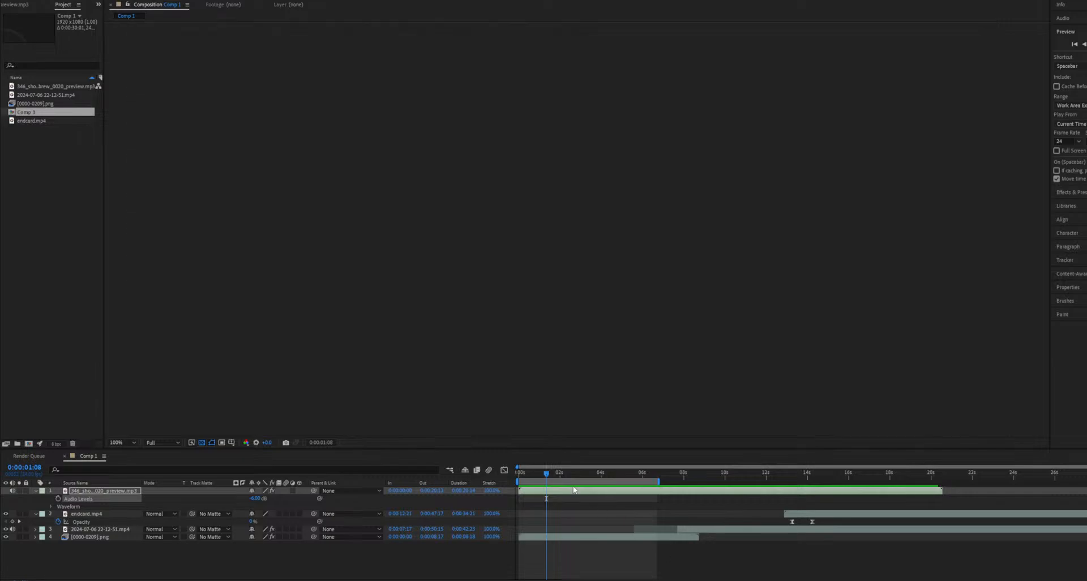
- Preview the composition from the beginning and lower the music layer's Audio Levels to -32 dB
click(524, 478)
click(519, 476)
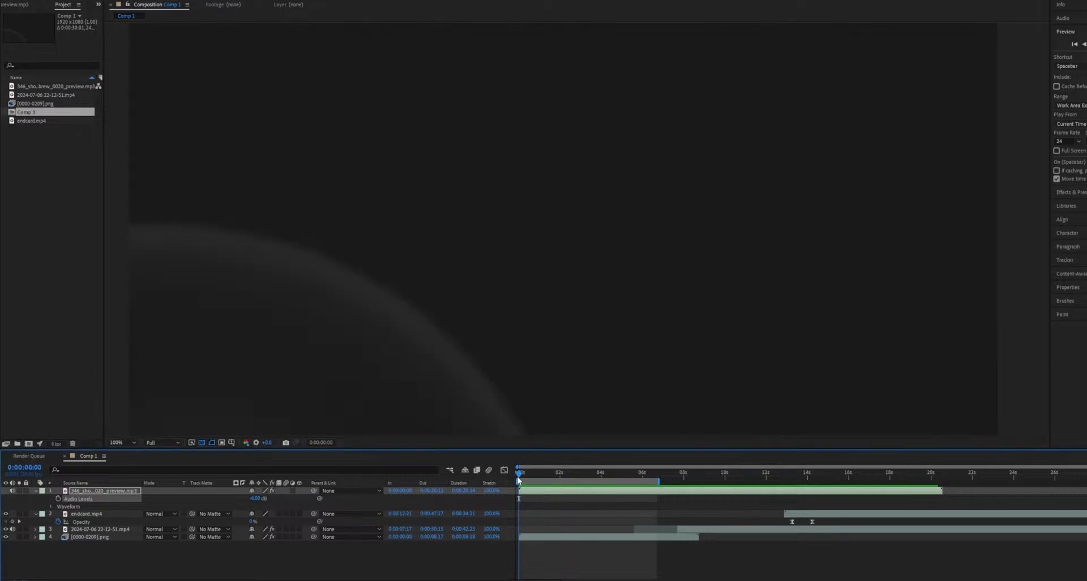
key(space)
key(space)
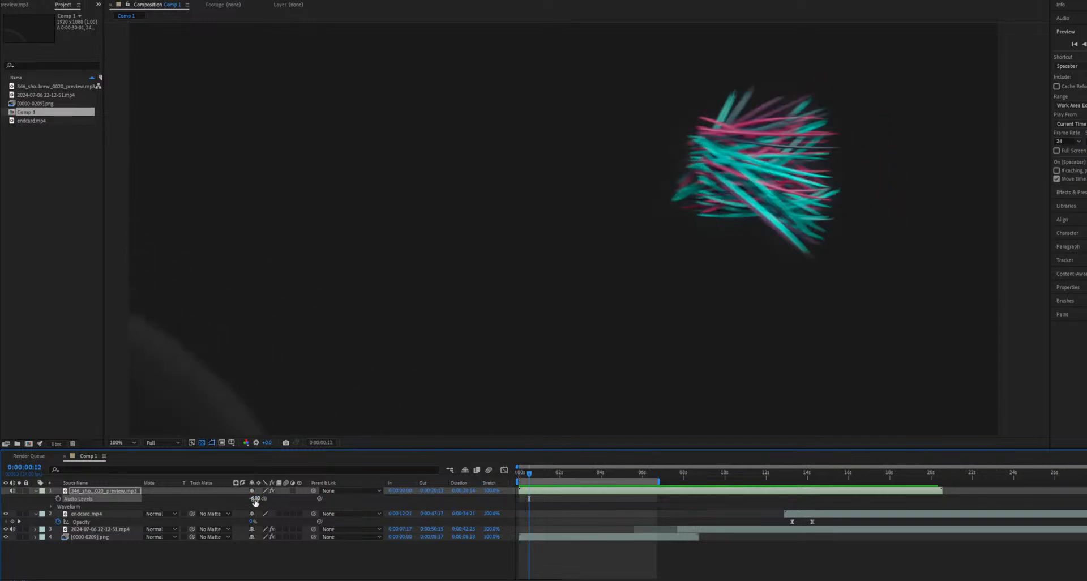
drag(254, 502, 249, 501)
click(520, 472)
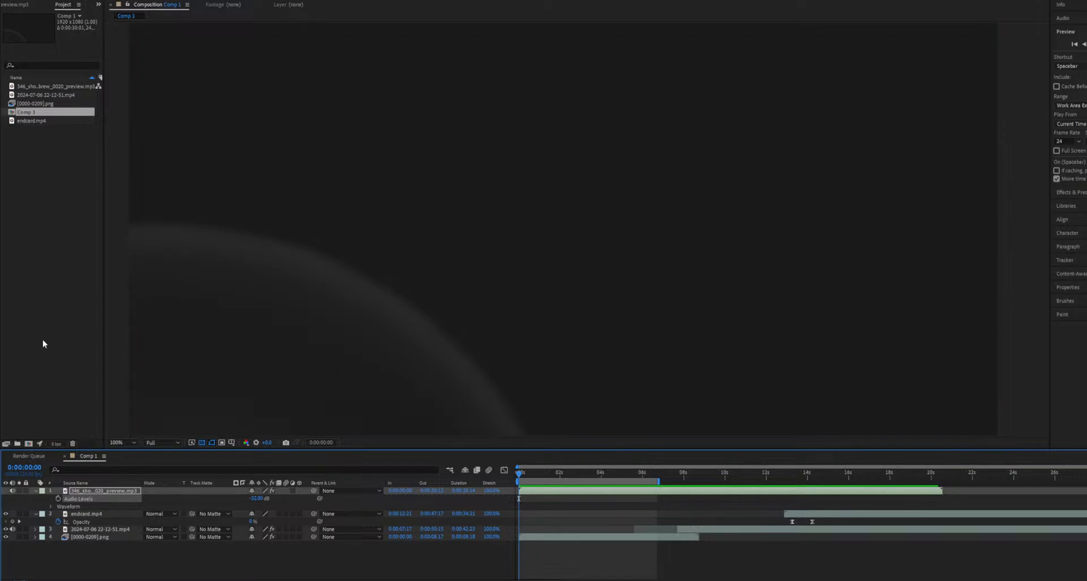
- Play the composition from its first frame to examine the rendered strand animation
key(space)
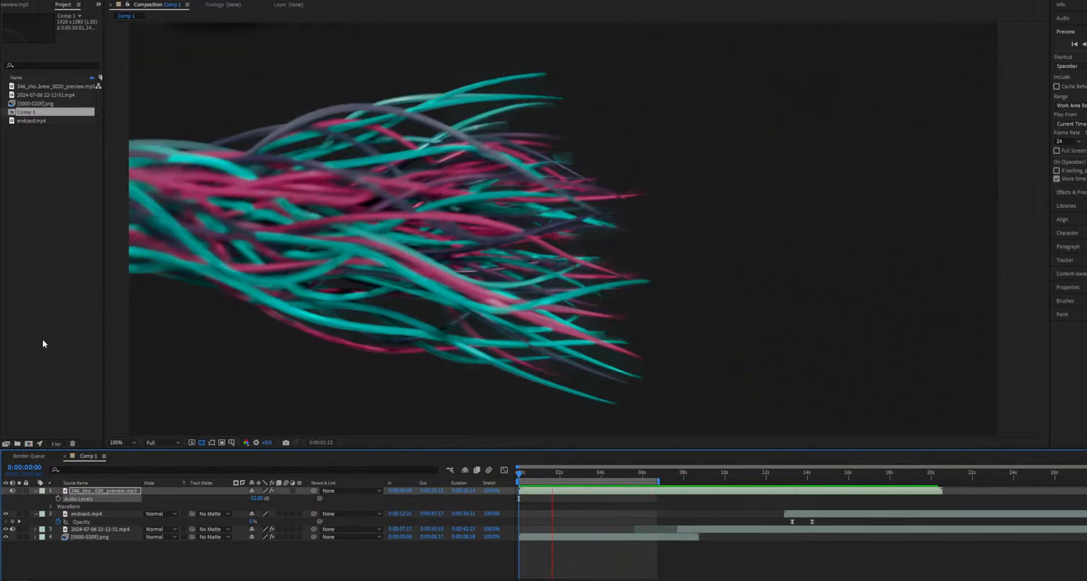
key(space)
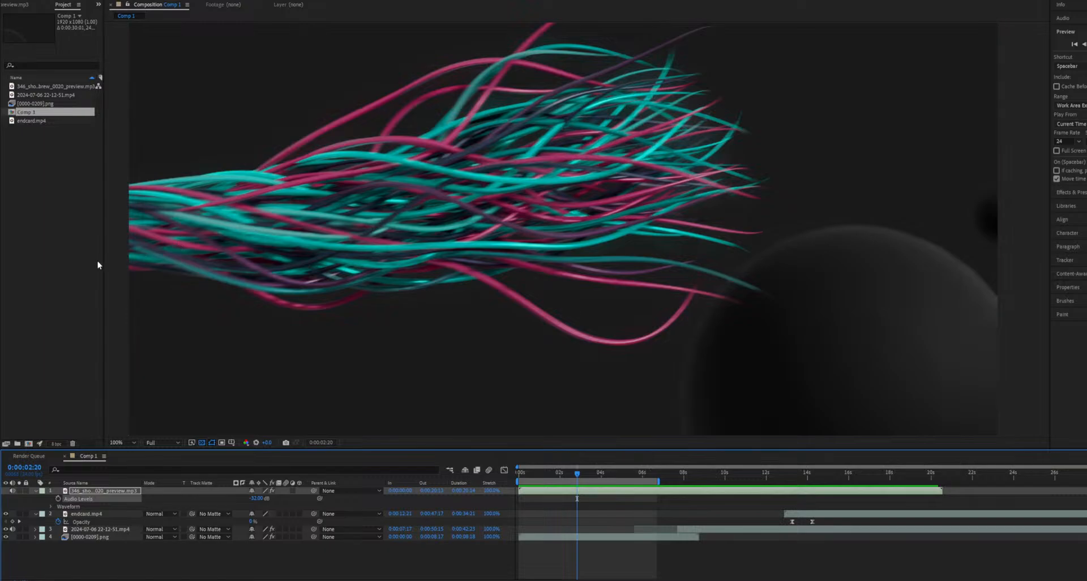
click(120, 265)
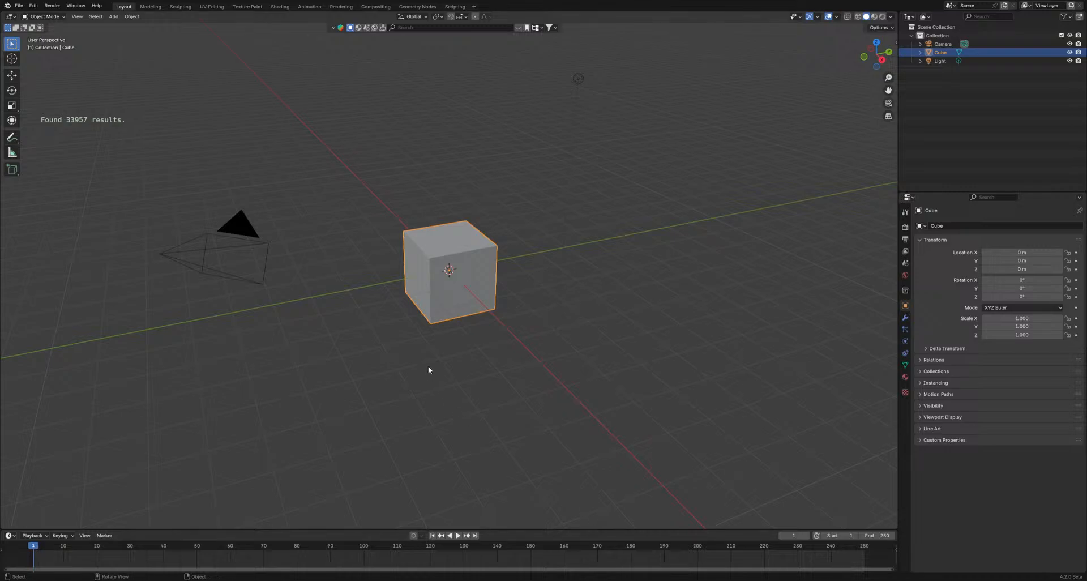
- Switch to Blender and delete the default cube, camera and light from the scene
drag(423, 528, 424, 490)
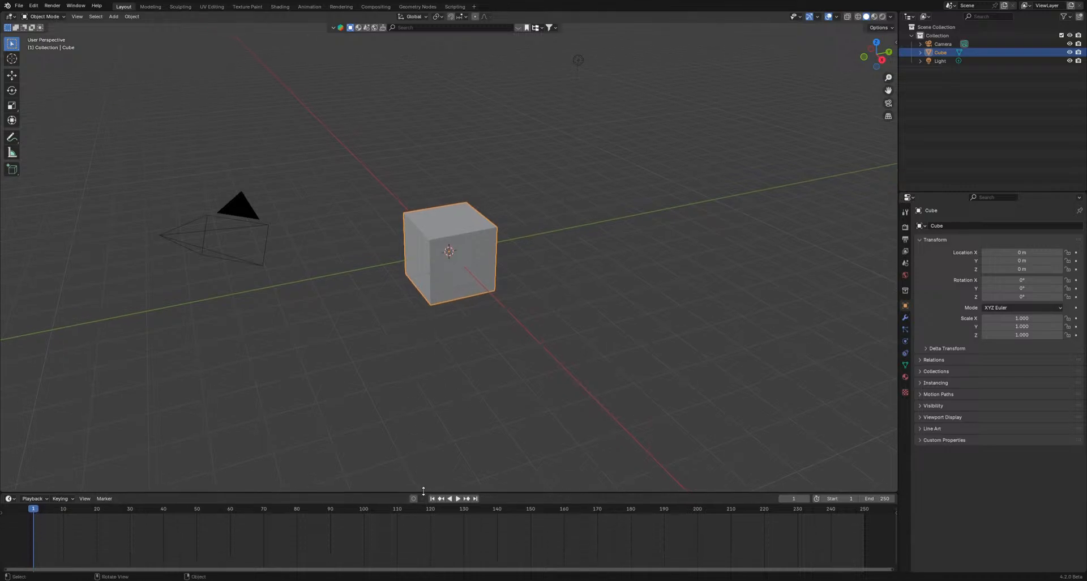
middle_drag(472, 200, 460, 223)
key(a)
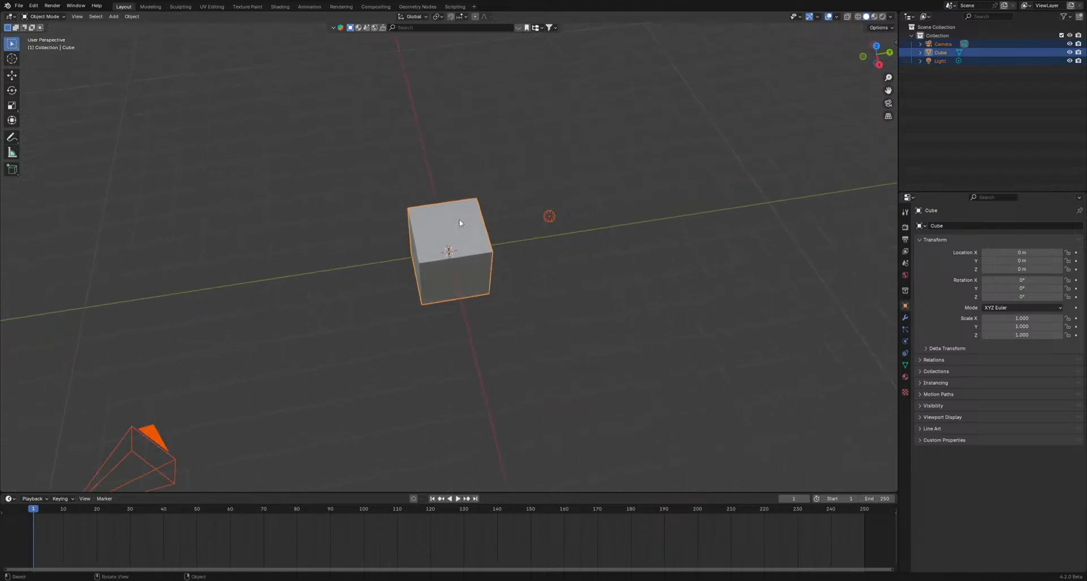
key(x)
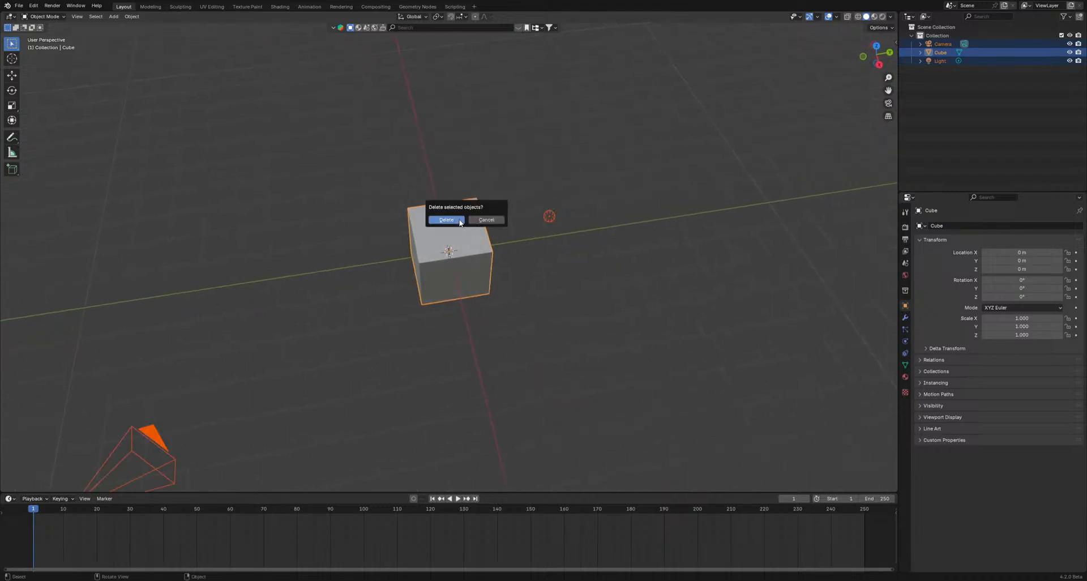
click(447, 220)
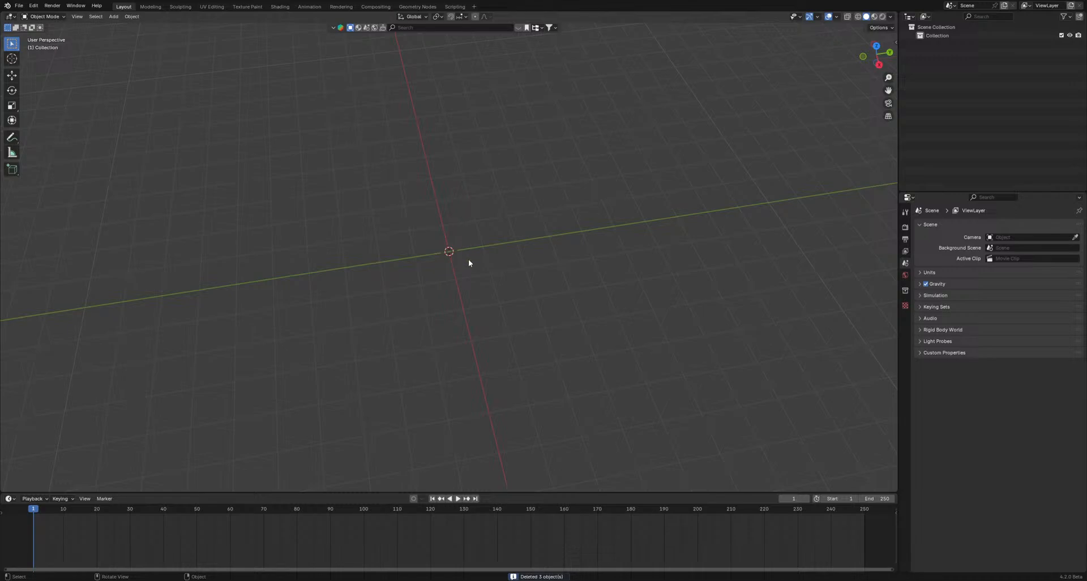
- Add a Bézier curve at the world origin in the top view and enlarge the timeline area
key(KP_7)
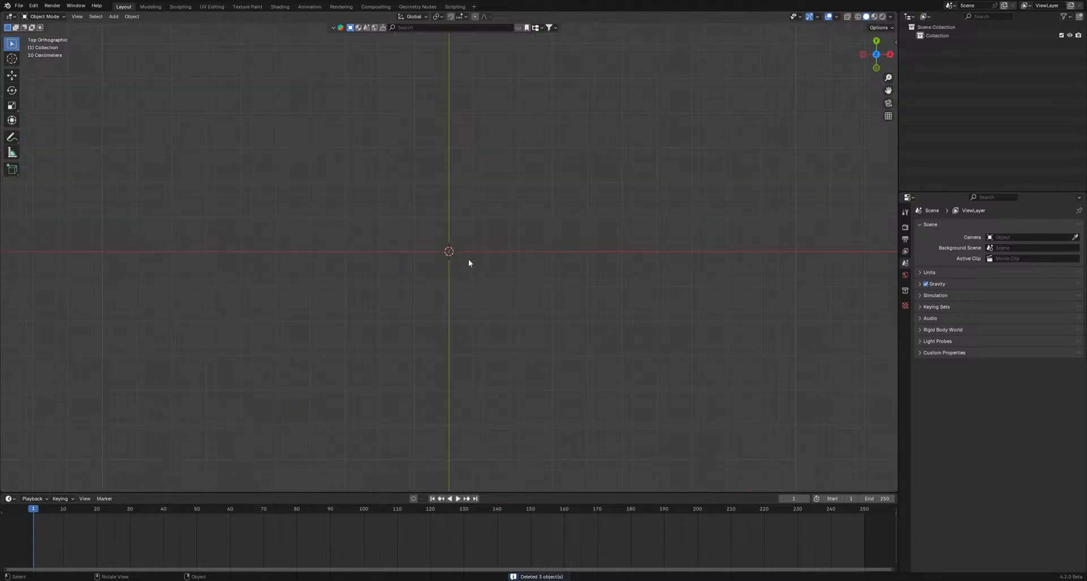
key(shift+a)
key(Escape)
key(shift+a)
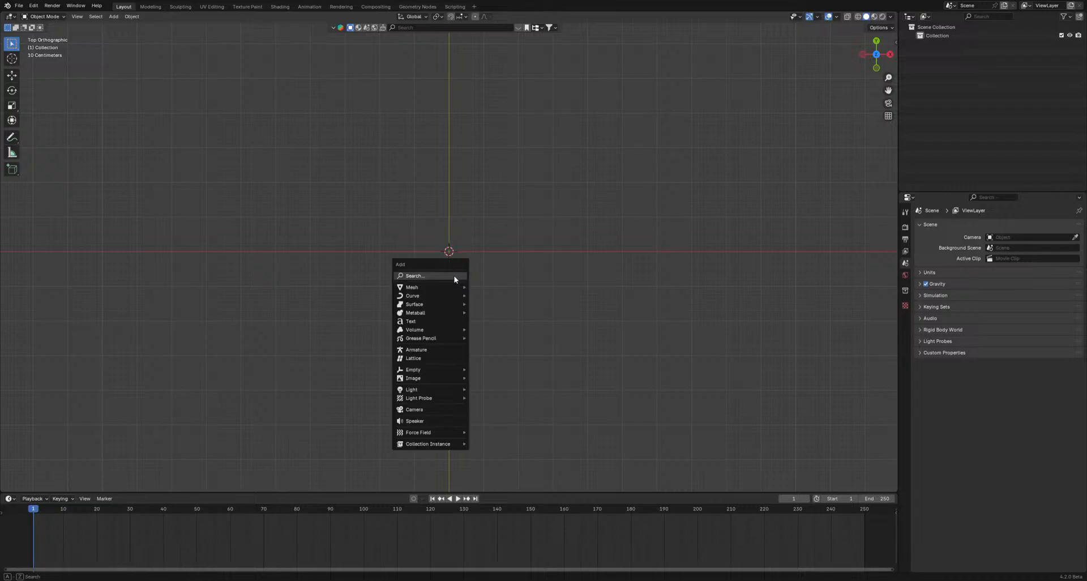
mouse_move(441, 295)
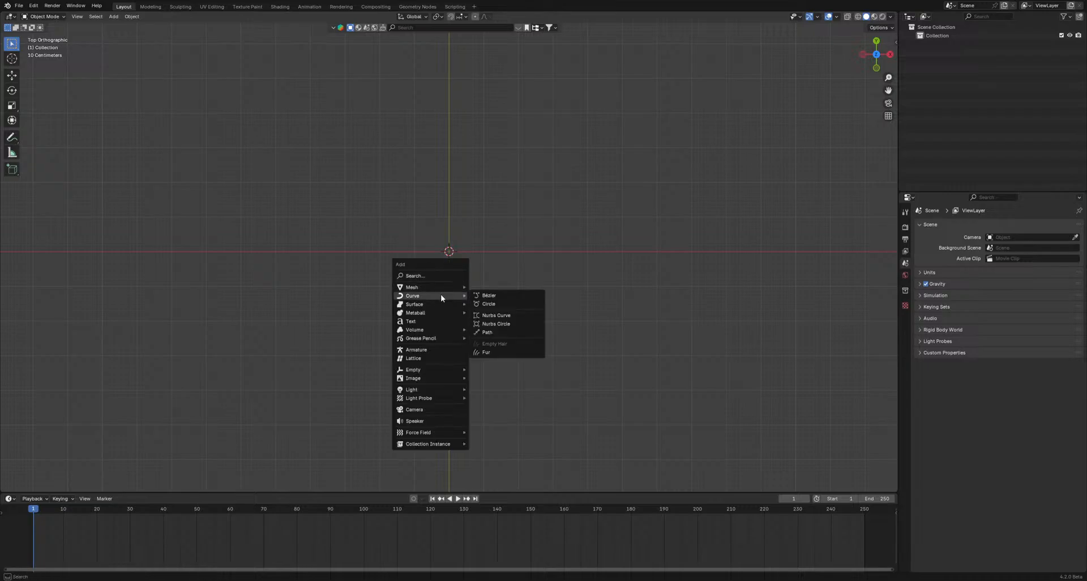
click(486, 296)
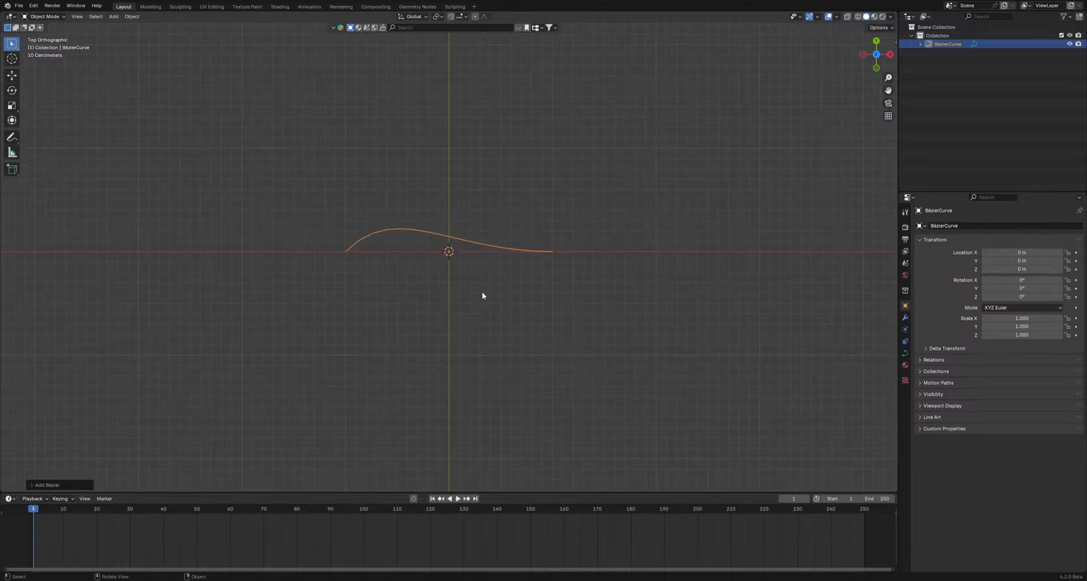
middle_drag(435, 316, 449, 285)
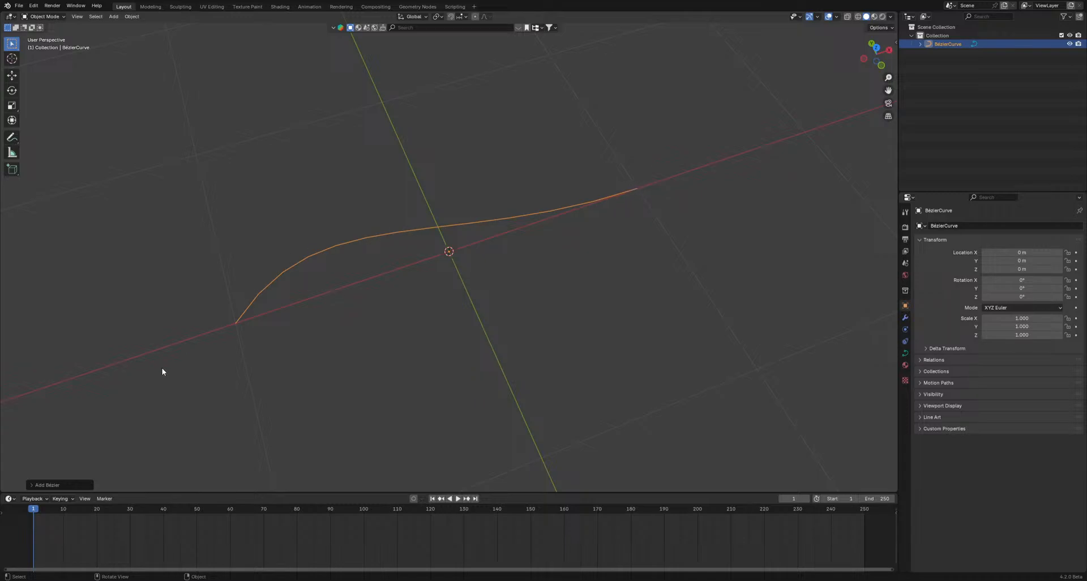
drag(186, 494, 204, 445)
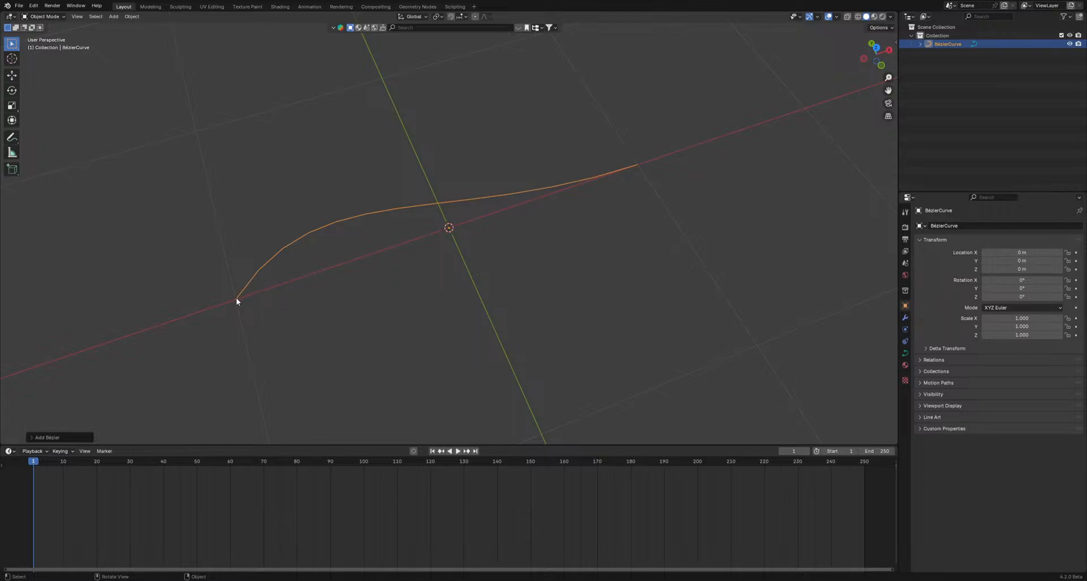
- Examine the Bézier curve's control points and handles in Edit Mode, and return to Object Mode
key(Tab)
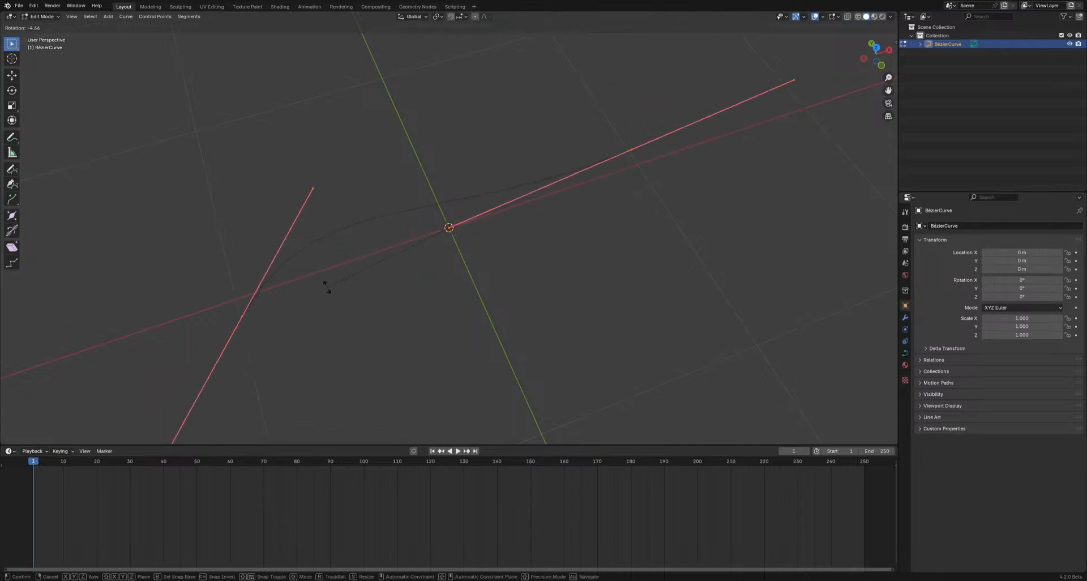
key(alt+a)
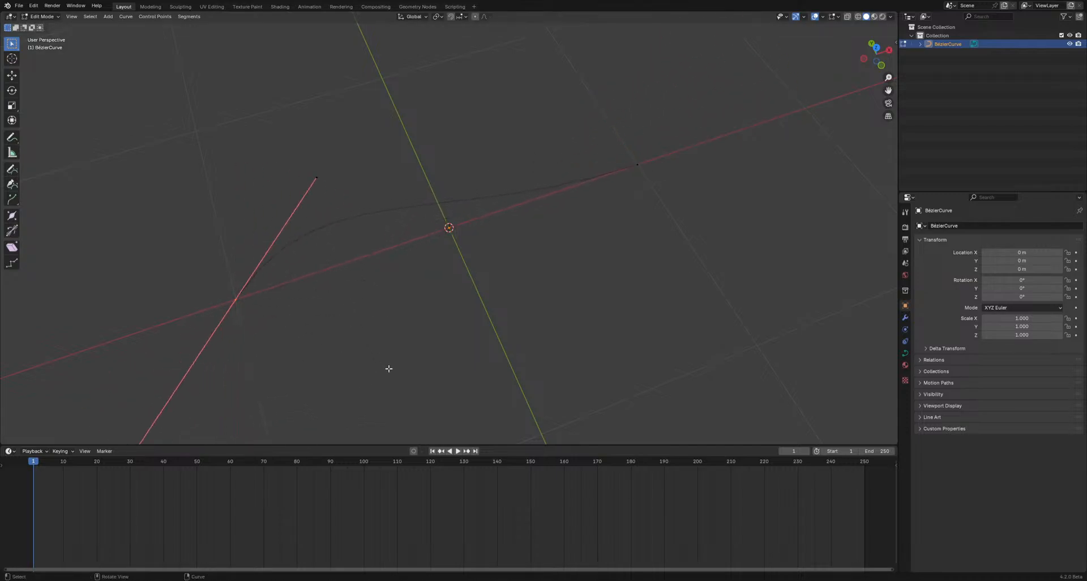
key(ctrl+l)
middle_drag(389, 366, 373, 341)
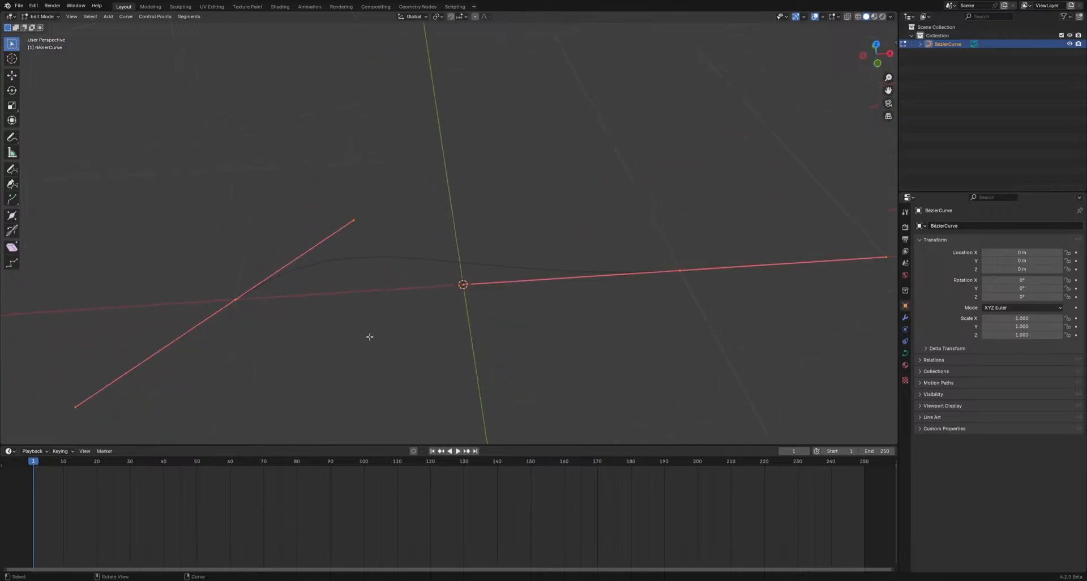
key(Tab)
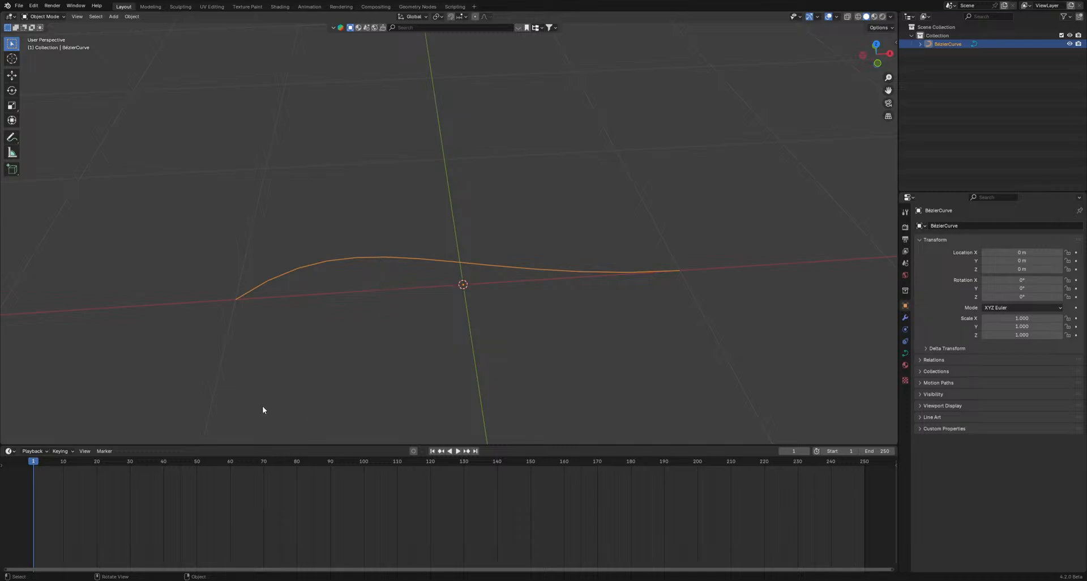
- Turn the timeline area into an enlarged Geometry Node Editor and create a new node tree for the Bézier curve
drag(208, 443, 209, 425)
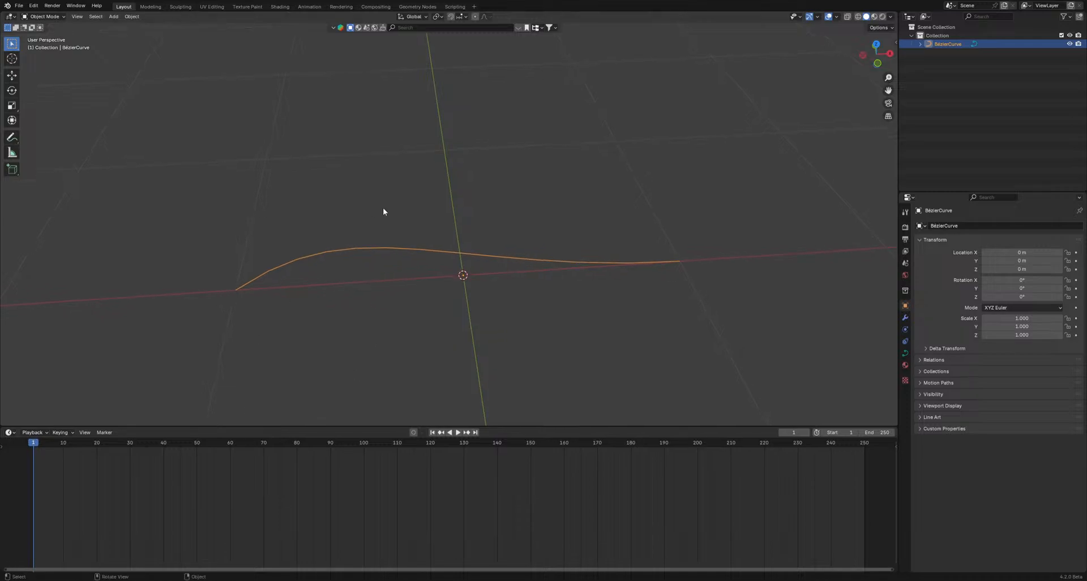
middle_drag(382, 208, 379, 258)
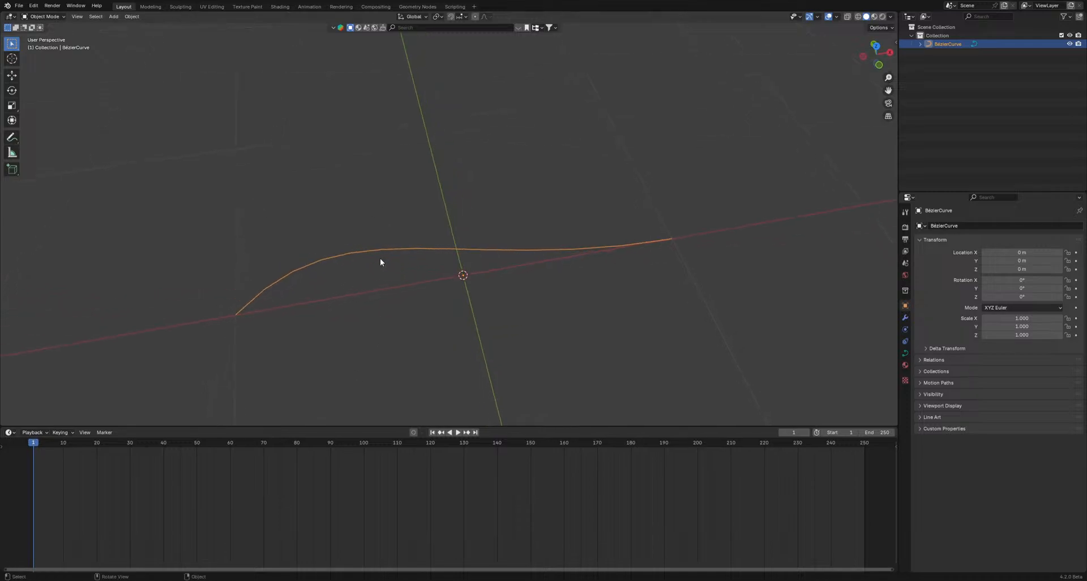
click(8, 432)
click(30, 502)
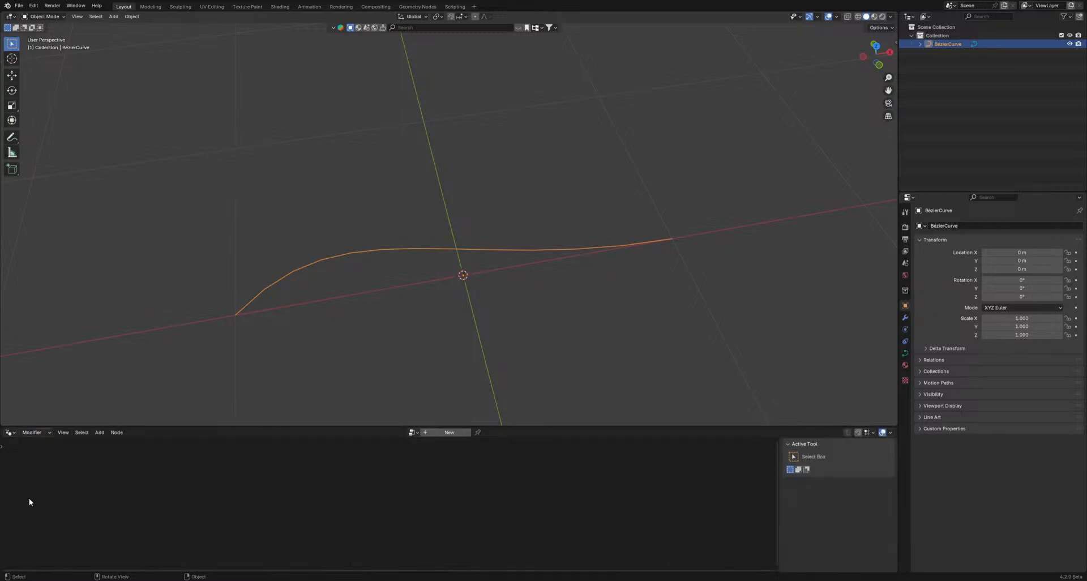
drag(374, 426, 396, 319)
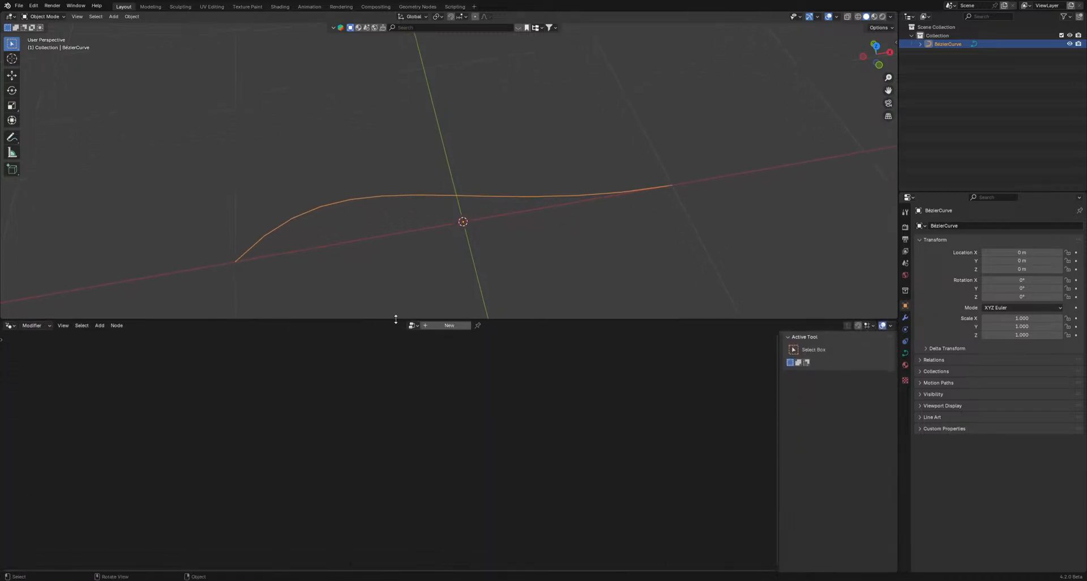
scroll(427, 315, up, 3)
scroll(434, 295, down, 1)
click(449, 325)
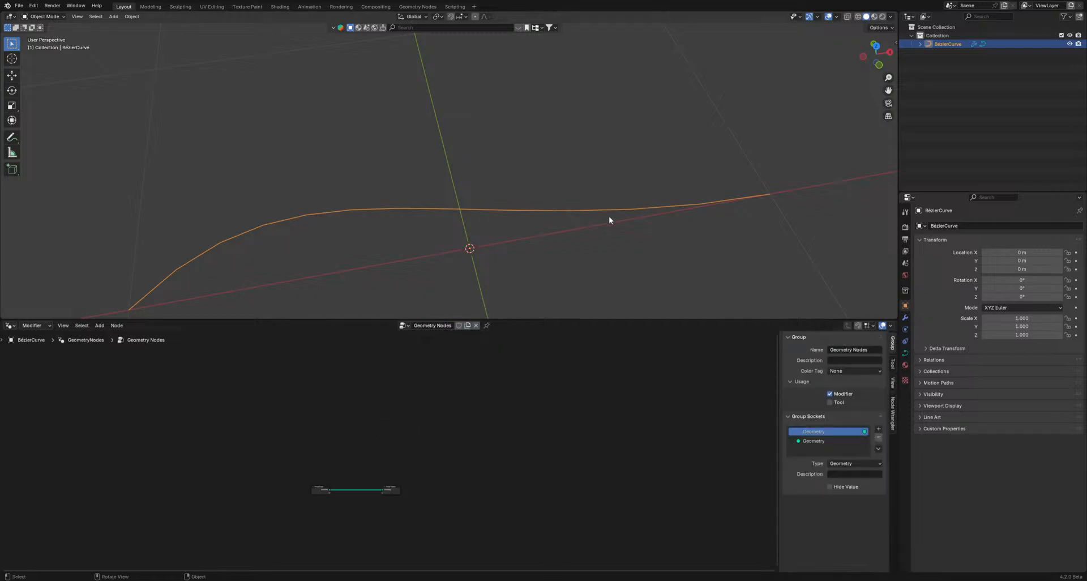
- Space the Group Input and Group Output nodes far apart to make room for nodes between them
middle_drag(291, 497, 488, 488)
scroll(346, 422, up, 2)
scroll(411, 482, up, 1)
scroll(410, 468, down, 1)
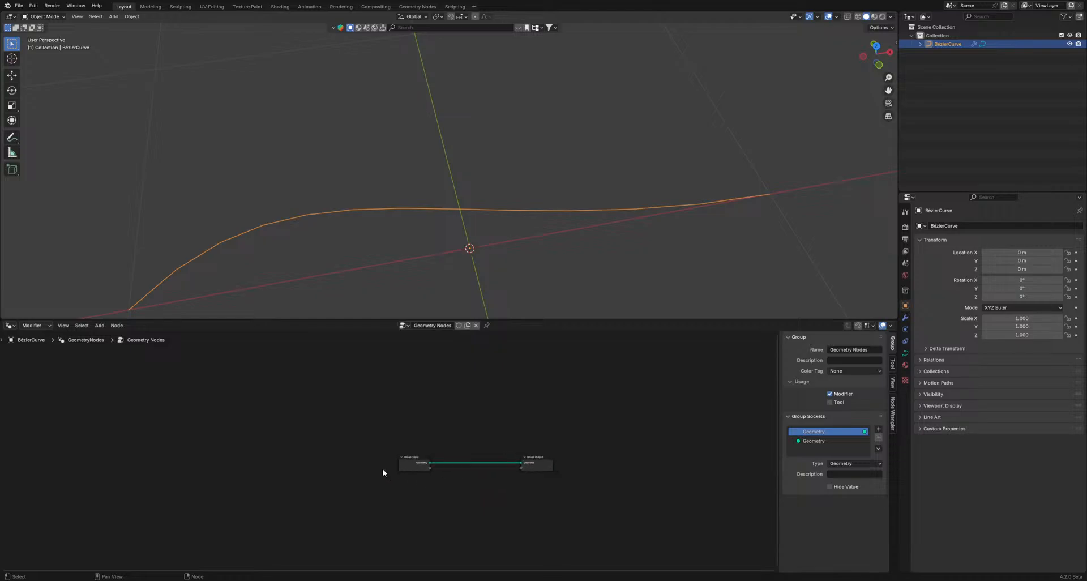
drag(405, 463, 128, 456)
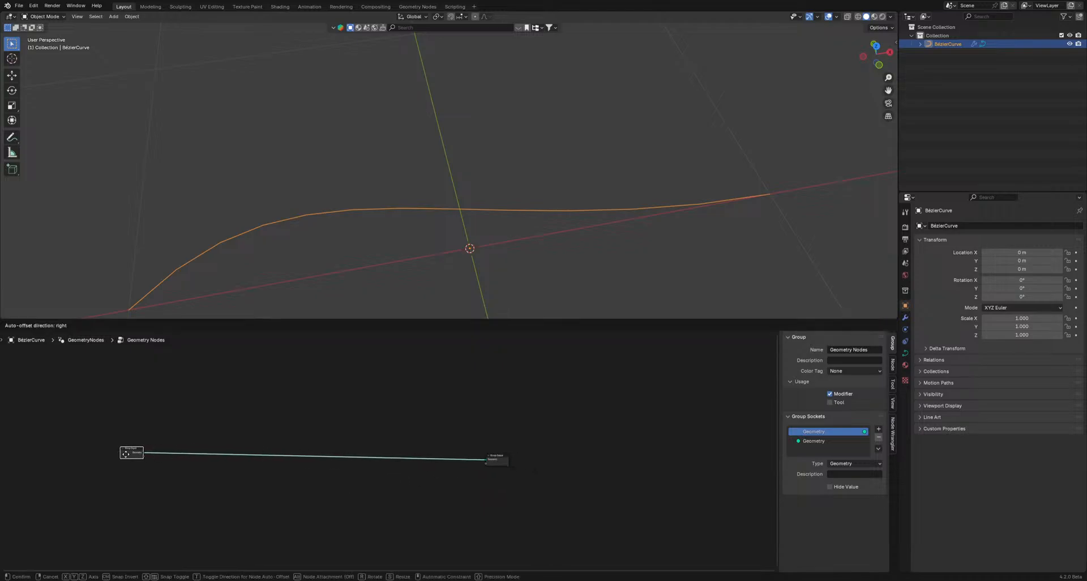
drag(491, 458, 632, 458)
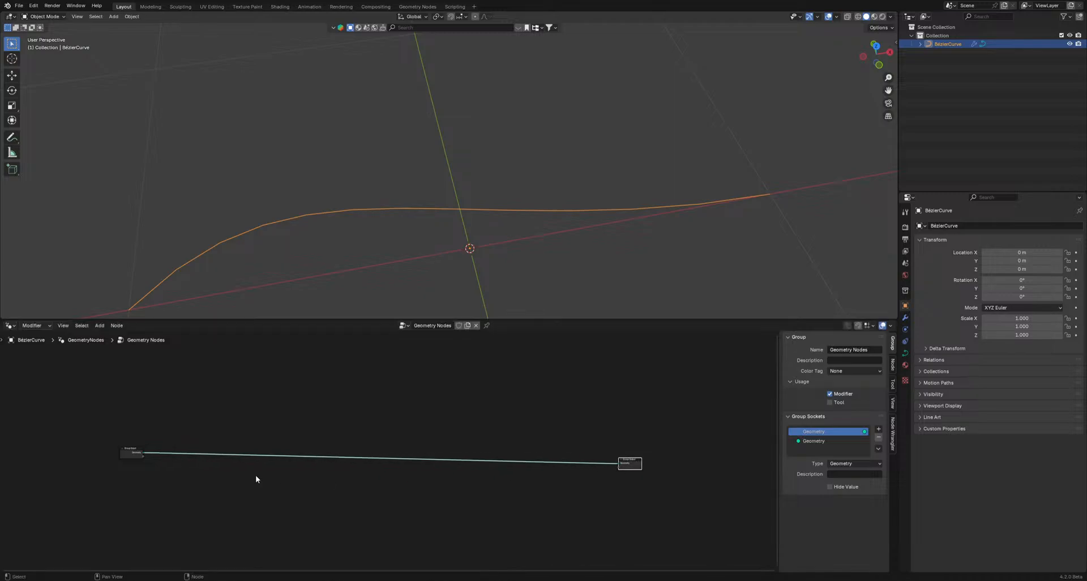
middle_drag(256, 474, 304, 460)
middle_drag(711, 442, 451, 393)
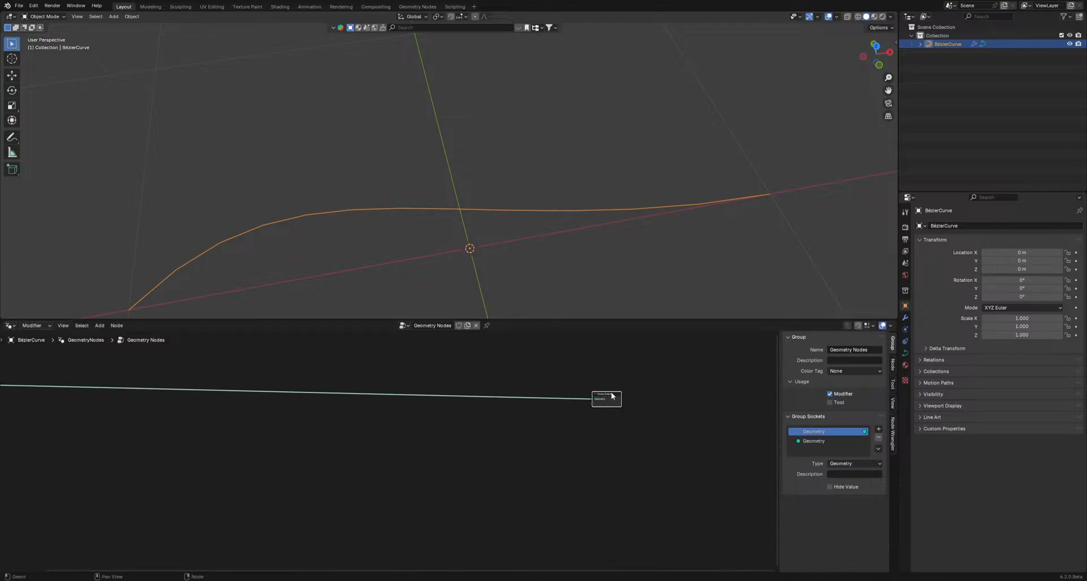
drag(612, 395, 270, 388)
middle_drag(180, 388, 606, 407)
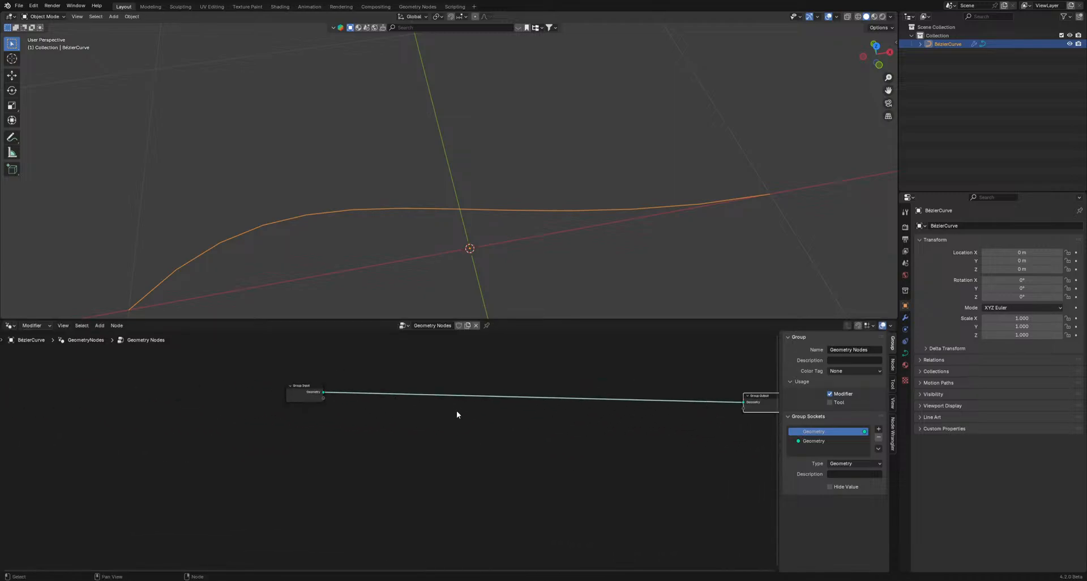
scroll(456, 409, up, 1)
scroll(406, 406, up, 2)
scroll(367, 438, up, 2)
middle_drag(311, 429, 324, 455)
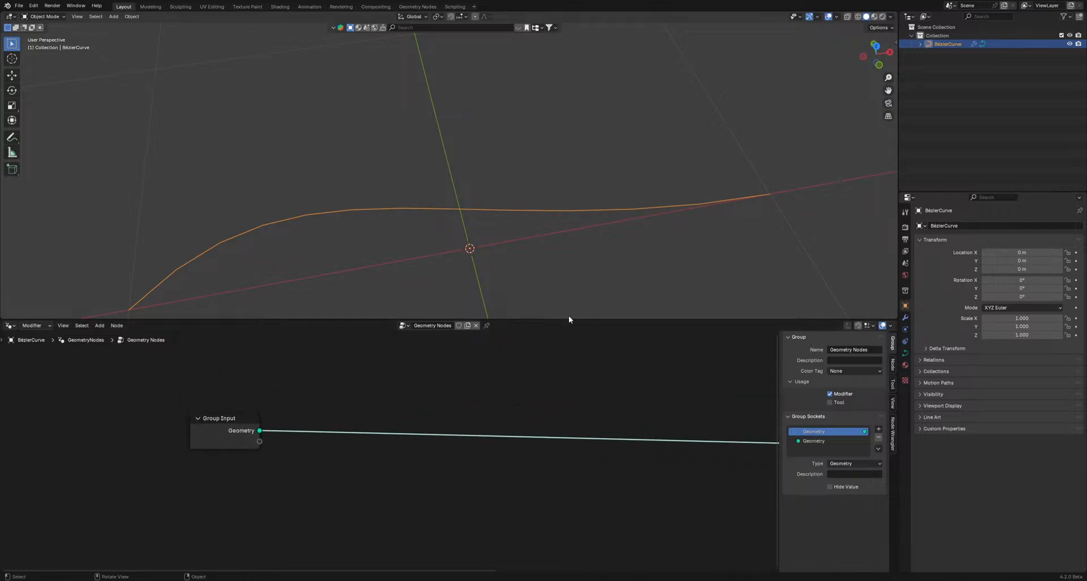
- Add a Resample Curve node above the link between Group Input and Group Output
key(shift+a)
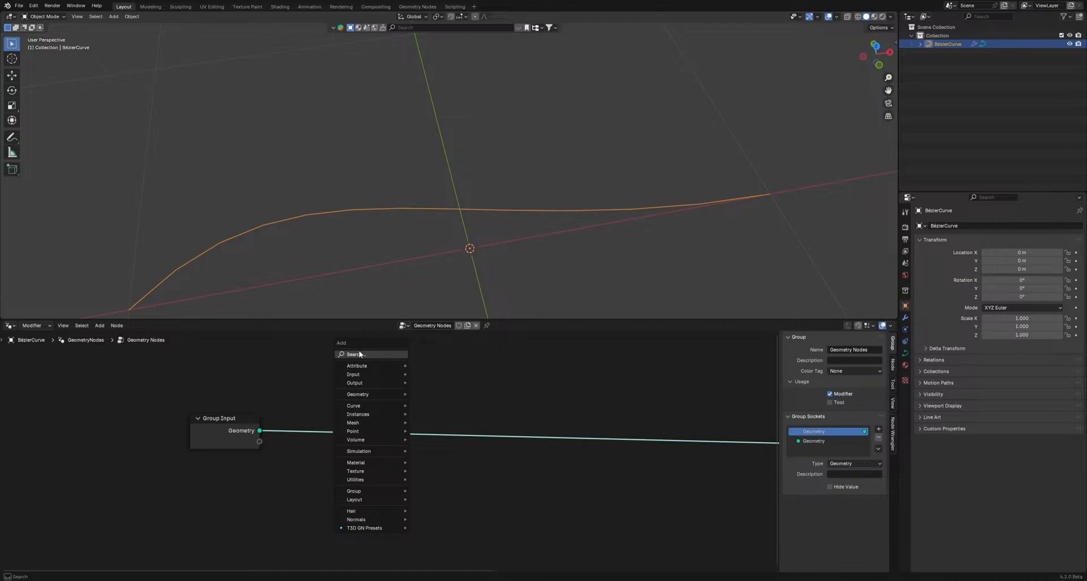
text(res)
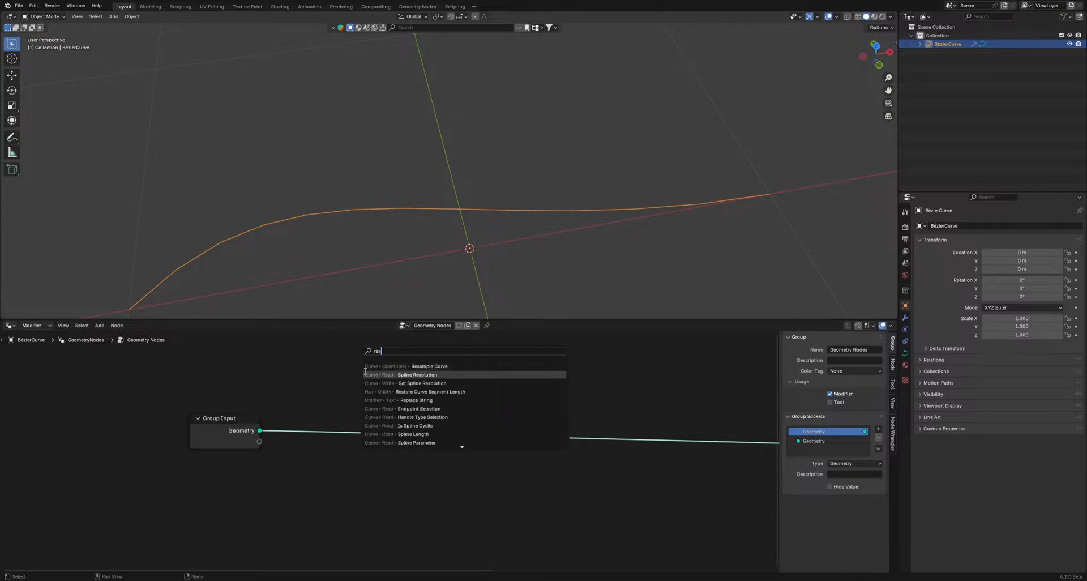
click(423, 366)
click(388, 358)
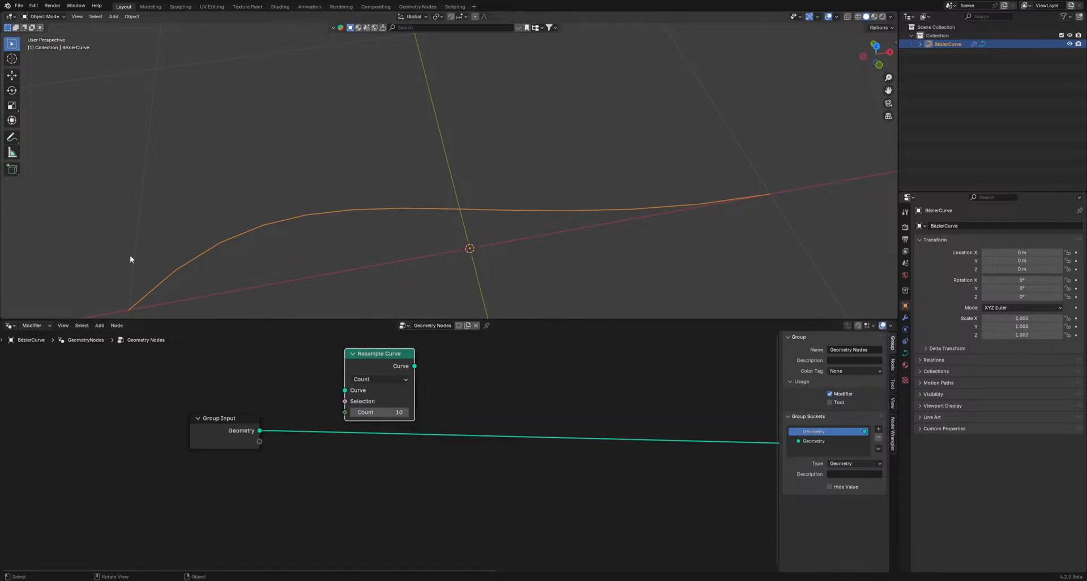
- Inspect the Bézier curve's two end control points, comparing their display in Edit Mode and Object Mode
key(Tab)
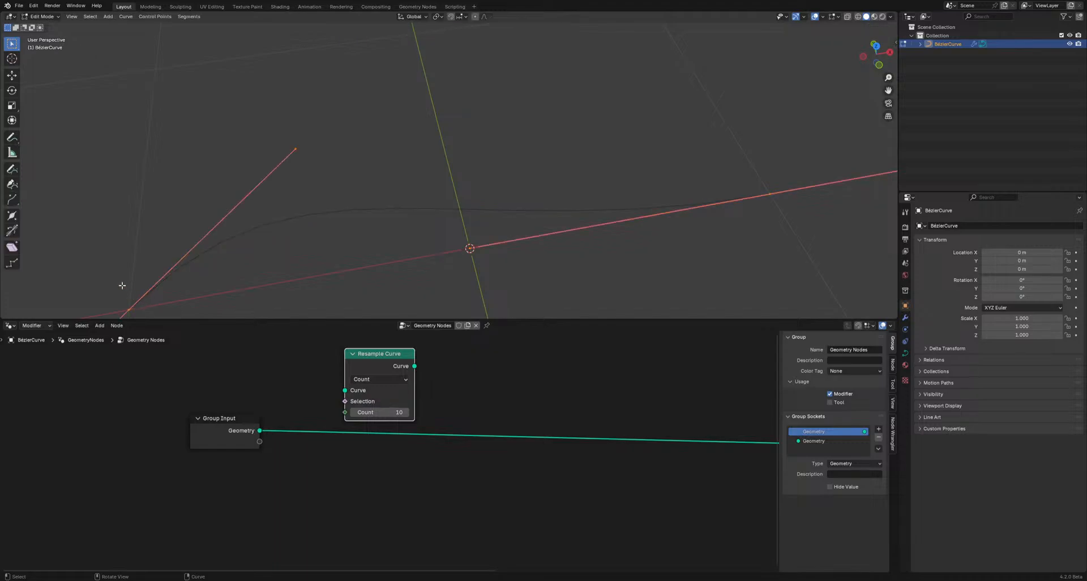
click(785, 208)
drag(77, 293, 121, 311)
key(Tab)
click(281, 271)
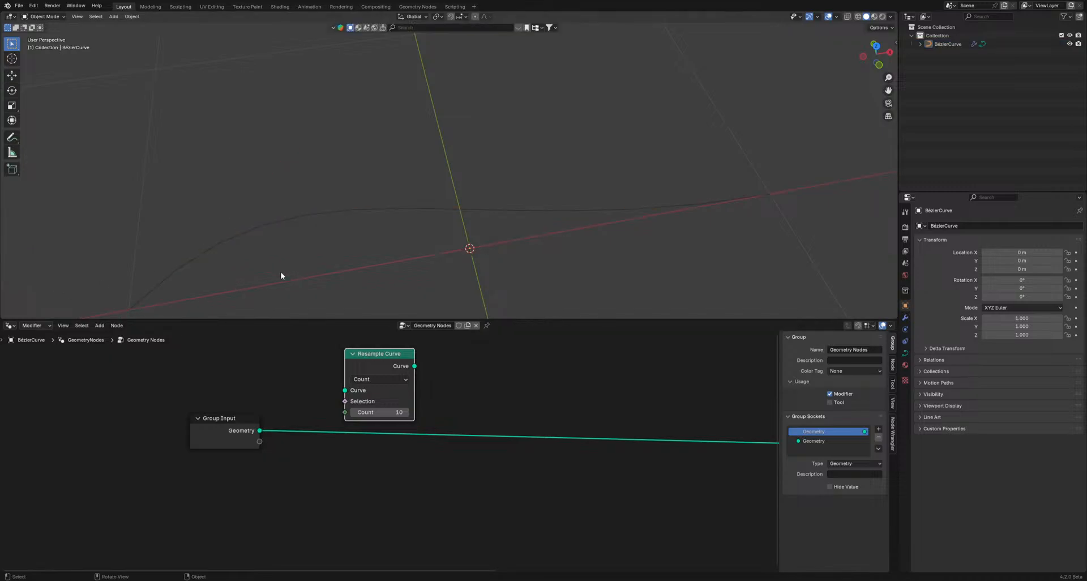
mouse_move(368, 355)
mouse_down()
mouse_move(385, 341)
mouse_move(380, 349)
mouse_up()
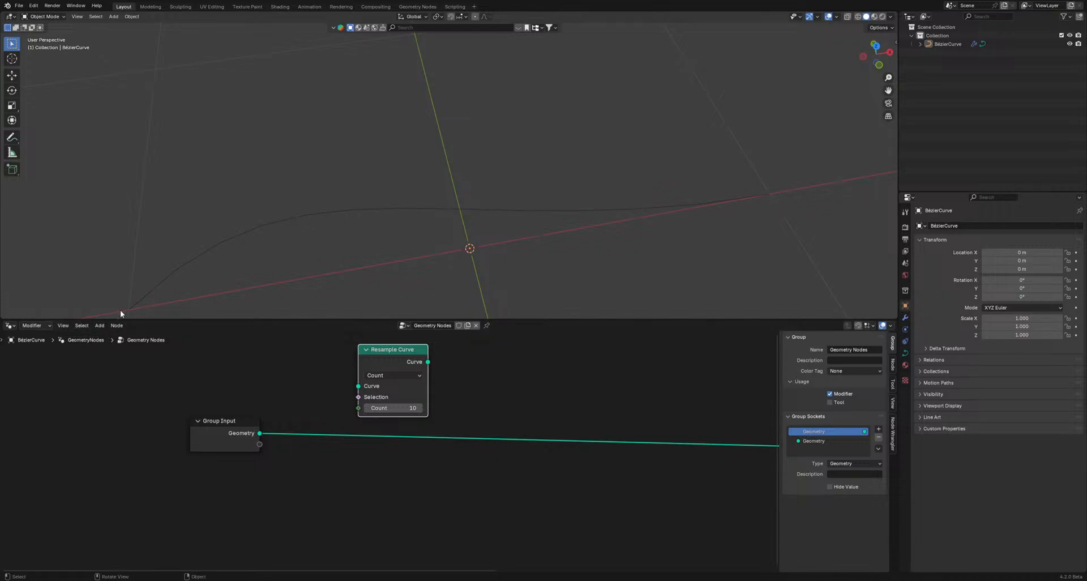
click(138, 304)
key(Tab)
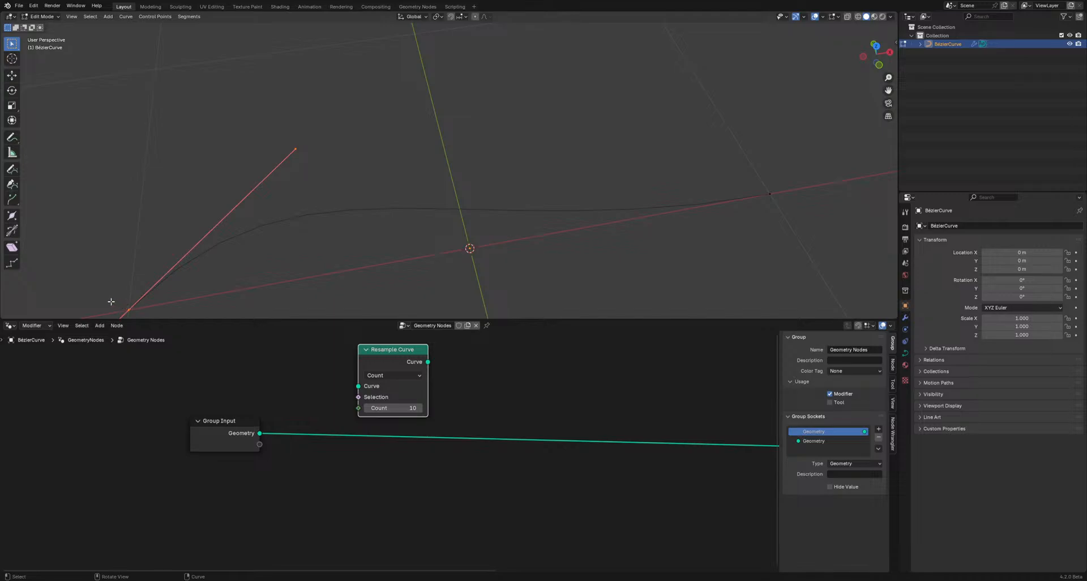
drag(92, 255, 155, 316)
drag(721, 162, 824, 212)
- Insert the Resample Curve node into the link between Group Input and Group Output and set its Count to 23
drag(376, 357, 336, 400)
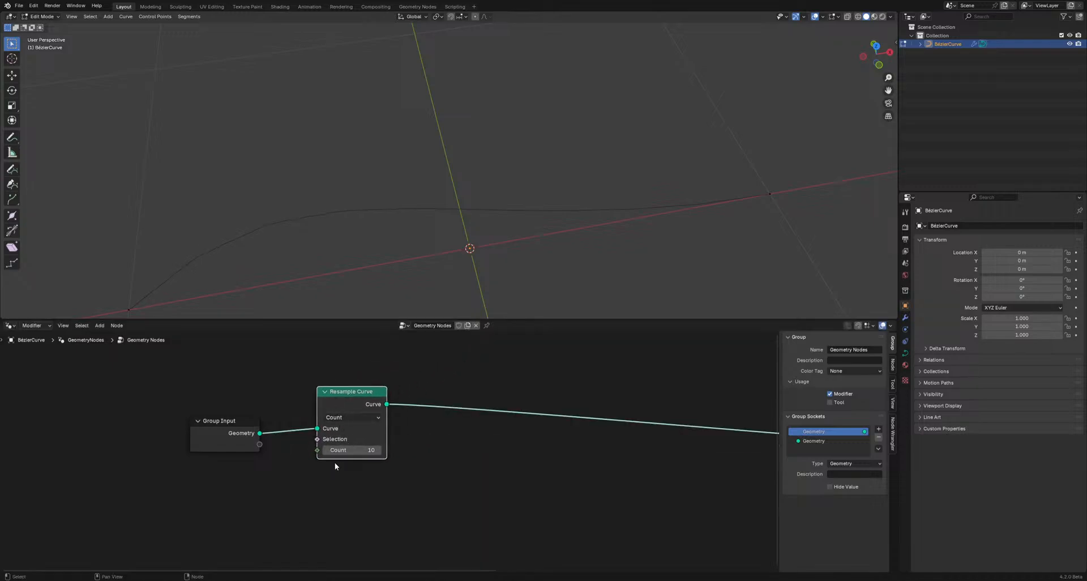
key(Tab)
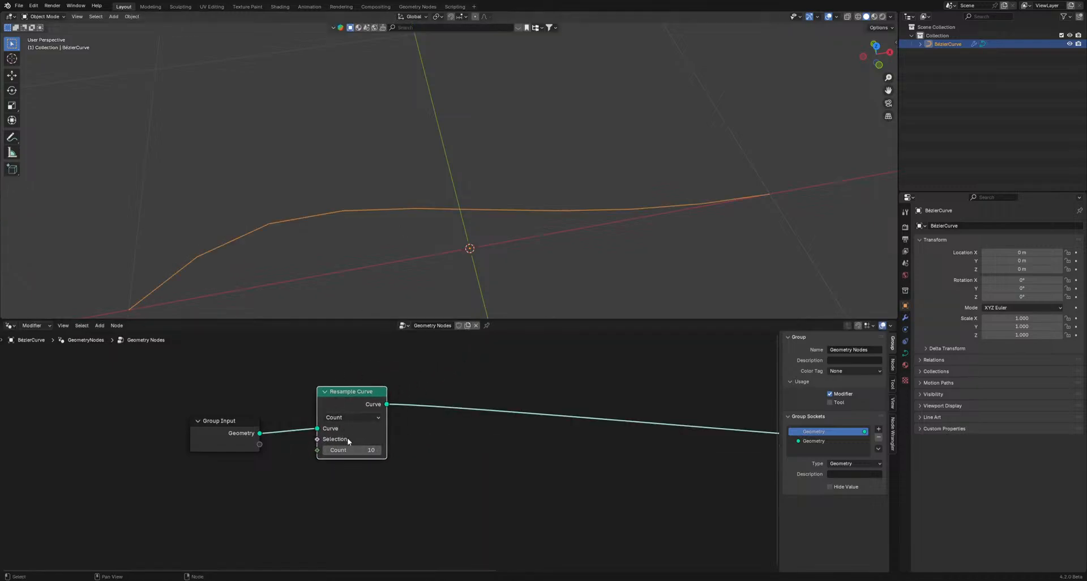
drag(349, 449, 374, 449)
mouse_move(351, 450)
mouse_down()
mouse_move(407, 450)
mouse_move(346, 450)
mouse_up()
scroll(326, 227, down, 2)
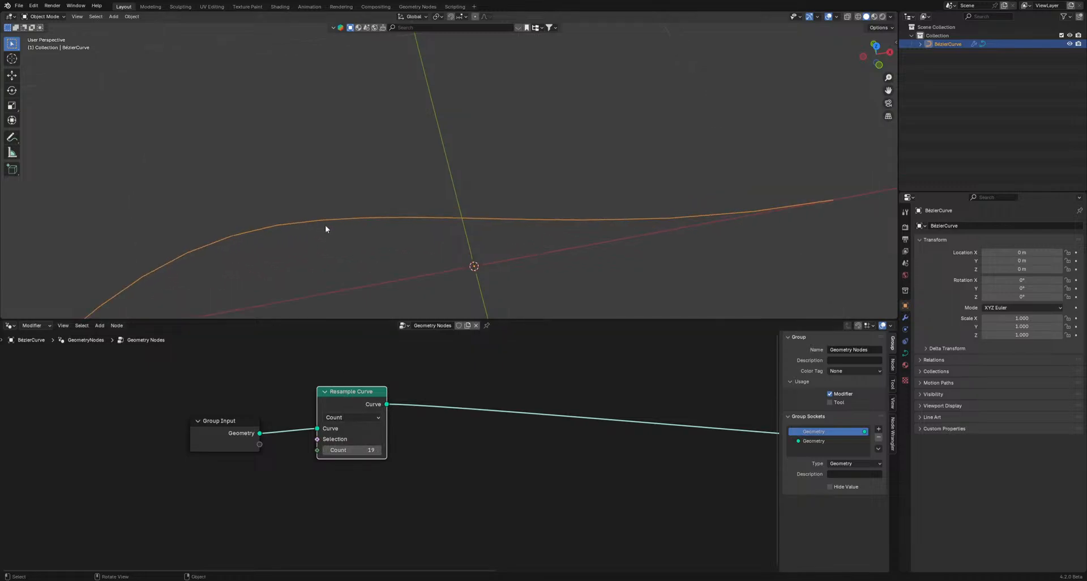
shift+middle_drag(326, 229, 328, 165)
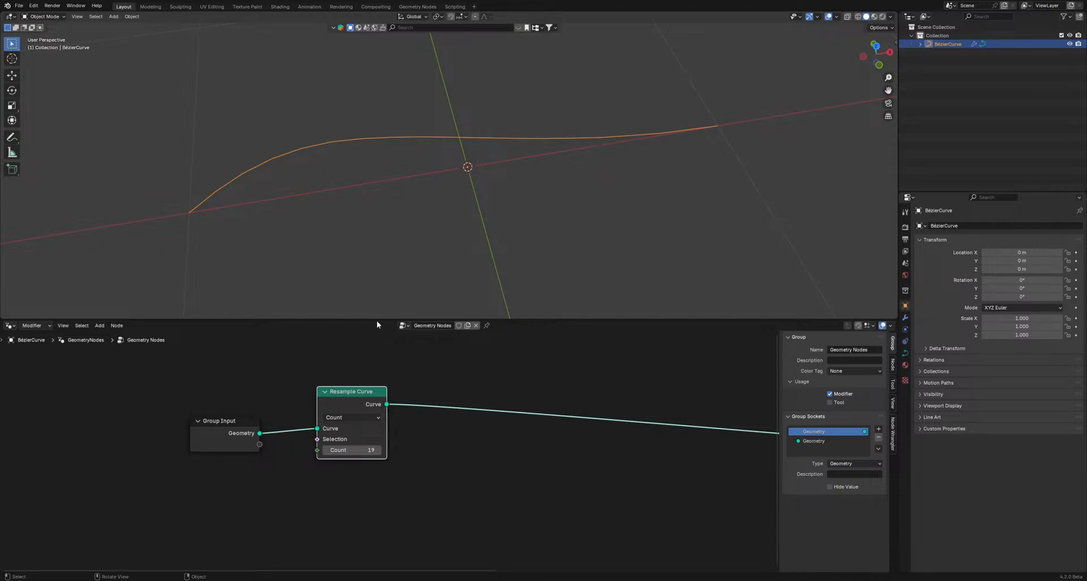
drag(369, 403, 340, 401)
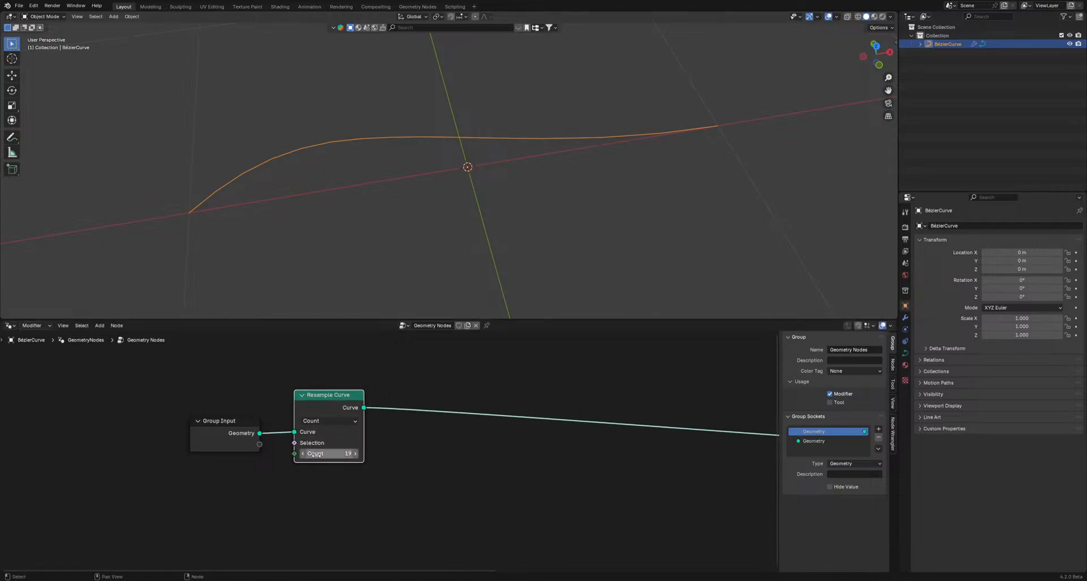
mouse_move(330, 456)
mouse_down()
mouse_move(317, 454)
mouse_move(334, 454)
mouse_up()
- Move the Group Output node nearer to Resample Curve, leaving room for several nodes between them
middle_drag(518, 450, 358, 437)
scroll(358, 438, down, 3)
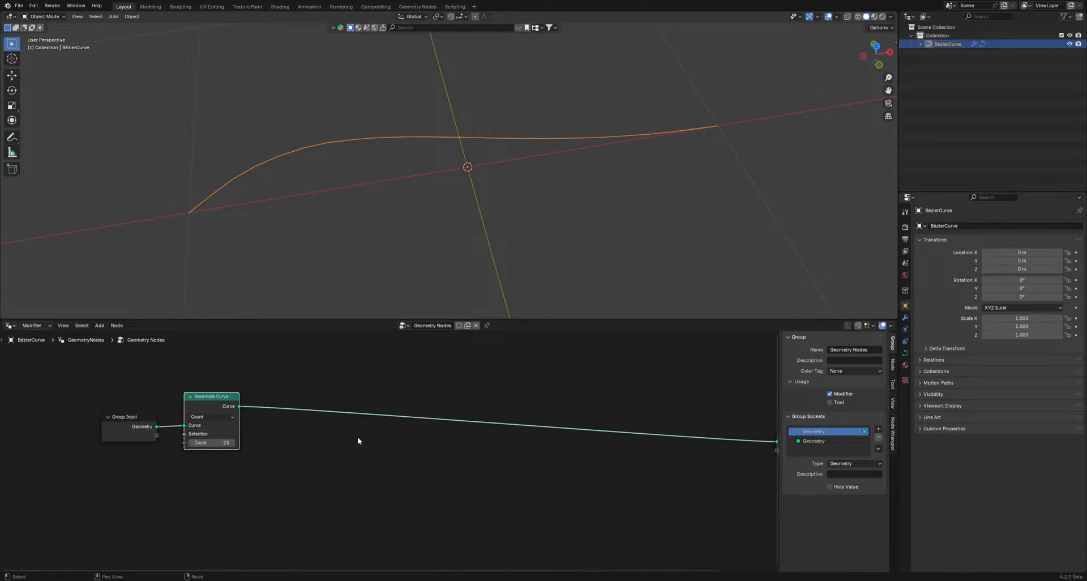
scroll(358, 437, down, 2)
drag(736, 439, 437, 411)
scroll(372, 433, up, 4)
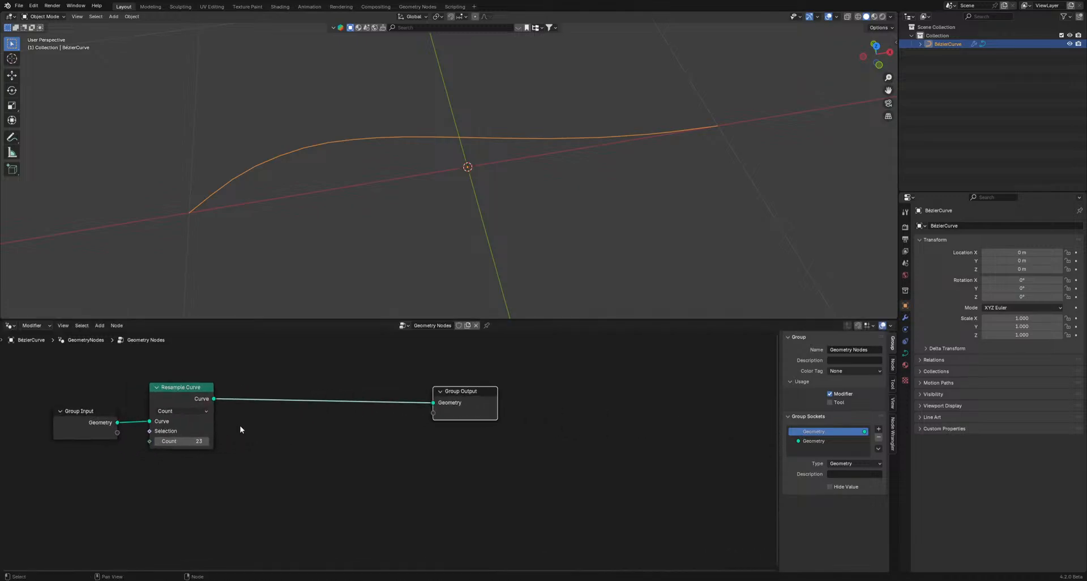
scroll(395, 458, up, 3)
middle_drag(240, 426, 347, 447)
drag(602, 409, 661, 414)
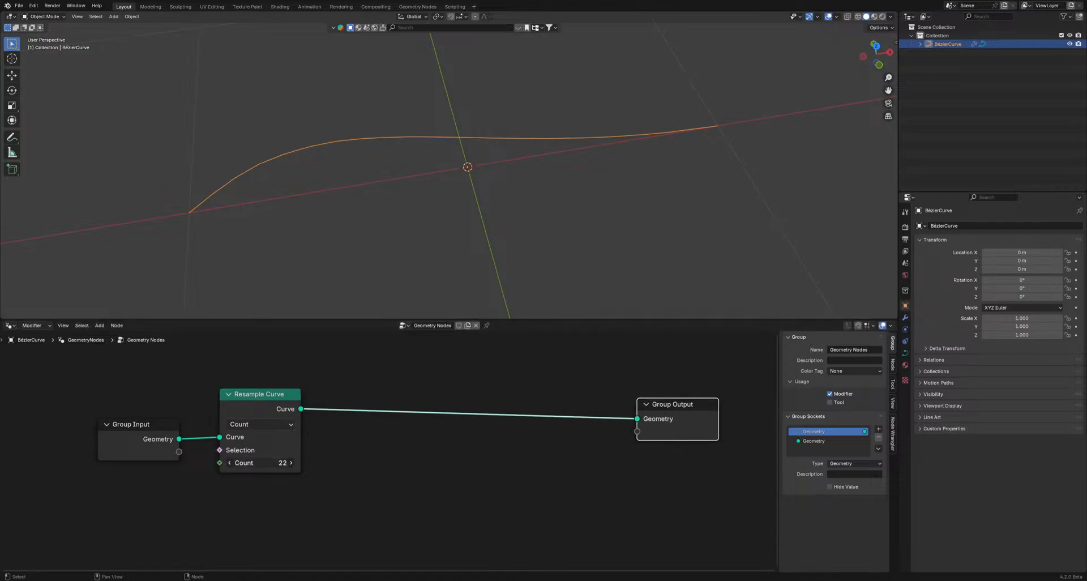
scroll(344, 455, up, 3)
scroll(346, 455, down, 7)
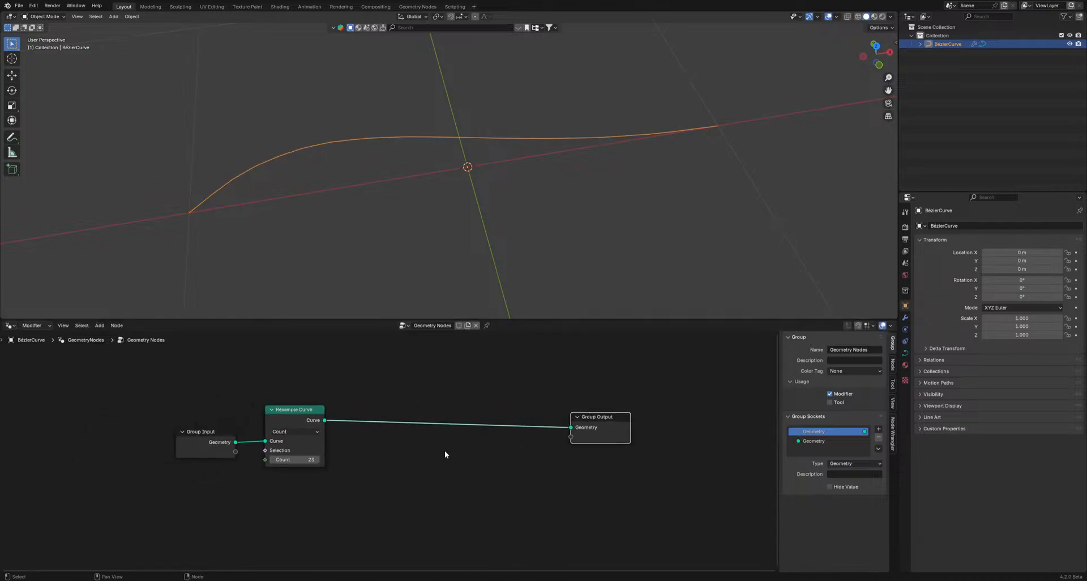
middle_drag(445, 451, 407, 453)
drag(558, 427, 657, 426)
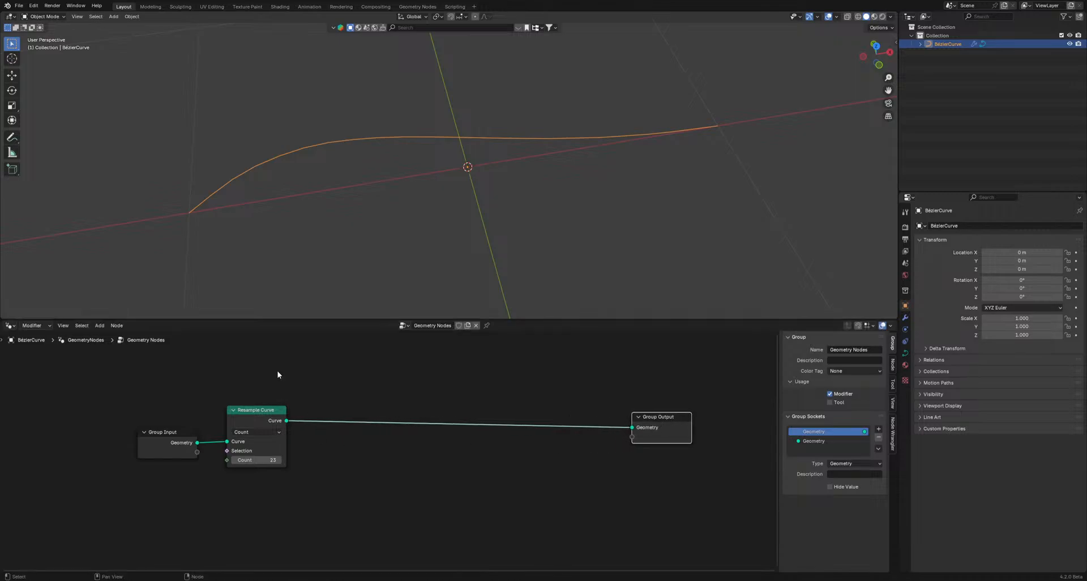
scroll(192, 206, up, 2)
scroll(61, 276, down, 1)
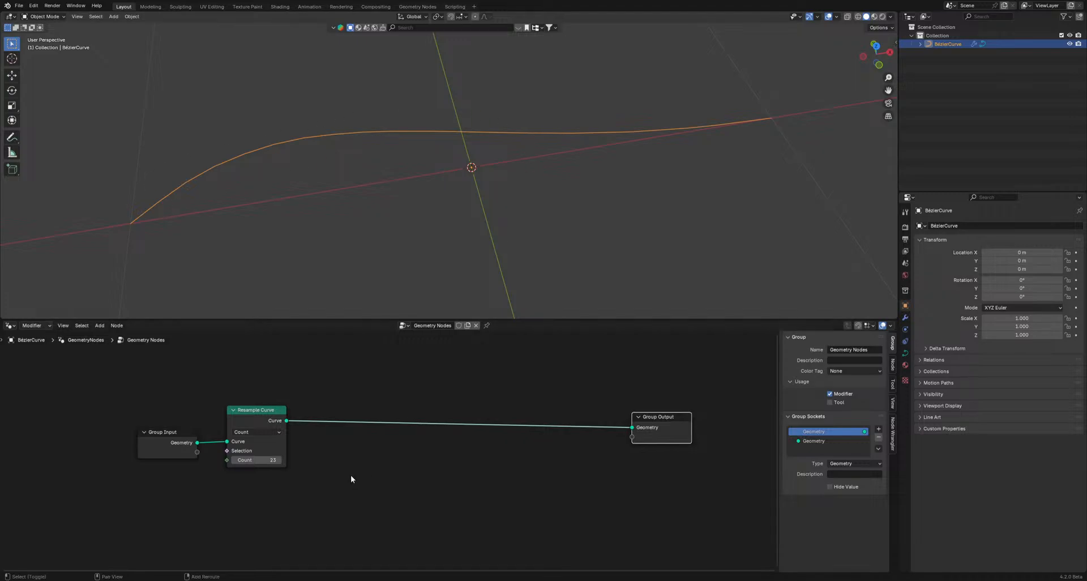
- Add a Set Curve Tilt node on the link between Resample Curve and Group Output
key(shift+a)
text(s)
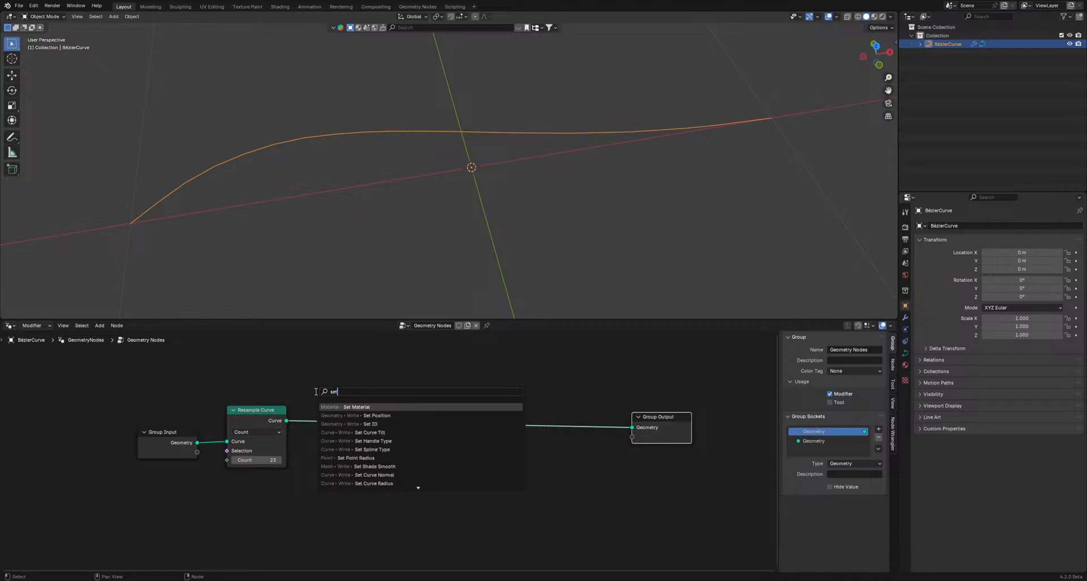
text(et)
click(335, 432)
click(329, 445)
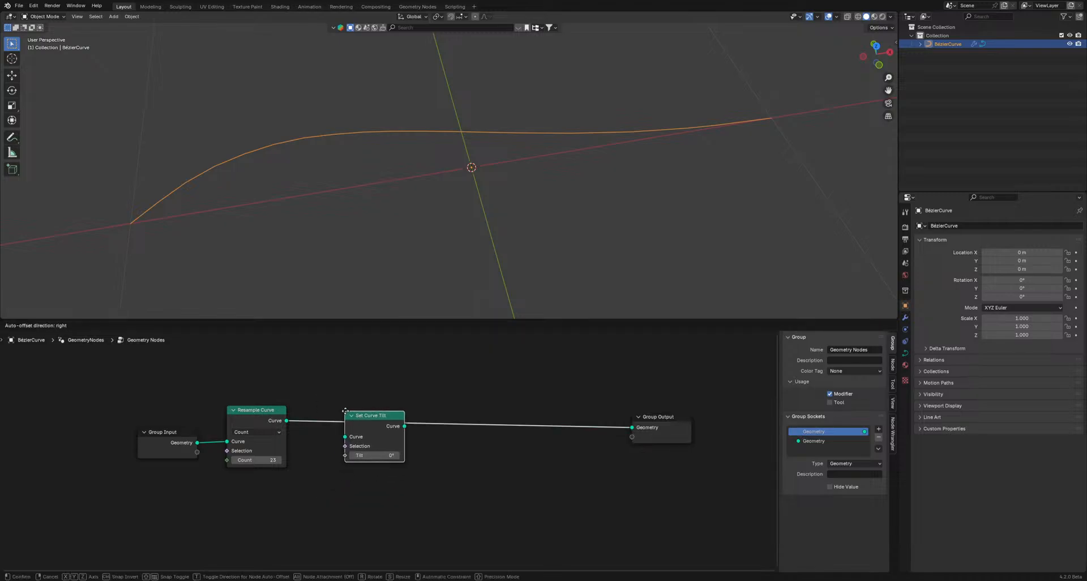
drag(379, 440, 396, 439)
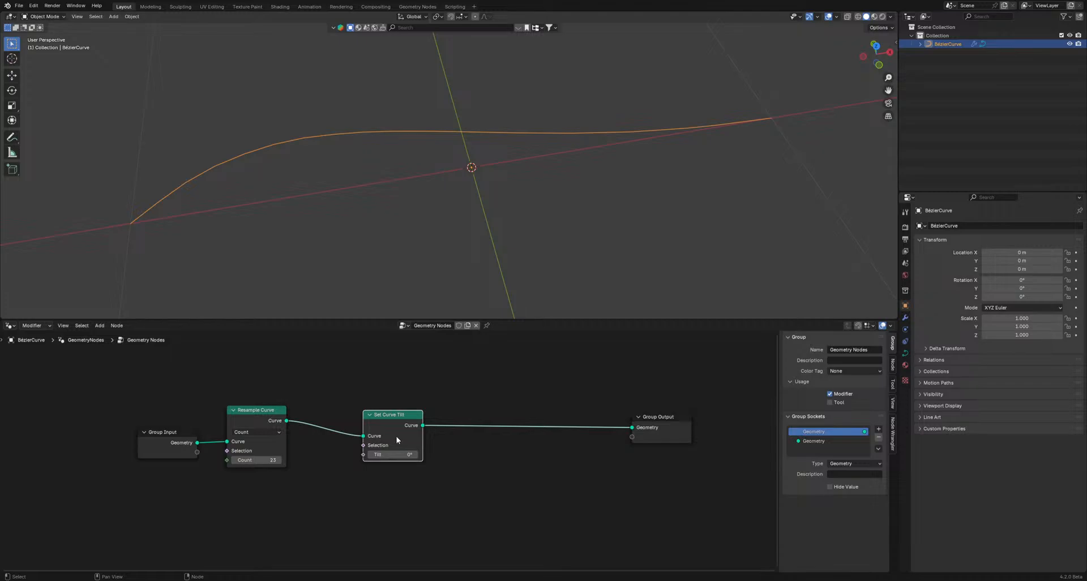
- Add an unconnected Set Position node below the link between Set Curve Tilt and Group Output
key(shift+a)
text(se)
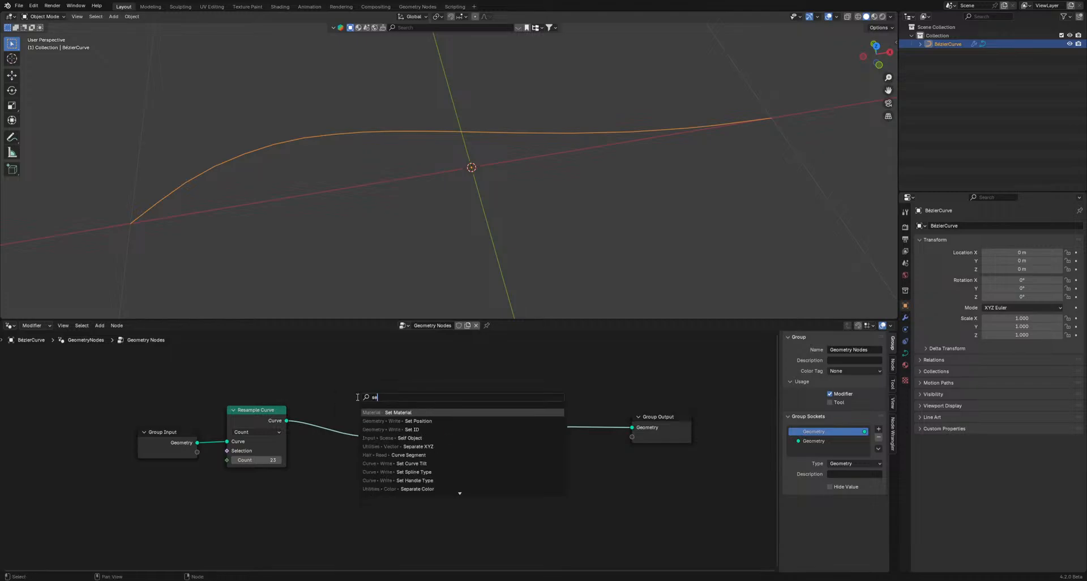
text(tg)
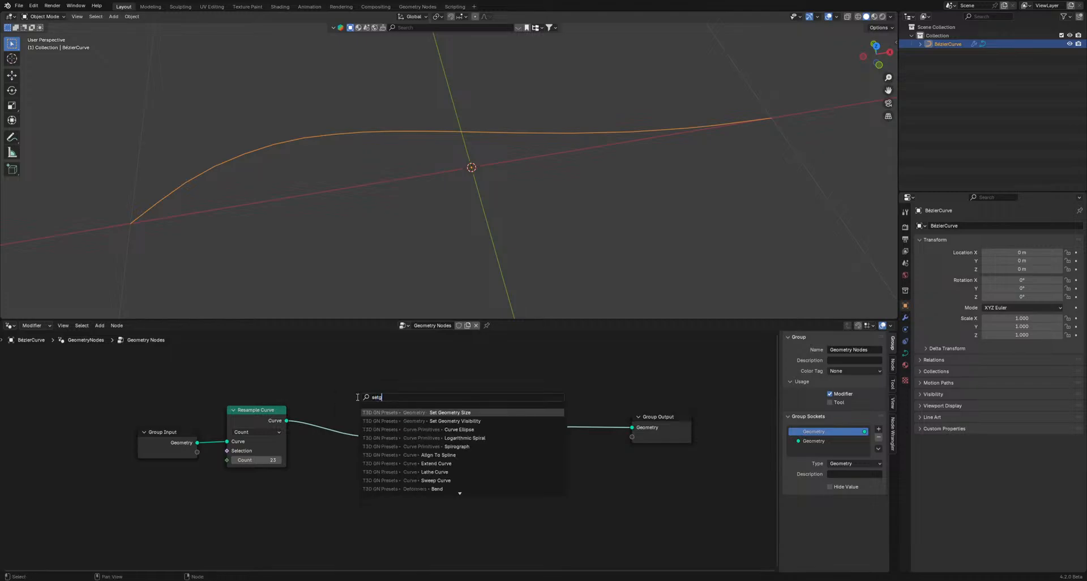
key(BackSpace)
click(389, 422)
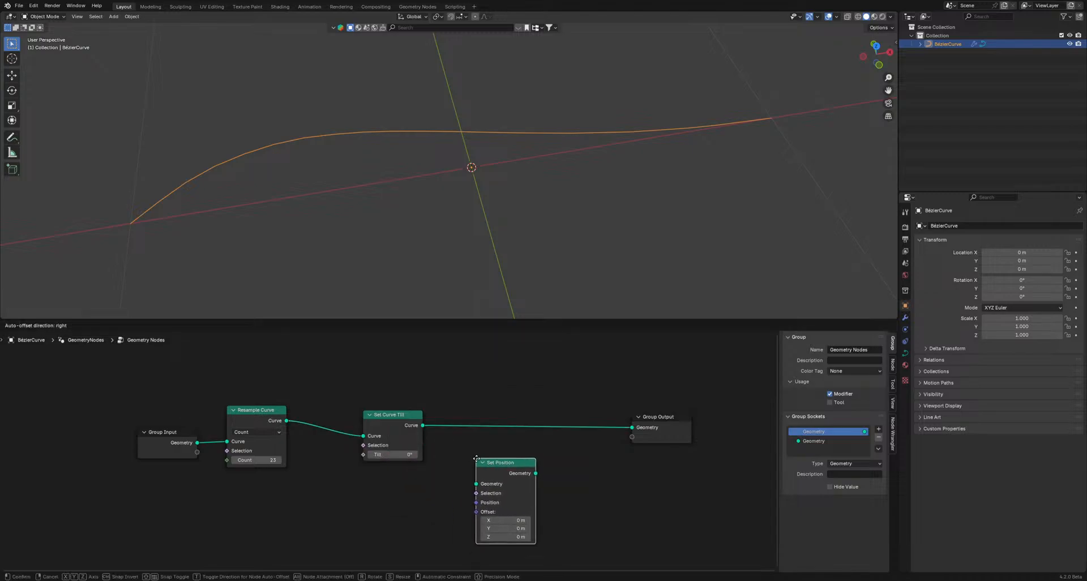
click(479, 457)
middle_drag(369, 473, 406, 448)
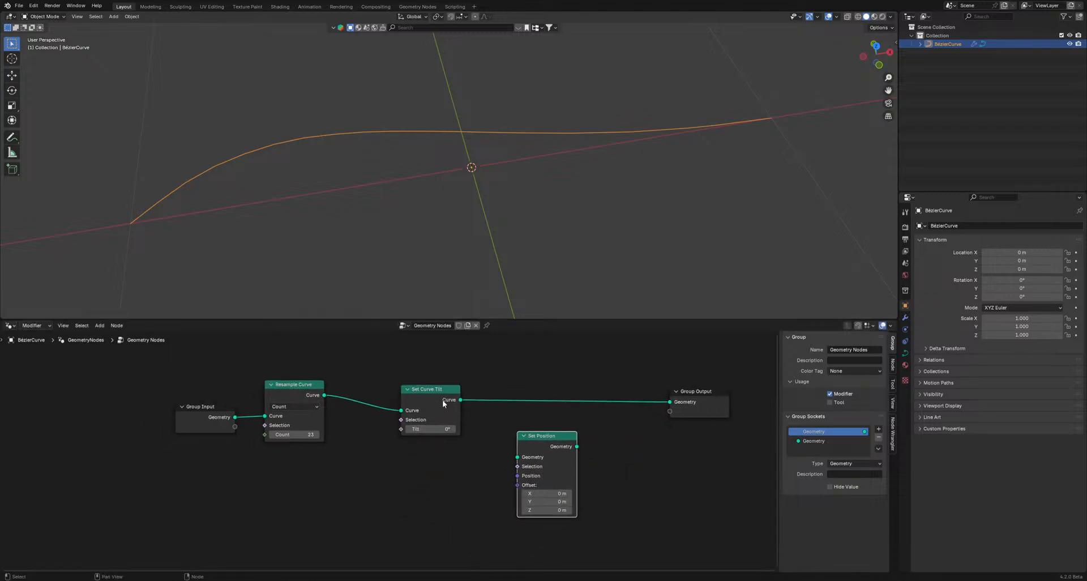
drag(434, 422, 441, 424)
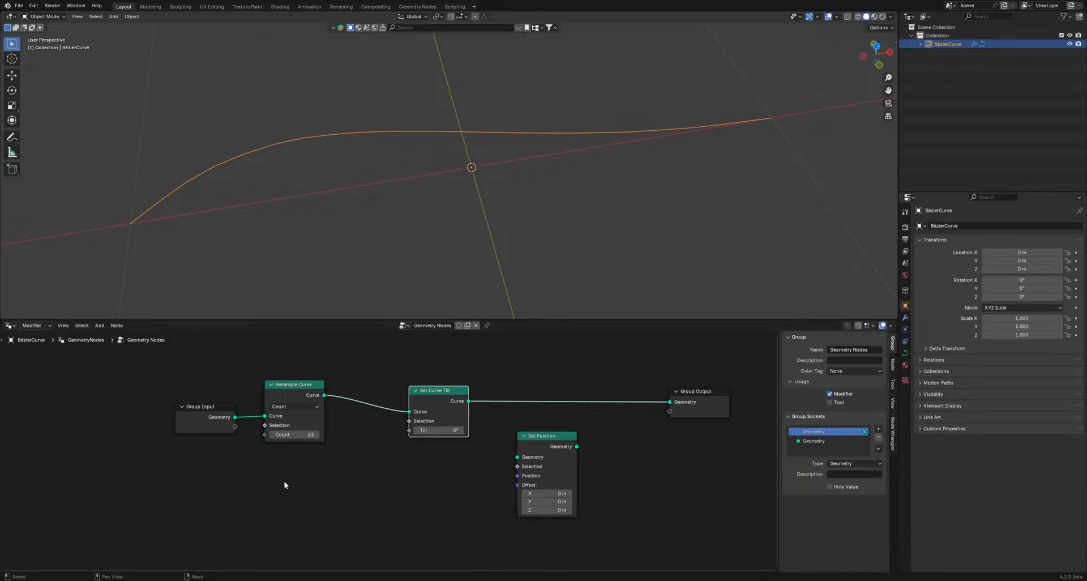
- Add a Spline Length node below the Resample Curve node
key(shift+a)
click(259, 395)
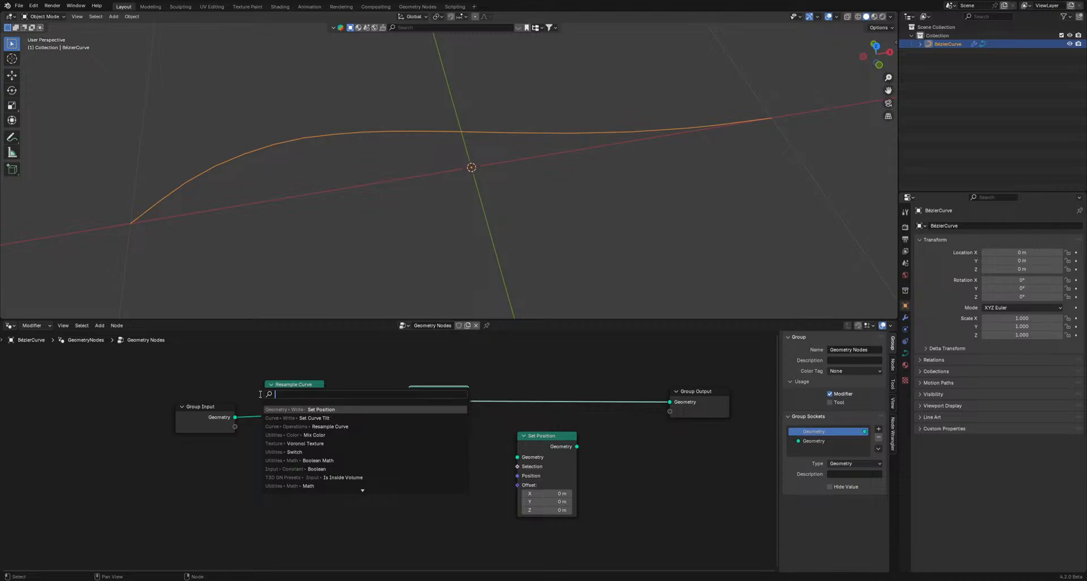
text(spl)
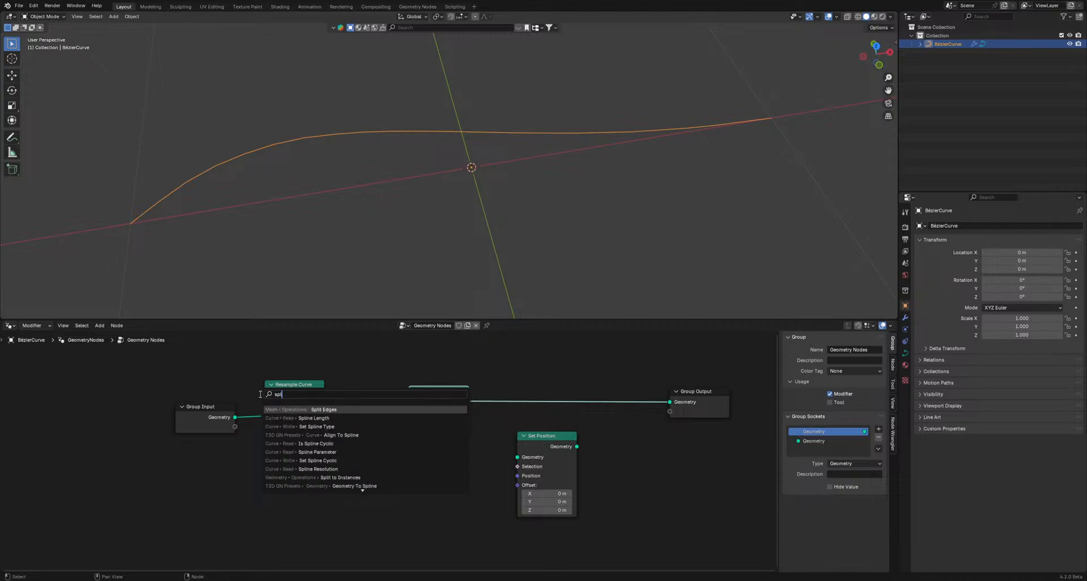
click(313, 417)
click(271, 471)
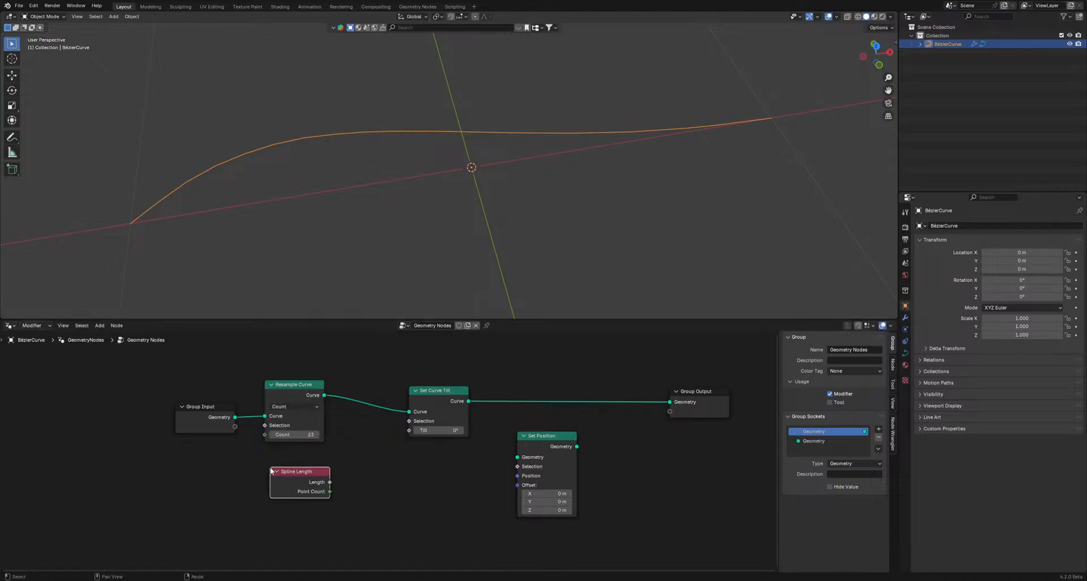
- Add a Spline Parameter node and align it directly below the Spline Length node
key(shift+a)
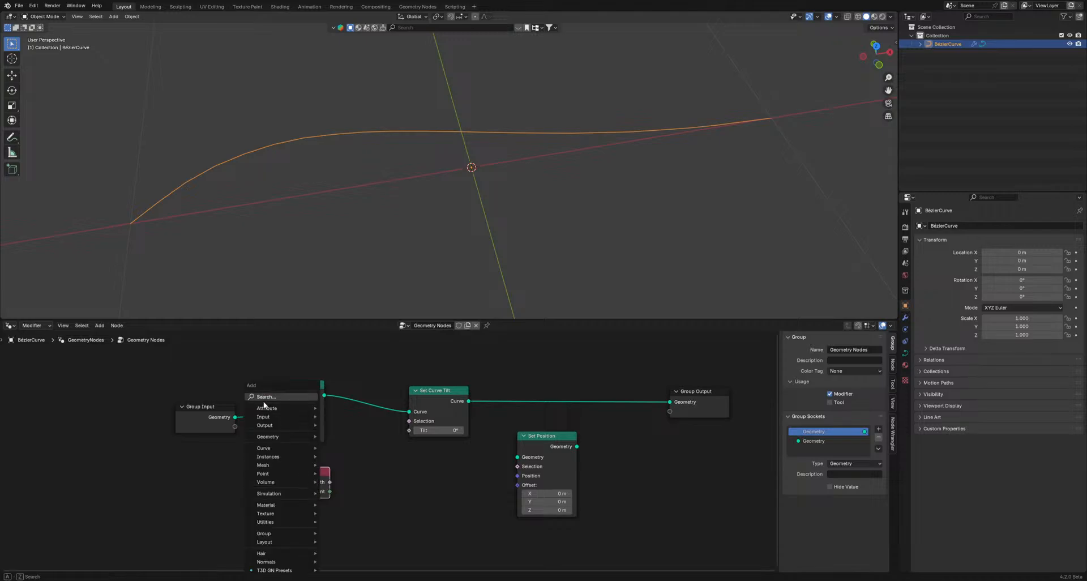
text(spli)
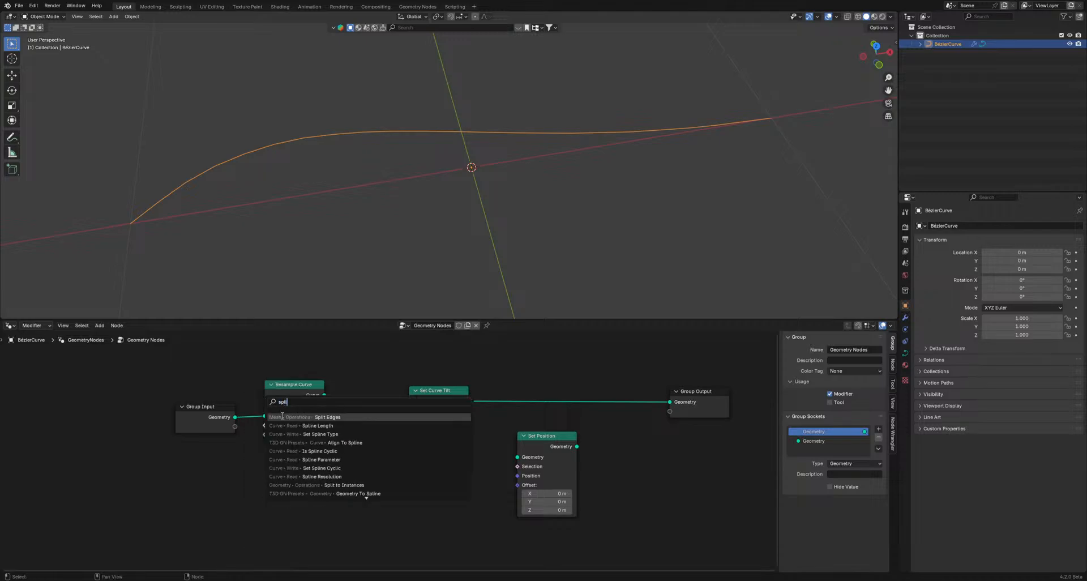
click(295, 460)
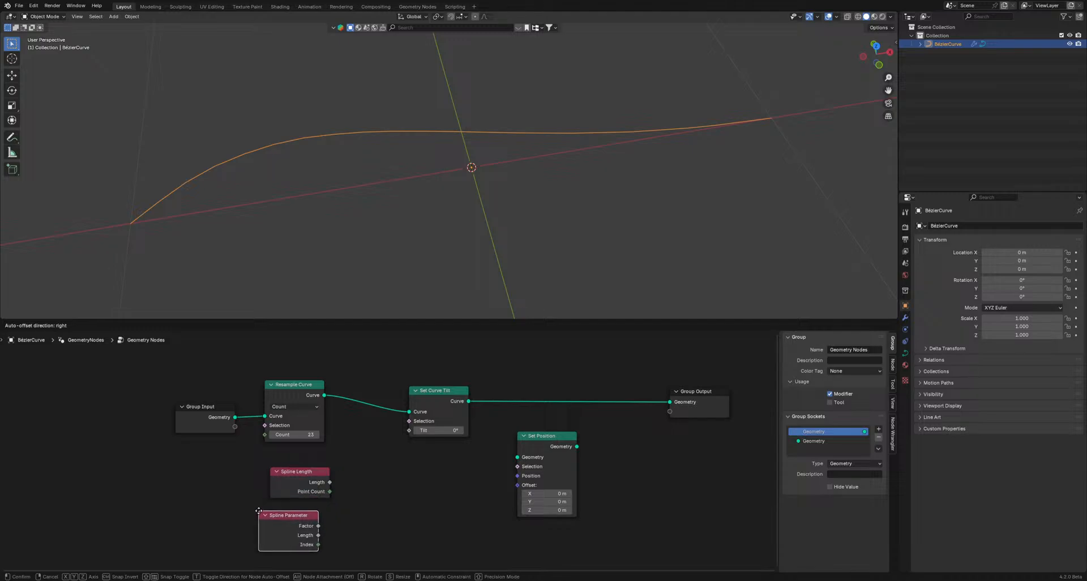
click(260, 511)
drag(306, 482, 294, 516)
- Add a Math node beside the two spline nodes and set its operation to Multiply
key(shift+a)
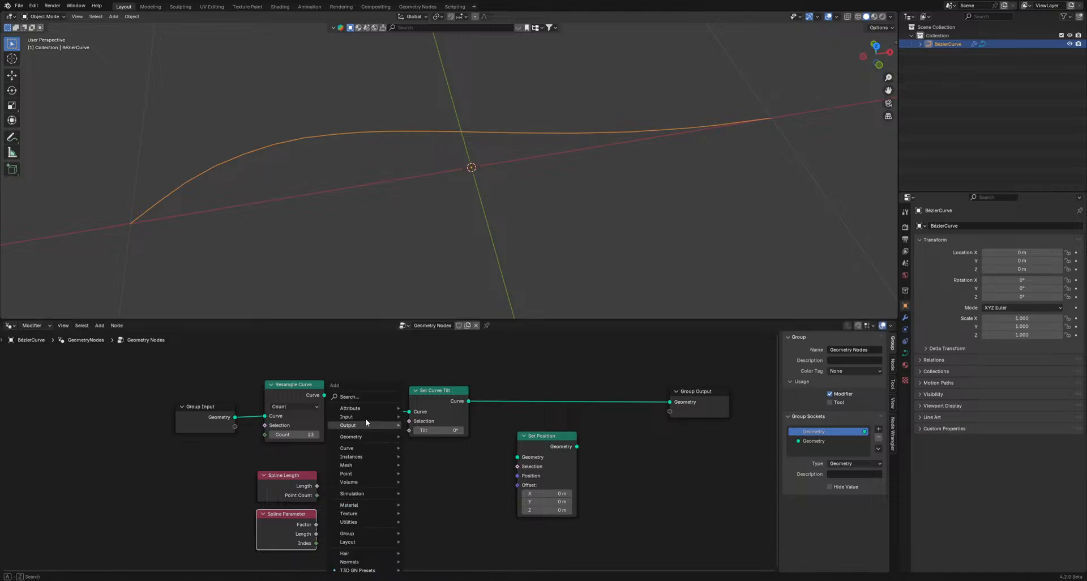
text(mul)
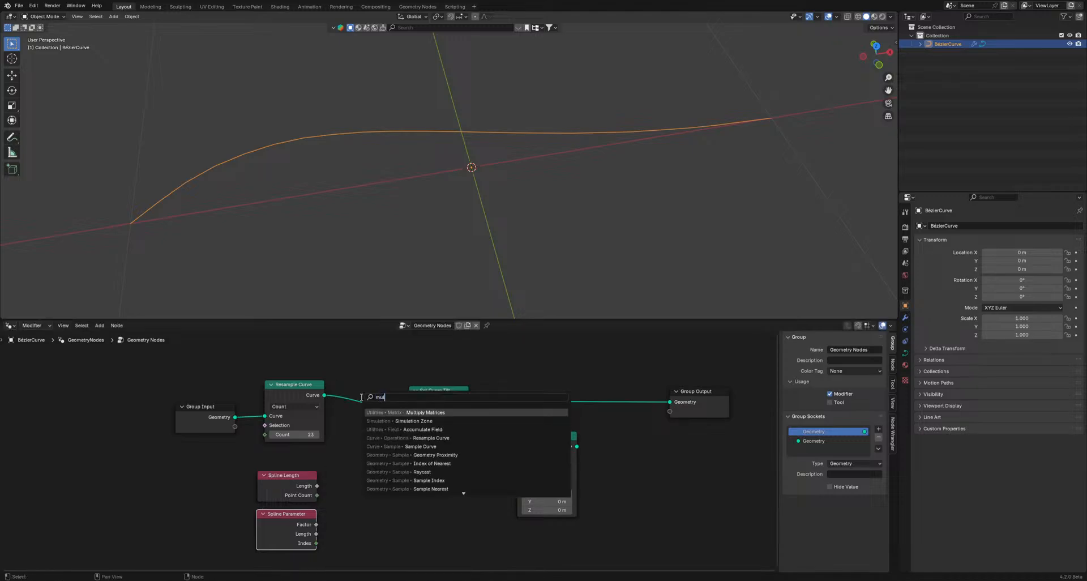
key(BackSpace)
key(BackSpace)
text(ath)
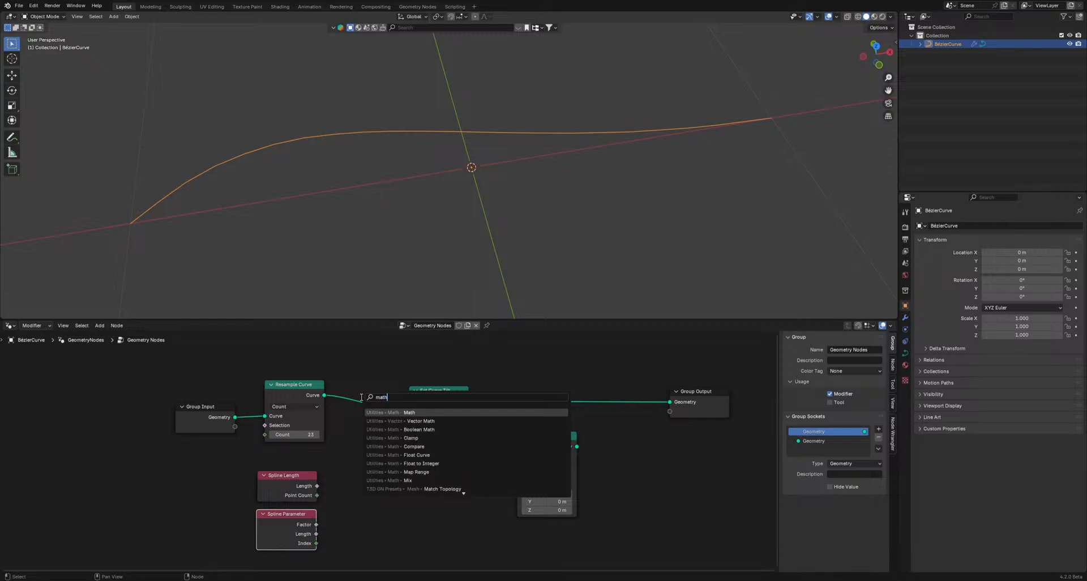
key(Return)
click(355, 497)
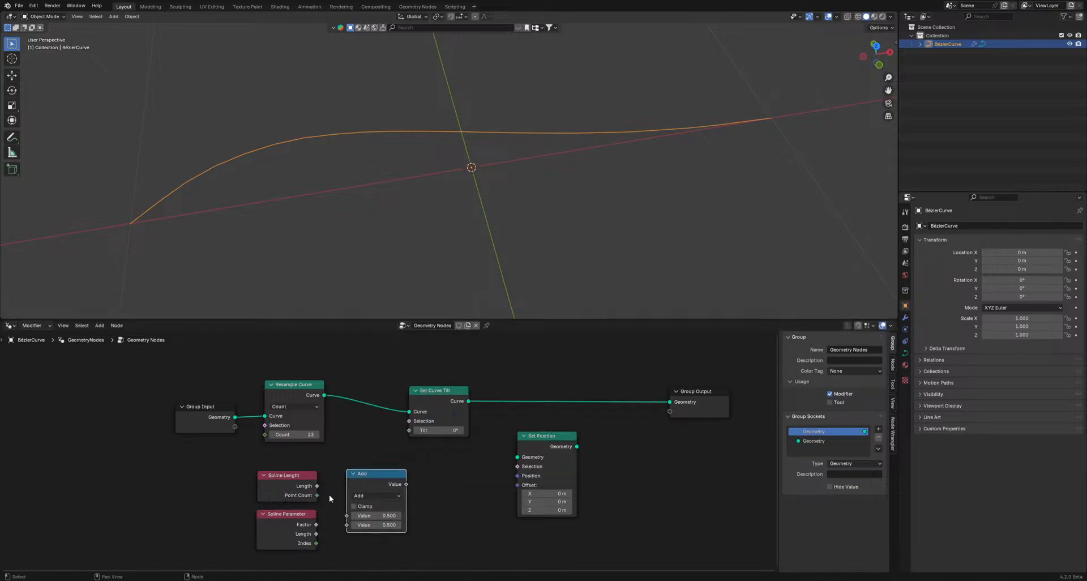
click(365, 495)
click(368, 406)
- Multiply Spline Length's Length by Spline Parameter's Factor, and feed it through a duplicated Multiply node into Set Curve Tilt's Tilt input
drag(316, 485, 347, 525)
drag(358, 482, 409, 430)
key(shift+d)
click(428, 479)
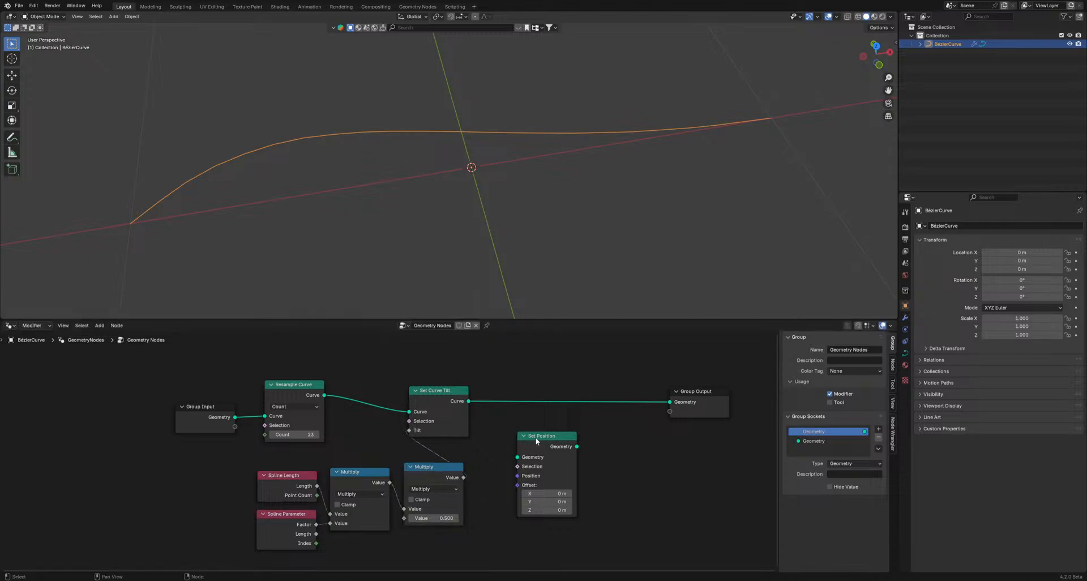
- Insert the Set Position node between Set Curve Tilt and Group Output, and feed a new Normal node into its Offset
drag(564, 436, 603, 421)
click(562, 457)
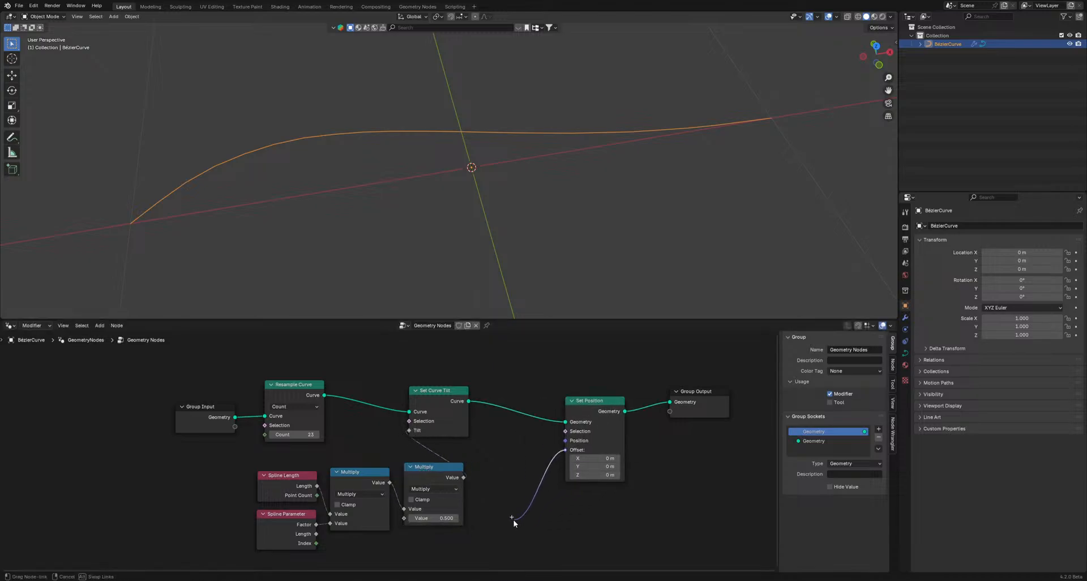
key(shift+a)
text(normal)
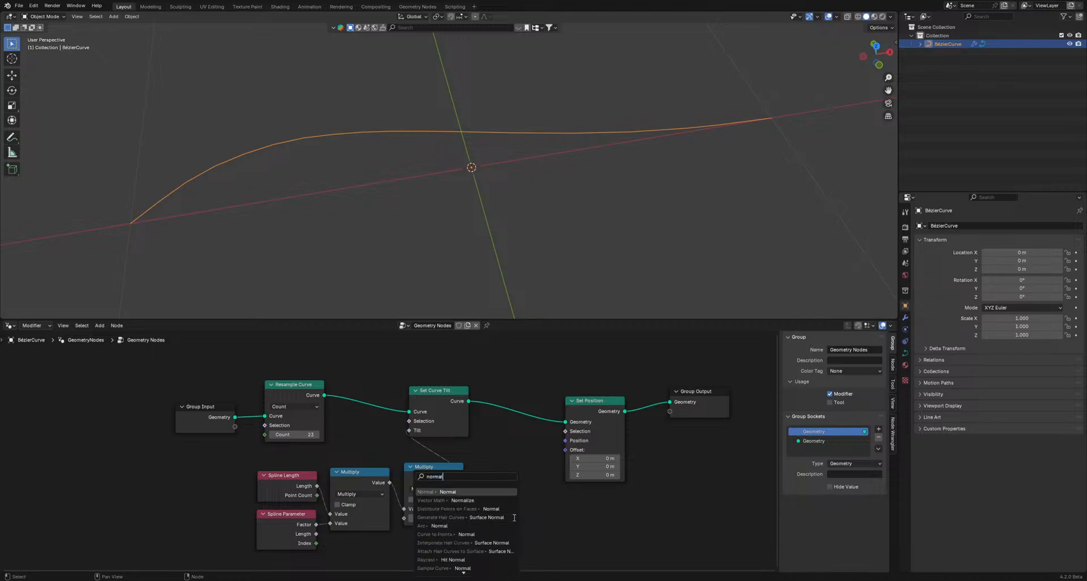
key(Return)
click(511, 533)
- Insert a Vector Math node set to Scale between the Normal node and Set Position's Offset
key(shift+a)
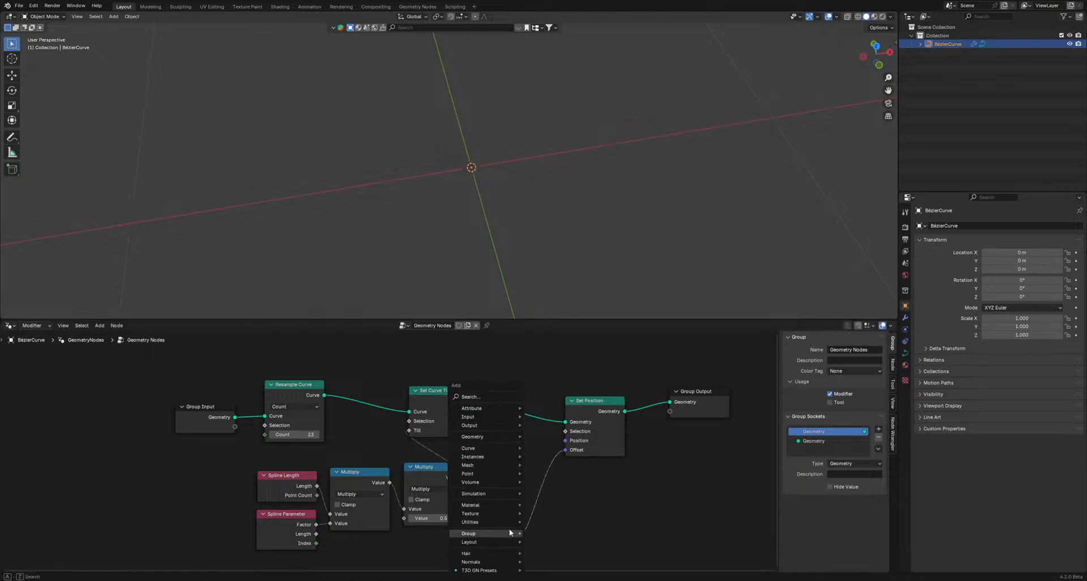
click(473, 398)
text(vec)
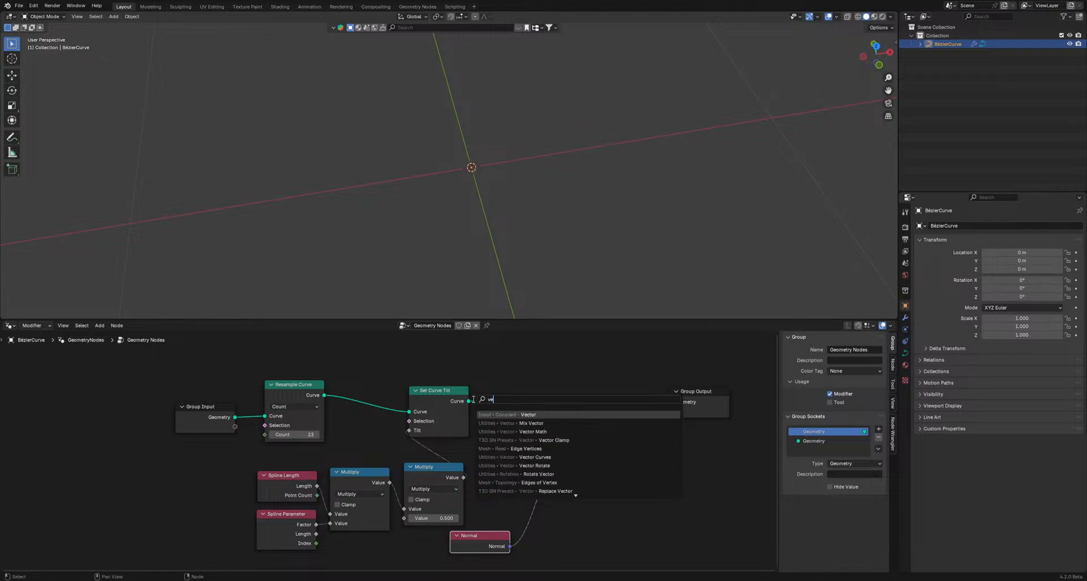
click(496, 431)
click(581, 487)
click(589, 497)
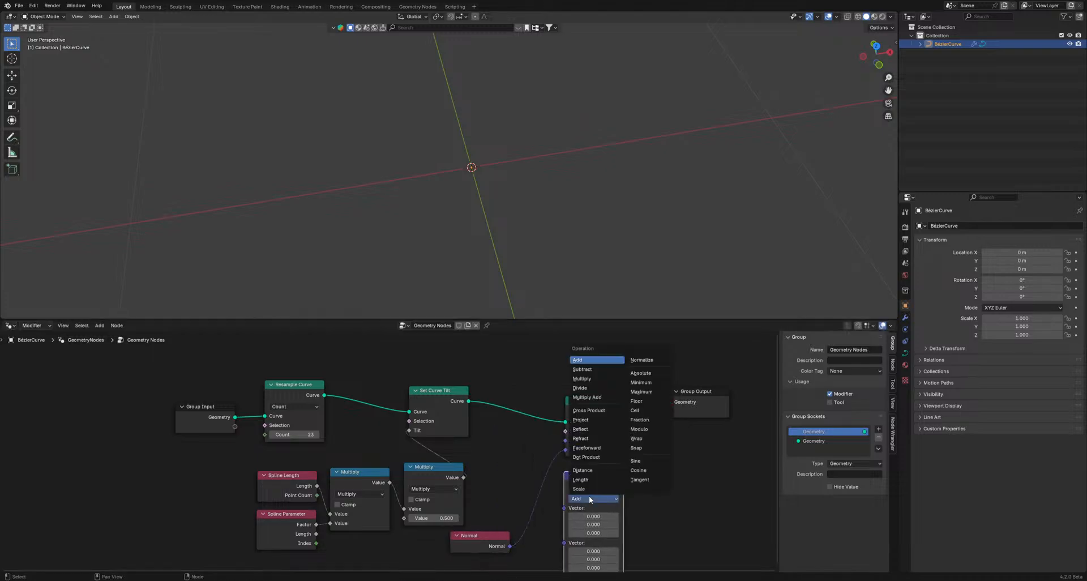
click(593, 490)
drag(584, 483, 558, 474)
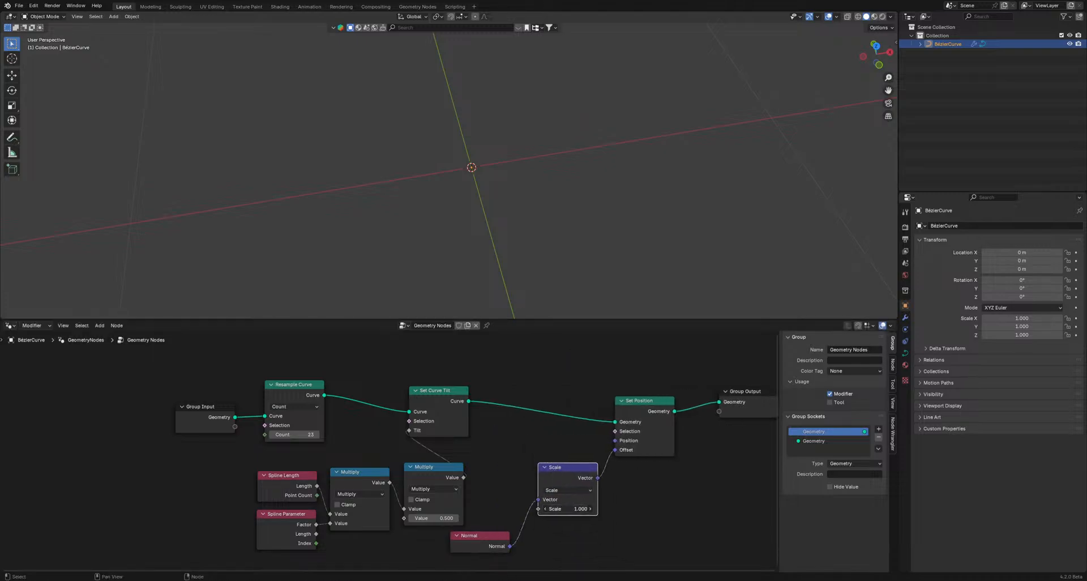
- Set the Scale node's factor to 2.300 and the second Multiply value to 12.100, and inspect the resulting curve
drag(573, 509, 575, 509)
drag(442, 518, 510, 518)
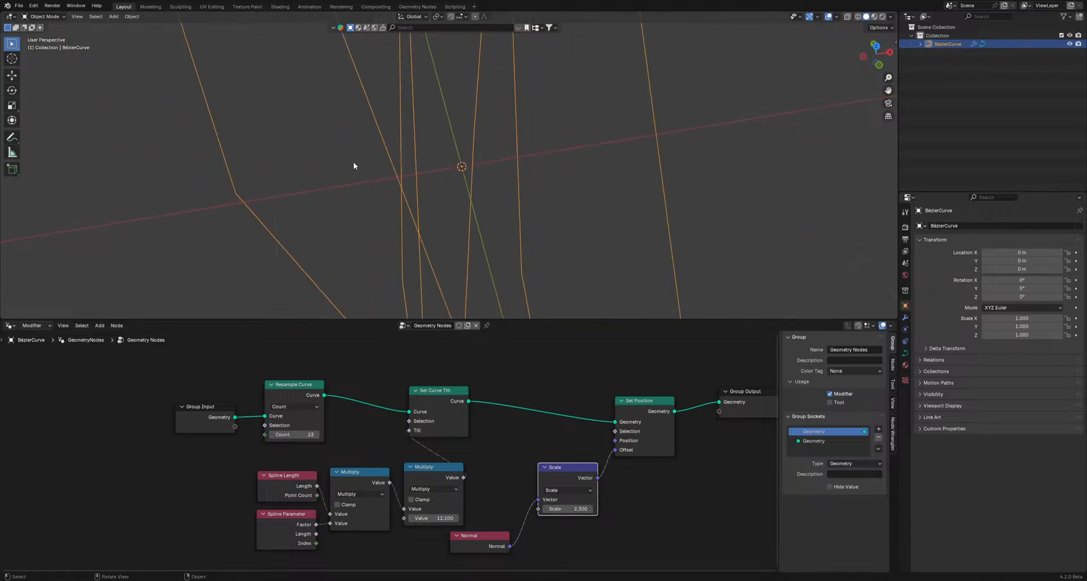
middle_drag(393, 189, 383, 219)
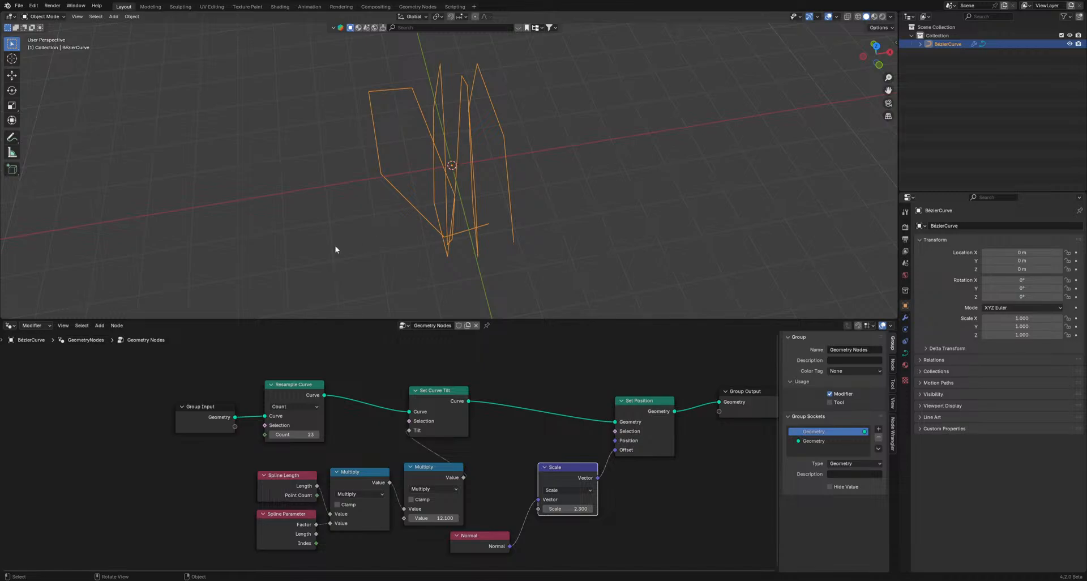
- Rearrange the node tree so the tilt and offset node groups sit apart below Resample Curve, Set Curve Tilt and Set Position
drag(239, 465, 511, 557)
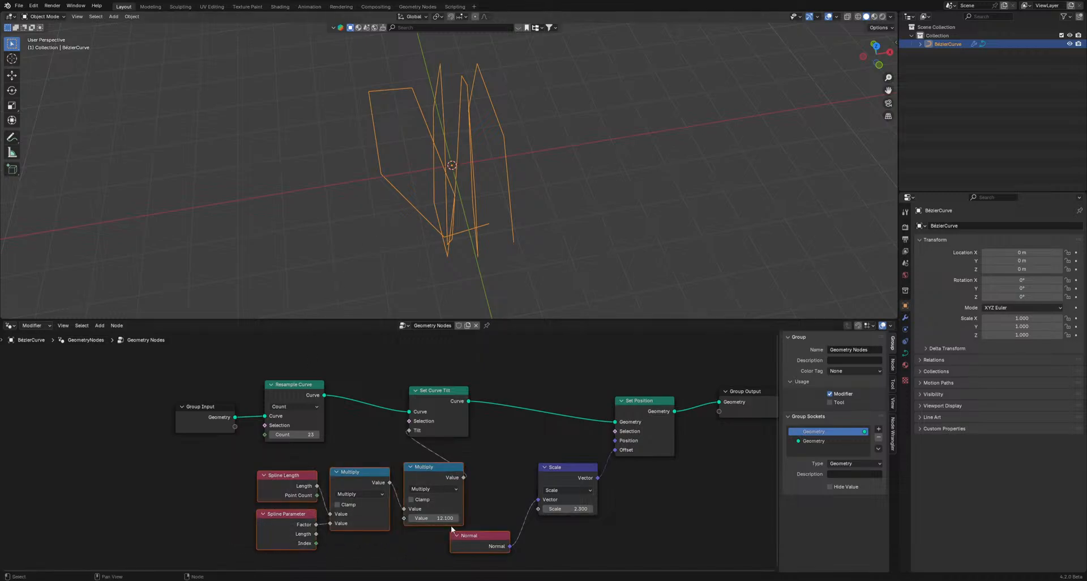
key(g)
drag(327, 470, 311, 470)
click(359, 488)
drag(371, 549, 488, 503)
mouse_move(489, 503)
middle_down()
mouse_move(540, 453)
mouse_move(505, 490)
middle_up()
drag(456, 391, 486, 374)
drag(646, 398, 651, 387)
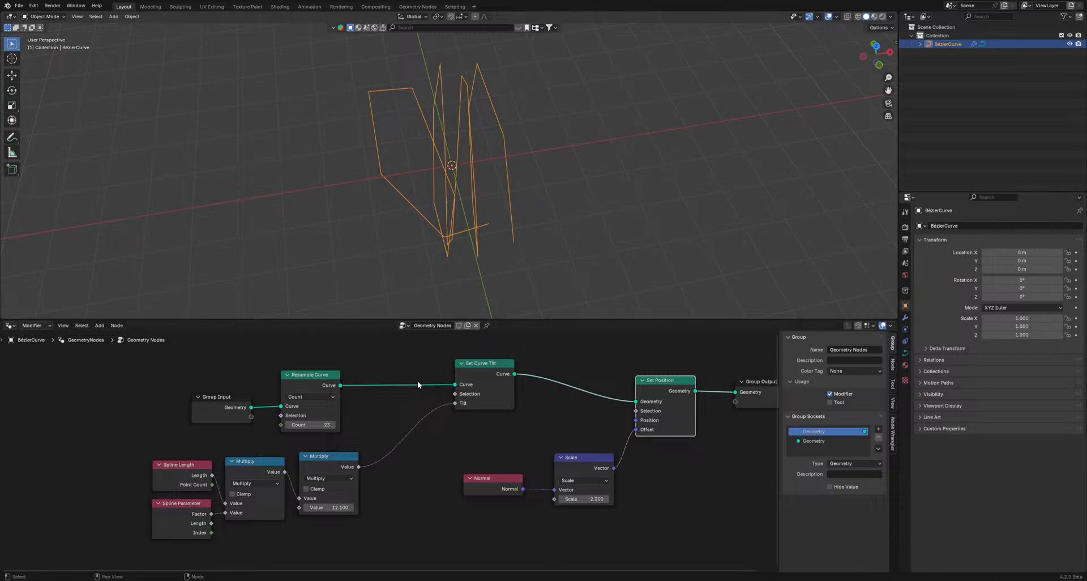
- Set the second Multiply value to 10.500 and reduce the Scale node's factor to 0.070
mouse_move(326, 507)
mouse_down()
mouse_move(249, 507)
mouse_move(316, 507)
mouse_up()
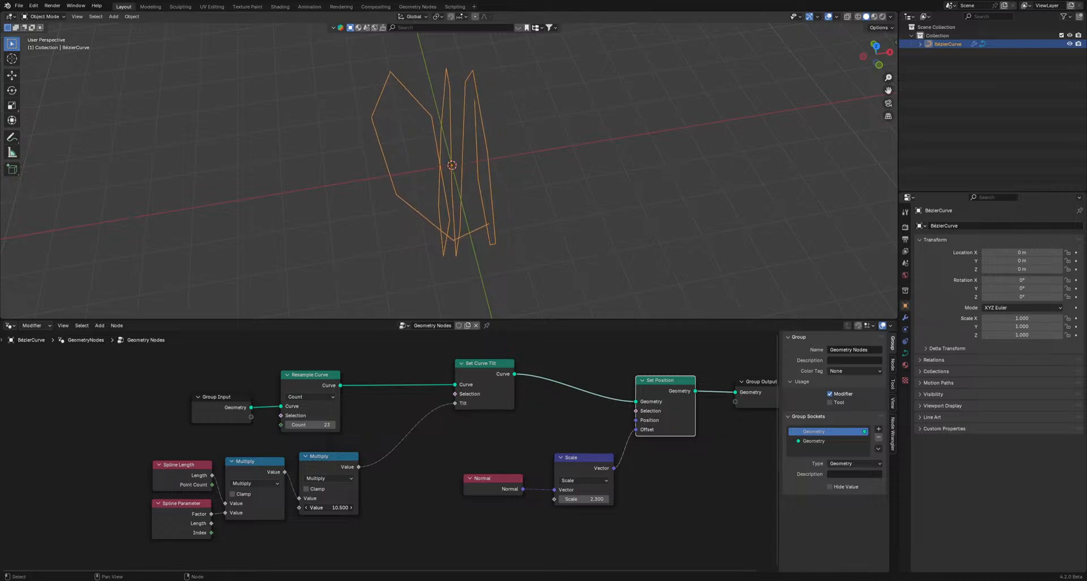
shift+drag(583, 499, 538, 498)
scroll(410, 243, up, 8)
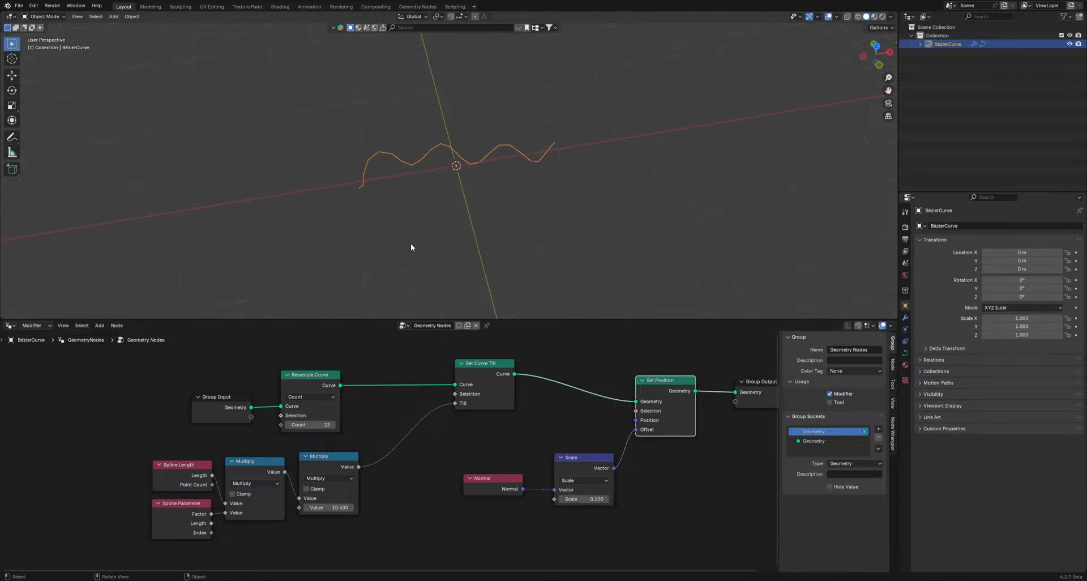
scroll(419, 232, up, 2)
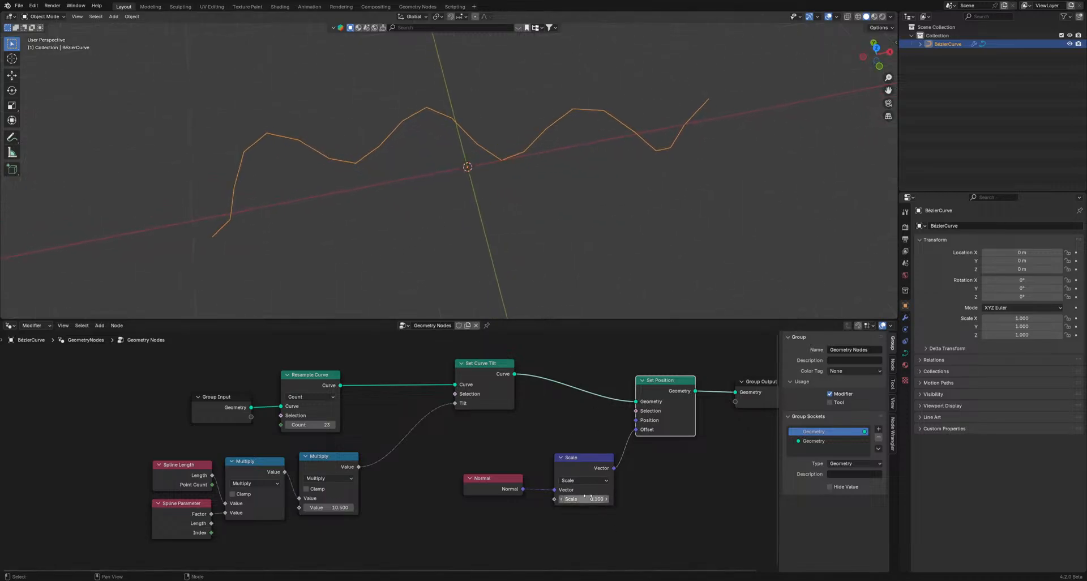
shift+drag(589, 499, 583, 499)
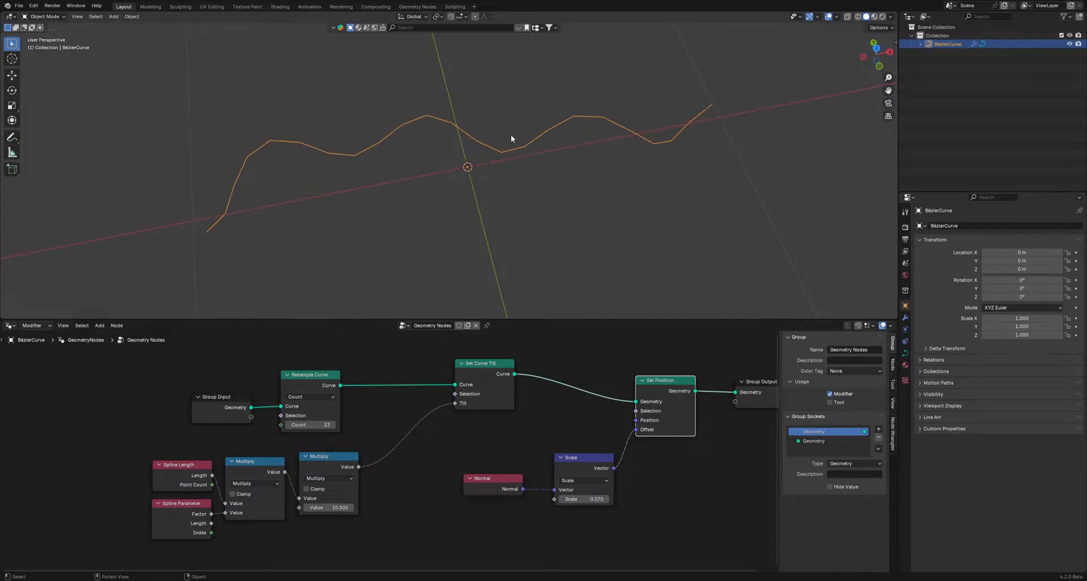
- Try a Resample Curve Count of 11, and raise it to 51 for a smoother wave
mouse_move(310, 425)
mouse_down()
mouse_move(336, 424)
mouse_move(306, 424)
mouse_up()
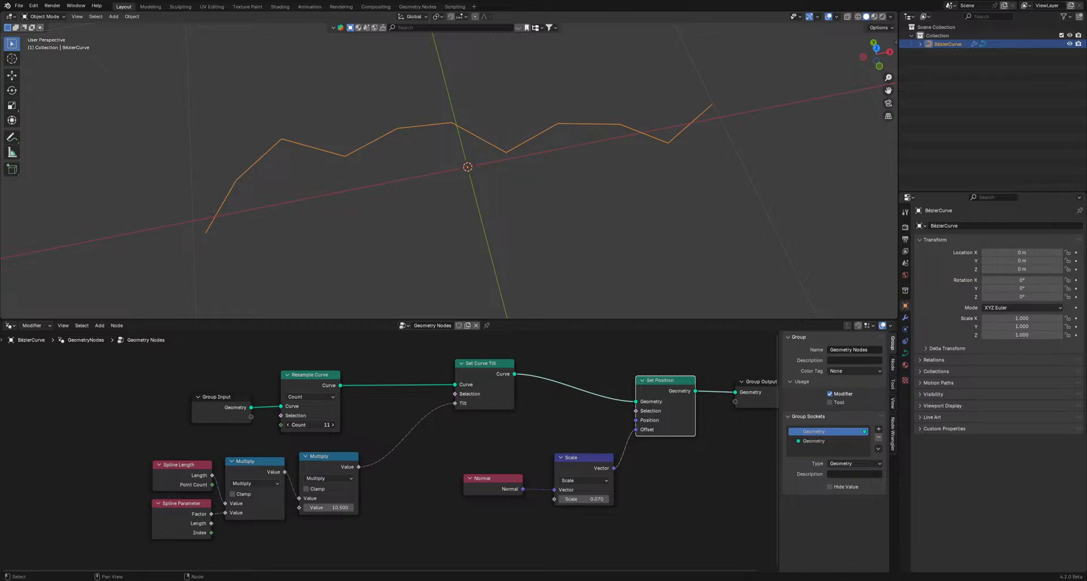
drag(305, 425, 325, 425)
middle_drag(414, 96, 443, 121)
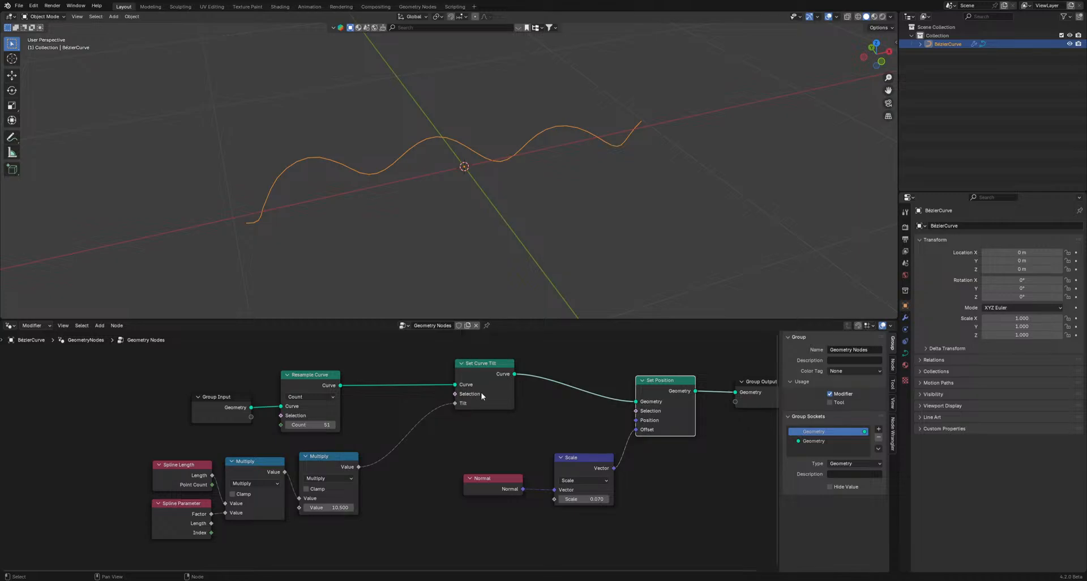
- Set the second Multiply value to 29.260 and the Scale node's factor to 0.040 for tighter, smaller waves
mouse_move(590, 499)
mouse_down()
mouse_move(569, 499)
mouse_move(582, 499)
mouse_up()
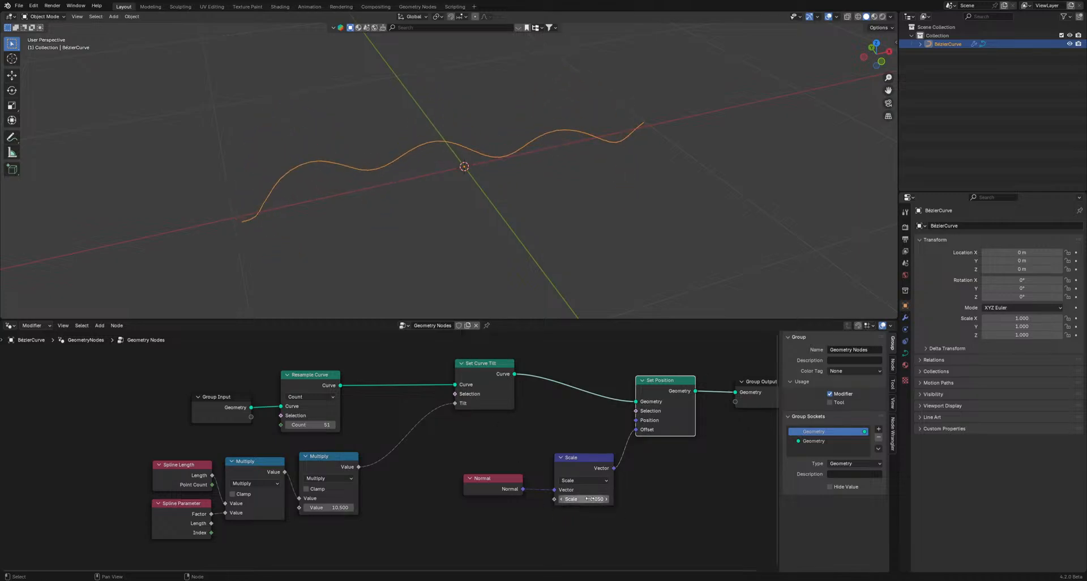
drag(327, 508, 470, 508)
mouse_move(583, 499)
mouse_down()
mouse_move(617, 499)
mouse_move(572, 499)
mouse_move(584, 498)
mouse_up()
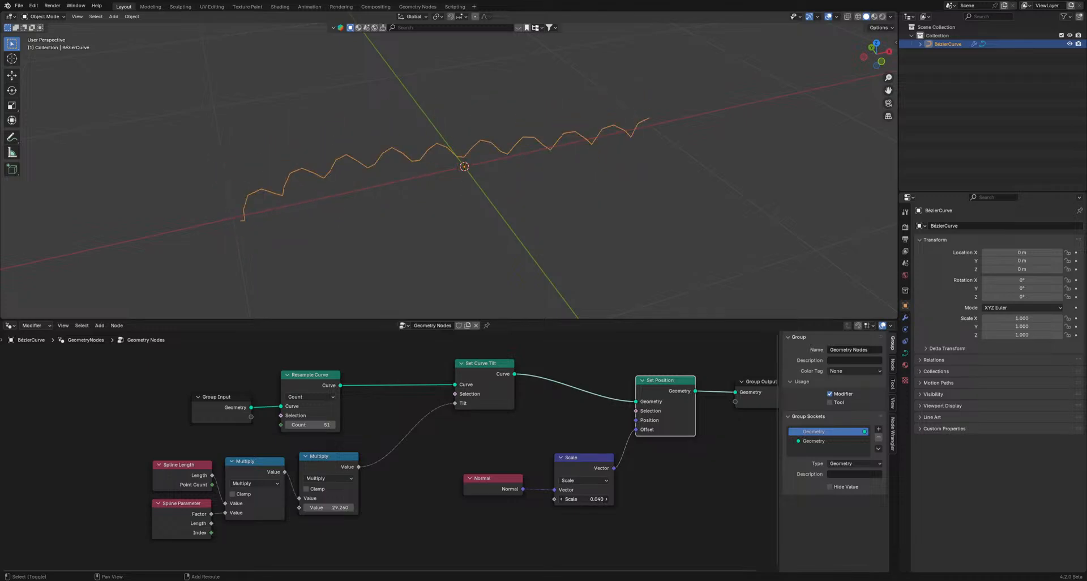
- Spread out the node tree by moving the second Multiply, Group Input and Group Output nodes farther apart
scroll(411, 477, down, 1)
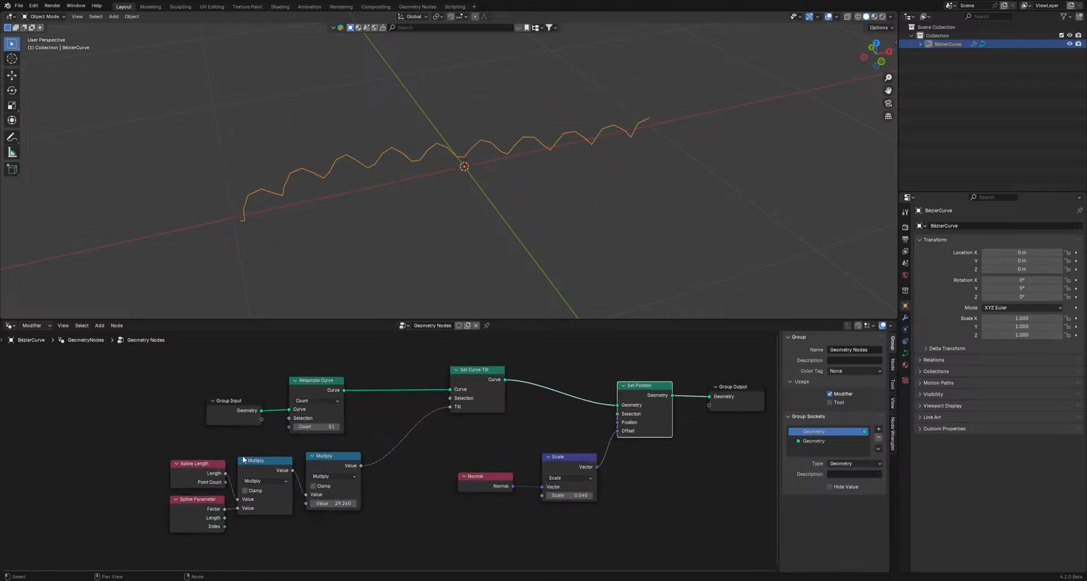
drag(350, 462, 380, 455)
drag(242, 413, 134, 399)
middle_drag(640, 449, 375, 437)
drag(461, 390, 654, 395)
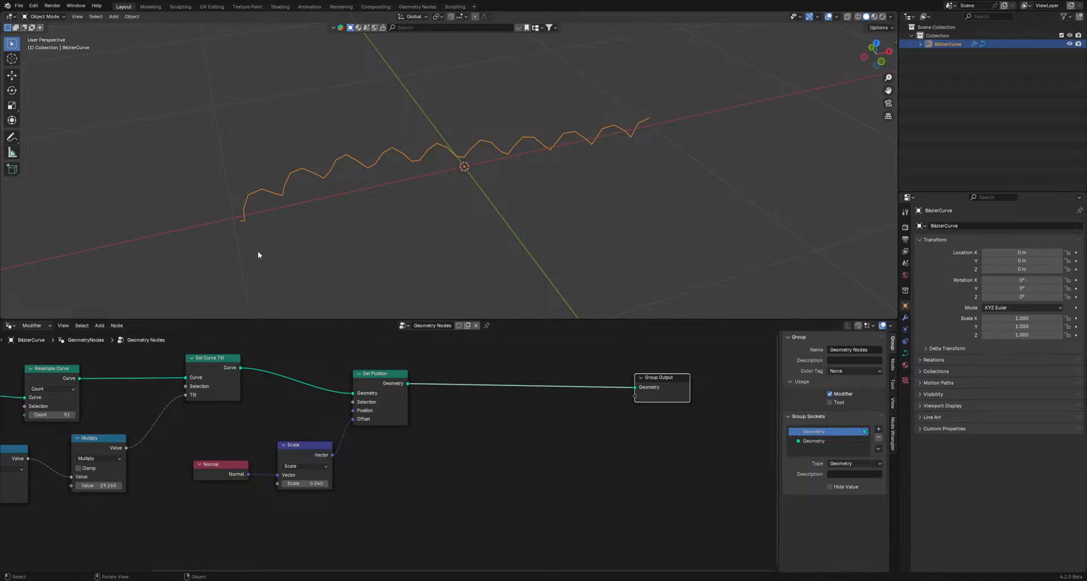
- Raise Resample Curve's Count further to smooth the tighter waves
middle_drag(232, 475, 472, 496)
drag(291, 434, 301, 434)
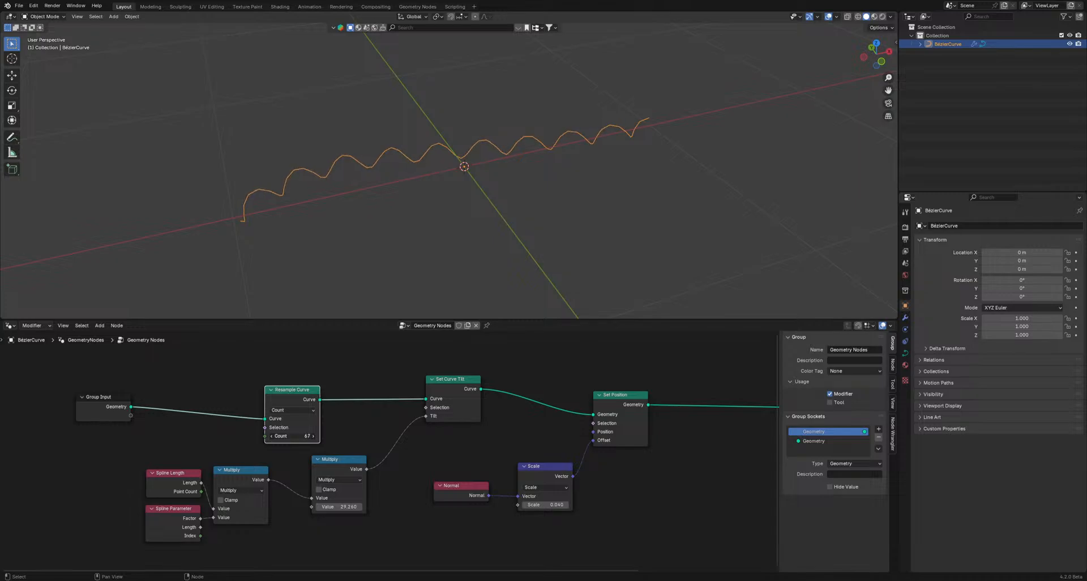
scroll(328, 240, up, 4)
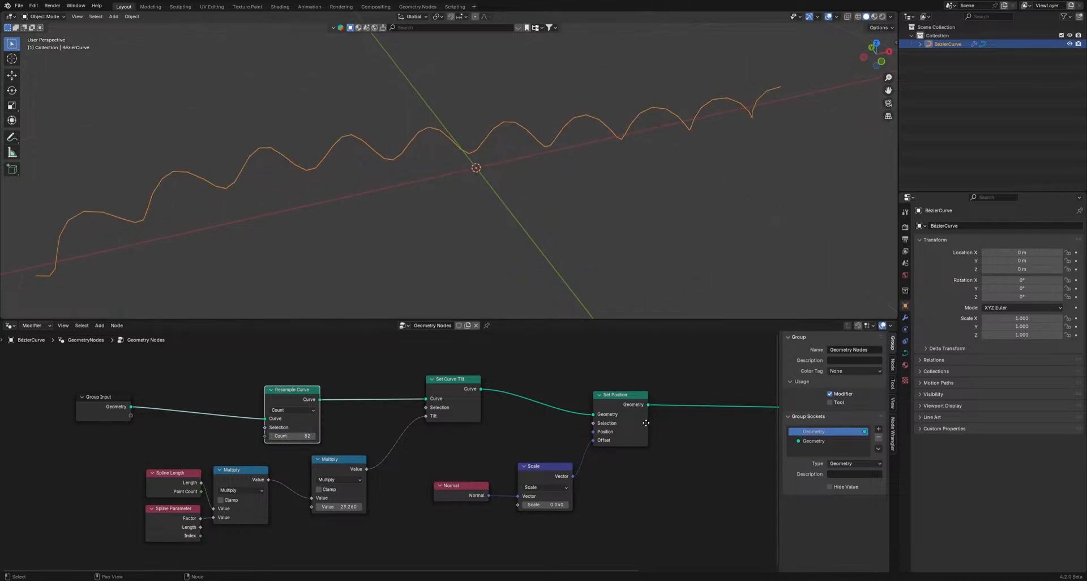
- Move Group Output farther away and insert a Duplicate Hair Curves node between Set Position and Group Output
scroll(340, 417, right, 10)
drag(545, 406, 619, 405)
middle_drag(329, 433, 386, 460)
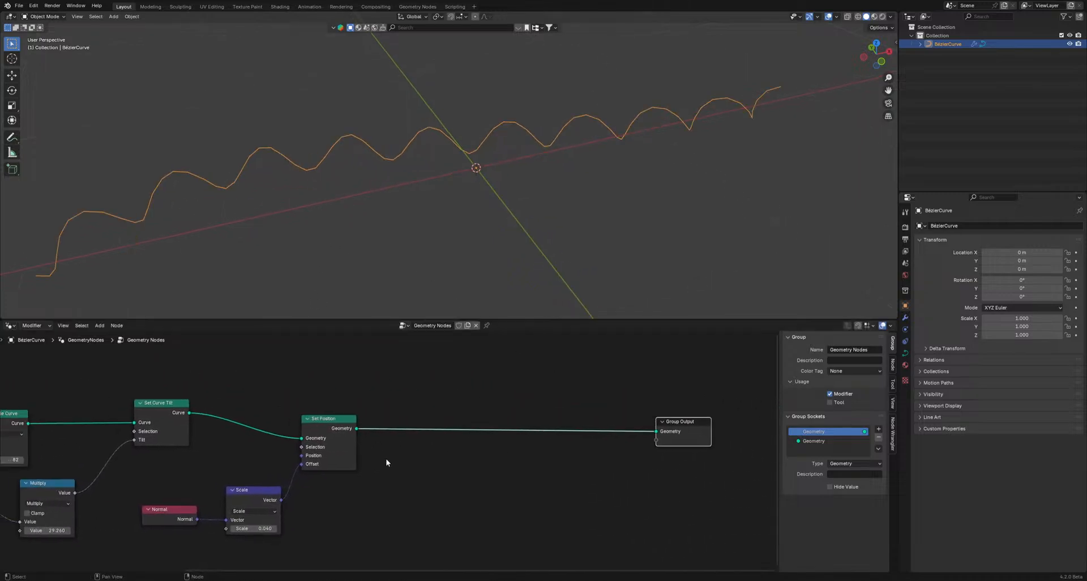
key(shift+a)
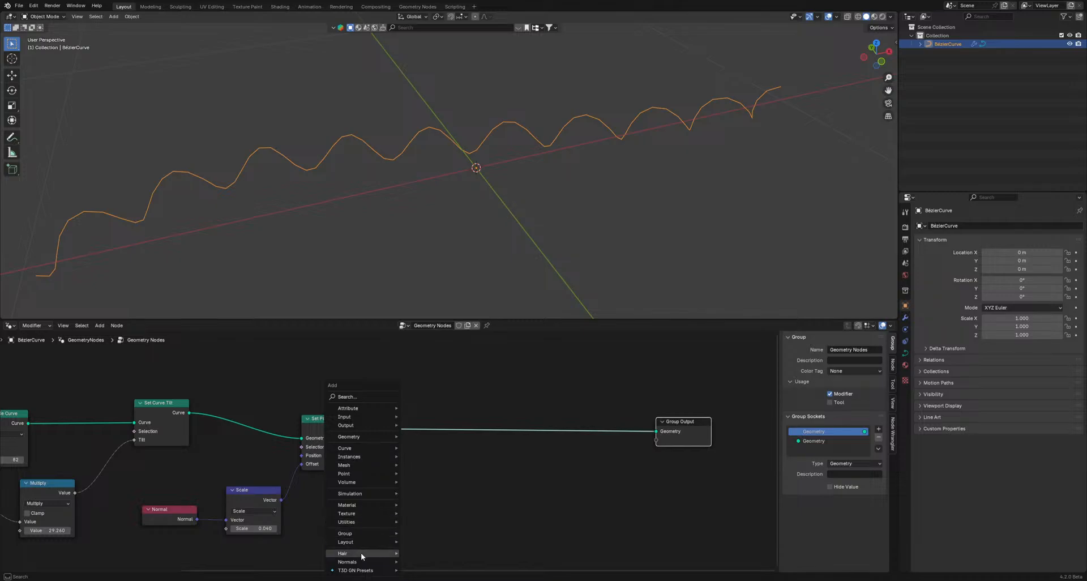
mouse_move(364, 556)
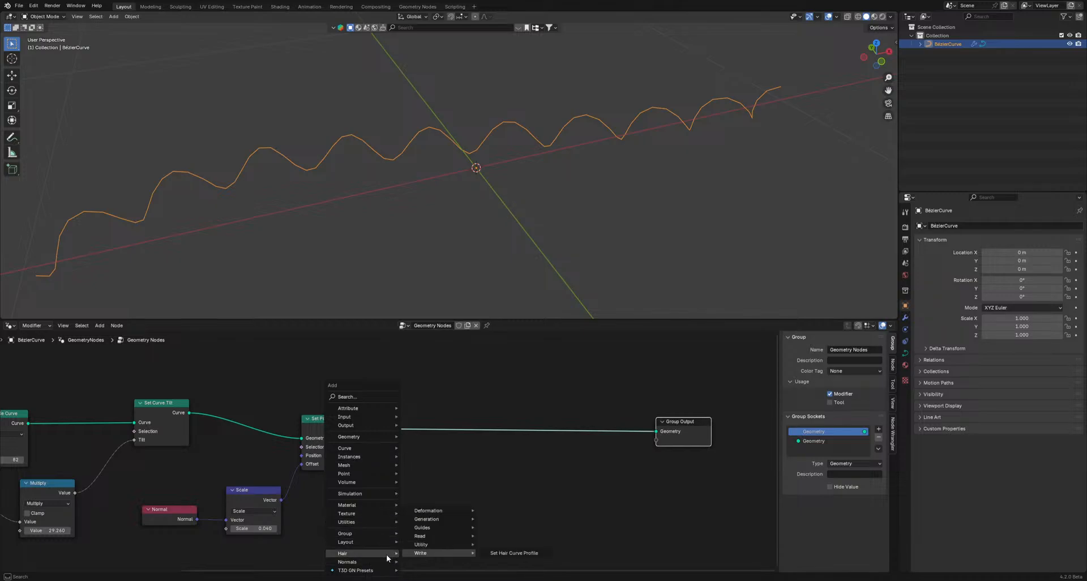
mouse_move(424, 519)
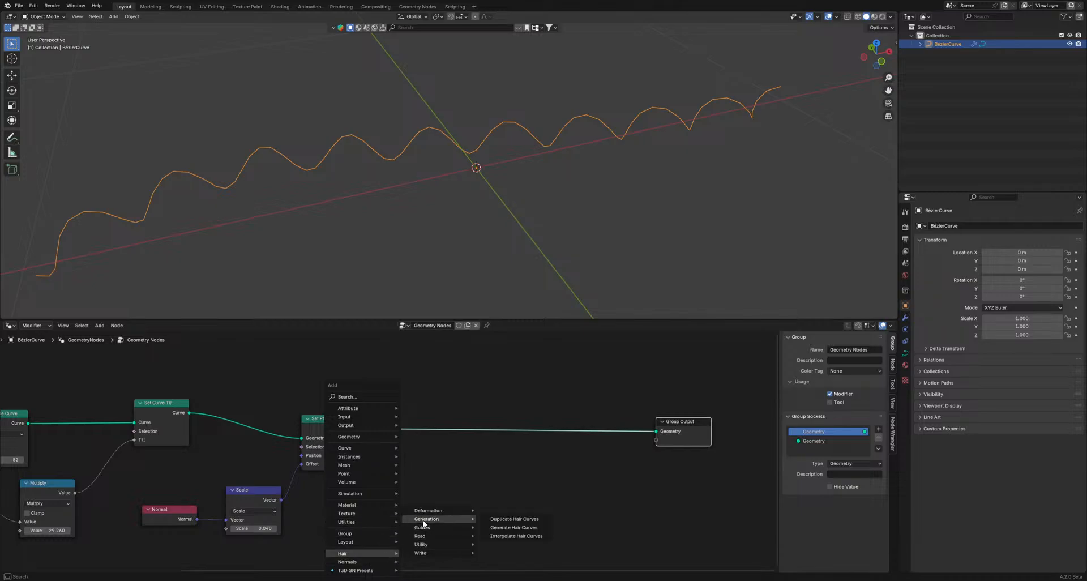
click(498, 519)
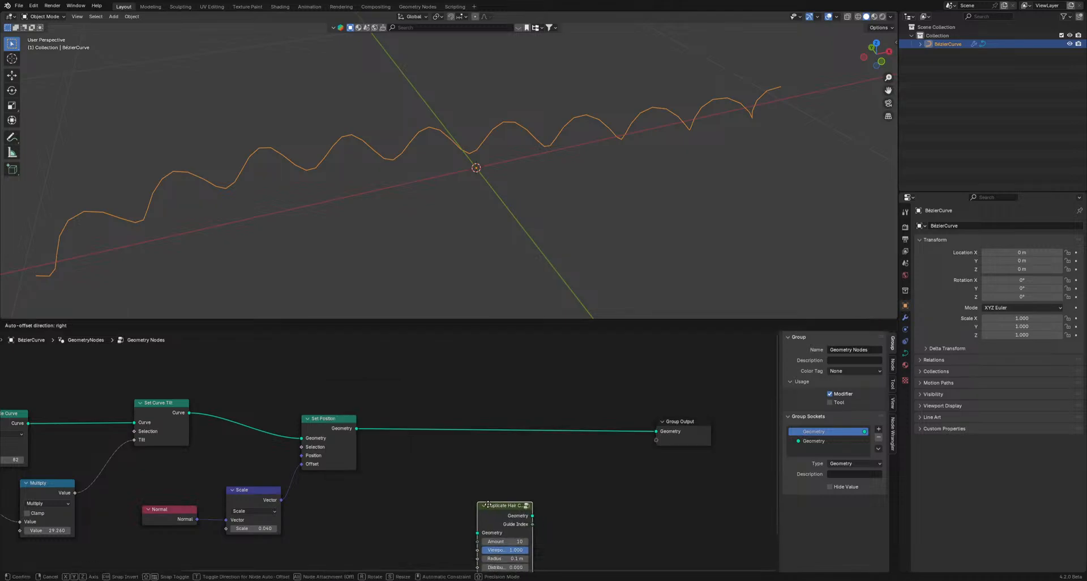
click(404, 452)
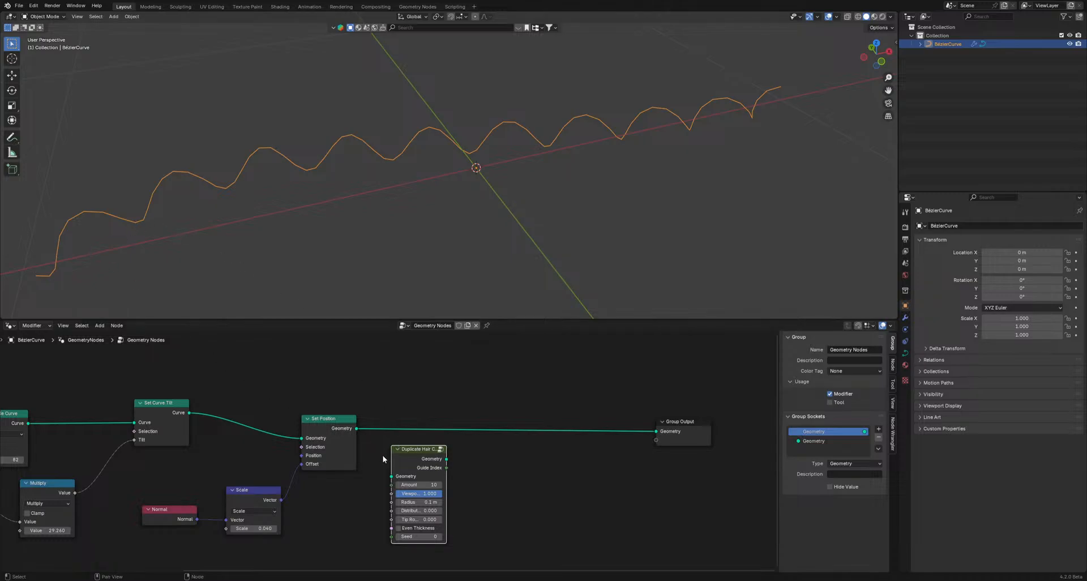
drag(401, 456, 418, 422)
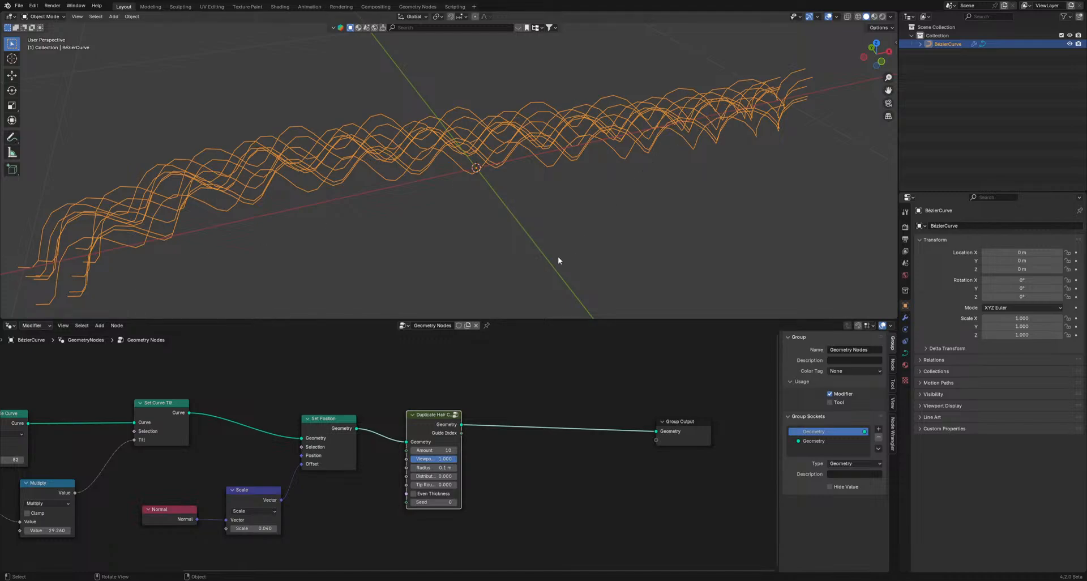
- Enable Even Thickness on the Duplicate Hair Curves node and set its Radius to 0.02 m
click(414, 494)
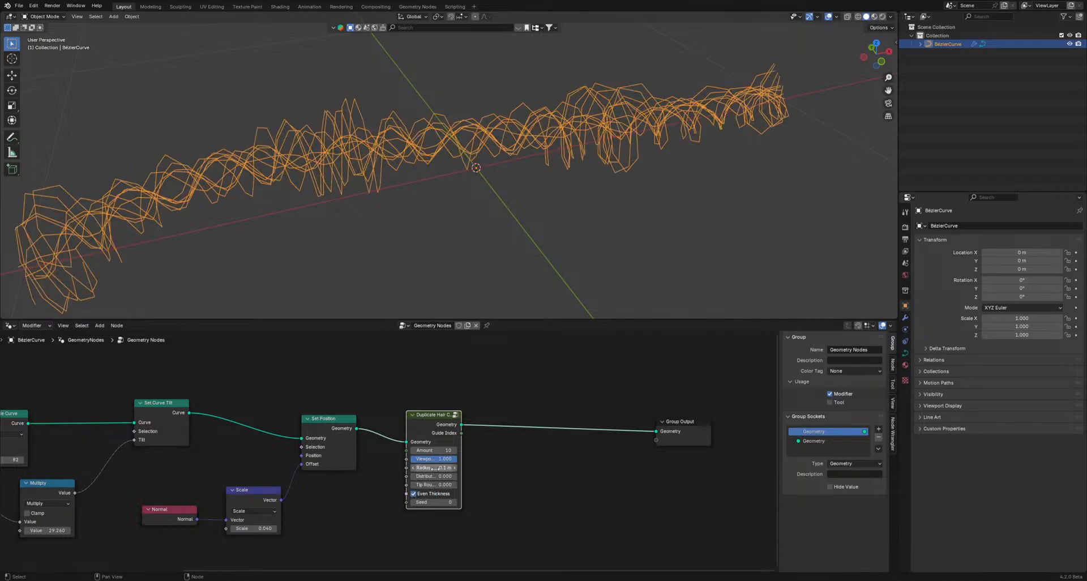
scroll(440, 450, up, 2)
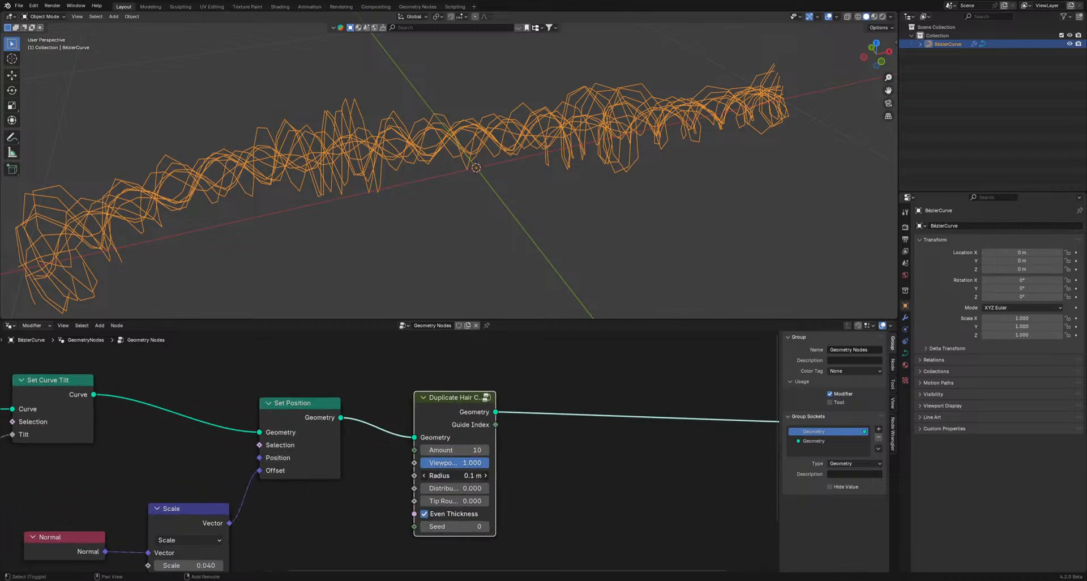
key(BackSpace)
mouse_move(455, 475)
mouse_down()
mouse_move(471, 475)
mouse_move(461, 475)
mouse_up()
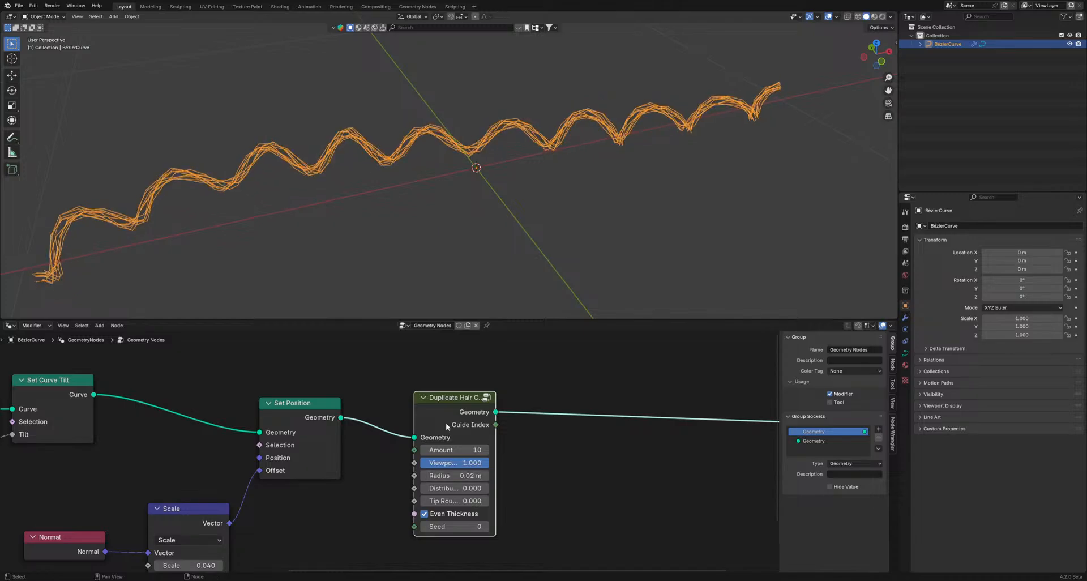
- Set the Duplicate Hair Curves node's Distribution Shape to -4.270 and inspect the strands
scroll(382, 171, up, 2)
scroll(382, 172, up, 1)
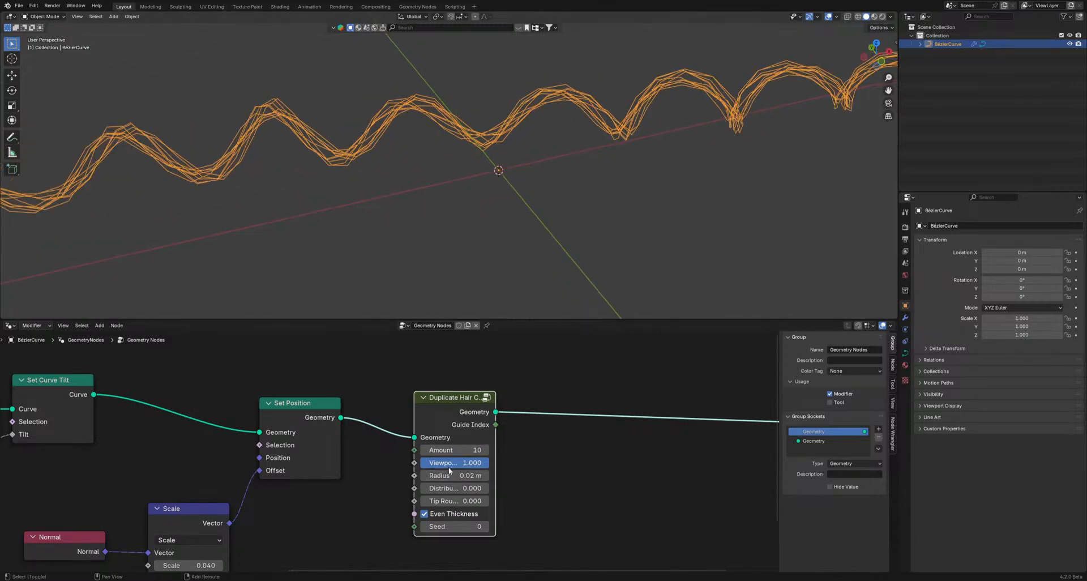
drag(450, 475, 454, 501)
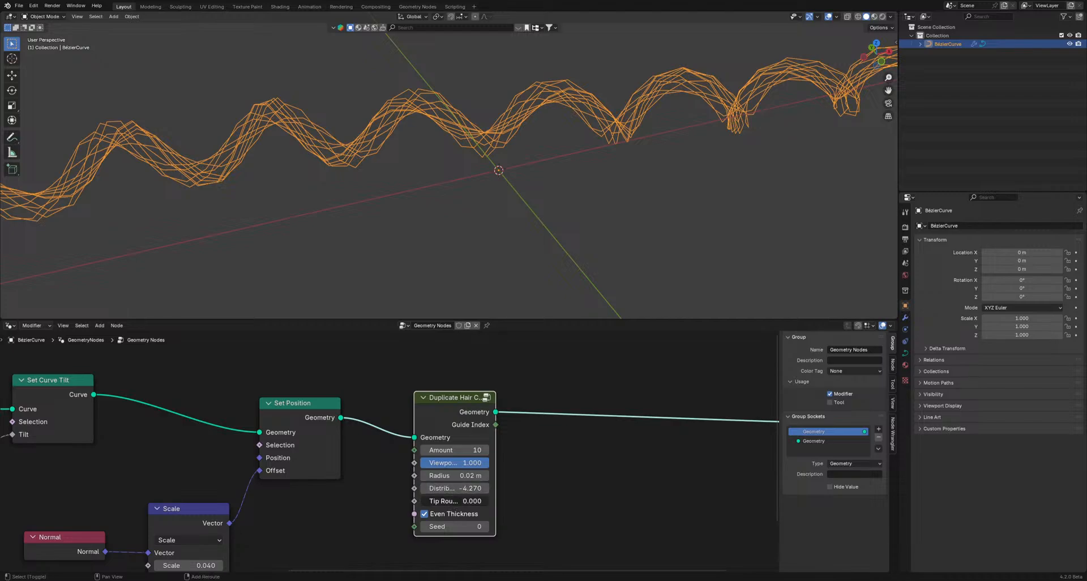
scroll(436, 256, down, 3)
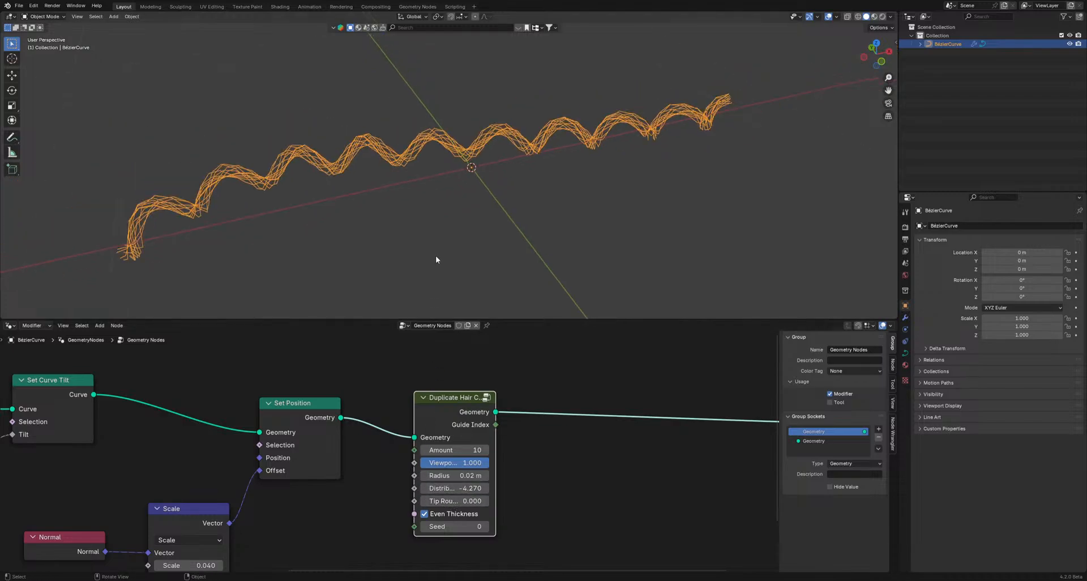
- Lower the second Multiply node's value to 8.880 to widen the curve's waves
middle_drag(436, 256, 347, 230)
scroll(257, 483, down, 3)
middle_drag(243, 481, 506, 479)
drag(341, 498, 264, 498)
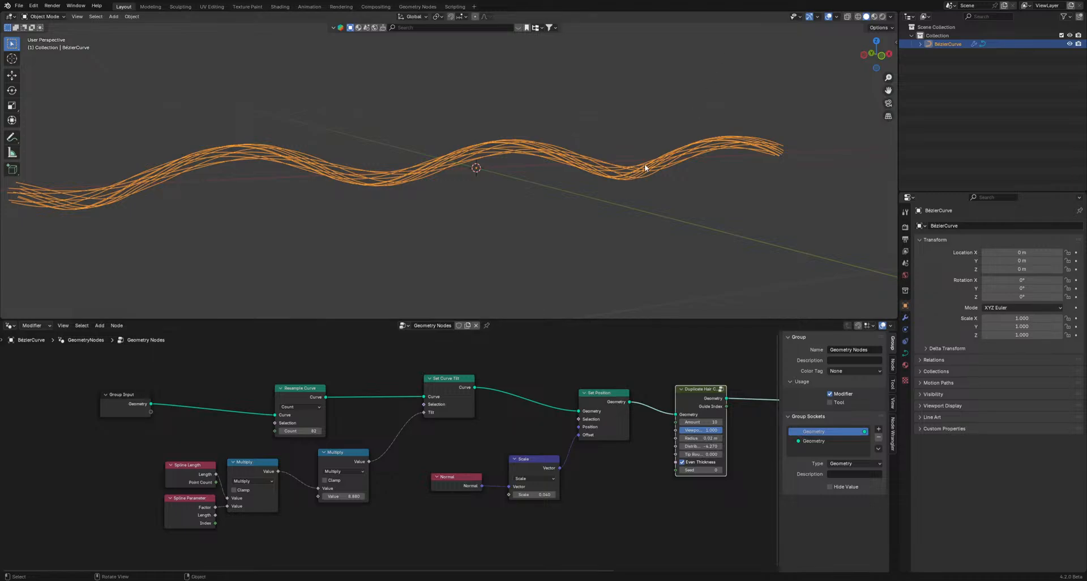
middle_drag(646, 167, 579, 191)
scroll(66, 240, down, 4)
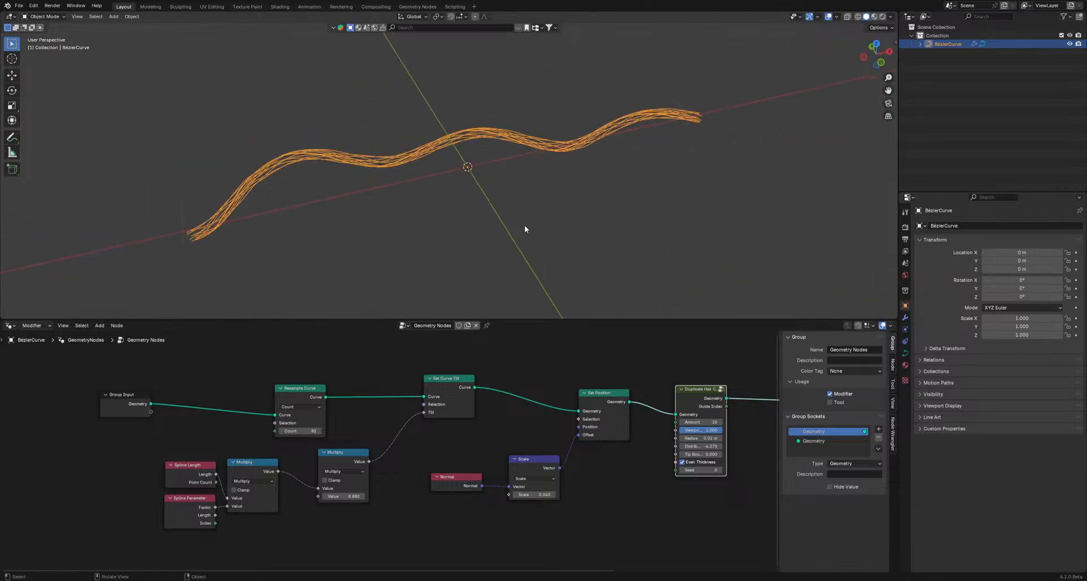
- Compact the start of the node tree by moving Group Input, the Spline and Multiply nodes, and Set Curve Tilt closer to Resample Curve
mouse_move(659, 411)
middle_down()
mouse_move(502, 415)
mouse_move(645, 405)
middle_up()
scroll(365, 395, down, 1)
click(140, 394)
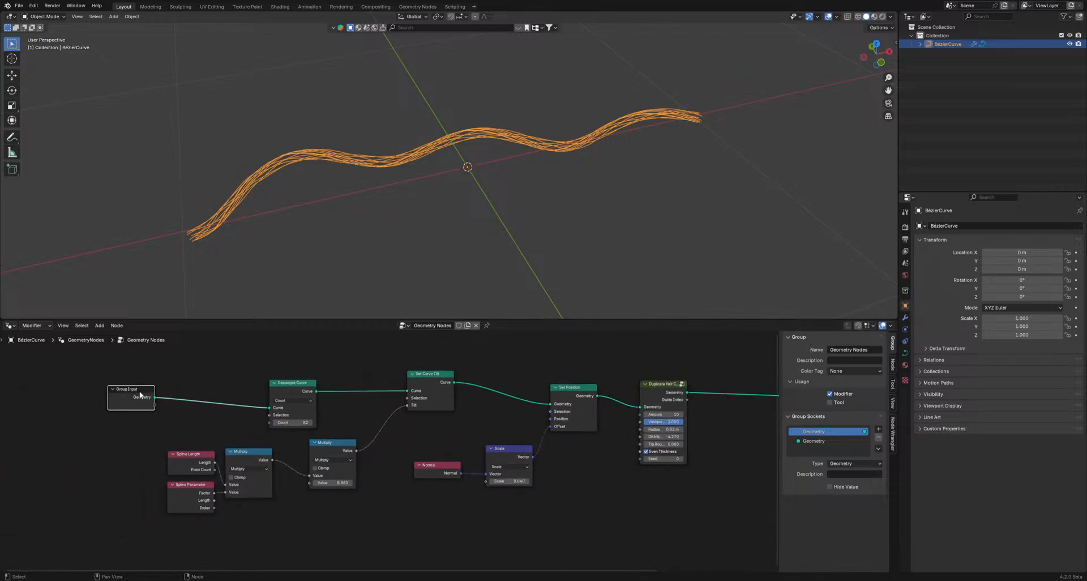
drag(140, 394, 223, 391)
drag(175, 436, 239, 494)
drag(256, 453, 355, 442)
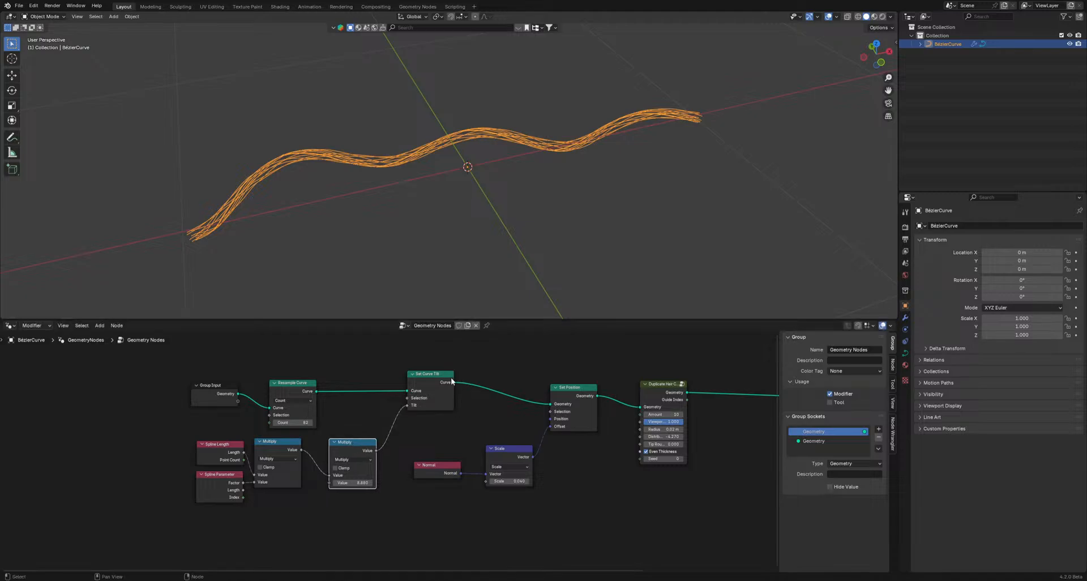
drag(451, 378, 397, 382)
drag(351, 444, 330, 448)
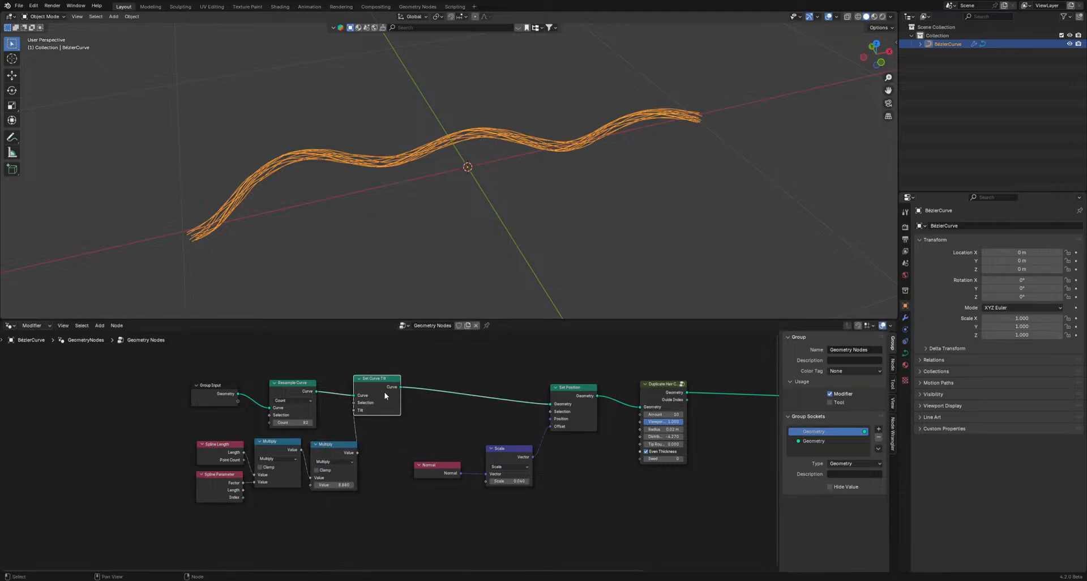
- Tidy the spacing of Set Curve Tilt, Set Position, Normal and Scale so the offset nodes sit close together
drag(378, 398, 403, 411)
drag(450, 442, 534, 497)
drag(508, 450, 456, 445)
drag(559, 400, 518, 398)
drag(392, 466, 408, 470)
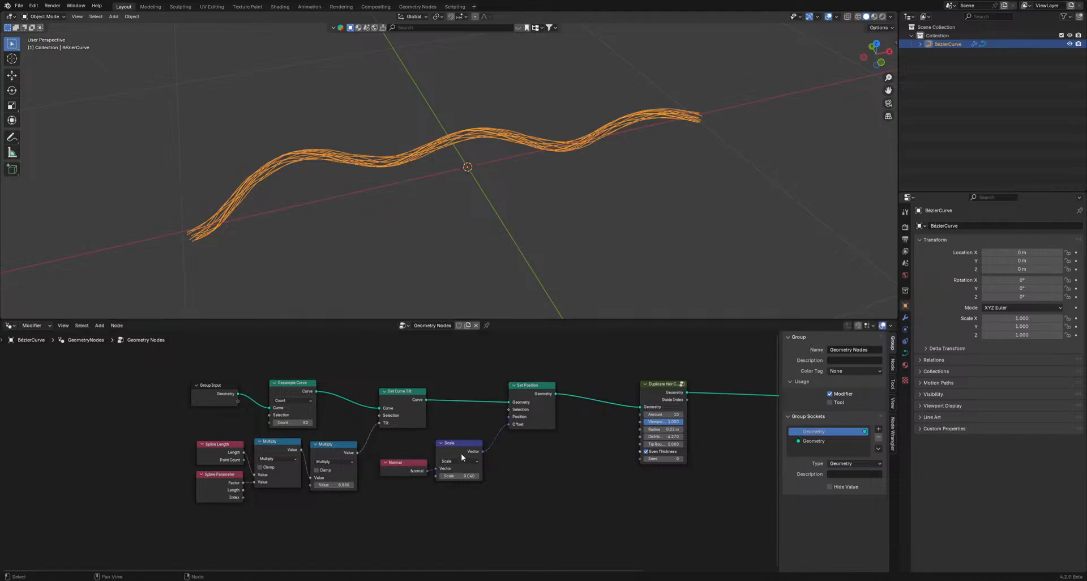
drag(460, 453, 477, 443)
drag(403, 471, 421, 464)
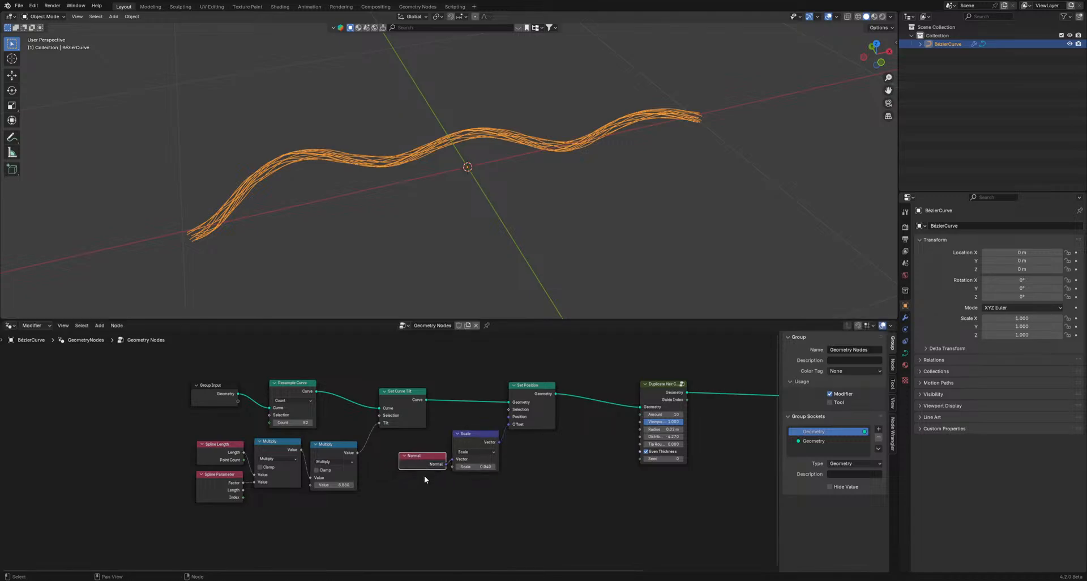
- Detach the Duplicate Hair Curves node from the chain to inspect the single source curve
scroll(375, 468, up, 3)
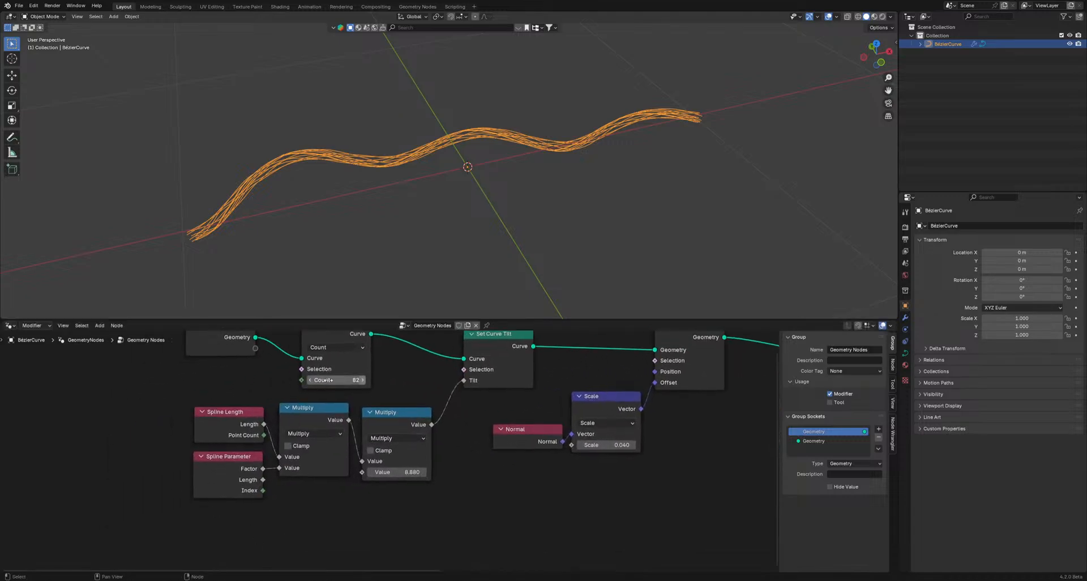
scroll(456, 453, down, 2)
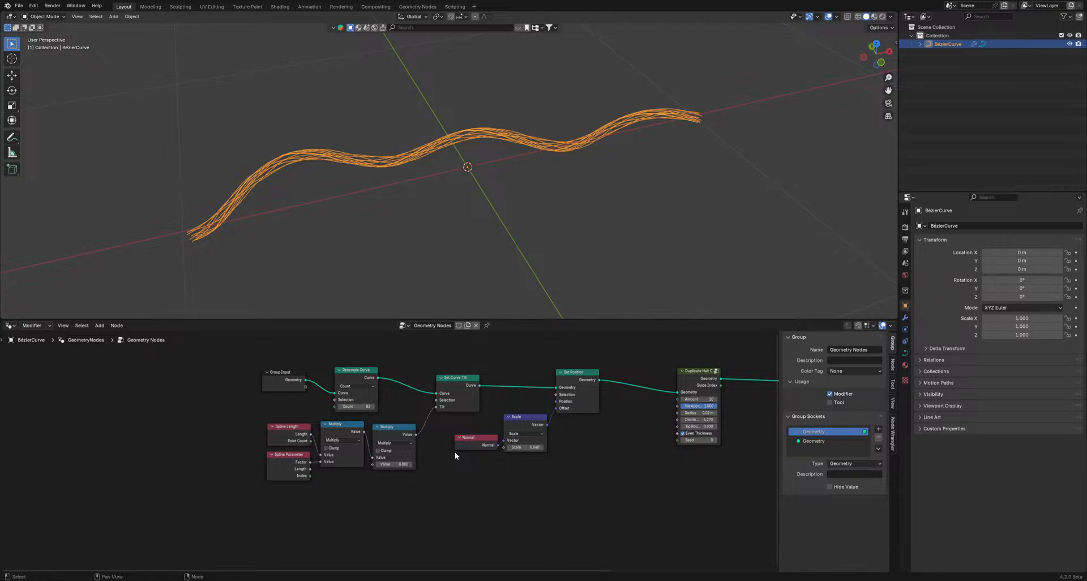
middle_drag(591, 434, 328, 460)
scroll(400, 455, up, 4)
scroll(397, 411, up, 1)
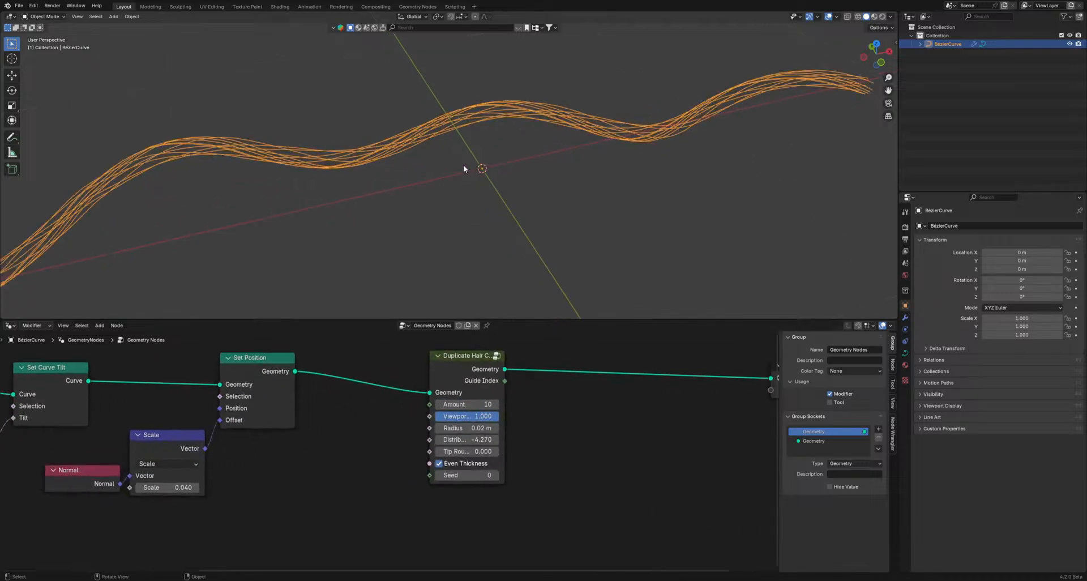
scroll(463, 165, up, 2)
alt+drag(465, 365, 475, 445)
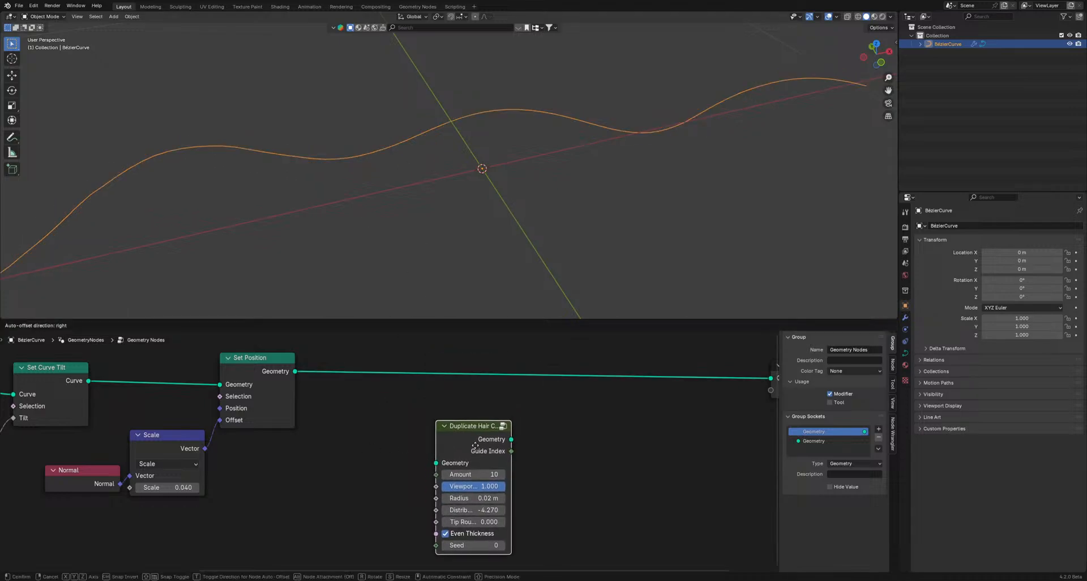
scroll(376, 117, down, 4)
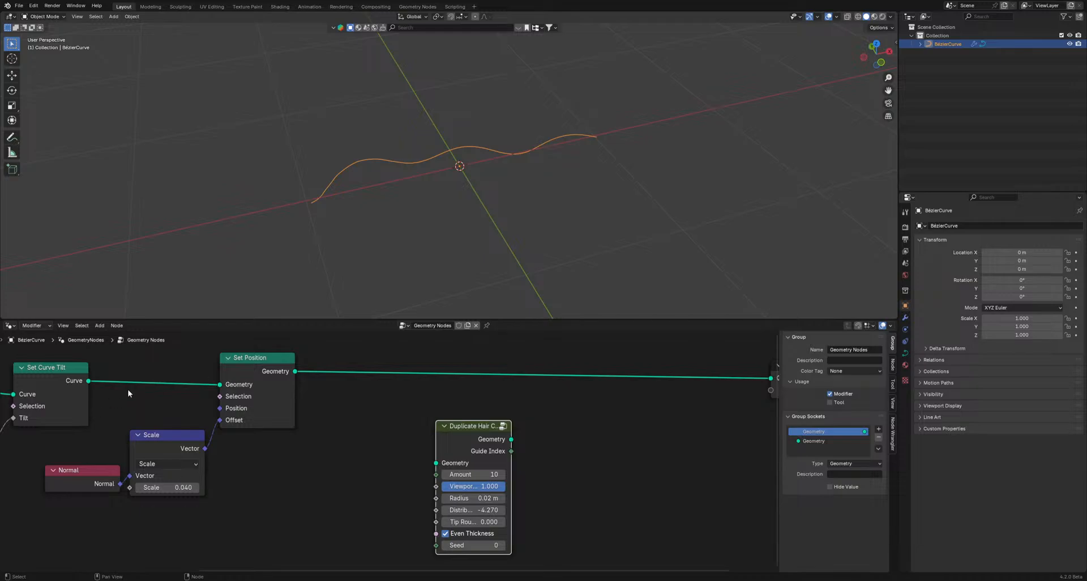
- Move Set Curve Tilt, Normal, Scale and Set Position together, closer to the Multiply nodes
scroll(128, 393, down, 2)
middle_drag(107, 405, 252, 385)
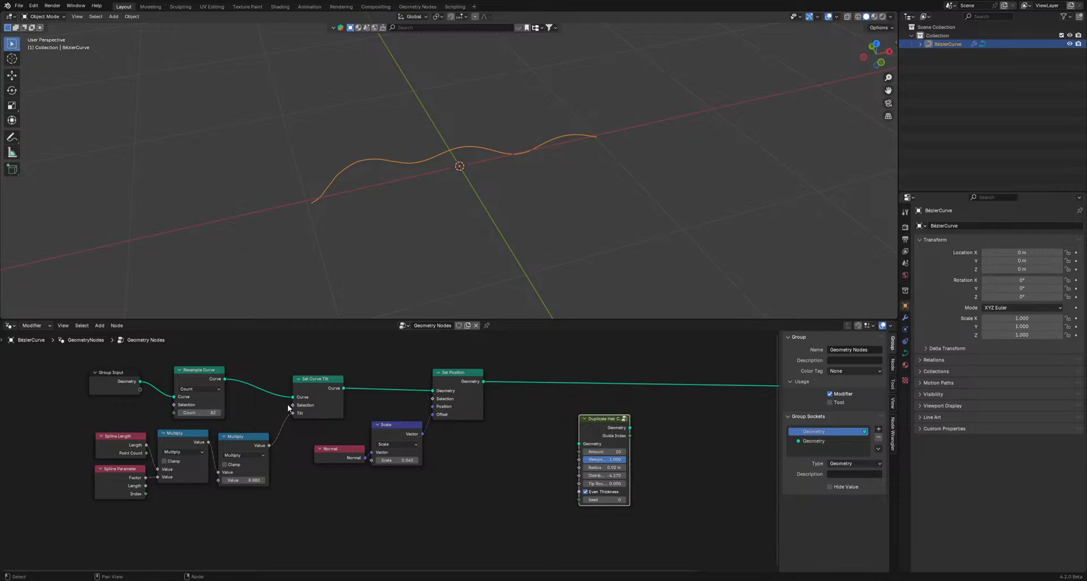
drag(316, 354, 504, 456)
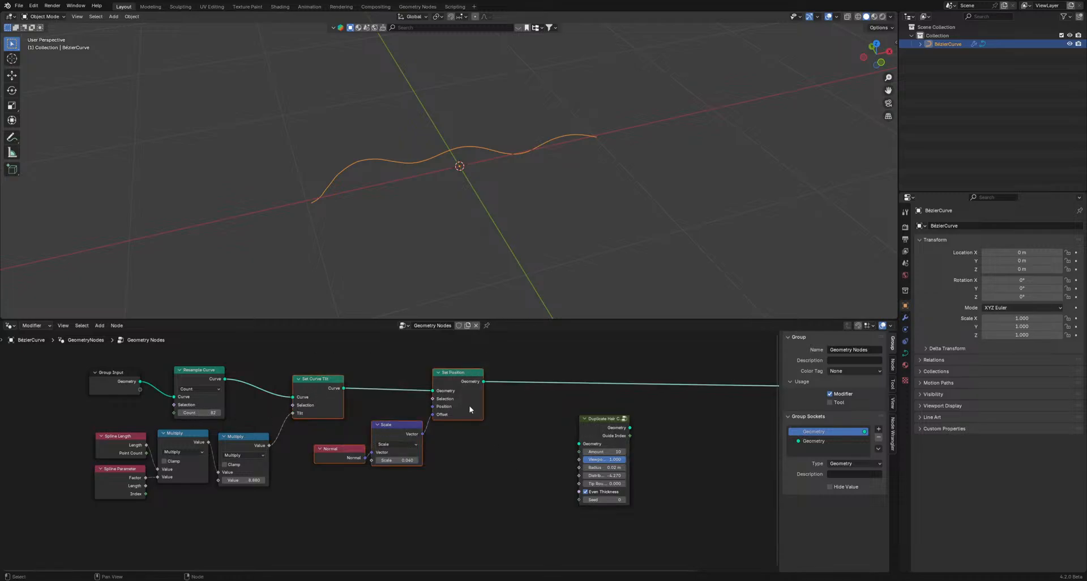
drag(471, 408, 453, 423)
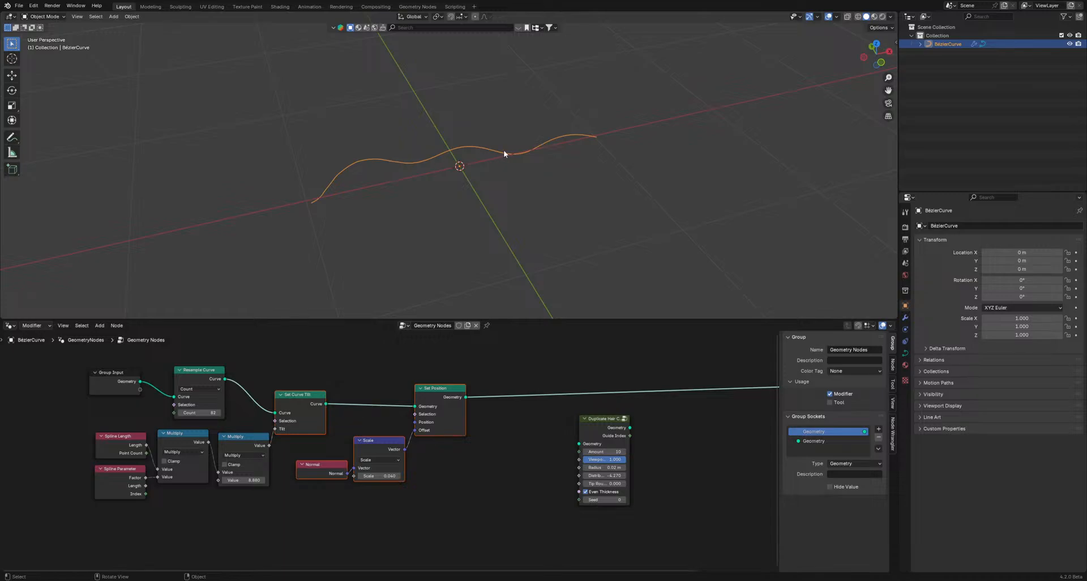
- Place the Duplicate Hair Curves node on the link just after Set Position and inspect the strands
scroll(487, 257, up, 3)
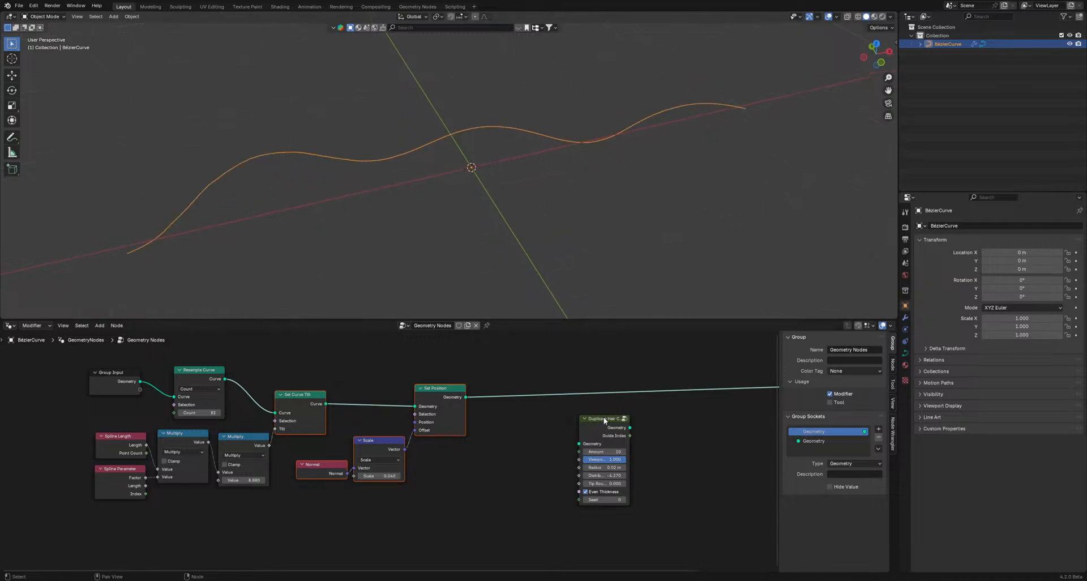
drag(606, 418, 542, 378)
scroll(243, 184, up, 2)
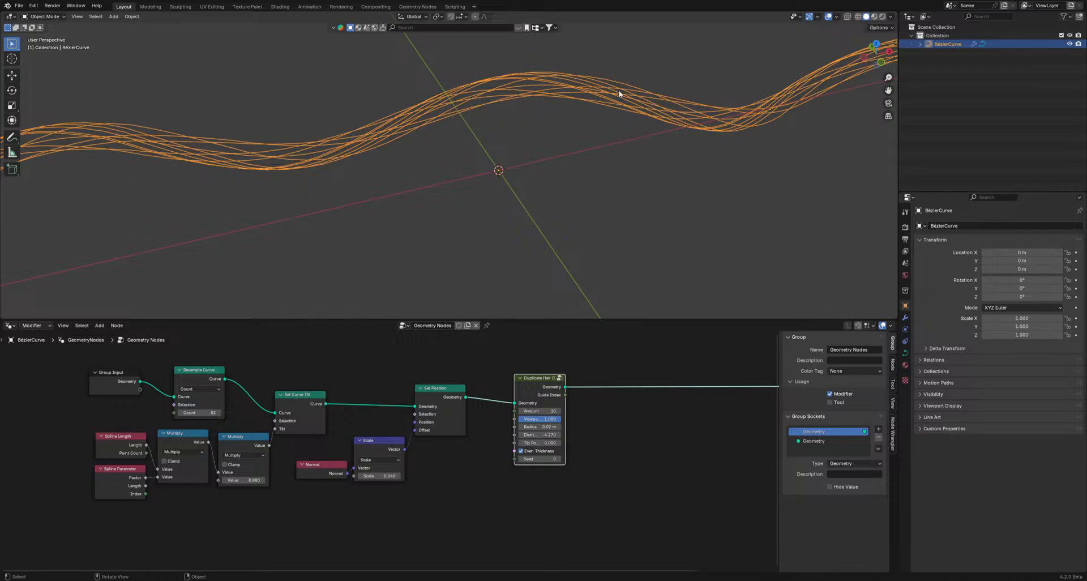
scroll(529, 97, down, 4)
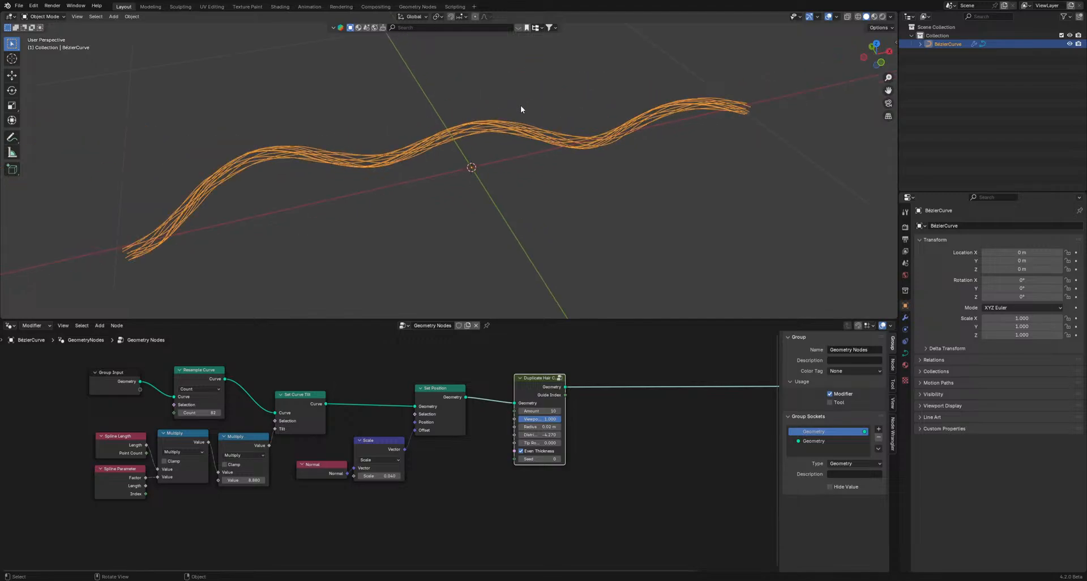
middle_drag(521, 106, 519, 138)
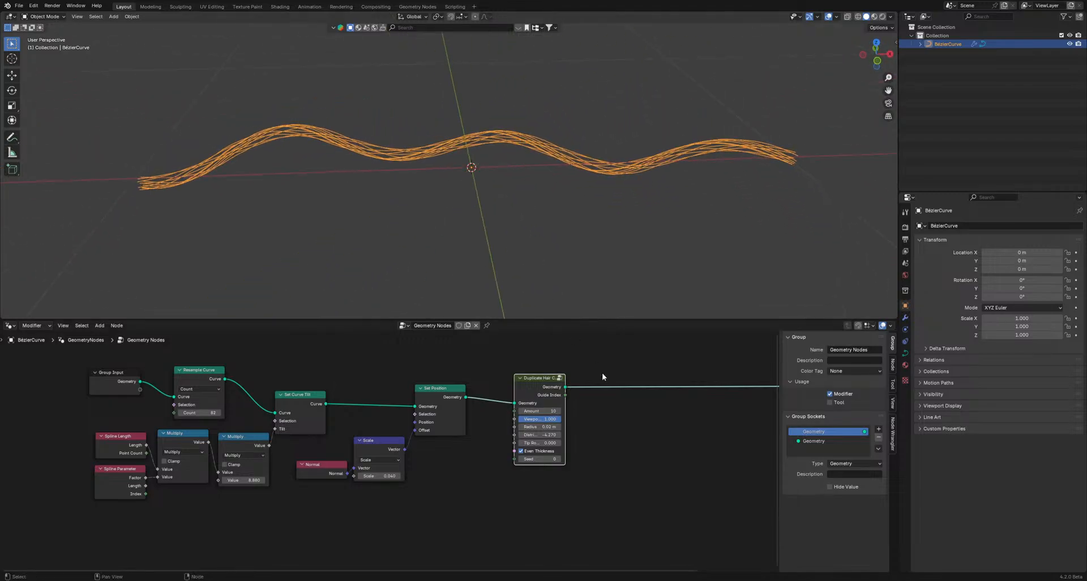
- Add a Frizz Hair Curves node between Duplicate Hair Curves and Group Output
middle_drag(635, 475, 545, 480)
scroll(545, 480, up, 1)
middle_drag(586, 396, 546, 434)
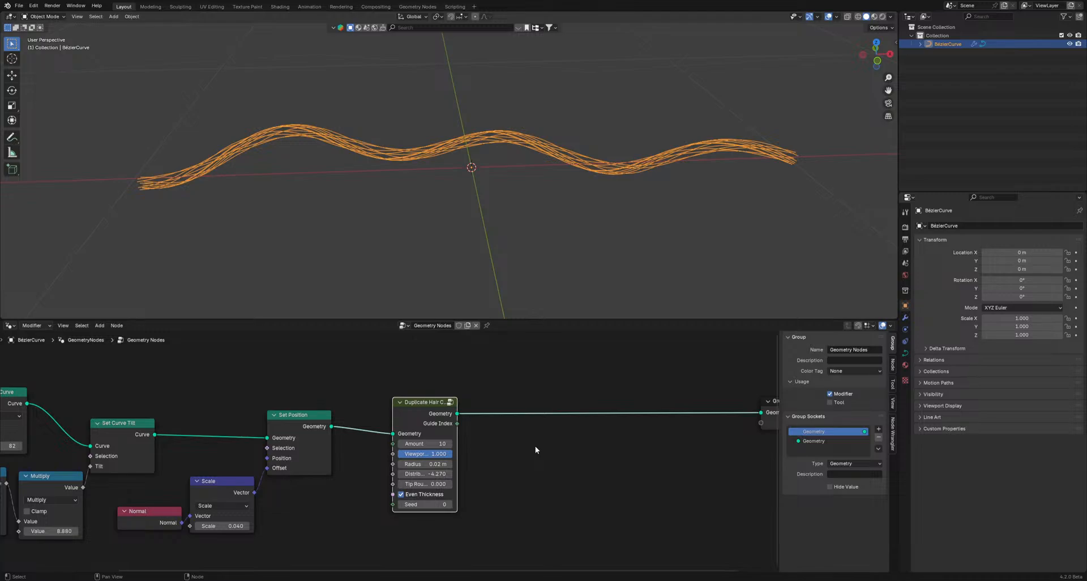
key(shift+a)
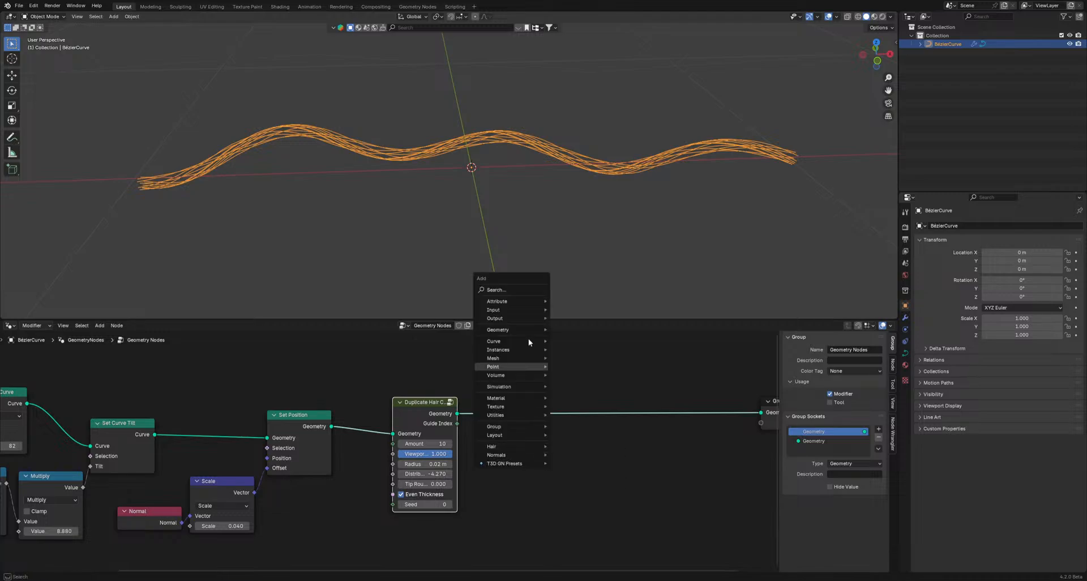
click(524, 287)
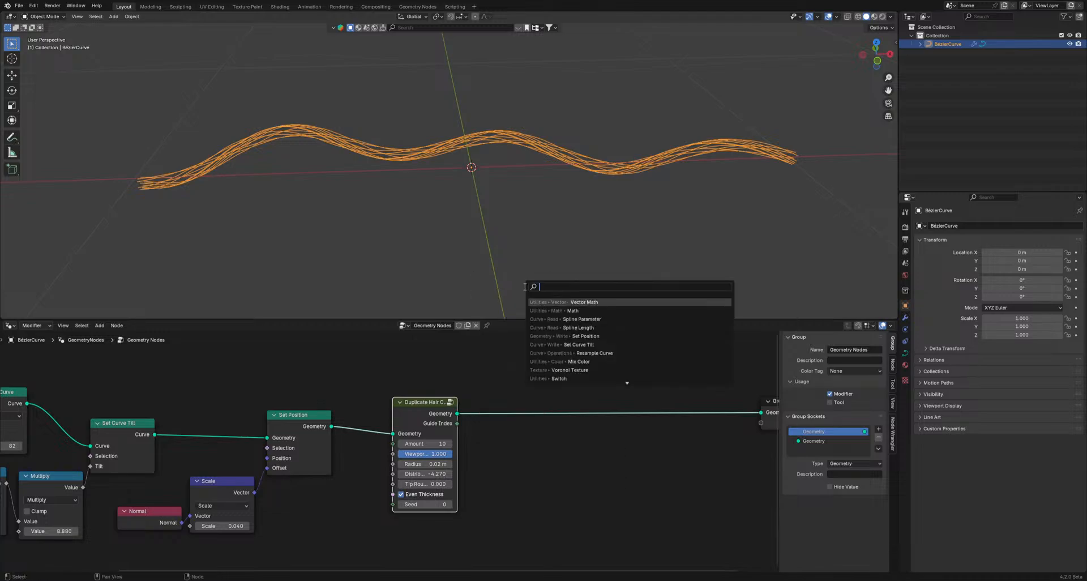
text(fr)
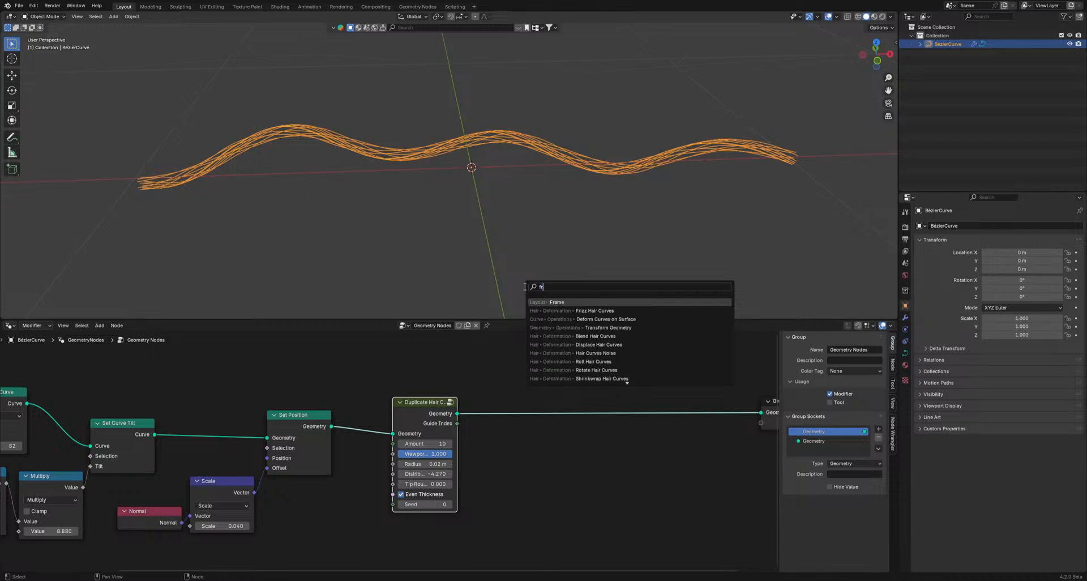
click(544, 311)
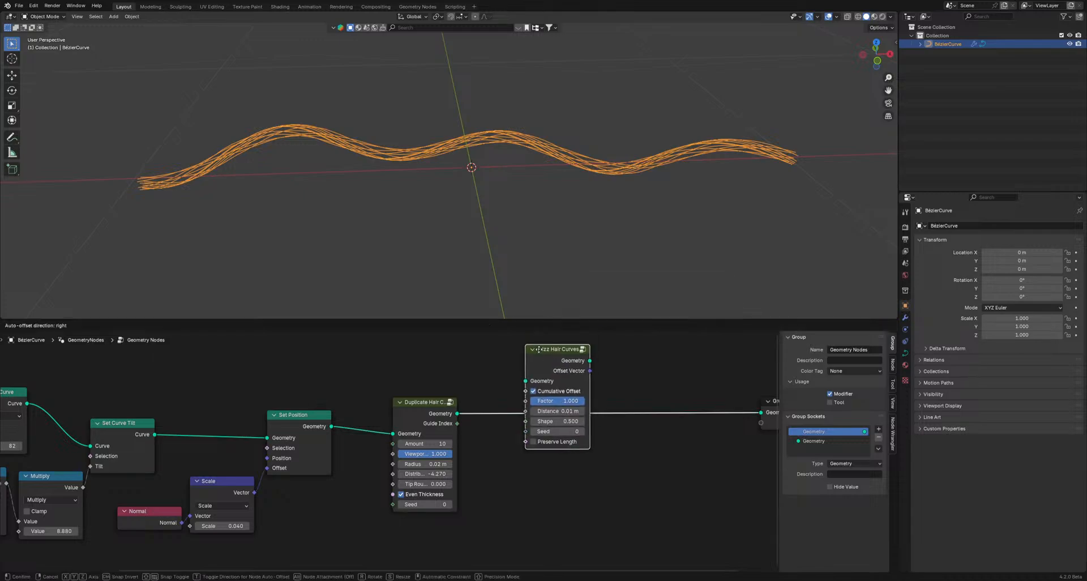
click(518, 428)
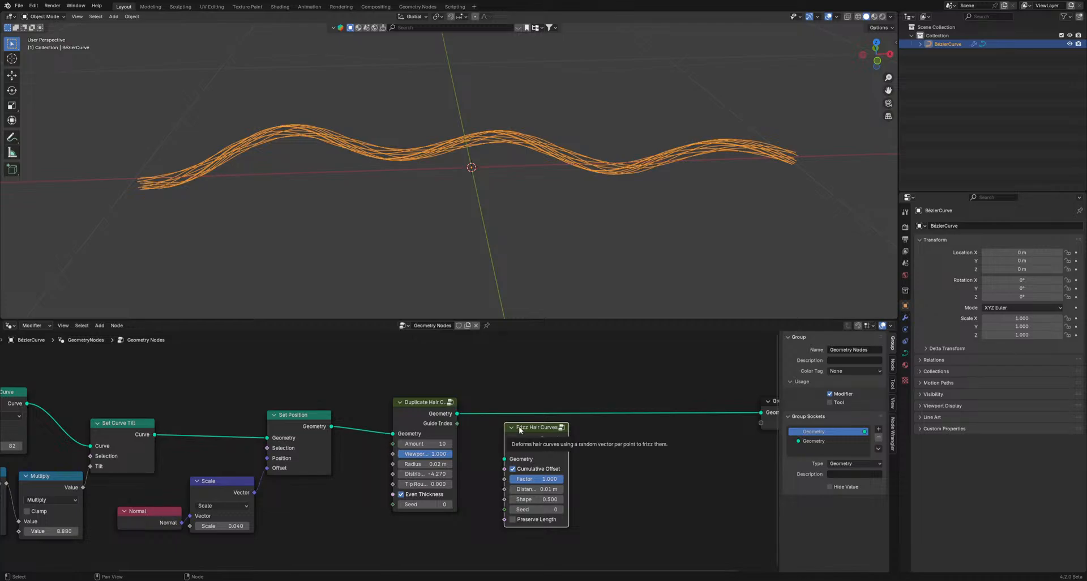
drag(519, 429, 524, 399)
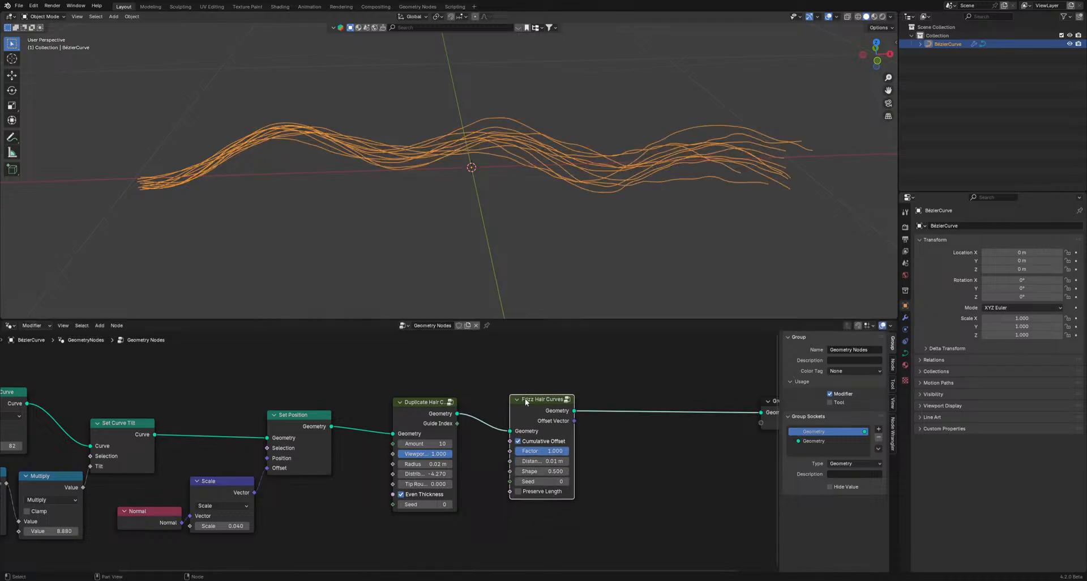
- Enable Preserve Length on the Frizz Hair Curves node and set its Distance to 0.03 m
click(518, 491)
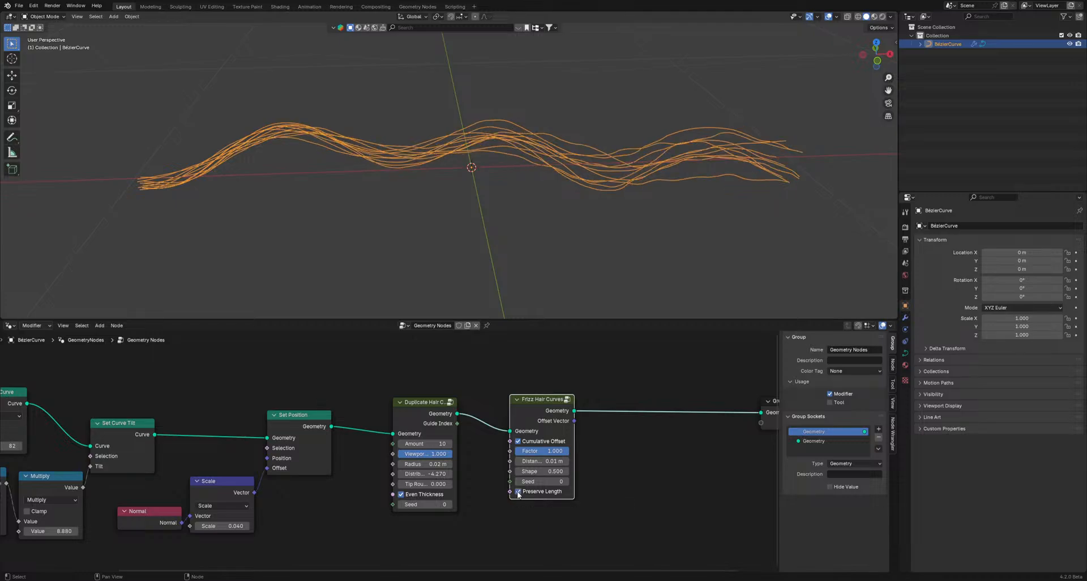
key(BackSpace)
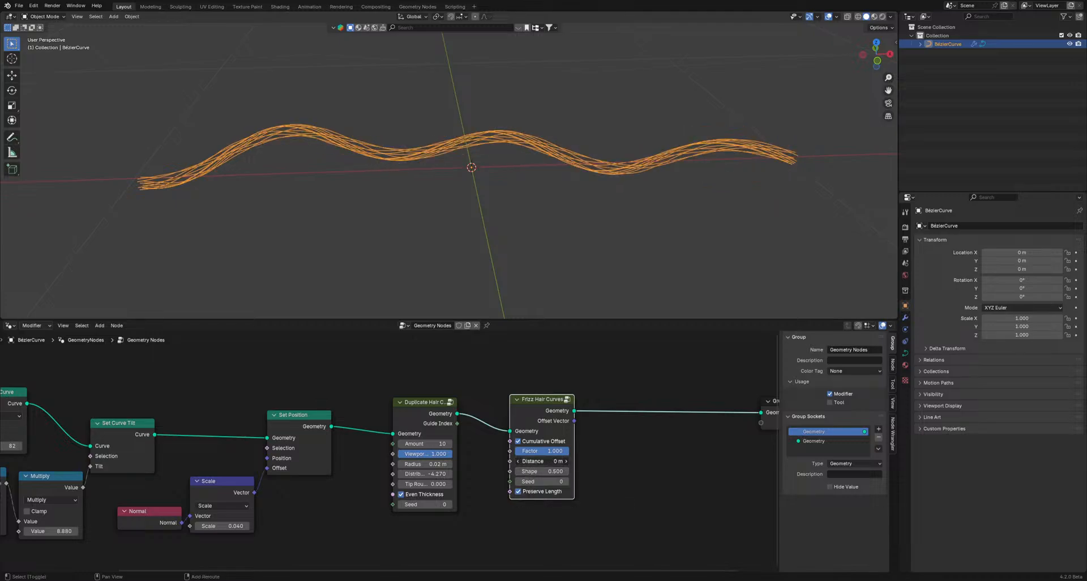
mouse_move(542, 461)
mouse_down()
mouse_move(558, 461)
mouse_move(546, 461)
mouse_up()
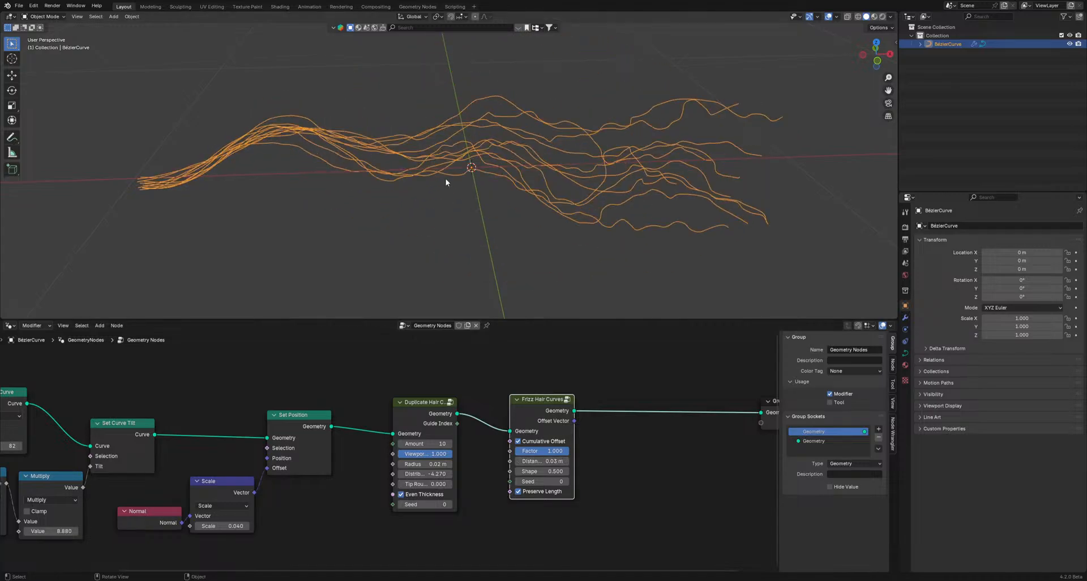
middle_drag(444, 180, 470, 149)
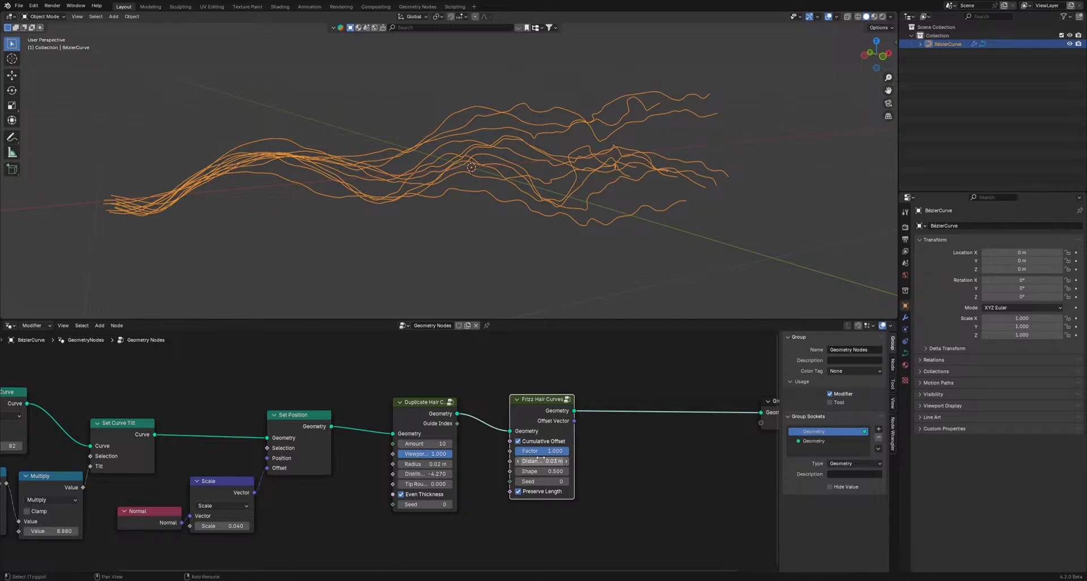
- Compare the frizz effect by lowering the Distance to 0 m and raising it to 0.02 m
mouse_move(537, 460)
shift+mouse_down()
mouse_move(558, 459)
mouse_move(524, 460)
shift+mouse_up()
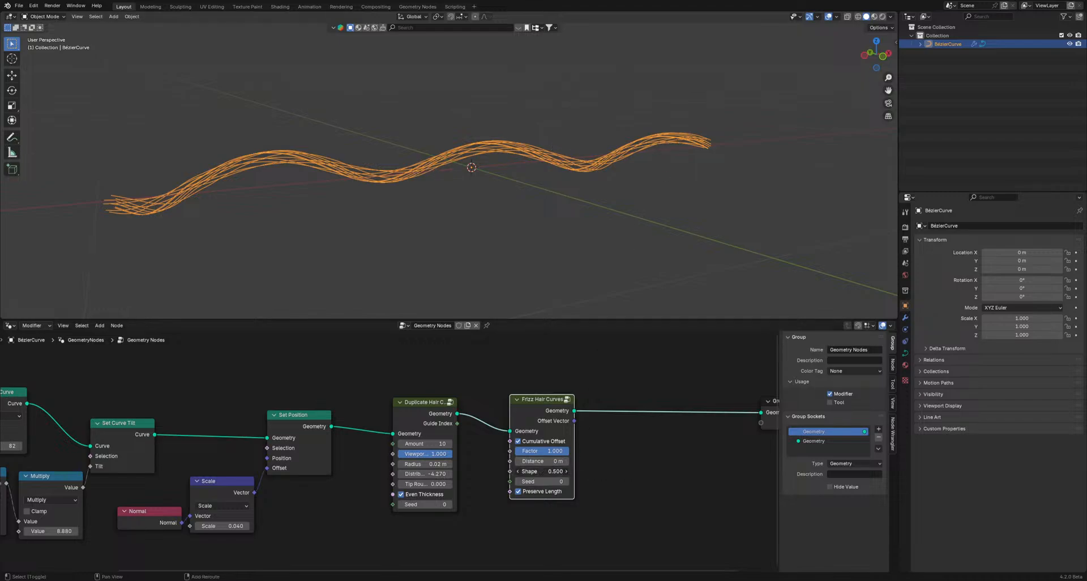
right_click(542, 471)
mouse_move(542, 461)
shift+mouse_down()
mouse_move(572, 461)
mouse_move(550, 461)
shift+mouse_up()
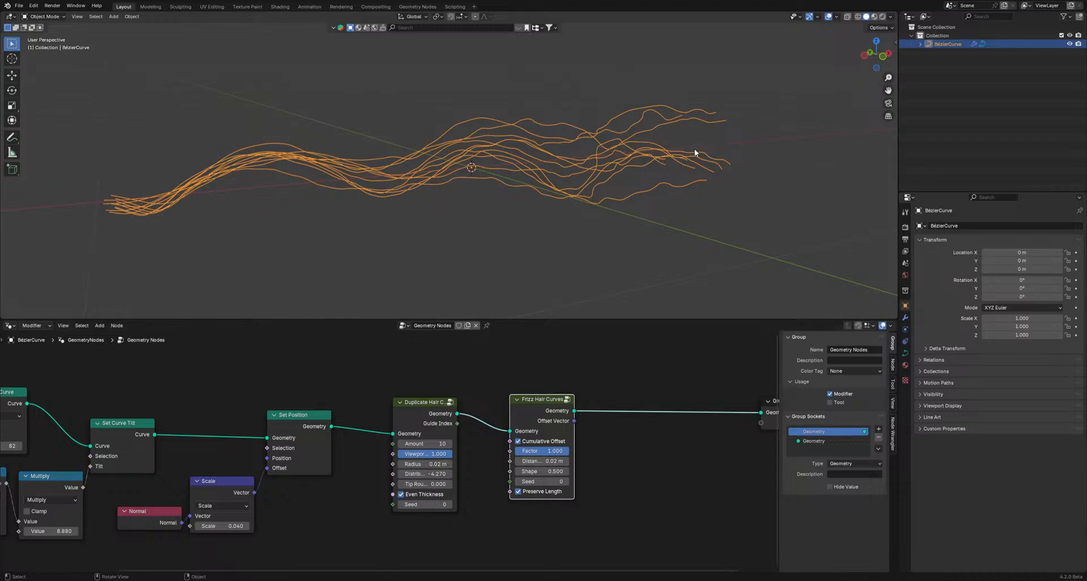
- Move the Frizz Hair Curves node farther from Duplicate Hair Curves and set its Distance to 0.01 m
drag(551, 430, 618, 456)
mouse_move(592, 467)
mouse_down()
mouse_move(620, 467)
mouse_move(519, 466)
mouse_move(594, 467)
mouse_move(574, 466)
mouse_move(593, 466)
mouse_move(580, 445)
mouse_move(532, 445)
mouse_move(598, 448)
mouse_up()
key(BackSpace)
key(BackSpace)
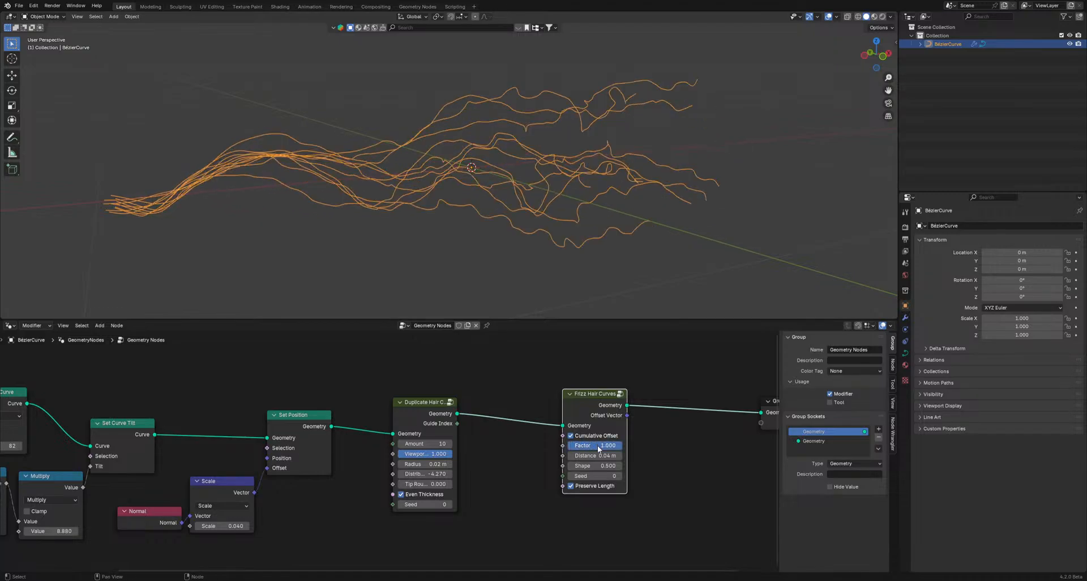
scroll(660, 471, down, 3)
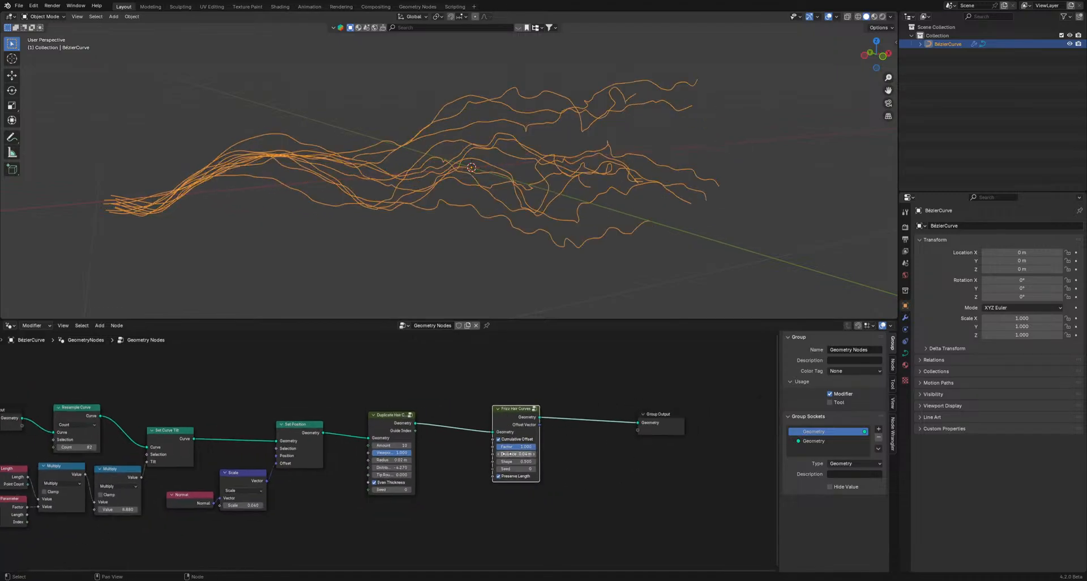
drag(518, 453, 503, 454)
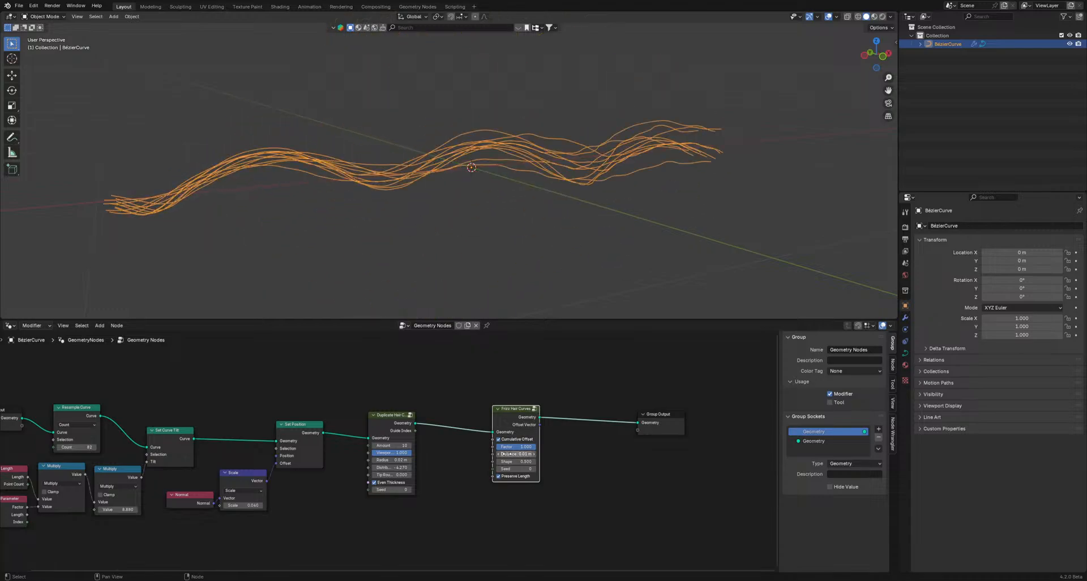
- Move the Frizz Hair Curves node close to Duplicate Hair Curves and shift Group Output farther away to make room
scroll(388, 451, up, 2)
drag(557, 405, 475, 397)
scroll(557, 427, down, 3)
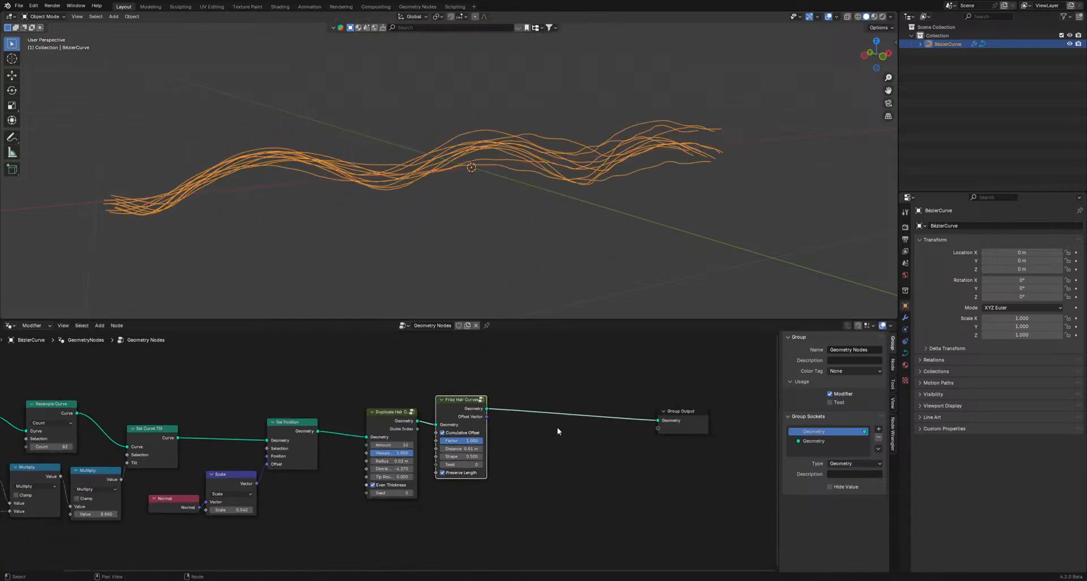
drag(612, 421, 657, 413)
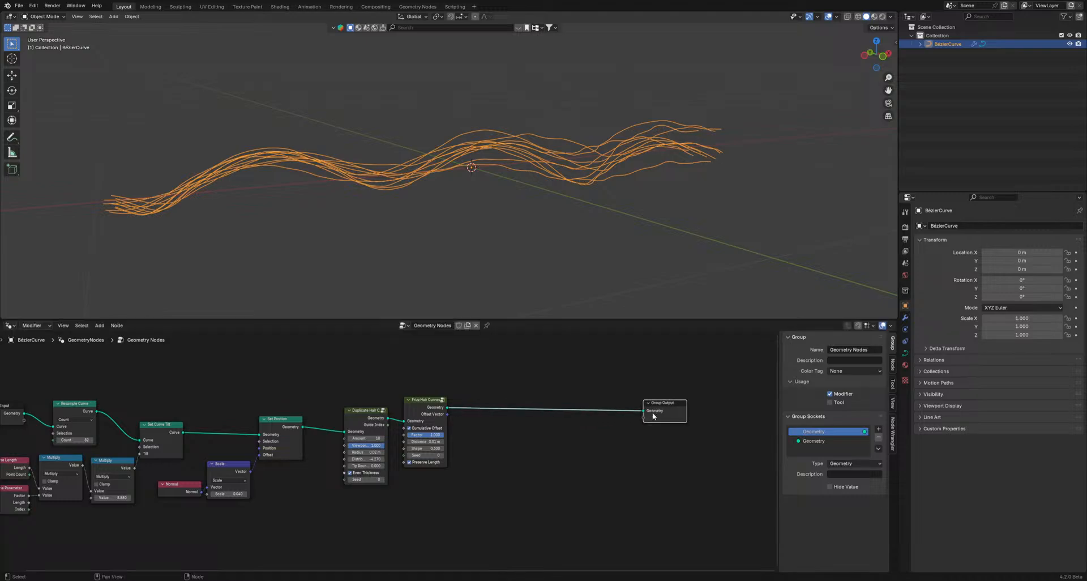
middle_drag(567, 147, 538, 141)
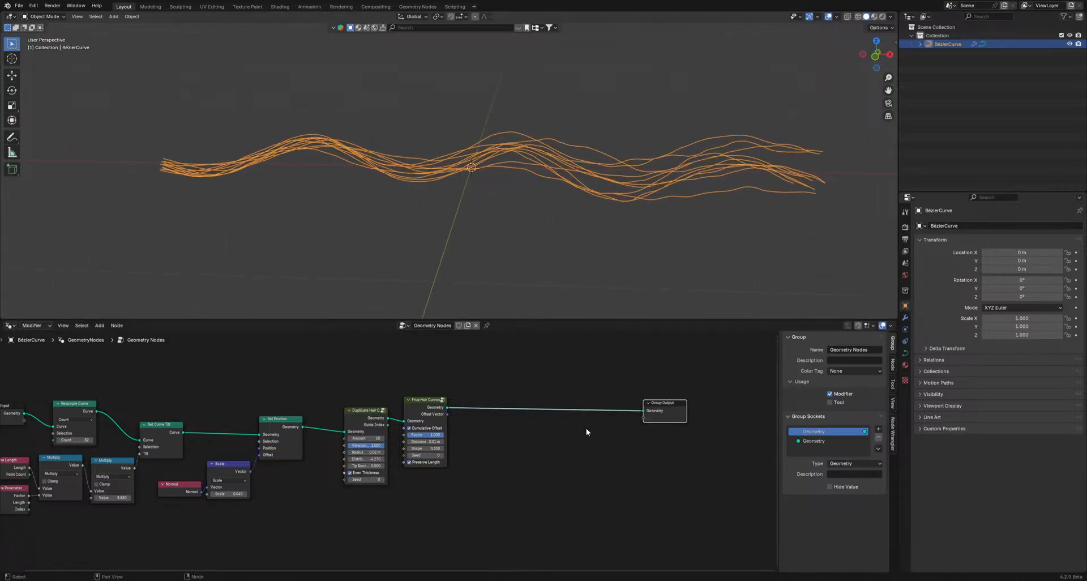
- Add a Trim Curve node between Frizz Hair Curves and Group Output, and try out its End value
scroll(521, 437, up, 2)
middle_drag(522, 437, 502, 474)
key(shift+a)
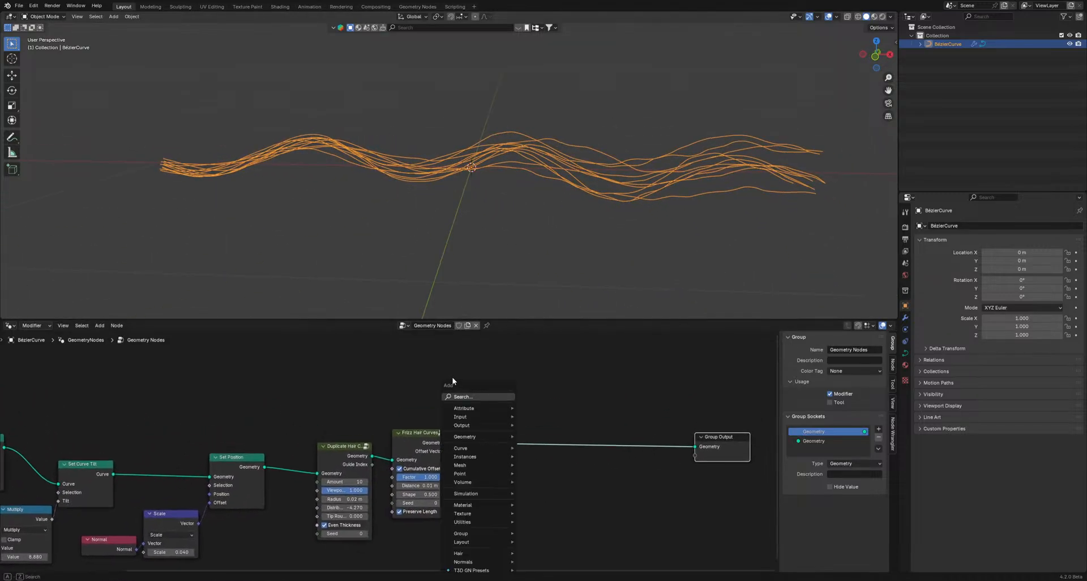
text(tr)
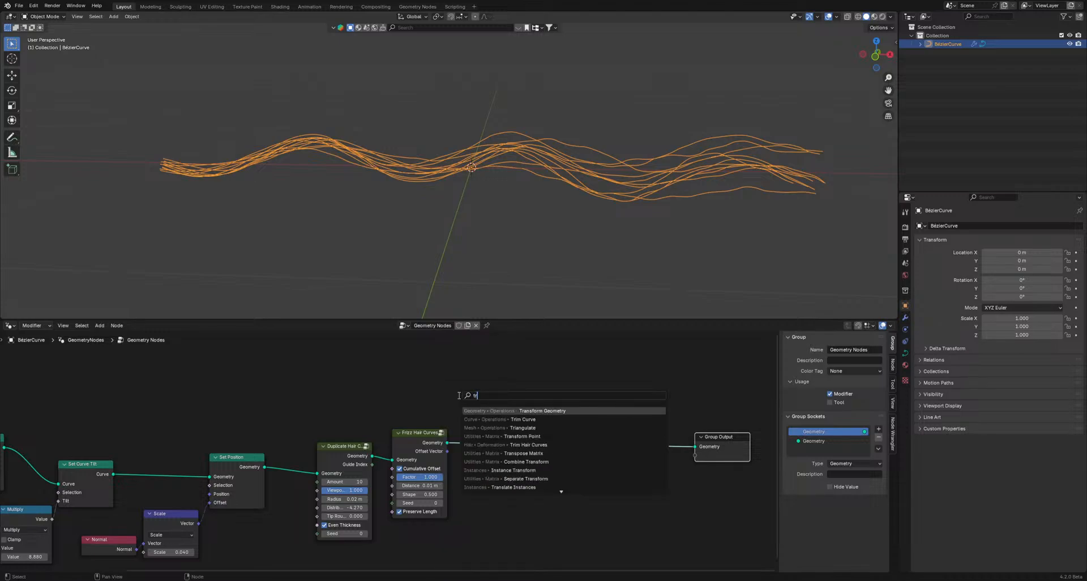
click(482, 419)
click(541, 498)
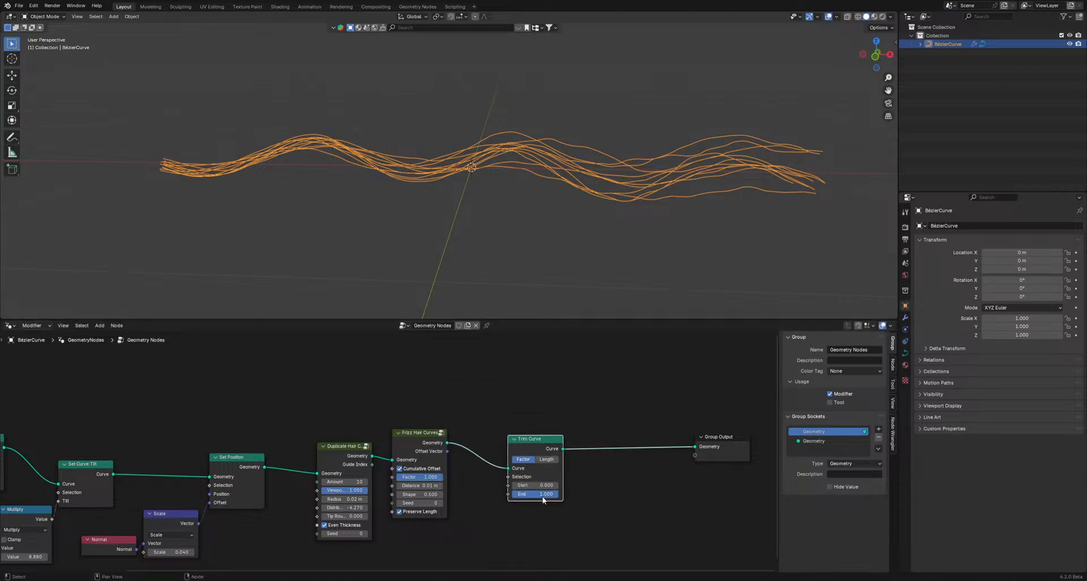
mouse_move(542, 498)
mouse_down()
mouse_move(495, 499)
mouse_move(544, 499)
mouse_up()
- Move the Group Output node well away from Trim Curve to free space between them
scroll(592, 486, down, 4)
middle_drag(593, 487, 475, 481)
drag(535, 447, 641, 453)
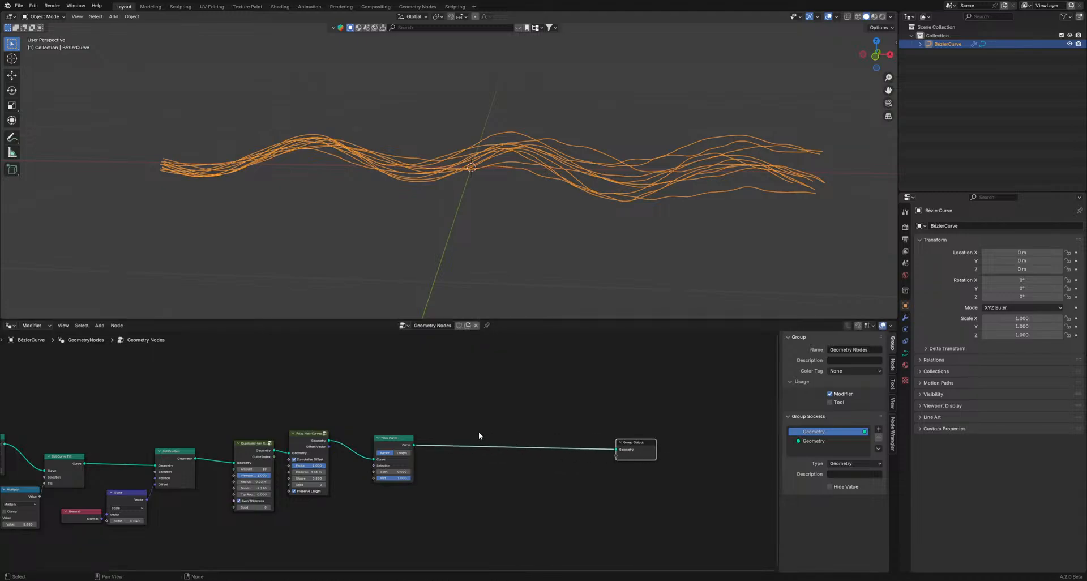
- Add a Curve to Mesh node between Trim Curve and Group Output
scroll(479, 435, up, 4)
key(shift+a)
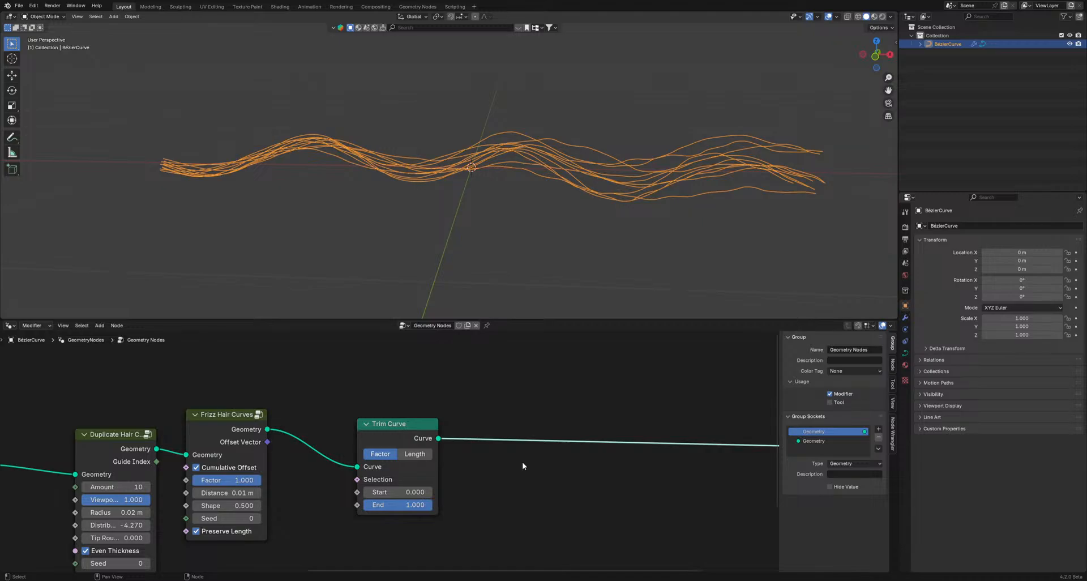
key(shift+a)
click(485, 396)
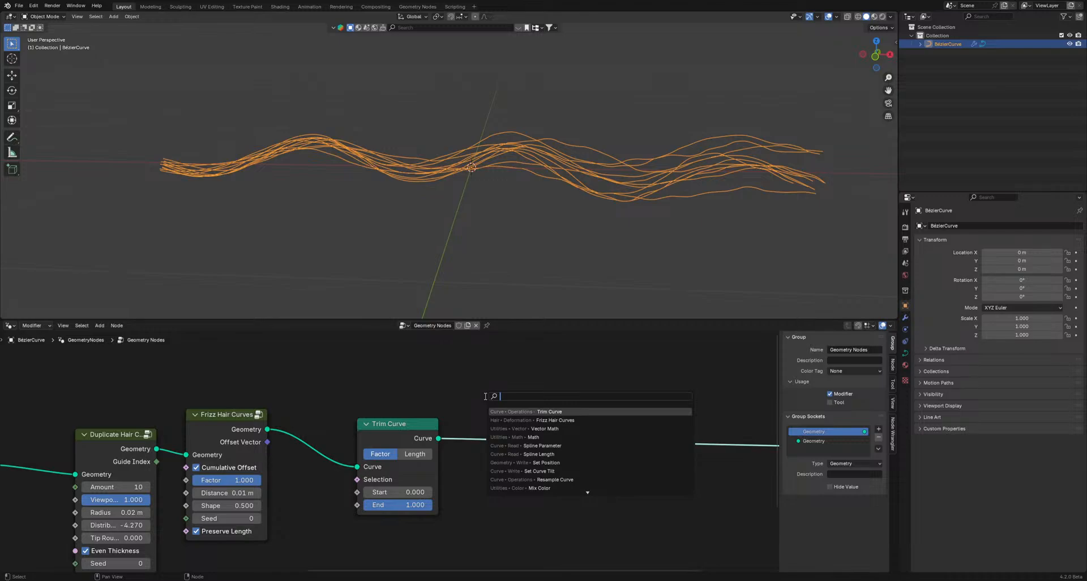
text(curve)
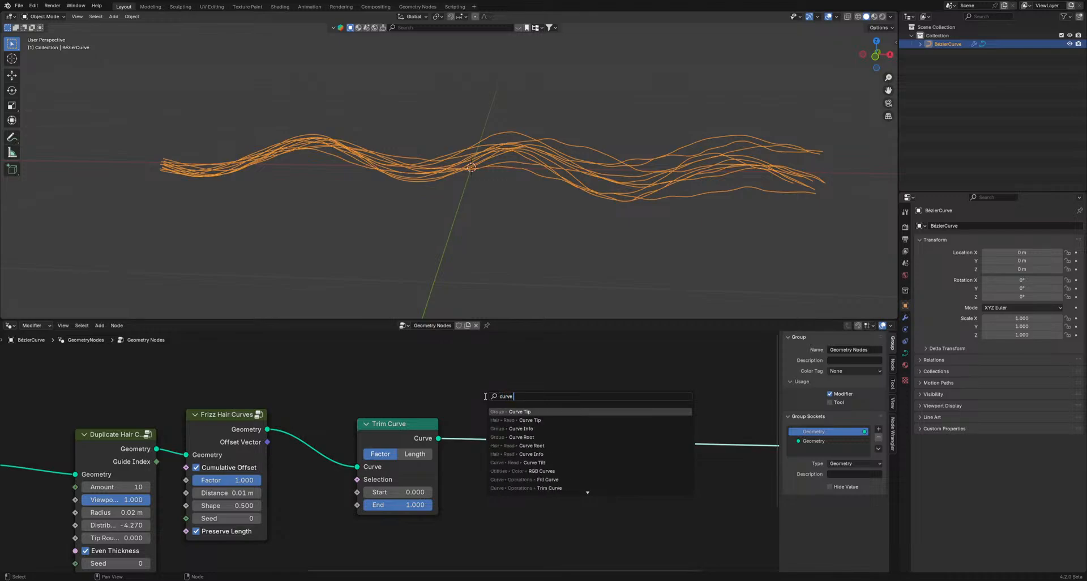
text( y)
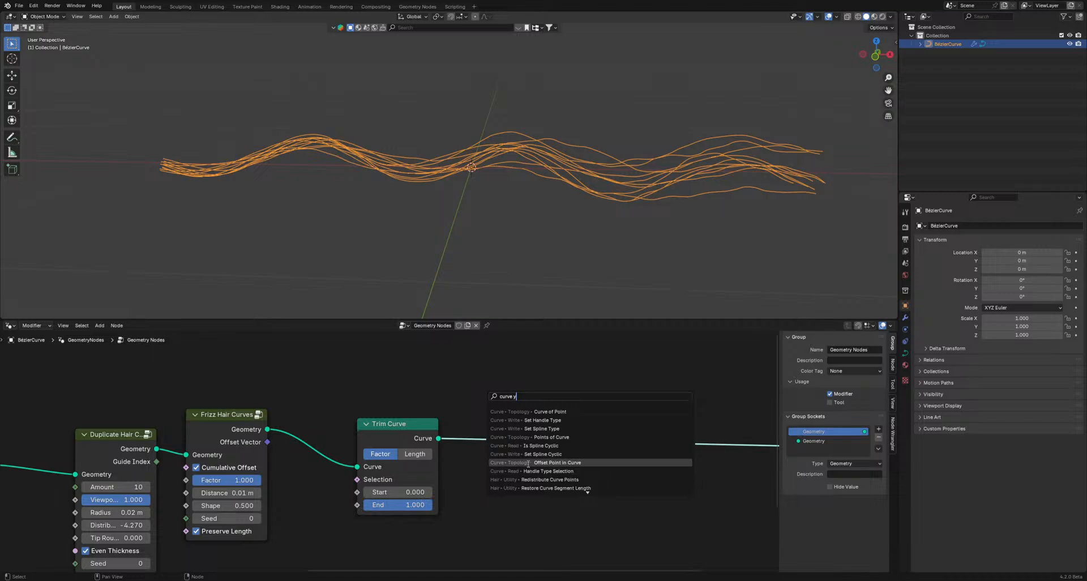
key(BackSpace)
text(to)
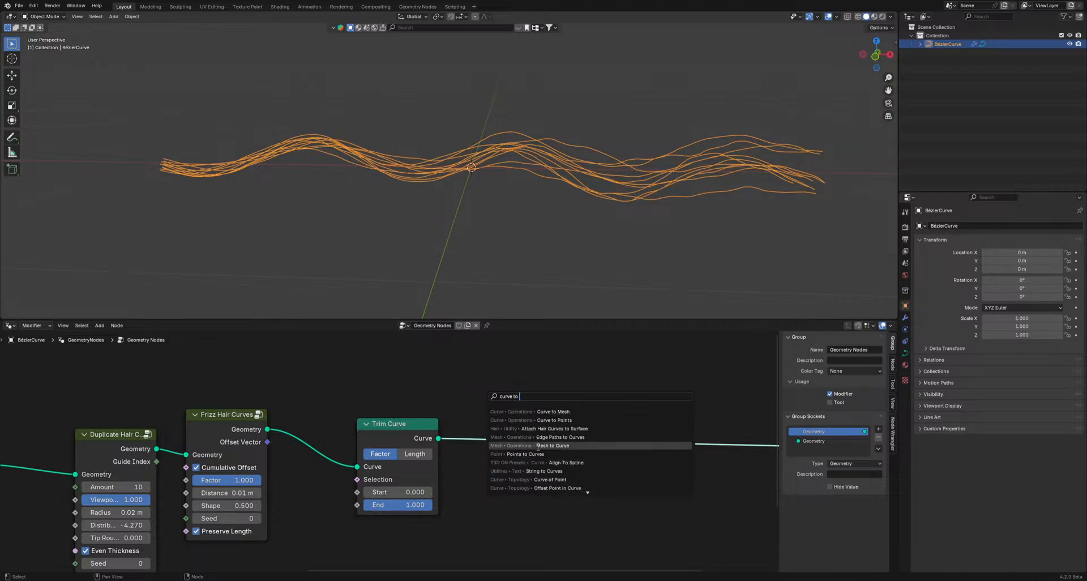
click(538, 411)
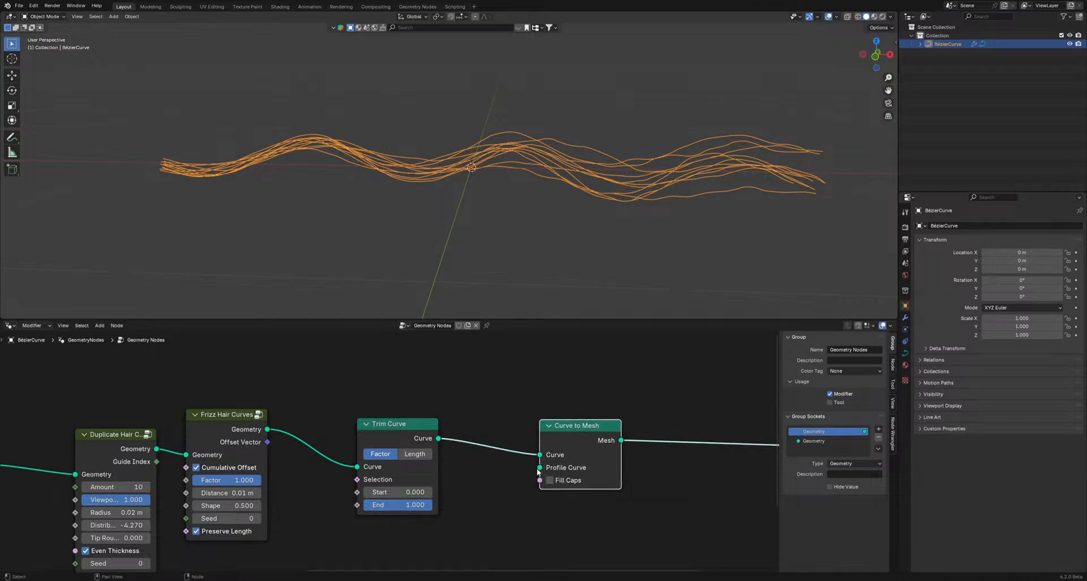
- Connect a new Curve Circle node to the Profile Curve of Curve to Mesh and set its Radius to 0.01 m
drag(539, 468, 498, 511)
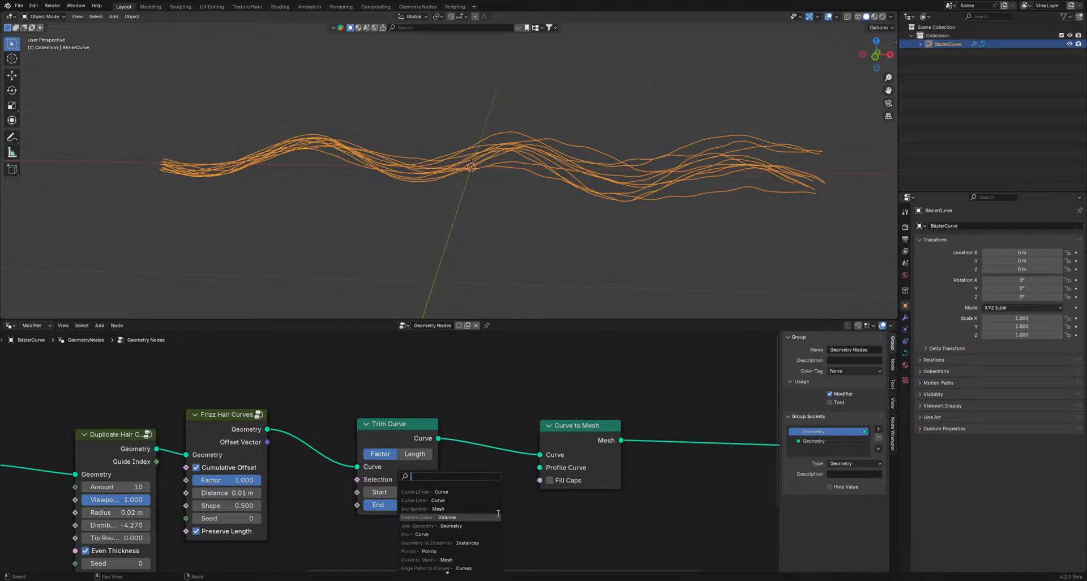
text(curve c)
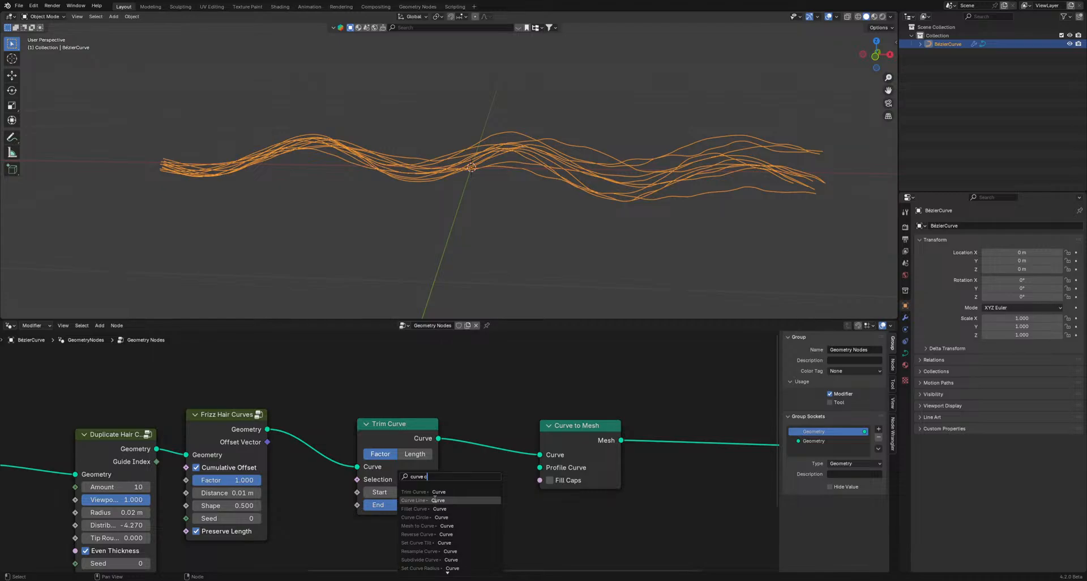
click(434, 517)
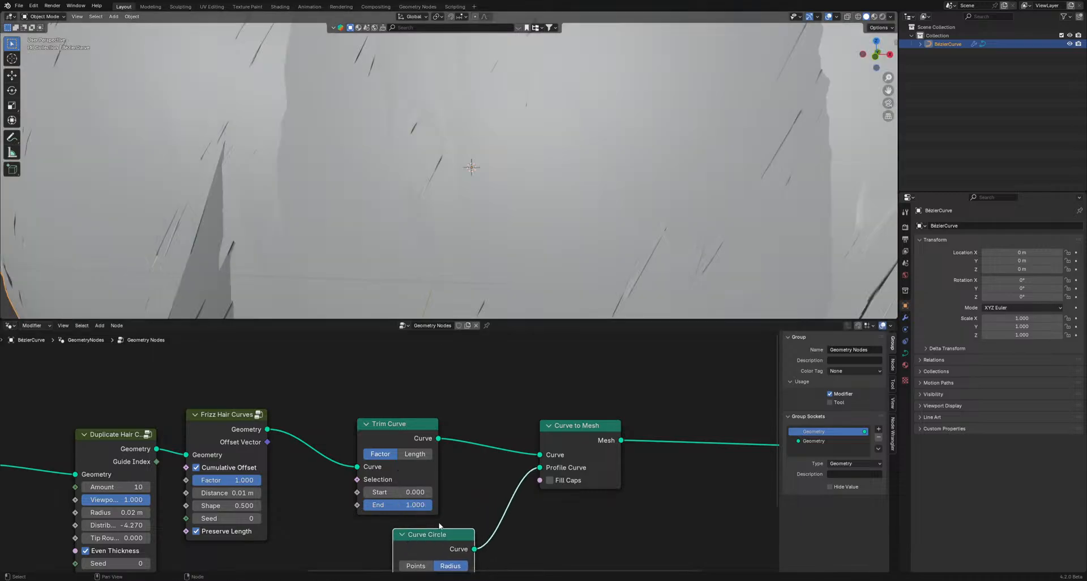
scroll(398, 444, down, 5)
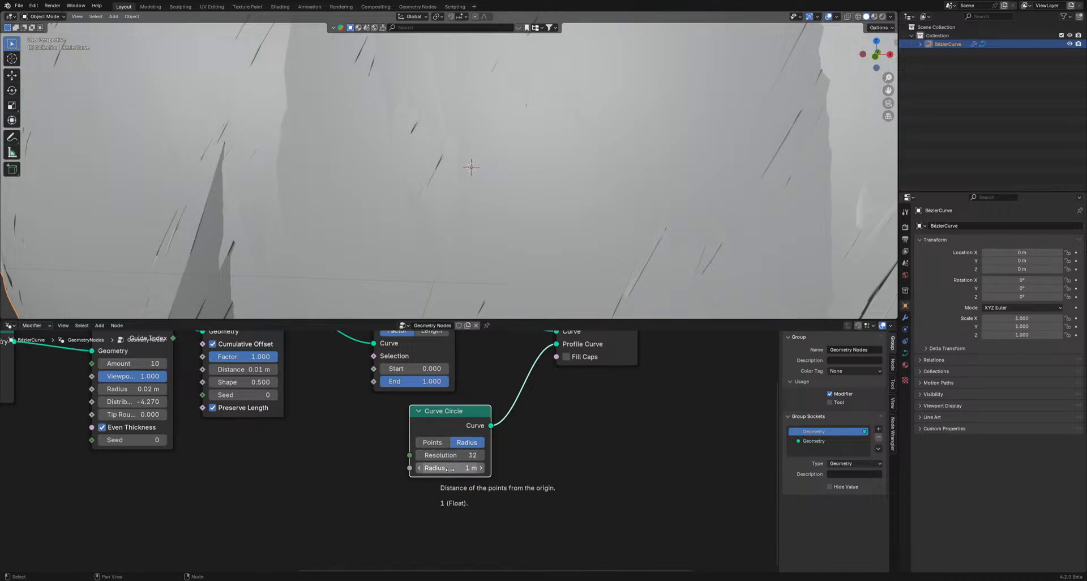
click(450, 470)
text(0.01)
key(Return)
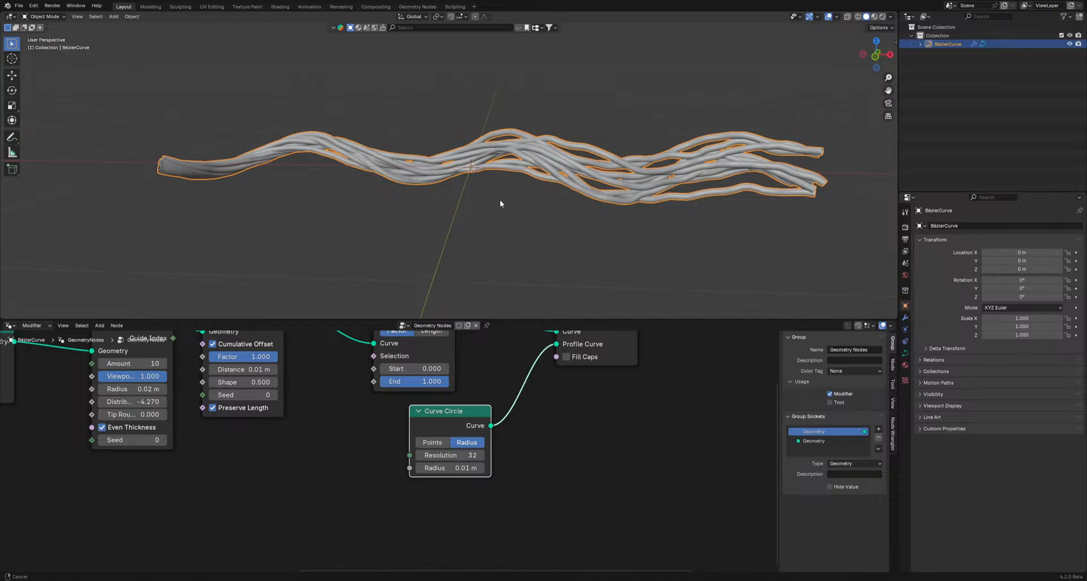
- Try shortening the strands by lowering the Trim Curve node's End value to 0.958
shift+middle_drag(500, 199, 349, 159)
click(361, 187)
scroll(360, 187, up, 4)
scroll(361, 187, down, 2)
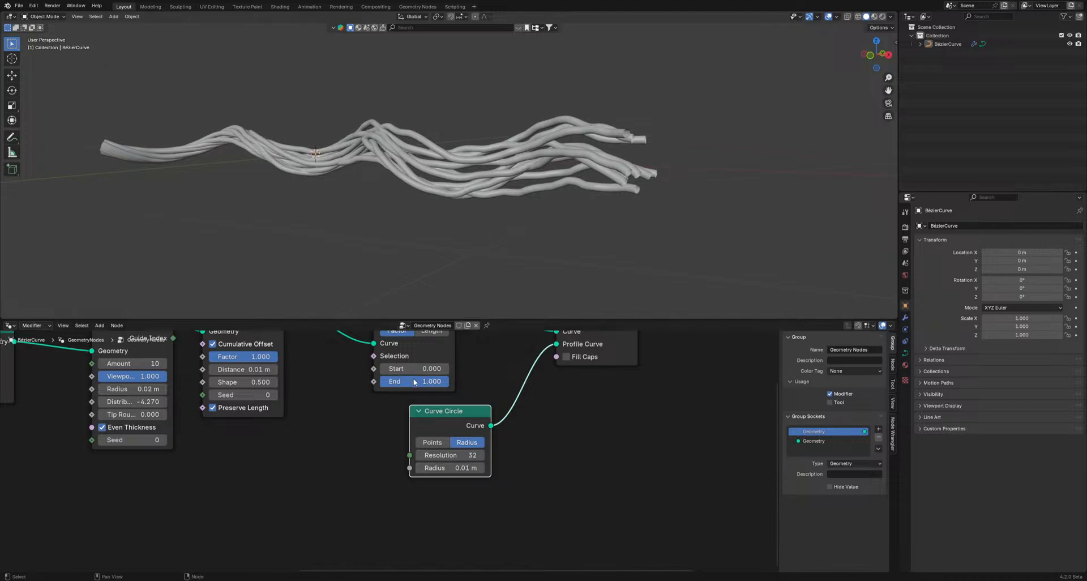
mouse_move(385, 382)
mouse_down()
mouse_move(316, 381)
mouse_move(385, 381)
mouse_up()
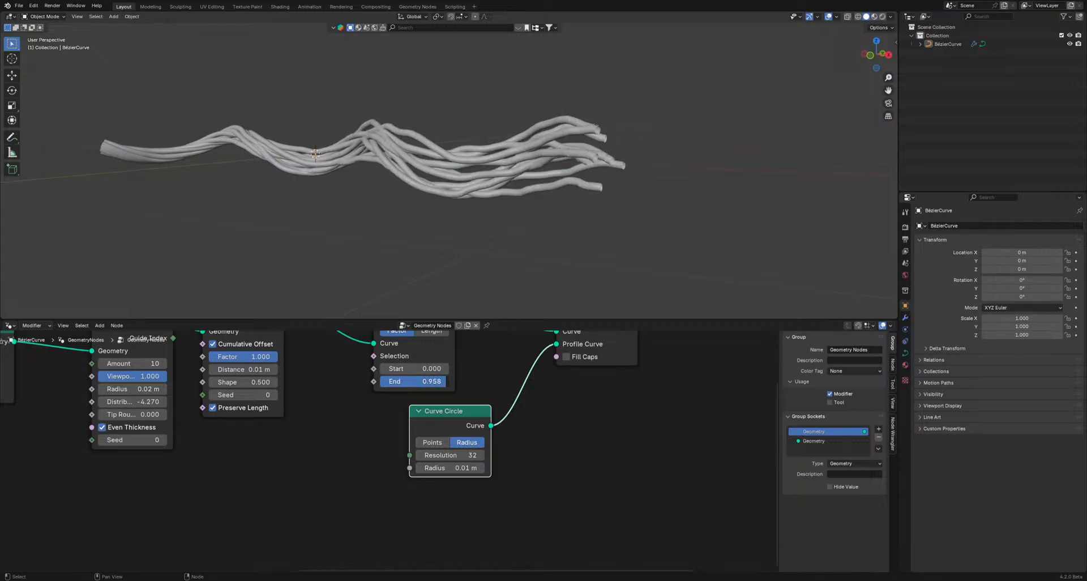
- Tidy the node layout by placing Curve Circle beneath Trim Curve and Curve to Mesh closer to them
middle_drag(482, 394, 437, 515)
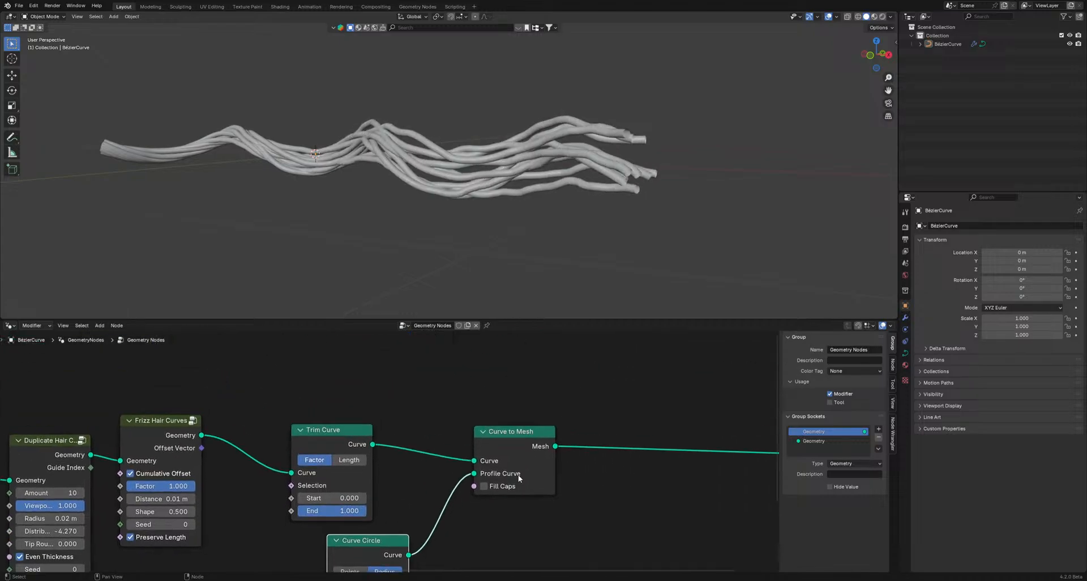
scroll(518, 479, down, 3)
middle_drag(518, 479, 535, 421)
drag(441, 462, 421, 460)
drag(515, 405, 493, 401)
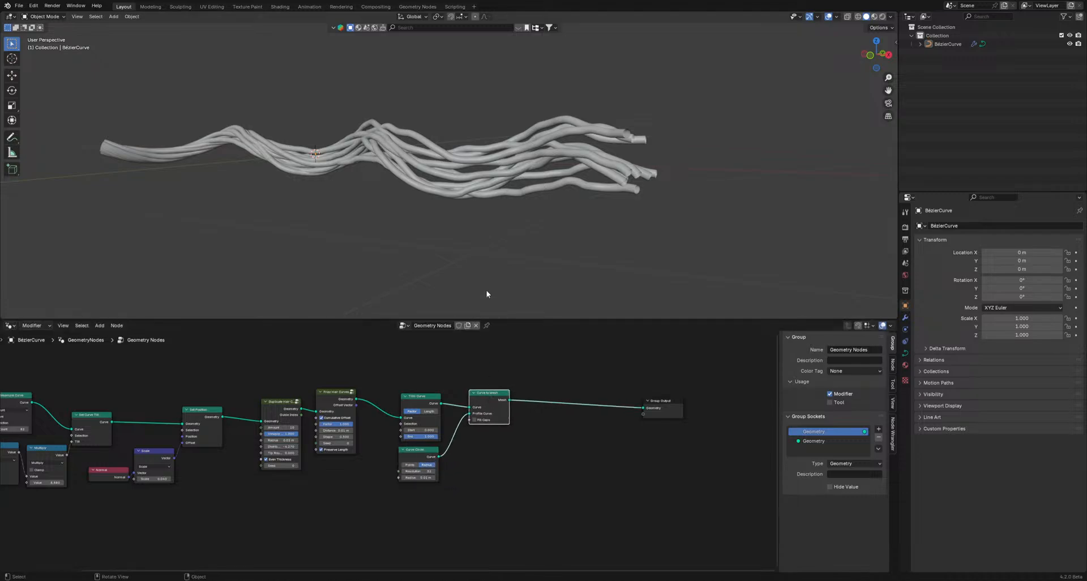
- Examine the thickness and the open ends of the meshed strands from several angles
middle_drag(535, 142, 522, 145)
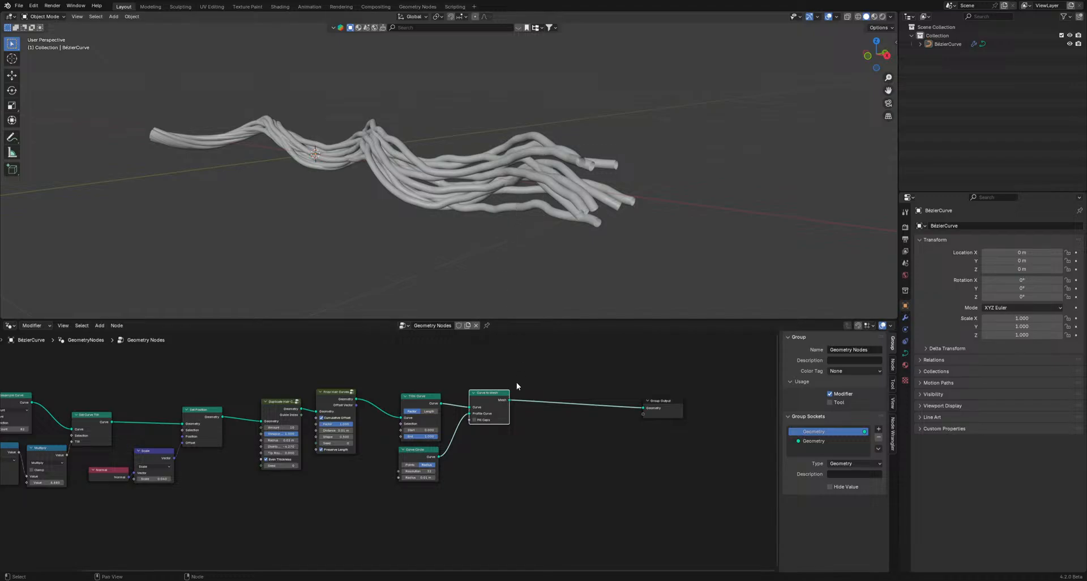
scroll(505, 392, up, 2)
scroll(616, 175, up, 2)
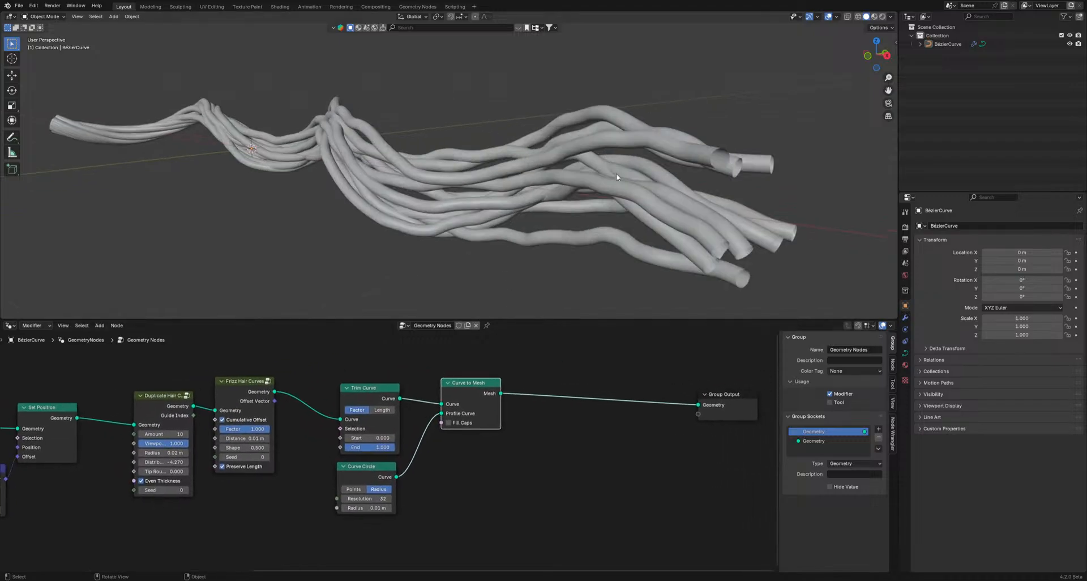
middle_drag(616, 173, 637, 181)
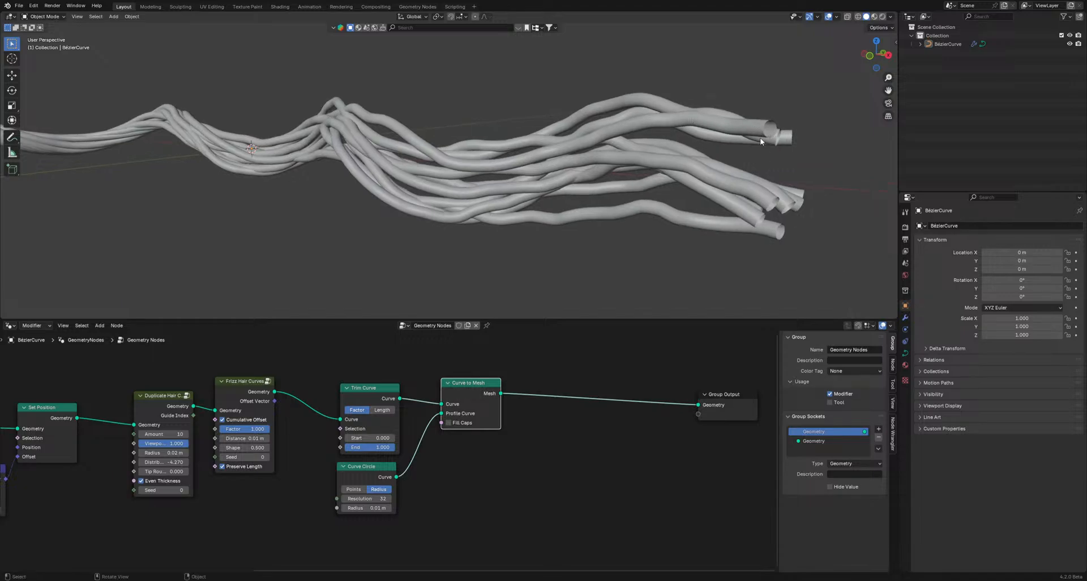
shift+middle_drag(765, 127, 657, 125)
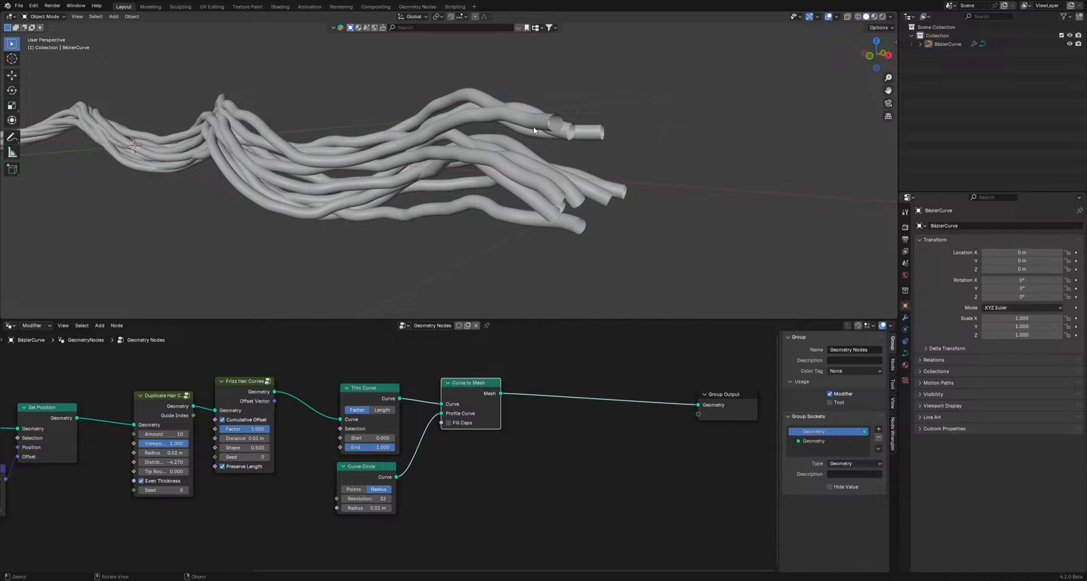
mouse_move(533, 127)
middle_down()
mouse_move(539, 142)
mouse_move(585, 148)
mouse_move(552, 136)
middle_up()
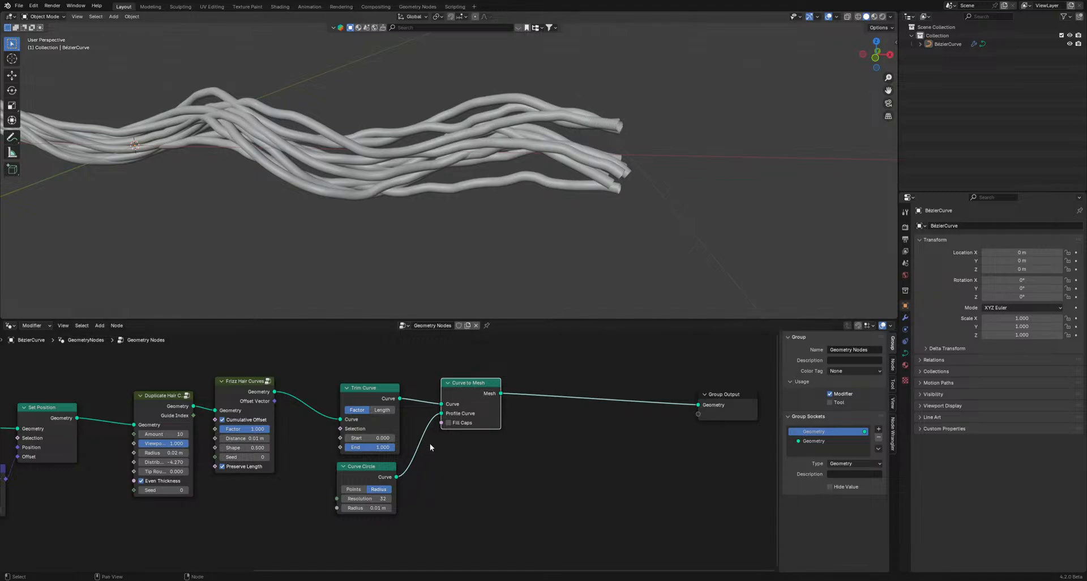
- Move Curve to Mesh near Group Output and shift Curve Circle toward it, leaving a gap after Trim Curve
middle_drag(490, 476, 444, 501)
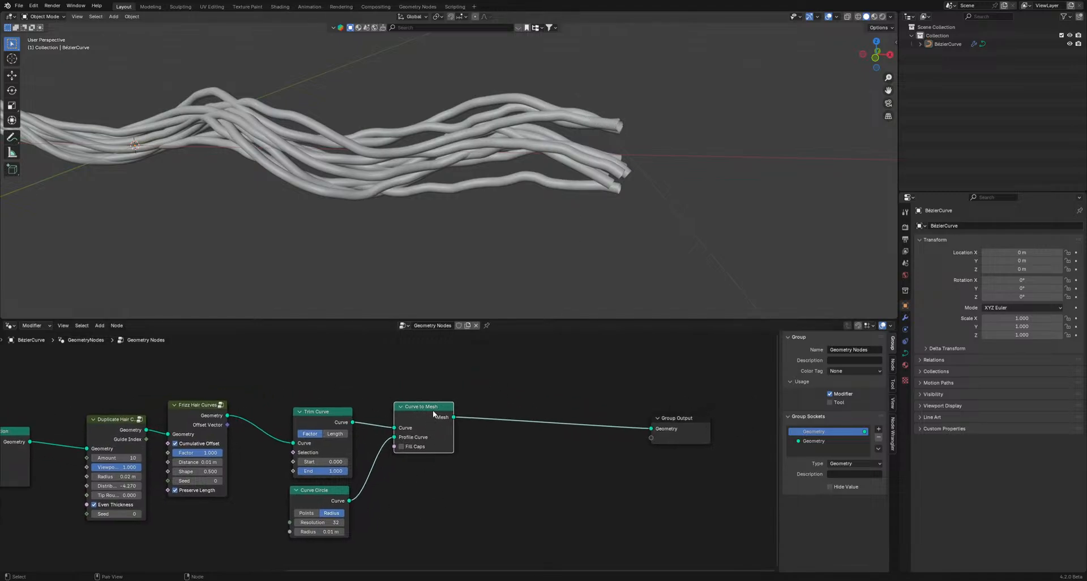
drag(433, 414, 582, 419)
drag(311, 496, 403, 520)
- Insert a Set Curve Radius node between Trim Curve and Curve to Mesh, and place Curve Circle beneath Curve to Mesh
key(shift+a)
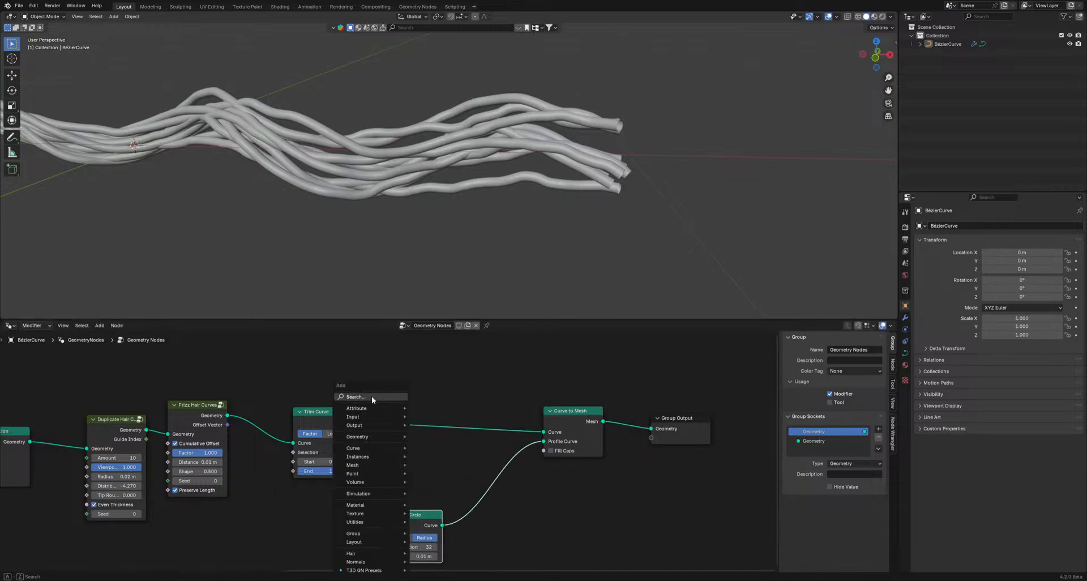
text(set)
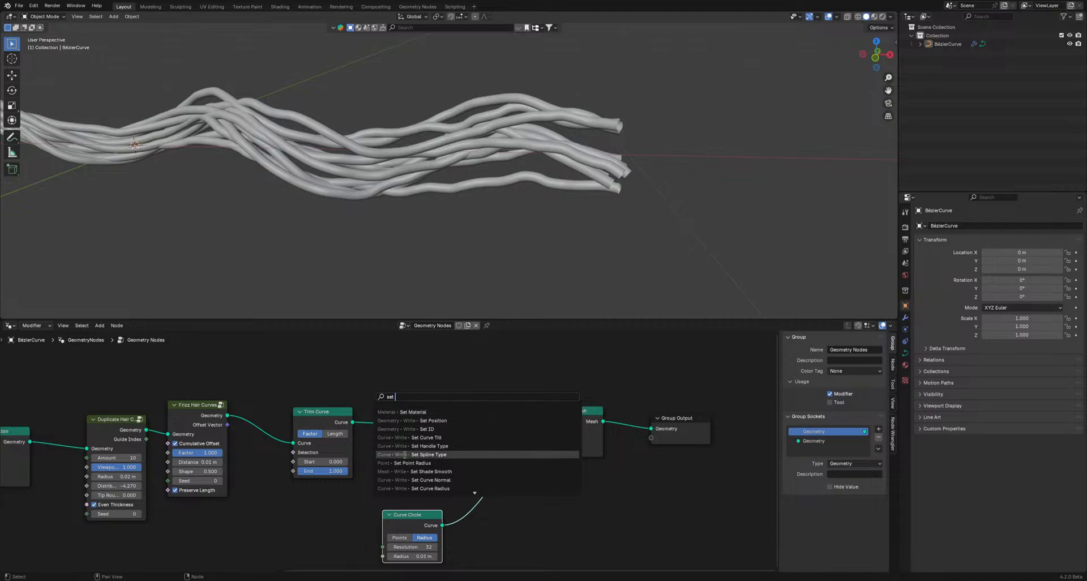
click(414, 485)
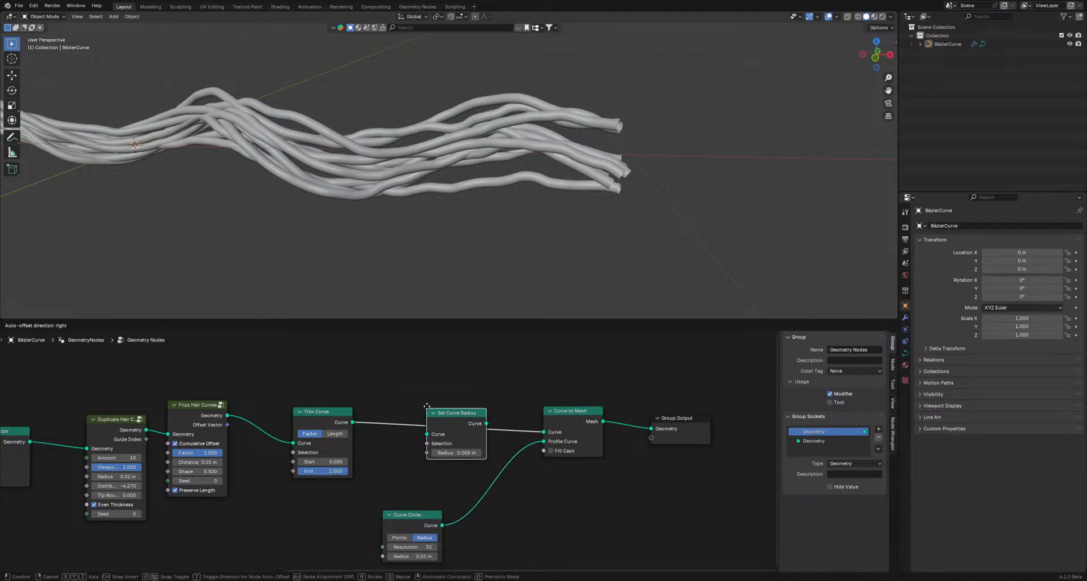
click(427, 409)
alt+drag(452, 417, 655, 407)
key(ctrl+z)
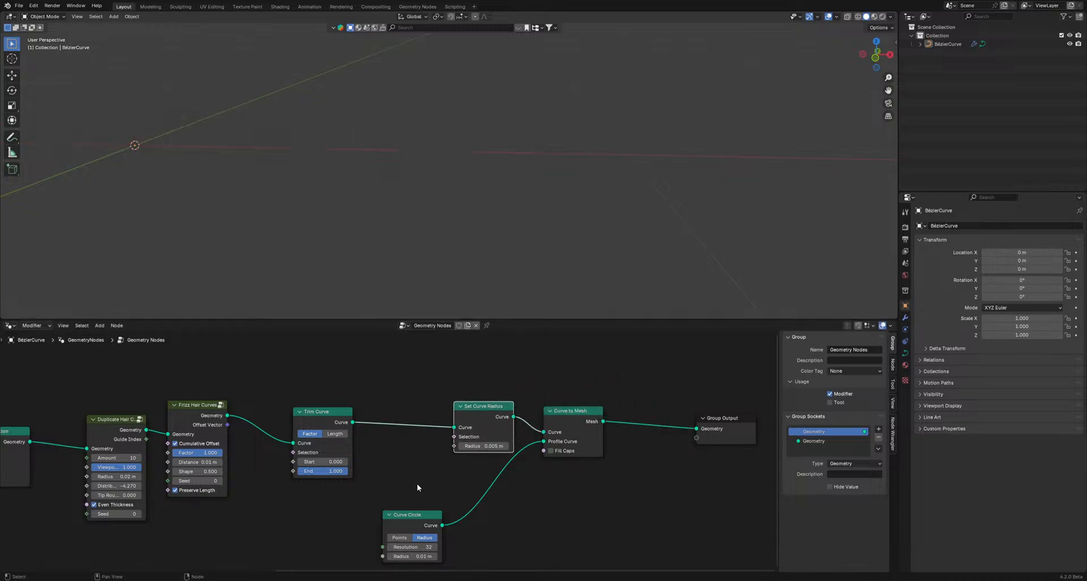
drag(409, 520, 543, 501)
- Duplicate the Spline Parameter node and place the copy beneath Trim Curve, near Set Curve Radius
scroll(421, 493, down, 5)
middle_drag(349, 525, 517, 467)
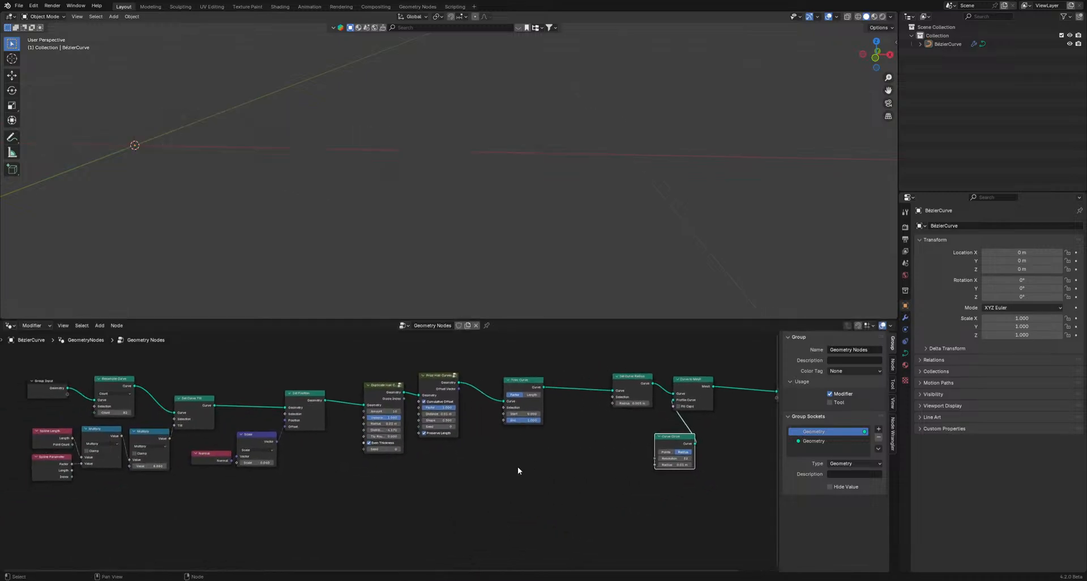
click(53, 463)
key(shift+d)
click(573, 445)
scroll(572, 436, up, 5)
middle_drag(554, 432, 290, 455)
scroll(415, 477, up, 2)
drag(416, 479, 357, 474)
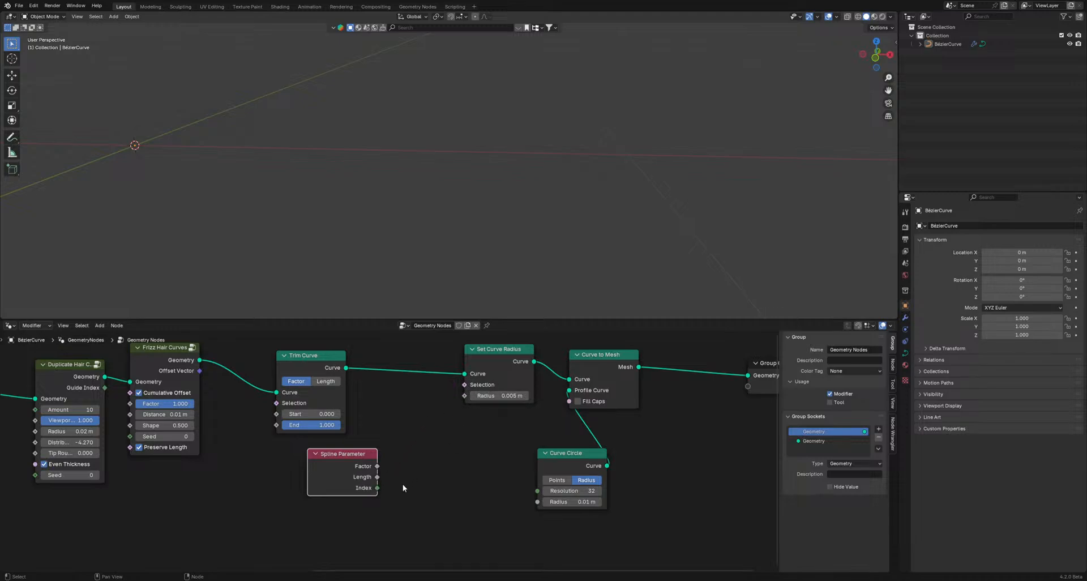
click(378, 477)
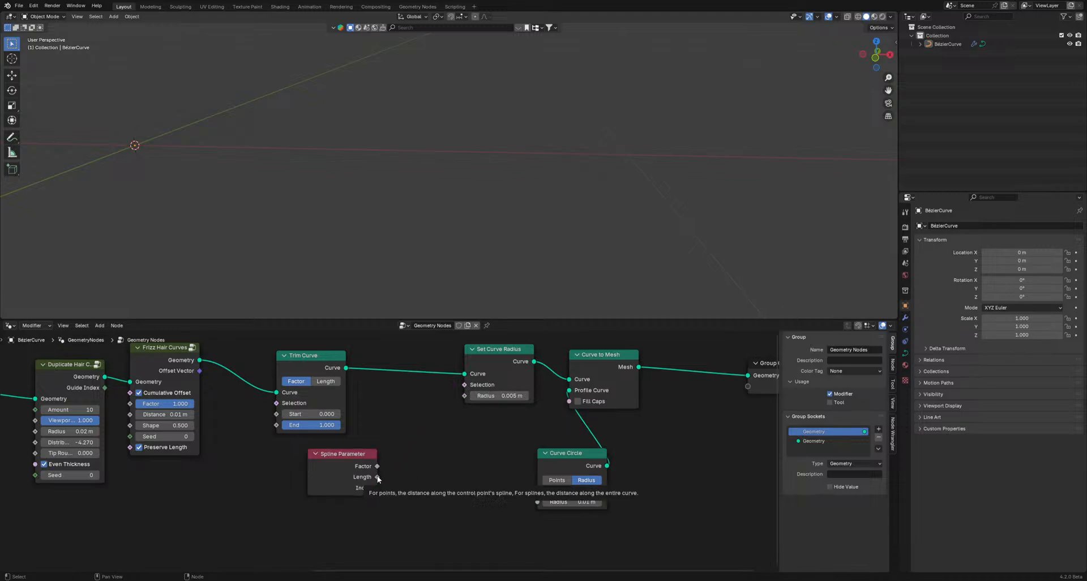
- Add a Color Ramp node fed by the lower Spline Parameter's Length output, and arrange both nodes side by side beneath Trim Curve
drag(378, 477, 421, 449)
text(color)
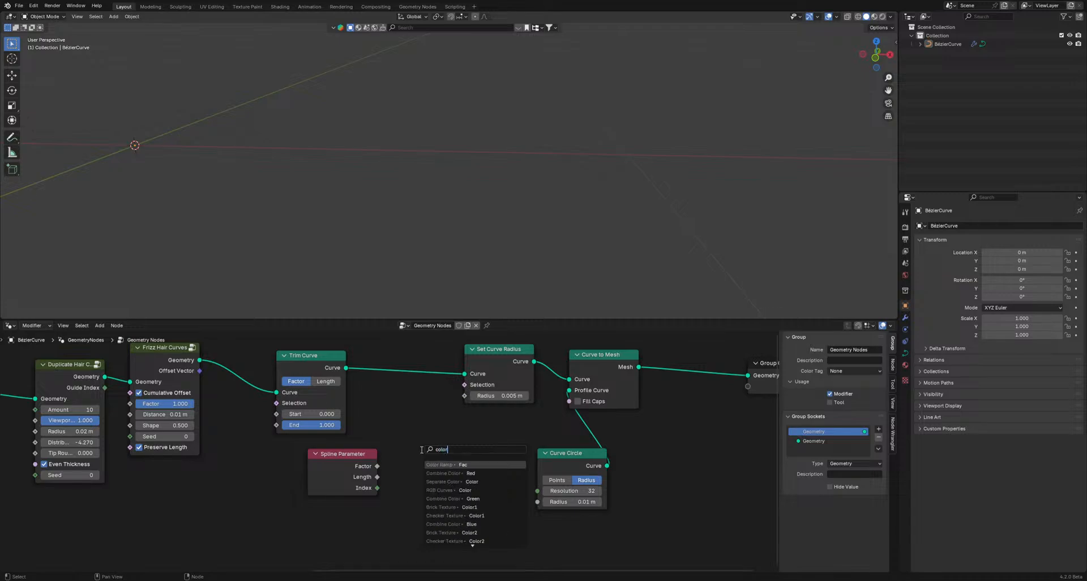
text( ramp)
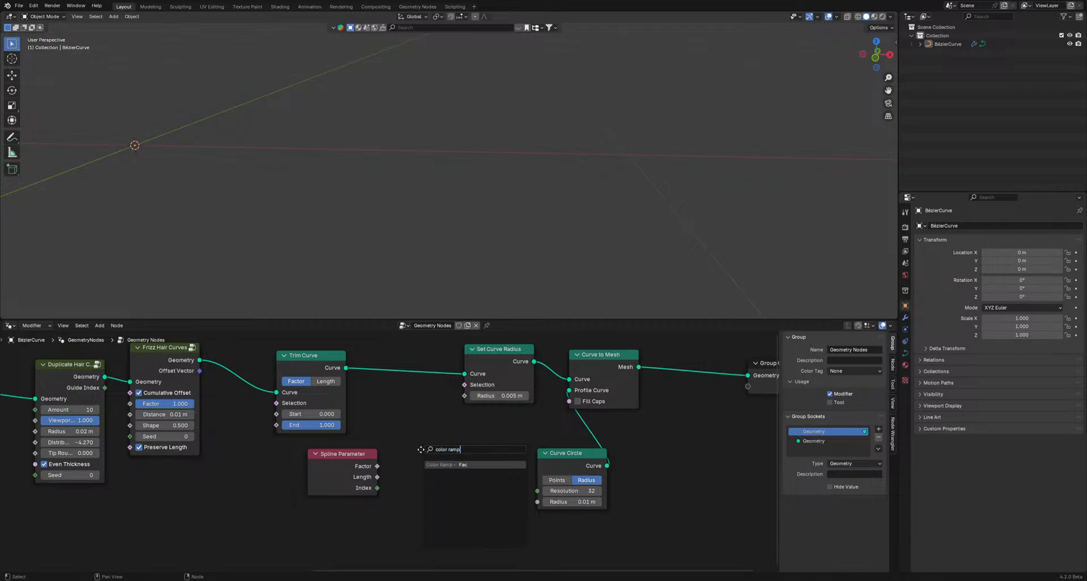
key(Return)
click(387, 440)
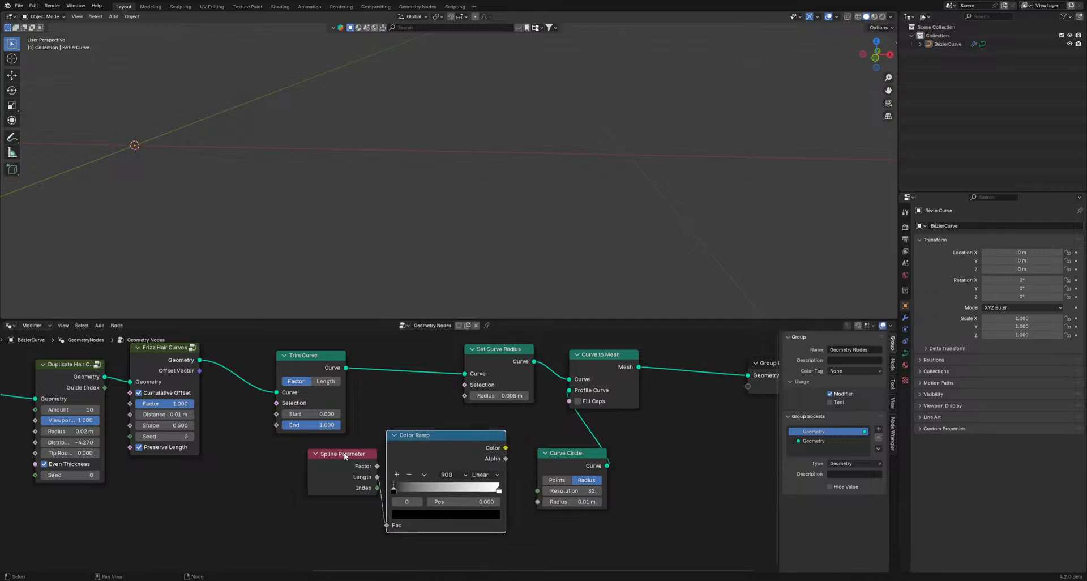
drag(344, 453, 231, 492)
drag(399, 453, 350, 466)
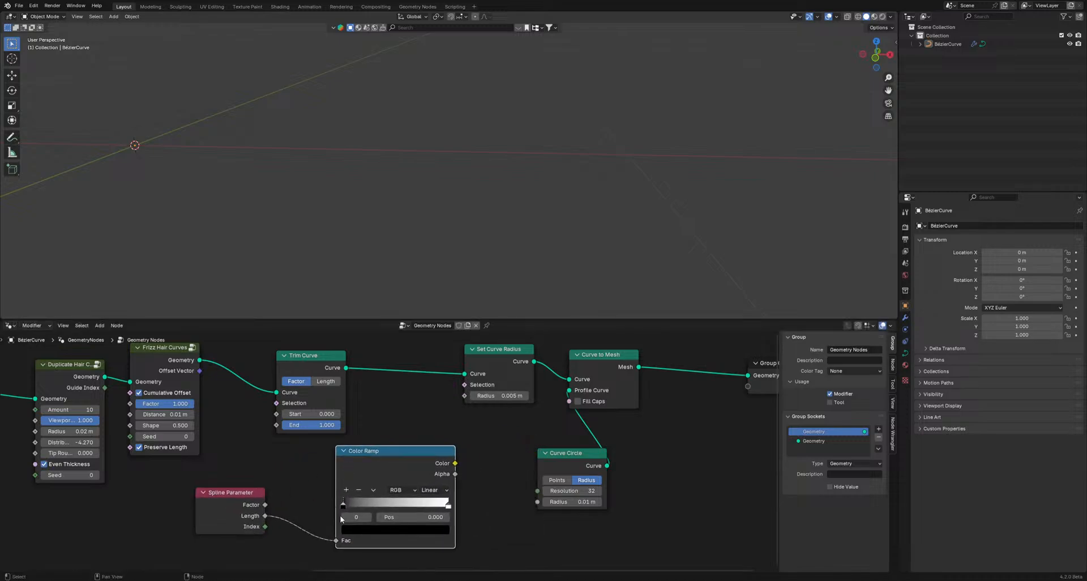
- Drive Set Curve Radius's Radius with the Color Ramp's Color output, and flip the ramp with its black stop at 1.000
drag(343, 504, 356, 505)
drag(454, 463, 461, 400)
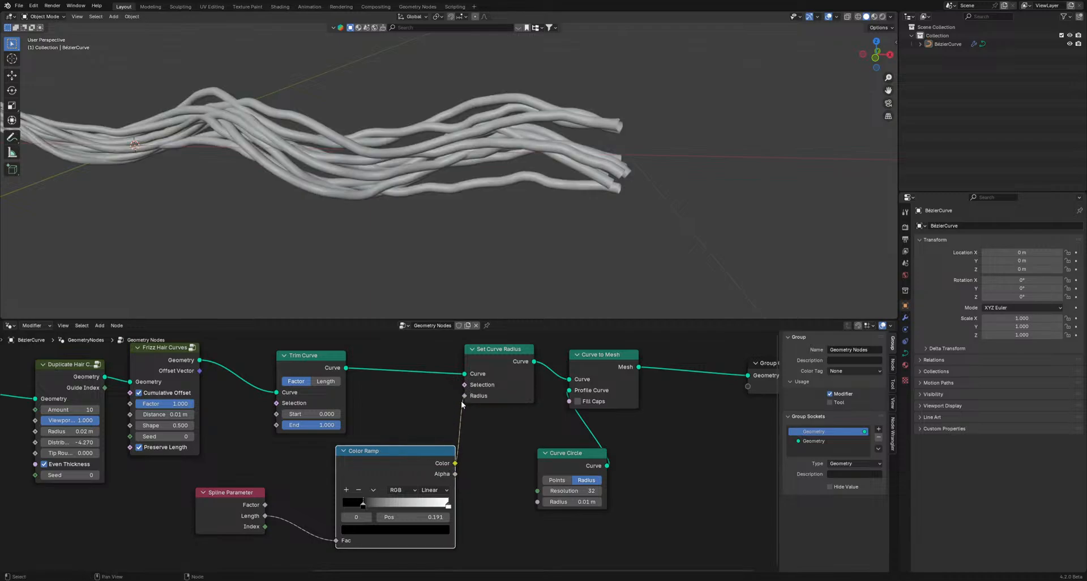
click(371, 490)
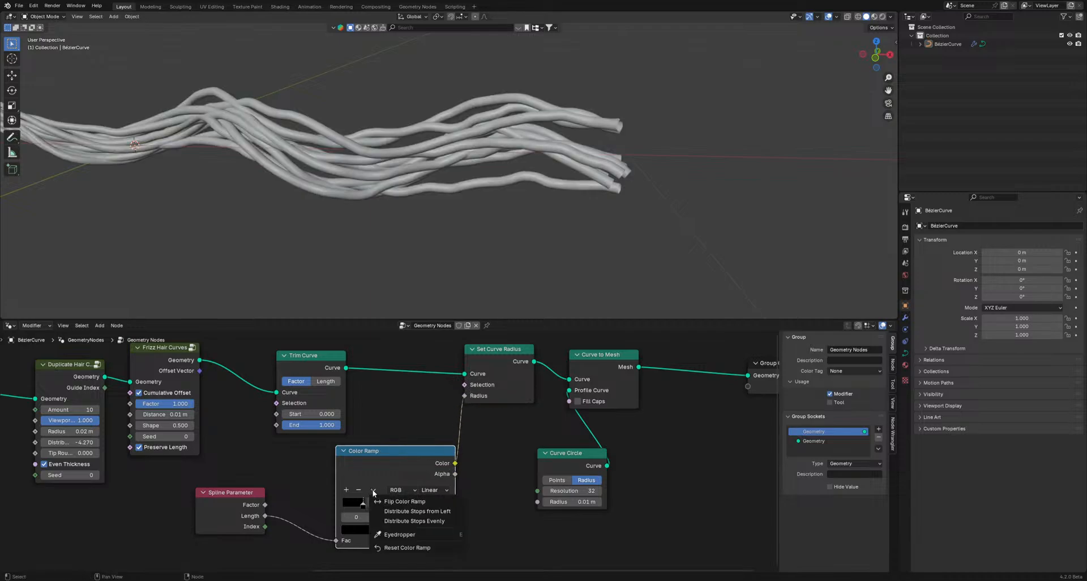
click(388, 503)
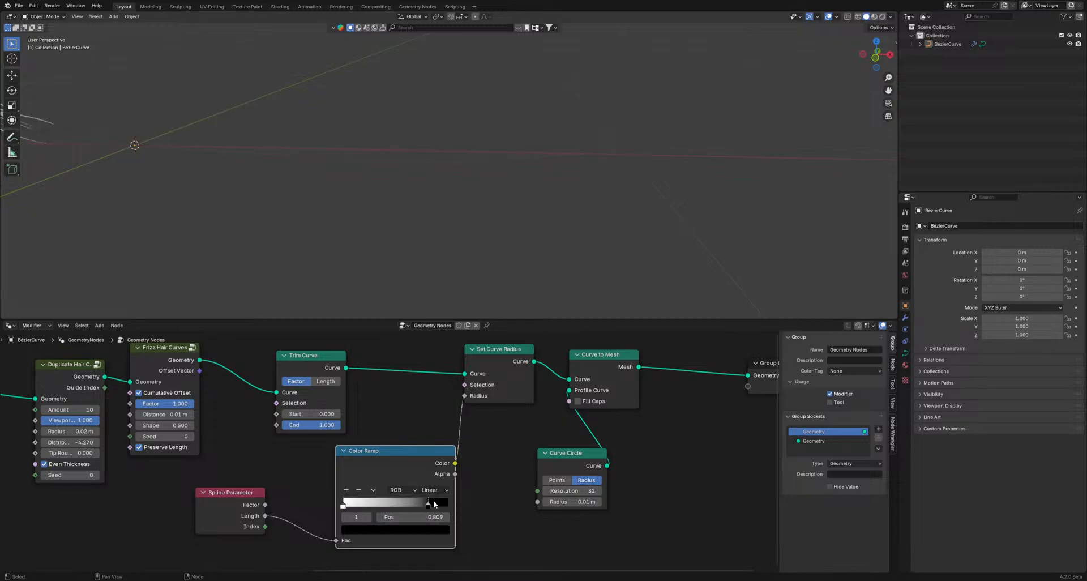
drag(429, 505, 453, 513)
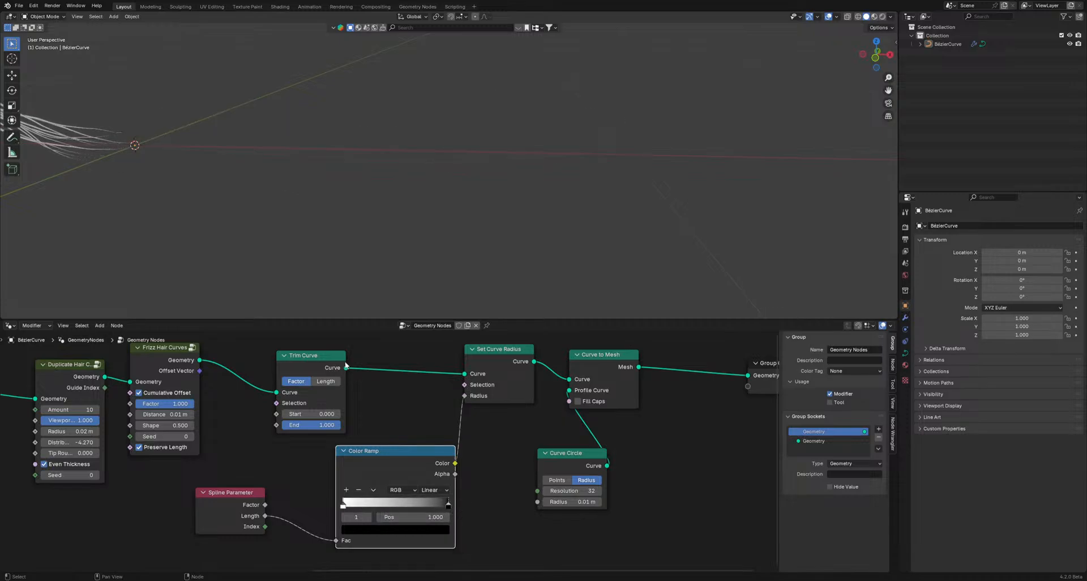
- Move Spline Parameter closer to the Color Ramp and set the ramp's white stop to position 0.745
middle_drag(263, 240, 408, 275)
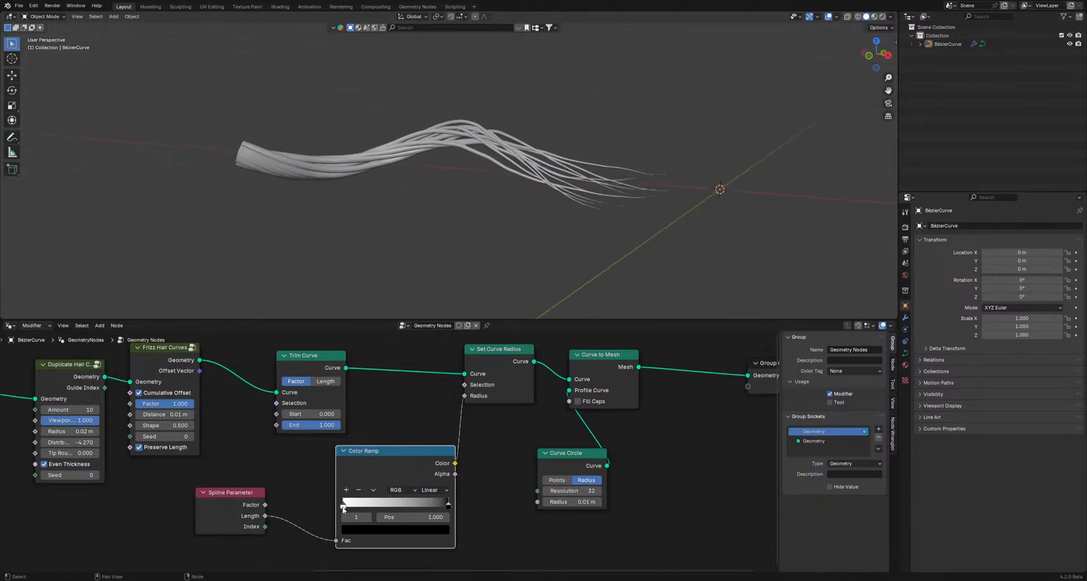
middle_drag(245, 148, 368, 155)
scroll(237, 172, up, 4)
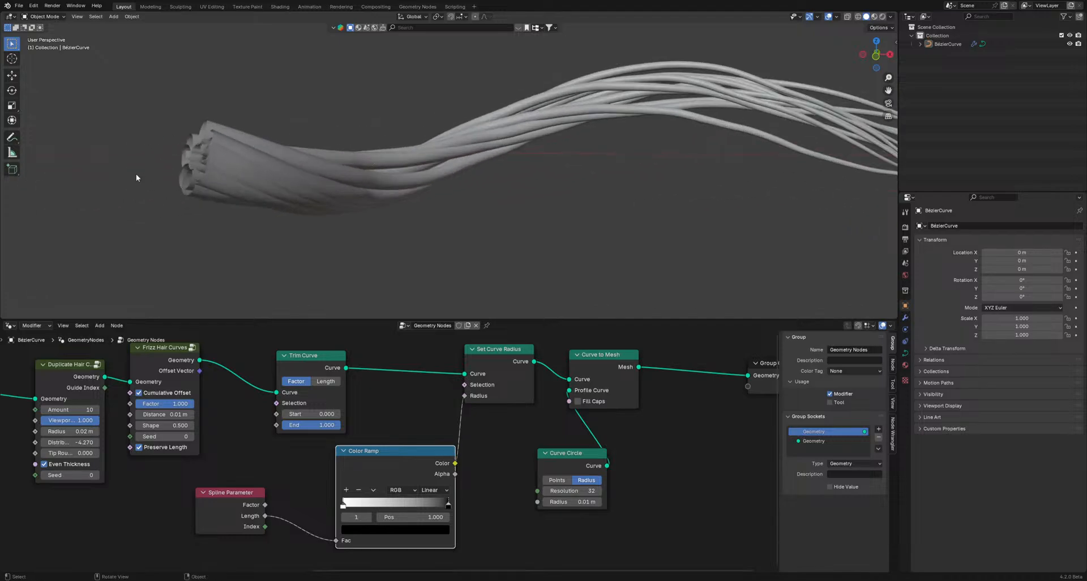
scroll(136, 175, down, 2)
shift+middle_drag(614, 118, 491, 97)
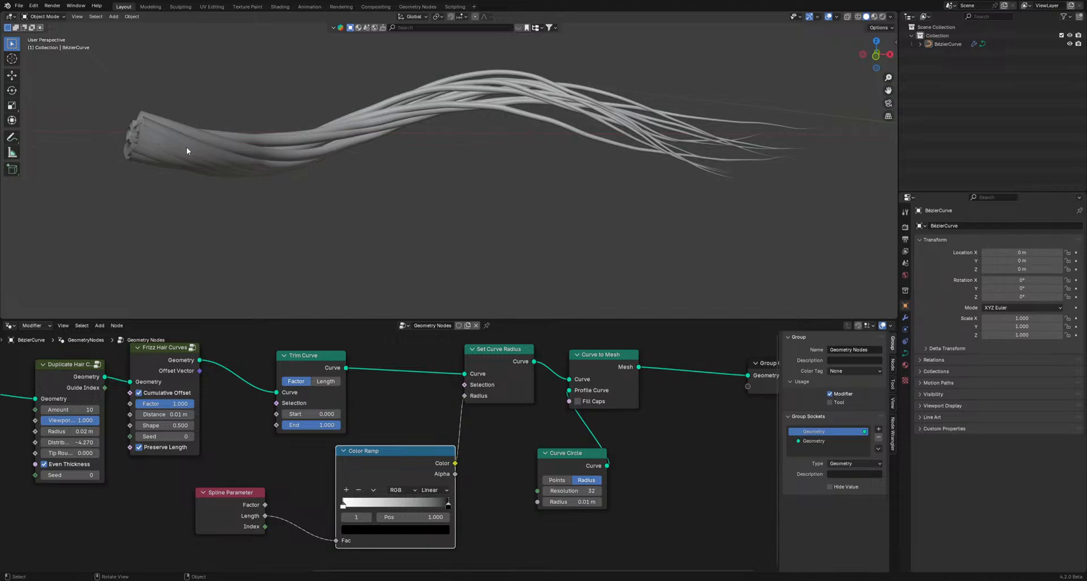
drag(219, 505, 260, 492)
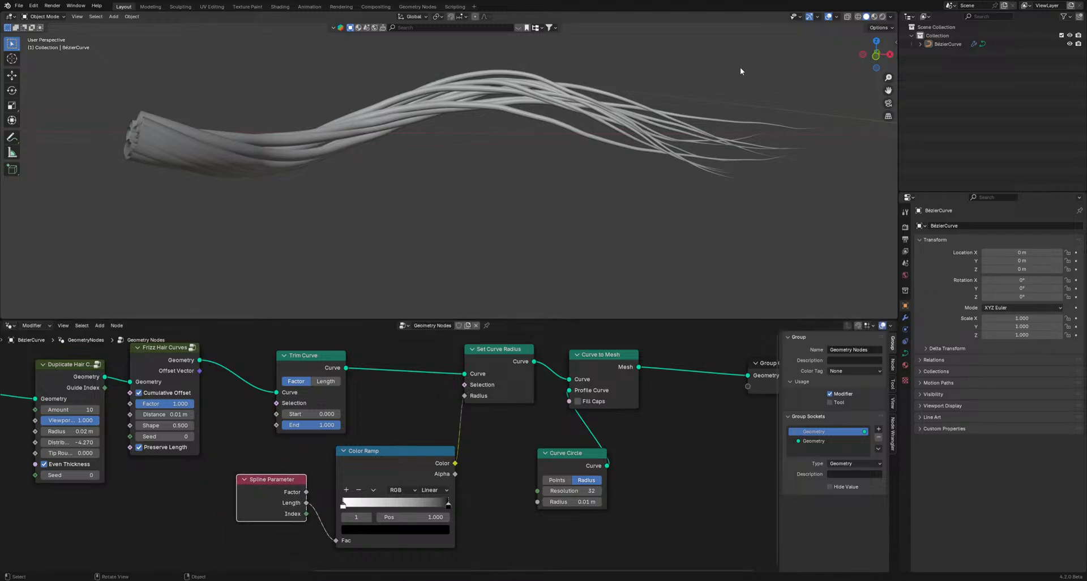
drag(344, 505, 427, 508)
- Set Trim Curve's End to 0.725 and move the node toward Set Curve Radius, above the Color Ramp
middle_drag(562, 215, 531, 150)
scroll(476, 479, down, 6)
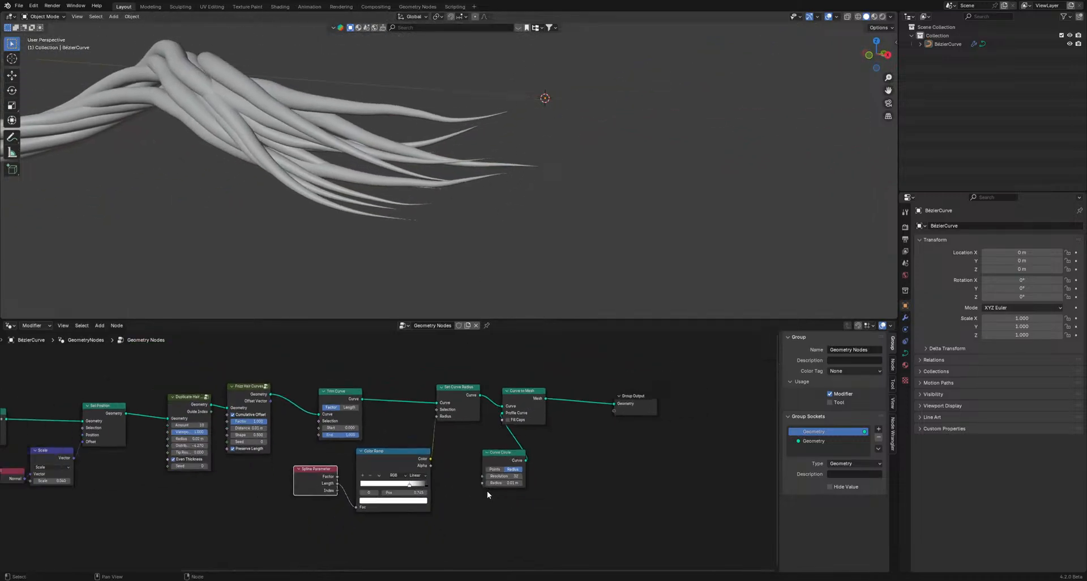
scroll(493, 442, up, 3)
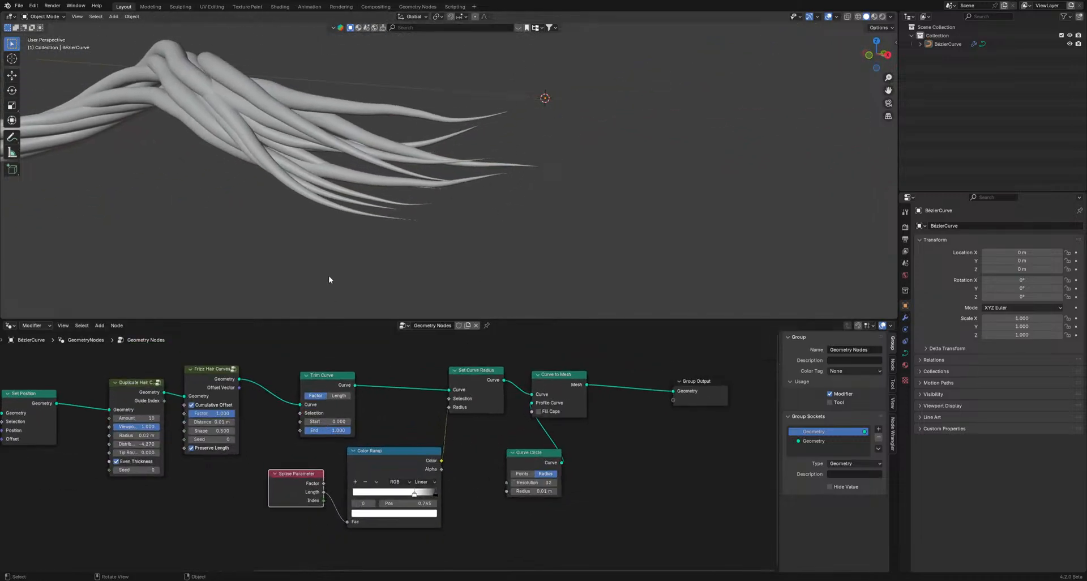
scroll(328, 265, down, 3)
middle_drag(328, 264, 345, 266)
scroll(540, 268, down, 5)
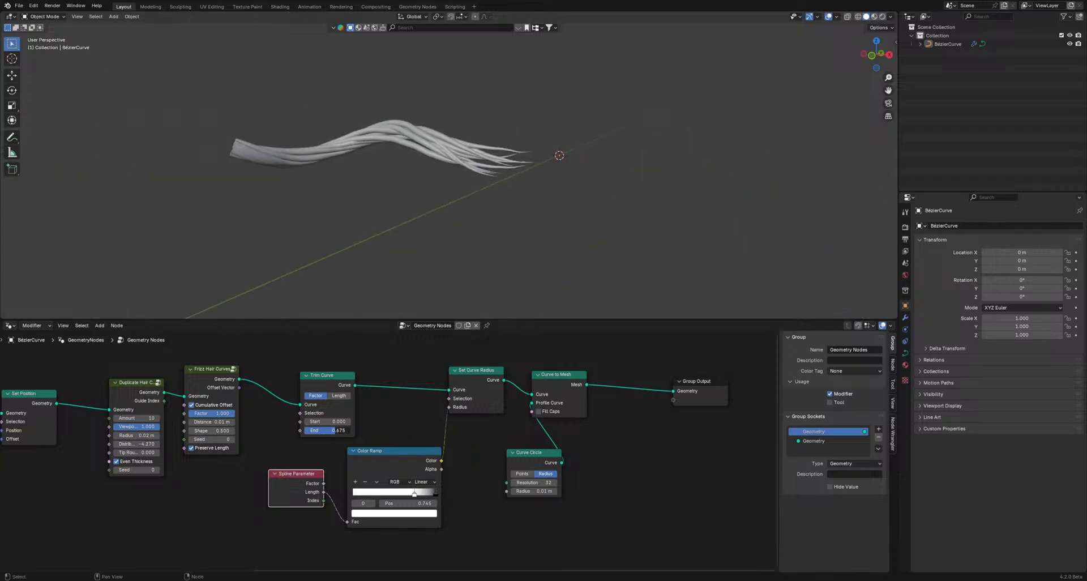
mouse_move(343, 434)
mouse_down()
mouse_move(307, 433)
mouse_move(324, 434)
mouse_up()
drag(346, 383, 396, 367)
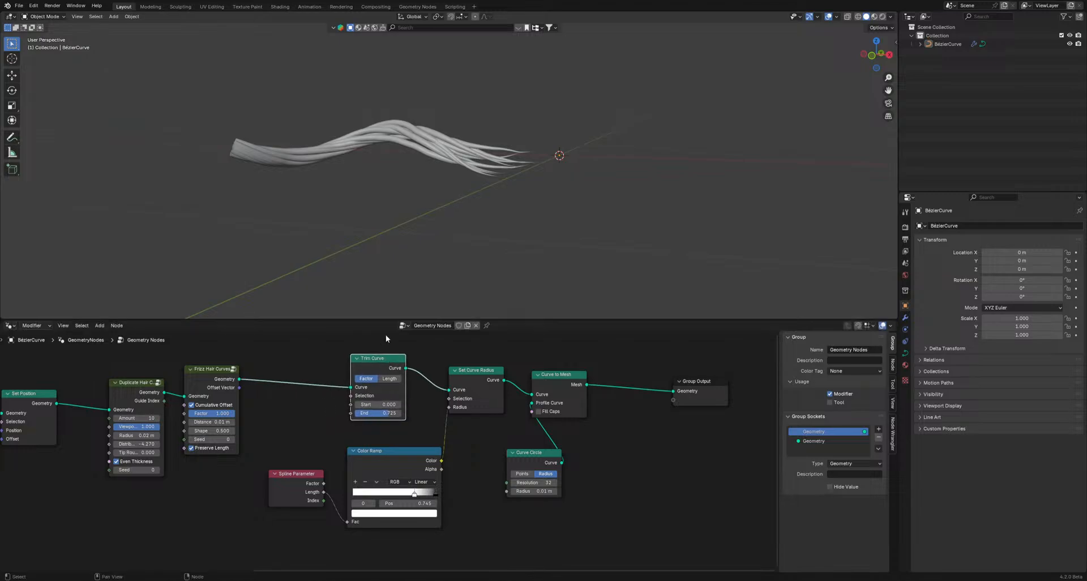
- Lower Trim Curve's End to 0.133 to cut the strands back to a short bundle
scroll(386, 307, up, 3)
scroll(386, 310, up, 2)
middle_drag(371, 230, 474, 147)
click(413, 122)
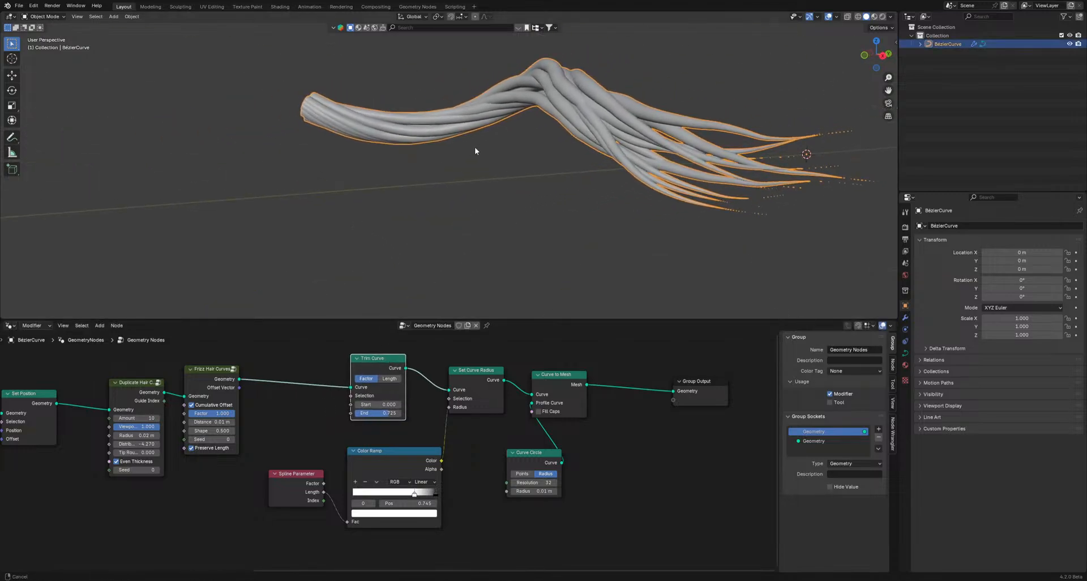
click(326, 216)
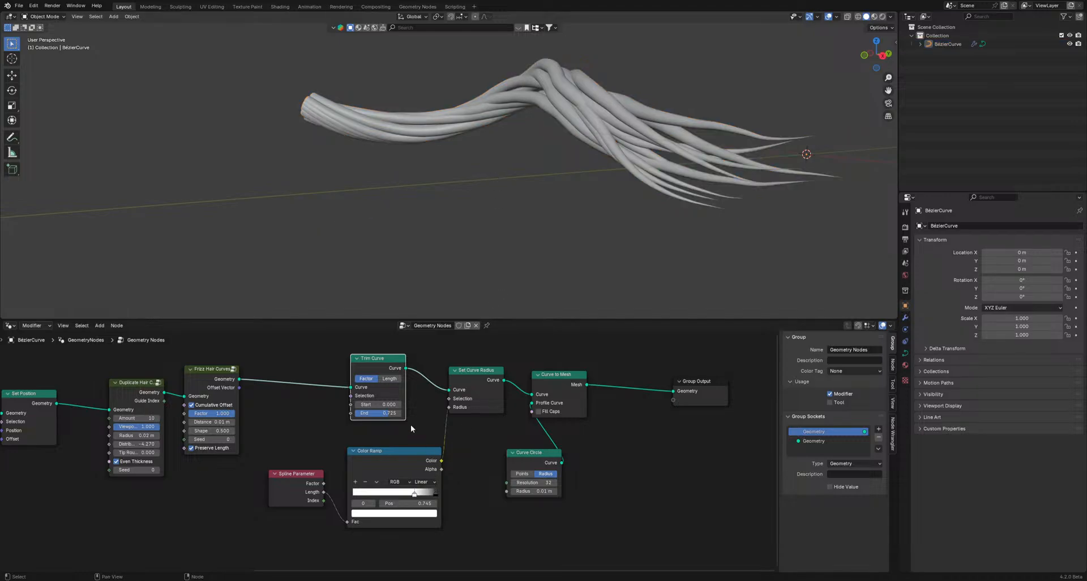
drag(385, 413, 361, 412)
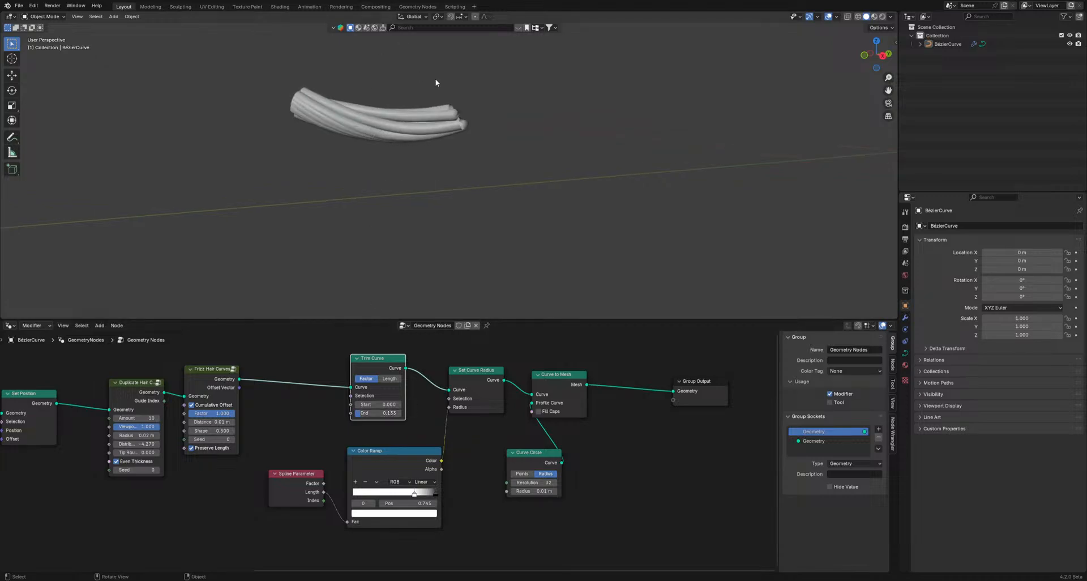
- Examine the cut ends of the shortened strand bundle from several angles
middle_drag(439, 103, 428, 152)
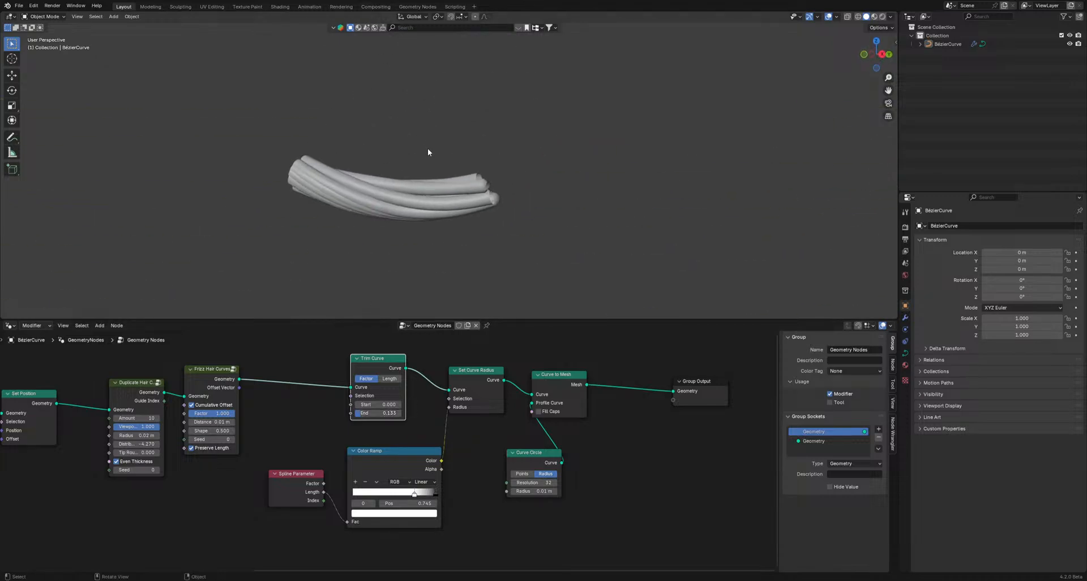
click(429, 188)
mouse_move(429, 188)
middle_down()
mouse_move(413, 193)
mouse_move(433, 180)
middle_up()
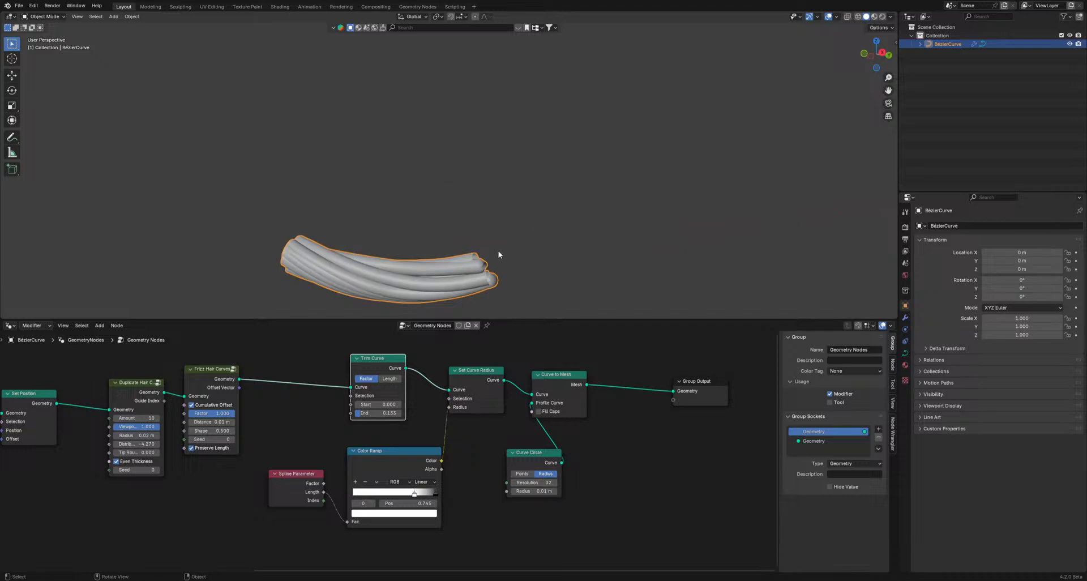
scroll(495, 253, up, 1)
middle_drag(469, 280, 465, 285)
shift+middle_drag(467, 149, 468, 144)
shift+middle_drag(425, 264, 794, 146)
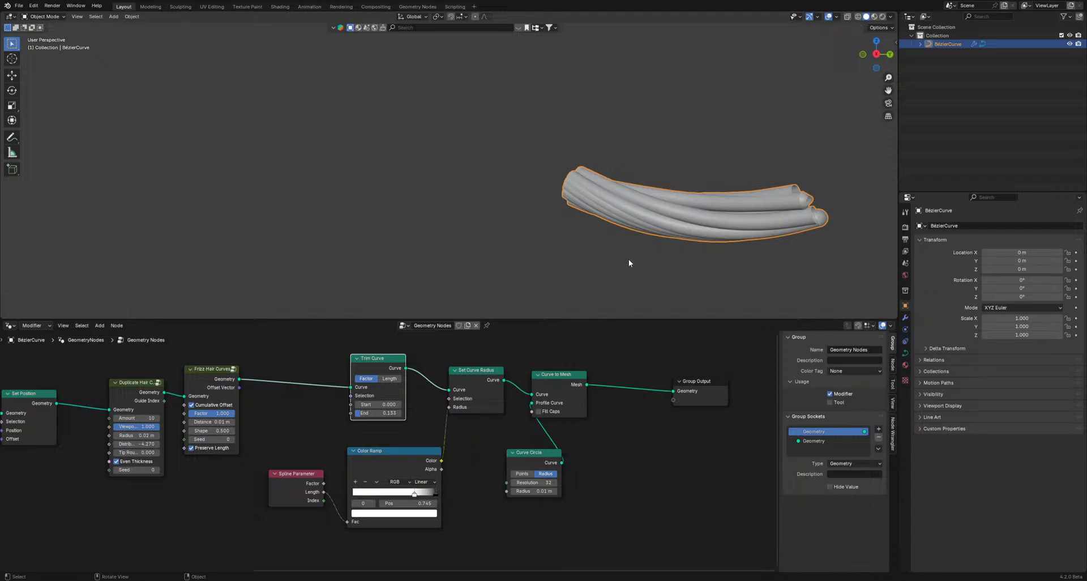
scroll(629, 262, down, 1)
shift+middle_drag(738, 164, 496, 160)
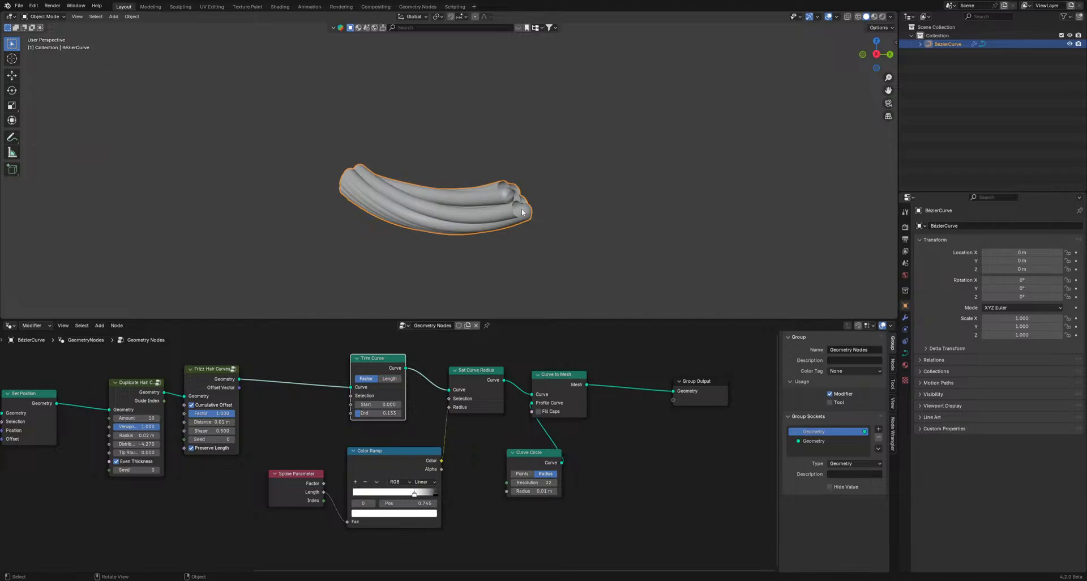
scroll(537, 209, up, 2)
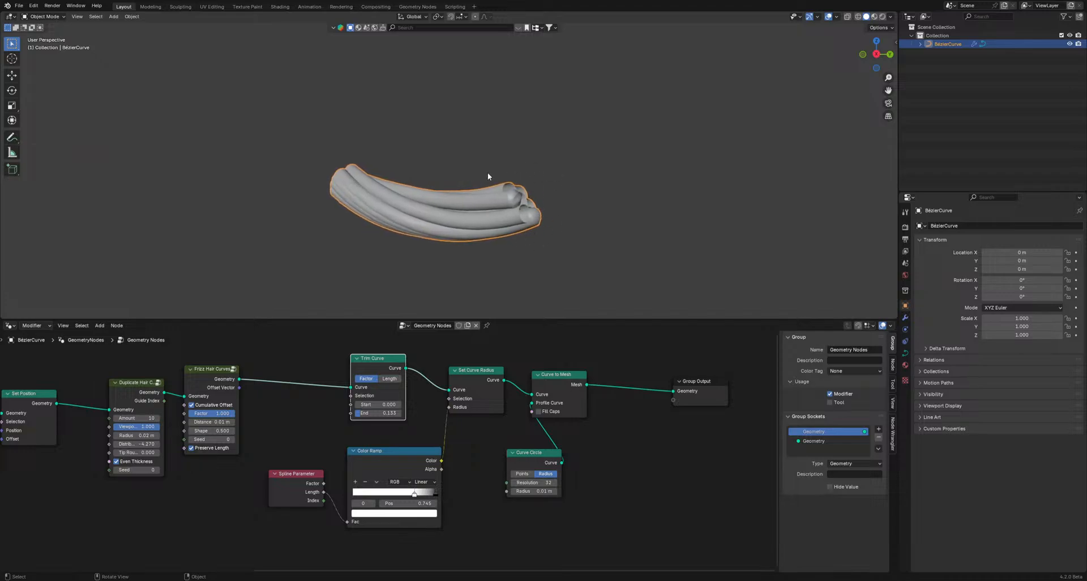
scroll(512, 204, down, 1)
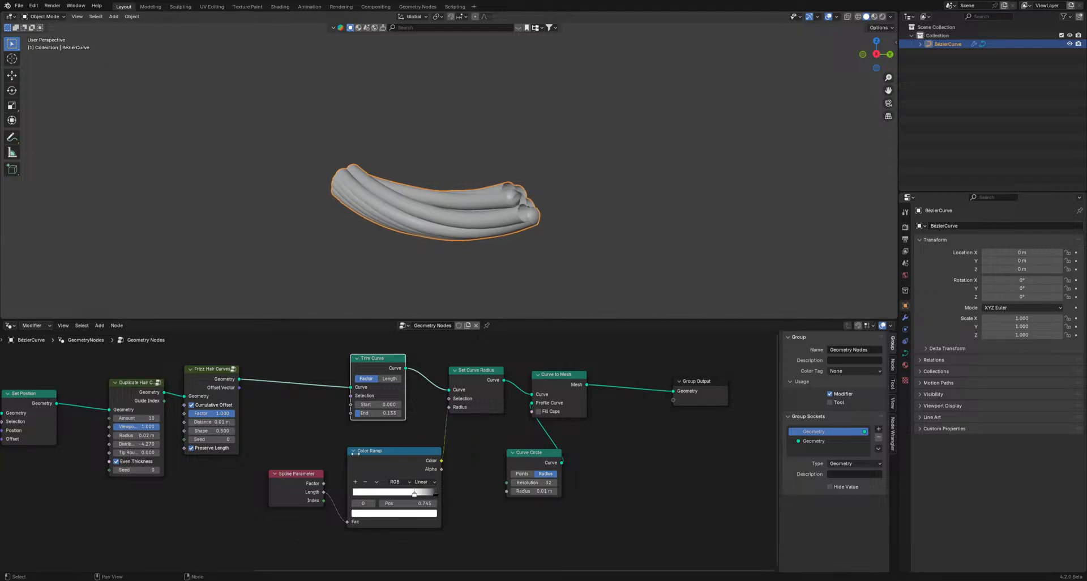
- Raise Trim Curve's End to 0.547, then reduce it again to cut the strands off before their tapered tips
drag(361, 414, 430, 413)
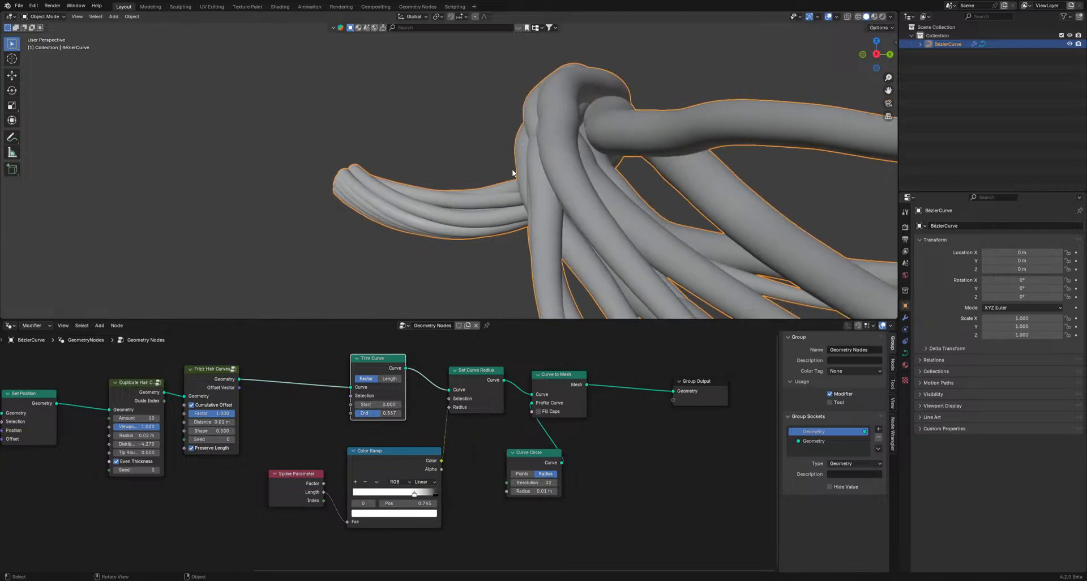
scroll(516, 167, down, 5)
middle_drag(516, 167, 637, 216)
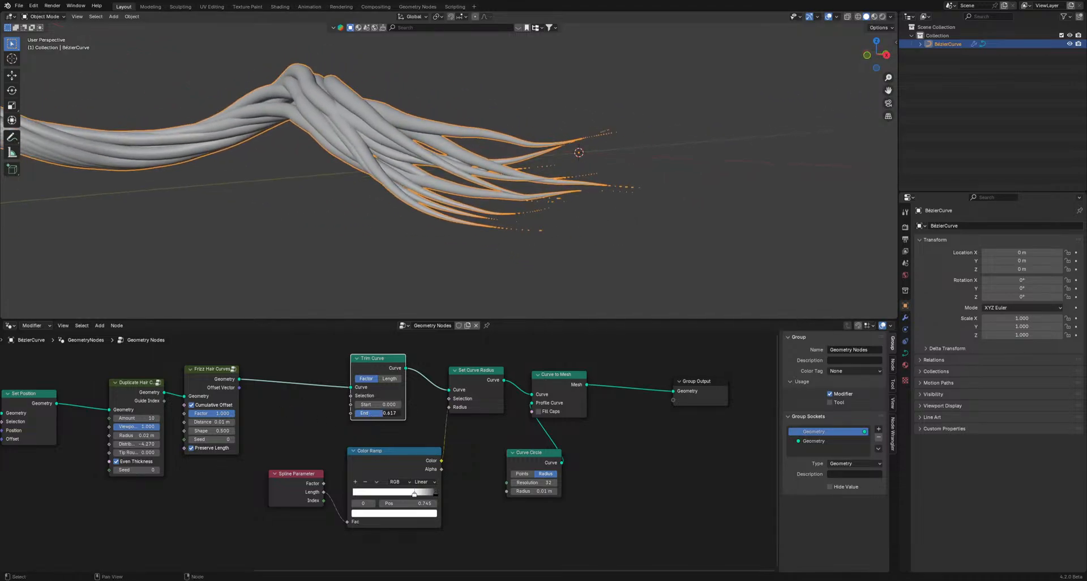
drag(383, 413, 372, 416)
- Try Trim Curve between Set Curve Radius and Curve to Mesh, and vary its End value
mouse_move(456, 377)
mouse_down()
mouse_move(459, 365)
mouse_move(455, 375)
mouse_up()
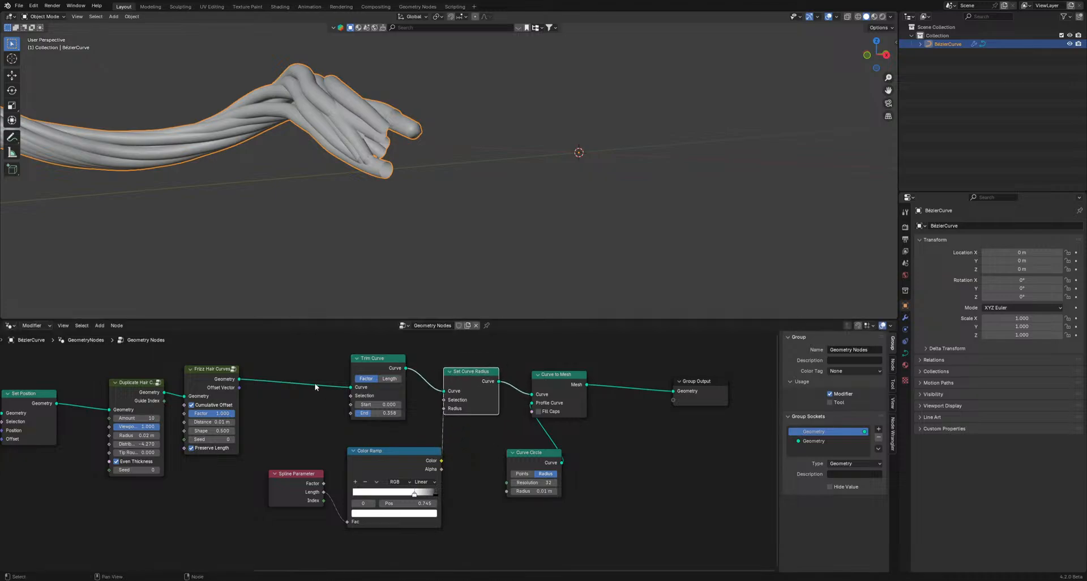
alt+drag(365, 363, 494, 369)
mouse_move(536, 423)
mouse_down()
mouse_move(521, 423)
mouse_move(558, 418)
mouse_move(520, 418)
mouse_move(552, 418)
mouse_up()
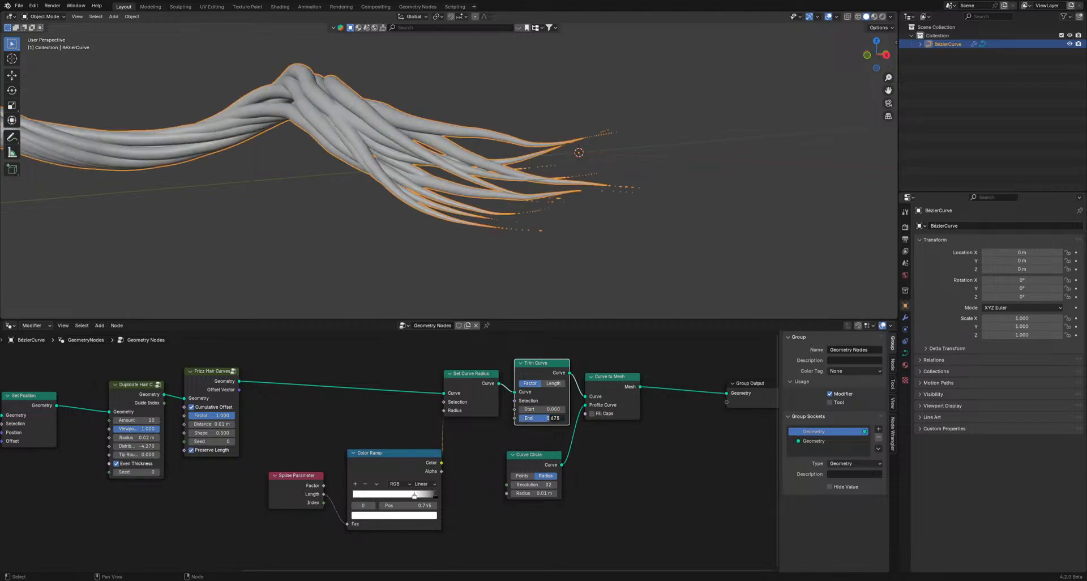
- Put Trim Curve back before Set Curve Radius, and bring Curve to Mesh closer with Curve Circle as its profile
alt+drag(539, 361, 371, 364)
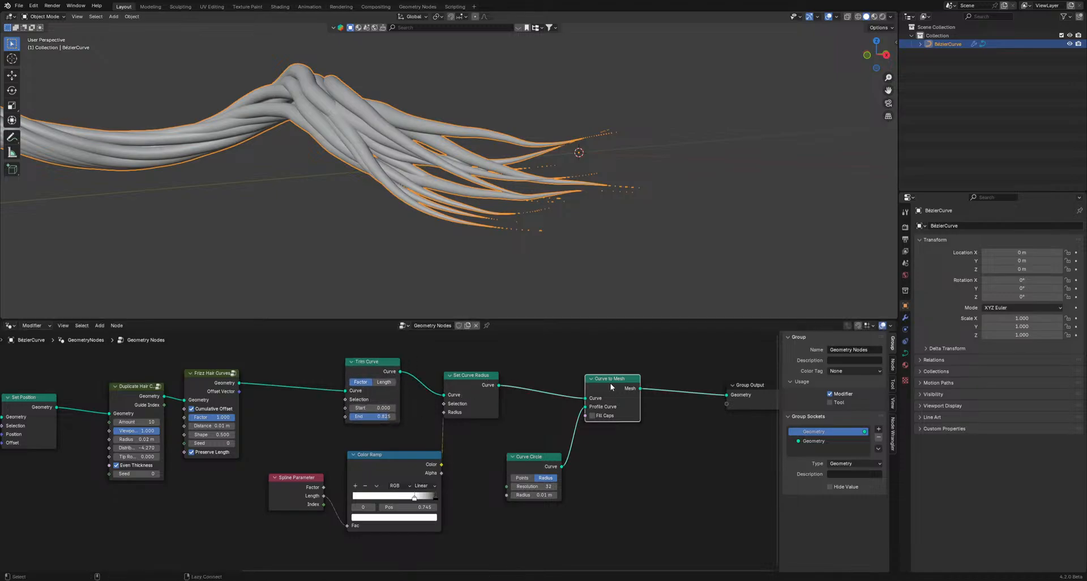
mouse_move(607, 378)
alt+mouse_down()
mouse_move(437, 369)
mouse_move(594, 388)
alt+mouse_up()
drag(561, 466, 563, 407)
key(ctrl+z)
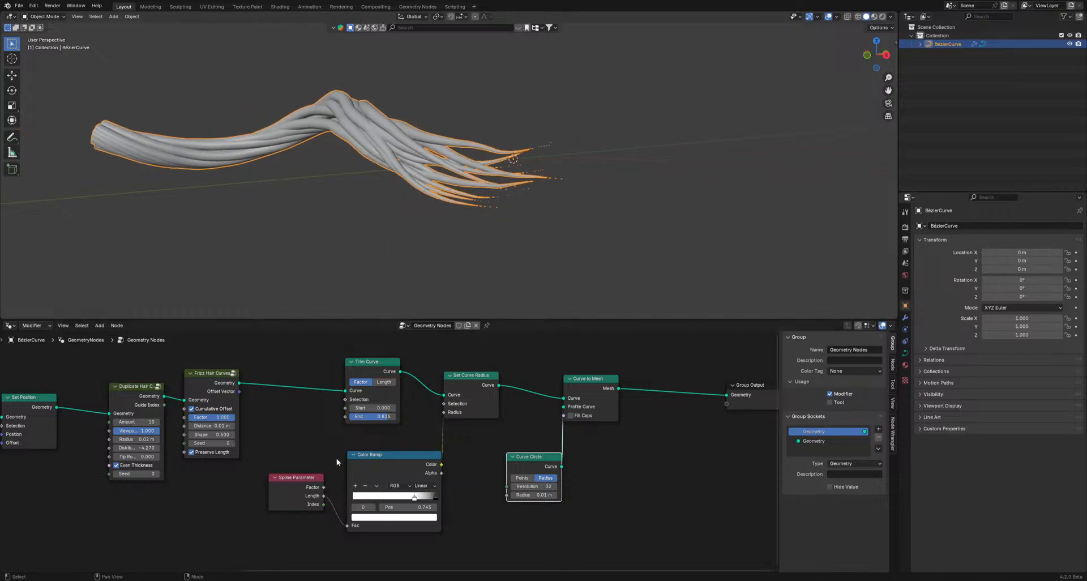
- Shorten the strands with Trim Curve's End and shift the Color Ramp's stops earlier, placing the black stop at 0.737
mouse_move(377, 416)
mouse_down()
mouse_move(355, 417)
mouse_move(365, 419)
mouse_up()
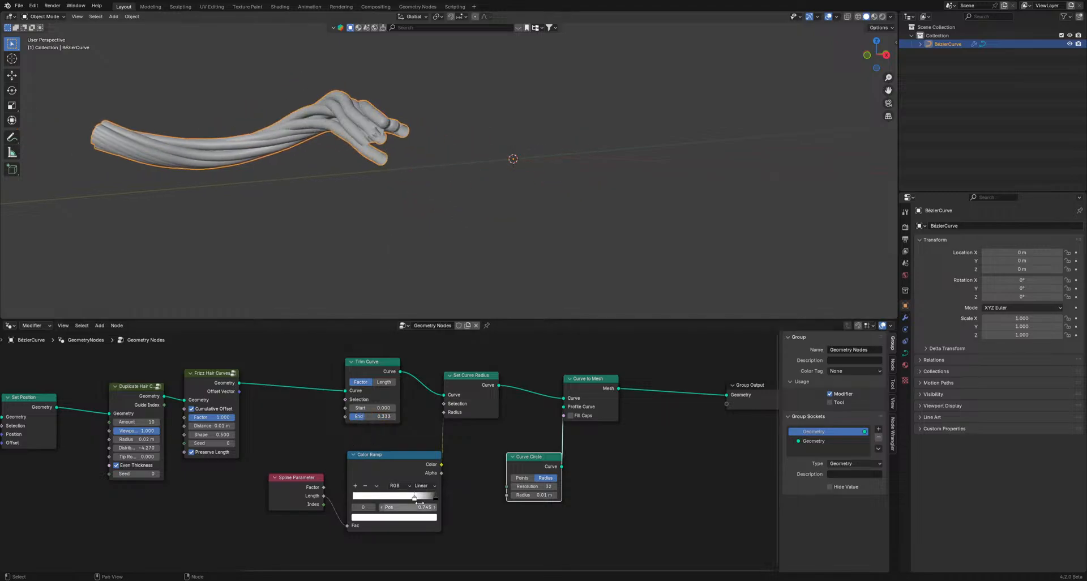
mouse_move(415, 498)
mouse_down()
mouse_move(400, 500)
mouse_move(422, 498)
mouse_move(410, 497)
mouse_up()
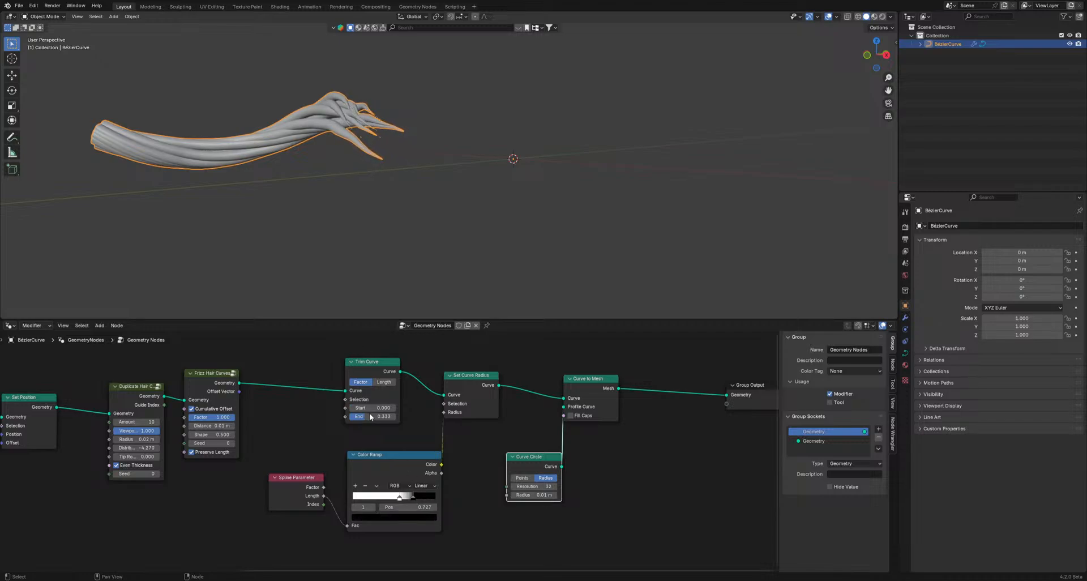
mouse_move(371, 418)
mouse_down()
mouse_move(352, 417)
mouse_move(366, 417)
mouse_up()
- Feed the Color Ramp from Spline Parameter's Factor output instead of Length, and raise Trim Curve's End to 0.717
drag(323, 488, 347, 527)
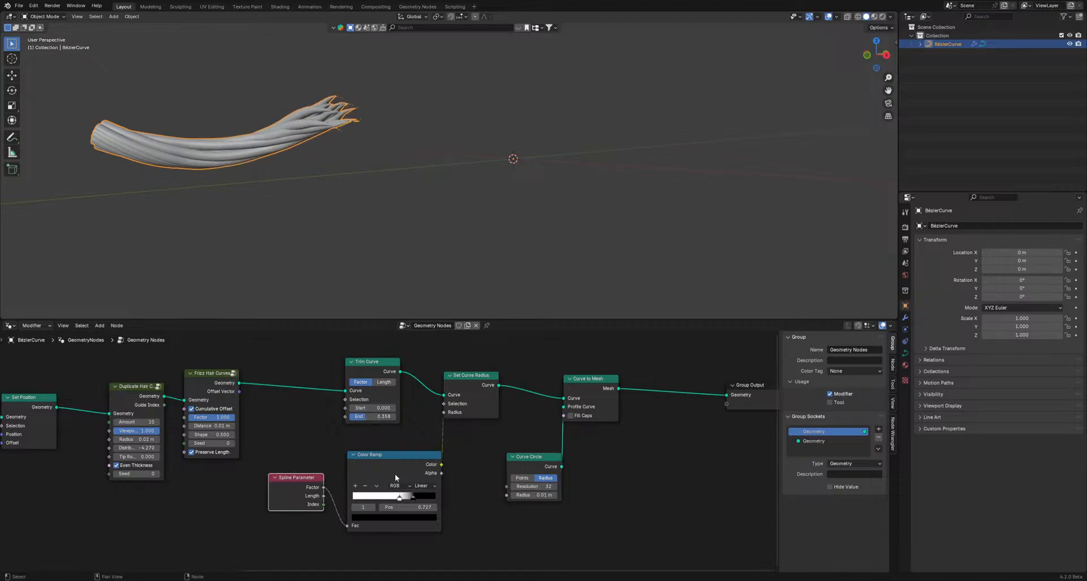
drag(370, 419, 401, 419)
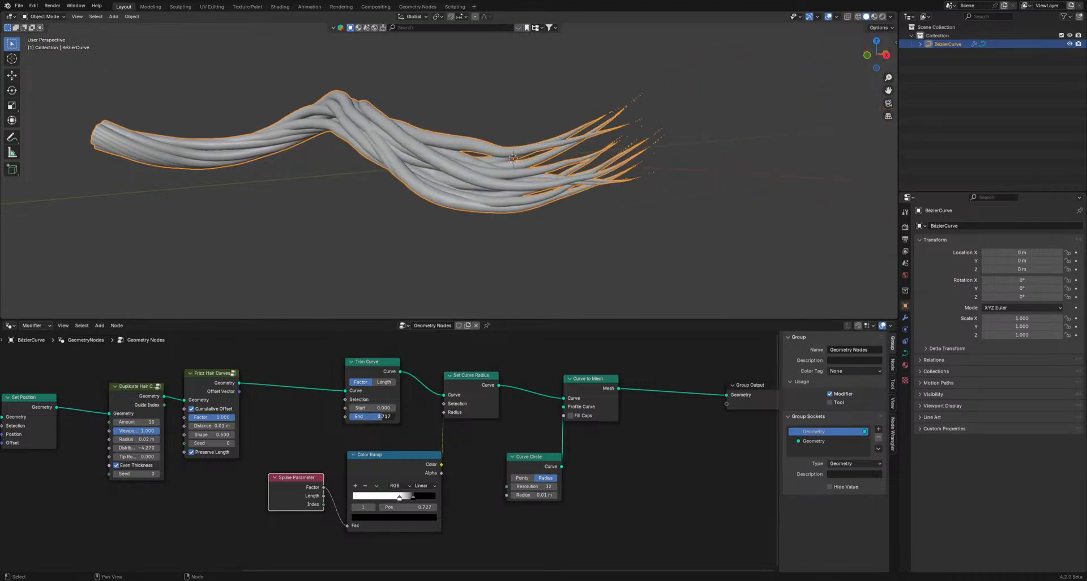
- Move Spline Parameter closer to the Color Ramp, and set the ramp's white stop to 0.164 and black stop to 0.827
scroll(303, 455, up, 5)
middle_drag(272, 483, 396, 406)
drag(361, 420, 277, 449)
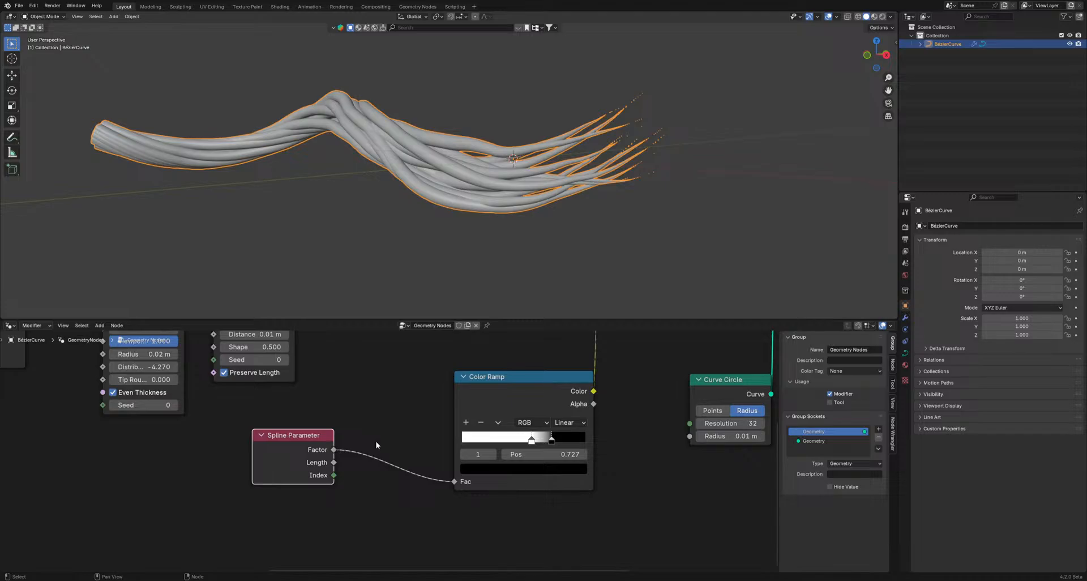
drag(314, 453, 346, 445)
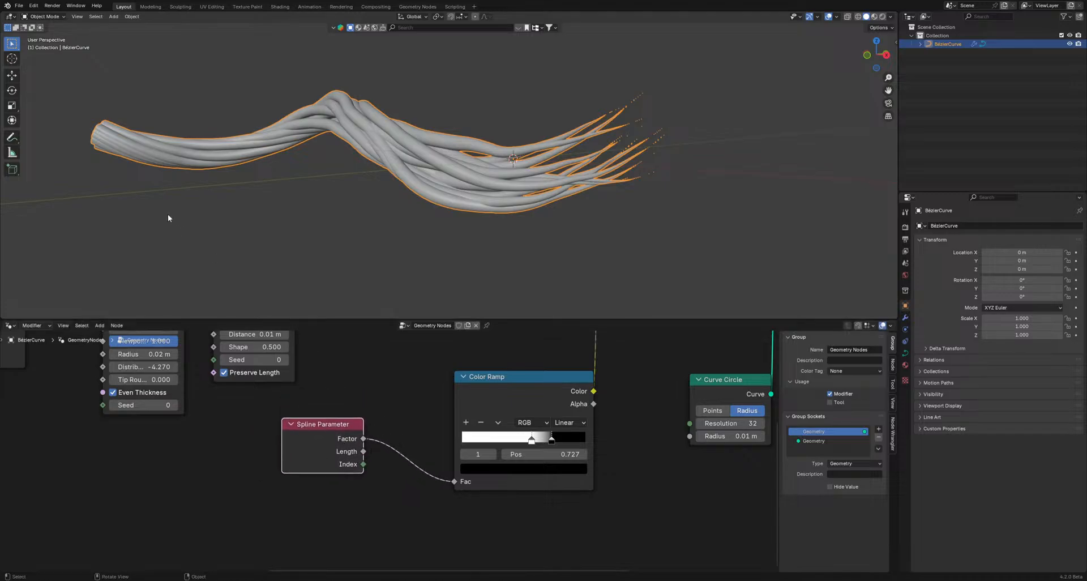
drag(531, 438, 479, 441)
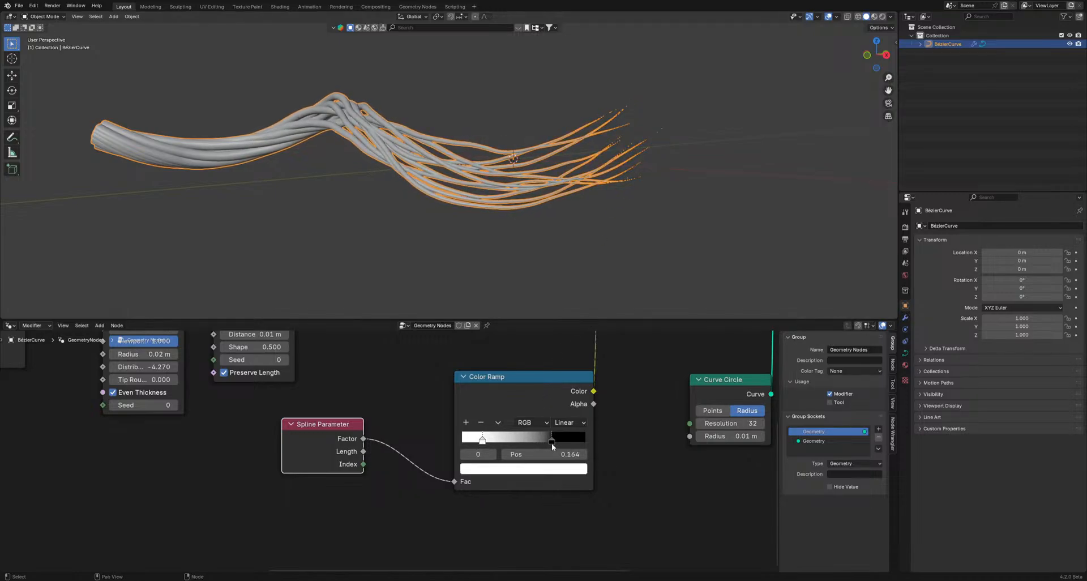
mouse_move(551, 441)
mouse_down()
mouse_move(583, 441)
mouse_move(565, 442)
mouse_up()
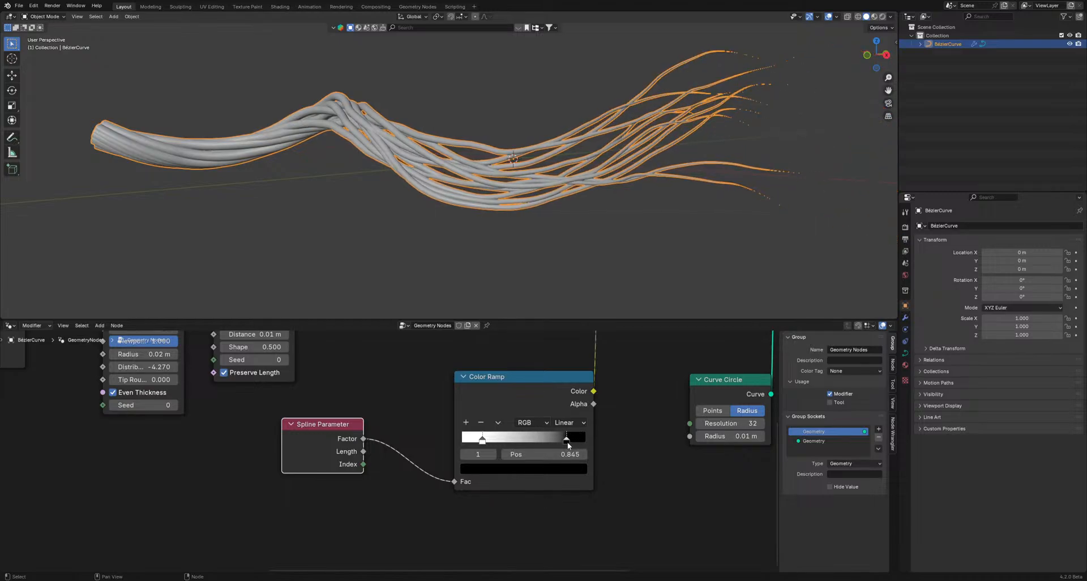
drag(334, 448, 379, 448)
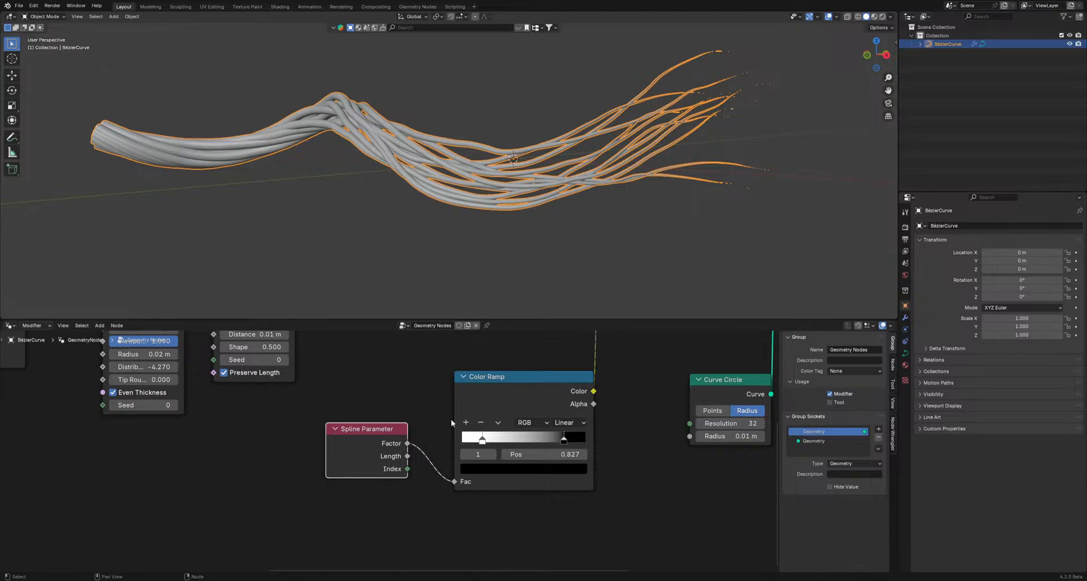
key(Home)
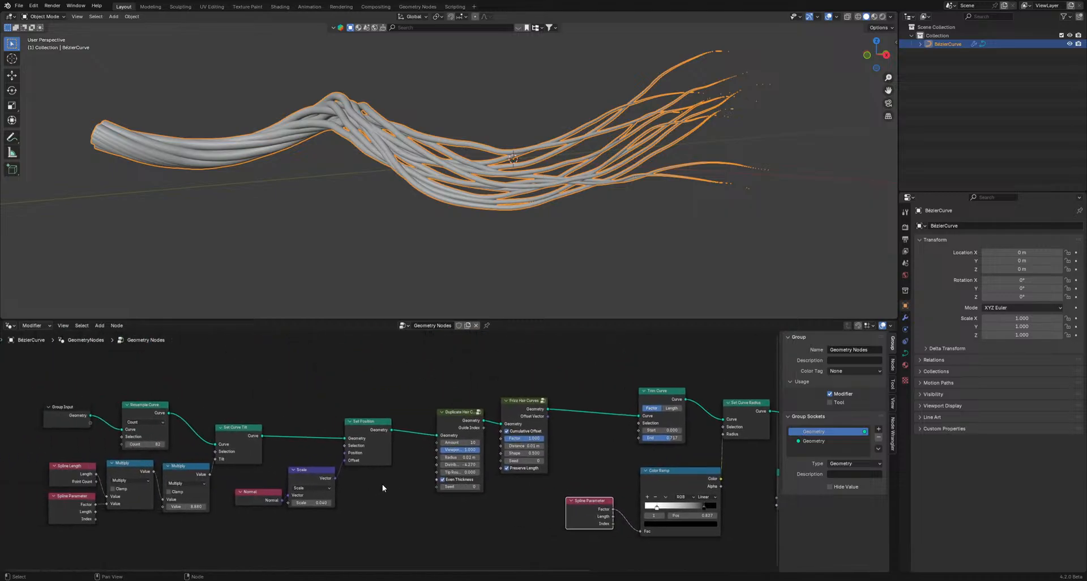
- Shorten the strands in two stages with Trim Curve's End, with the viewport overlays hidden, to test the tapering
middle_drag(568, 460, 406, 461)
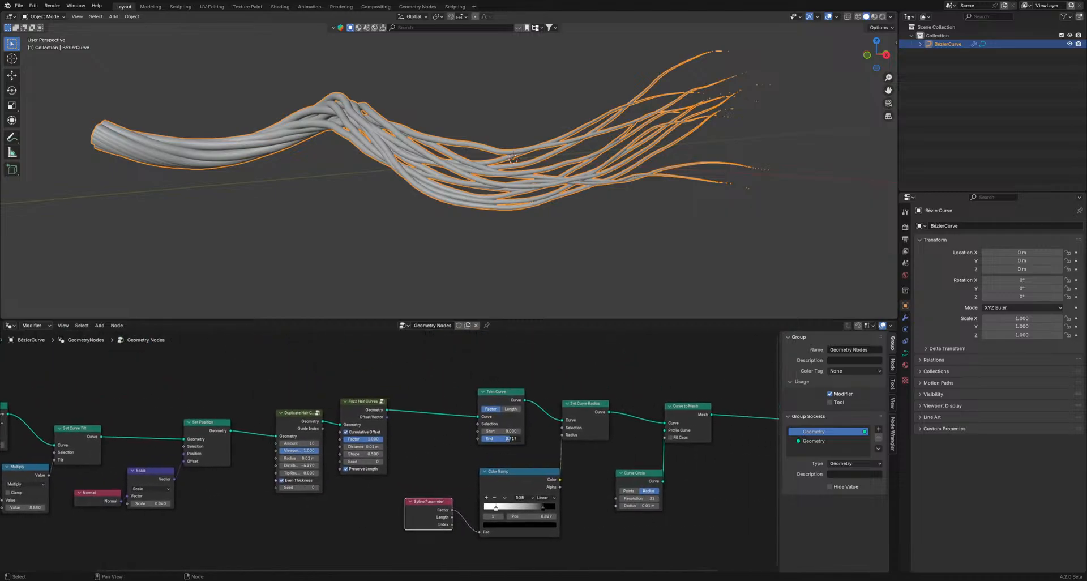
drag(510, 439, 475, 438)
scroll(276, 129, up, 3)
shift+middle_drag(270, 114, 776, 101)
click(827, 17)
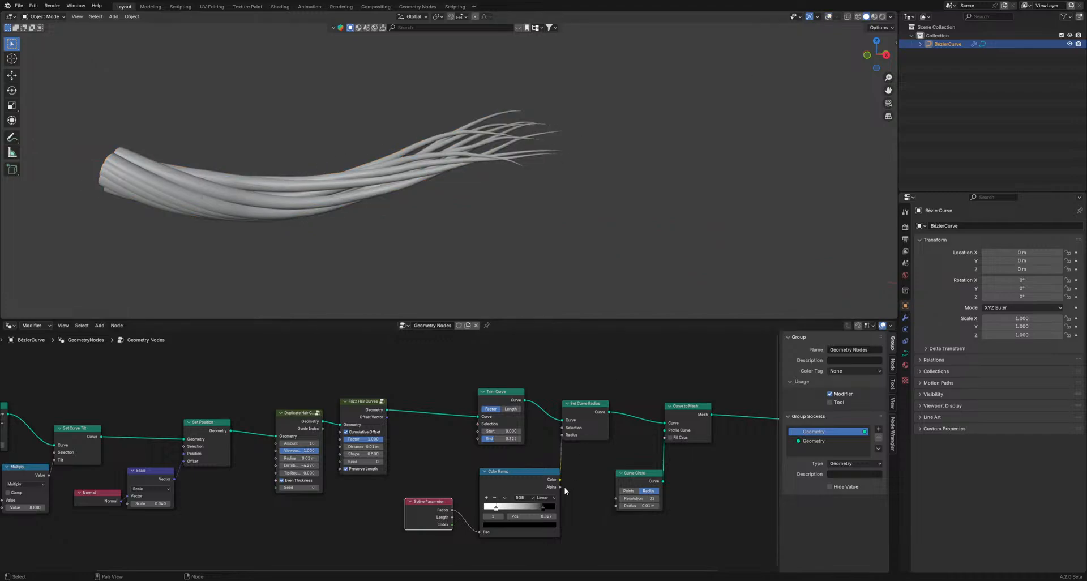
mouse_move(501, 439)
mouse_down()
mouse_move(489, 439)
mouse_move(533, 438)
mouse_move(494, 438)
mouse_up()
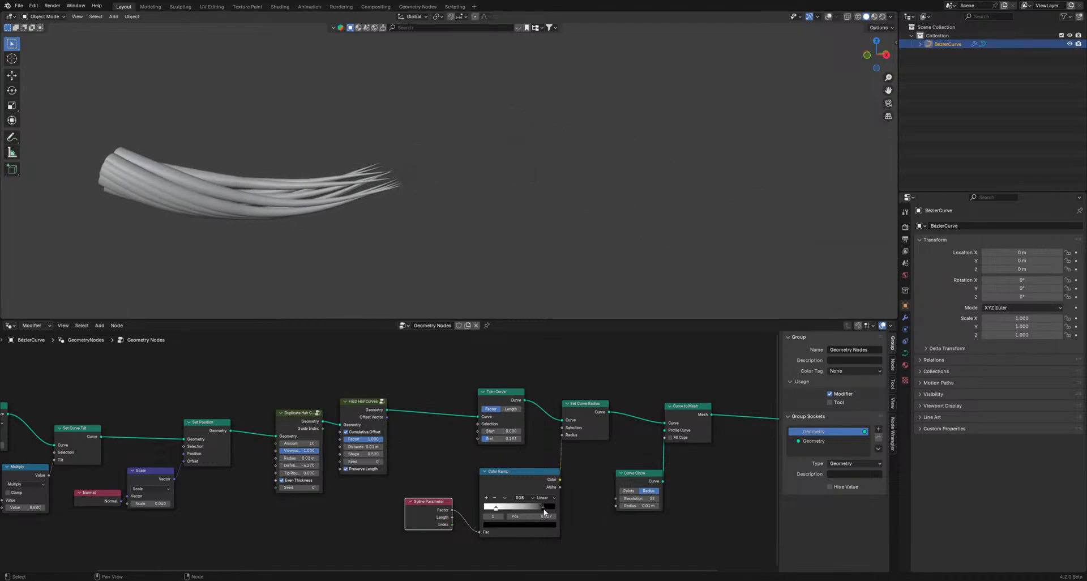
- Spread the Color Ramp's stops to its ends, with black at 1.000 and white at 0.000
drag(544, 512, 559, 513)
scroll(535, 220, down, 3)
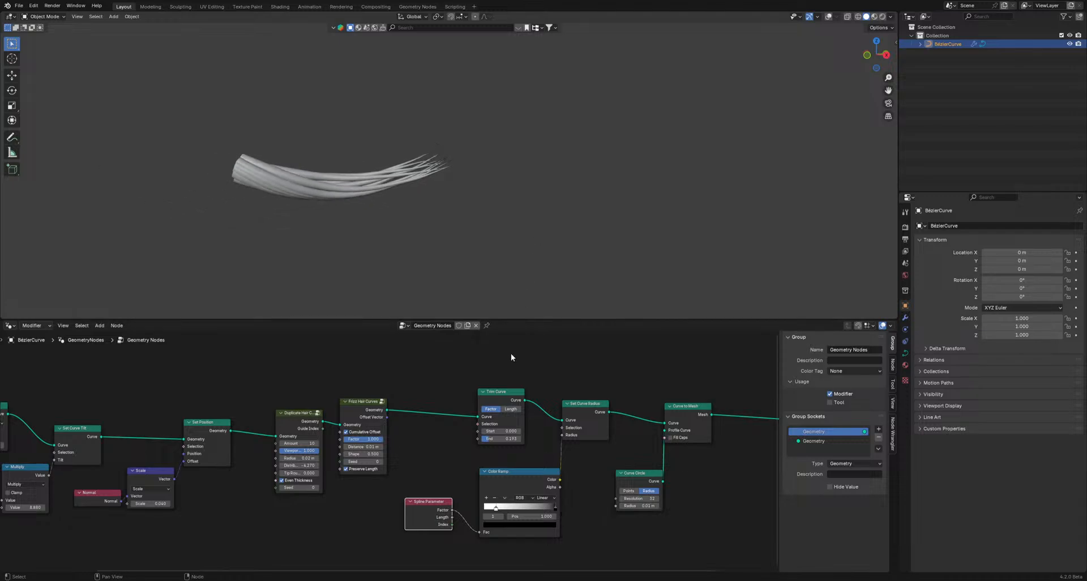
shift+middle_drag(451, 191, 448, 227)
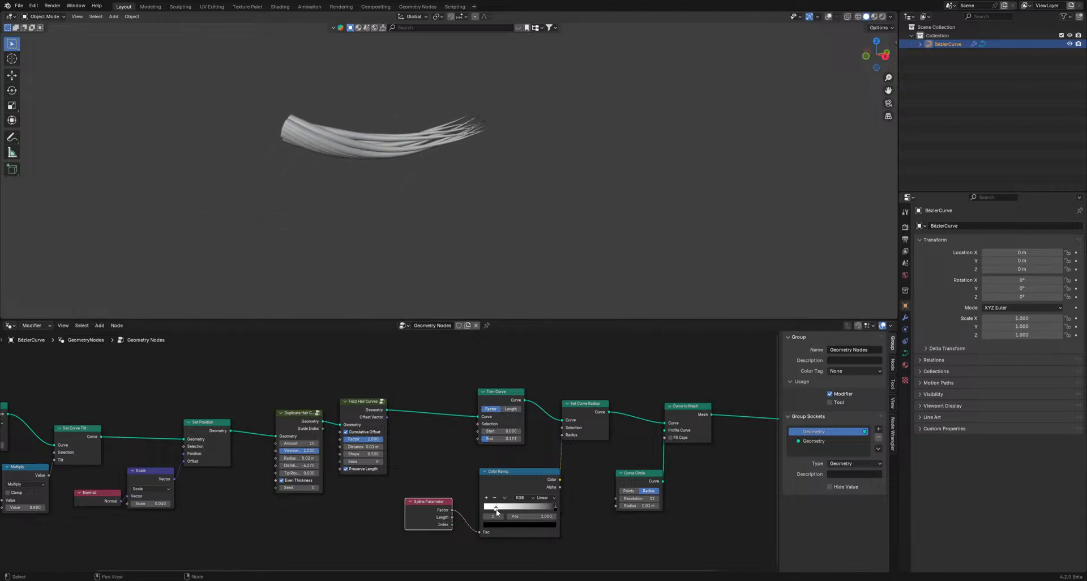
drag(496, 511, 486, 507)
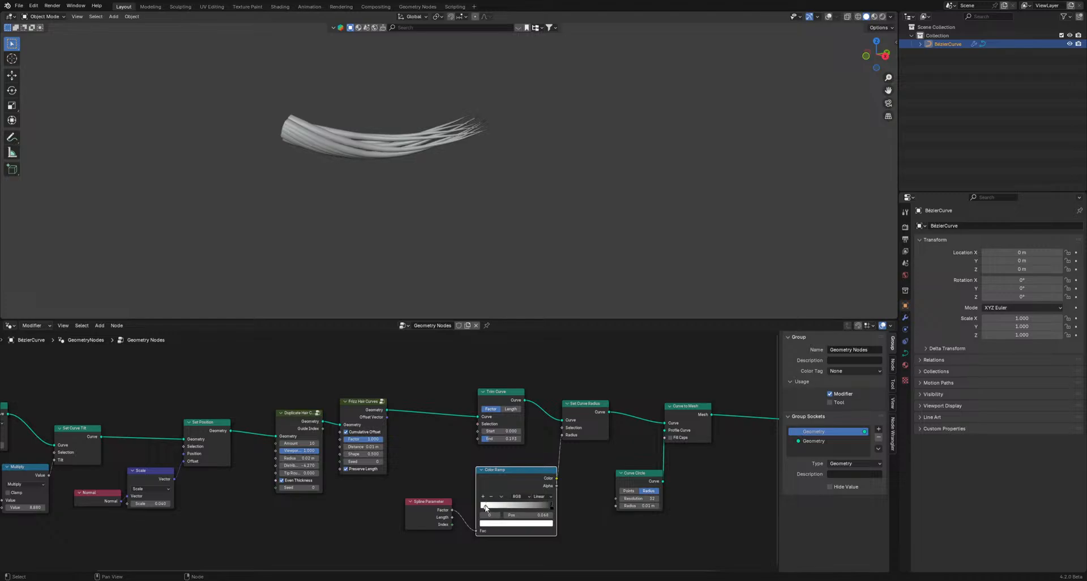
scroll(401, 180, up, 2)
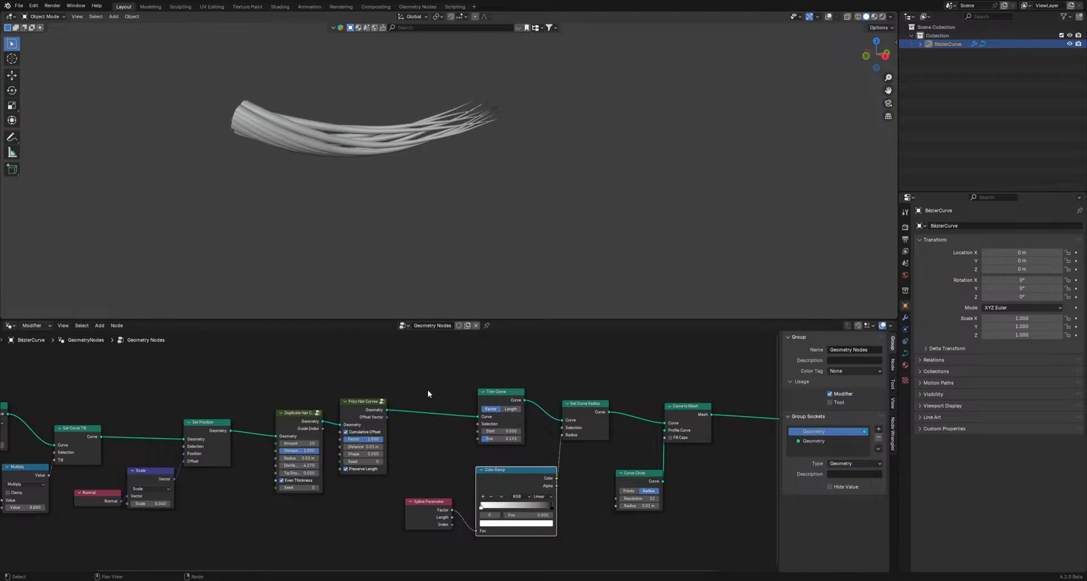
- Extend the strands to full length by setting Trim Curve's End to 1.000, and inspect the taper
drag(489, 438, 525, 436)
scroll(556, 126, down, 6)
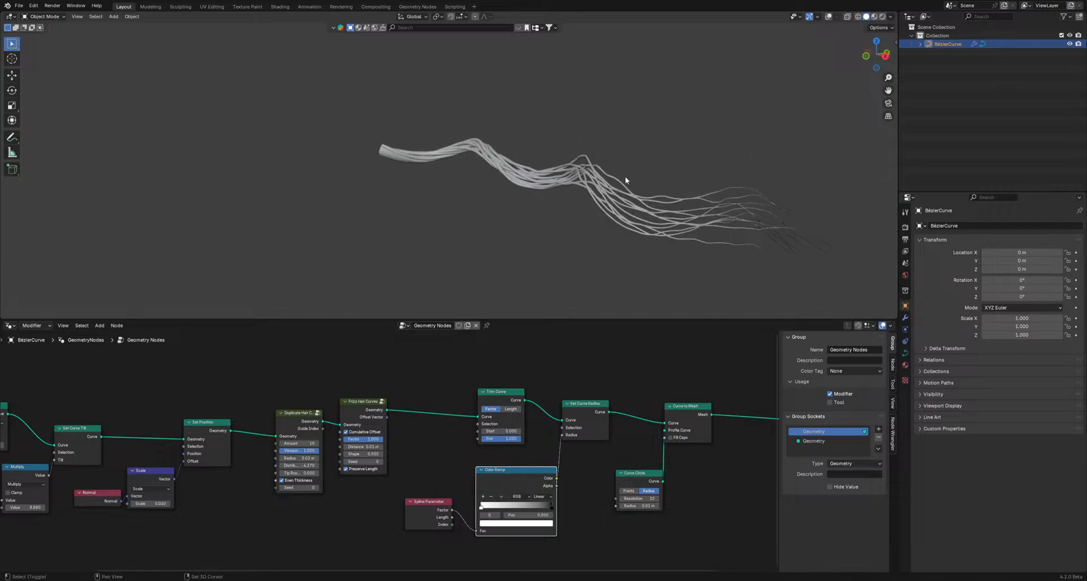
shift+middle_drag(625, 176, 515, 169)
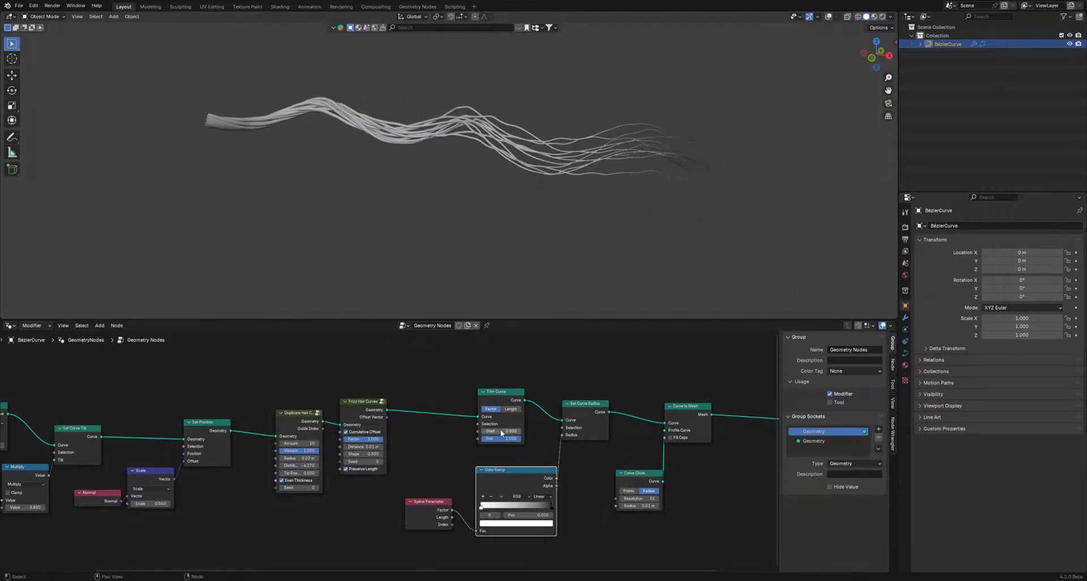
mouse_move(517, 440)
mouse_down()
mouse_move(491, 440)
mouse_move(518, 439)
mouse_up()
scroll(444, 138, up, 4)
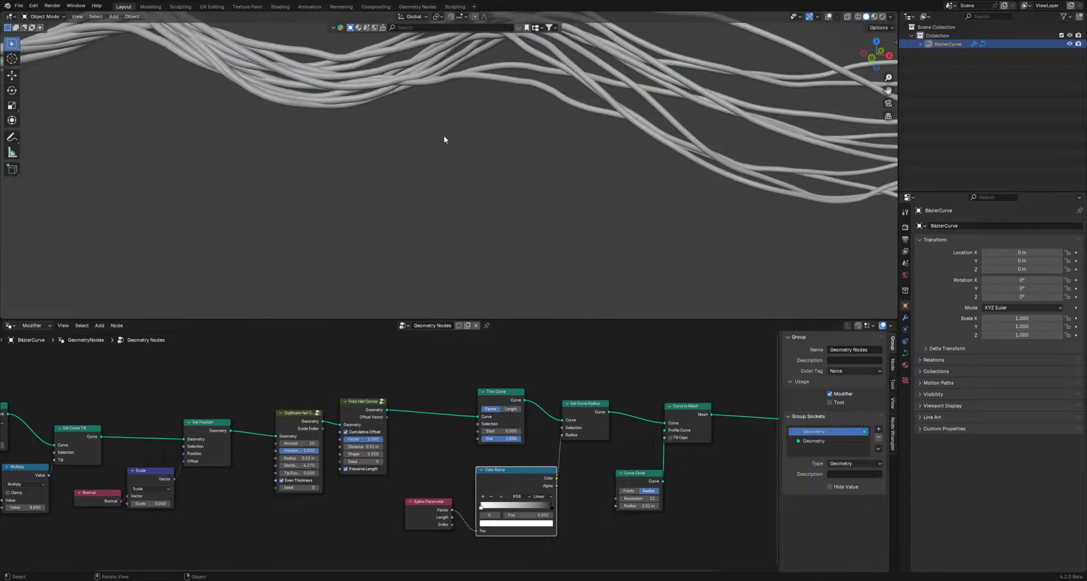
scroll(444, 138, down, 2)
shift+middle_drag(444, 138, 434, 189)
scroll(512, 458, down, 5)
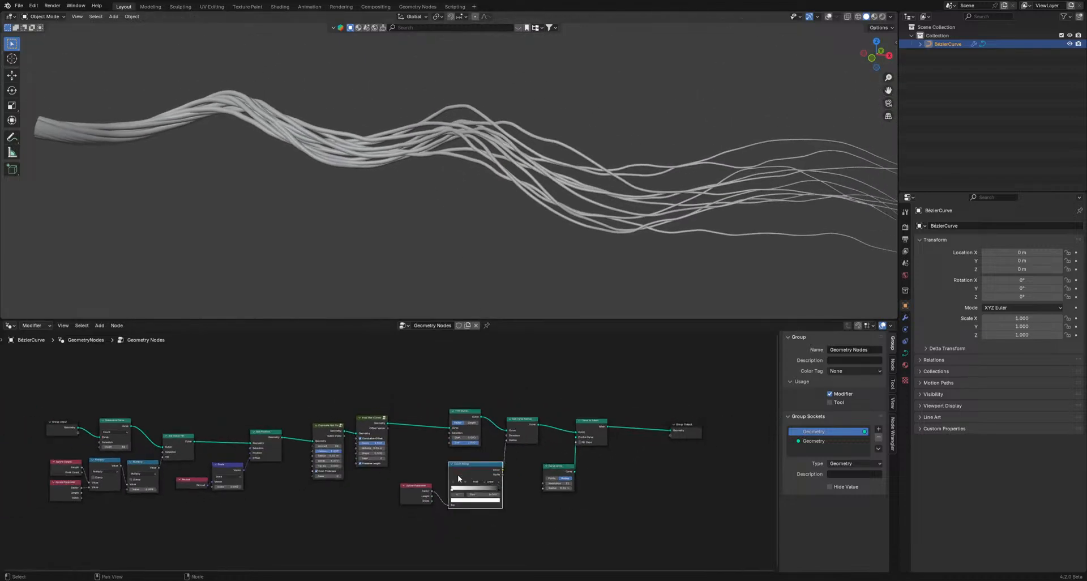
- Move Spline Parameter and Color Ramp lower and Set Curve Radius slightly up, then show the overlays again and deselect the curve
drag(402, 462, 458, 504)
drag(485, 471, 437, 503)
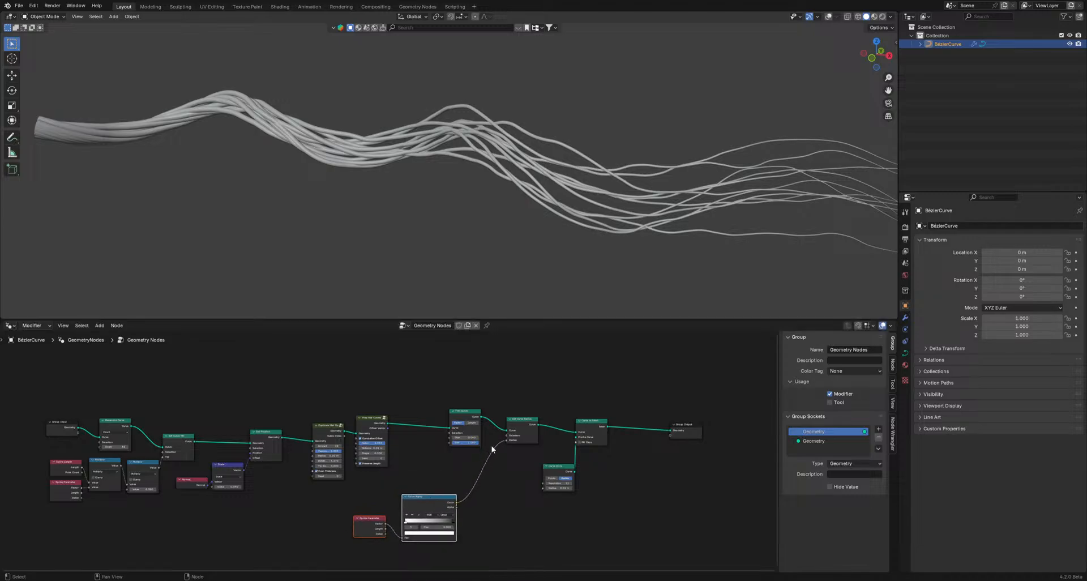
drag(528, 429, 531, 420)
scroll(470, 141, down, 4)
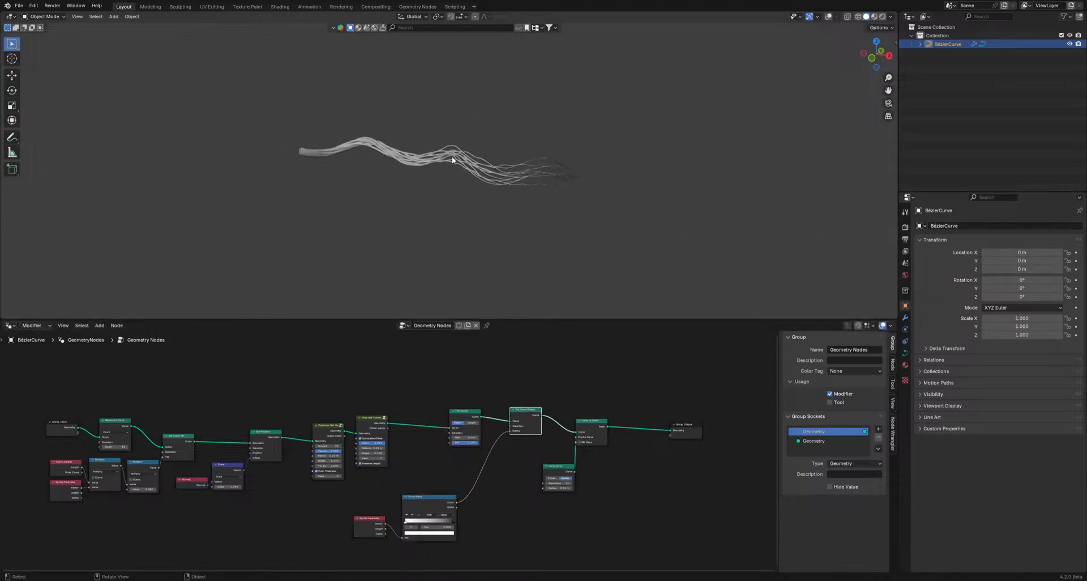
middle_drag(471, 143, 475, 164)
scroll(475, 164, up, 4)
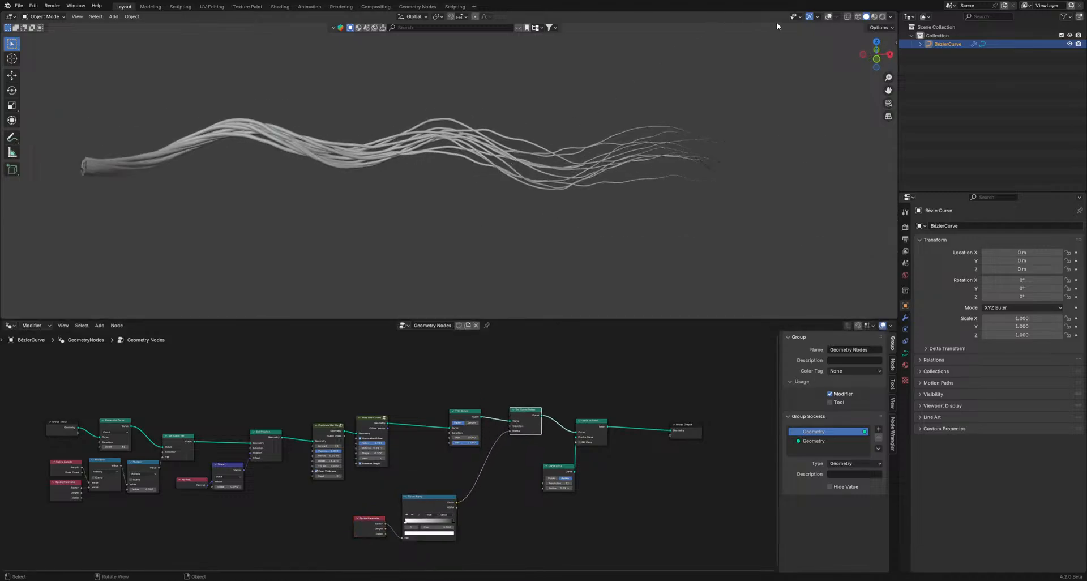
click(829, 17)
click(423, 210)
middle_drag(423, 211, 445, 243)
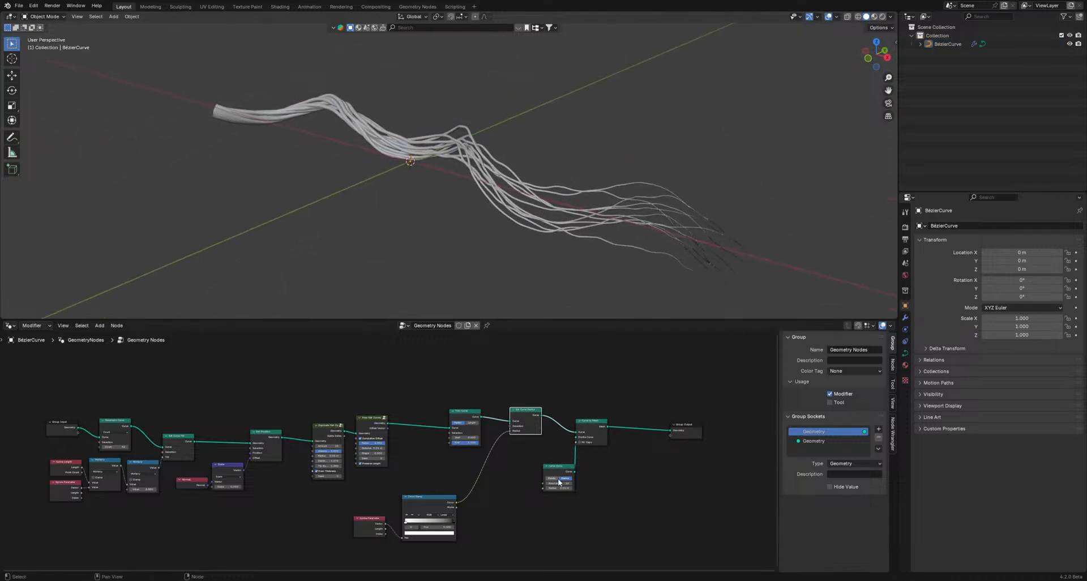
- Spread out Curve Circle, Curve to Mesh, Color Ramp and Spline Parameter so the node tree has more room
drag(558, 482, 506, 499)
drag(593, 430, 639, 425)
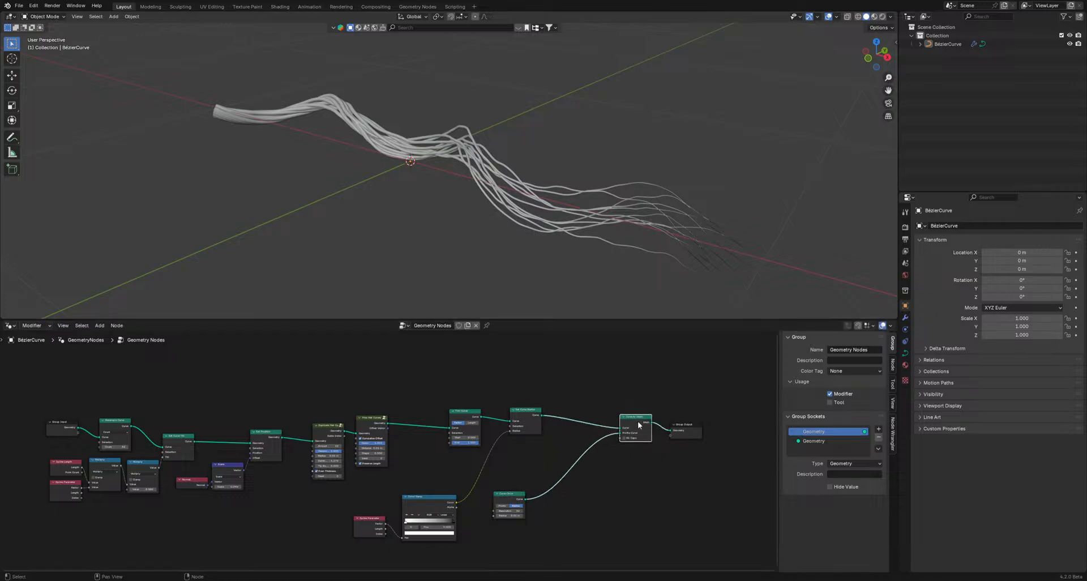
drag(502, 499, 524, 519)
drag(430, 498, 449, 484)
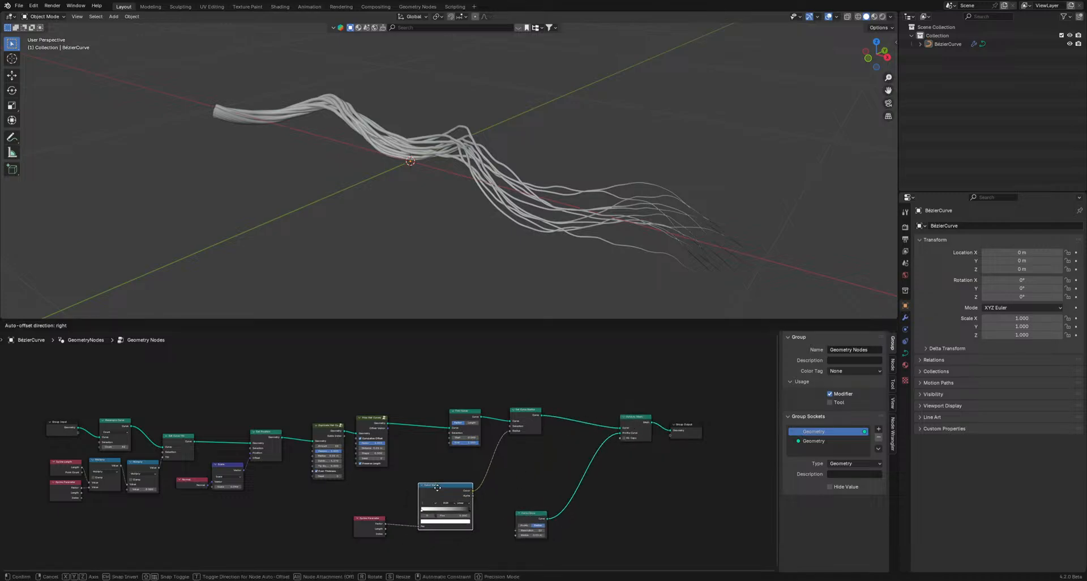
drag(372, 526, 318, 520)
drag(447, 483, 411, 490)
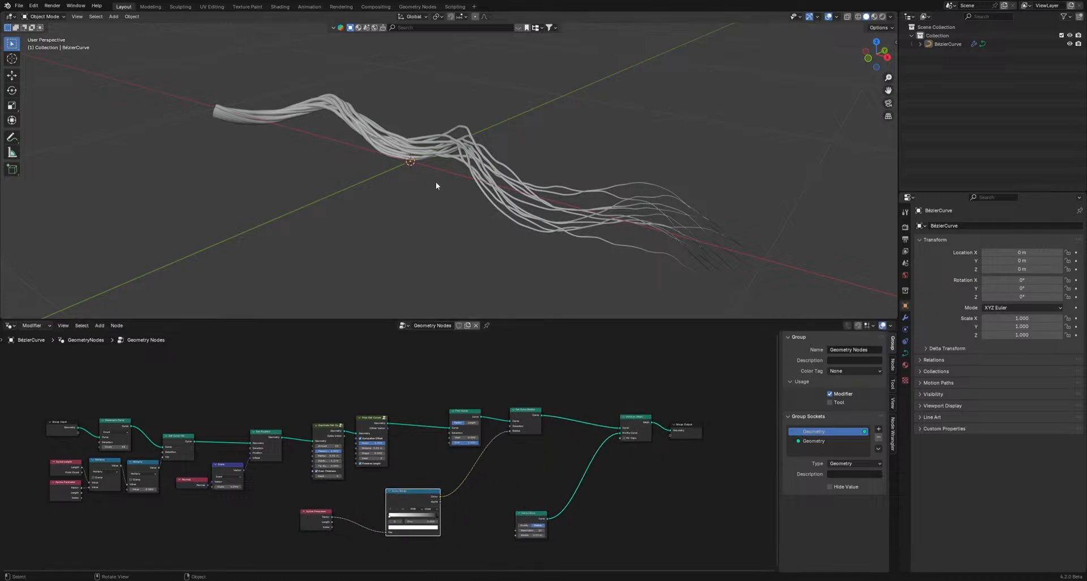
- Try a higher Distance on Frizz Hair Curves for stronger strand distortion, and undo it
scroll(434, 183, down, 3)
middle_drag(487, 201, 543, 205)
scroll(366, 455, up, 3)
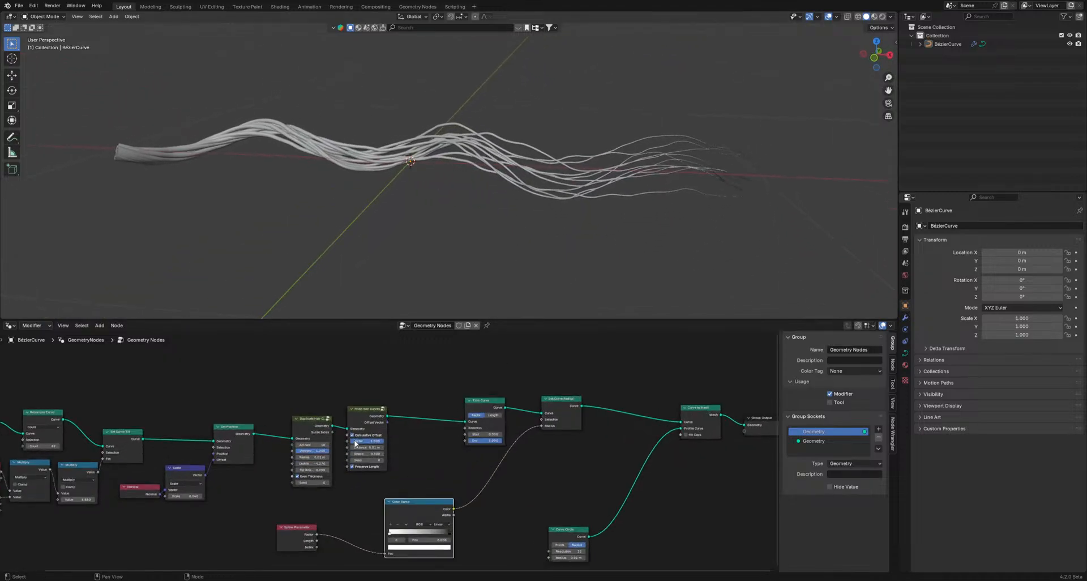
shift+drag(367, 447, 390, 447)
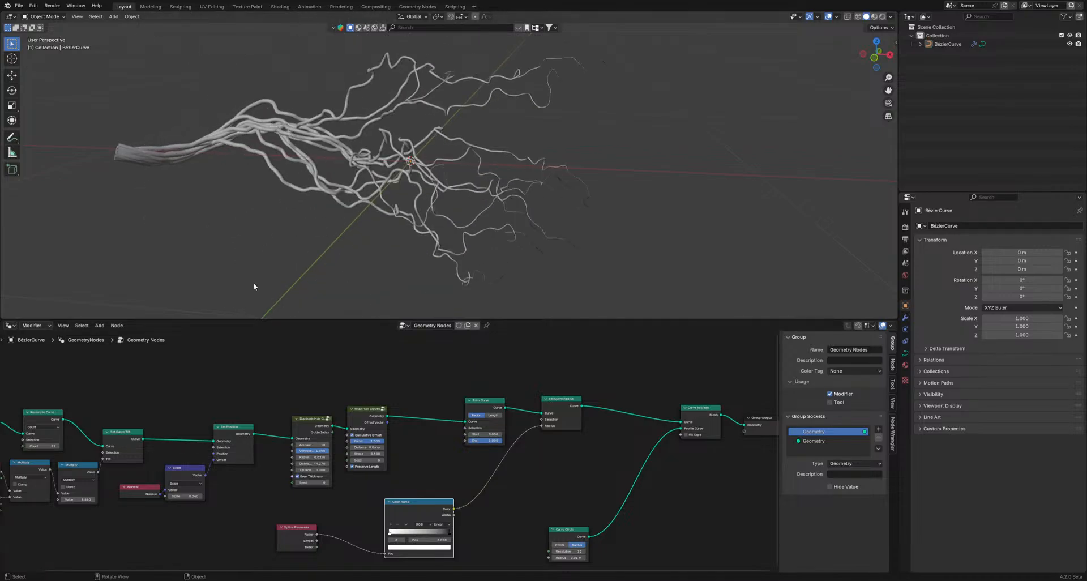
mouse_move(301, 527)
mouse_down()
mouse_move(269, 532)
mouse_move(306, 516)
mouse_up()
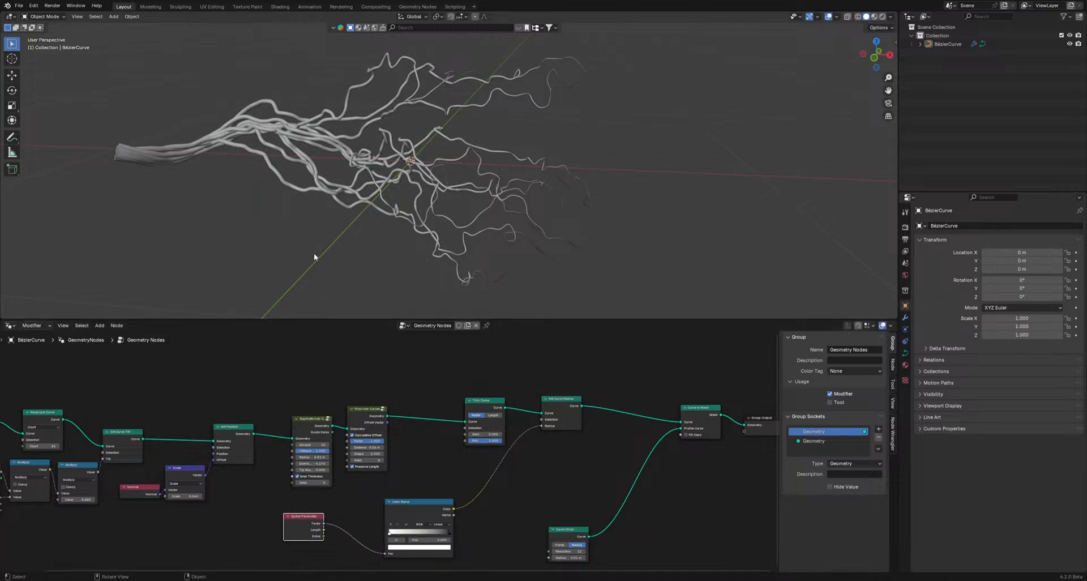
key(ctrl+z)
key(ctrl+z)
key(ctrl+z)
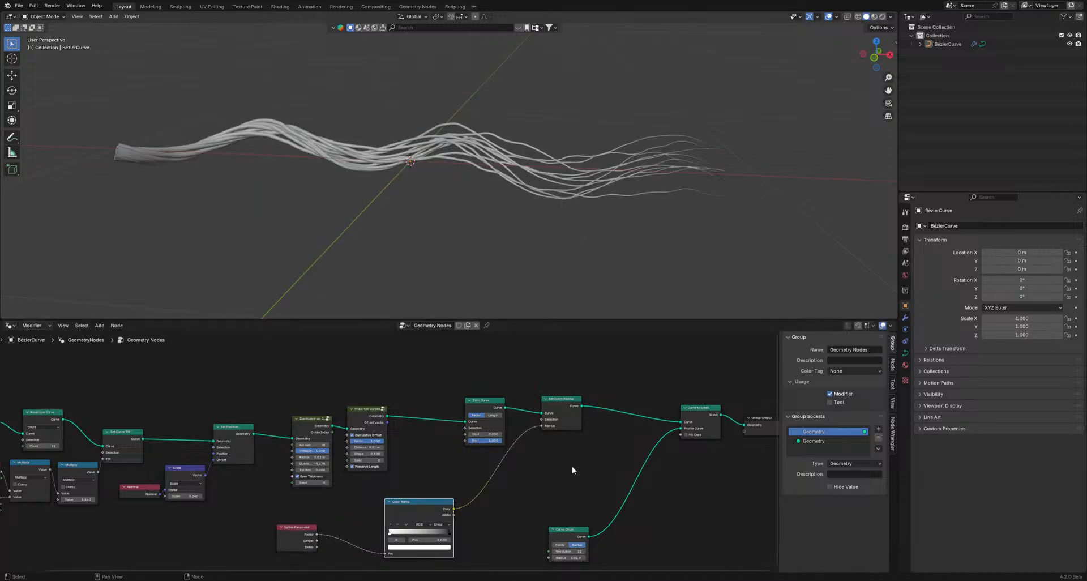
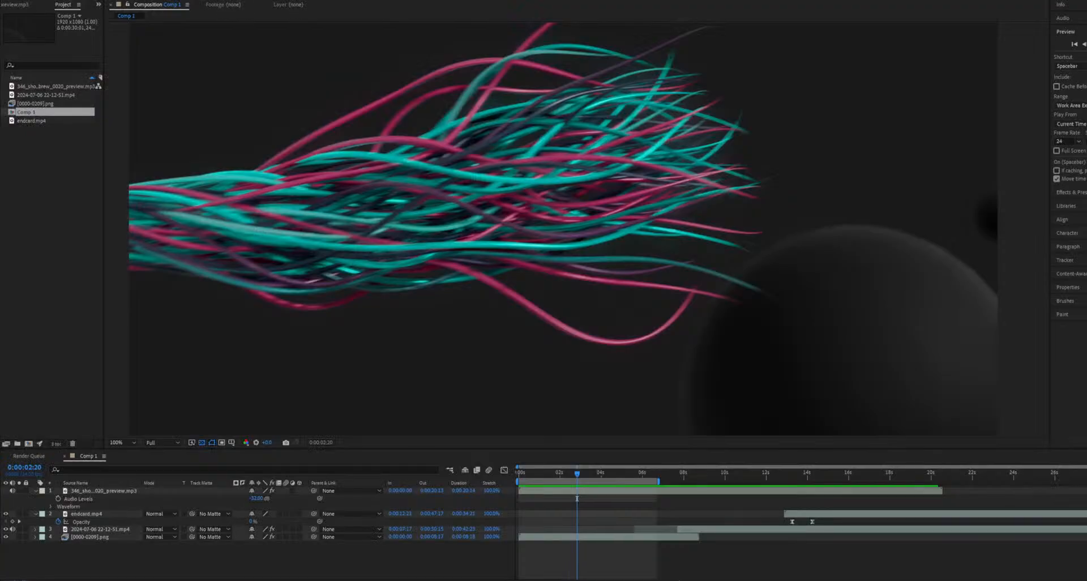
- Switch to After Effects and scrub Comp 1 around 0:00:04:01 to examine how the reference strands twist and fray
click(602, 475)
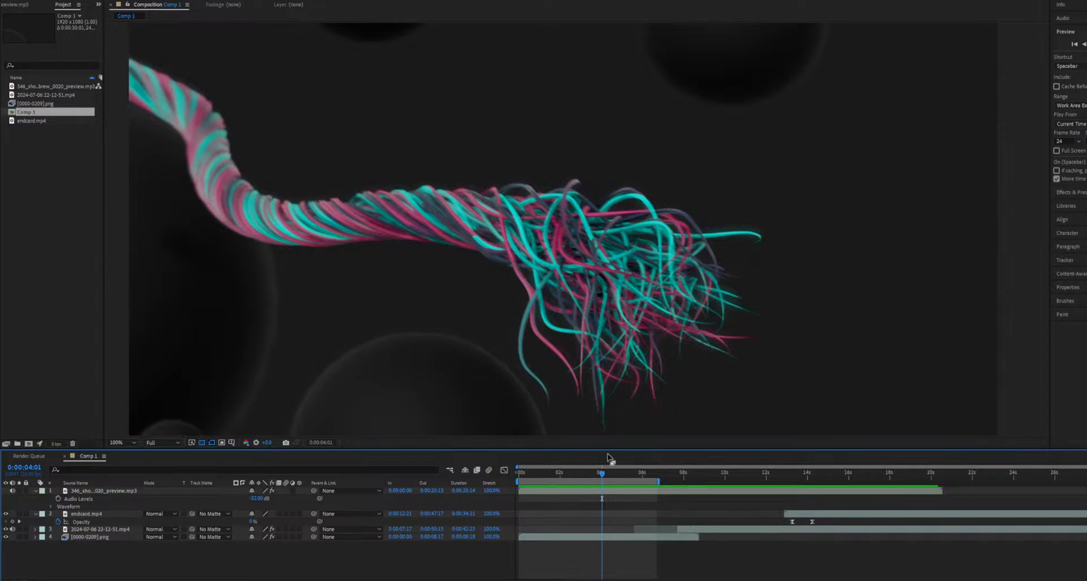
mouse_move(602, 473)
mouse_down()
mouse_move(583, 475)
mouse_move(635, 480)
mouse_move(589, 482)
mouse_move(598, 480)
mouse_up()
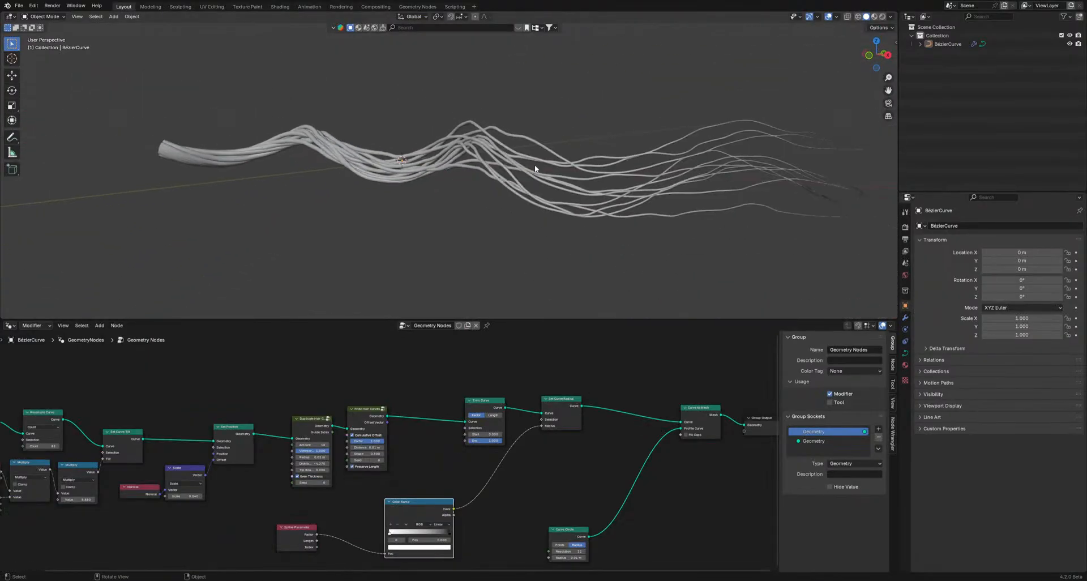
- Back in Blender, move Spline Parameter and Color Ramp lower, and shift Frizz Hair Curves away from Duplicate Hair Curves towards Trim Curve
middle_drag(616, 173, 643, 172)
drag(275, 501, 398, 547)
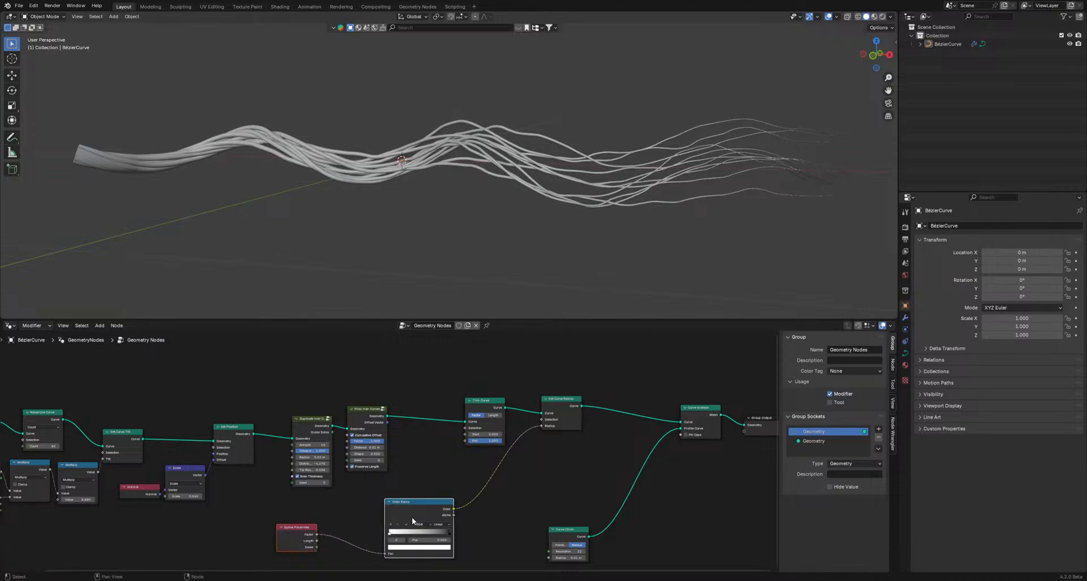
drag(414, 506, 490, 536)
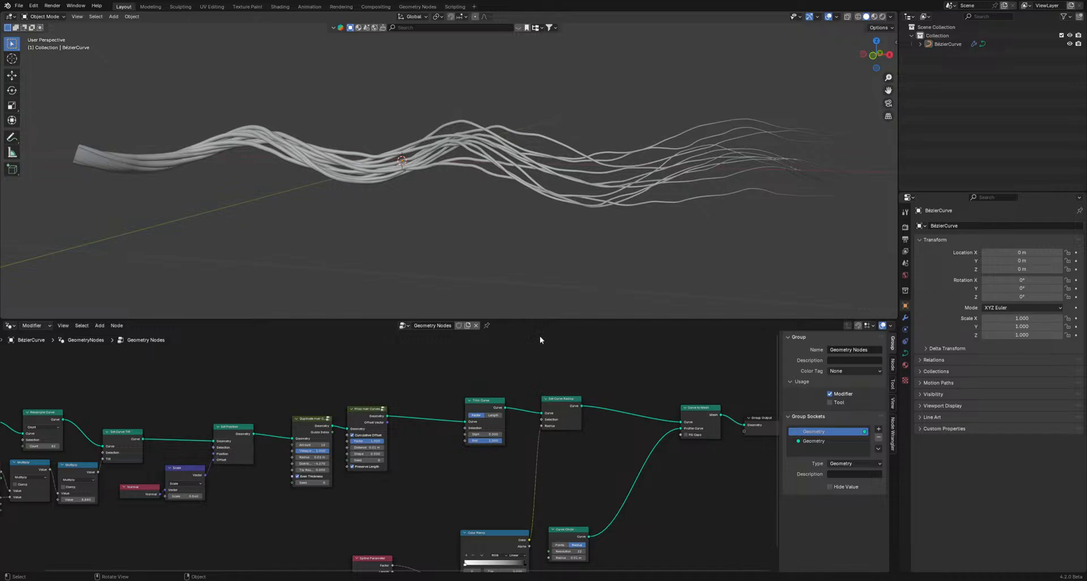
middle_drag(250, 507, 450, 417)
scroll(487, 399, up, 1)
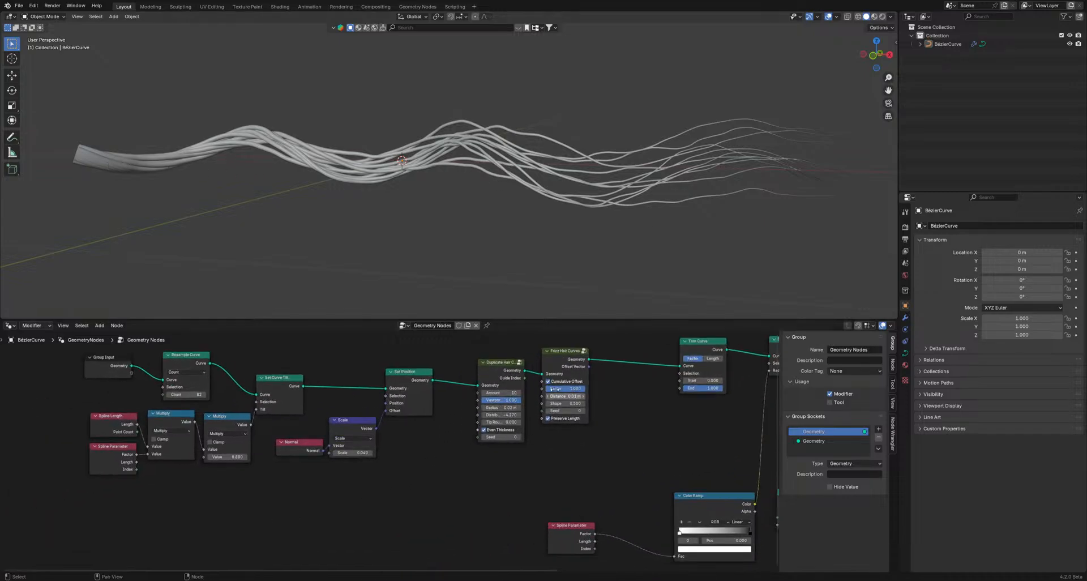
drag(562, 354, 618, 352)
middle_drag(674, 375, 490, 408)
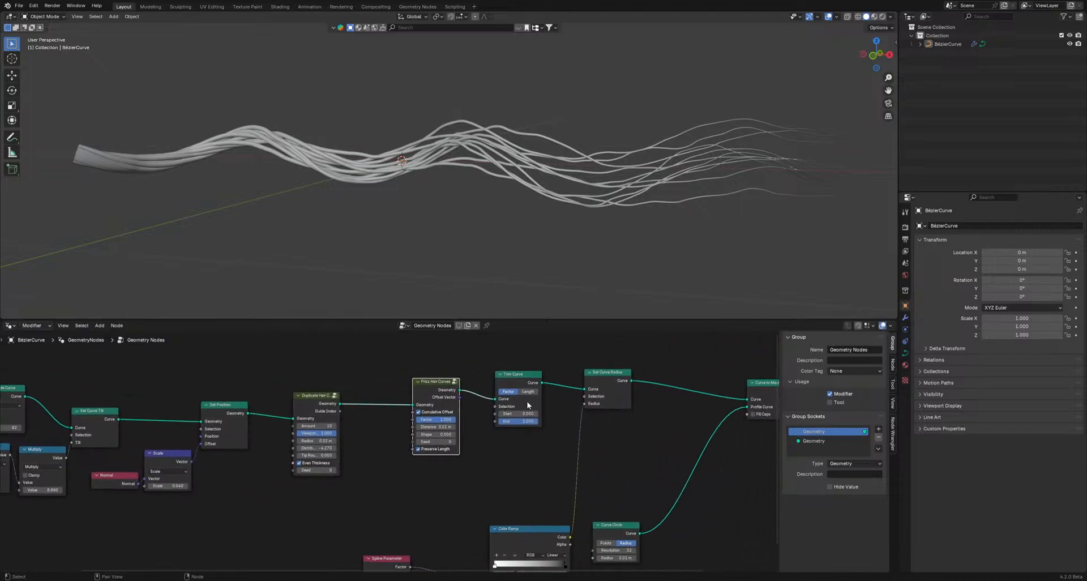
- Move Frizz Hair Curves closer to Duplicate Hair Curves, and raise Color Ramp and Spline Parameter to tidy the node tree
drag(433, 385, 404, 383)
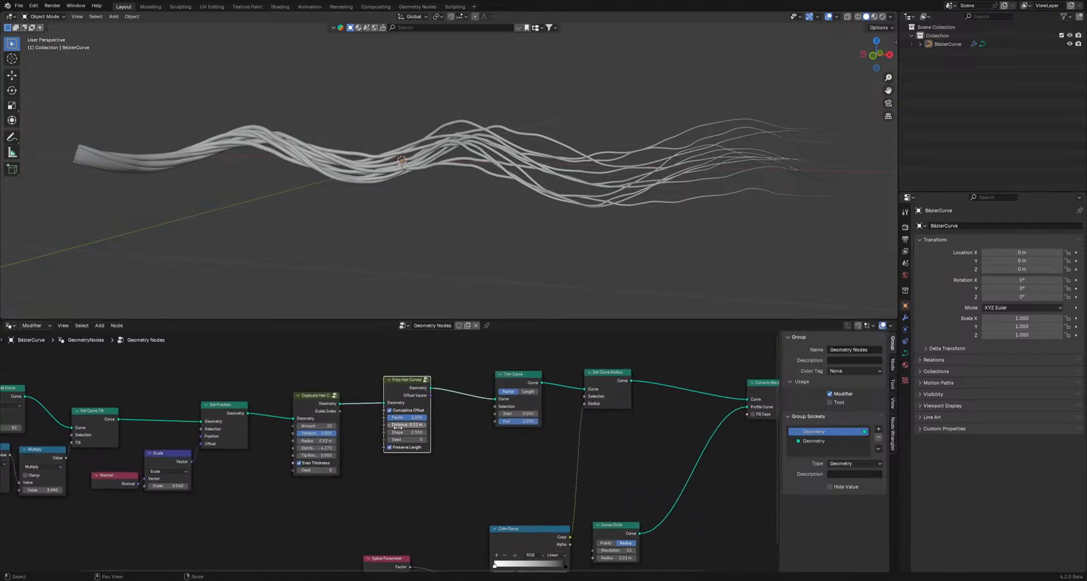
middle_drag(581, 443, 441, 425)
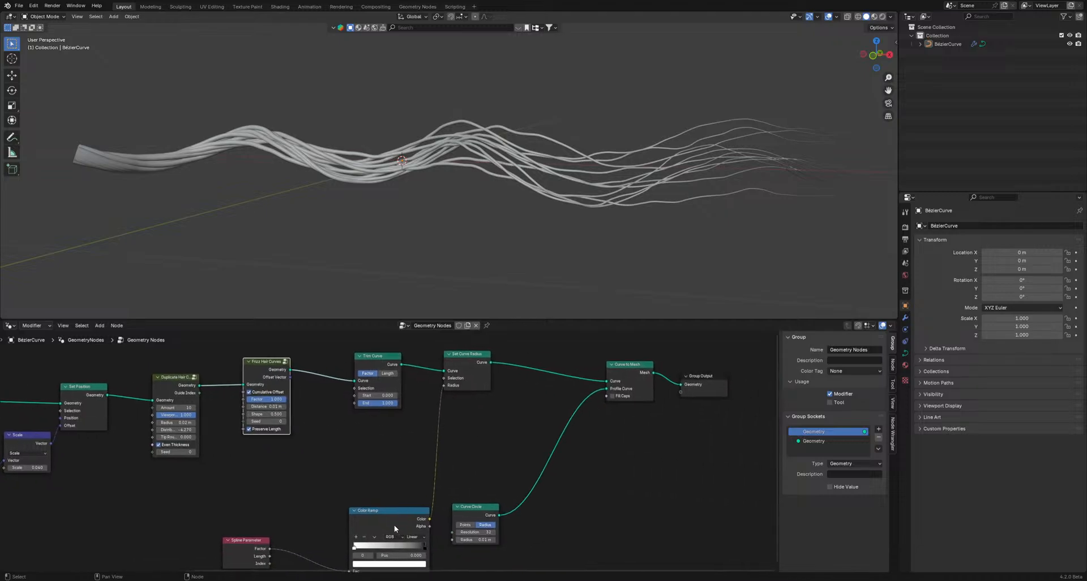
drag(395, 529, 358, 465)
drag(259, 549, 267, 514)
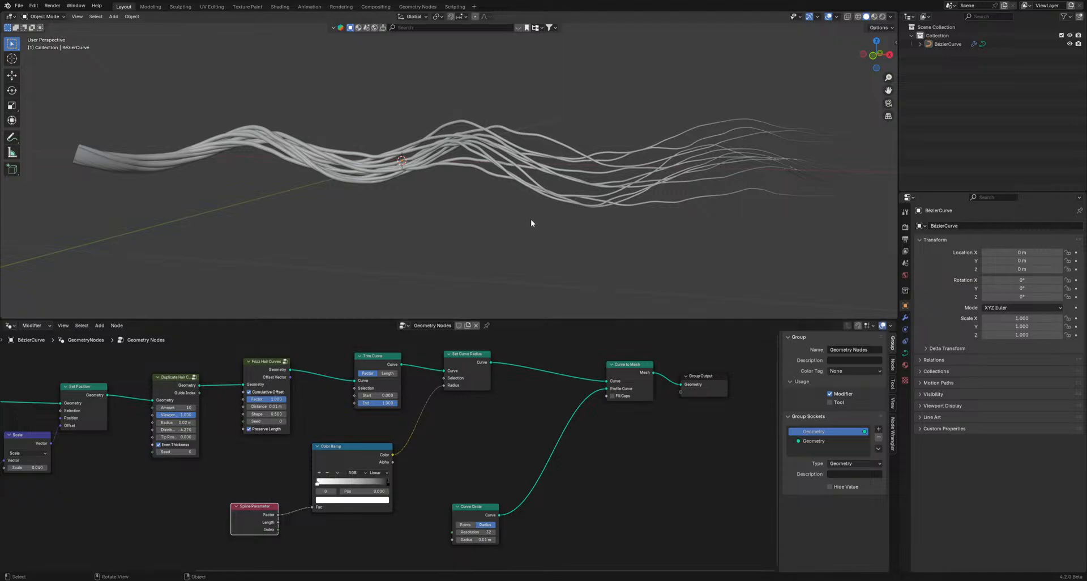
key(shift+a)
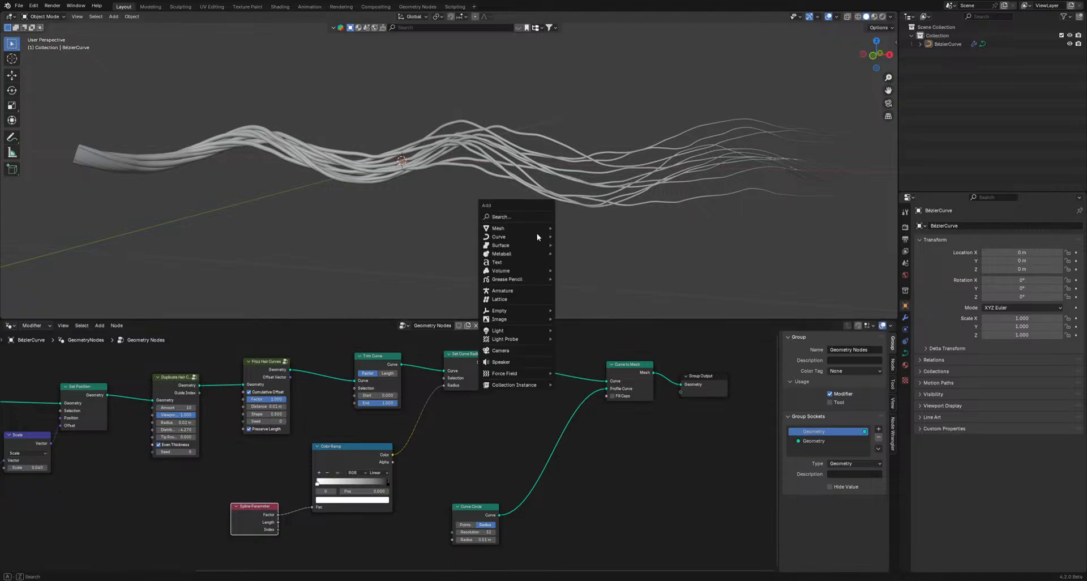
mouse_move(527, 227)
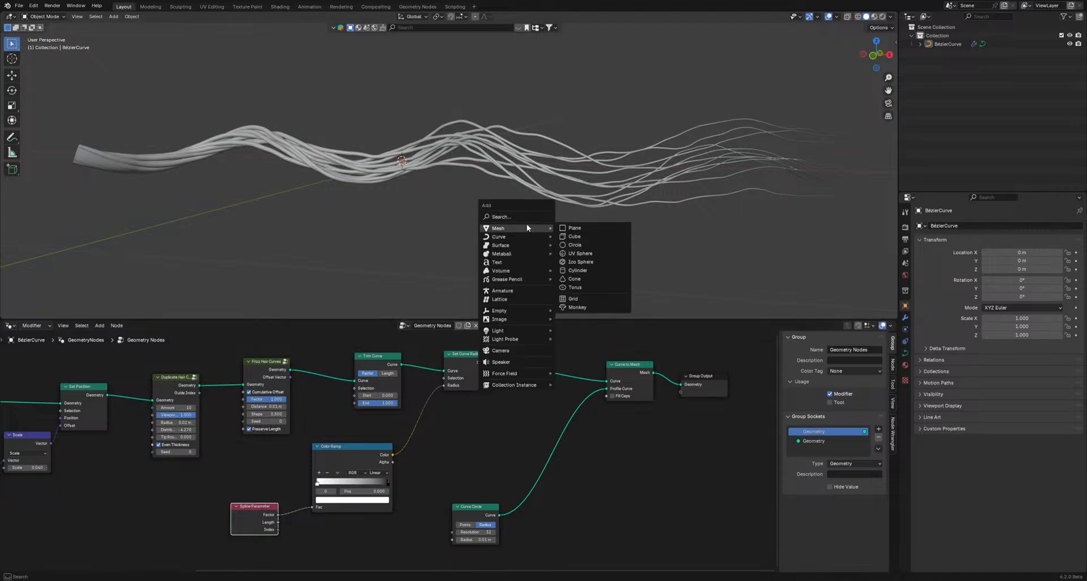
click(578, 253)
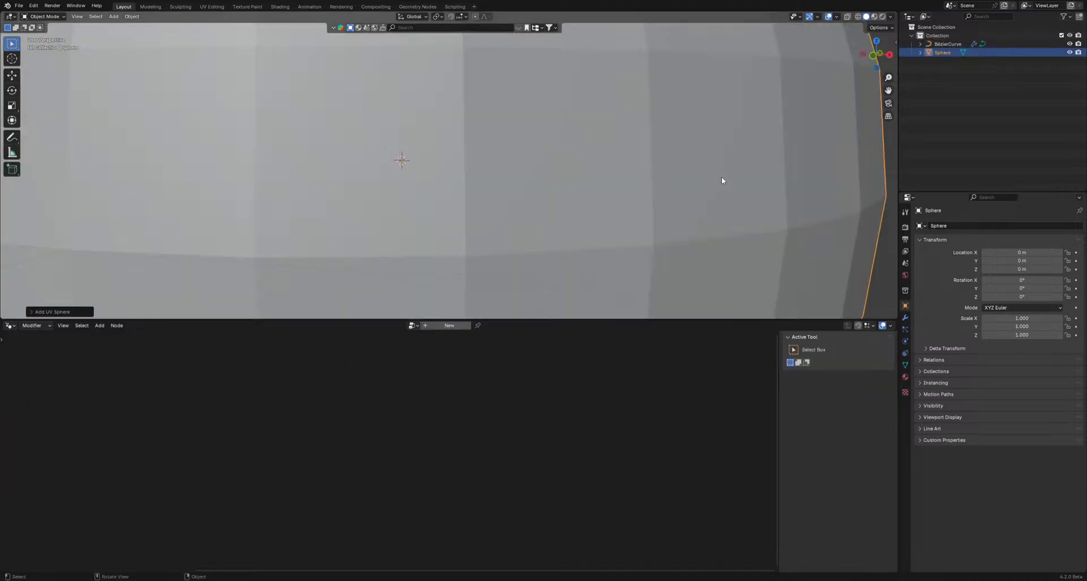
key(s)
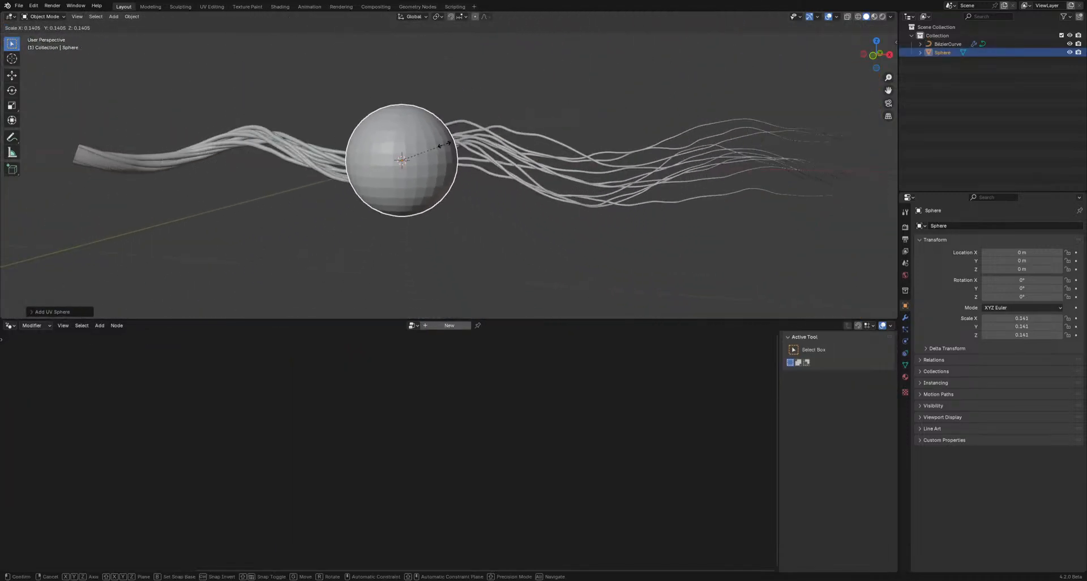
key(Escape)
key(ctrl+z)
- Add an Ico Sphere mesh with its Subdivisions set to 1
key(shift+a)
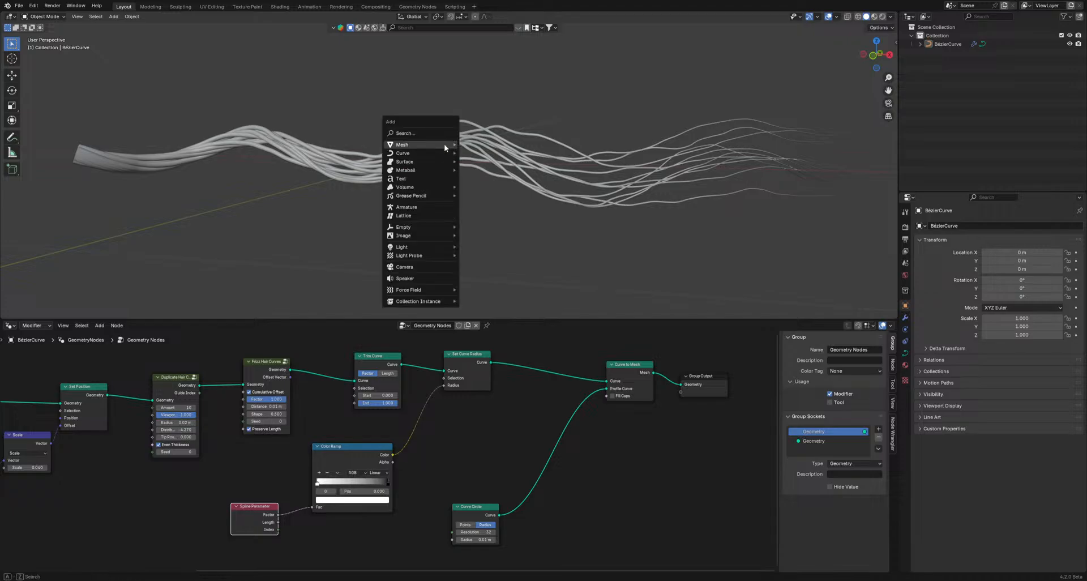
mouse_move(444, 144)
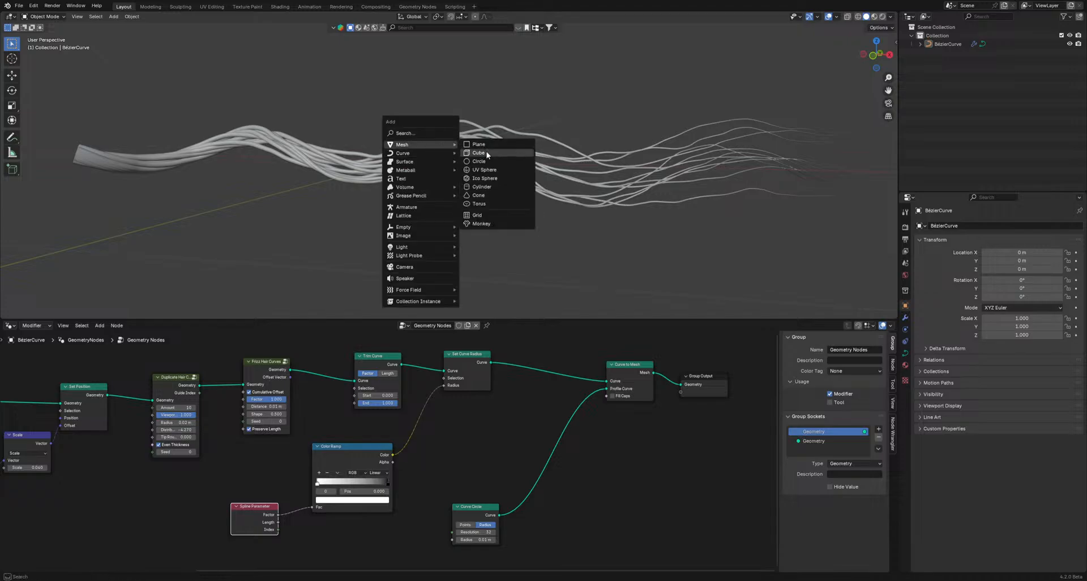
click(484, 179)
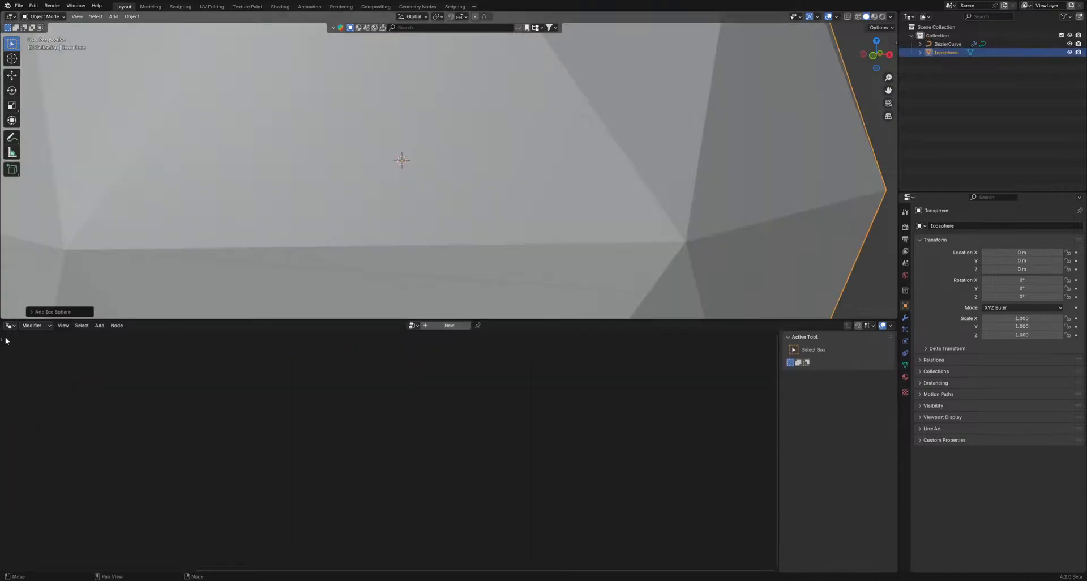
scroll(153, 177, down, 6)
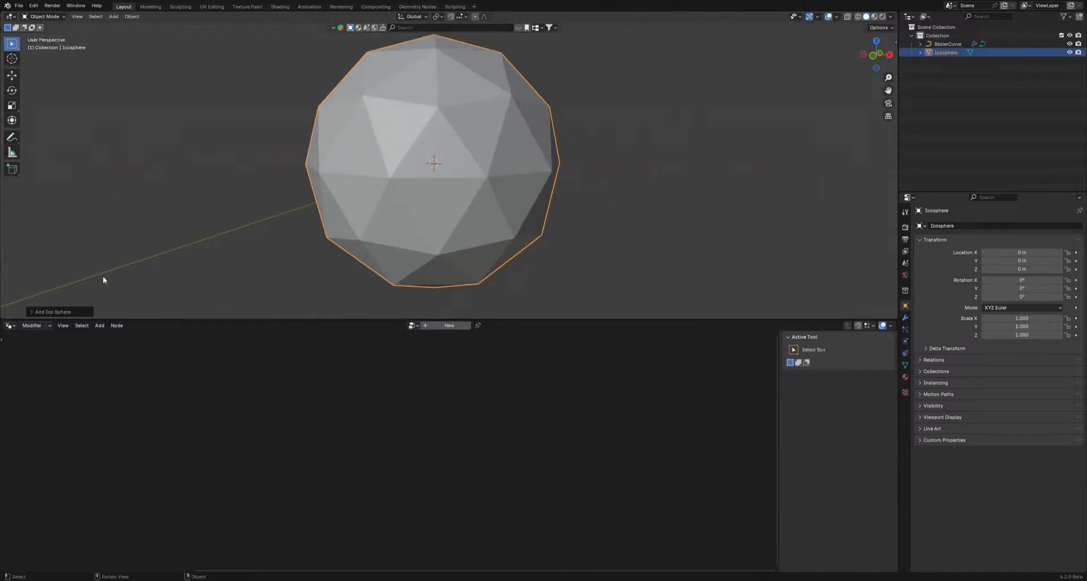
click(34, 312)
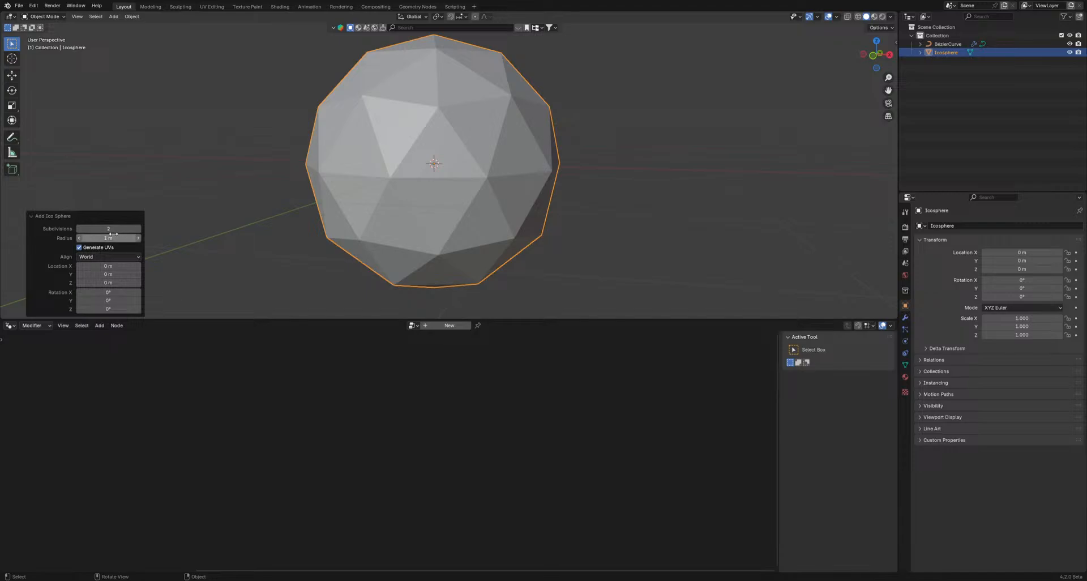
drag(114, 233, 976, 228)
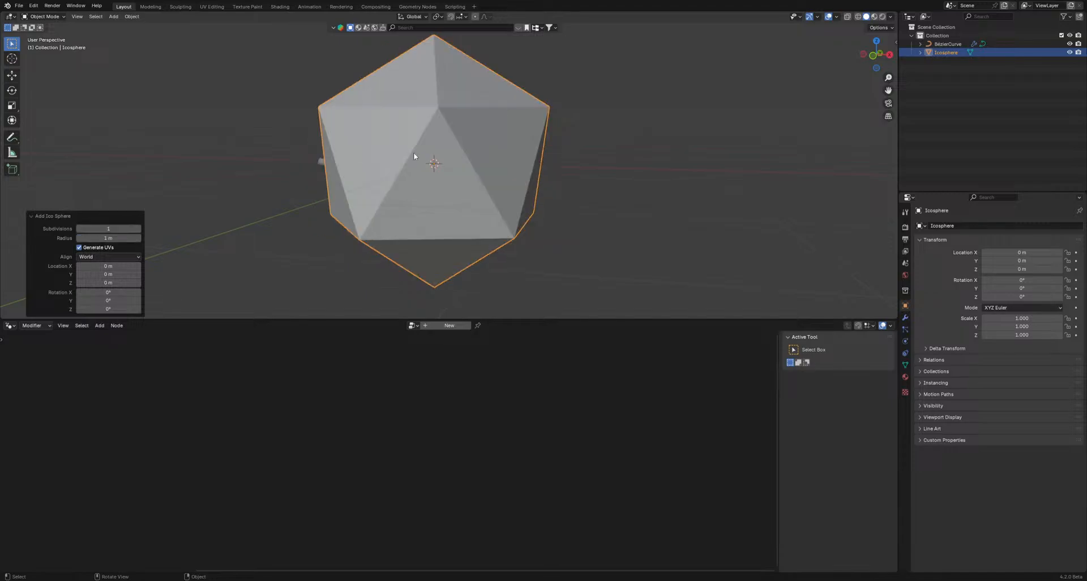
- Scale the ico sphere down uniformly to about 0.059 so it is small relative to the strands
middle_drag(413, 152, 500, 149)
scroll(500, 152, up, 2)
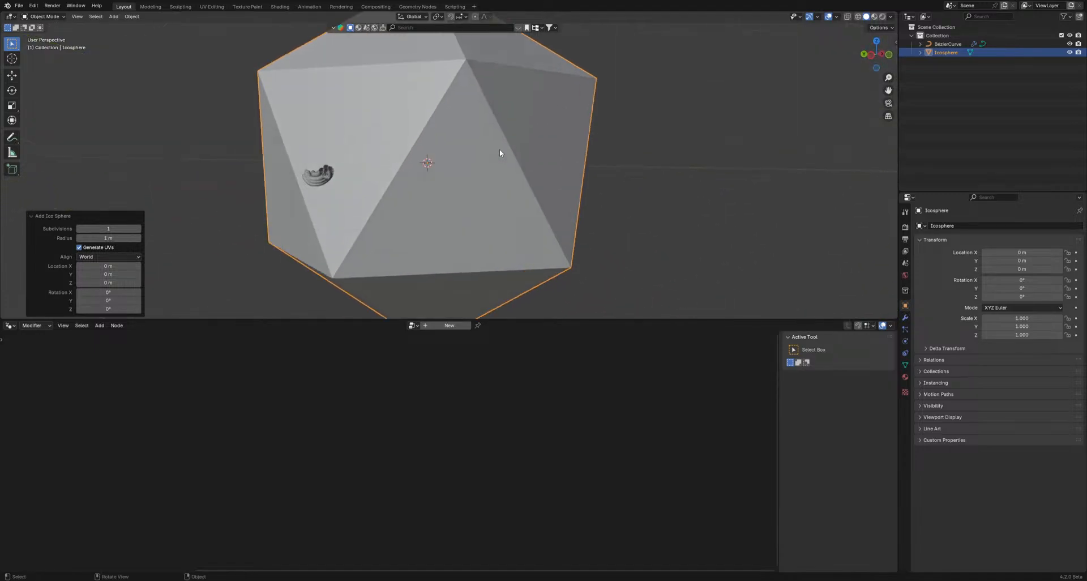
scroll(520, 154, up, 2)
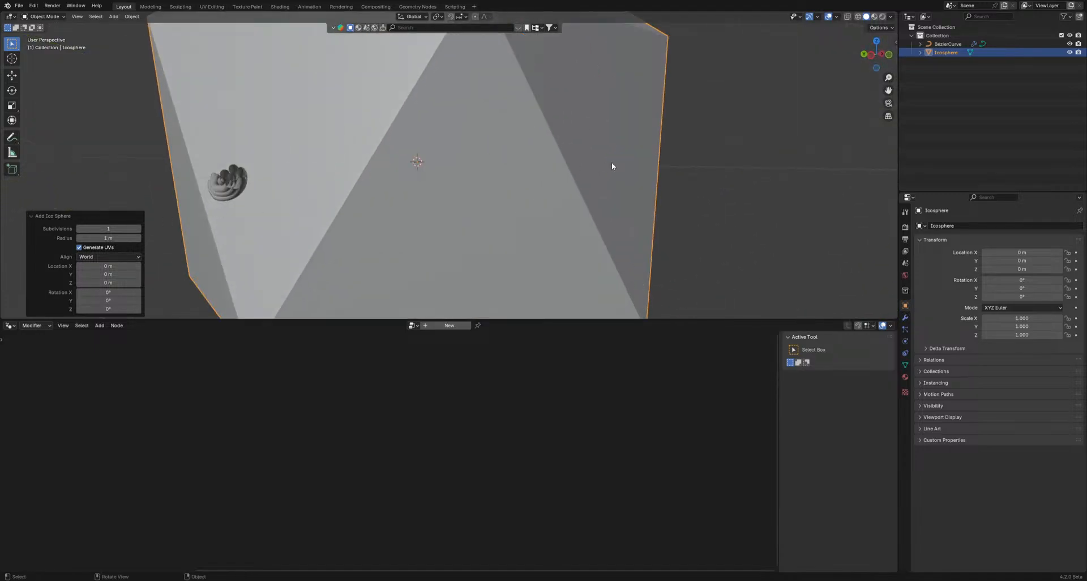
key(s)
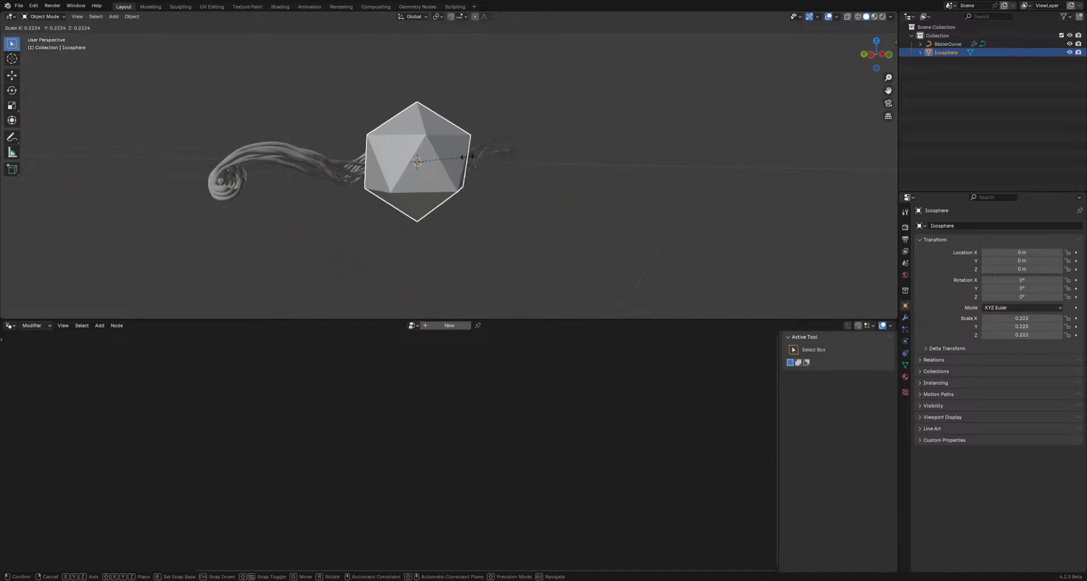
click(428, 159)
scroll(428, 159, up, 5)
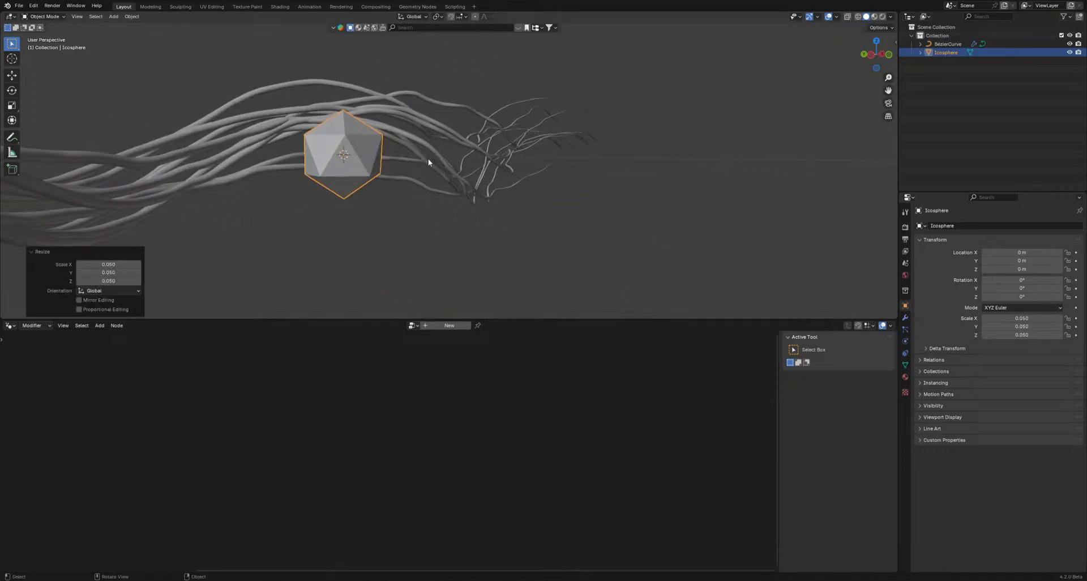
key(s)
click(432, 156)
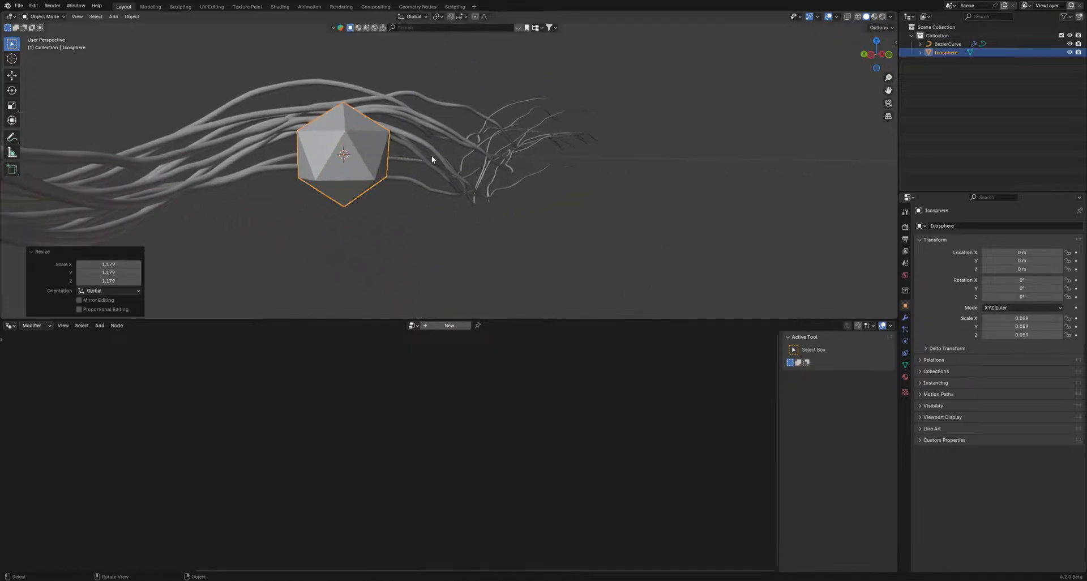
middle_drag(431, 155, 379, 164)
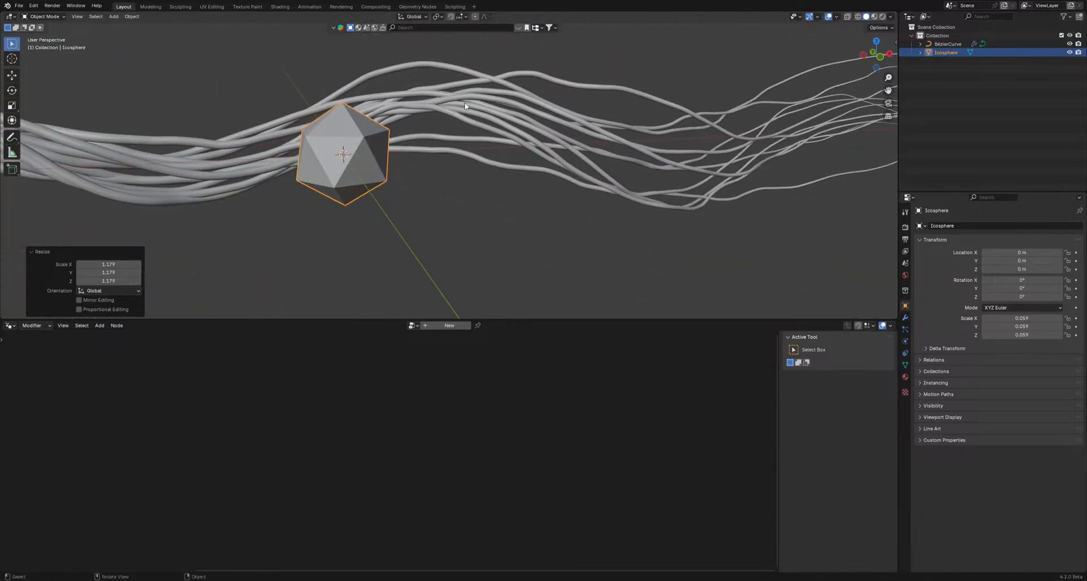
scroll(290, 165, down, 5)
scroll(289, 163, up, 3)
scroll(231, 161, down, 2)
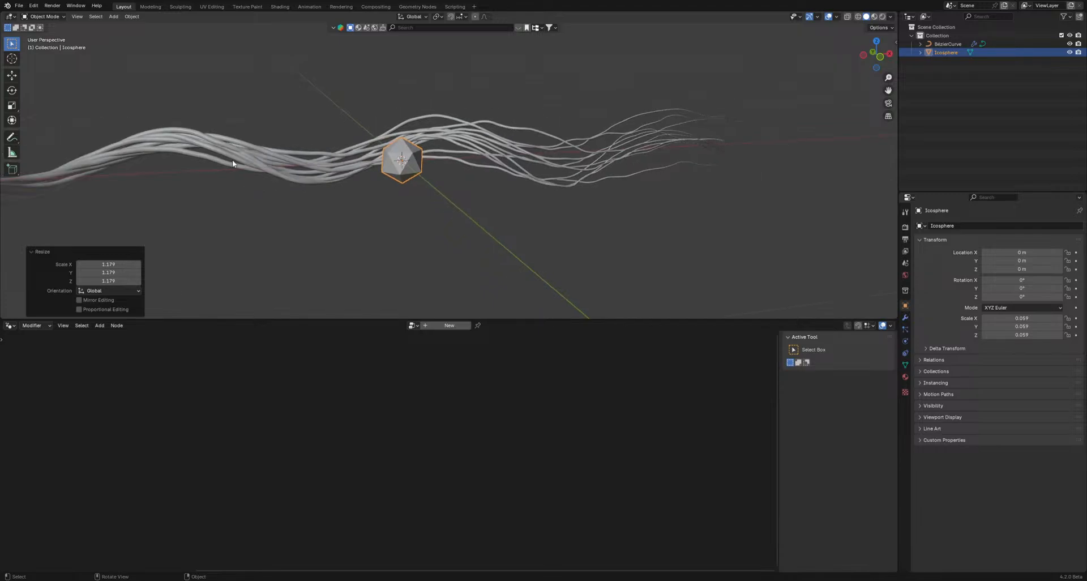
middle_drag(242, 162, 571, 166)
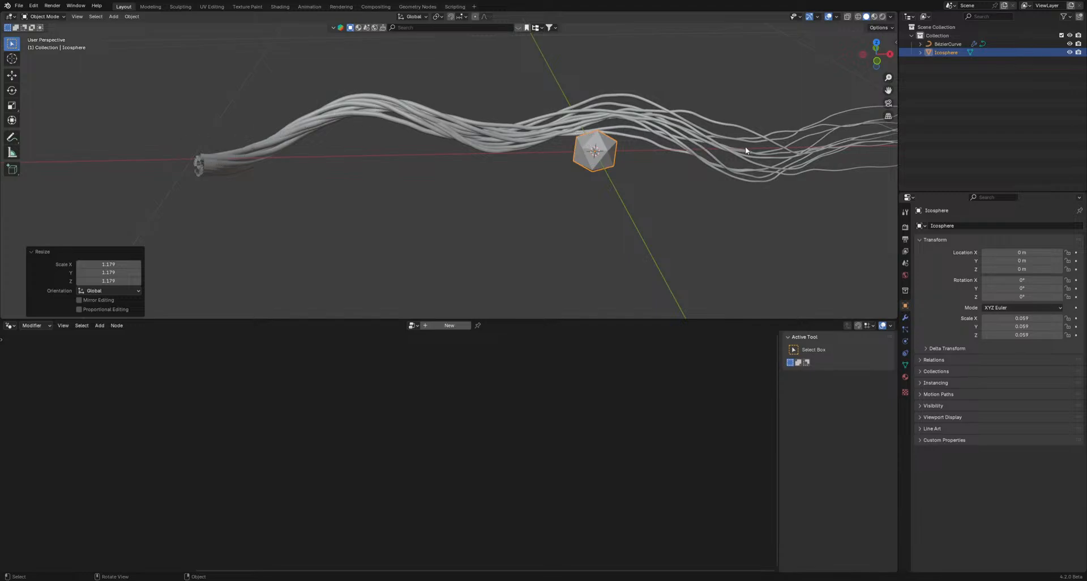
middle_drag(746, 151, 624, 171)
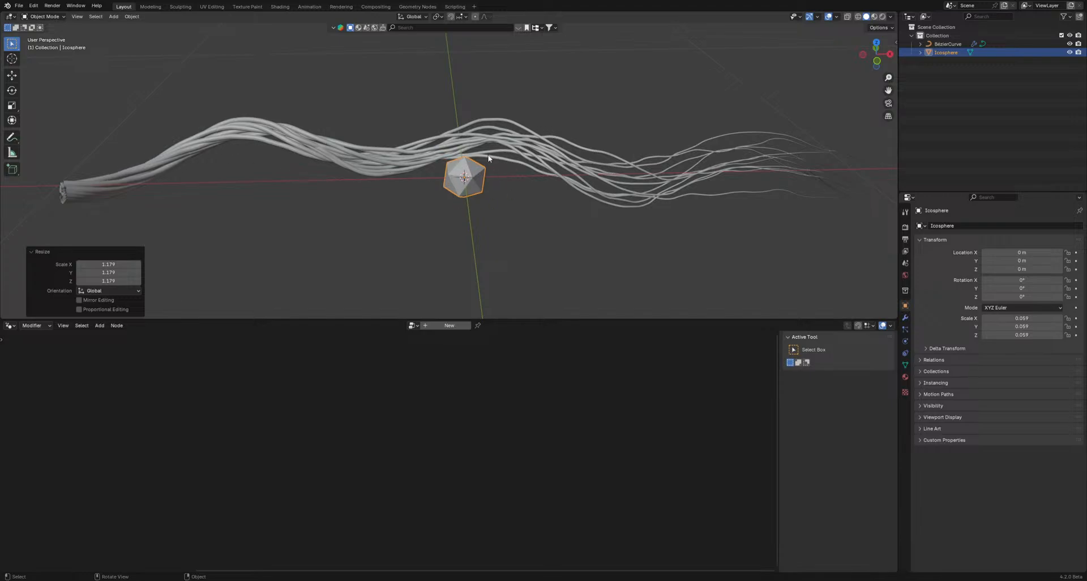
- Select the strand curve and shift its Trim Curve node slightly closer to Frizz Hair Curves
click(780, 168)
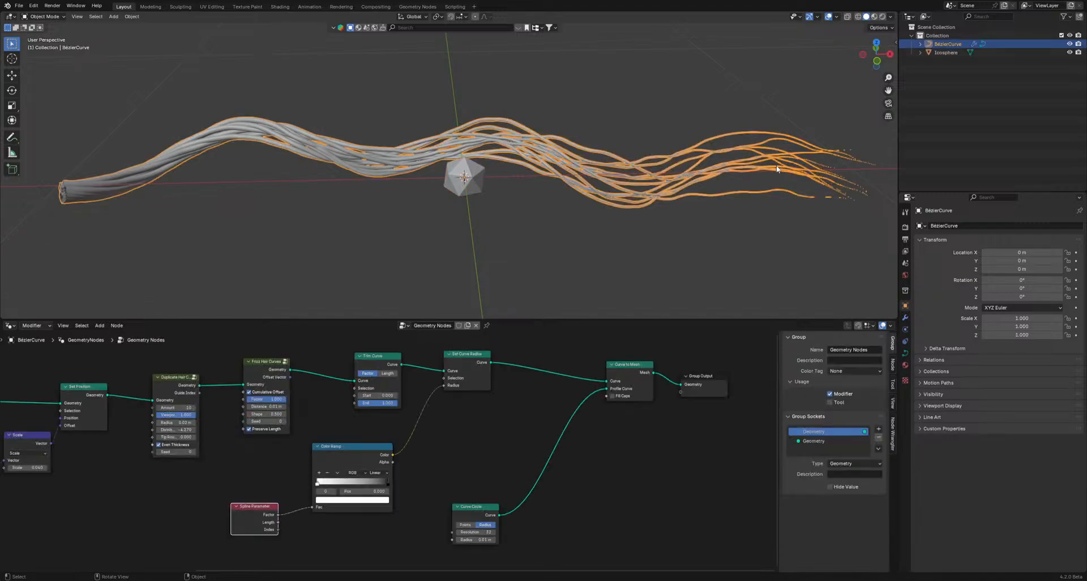
mouse_move(388, 406)
mouse_down()
mouse_move(342, 403)
mouse_move(392, 403)
mouse_up()
click(473, 449)
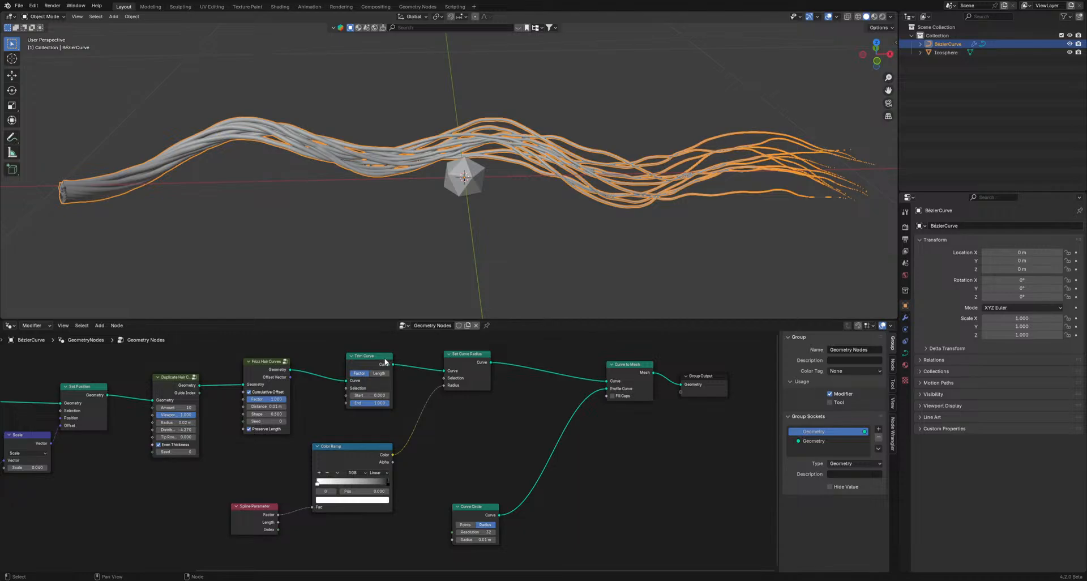
drag(385, 359, 392, 357)
click(416, 343)
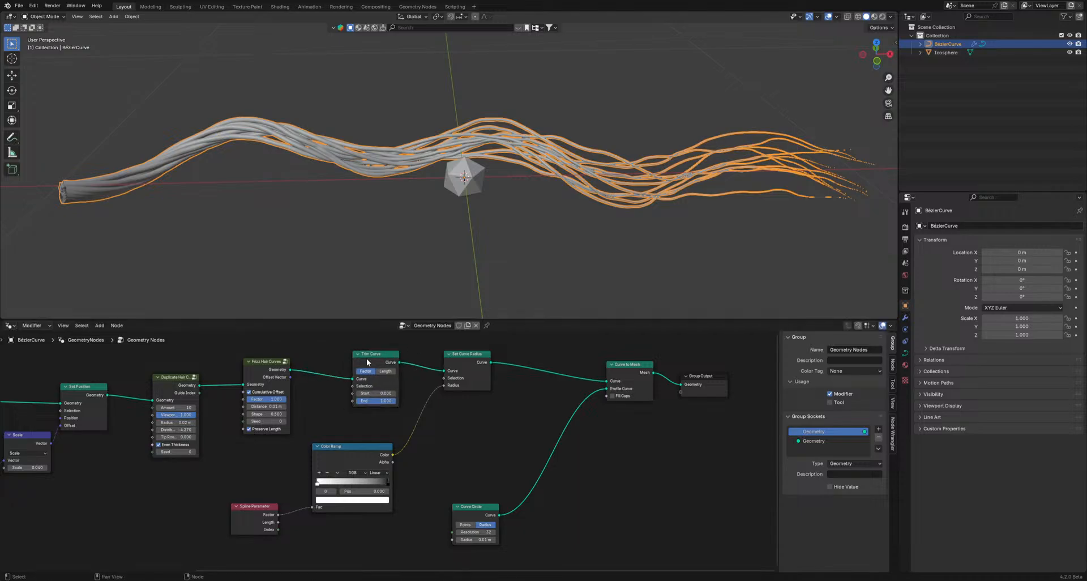
middle_drag(367, 429, 457, 454)
scroll(553, 470, up, 4)
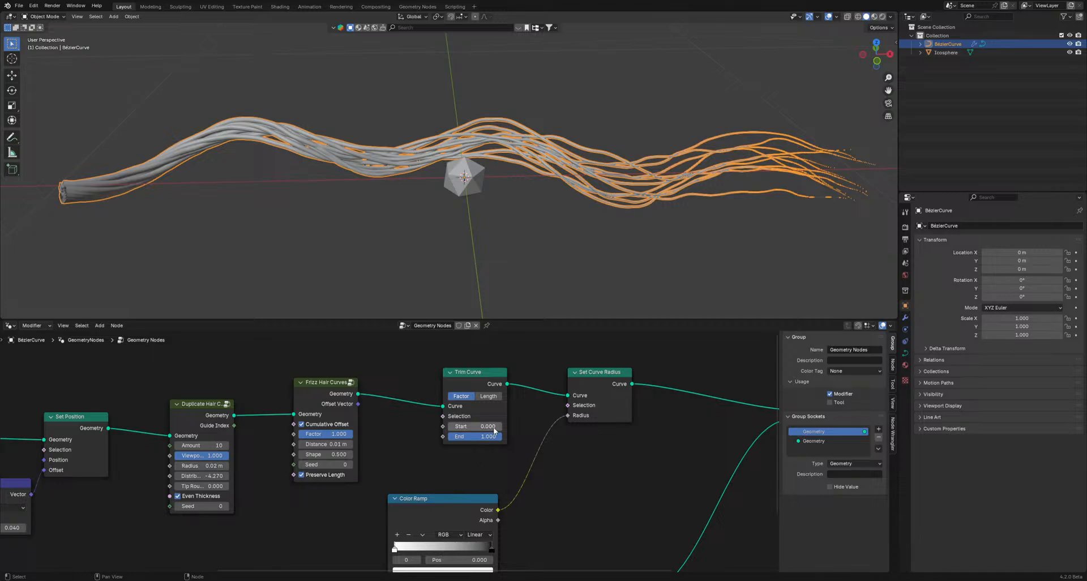
drag(475, 436, 502, 438)
mouse_move(471, 436)
mouse_down()
mouse_move(439, 436)
mouse_move(476, 436)
mouse_up()
drag(463, 371, 443, 366)
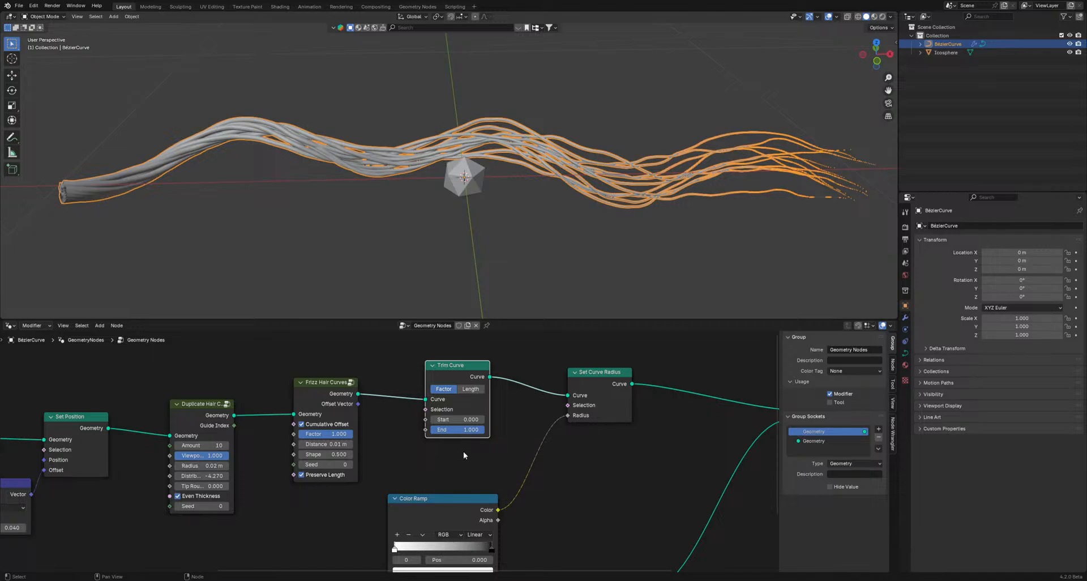
click(474, 192)
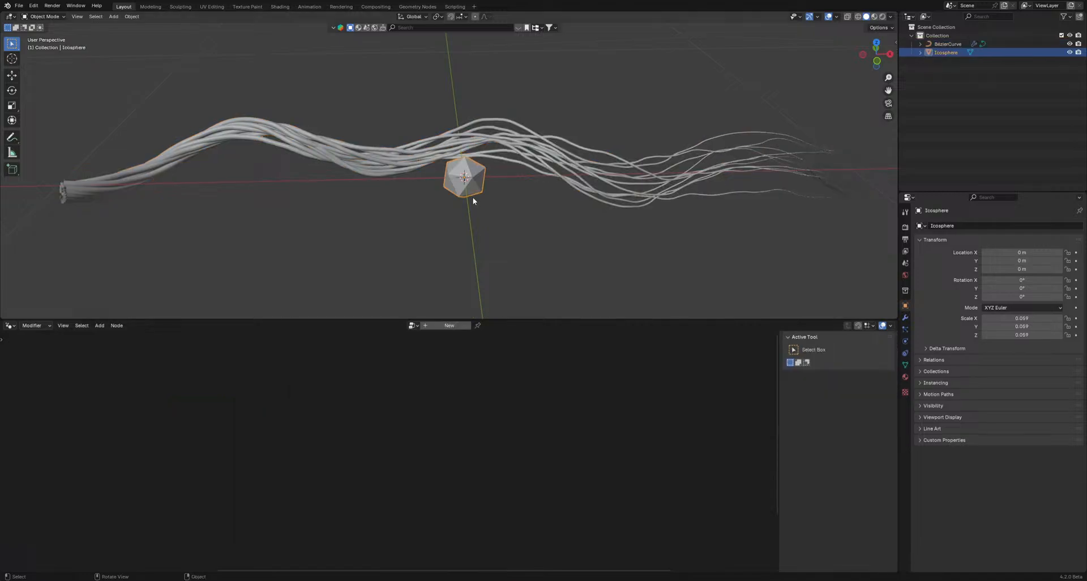
click(443, 156)
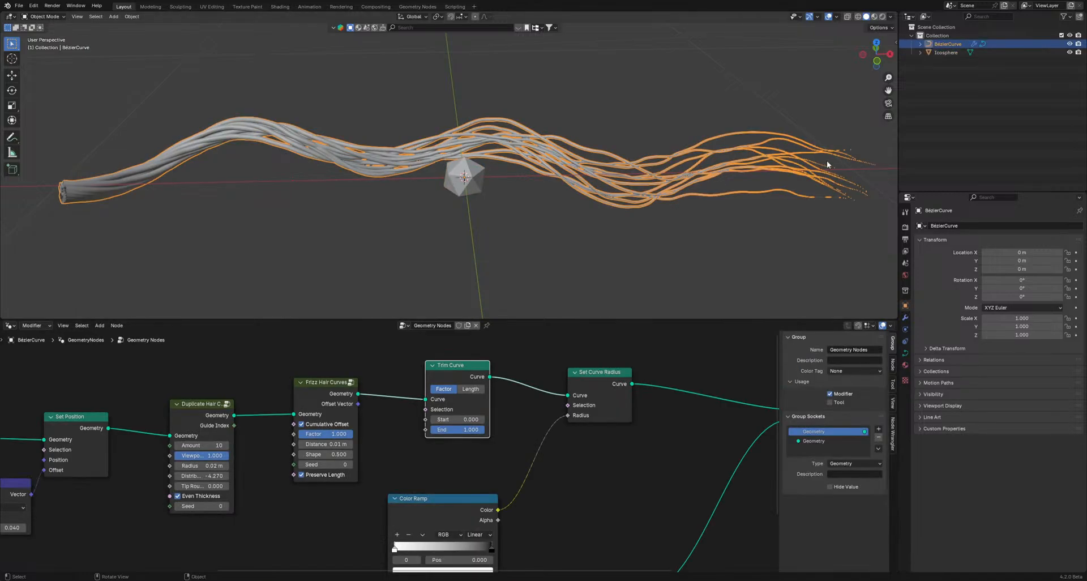
click(459, 177)
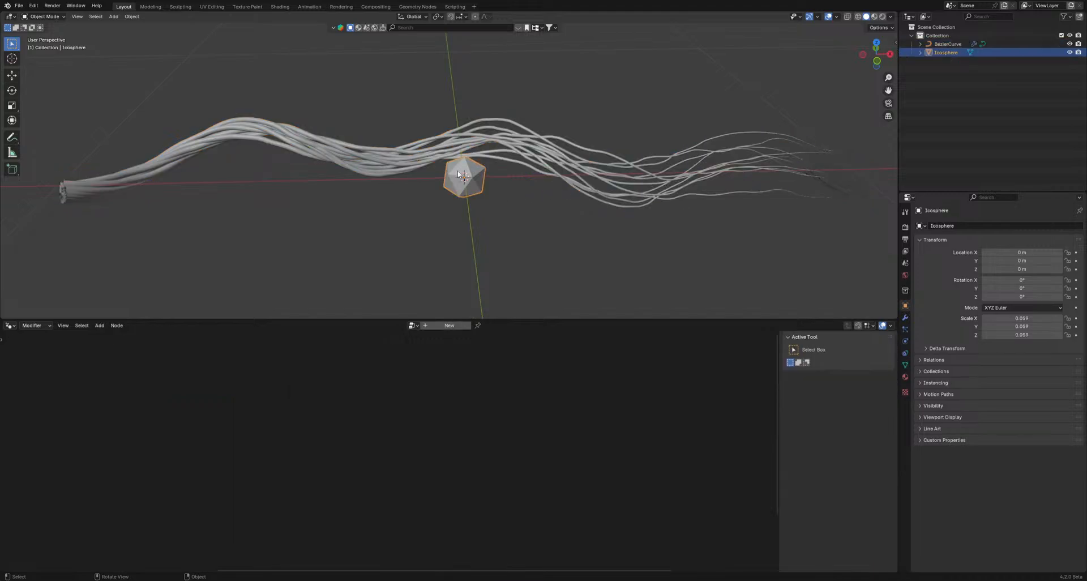
click(531, 147)
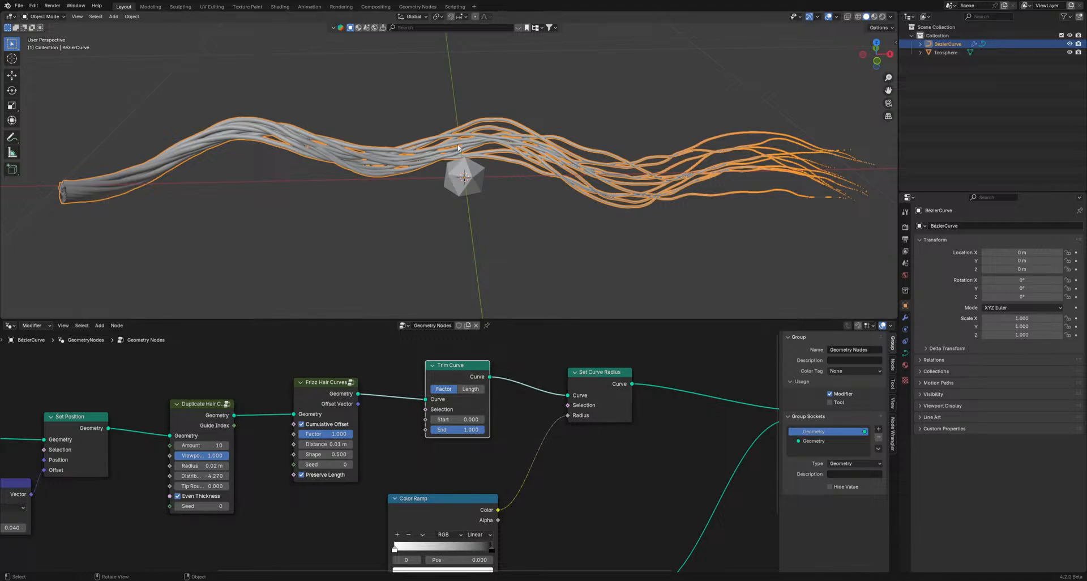
- Bring the Icosphere into the curve's node tree as an Object Info node placed below the other nodes, and hide the sphere in the viewport
drag(944, 52, 237, 535)
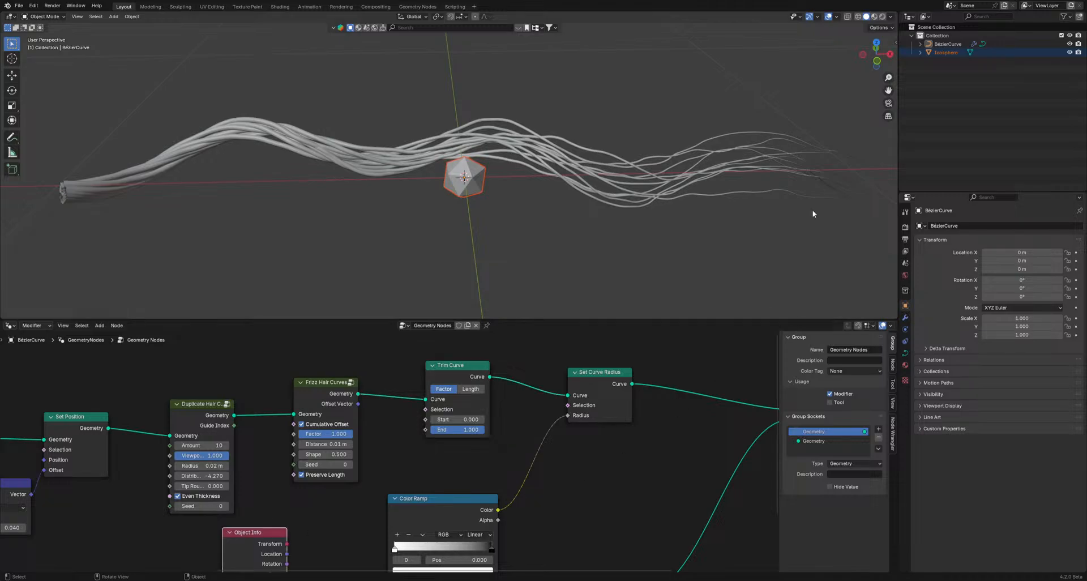
click(1069, 52)
scroll(338, 487, down, 3)
middle_drag(338, 487, 475, 411)
drag(425, 432, 308, 504)
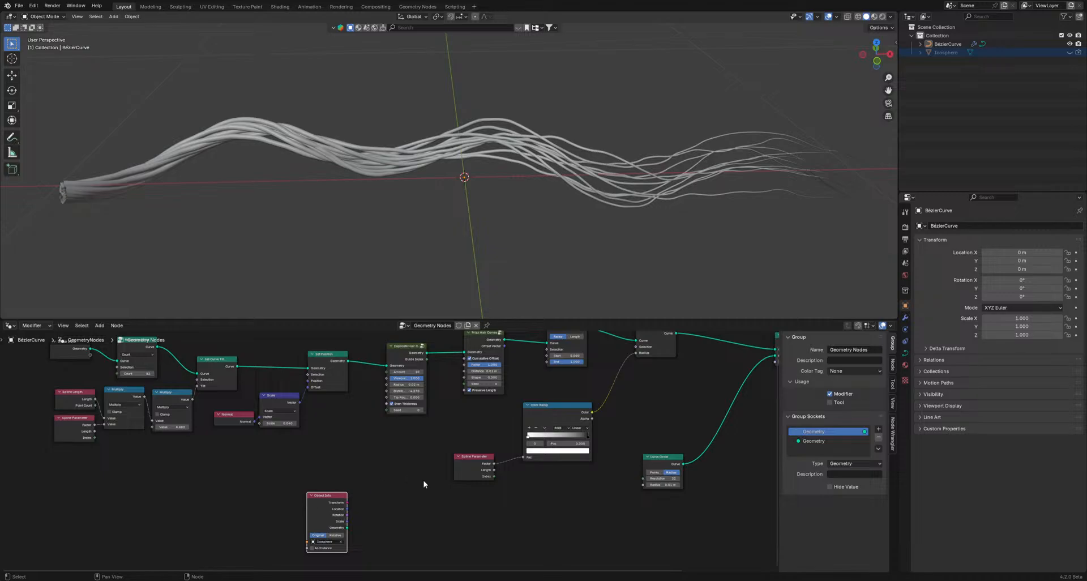
- Insert a Join Geometry node between Set Curve Radius and Curve to Mesh and link the Object Info's Geometry output into it
middle_drag(424, 482, 323, 474)
middle_drag(594, 397, 564, 452)
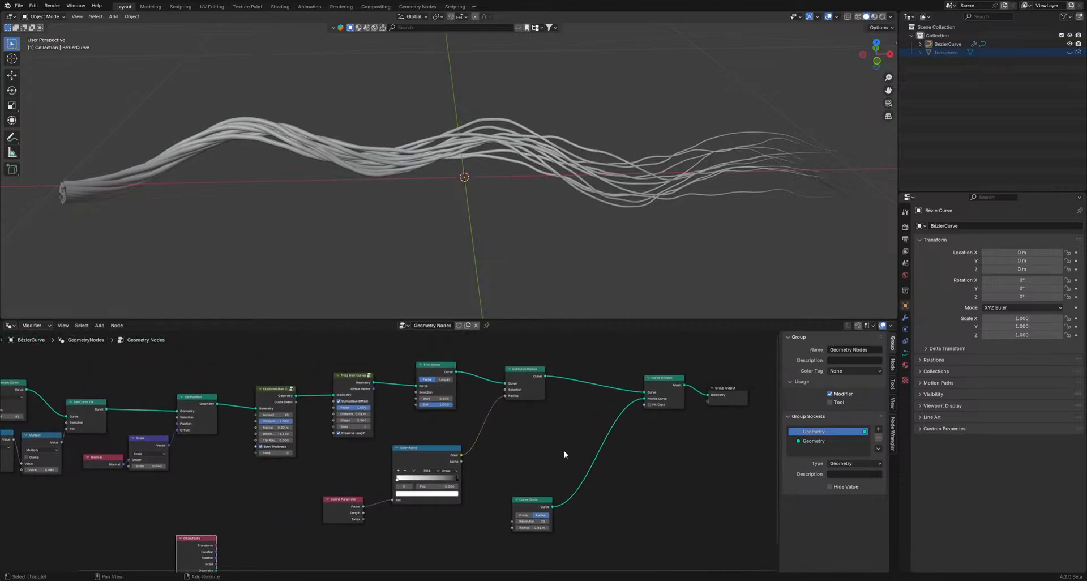
key(shift+a)
text(joi)
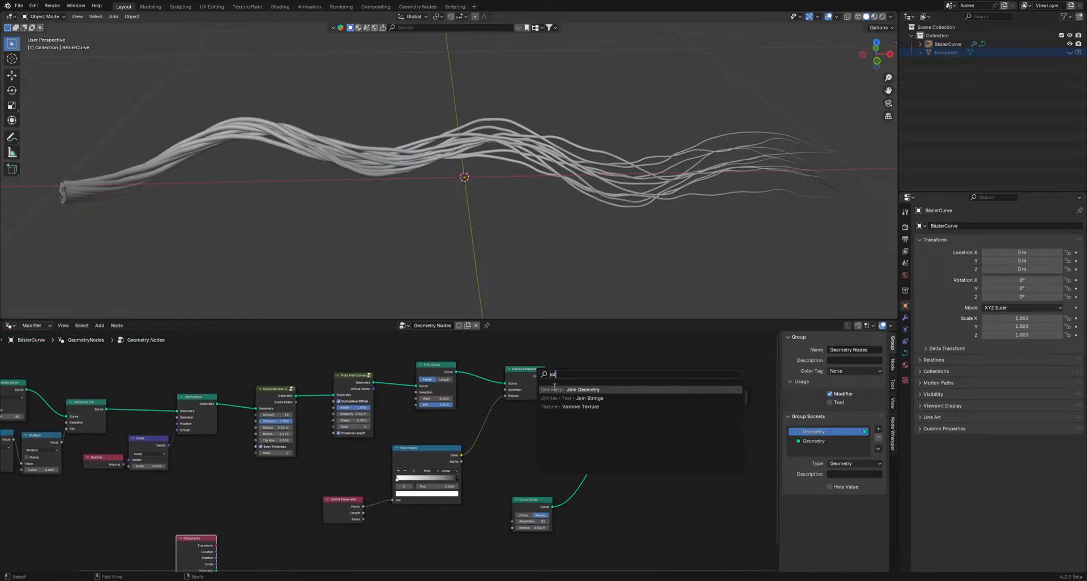
click(554, 389)
click(598, 375)
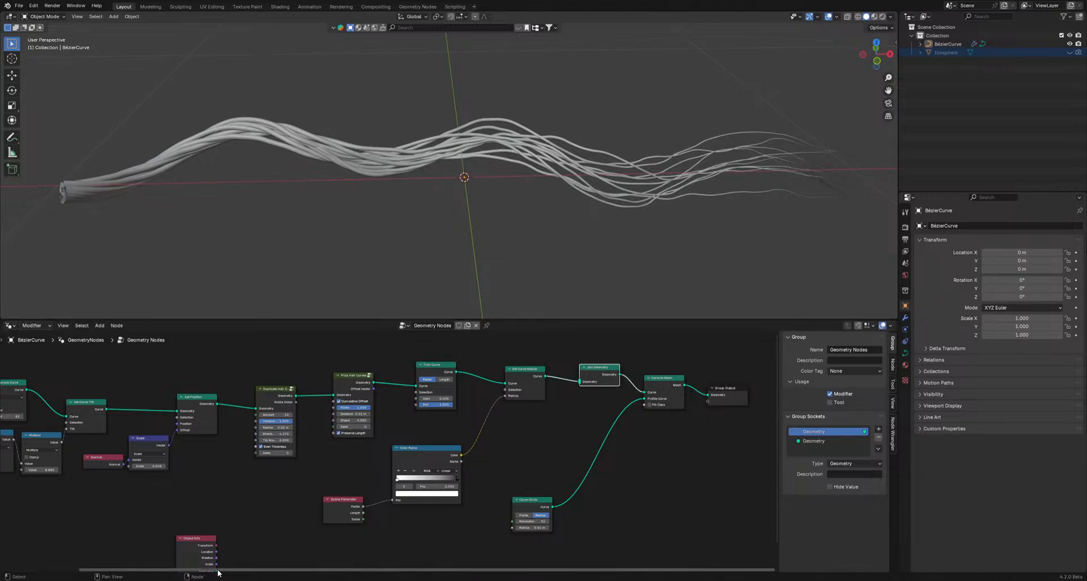
middle_drag(215, 534, 212, 505)
drag(214, 542, 571, 359)
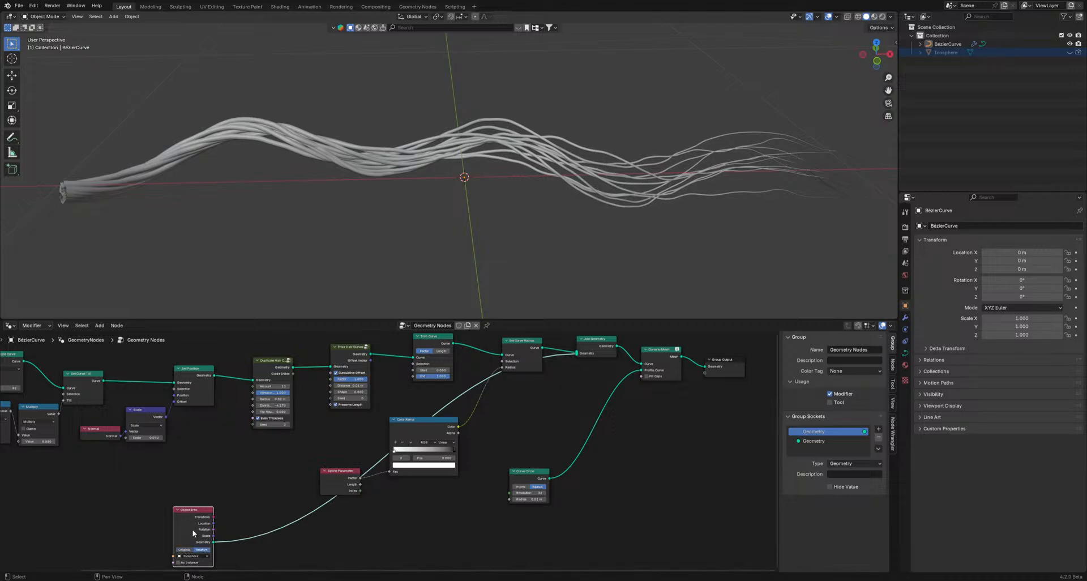
drag(192, 529, 211, 484)
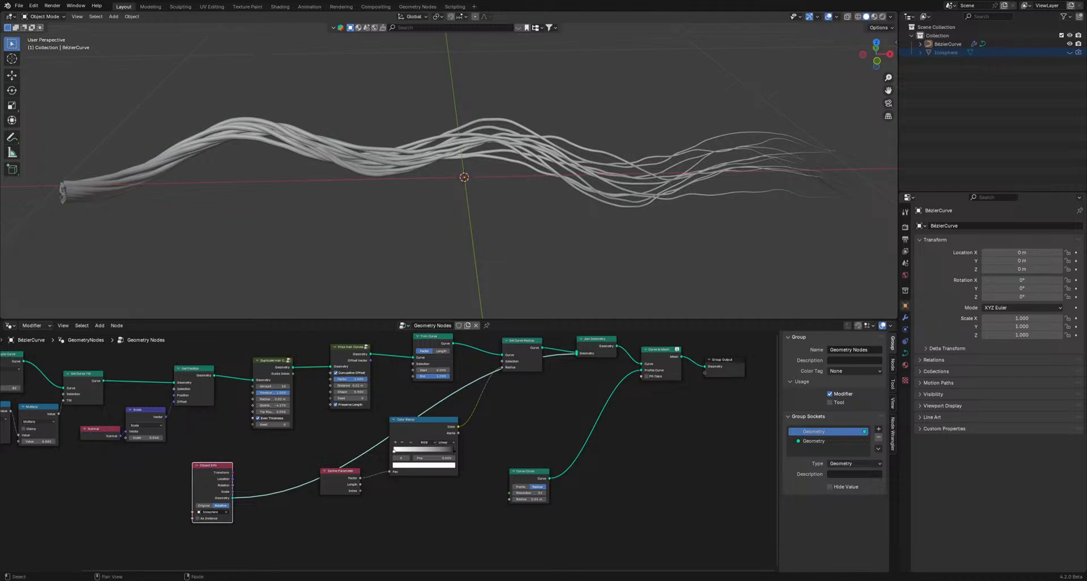
- Relocate the Join Geometry node between Curve to Mesh and Group Output and reconnect the Object Info's Geometry to it
alt+drag(579, 353, 695, 371)
drag(232, 498, 693, 371)
scroll(428, 181, up, 5)
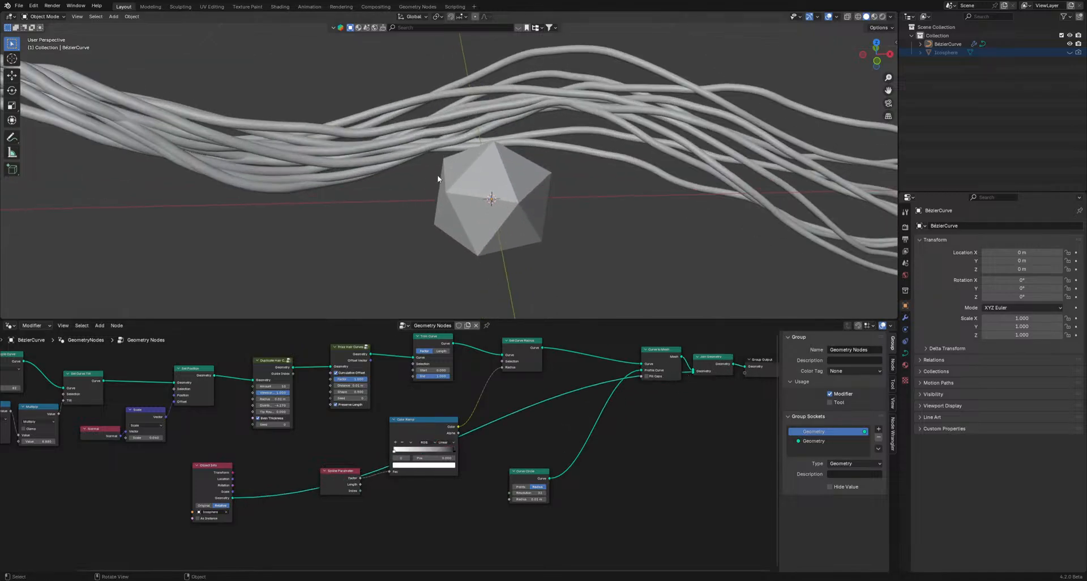
middle_drag(522, 185, 541, 202)
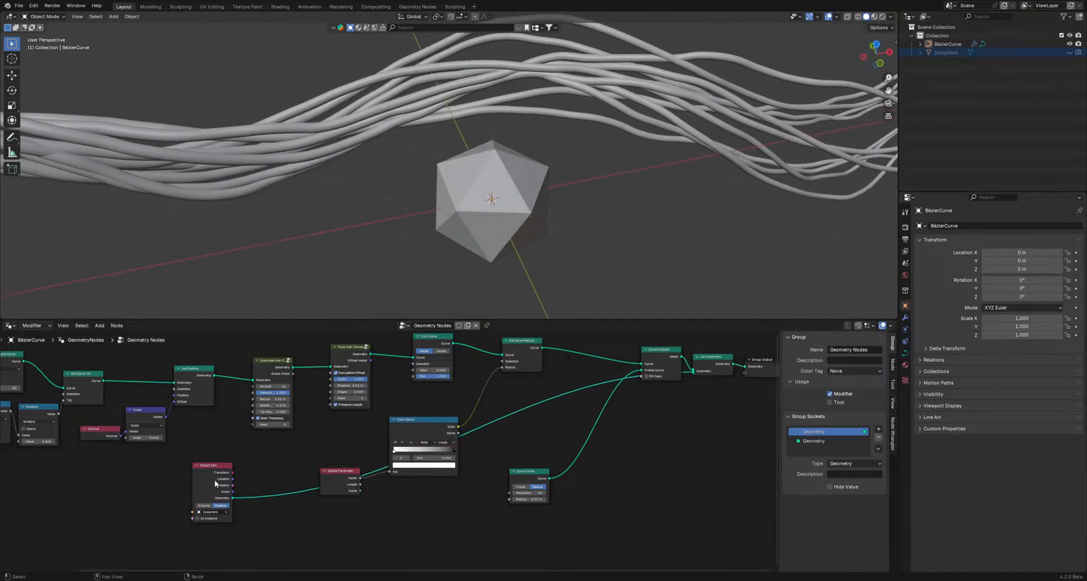
- Place the Object Info node below Curve to Mesh, beside Curve Circle, and shift Curve to Mesh closer to Set Curve Radius
drag(215, 483, 621, 487)
drag(655, 350, 596, 344)
scroll(760, 128, down, 3)
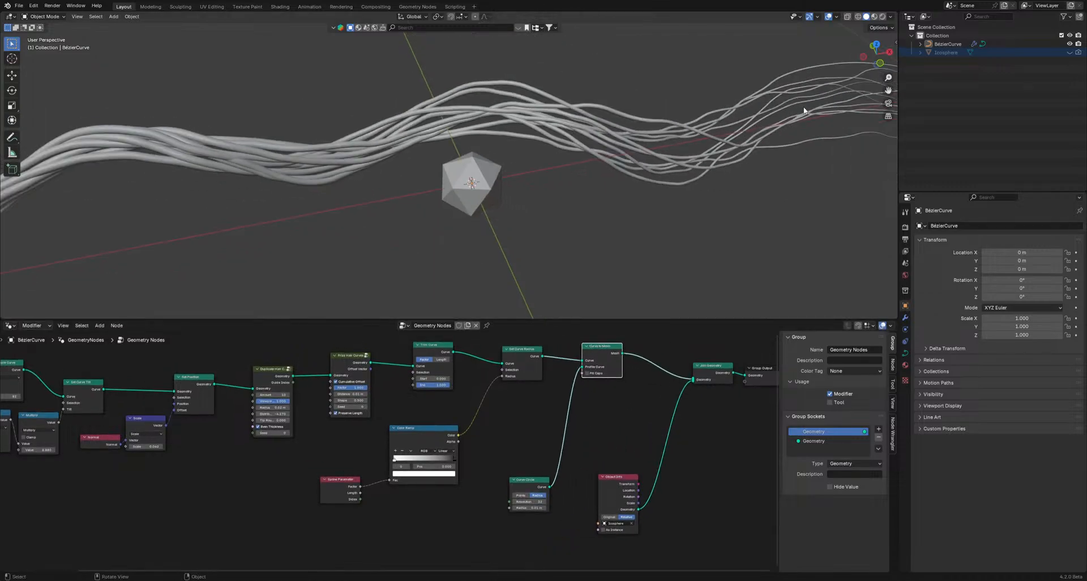
ctrl+scroll(611, 395, right, 4)
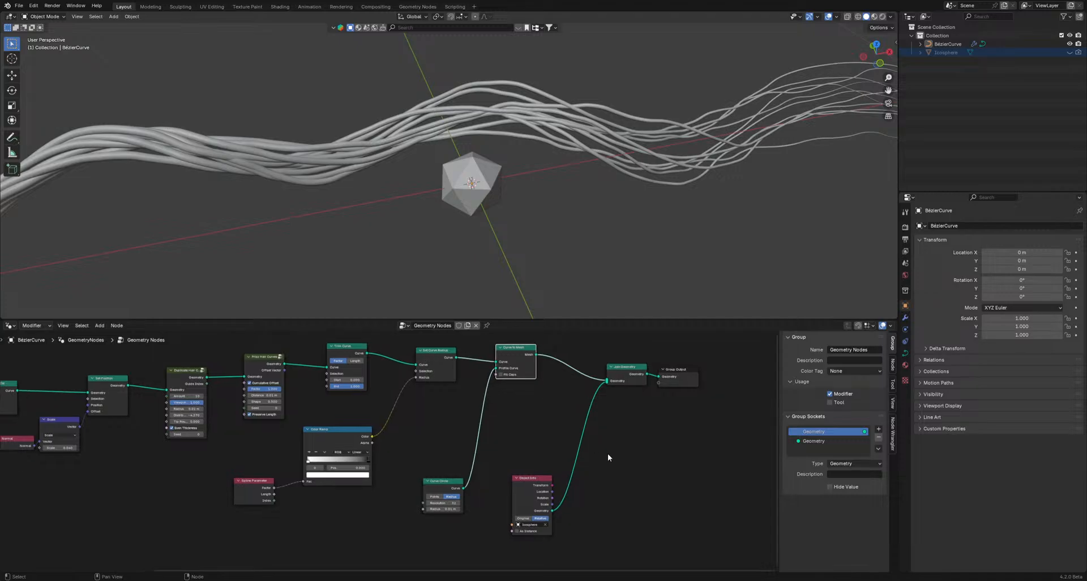
- Insert a Set Position node between Object Info and Join Geometry and space out the two nodes
key(shift+a)
text(set)
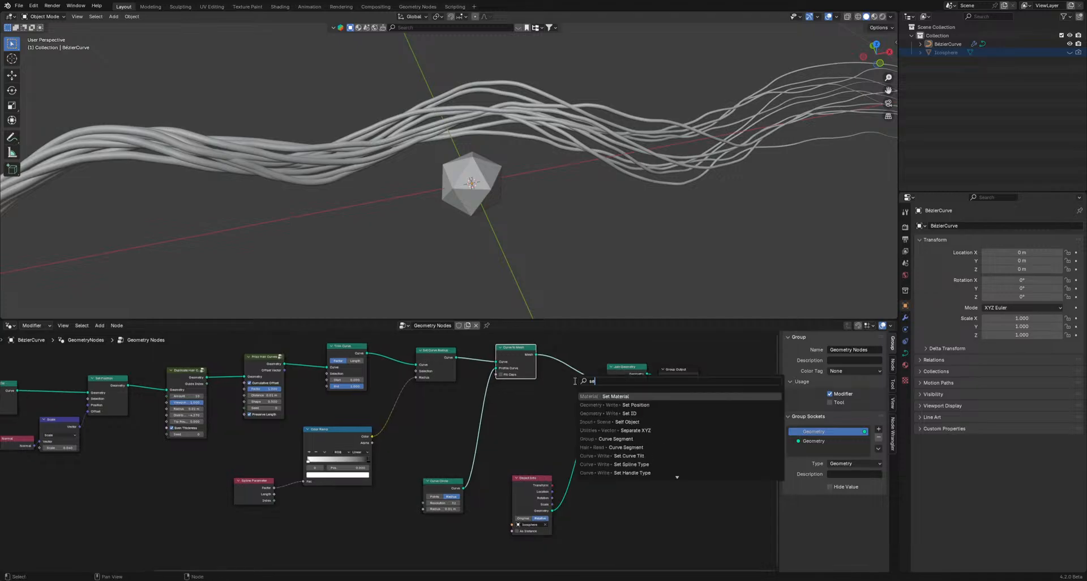
click(599, 405)
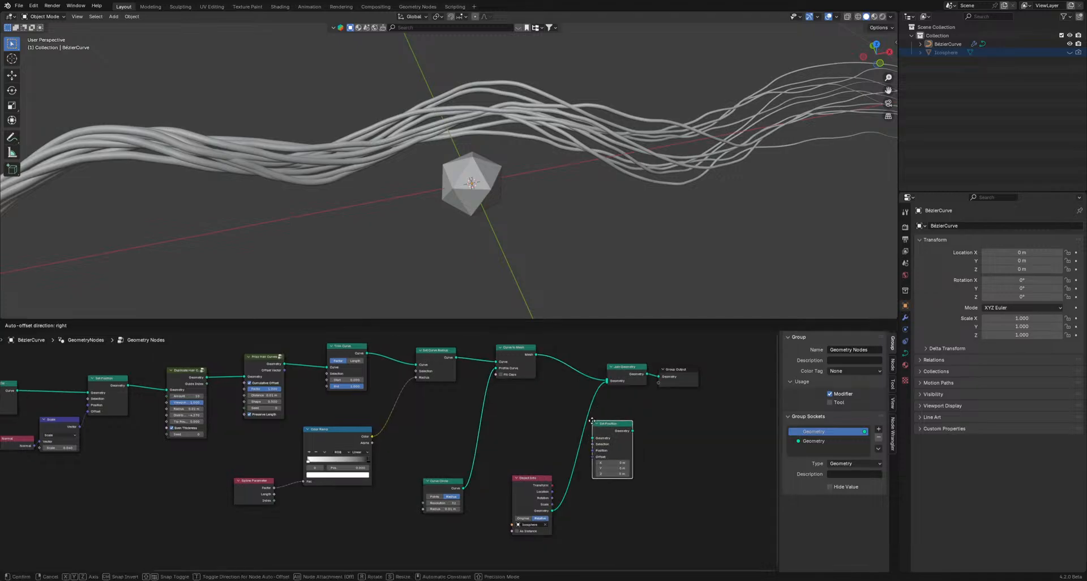
click(601, 422)
drag(529, 488, 512, 449)
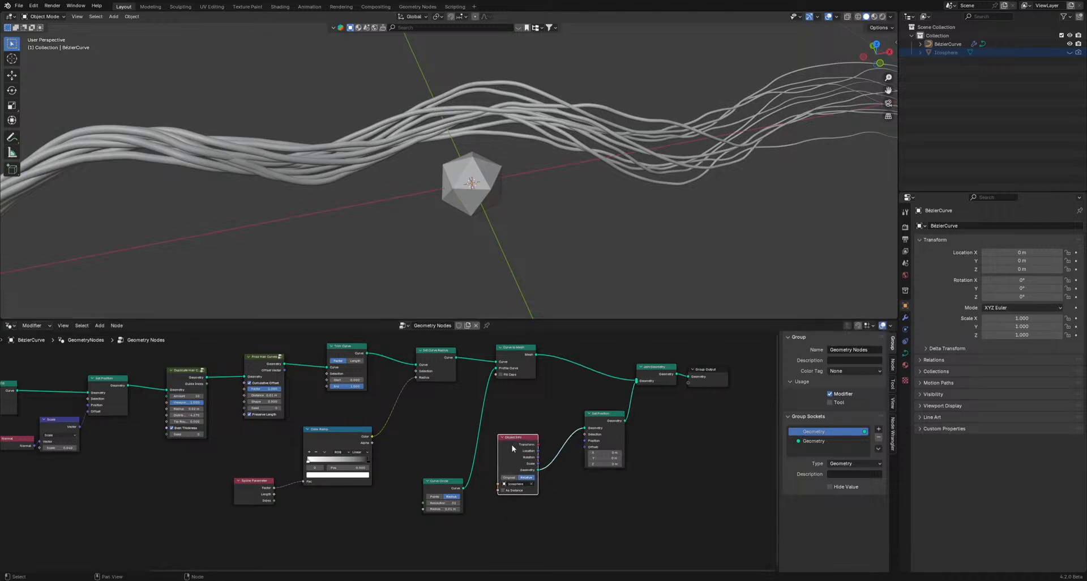
drag(607, 434, 642, 440)
- Add a Sample Curve node in the empty space below the Set Position and Duplicate Hair Curves nodes
middle_drag(313, 401, 368, 420)
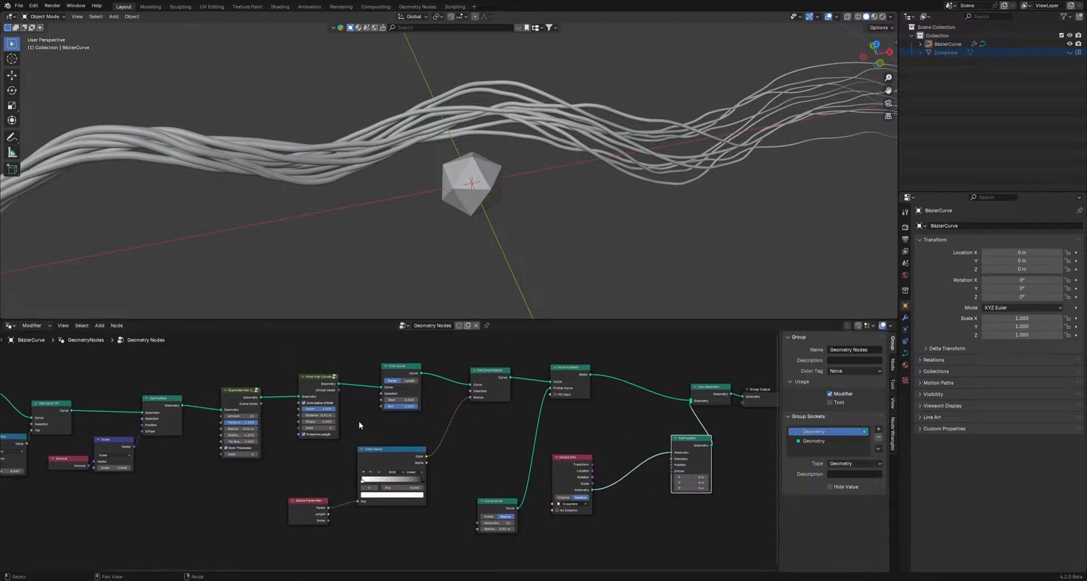
scroll(199, 420, down, 1)
middle_drag(199, 420, 257, 403)
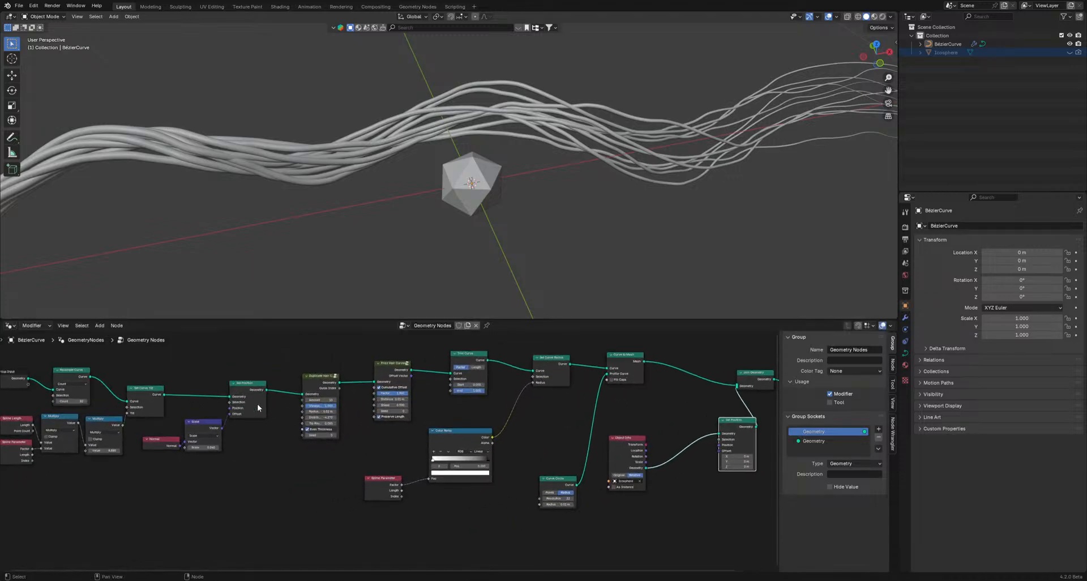
key(shift+a)
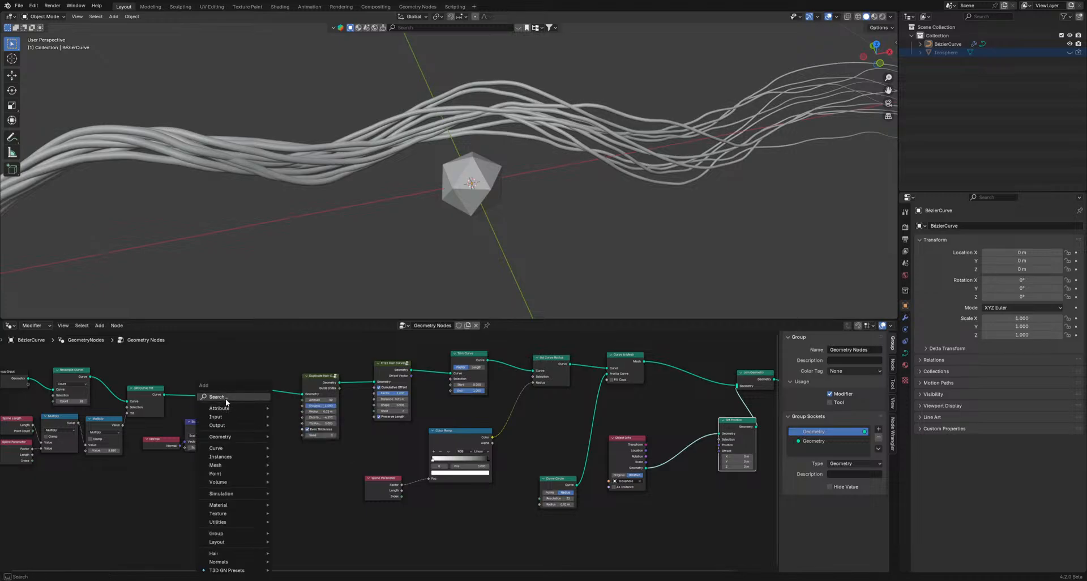
text(sam)
key(Down)
key(Up)
key(Return)
click(271, 468)
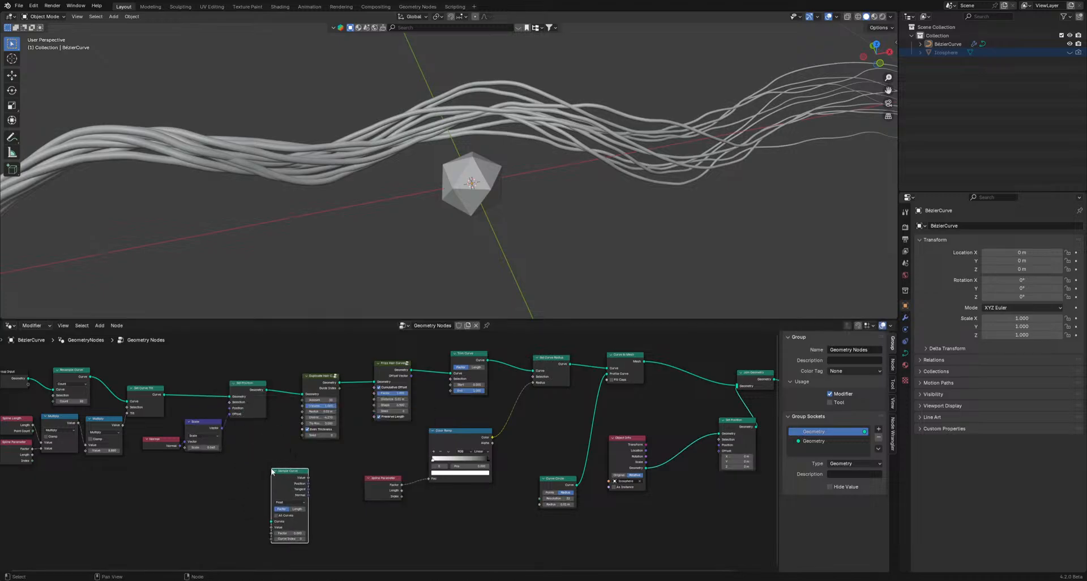
- Link the Group Input's Geometry to the Sample Curve's Curves input and set its data type to Vector
middle_drag(89, 452, 294, 451)
drag(232, 378, 485, 523)
middle_drag(484, 523, 421, 481)
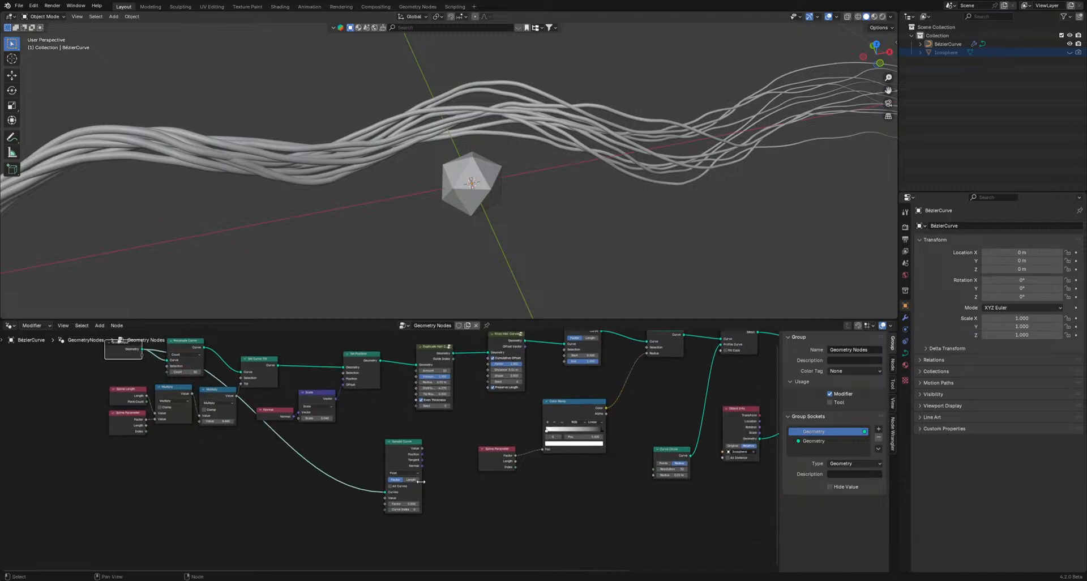
drag(409, 447, 413, 430)
click(406, 457)
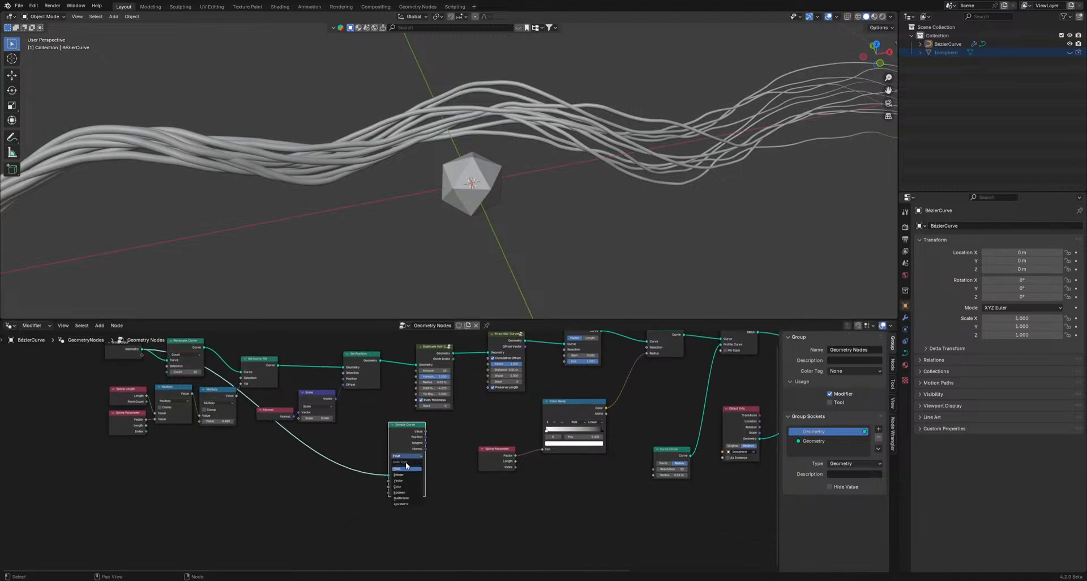
click(401, 480)
scroll(423, 438, up, 2)
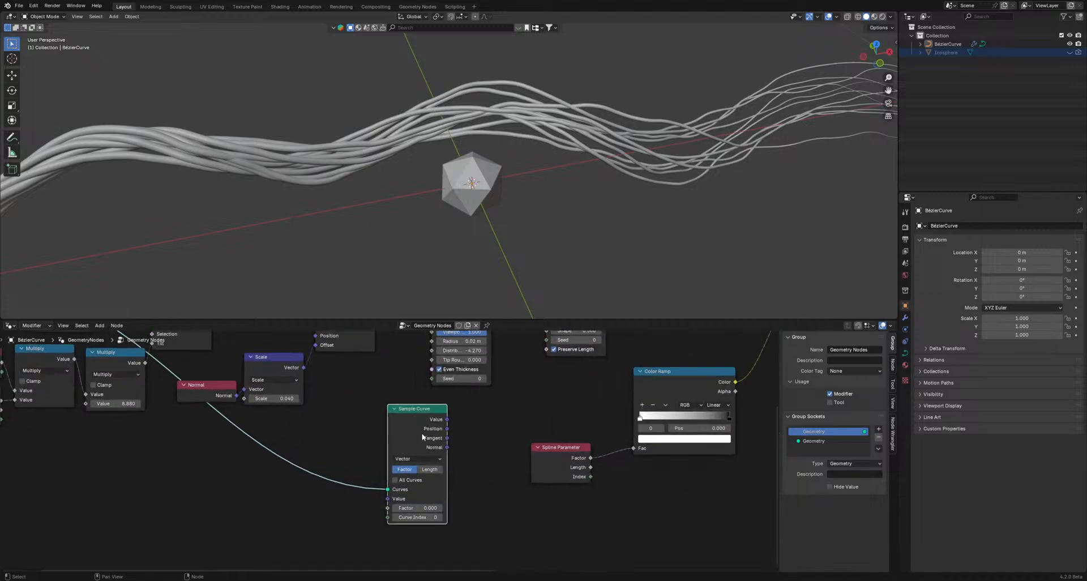
- Link the Sample Curve's Position output to the Offset input of the ico sphere's Set Position node
drag(447, 428, 619, 398)
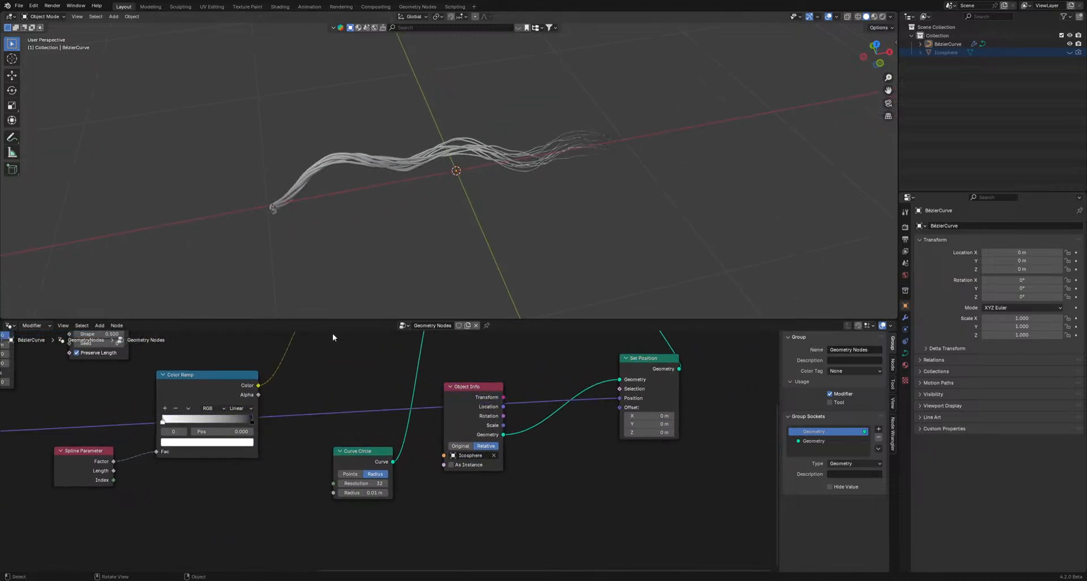
drag(620, 398, 617, 408)
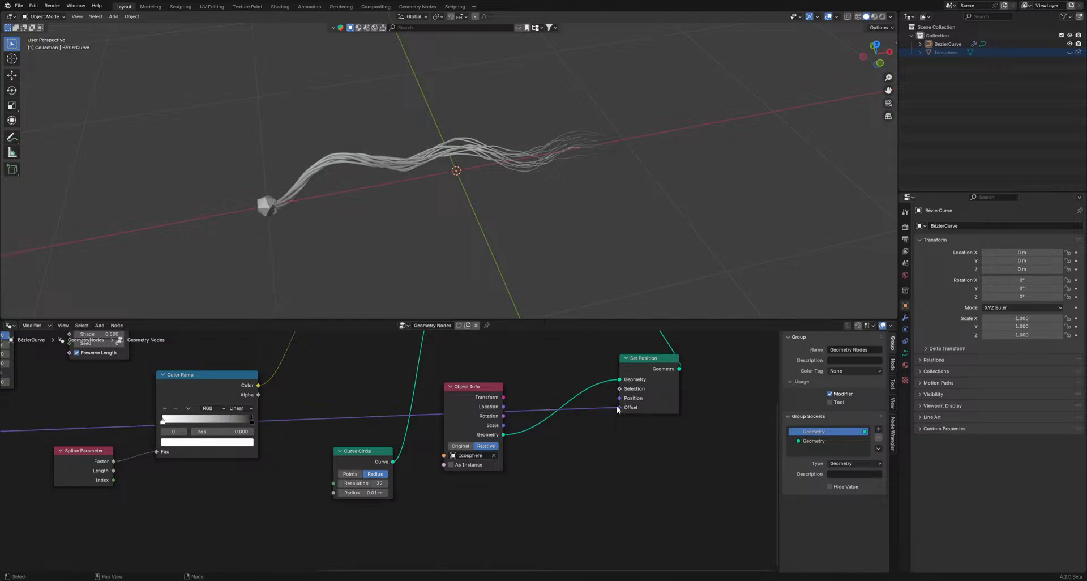
scroll(127, 484, up, 1)
middle_drag(127, 483, 311, 502)
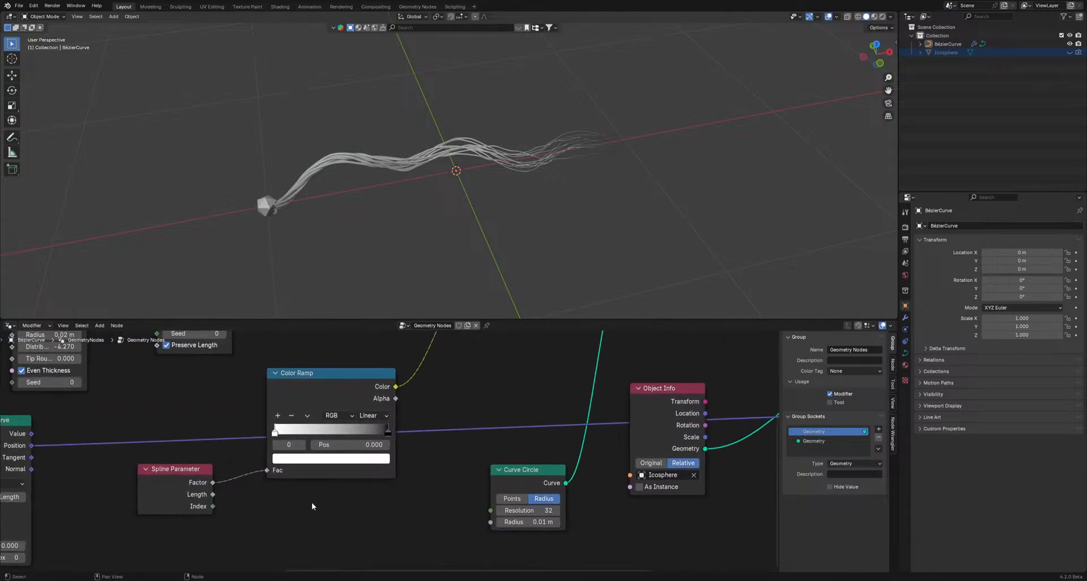
- Move the Sample Curve node over beside the Object Info node, just below the ico sphere's Set Position
scroll(363, 487, down, 2)
drag(108, 431, 660, 476)
middle_drag(660, 475, 424, 442)
scroll(425, 497, up, 2)
middle_drag(435, 530, 429, 491)
- Try out different values for the Sample Curve's Factor and the Trim Curve's End
mouse_move(431, 493)
mouse_down()
mouse_move(490, 493)
mouse_move(429, 493)
mouse_up()
scroll(209, 394, down, 3)
middle_drag(209, 394, 446, 512)
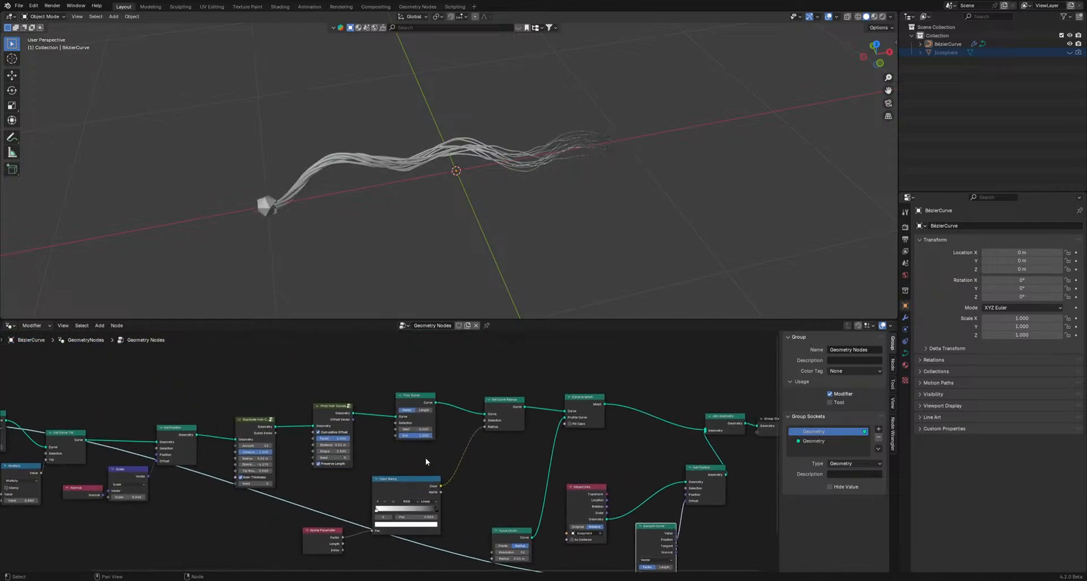
scroll(426, 461, up, 2)
mouse_move(447, 427)
mouse_down()
mouse_move(403, 427)
mouse_move(453, 427)
mouse_up()
scroll(545, 528, down, 5)
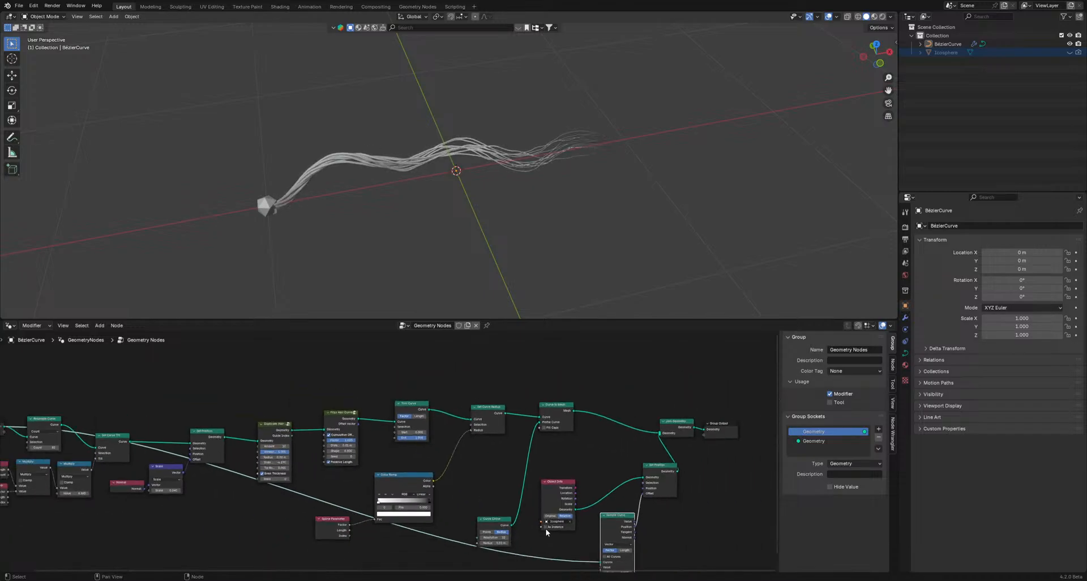
- Place the Sample Curve node directly beneath Set Curve Radius and move Spline Parameter and Color Ramp lower to make room
drag(558, 441, 417, 367)
middle_drag(417, 366, 585, 431)
drag(513, 465, 499, 538)
scroll(569, 490, up, 3)
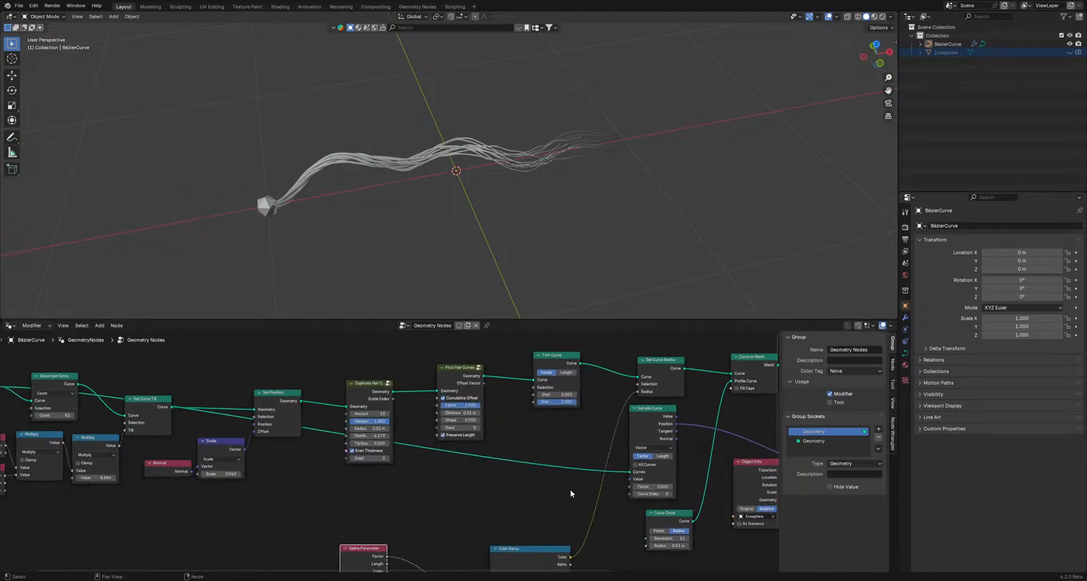
- Test the Sample Curve's Factor, set the Trim Curve's End to 0, and shift the Trim Curve node closer to Set Curve Radius
middle_drag(563, 459, 519, 516)
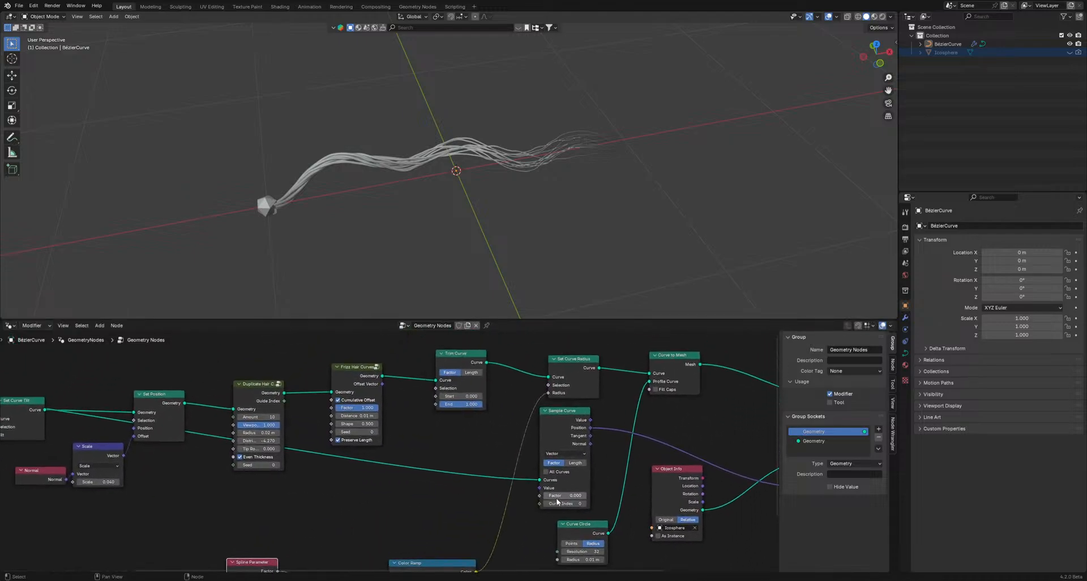
mouse_move(562, 497)
mouse_down()
mouse_move(629, 497)
mouse_move(562, 497)
mouse_up()
drag(475, 404, 440, 403)
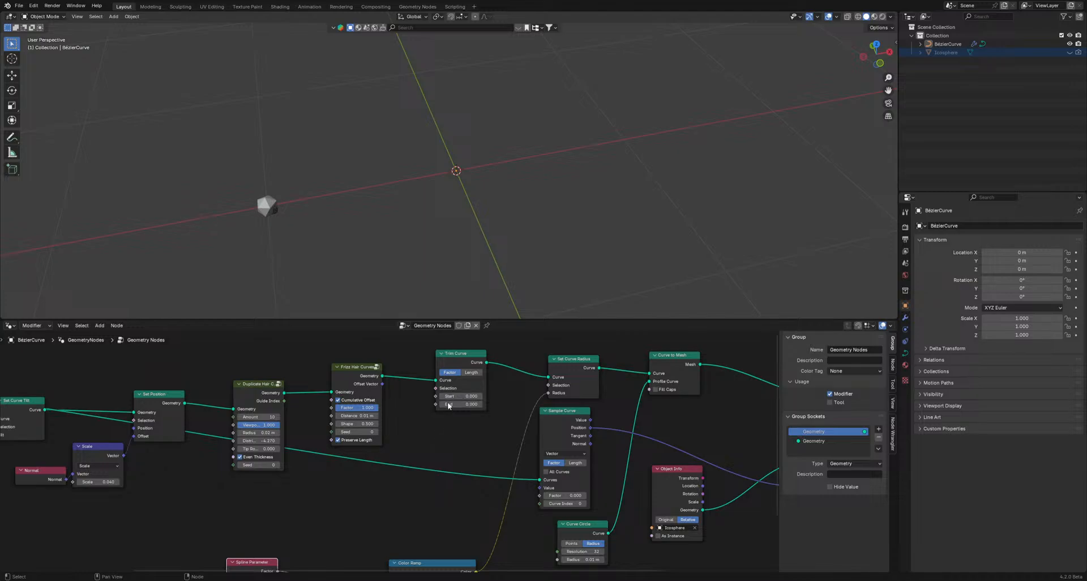
drag(453, 356, 471, 360)
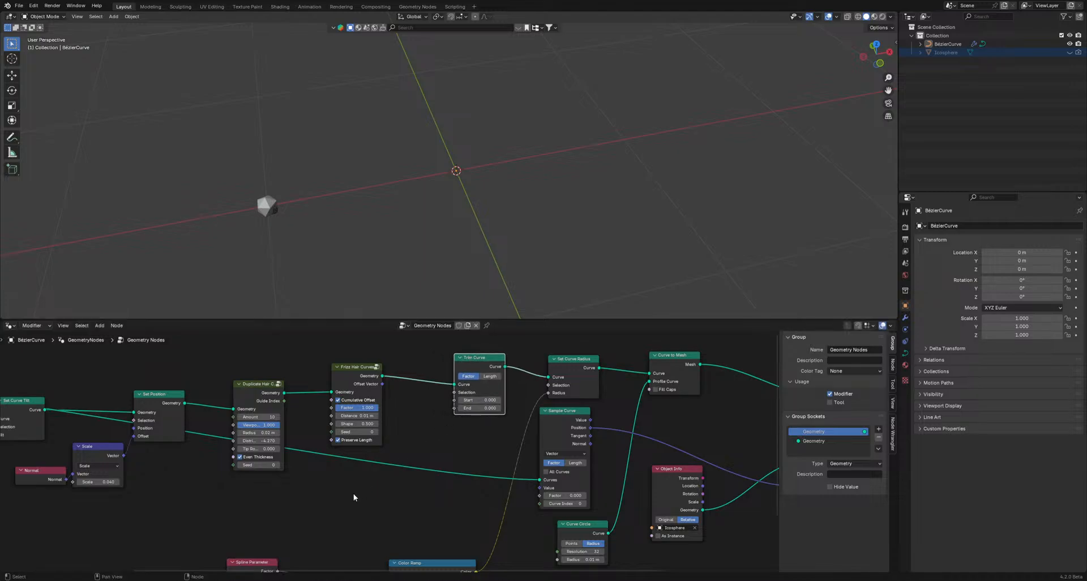
- Add a Value node, link it to both the Trim Curve's End and the Sample Curve's Factor, and try adjusting its value
key(shift+a)
text(va)
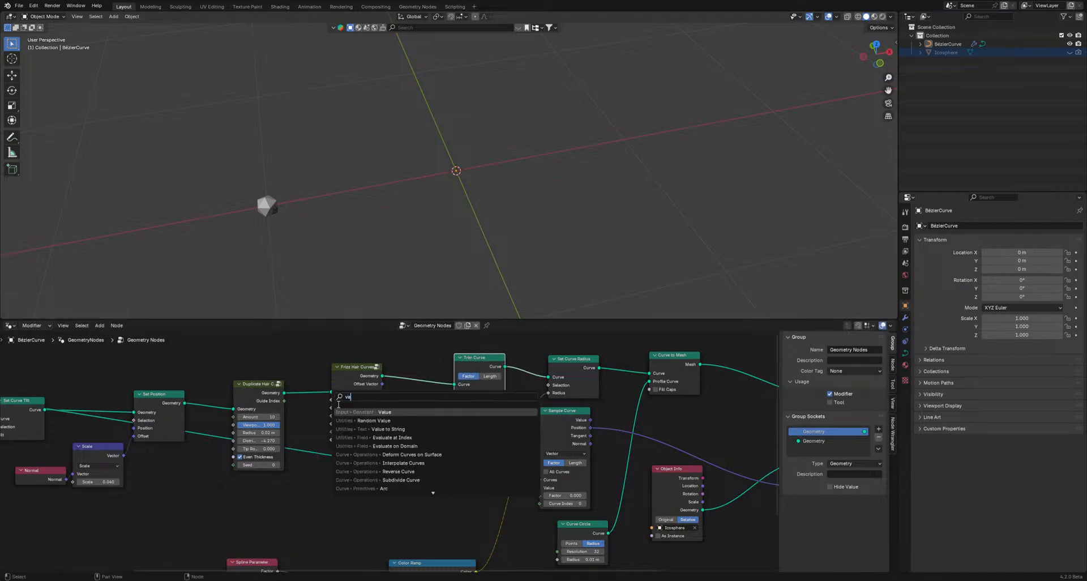
click(342, 412)
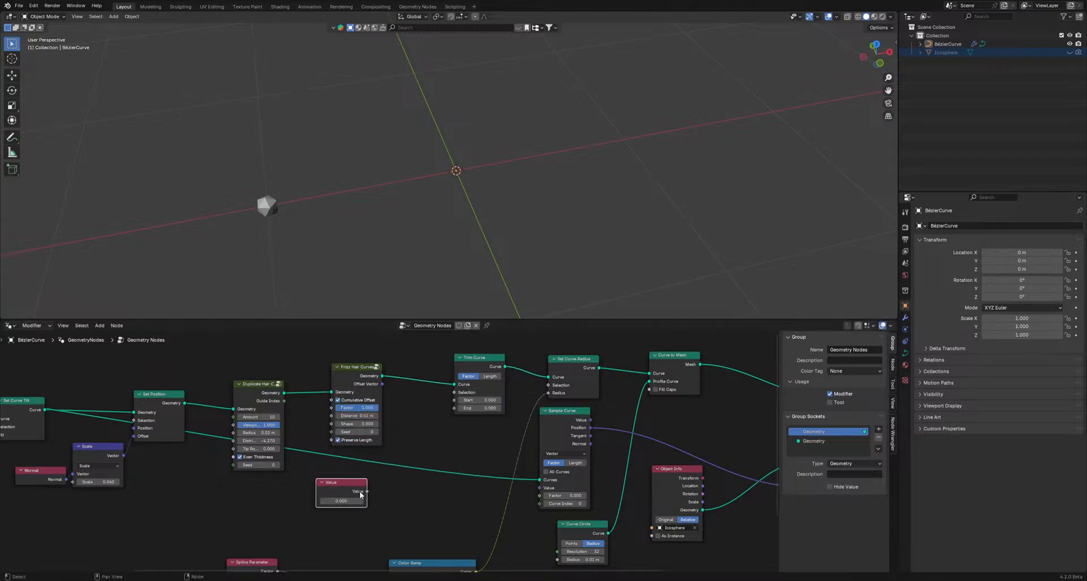
drag(367, 490, 453, 408)
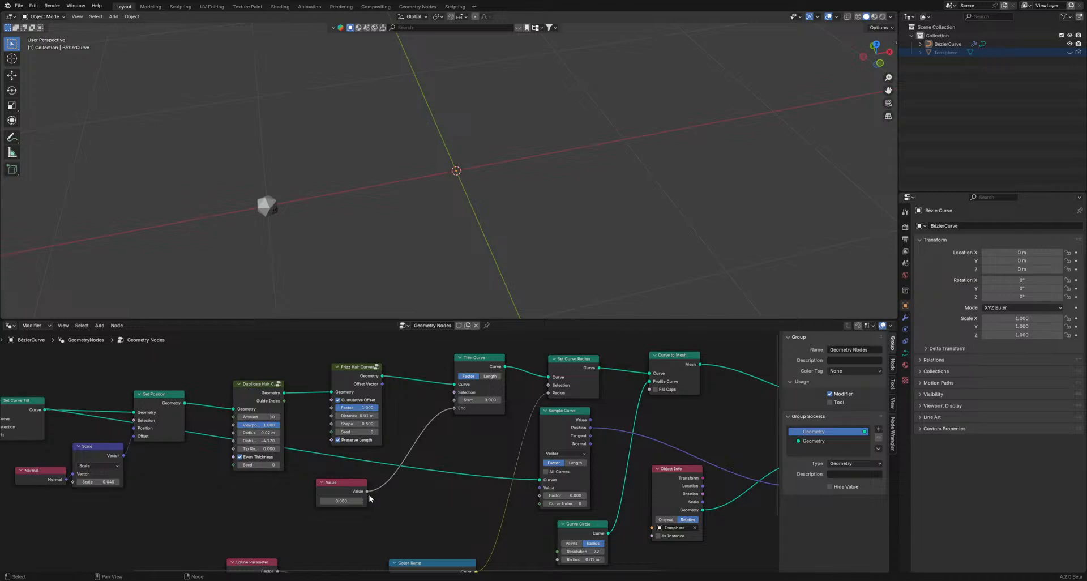
drag(367, 490, 537, 499)
mouse_move(321, 502)
mouse_down()
mouse_move(391, 502)
mouse_move(317, 502)
mouse_up()
scroll(496, 469, down, 2)
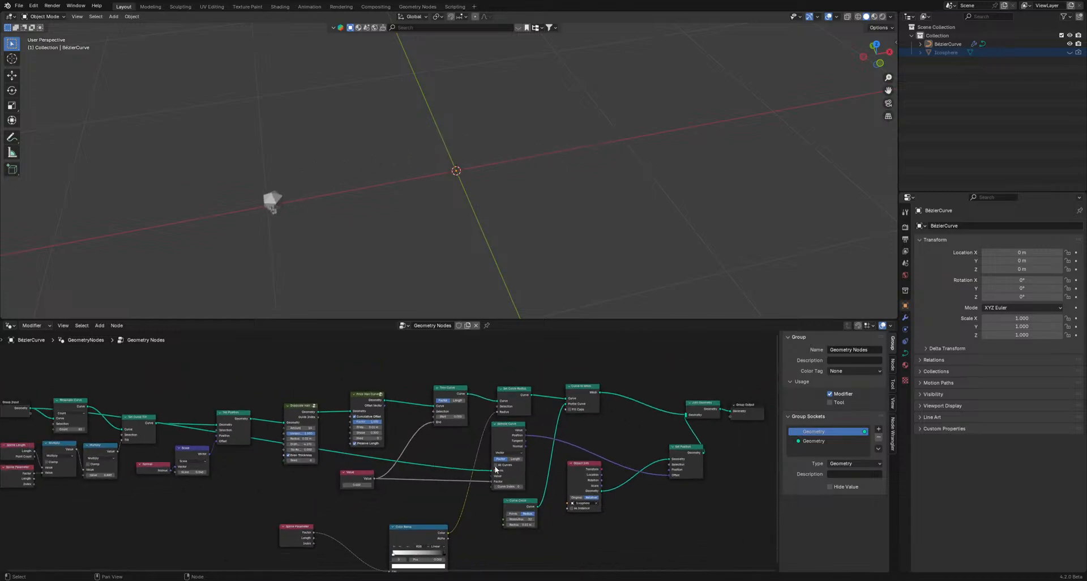
- Move Set Position closer to Object Info, and shift Group Output and Join Geometry further along to open space in the tree
middle_drag(496, 469, 264, 464)
drag(445, 448, 397, 427)
drag(467, 407, 657, 387)
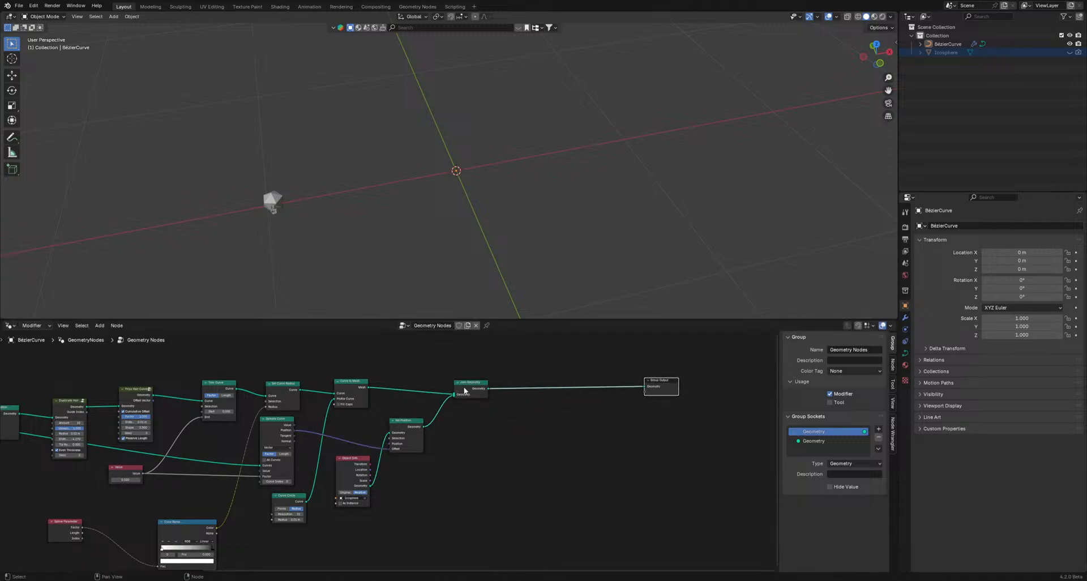
drag(464, 390, 505, 391)
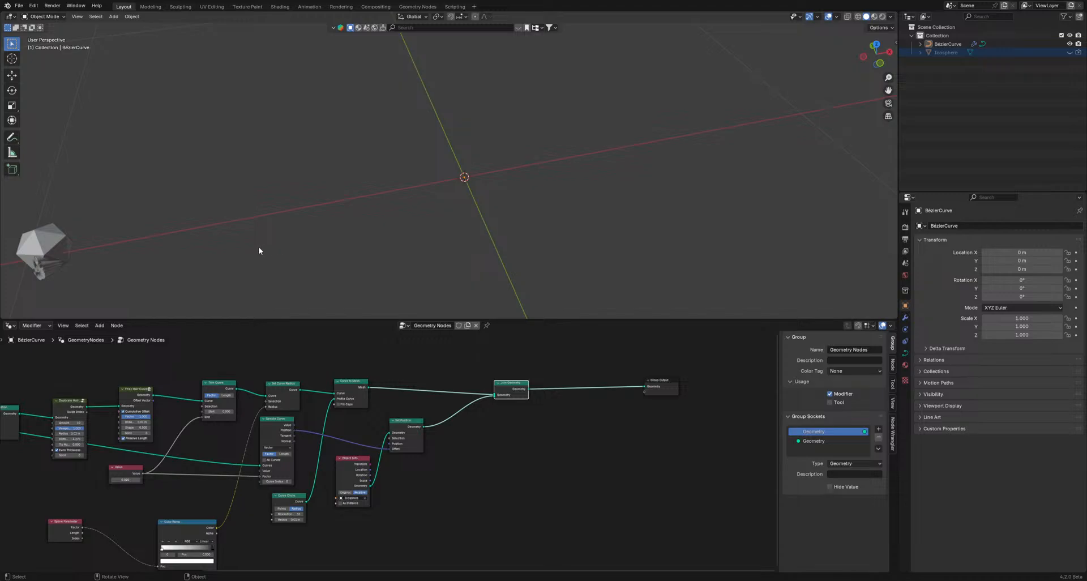
middle_drag(260, 250, 376, 206)
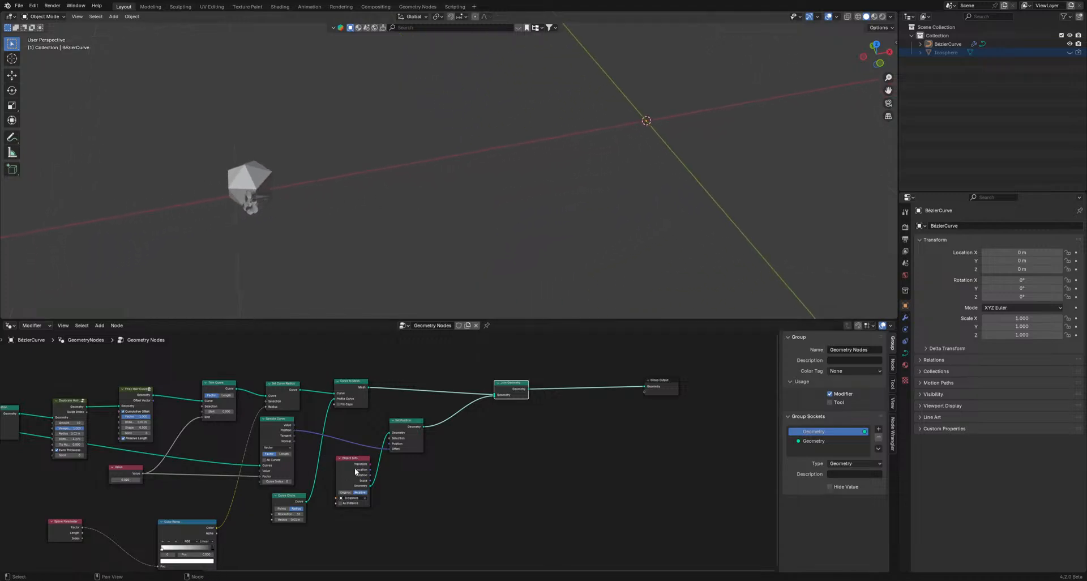
- Move Object Info lower, Join Geometry closer to Group Output, and Set Position further along to space out the tree
mouse_move(355, 471)
mouse_down()
mouse_move(337, 487)
mouse_move(344, 480)
mouse_up()
middle_drag(394, 452, 399, 451)
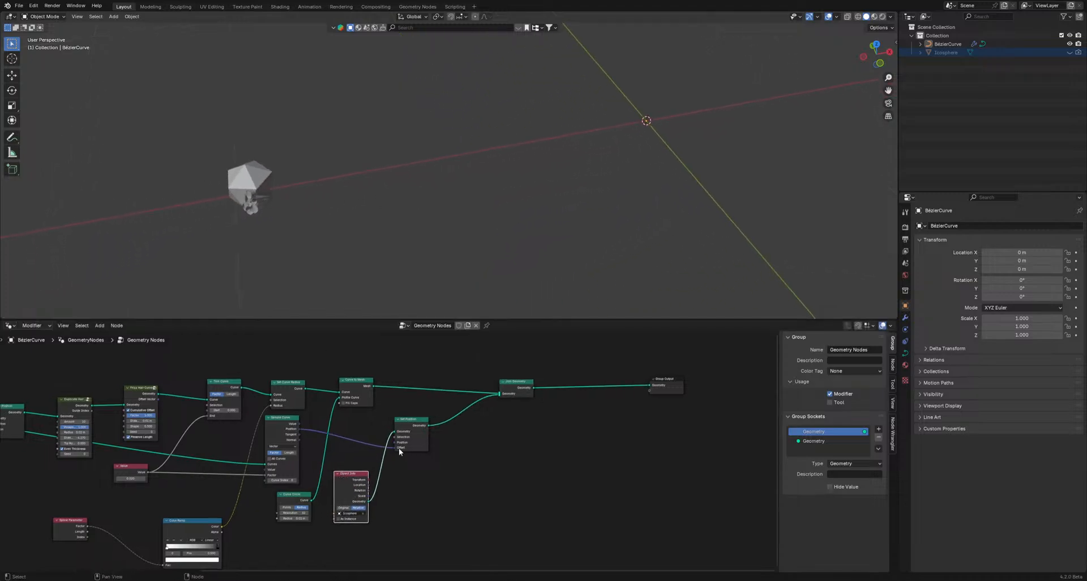
drag(525, 386, 574, 385)
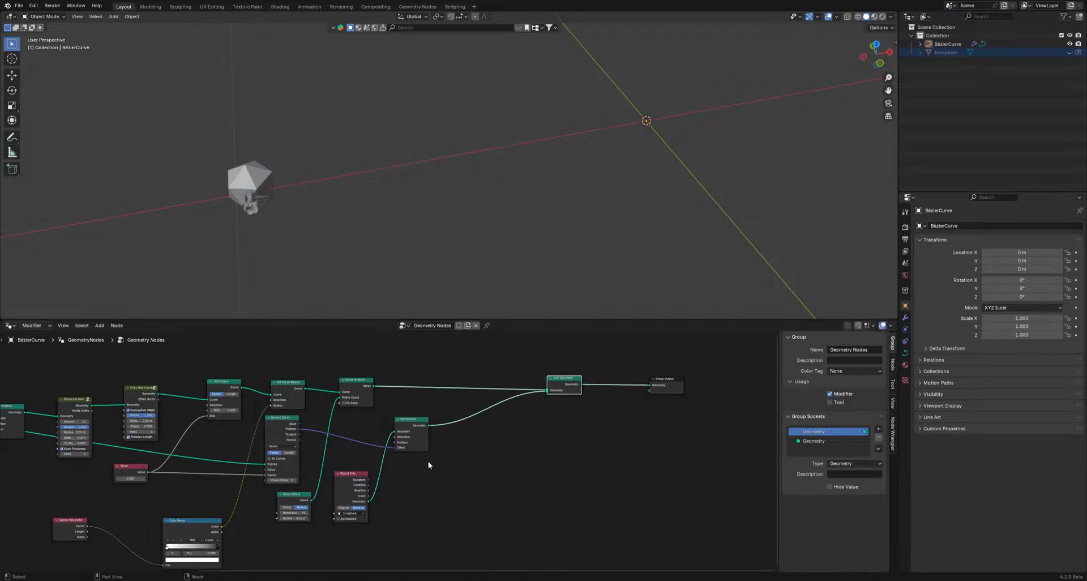
drag(402, 434, 434, 432)
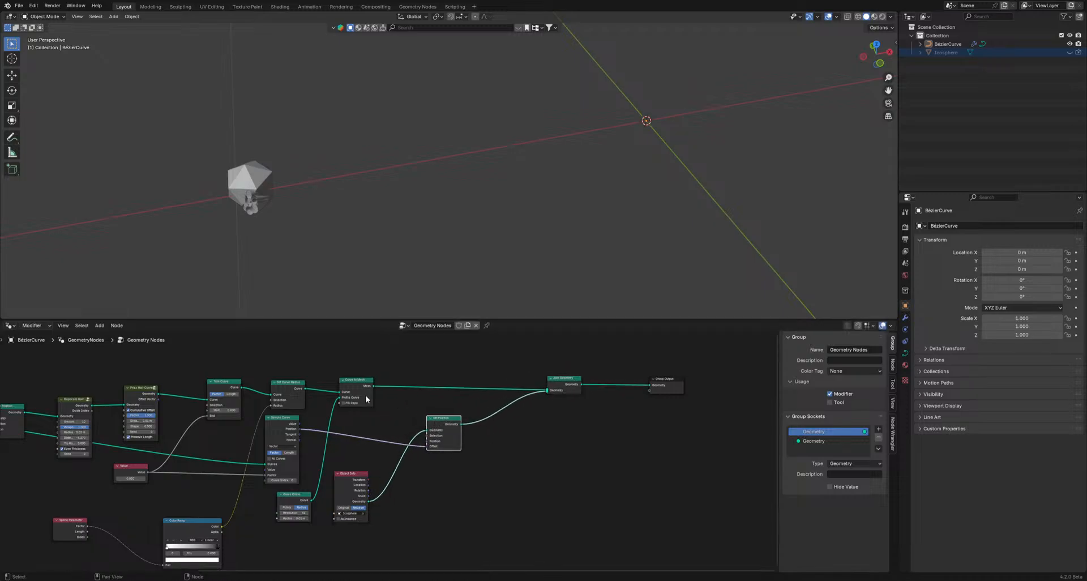
middle_drag(229, 504, 363, 490)
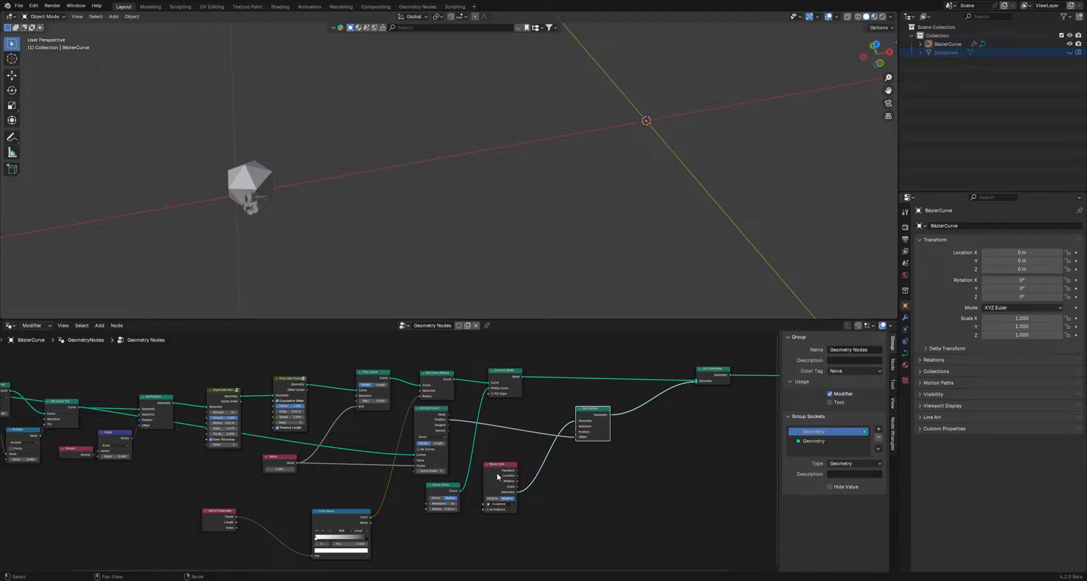
- Place Object Info just below and before Set Position, and raise the Duplicate Hair Curves and Frizz Hair Curves nodes
drag(496, 483, 485, 533)
drag(589, 418, 563, 436)
drag(495, 513, 514, 468)
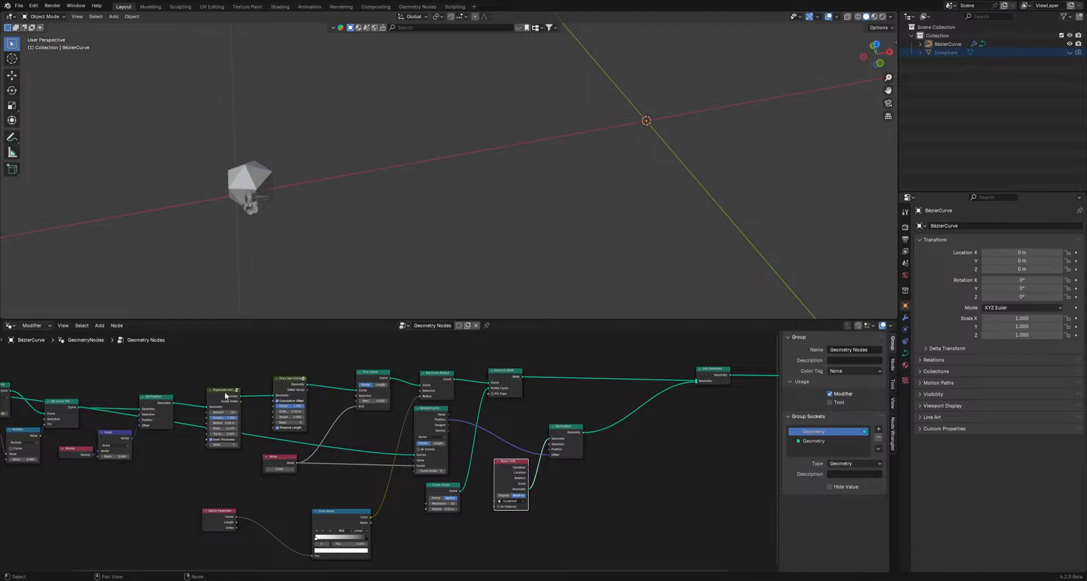
drag(224, 390, 242, 359)
drag(300, 380, 308, 357)
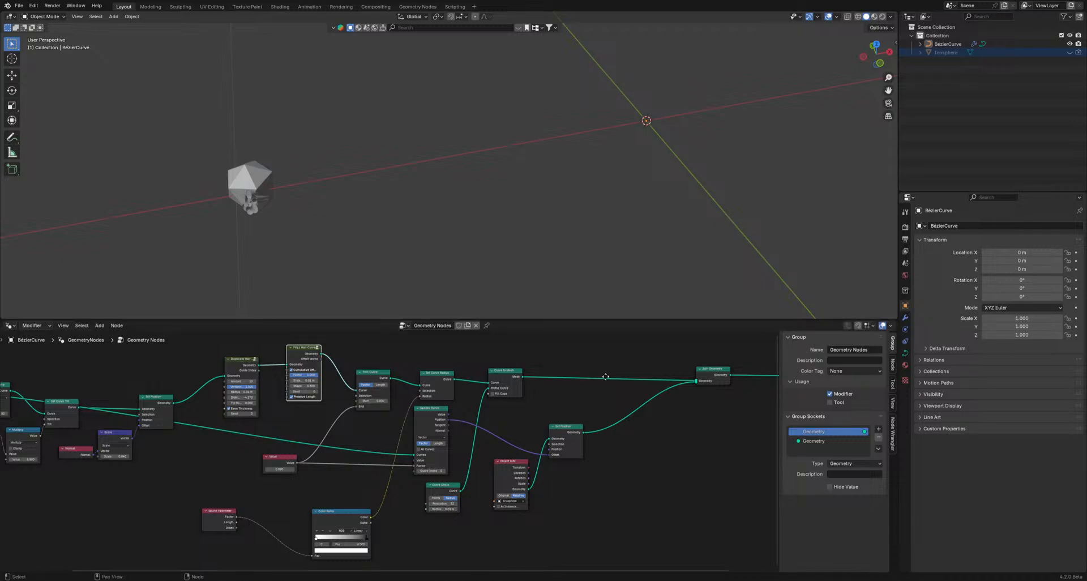
middle_drag(606, 376, 560, 401)
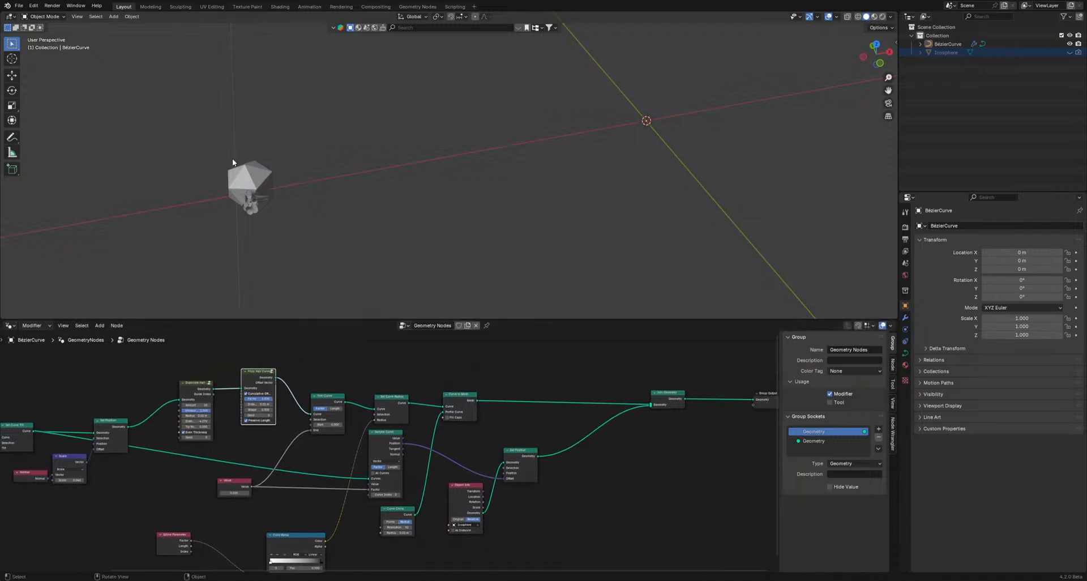
- Insert a second Set Position between Curve to Mesh and Join Geometry, and spread out the lower Set Position and Object Info
key(shift+a)
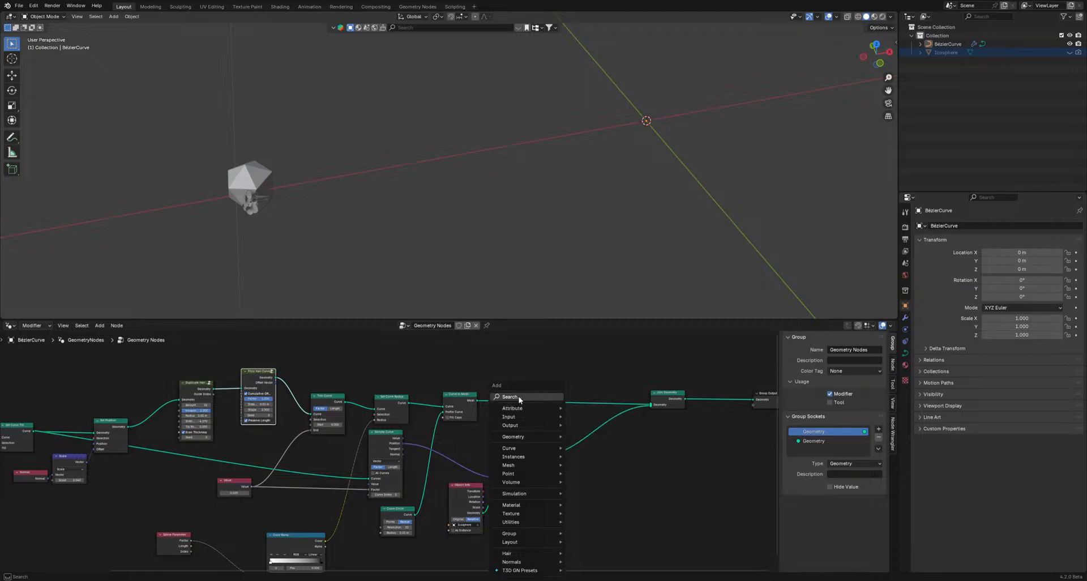
text(set)
click(544, 420)
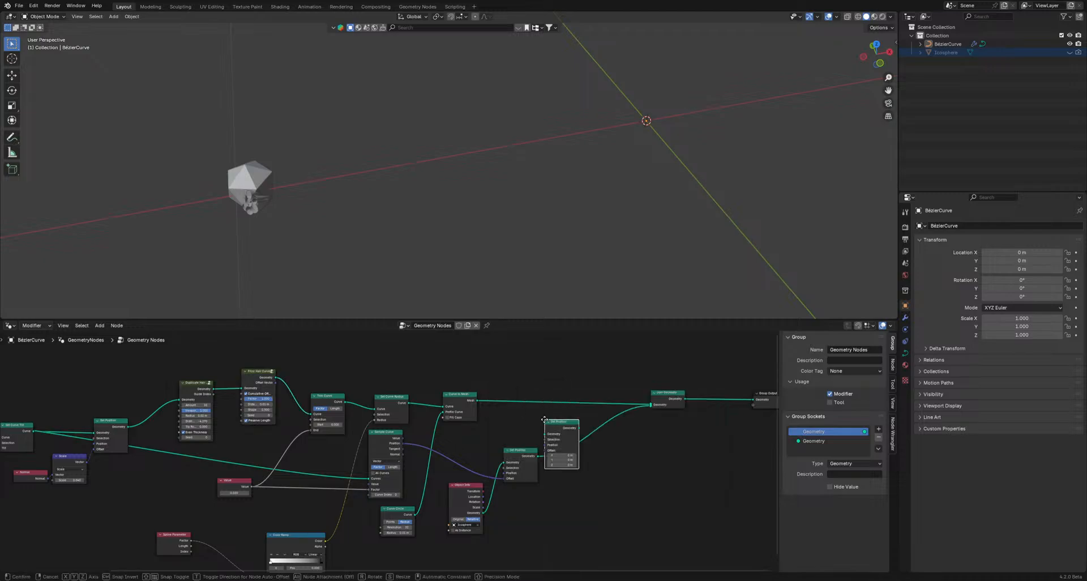
click(519, 380)
drag(519, 463, 559, 473)
middle_drag(451, 494, 458, 405)
drag(475, 413, 452, 443)
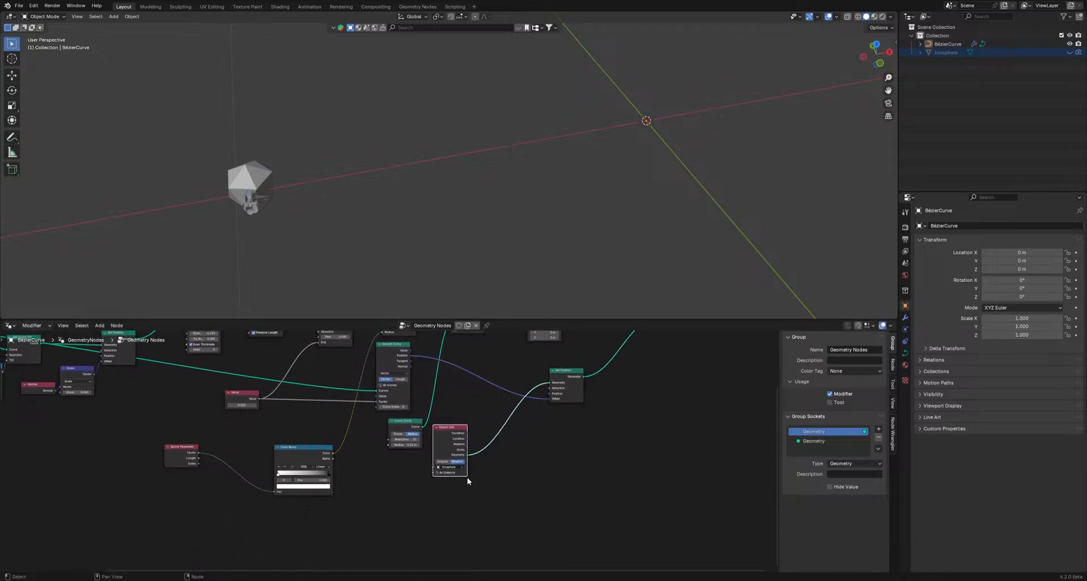
- Add a Geometry Proximity node beside Object Info and link Object Info's Geometry into it
click(505, 470)
key(shift+a)
click(470, 395)
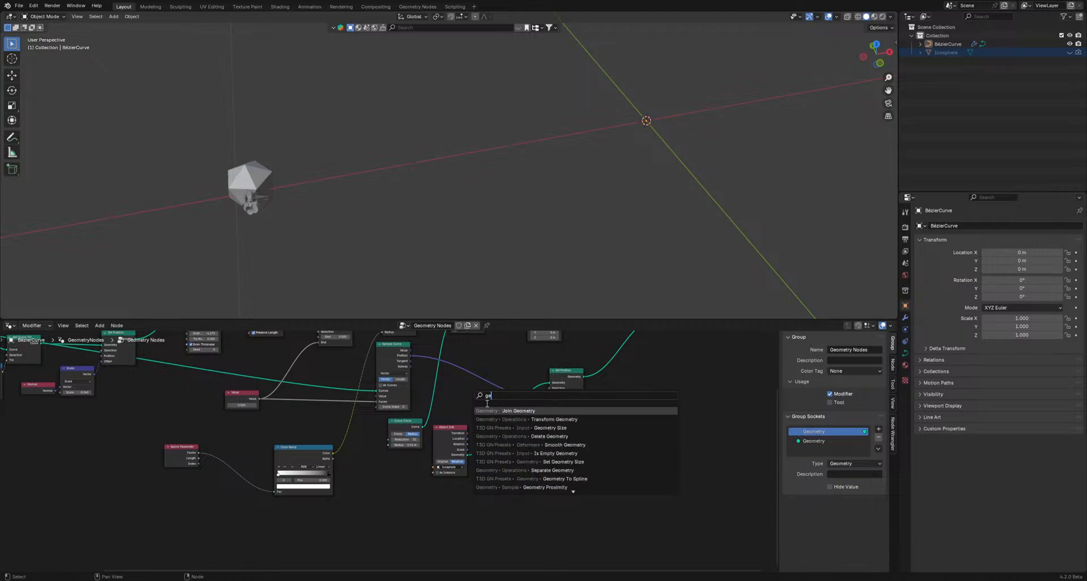
text(geometyr)
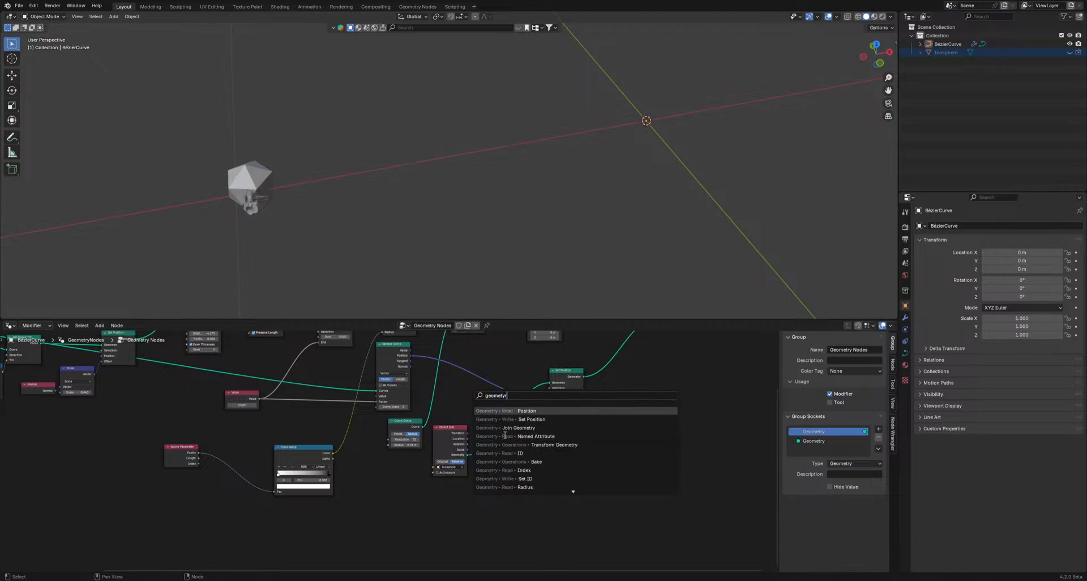
key(BackSpace)
key(BackSpace)
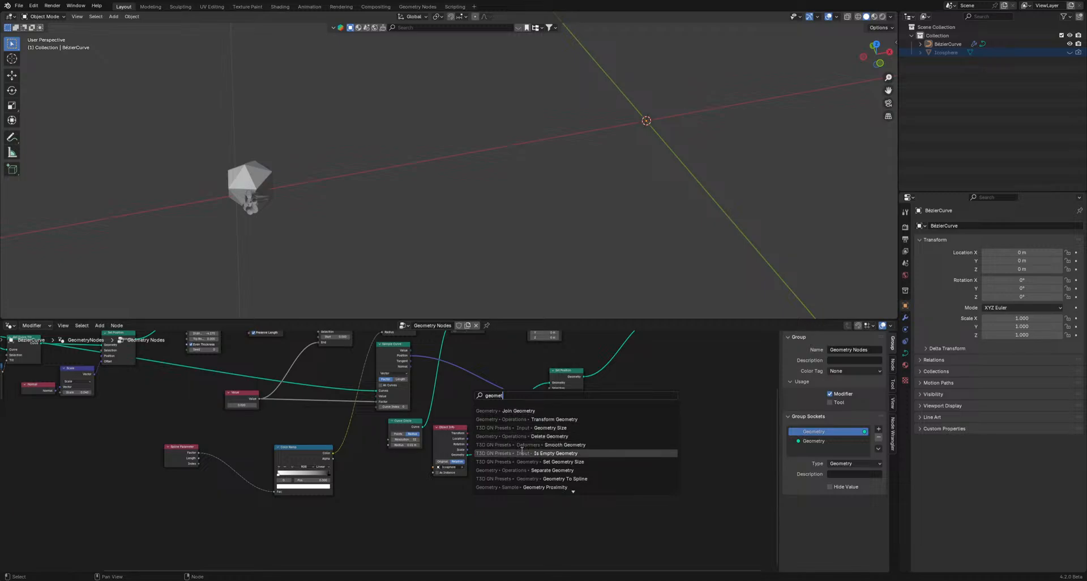
click(527, 487)
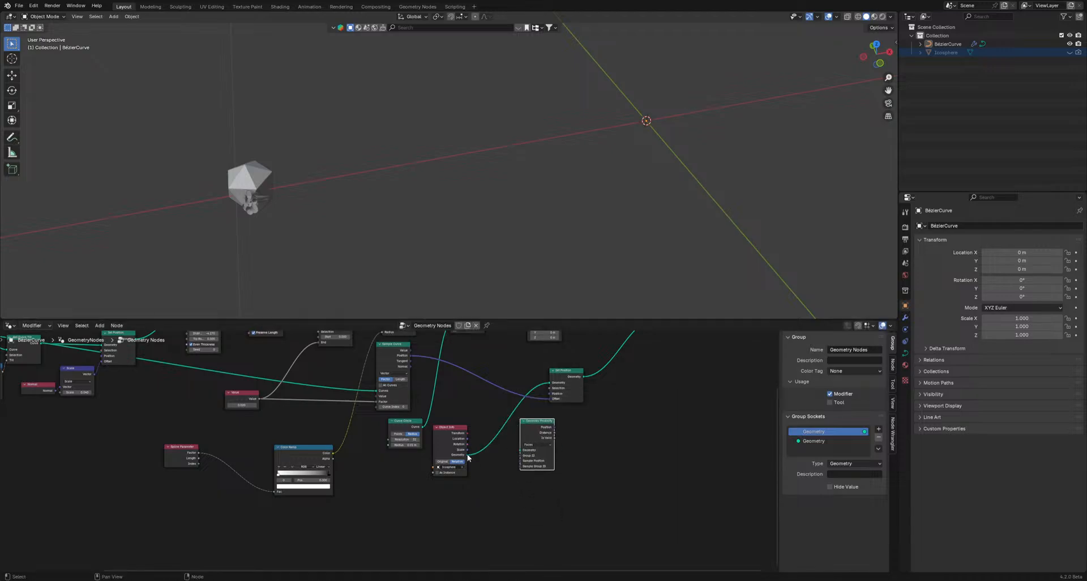
drag(469, 455, 520, 453)
scroll(572, 441, up, 2)
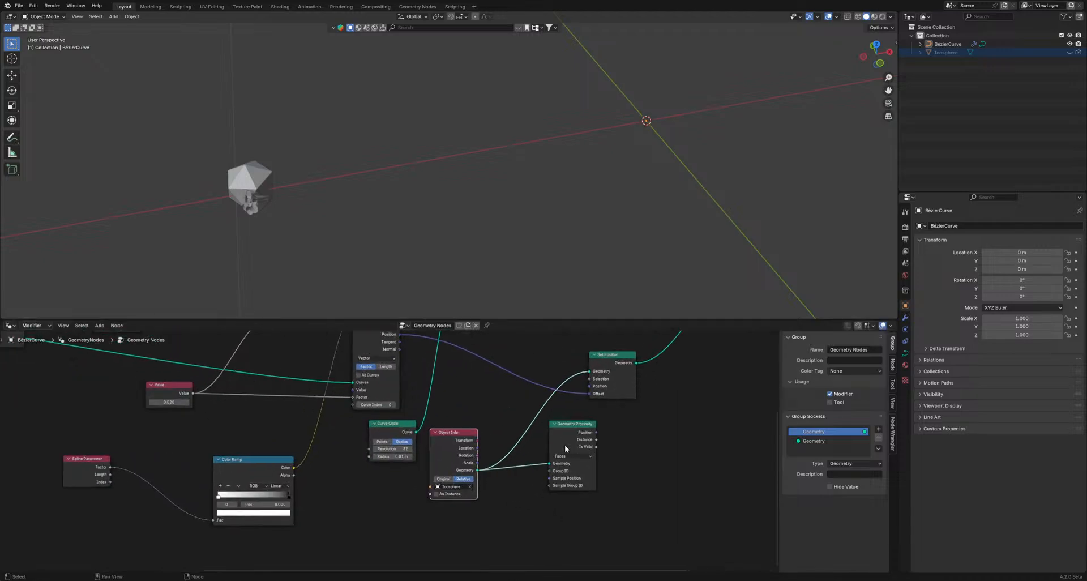
scroll(598, 444, down, 1)
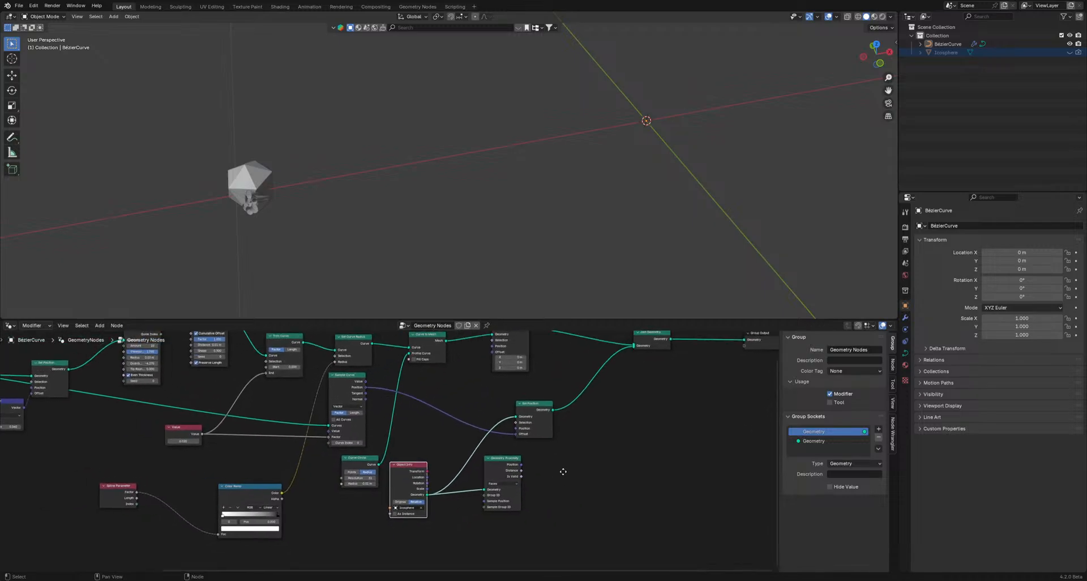
drag(506, 463, 495, 474)
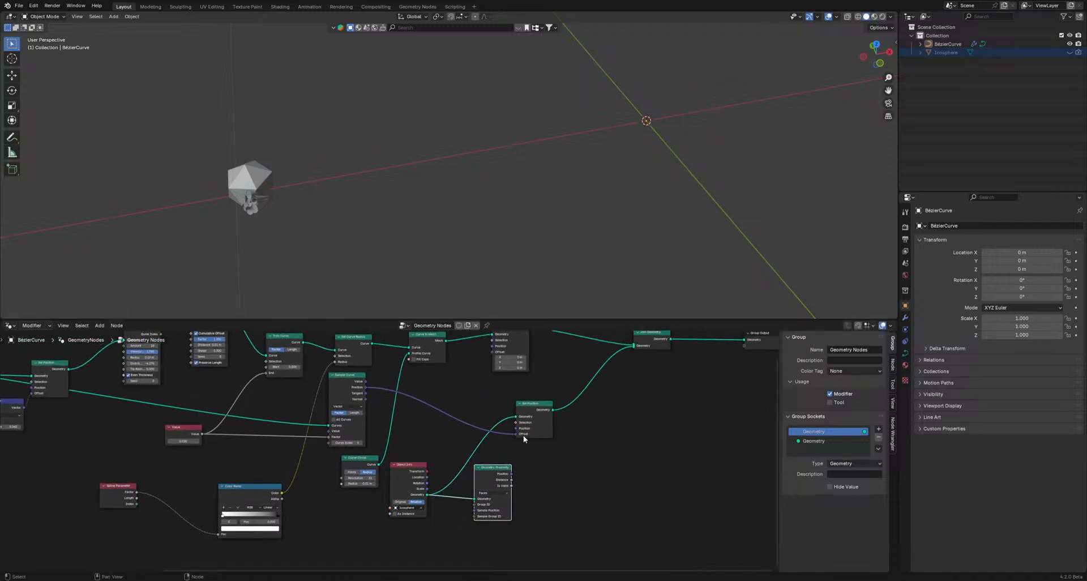
- Add a Map Range node beside Geometry Proximity and link the proximity Distance to its Value input
middle_drag(475, 416, 469, 444)
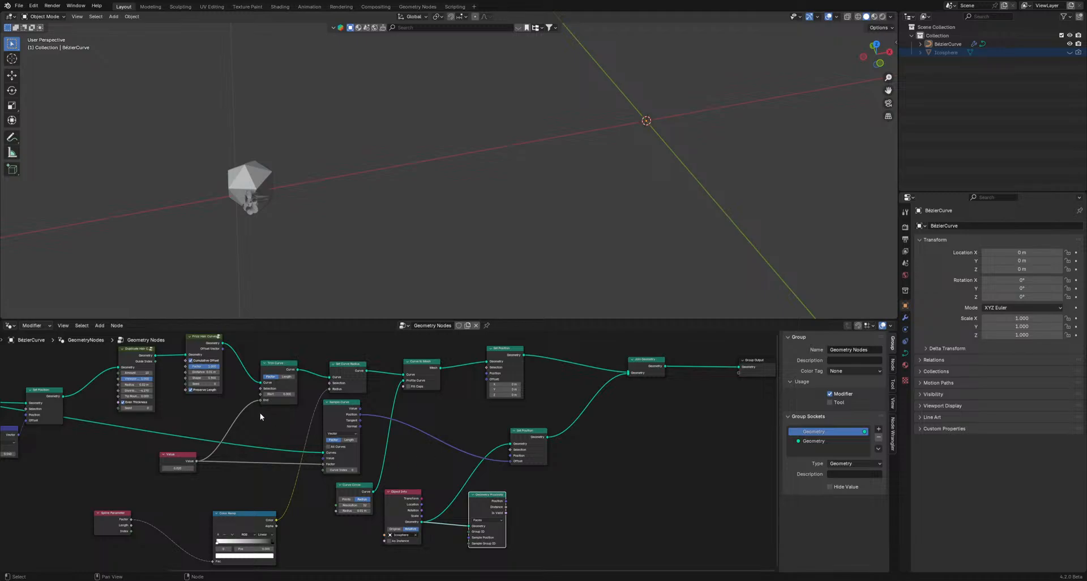
key(shift+a)
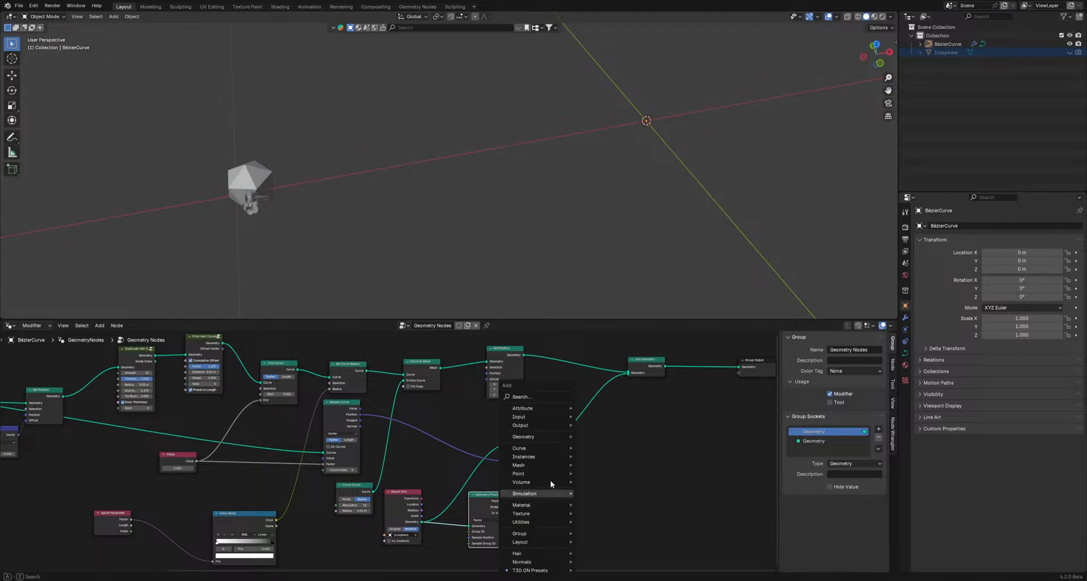
click(527, 399)
text(map range)
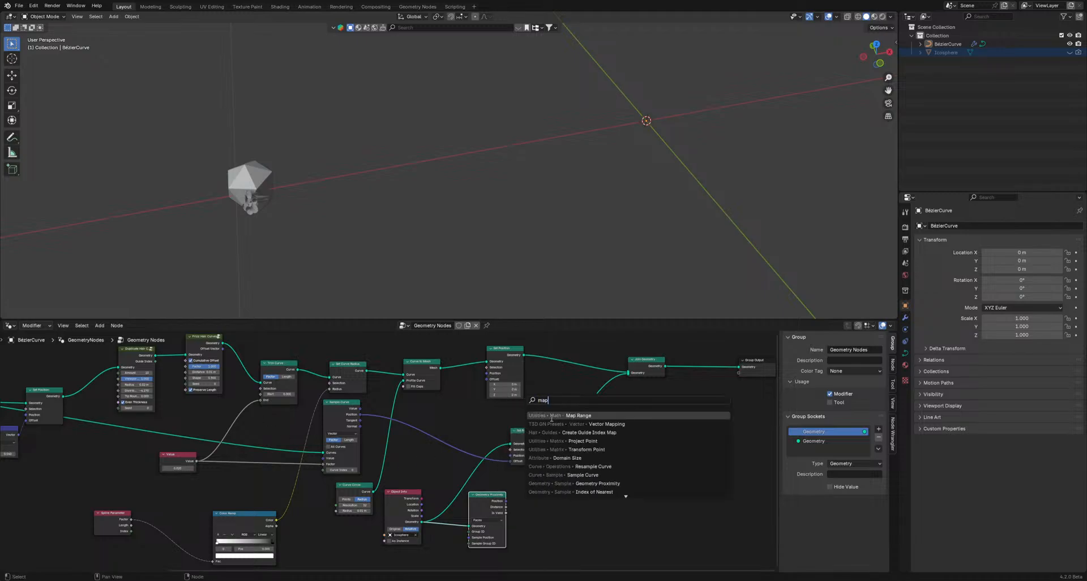
key(Return)
click(542, 488)
drag(506, 507, 670, 496)
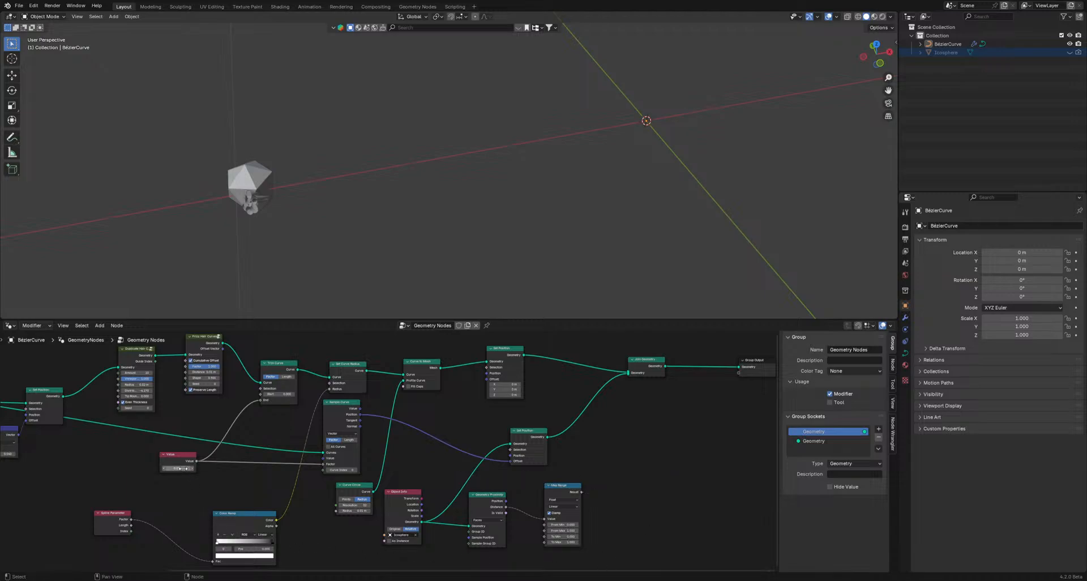
- Set the Value node to 0.270 and the Frizz Hair Curves Distance to 0.06 m, nudging the upper Set Position along
shift+drag(175, 469, 221, 468)
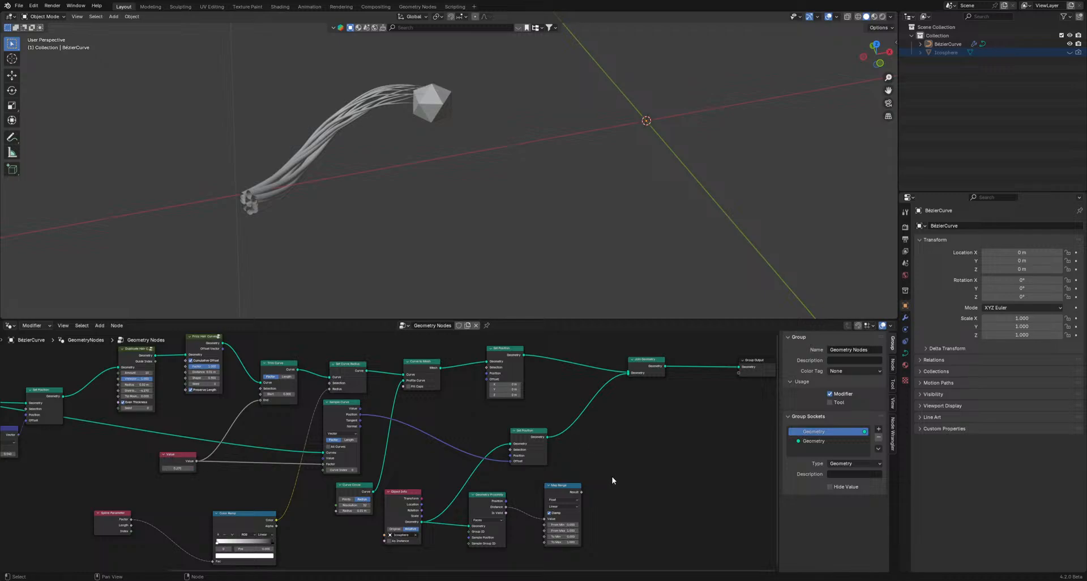
drag(511, 356, 522, 354)
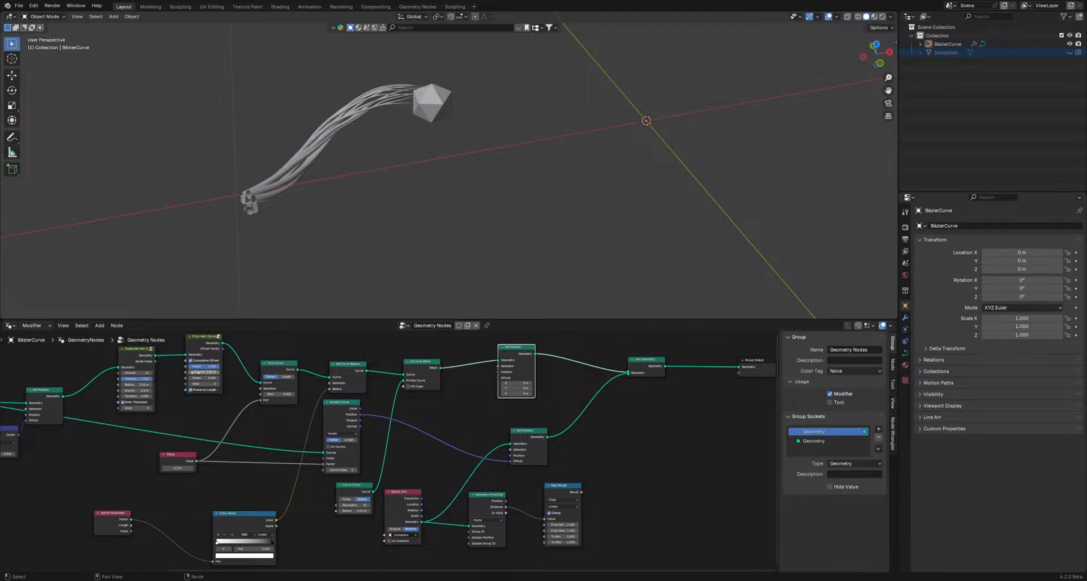
mouse_move(201, 373)
shift+mouse_down()
mouse_move(233, 373)
mouse_move(221, 373)
shift+mouse_up()
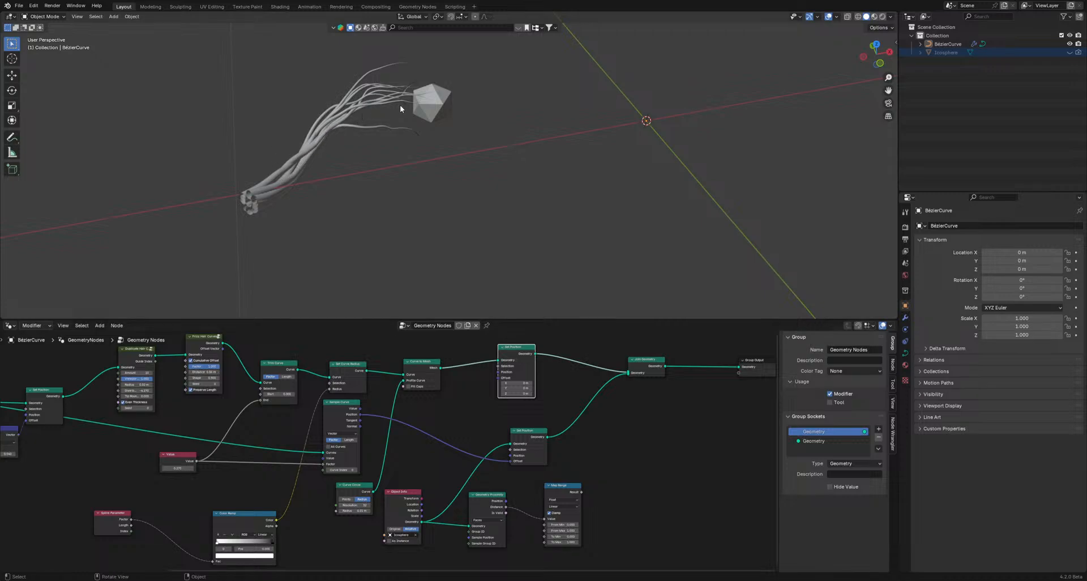
- Select the Bézier curve object after a close look at its strands beside the ico sphere
scroll(342, 114, up, 3)
shift+middle_drag(342, 115, 398, 201)
scroll(387, 196, up, 3)
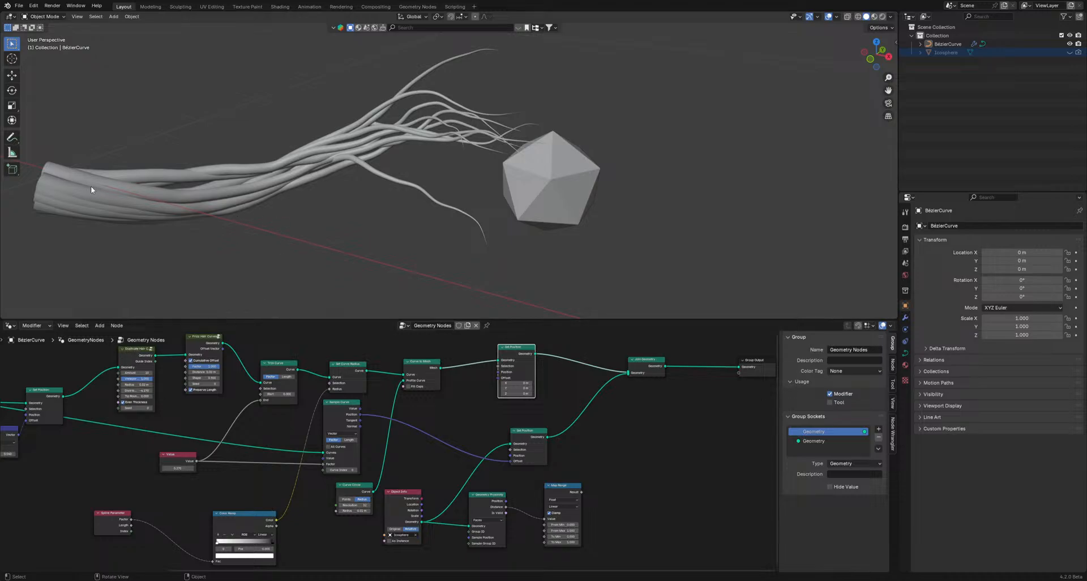
click(544, 185)
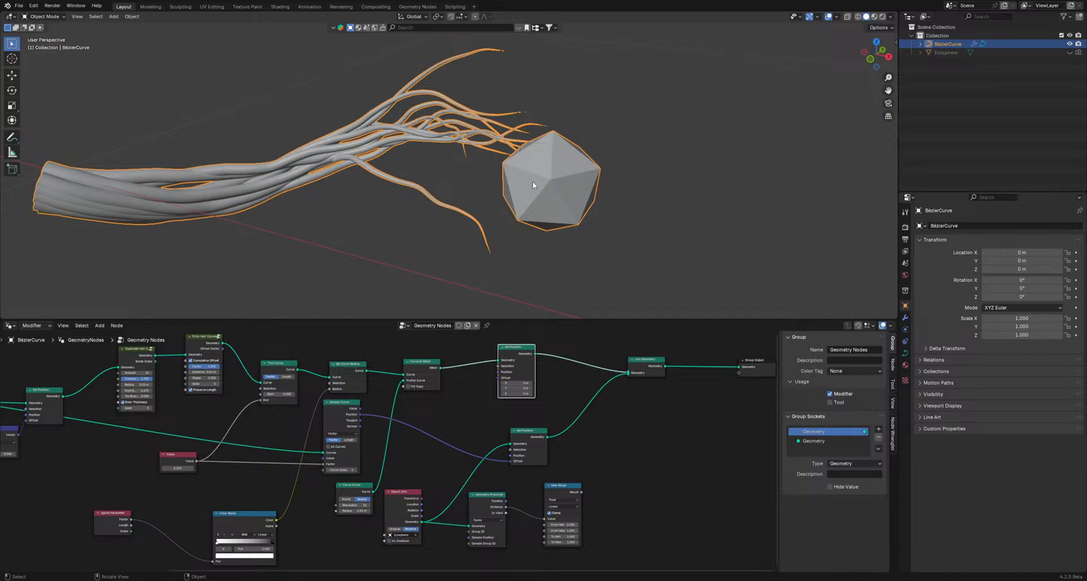
click(607, 129)
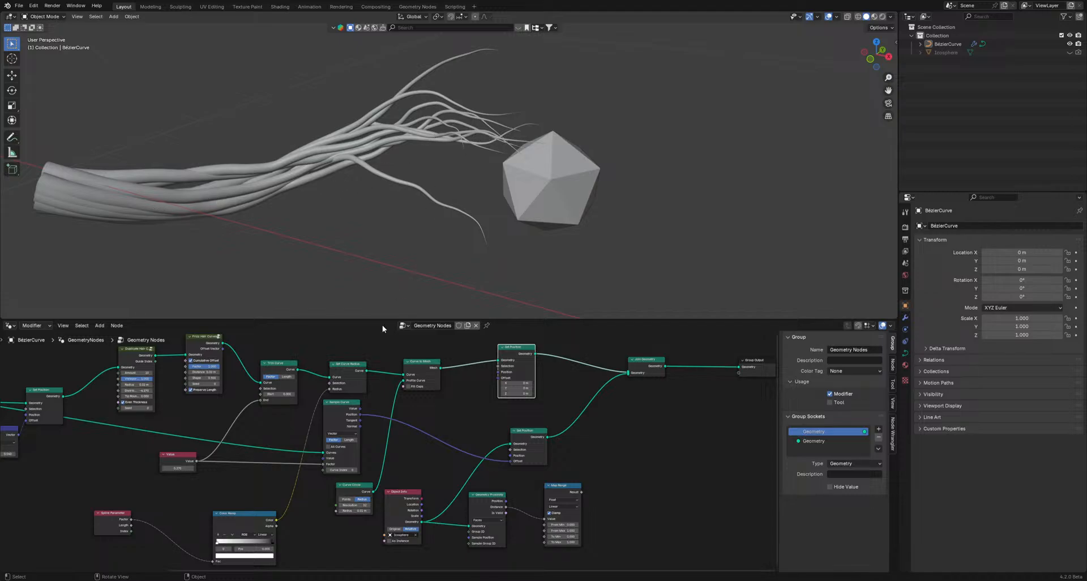
key(a)
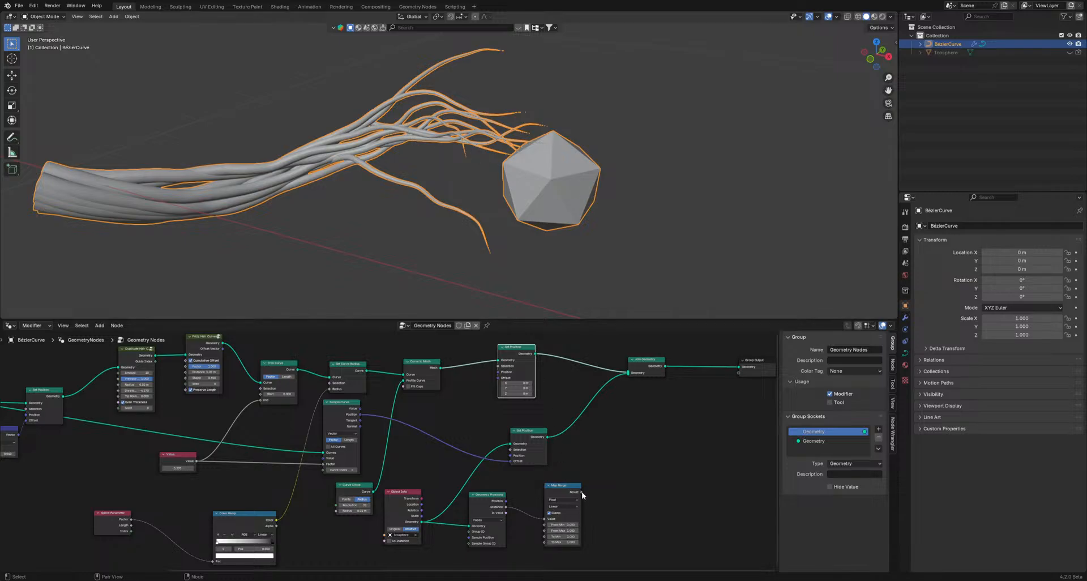
- Move Map Range below Duplicate Hair Curves and link its Result to the Frizz Hair Curves Distance
drag(583, 490, 663, 489)
drag(567, 493, 104, 444)
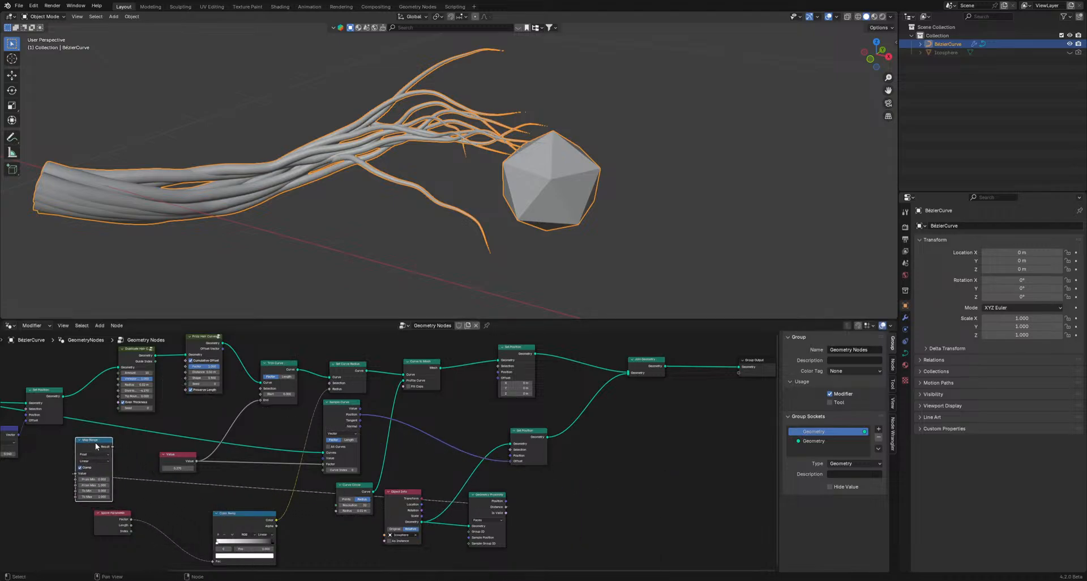
middle_drag(105, 444, 394, 484)
scroll(391, 462, up, 8)
middle_drag(536, 403, 476, 401)
scroll(426, 505, down, 1)
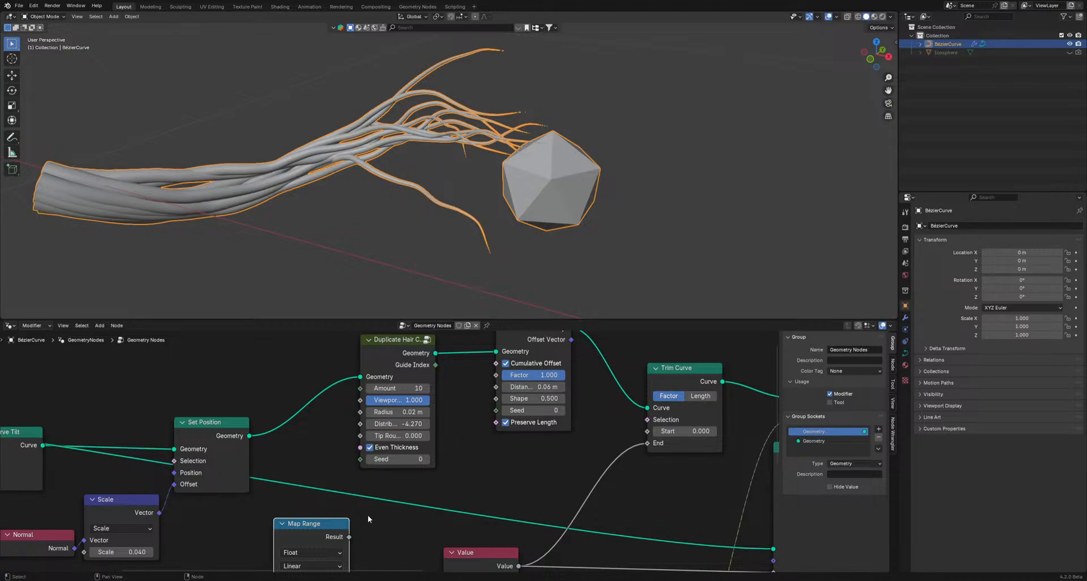
drag(349, 538, 496, 386)
scroll(160, 244, down, 3)
shift+drag(90, 201, 156, 195)
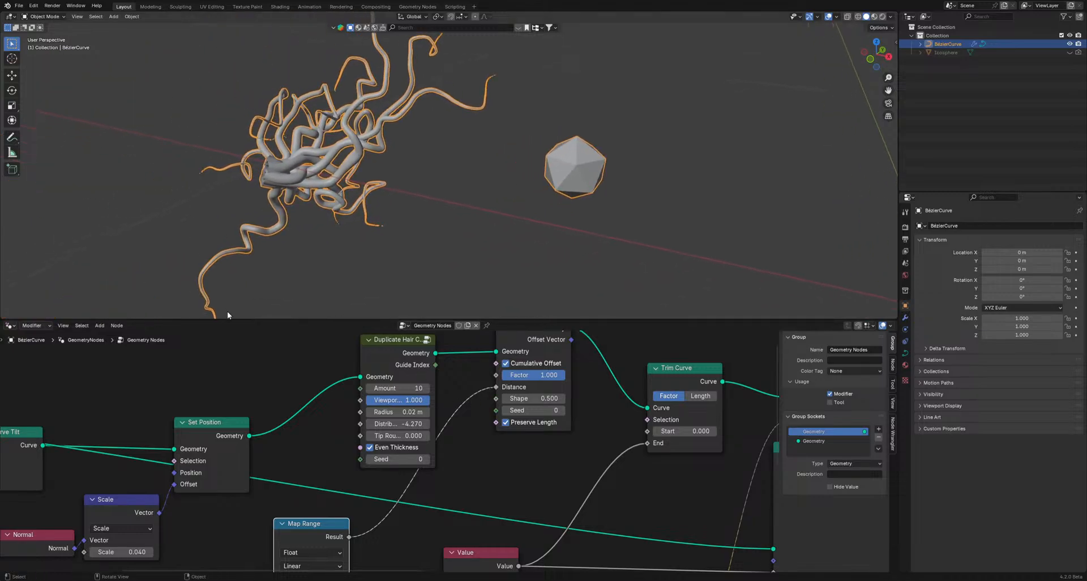
- Set the Map Range's From Min to 0.880, From Max to 1.550 and To Max to 26.800
middle_drag(350, 546, 421, 434)
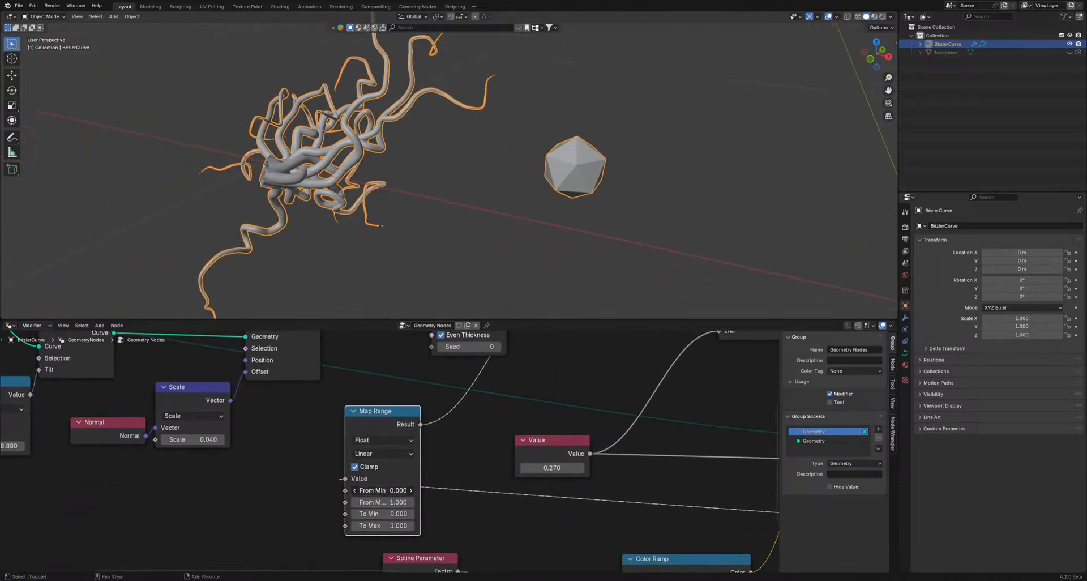
drag(378, 490, 522, 503)
drag(383, 526, 694, 526)
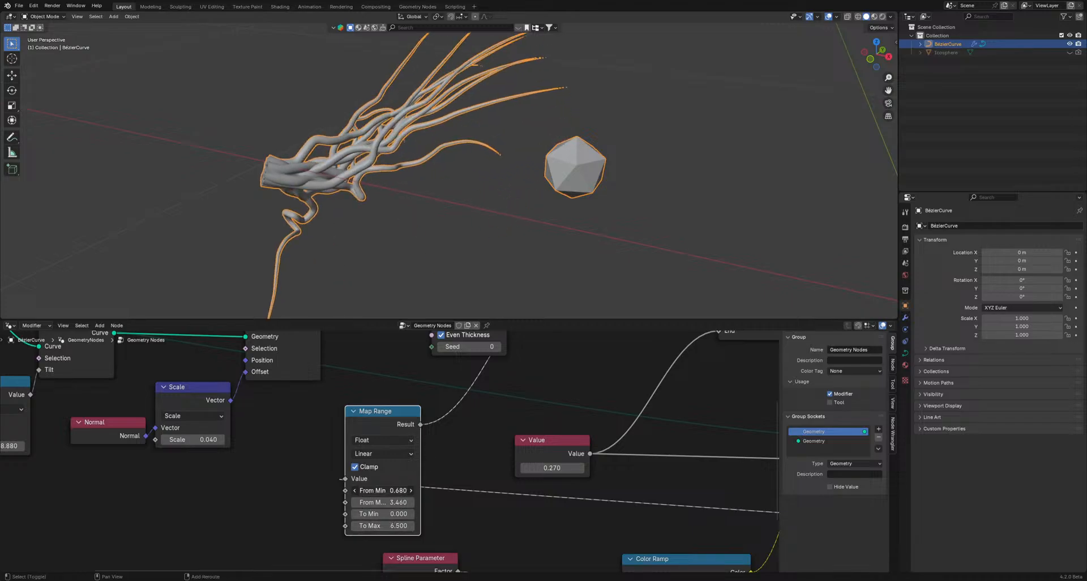
drag(383, 490, 292, 502)
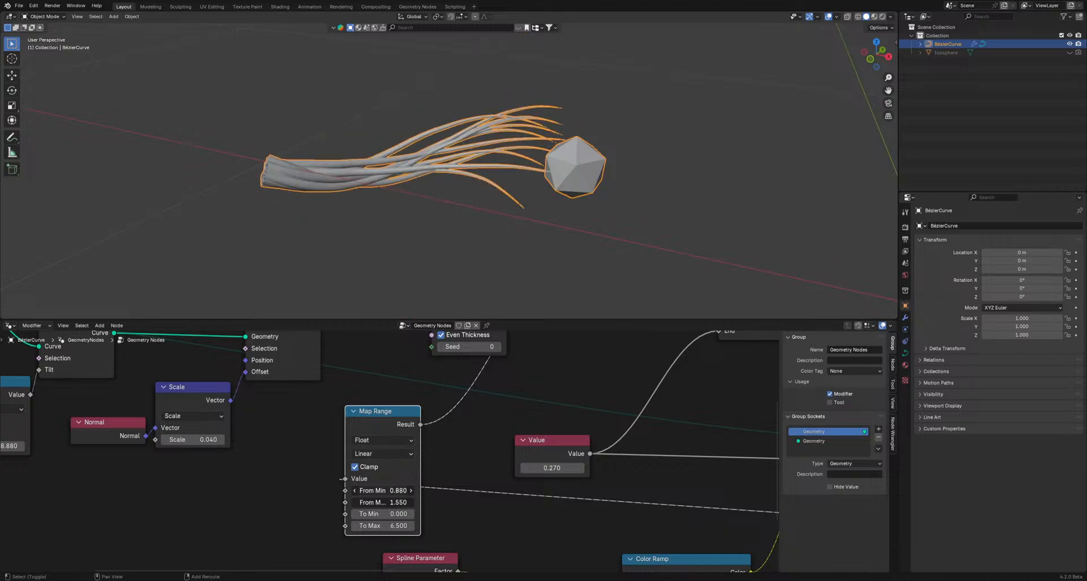
drag(365, 525, 498, 526)
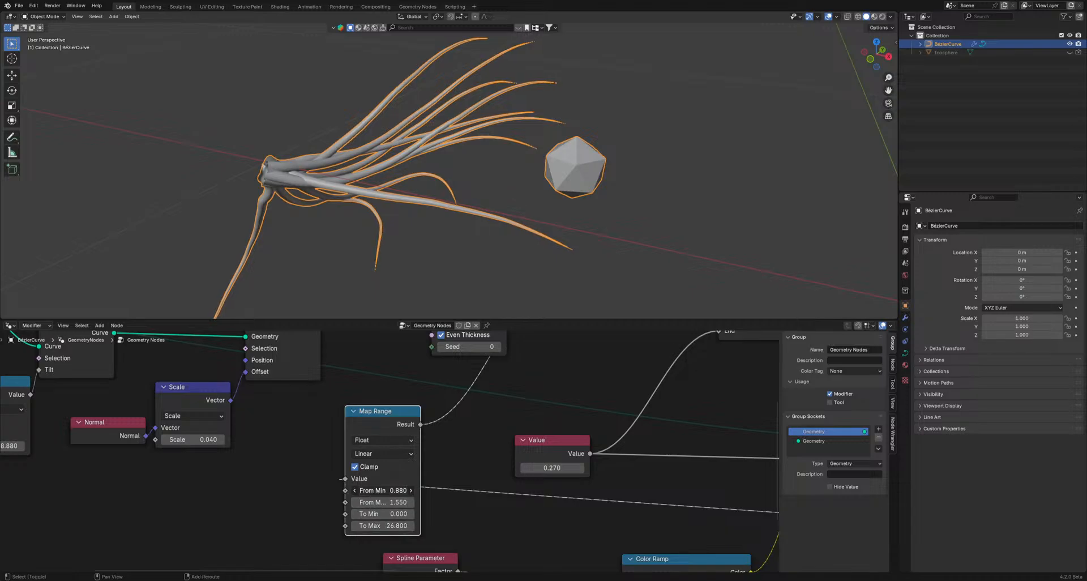
- Set the Map Range's From Min to 0.900 and its To Max to 14.470
drag(382, 490, 386, 490)
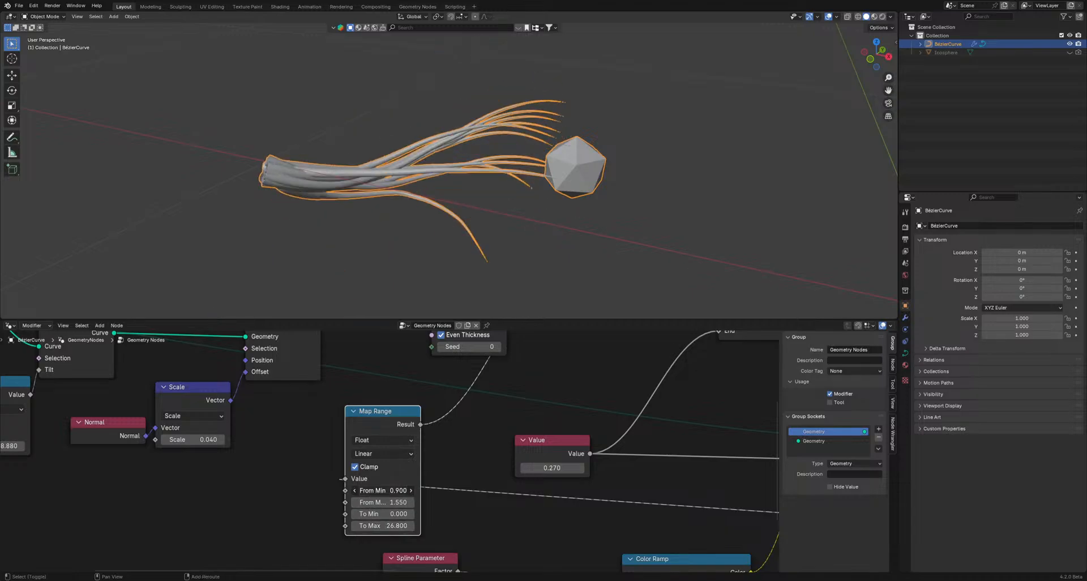
scroll(382, 484, down, 2)
scroll(385, 510, up, 3)
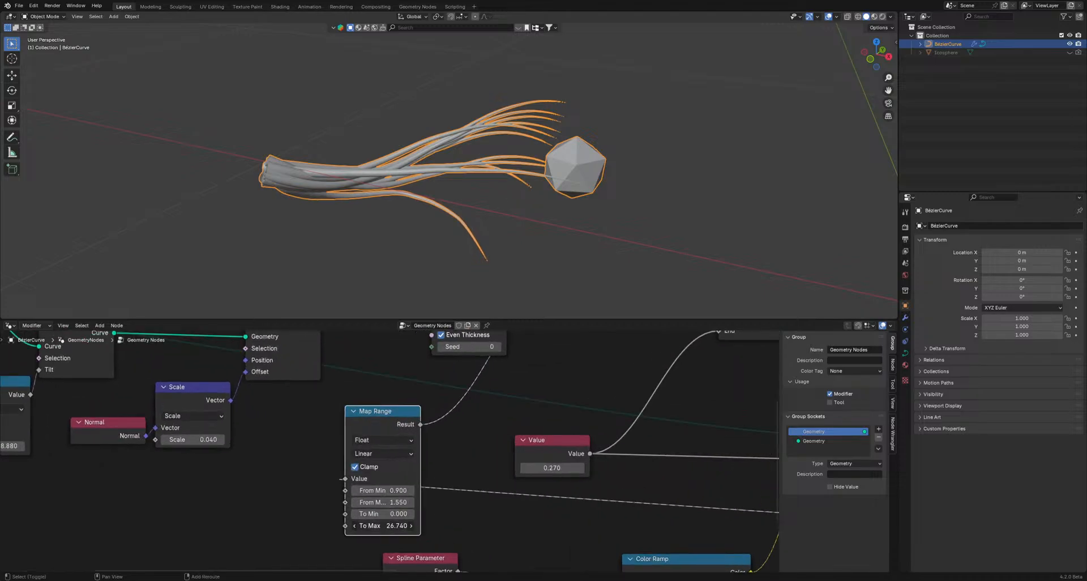
mouse_move(384, 526)
mouse_down()
mouse_move(336, 525)
mouse_move(390, 527)
mouse_up()
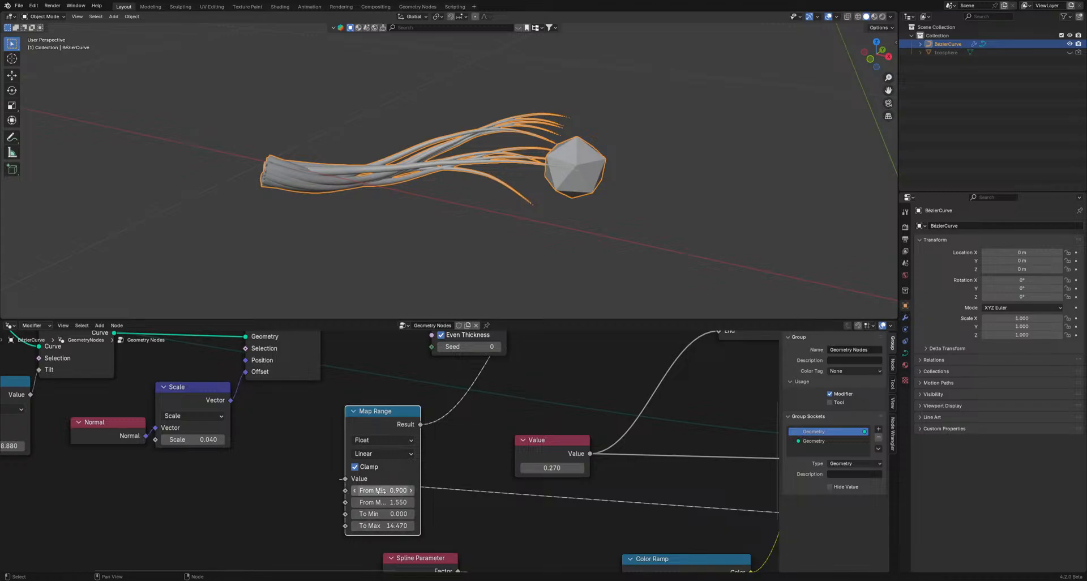
- Move the Duplicate Hair Curves and Map Range nodes aside to make room before Frizz Hair Curves
middle_drag(397, 187, 448, 165)
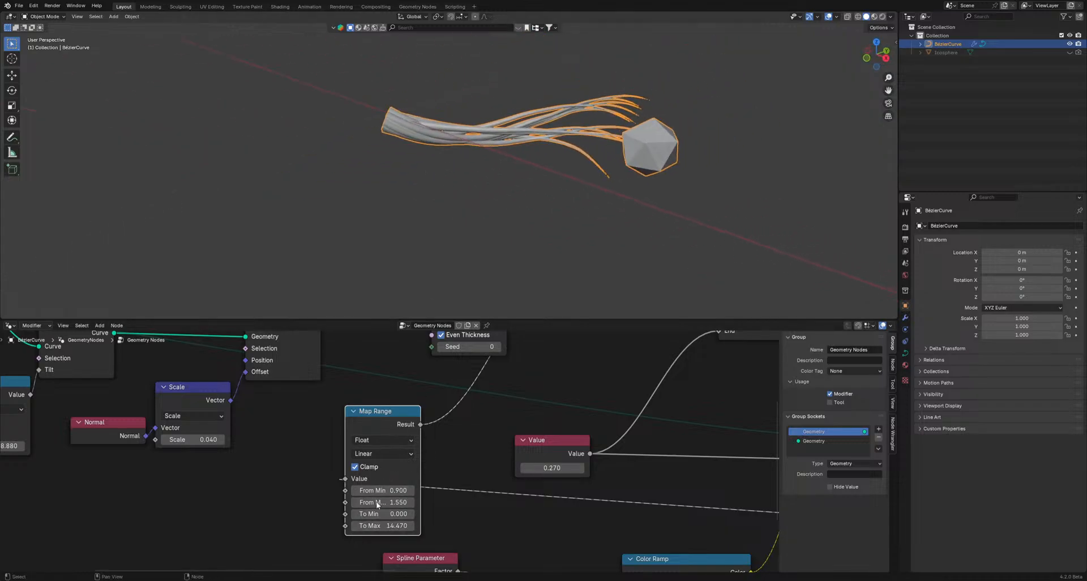
scroll(367, 490, up, 1)
scroll(361, 465, down, 2)
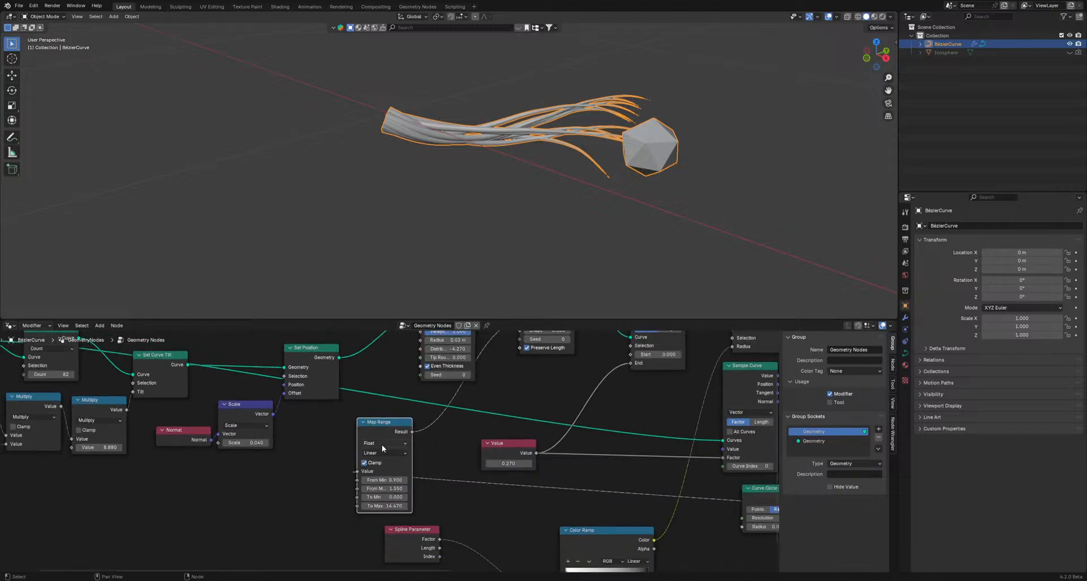
middle_drag(531, 388, 539, 444)
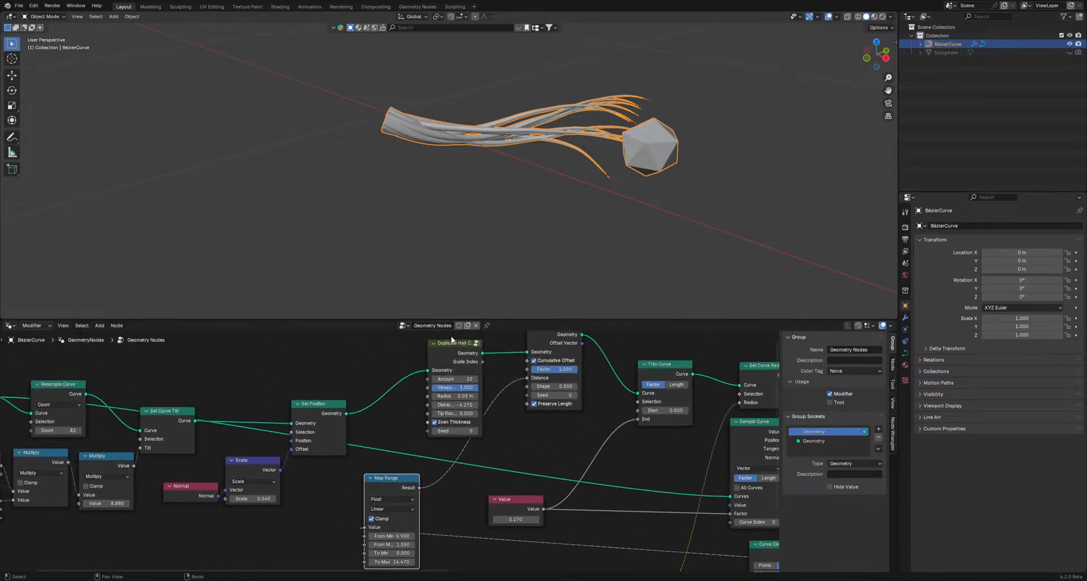
drag(451, 342, 398, 306)
drag(386, 480, 308, 533)
- Insert a Math node on the link from Map Range to the Frizz Hair Curves Distance and set it to Multiply
key(shift+a)
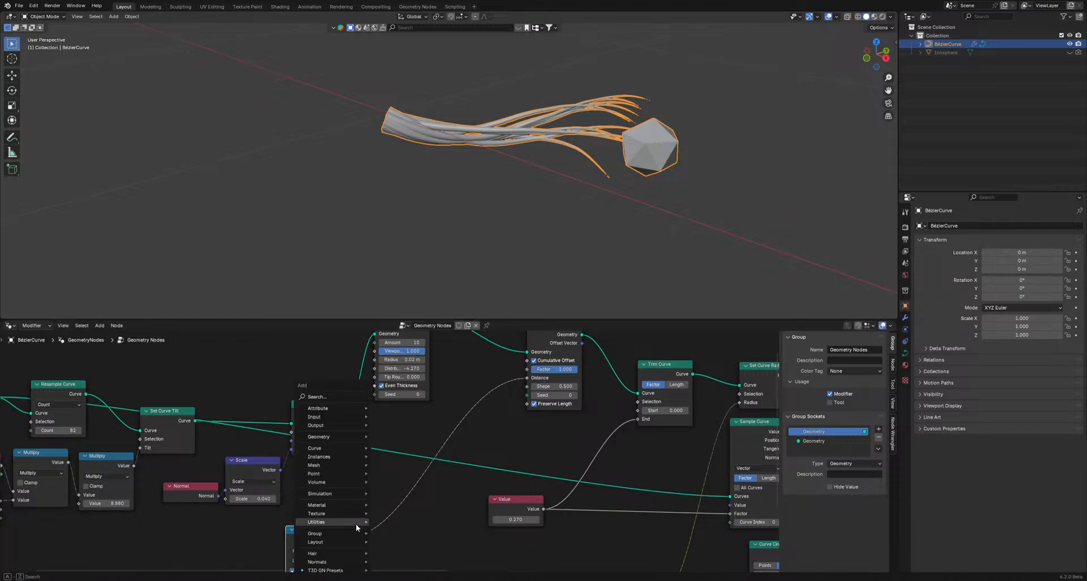
click(321, 397)
text(add)
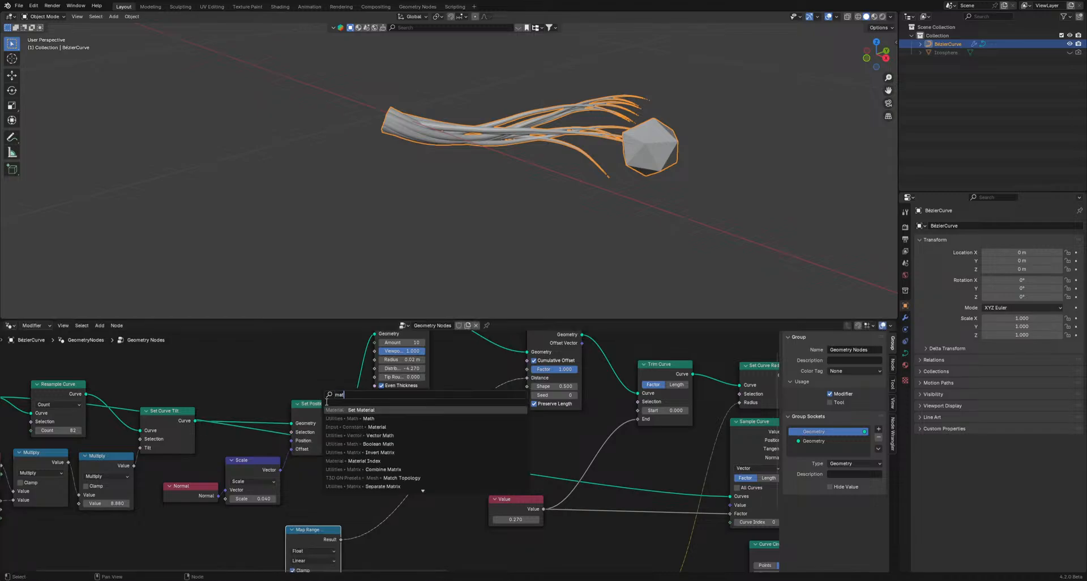
key(Return)
click(365, 499)
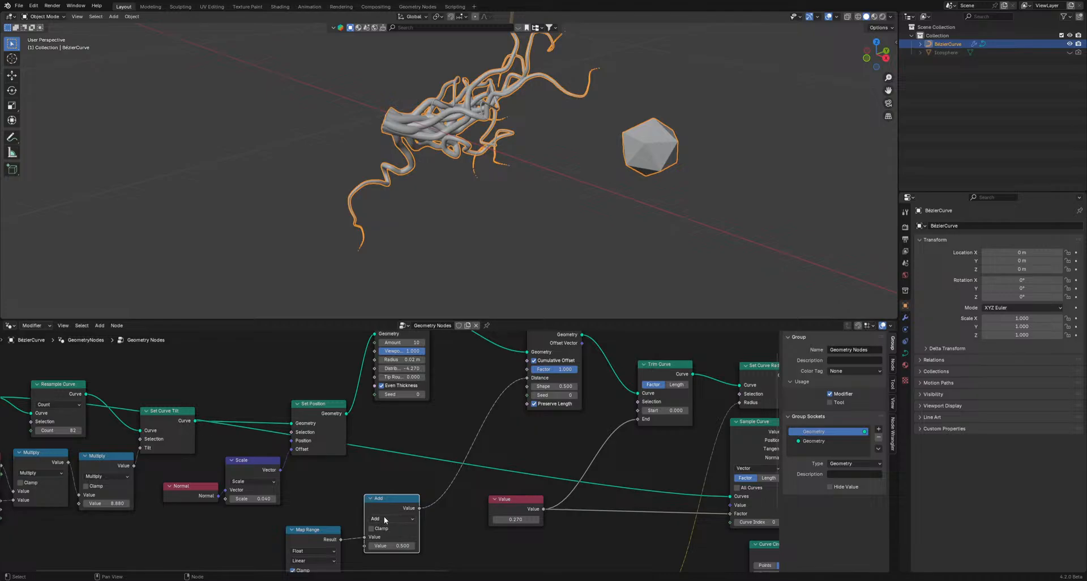
click(383, 515)
click(396, 437)
middle_drag(389, 490, 415, 432)
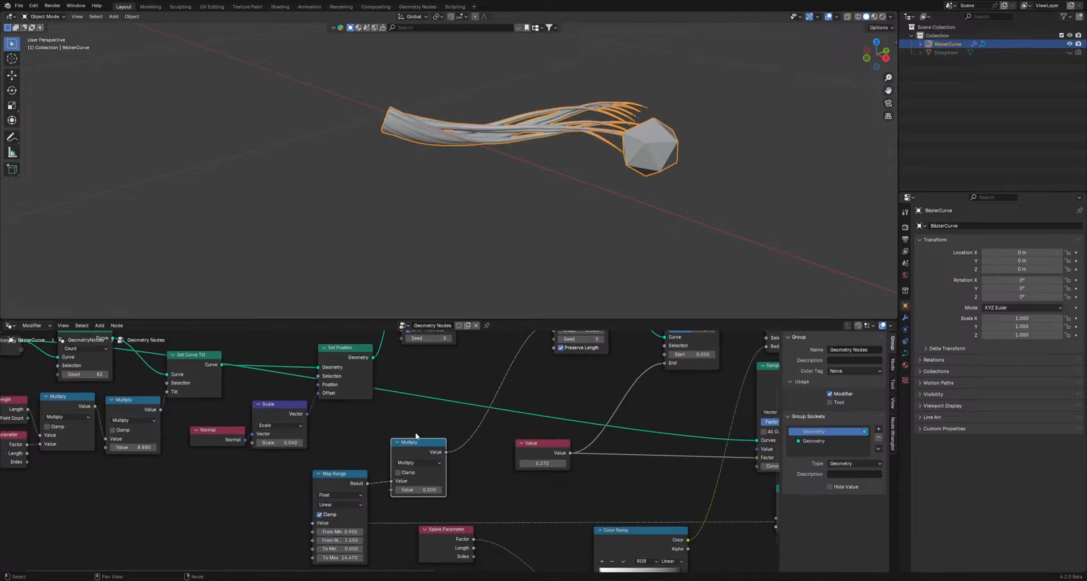
- Set the new Multiply node's value to 2.230 and the Map Range's From Min to 0.910, From Max to 1.560 and To Max to 10.280
drag(409, 489, 472, 489)
drag(327, 532, 327, 541)
middle_drag(334, 540, 346, 501)
mouse_move(347, 519)
mouse_down()
mouse_move(391, 519)
mouse_move(334, 519)
mouse_up()
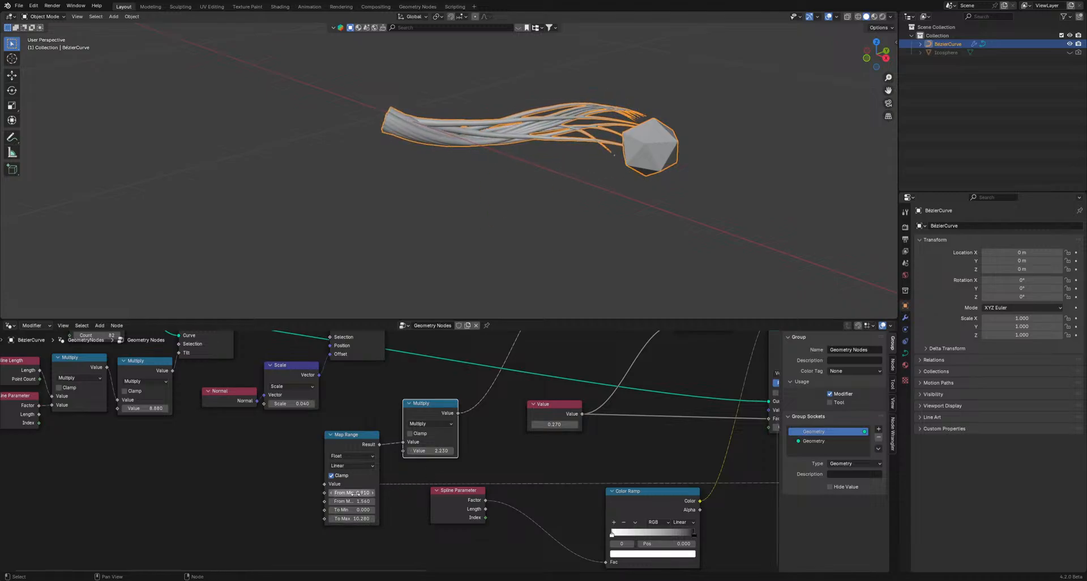
shift+drag(362, 519, 306, 519)
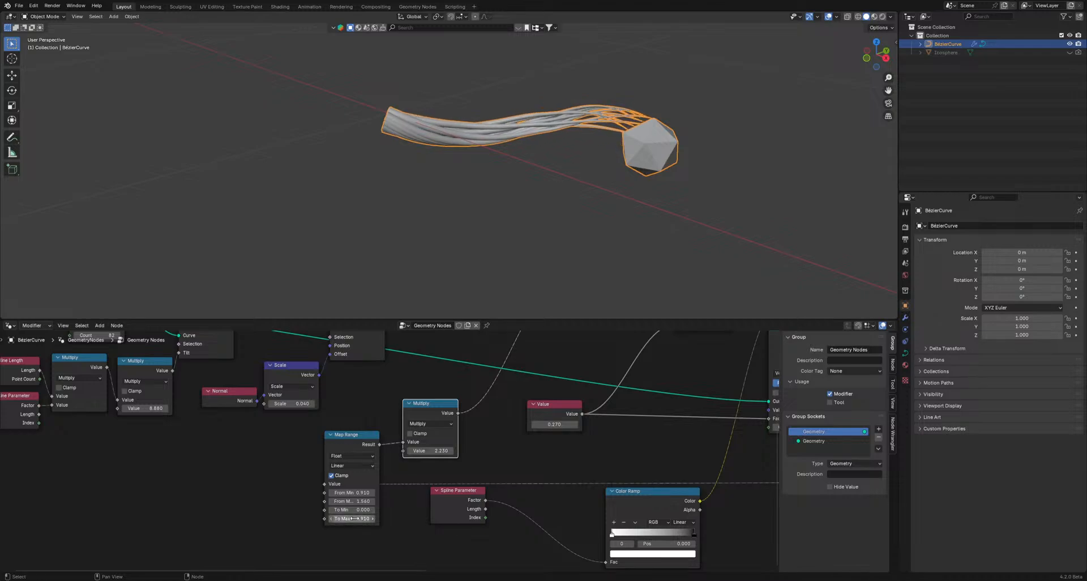
key(ctrl+z)
- Raise the Value node so the ico sphere travels further along the curve
scroll(444, 446, down, 8)
middle_drag(481, 389, 459, 477)
scroll(458, 479, up, 3)
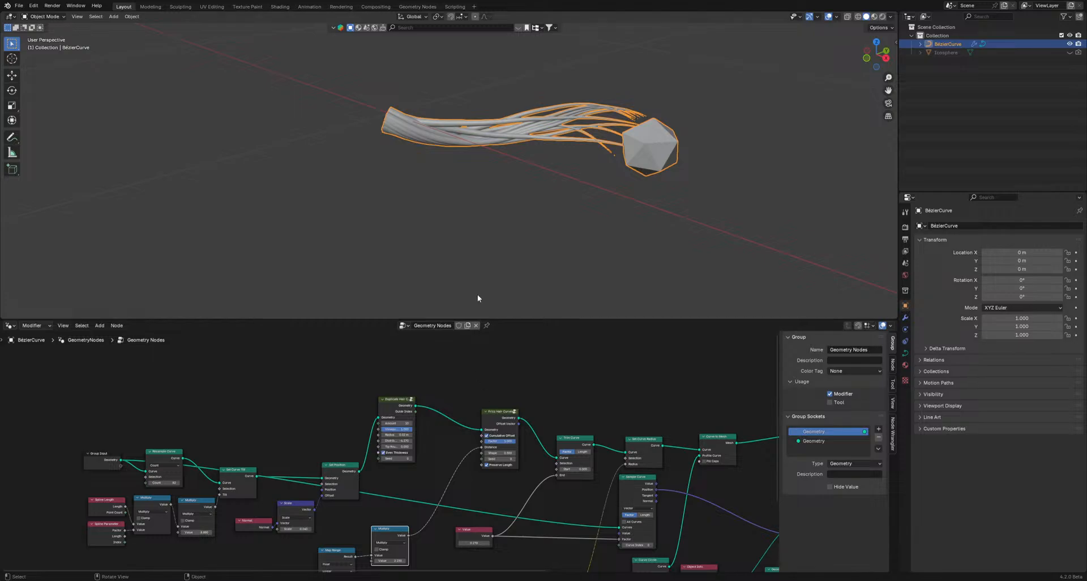
middle_drag(365, 563, 359, 482)
mouse_move(416, 465)
shift+mouse_down()
mouse_move(397, 466)
mouse_move(444, 465)
mouse_move(416, 462)
shift+mouse_up()
scroll(366, 460, up, 2)
middle_drag(333, 481, 481, 436)
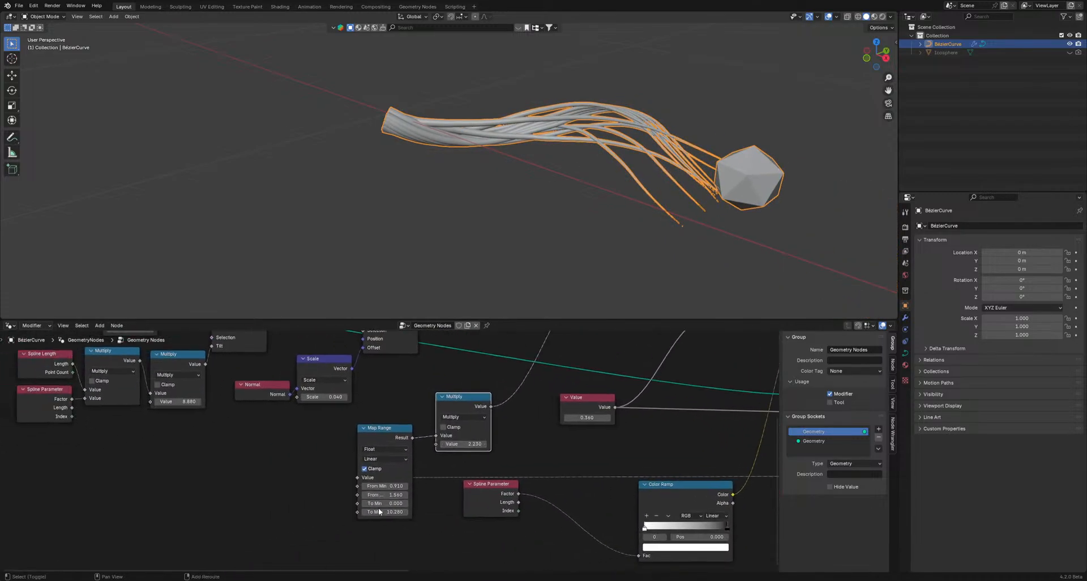
- Set the Map Range's To Max to 2.580, From Min to 0.880 and From Max to 1.530
drag(382, 512, 117, 511)
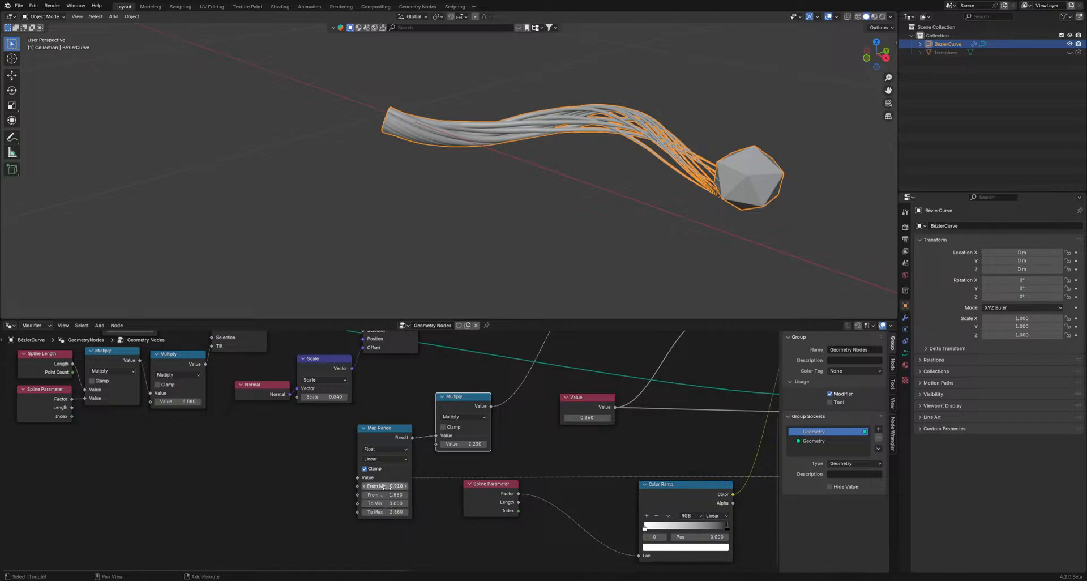
mouse_move(385, 486)
shift+mouse_down()
mouse_move(390, 495)
mouse_move(366, 495)
shift+mouse_up()
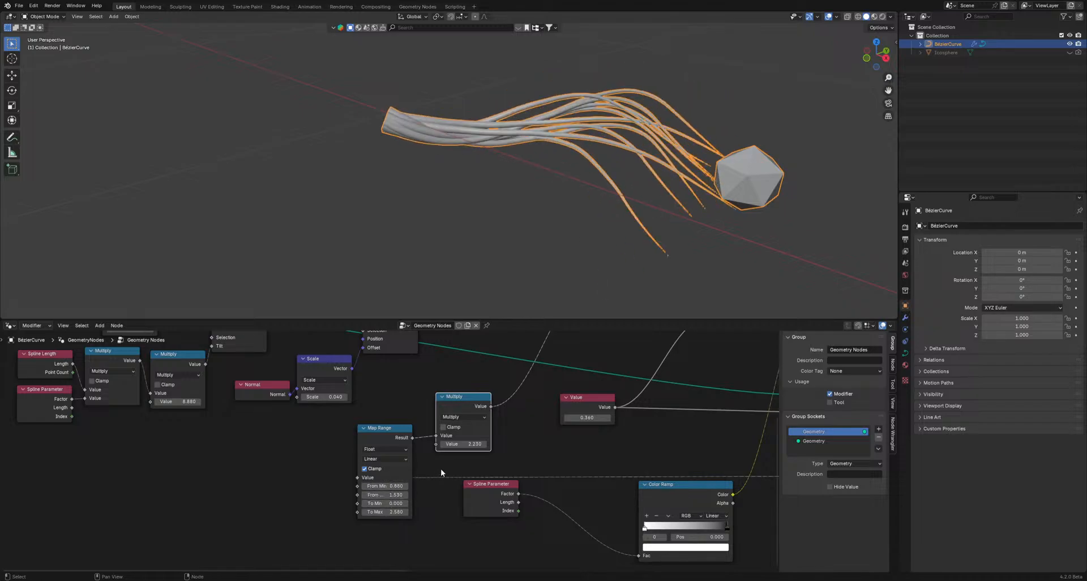
scroll(440, 467, down, 1)
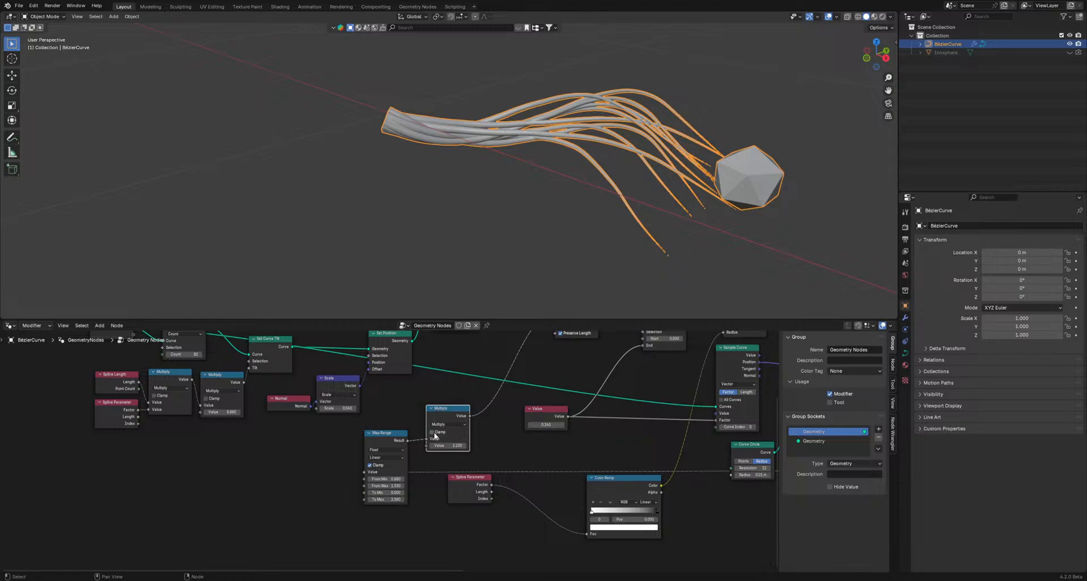
- Detach the Multiply node from the frizz link, park it below the tree, and raise the Map Range's To Max to about 17.5
alt+drag(434, 436, 202, 525)
scroll(388, 449, up, 1)
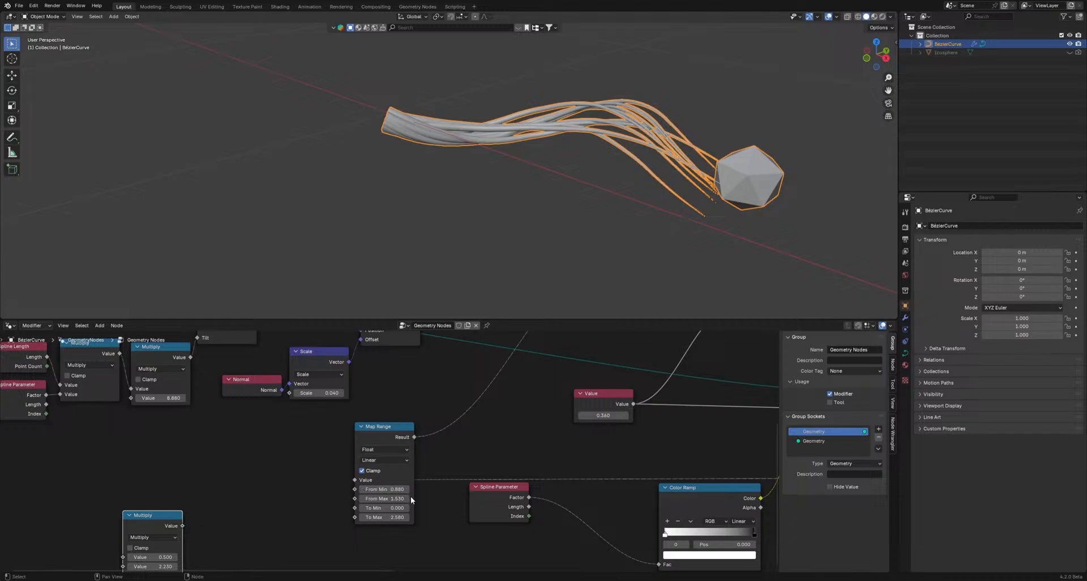
drag(385, 517, 476, 517)
scroll(614, 440, down, 2)
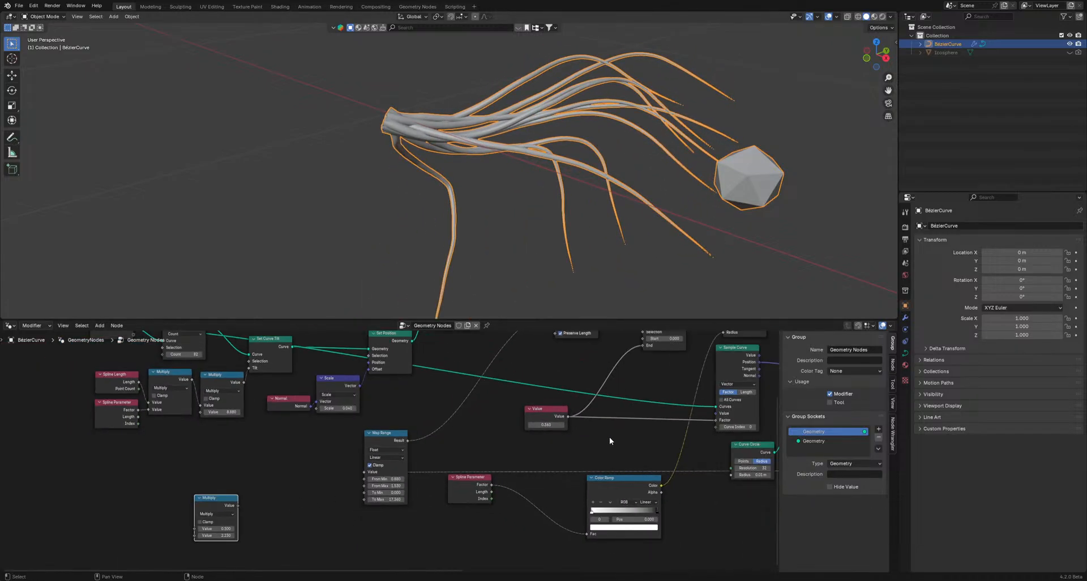
- Set the Value node to 0.250 and try Frizz Hair Curves without Cumulative Offset
middle_drag(609, 436, 408, 462)
mouse_move(408, 462)
mouse_down()
mouse_move(431, 462)
mouse_move(415, 462)
mouse_up()
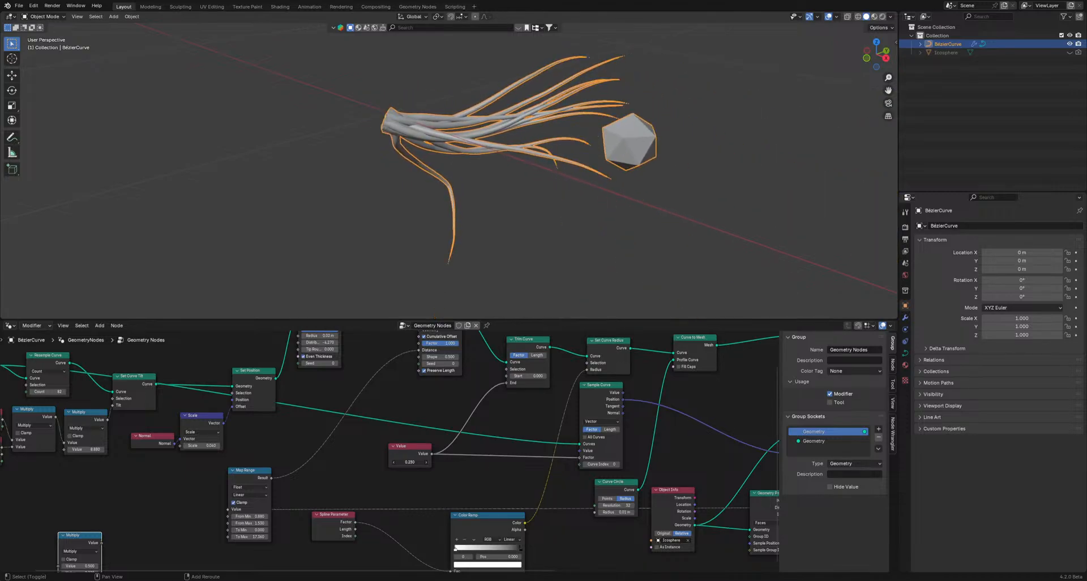
middle_drag(409, 337, 426, 375)
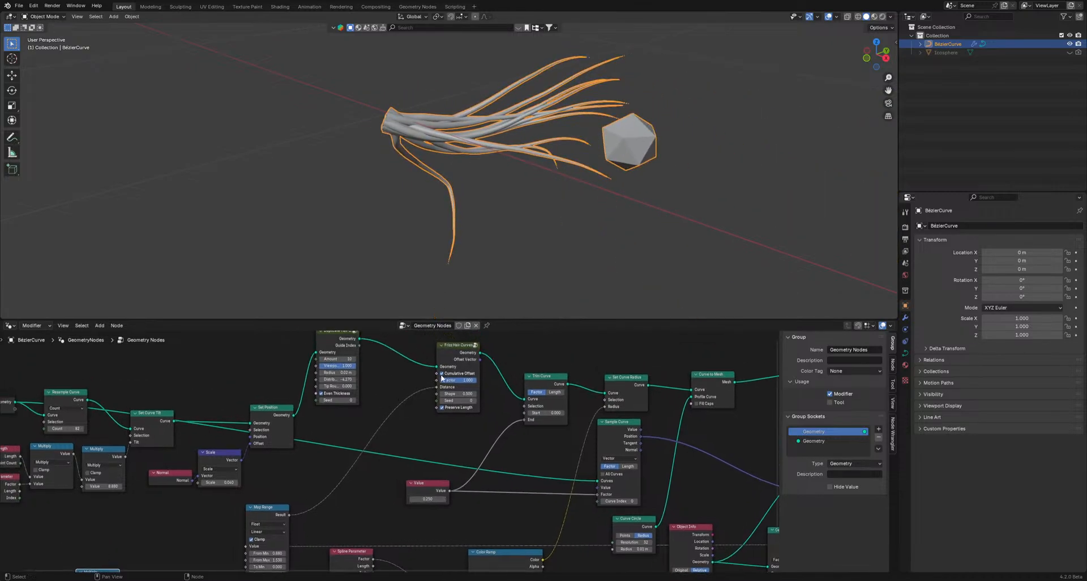
click(442, 374)
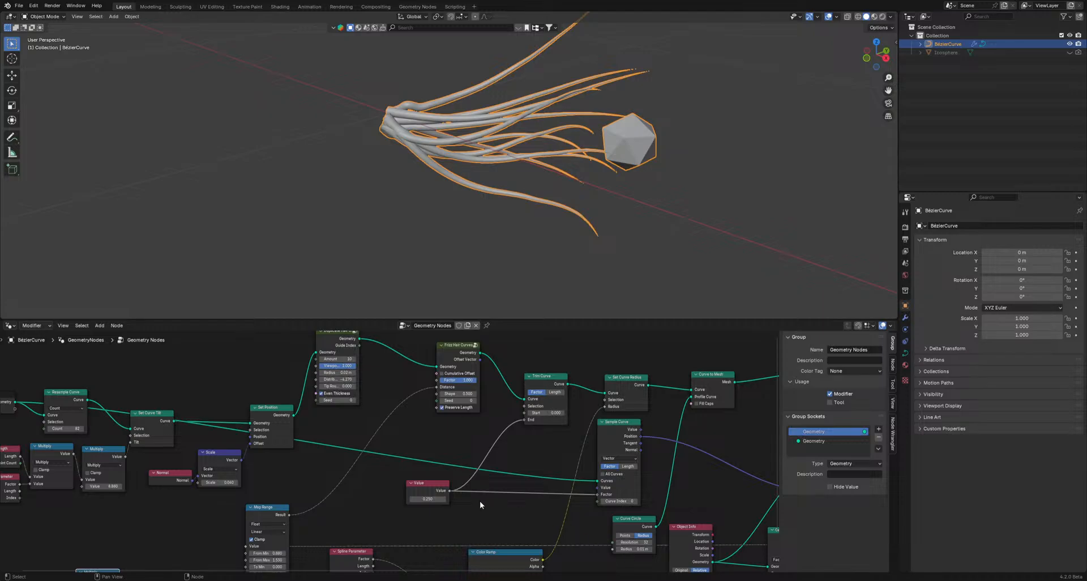
mouse_move(436, 500)
mouse_down()
mouse_move(462, 500)
mouse_move(432, 499)
mouse_up()
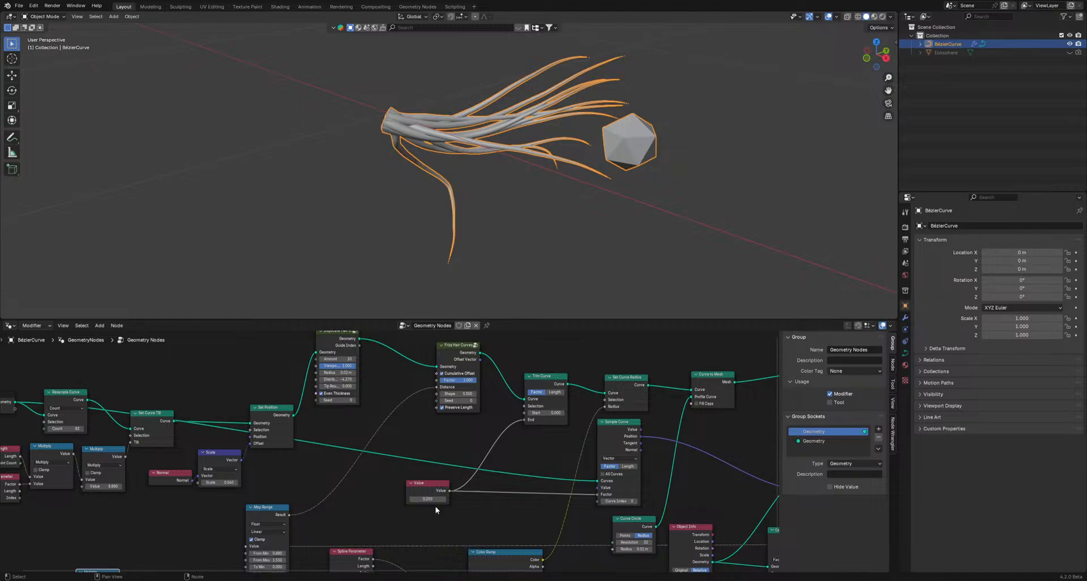
- Lower the Map Range's To Max to about 4.95
scroll(435, 507, down, 4)
middle_drag(440, 522, 467, 477)
scroll(362, 479, up, 5)
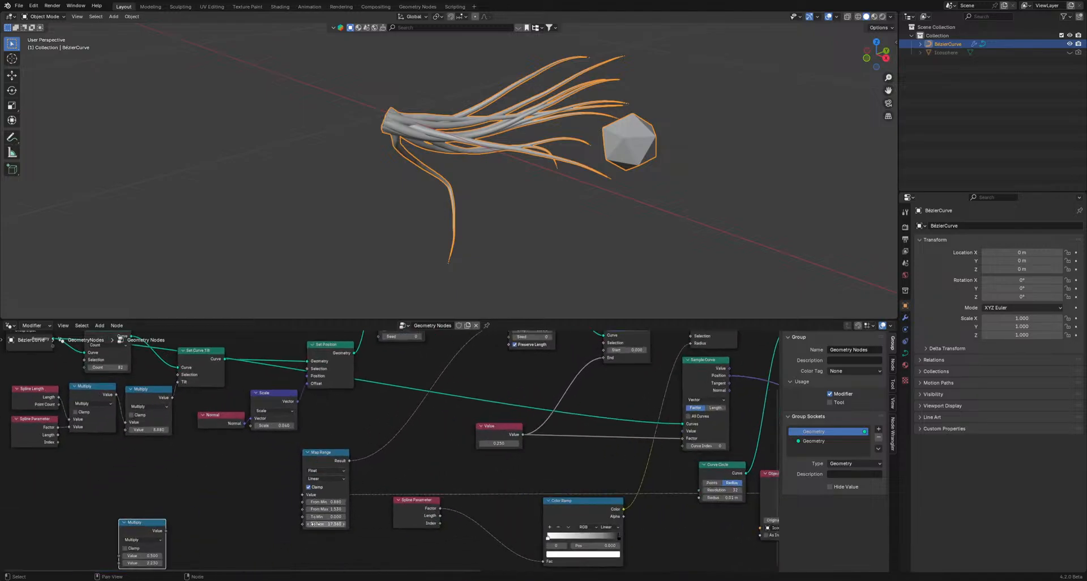
drag(326, 524, 289, 524)
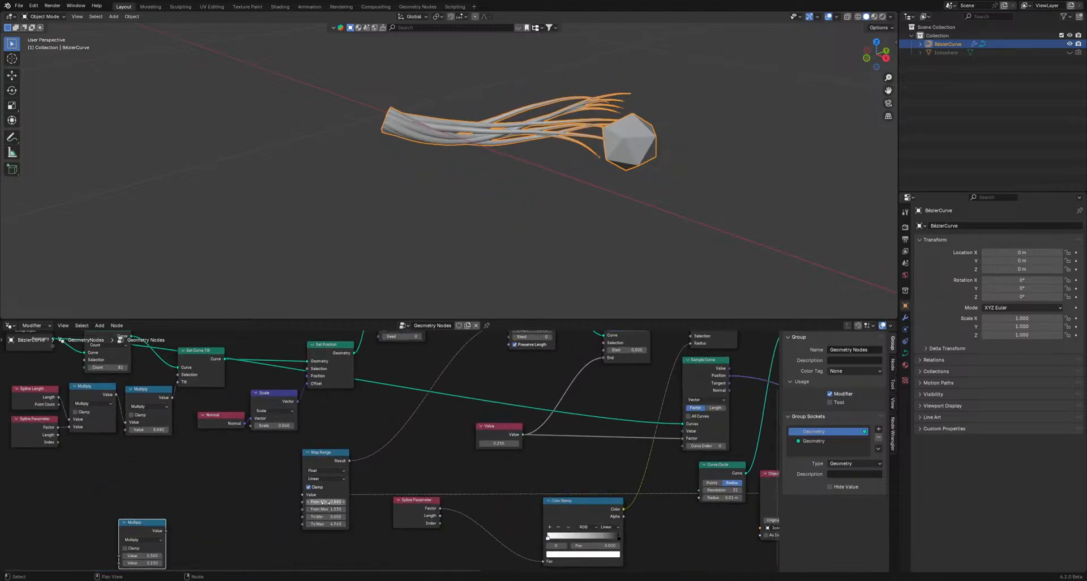
scroll(317, 502, up, 1)
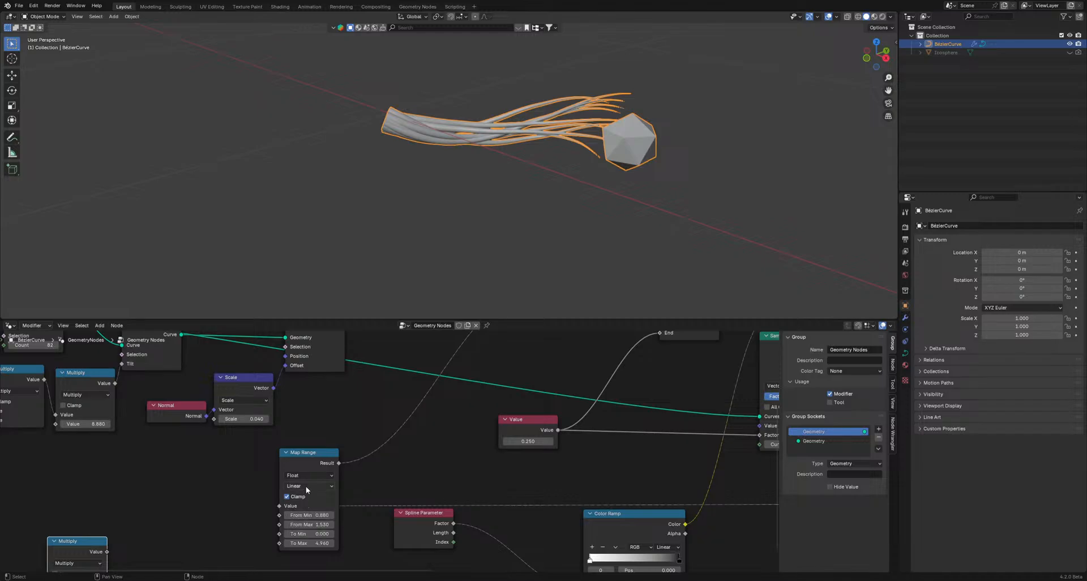
- Move the Map Range node up beside the Value node and set its interpolation to Stepped Linear
drag(311, 455, 361, 407)
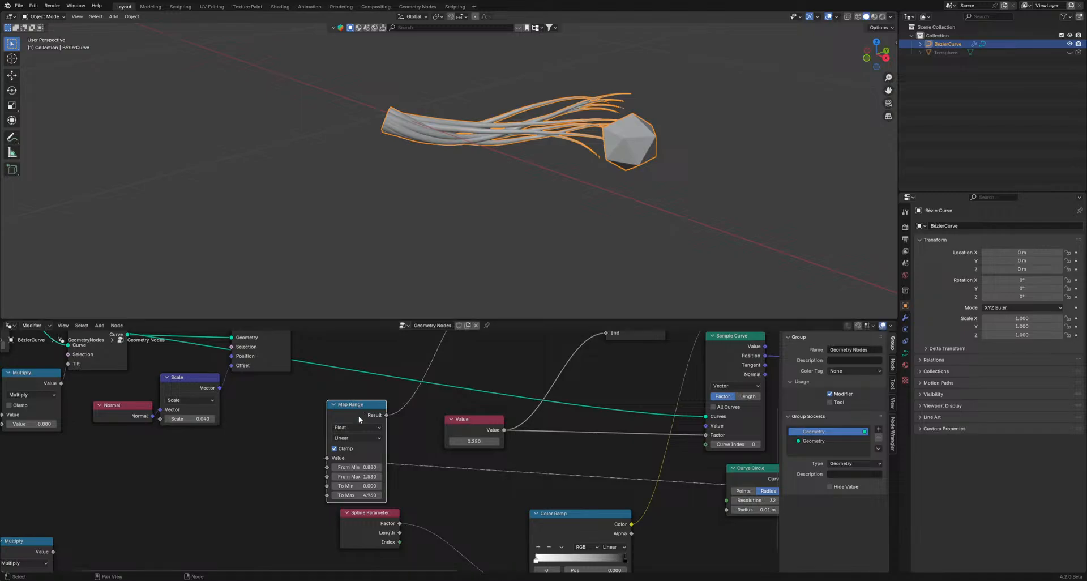
click(352, 438)
click(352, 470)
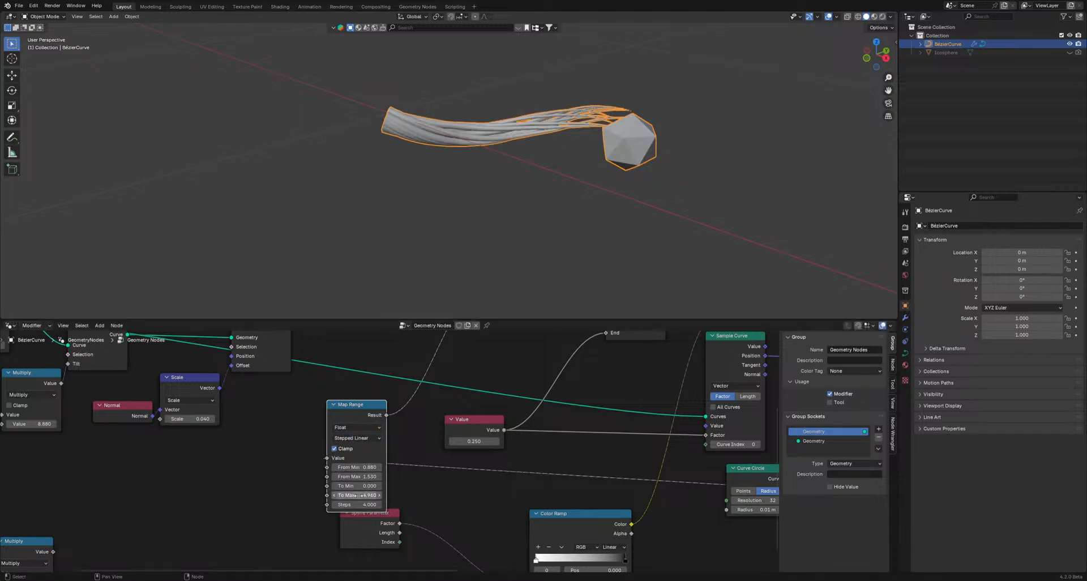
- Undo the stepped interpolation on the Map Range node and set its To Min to 0.050
key(ctrl+z)
mouse_move(355, 486)
mouse_down()
mouse_move(368, 486)
mouse_move(357, 487)
mouse_move(356, 468)
mouse_move(361, 476)
mouse_move(345, 477)
mouse_move(360, 477)
mouse_up()
mouse_move(454, 440)
mouse_down()
mouse_move(487, 441)
mouse_move(442, 440)
mouse_up()
key(ctrl+z)
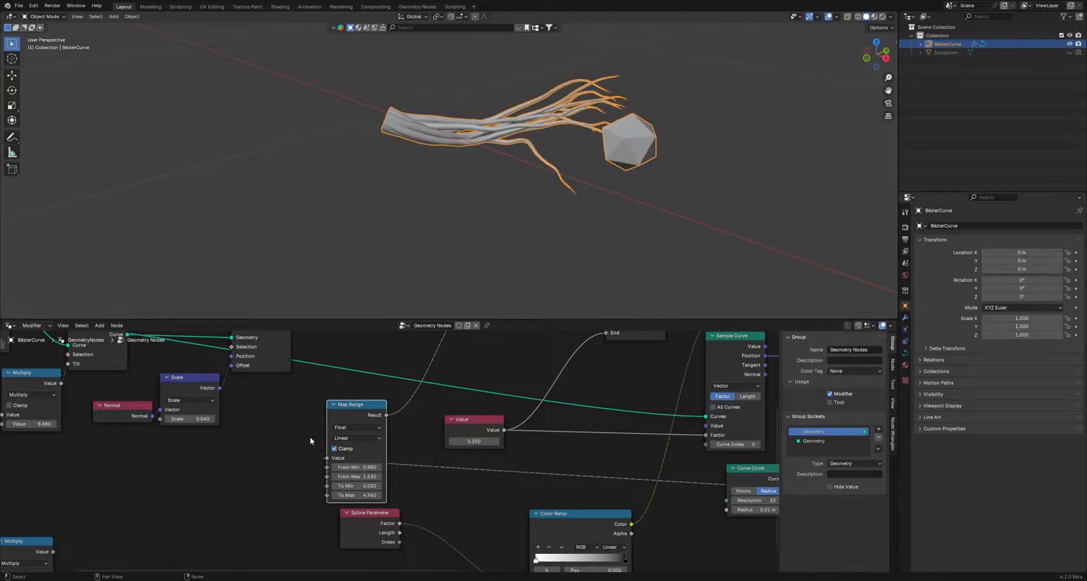
- Detach the Map Range node from the node tree and lower the Value node until the tentacles retract to the curve's start
alt+drag(336, 409, 256, 461)
scroll(398, 442, down, 2)
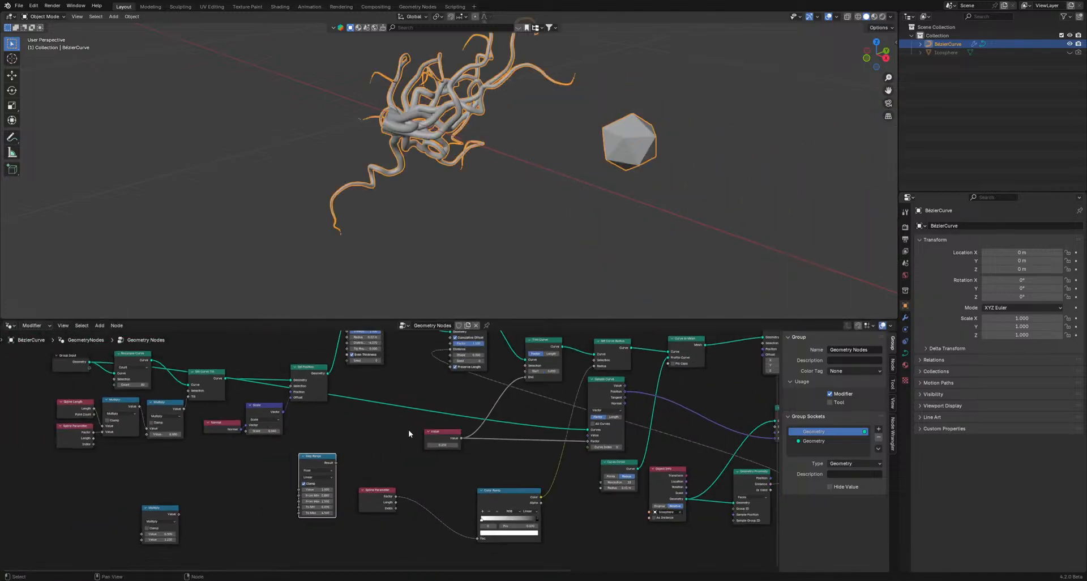
click(454, 366)
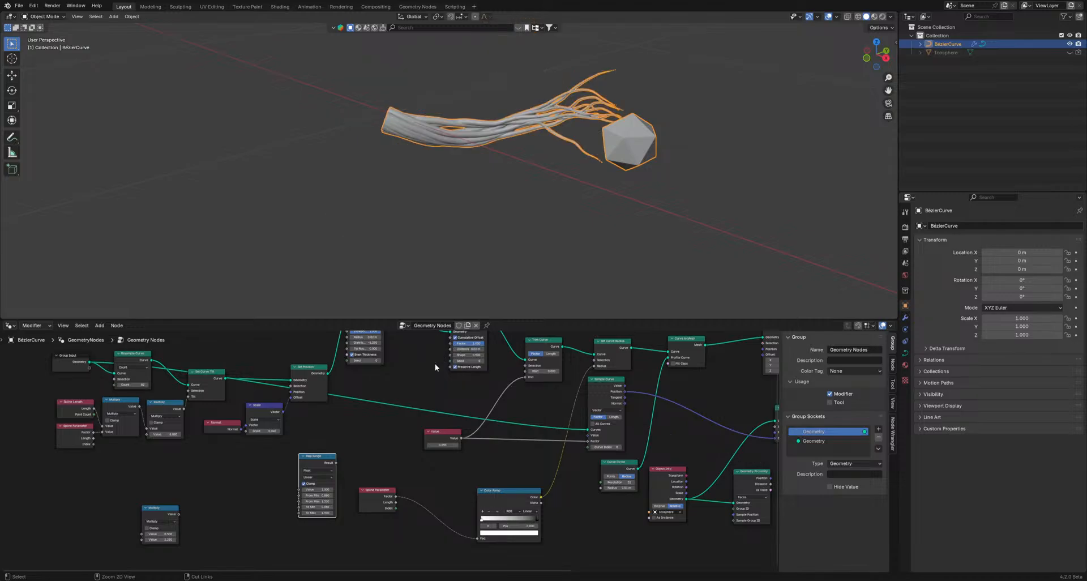
mouse_move(442, 445)
shift+mouse_down()
mouse_move(485, 445)
mouse_move(428, 445)
shift+mouse_up()
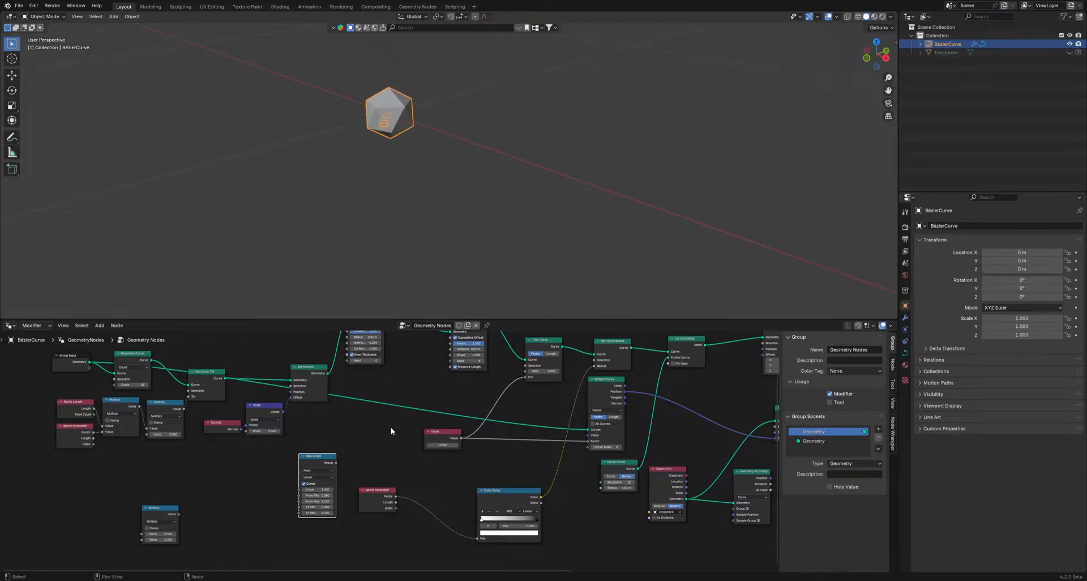
- Turn the node editor area into a Timeline, split it vertically, and set one half to the Geometry Node Editor
scroll(390, 427, up, 1)
click(10, 326)
click(111, 359)
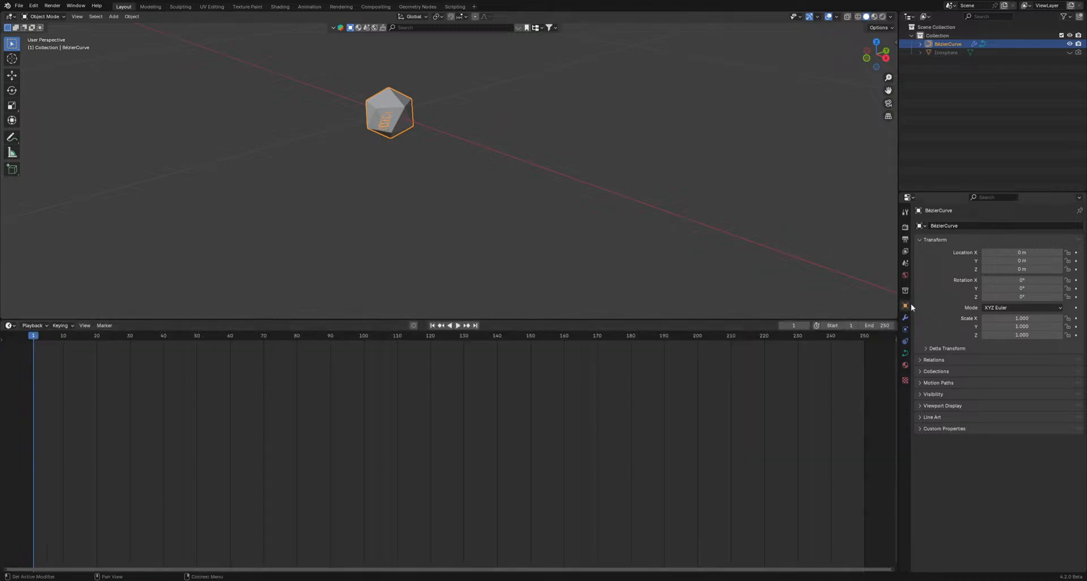
drag(898, 320, 433, 327)
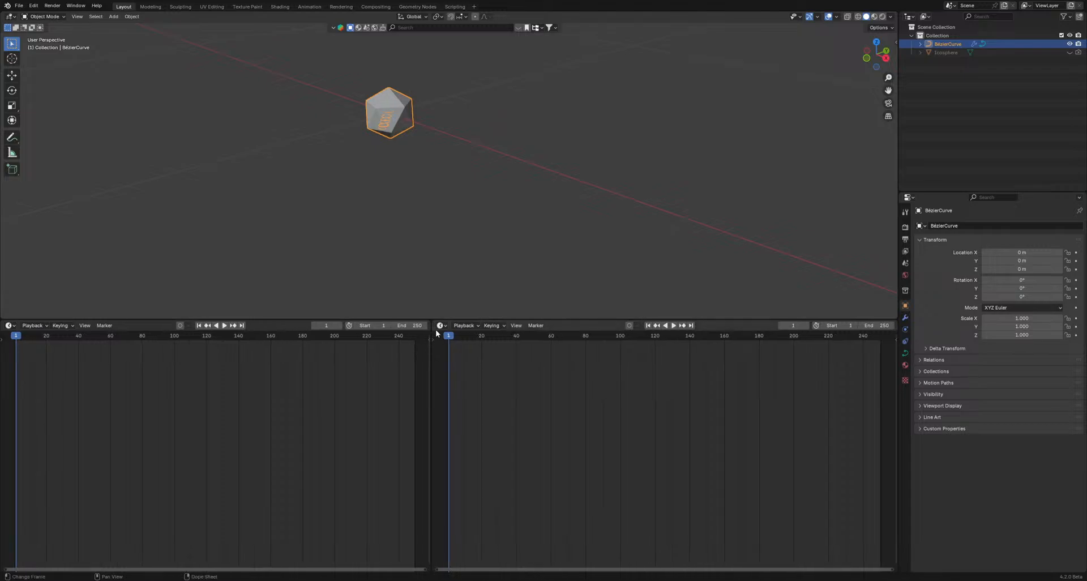
click(441, 325)
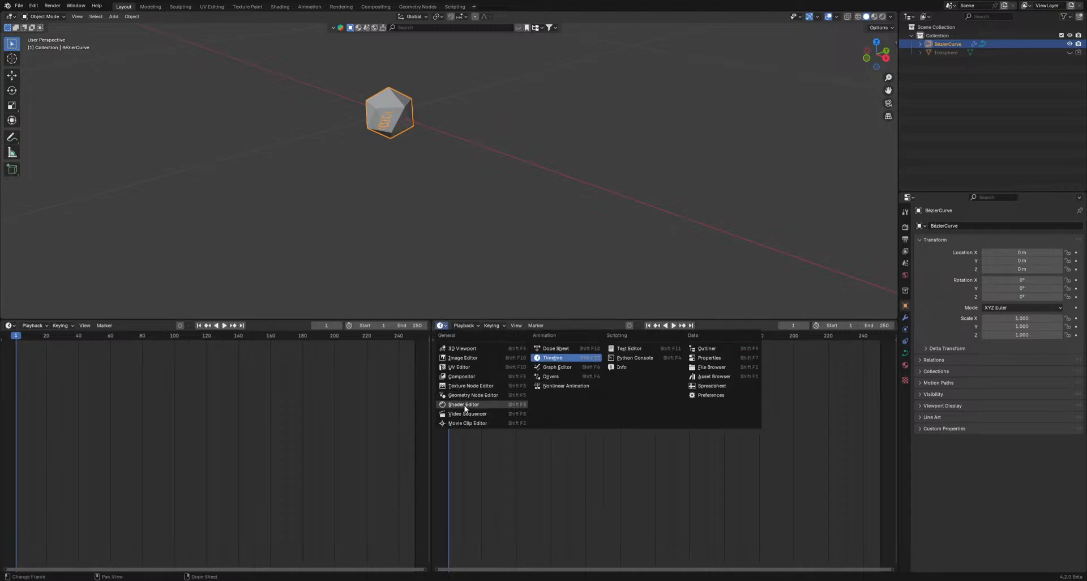
click(464, 397)
- Look over the geometry node tree, following the links from the Value node to the Trim Curve and Sample Curve nodes
middle_drag(568, 418, 566, 465)
drag(658, 483, 586, 462)
scroll(648, 466, up, 2)
scroll(648, 466, down, 1)
middle_drag(647, 466, 516, 455)
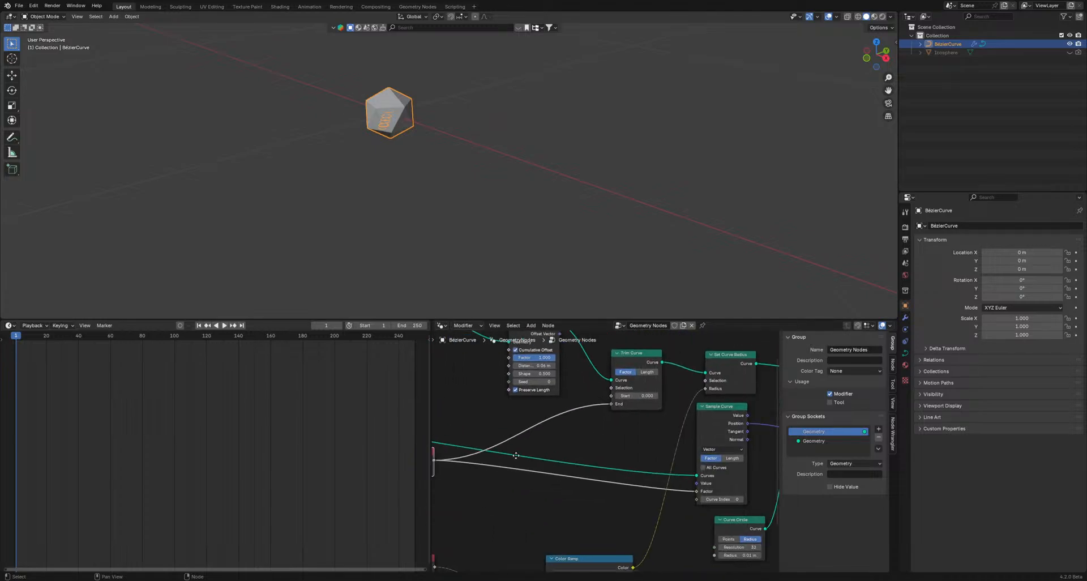
scroll(667, 481, down, 1)
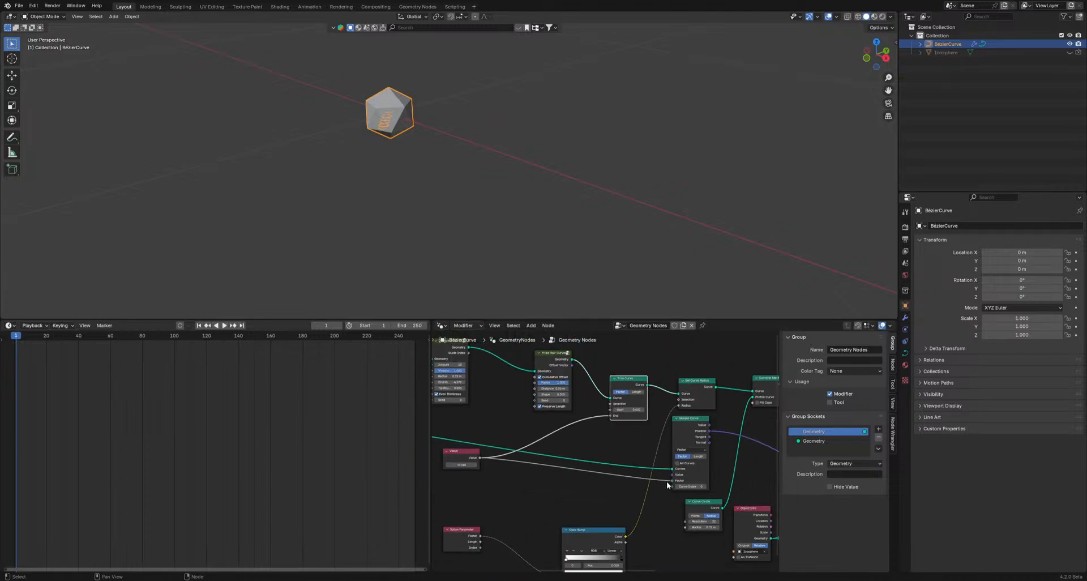
drag(691, 484, 699, 467)
middle_drag(699, 512, 646, 445)
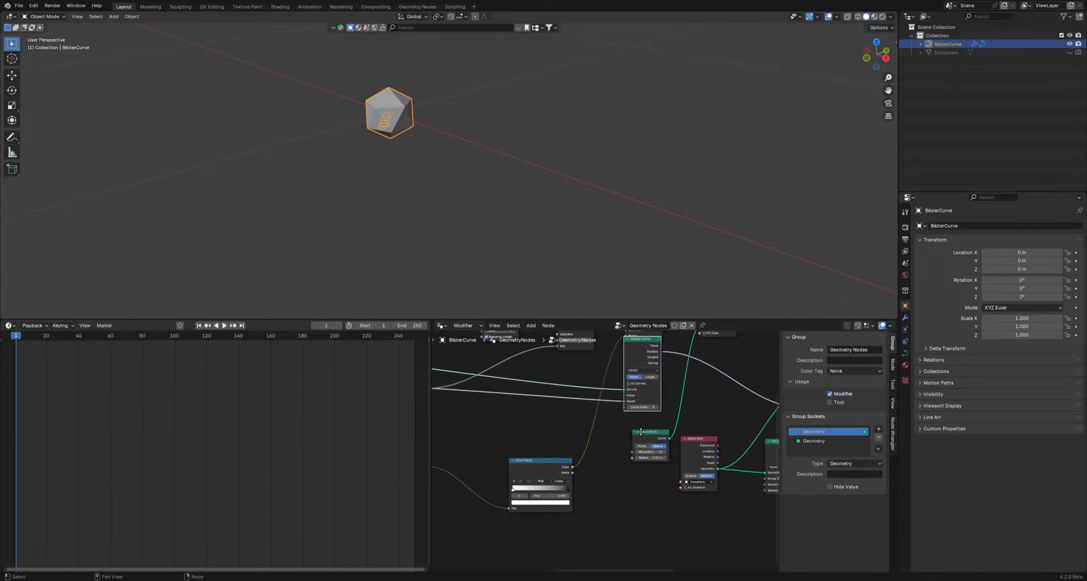
middle_drag(731, 490, 658, 490)
scroll(501, 420, down, 2)
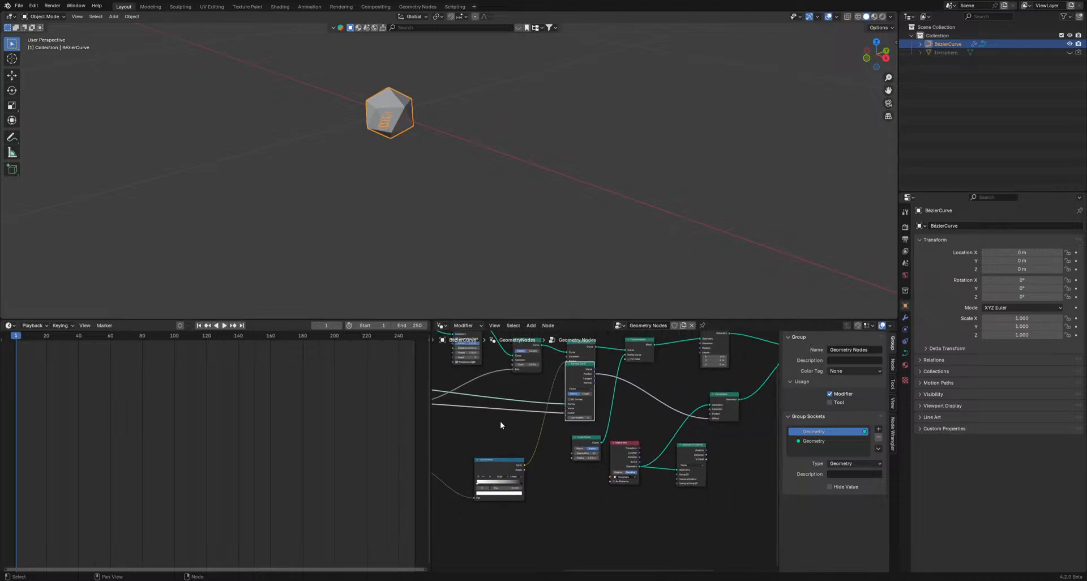
middle_drag(501, 420, 604, 466)
scroll(604, 467, up, 3)
middle_drag(539, 459, 610, 460)
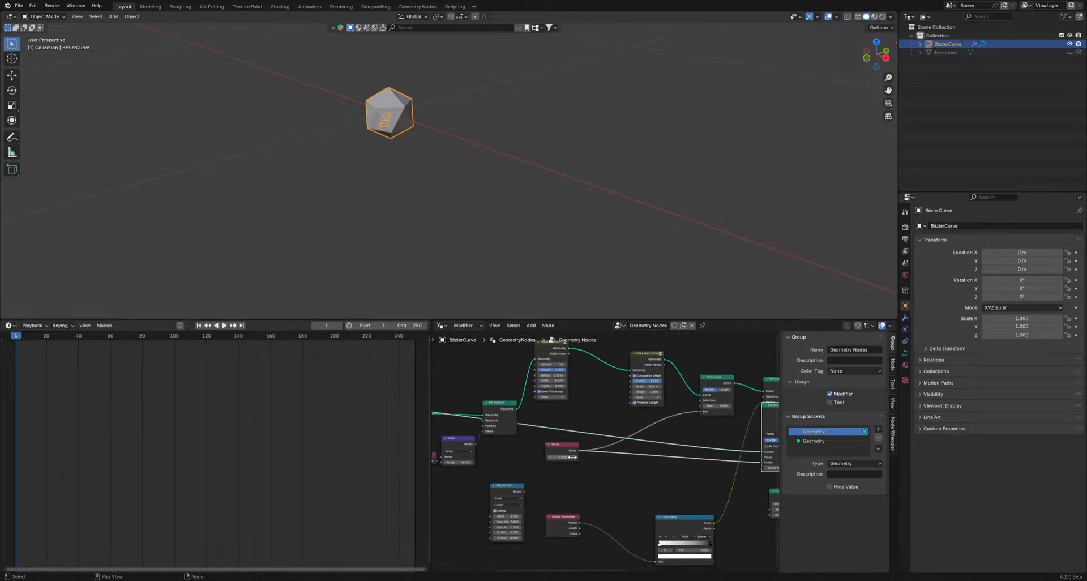
- Set the Value node to 0 and insert a keyframe on it at frame 1
mouse_move(563, 457)
mouse_down()
mouse_move(591, 457)
mouse_move(565, 458)
mouse_up()
scroll(567, 457, up, 2)
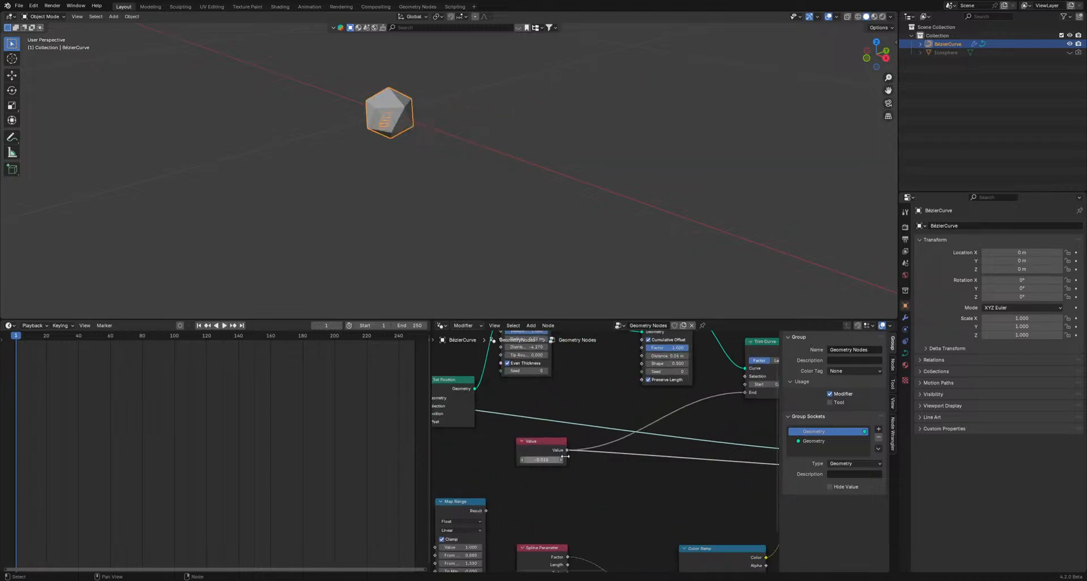
double_click(543, 459)
text(0)
key(Return)
key(i)
click(542, 446)
scroll(74, 384, down, 1)
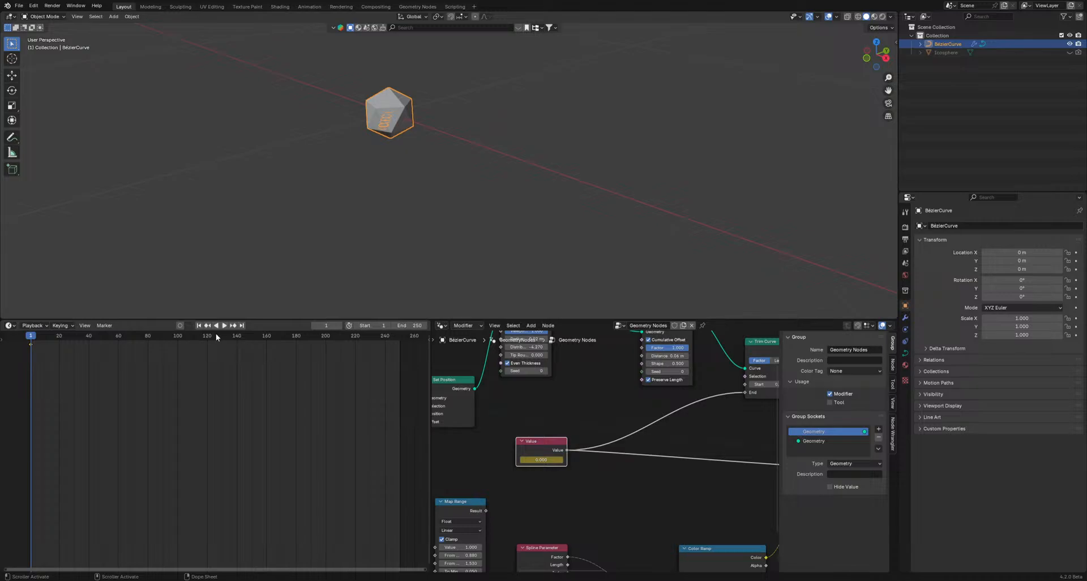
- Set the Value node to 1 at frame 140 and insert a keyframe there
drag(232, 335, 237, 336)
click(555, 459)
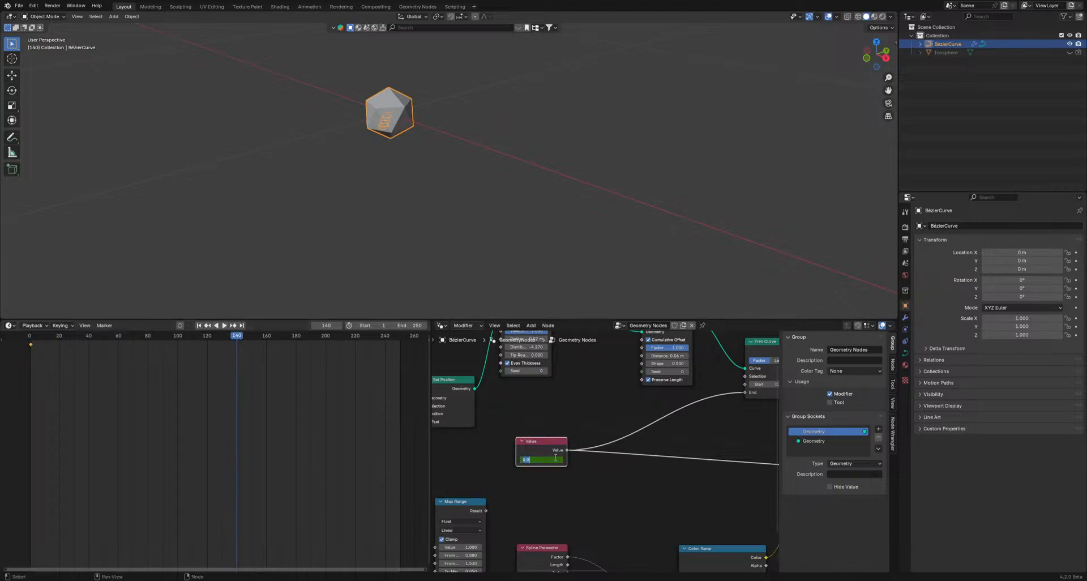
text(1)
key(Return)
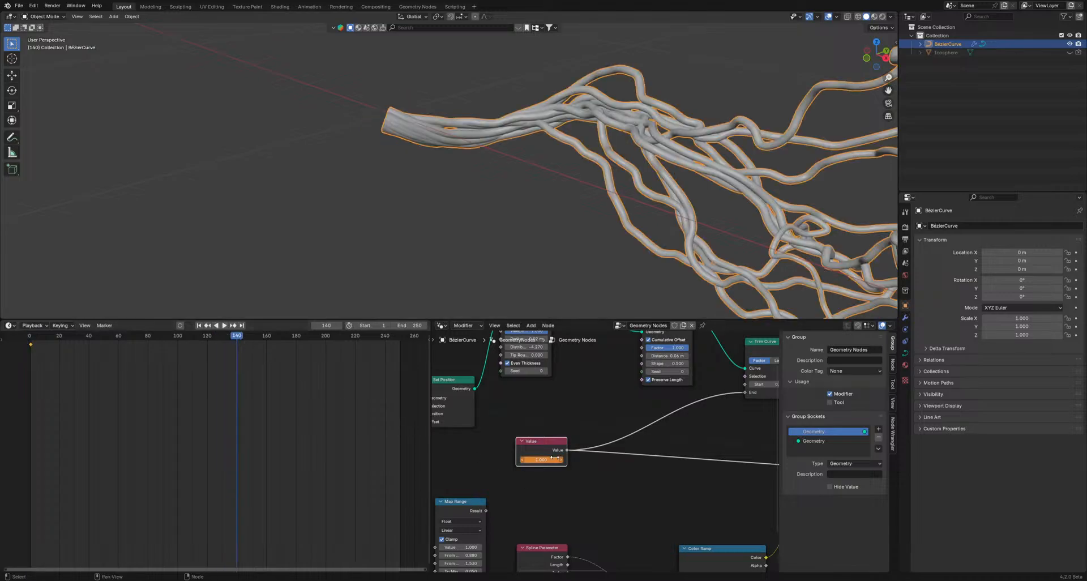
key(i)
- Set the animation's end frame to 139 and play back the tentacle growth with the curve deselected
drag(411, 326, 348, 326)
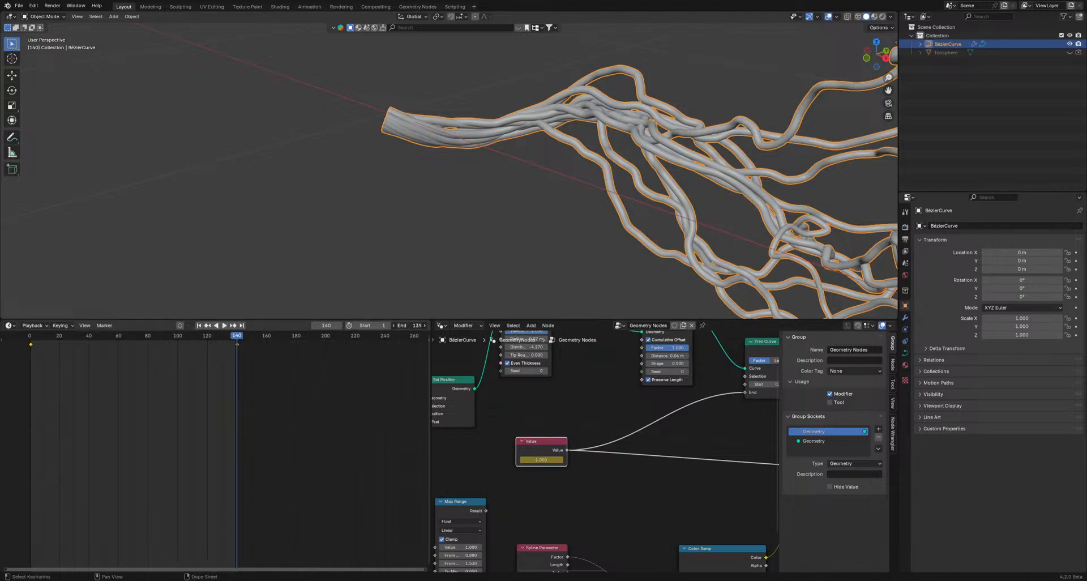
scroll(408, 224, down, 6)
middle_drag(415, 221, 459, 213)
key(space)
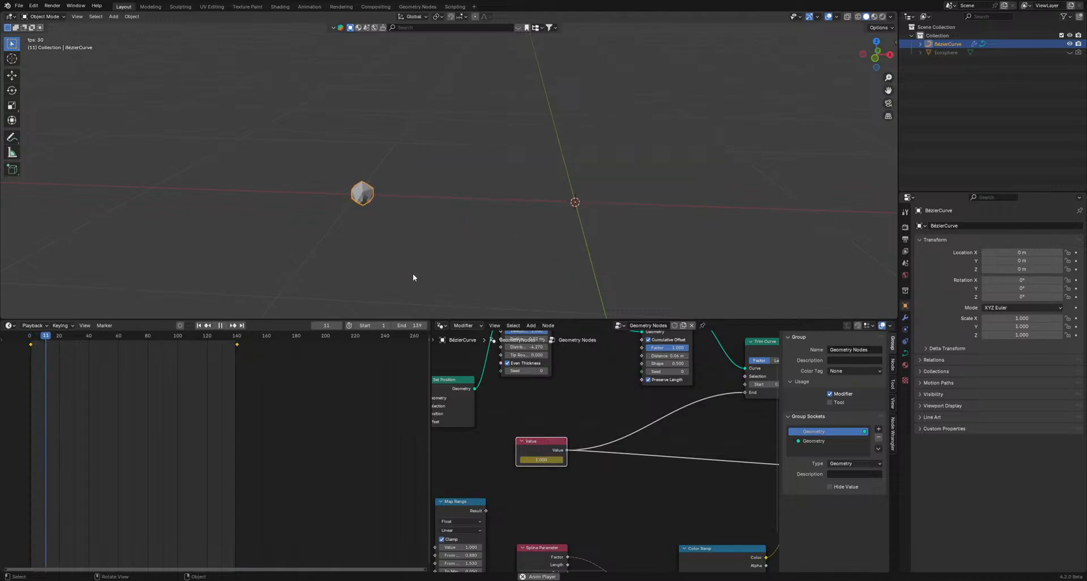
middle_drag(413, 273, 422, 264)
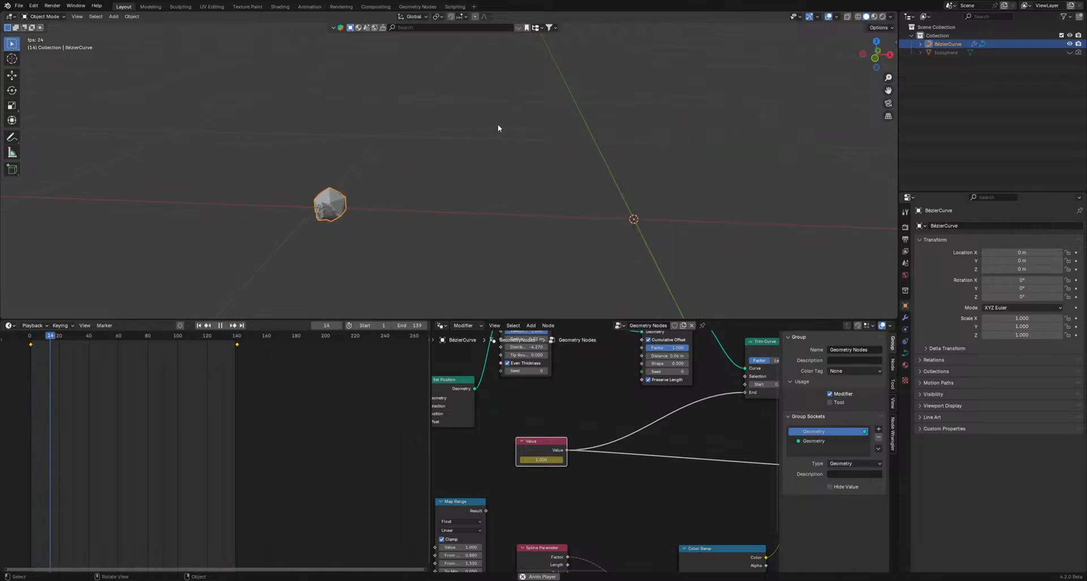
click(457, 93)
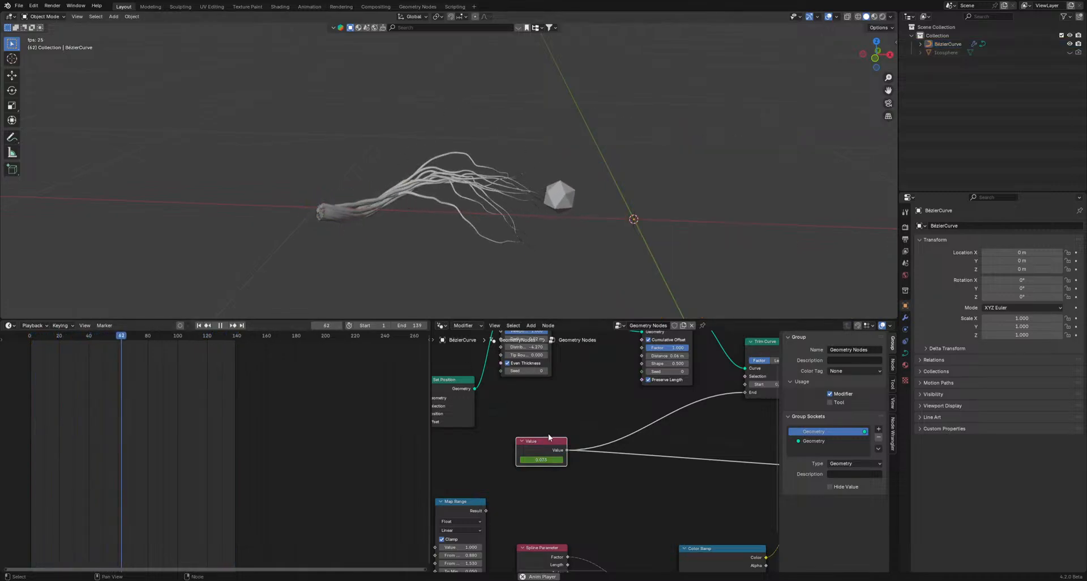
key(space)
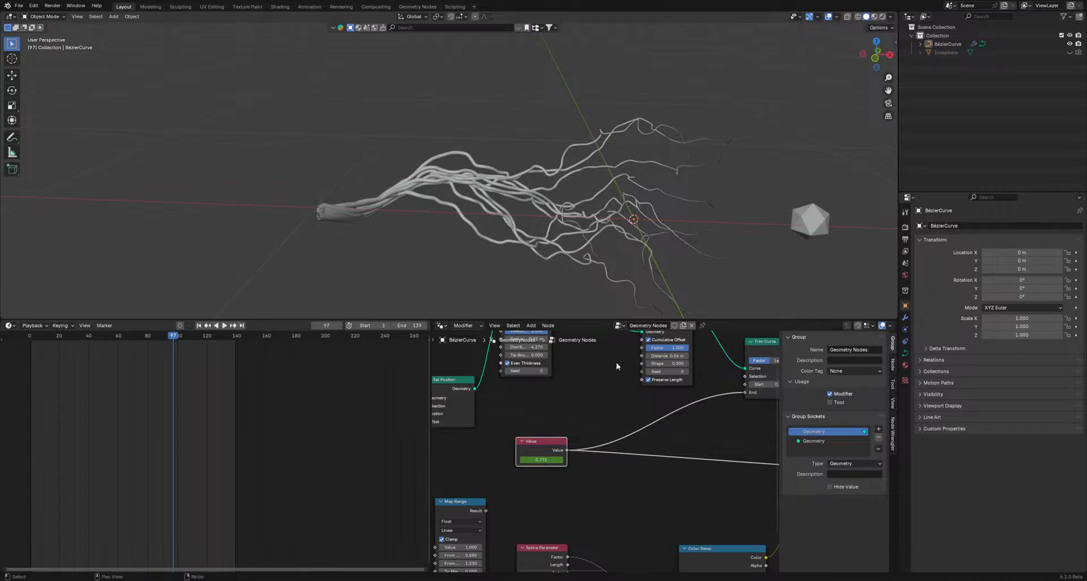
- Replay the growth animation to check how the tentacles follow the icosphere
scroll(547, 450, down, 1)
middle_drag(547, 450, 606, 466)
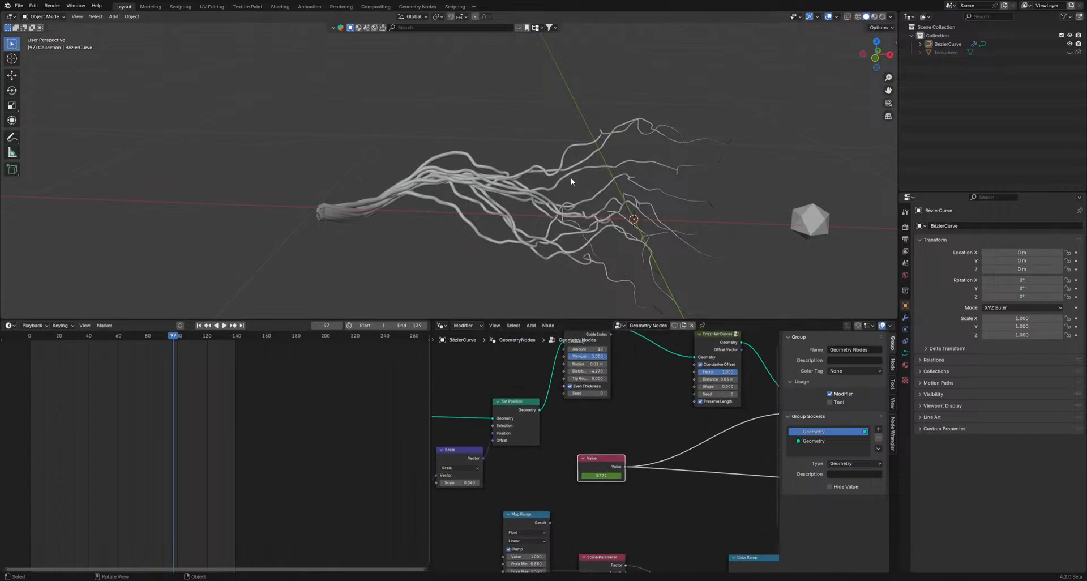
key(space)
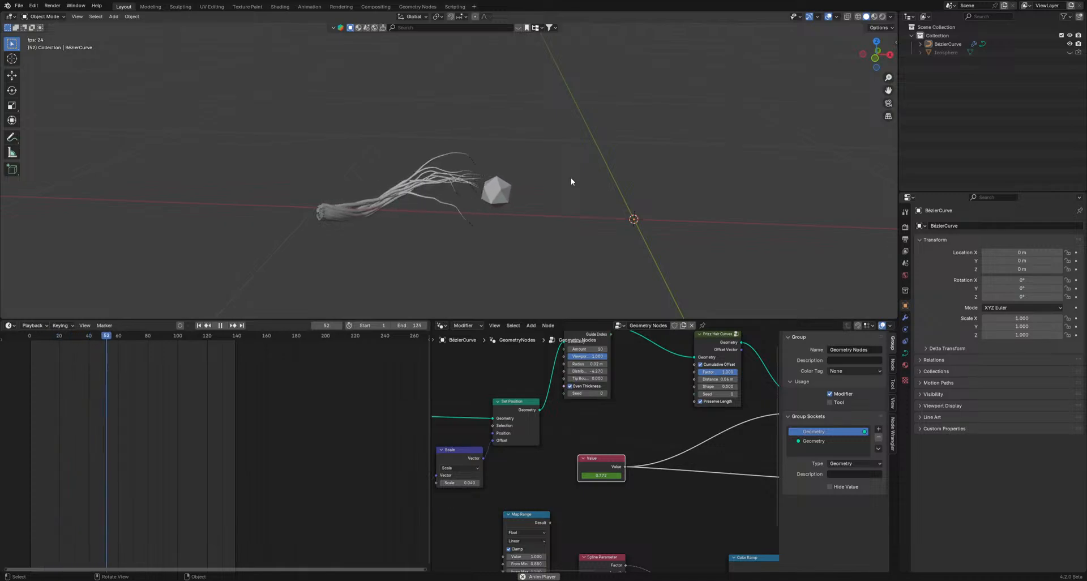
key(space)
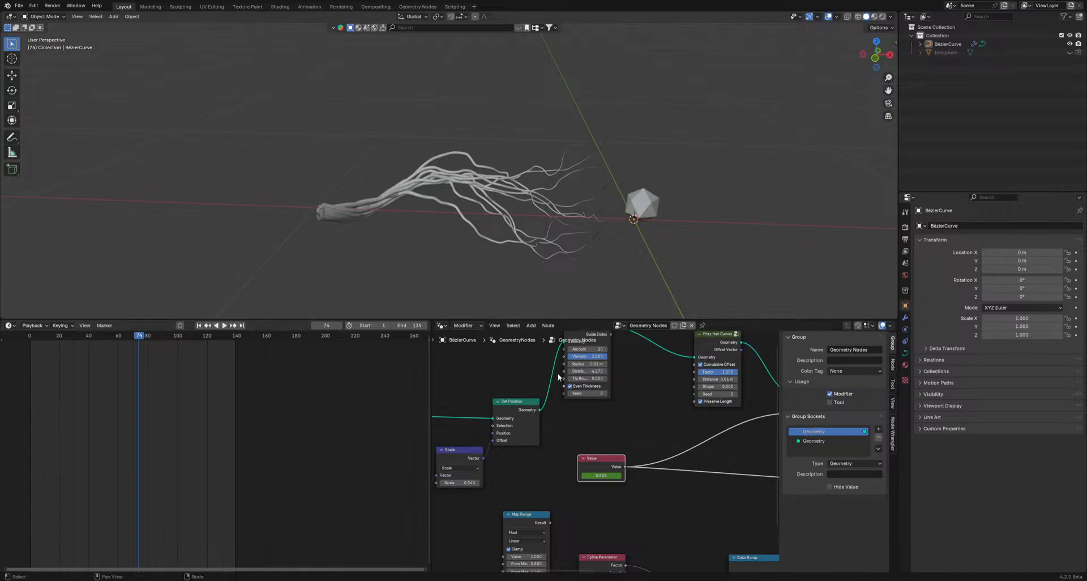
- Slightly reduce the Distance of the Frizz Hair Curves node
middle_drag(561, 370, 551, 454)
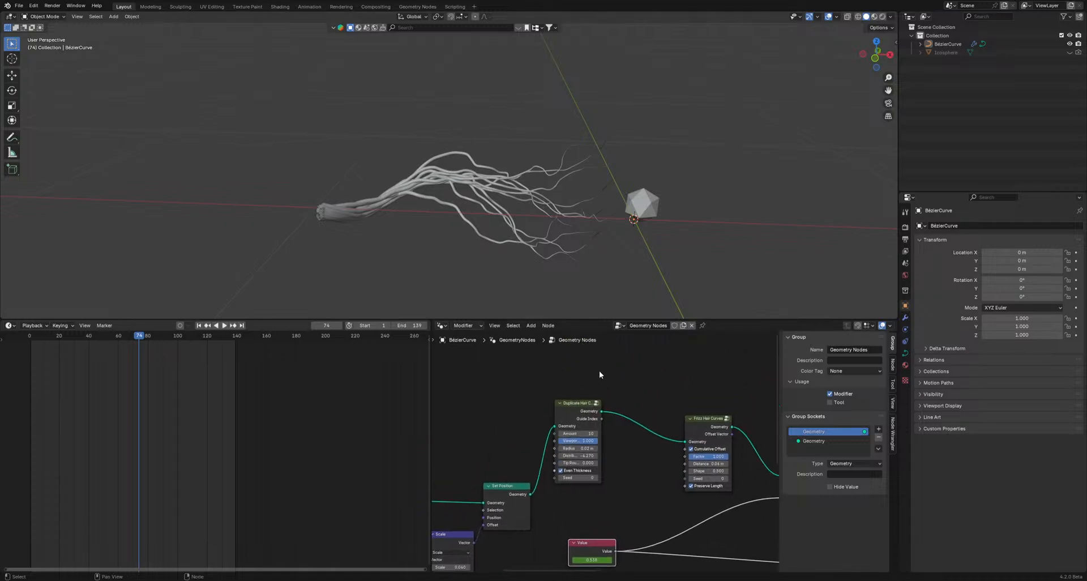
middle_drag(657, 438, 569, 402)
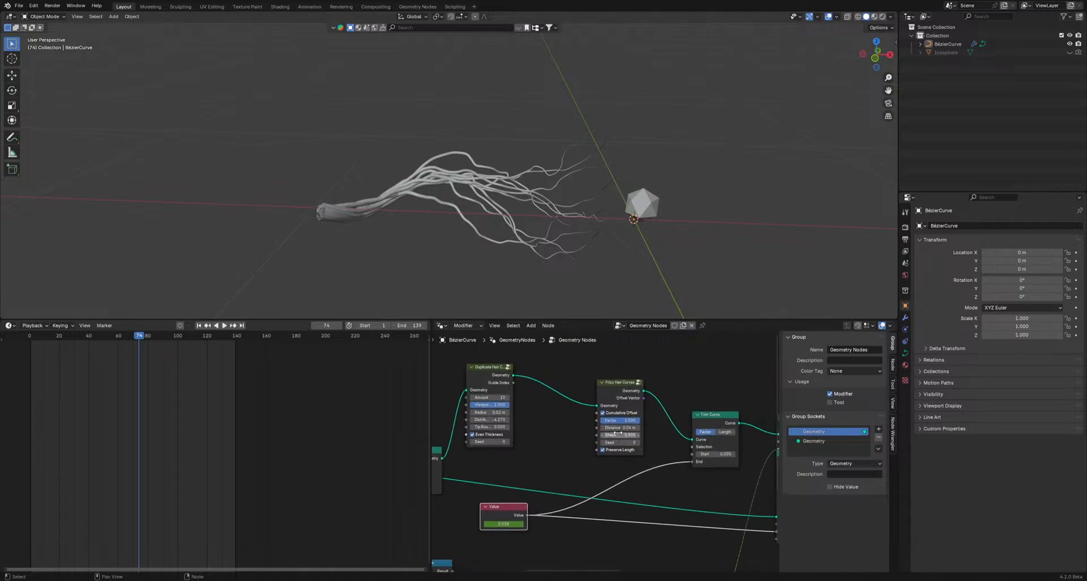
mouse_move(621, 428)
shift+mouse_down()
mouse_move(644, 428)
mouse_move(600, 429)
mouse_move(615, 428)
shift+mouse_up()
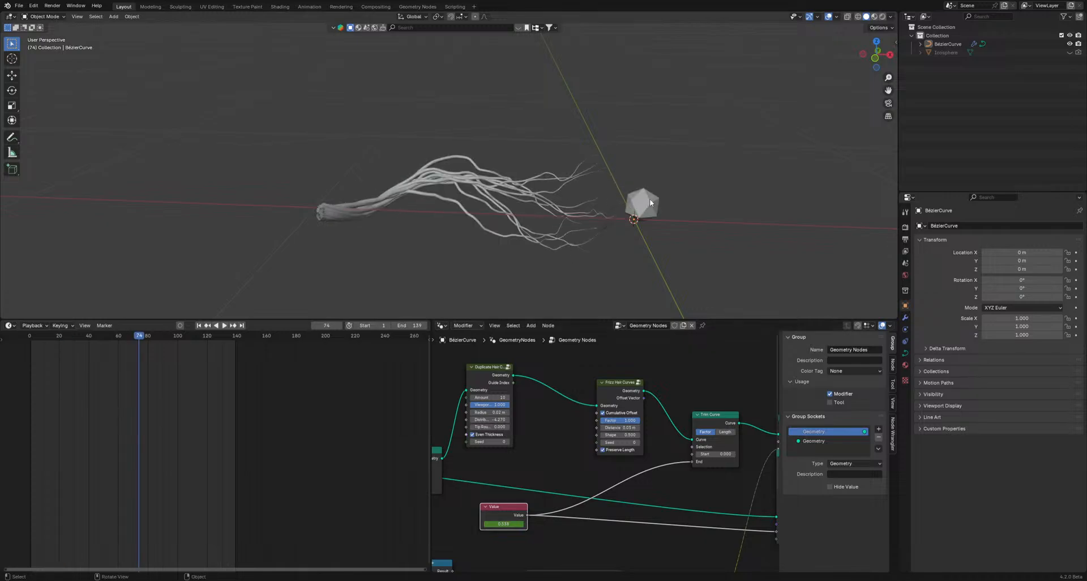
- Play the animation from the front and side to inspect the tentacles with the reduced frizz distance
middle_drag(564, 196, 417, 158)
key(space)
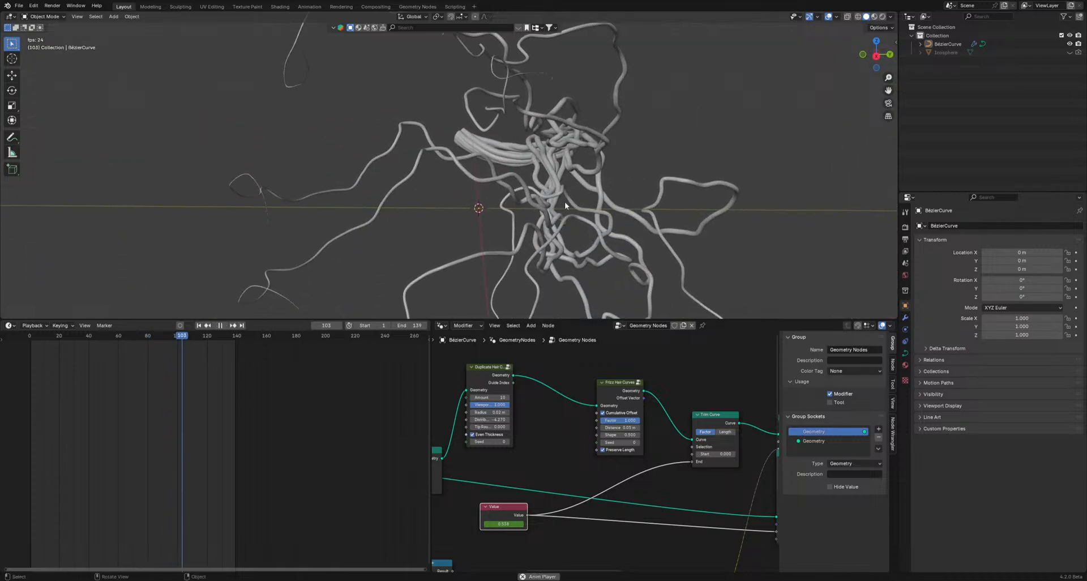
middle_drag(525, 211, 473, 217)
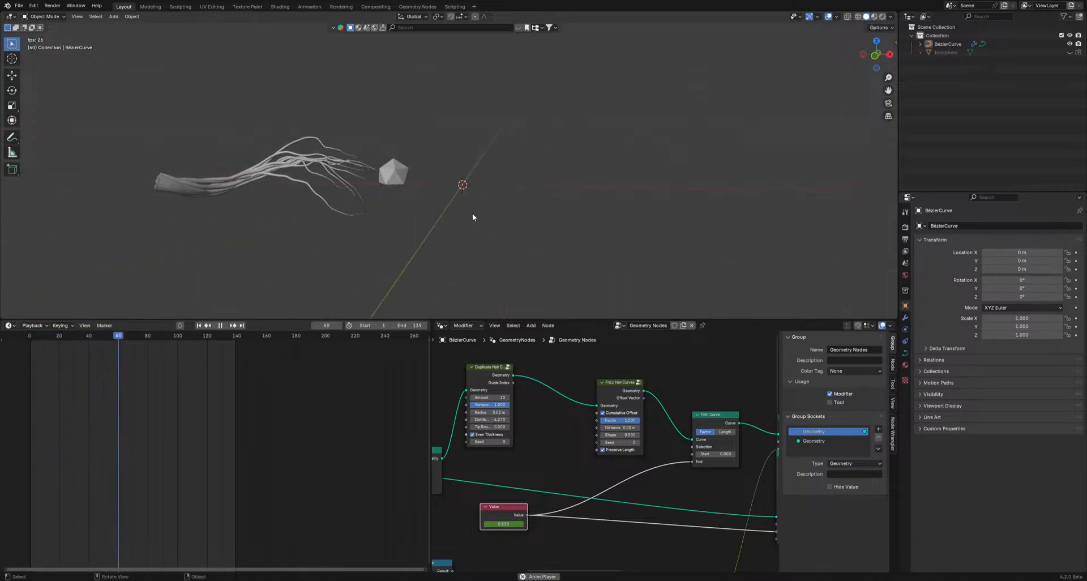
key(space)
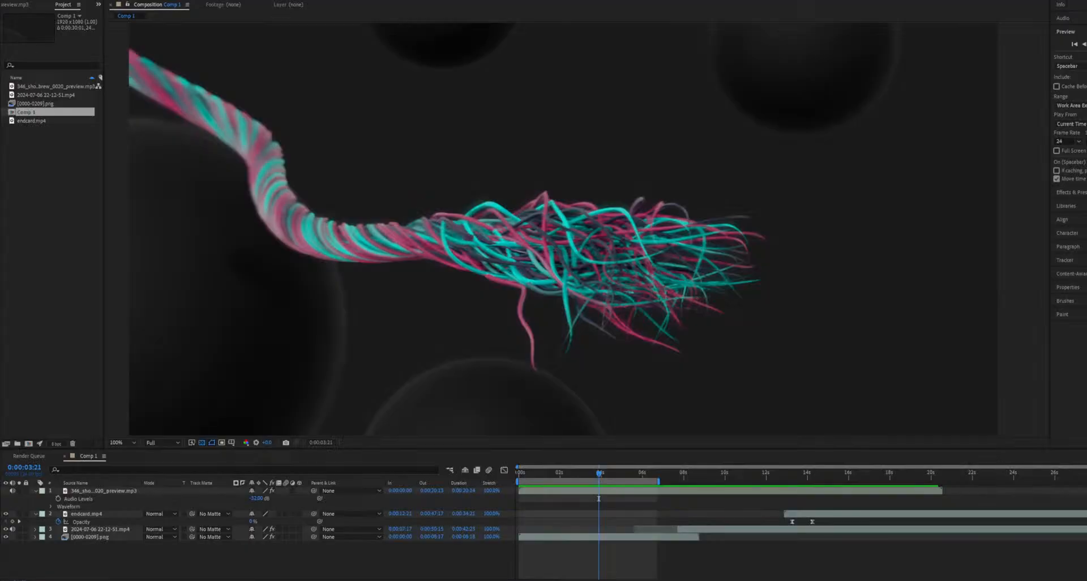
- Switch to After Effects, play the rendered tentacles in Comp 1, and scrub from about two to four seconds to examine the strand tips
key(space)
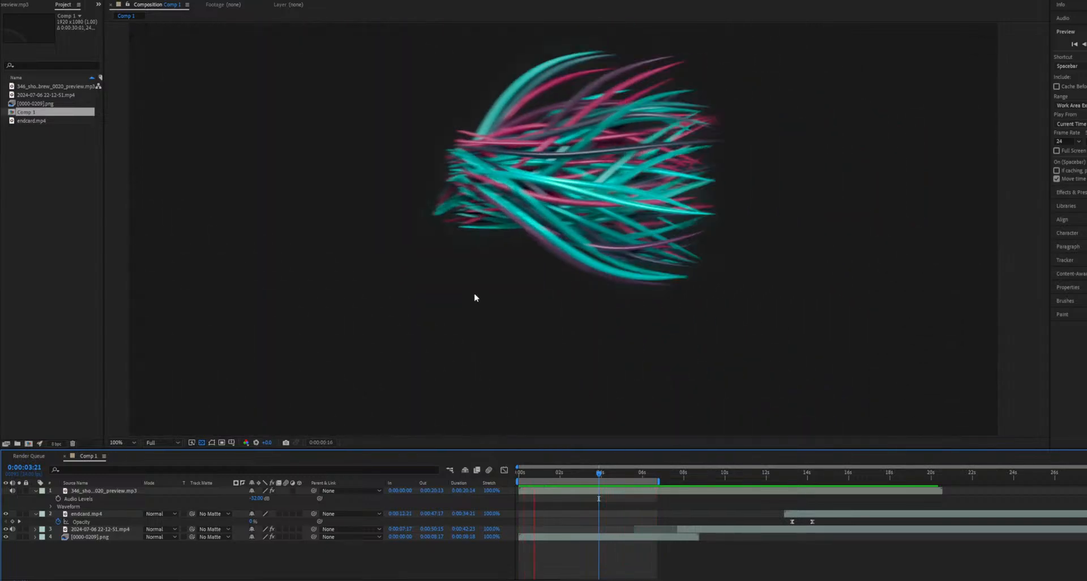
key(space)
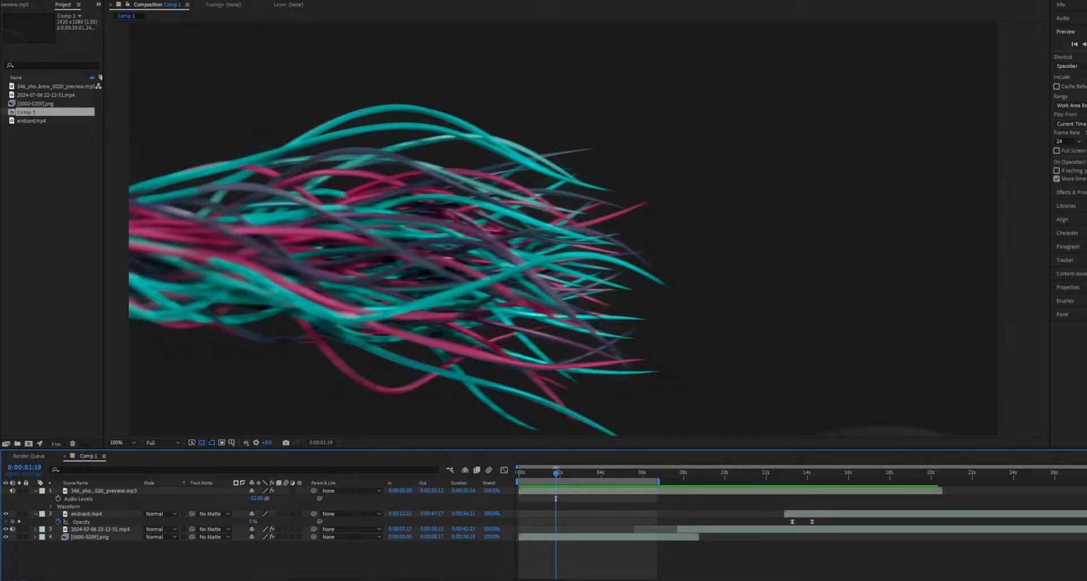
click(561, 475)
mouse_move(561, 477)
mouse_down()
mouse_move(552, 477)
mouse_move(563, 474)
mouse_up()
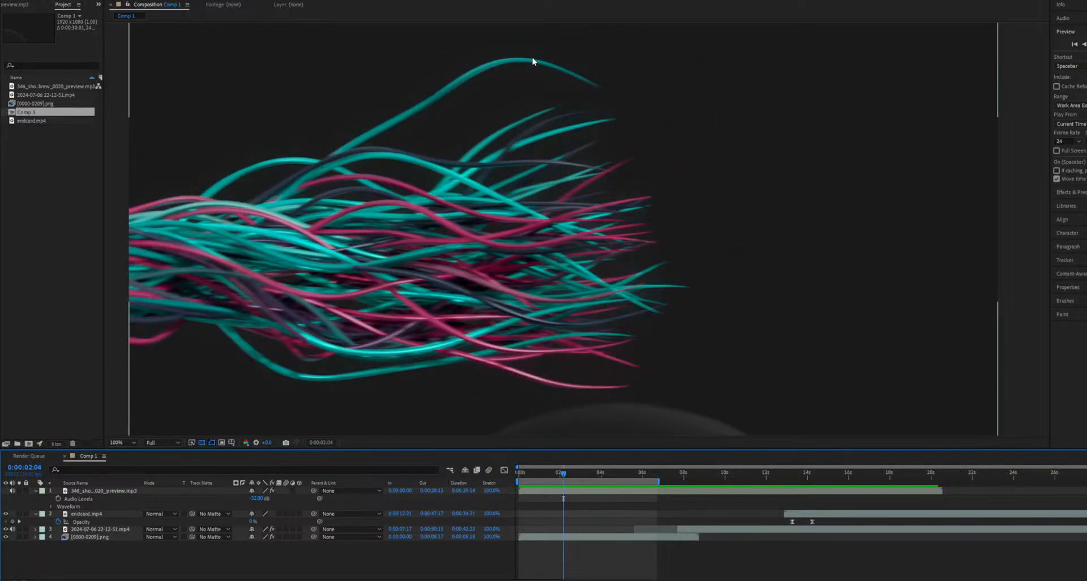
click(566, 475)
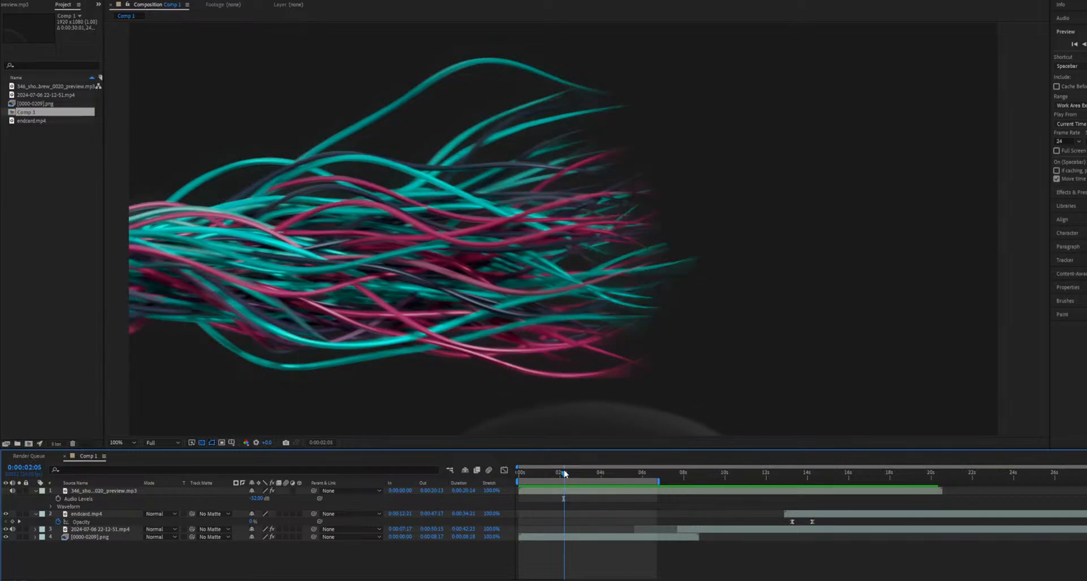
drag(566, 472, 608, 479)
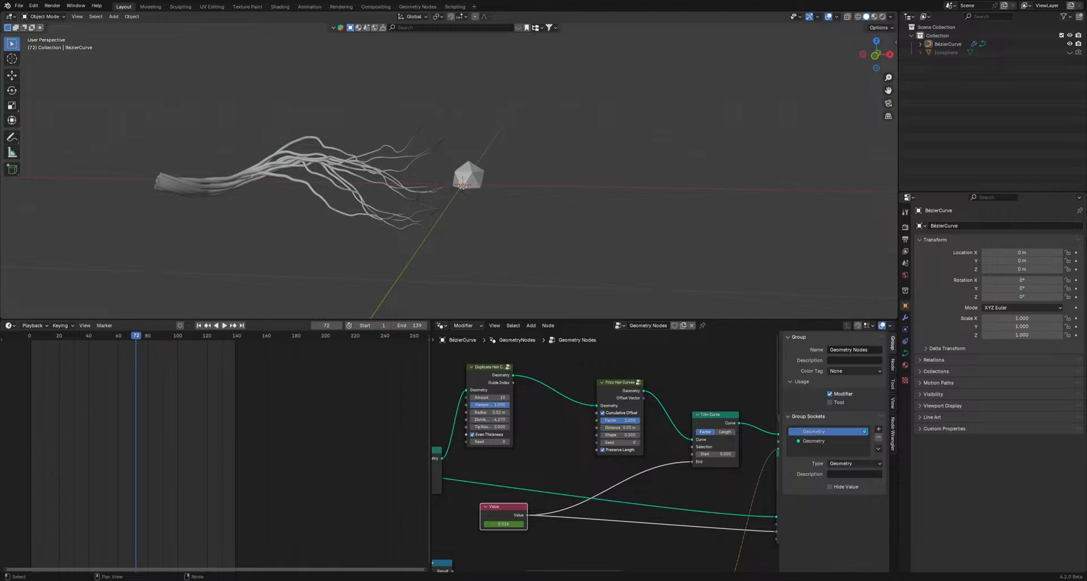
- Close the timeline so the node editor spans the full width, and make the 3D viewport taller
scroll(613, 508, down, 3)
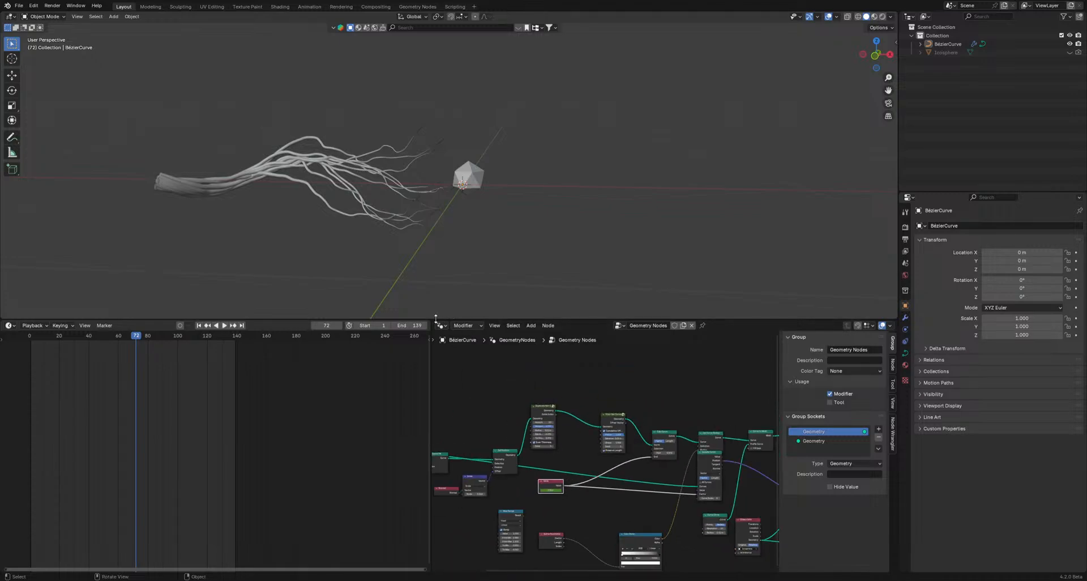
drag(433, 321, 413, 344)
ctrl+middle_drag(438, 363, 496, 511)
scroll(488, 493, up, 5)
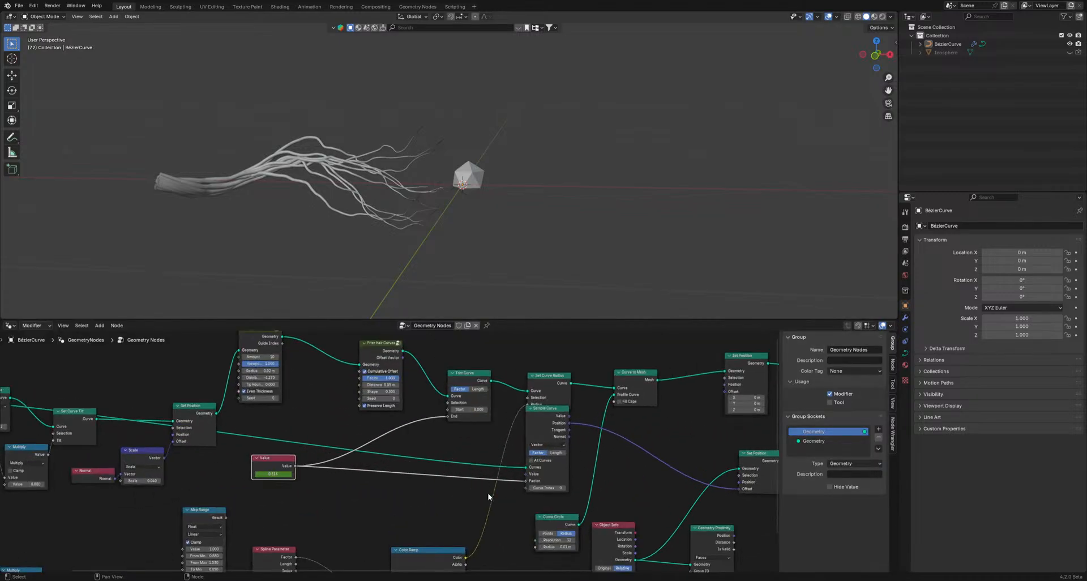
drag(451, 317, 424, 446)
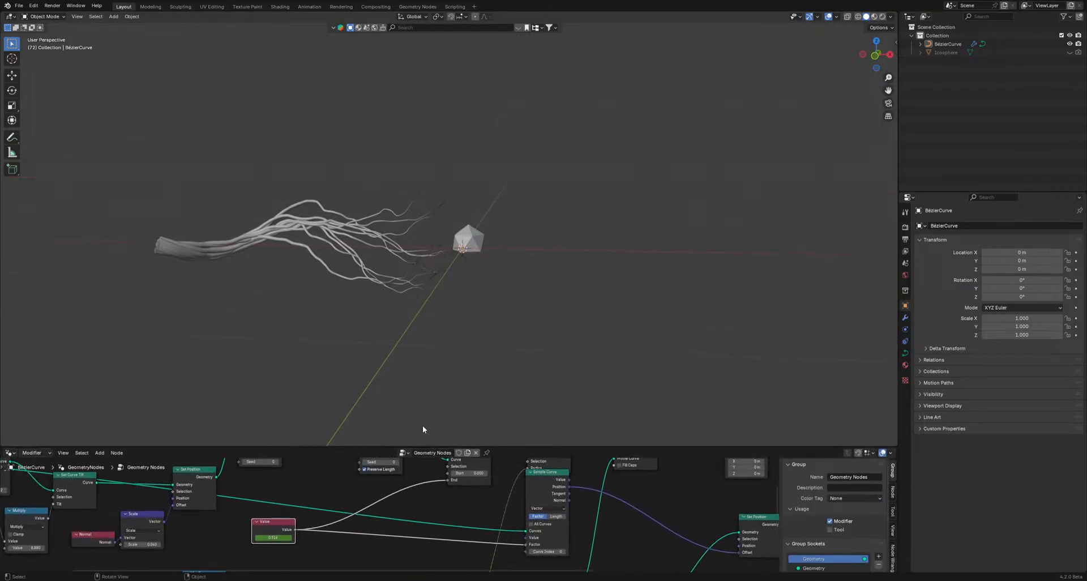
- Write "BRB" in large freehand annotation strokes across the 3D viewport and underline it
click(11, 137)
mouse_move(215, 119)
mouse_down()
mouse_move(249, 365)
mouse_move(235, 206)
mouse_move(303, 322)
mouse_move(237, 358)
mouse_up()
drag(451, 101, 457, 332)
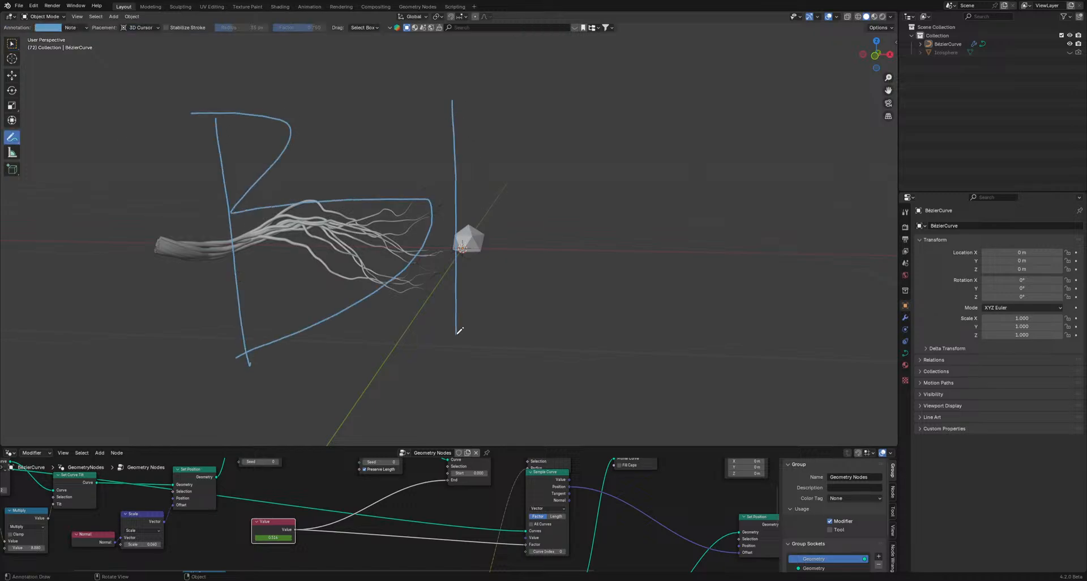
mouse_move(459, 103)
mouse_down()
mouse_move(453, 256)
mouse_move(573, 331)
mouse_up()
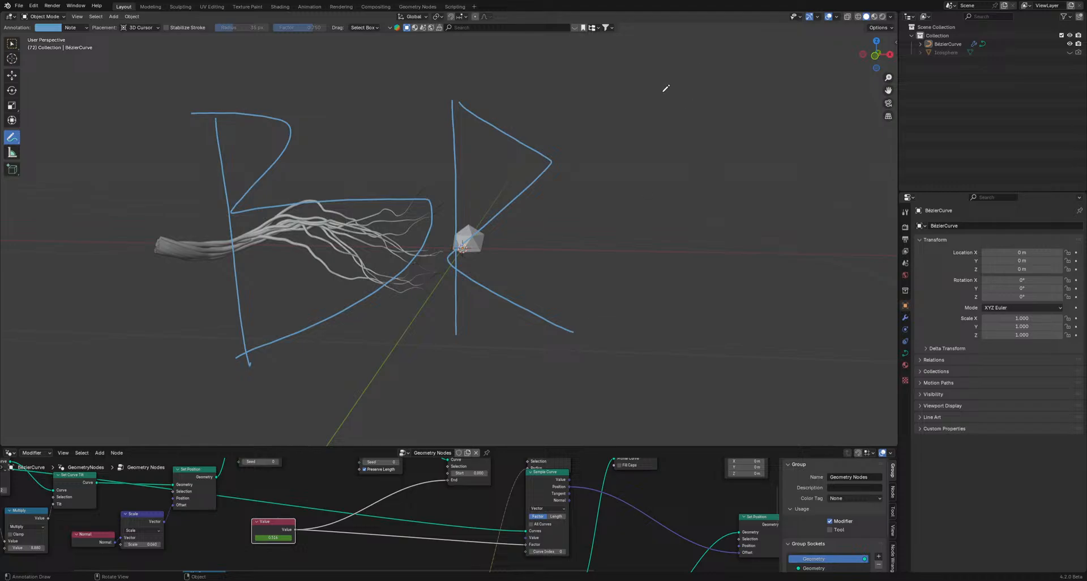
drag(661, 91, 661, 321)
mouse_move(659, 99)
mouse_down()
mouse_move(696, 224)
mouse_move(644, 365)
mouse_up()
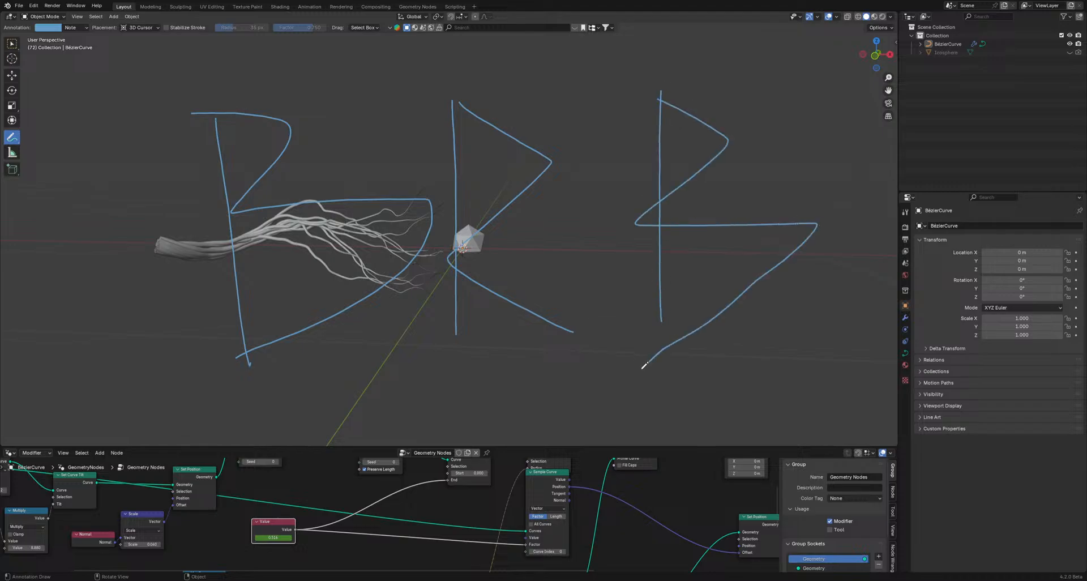
drag(159, 412, 929, 373)
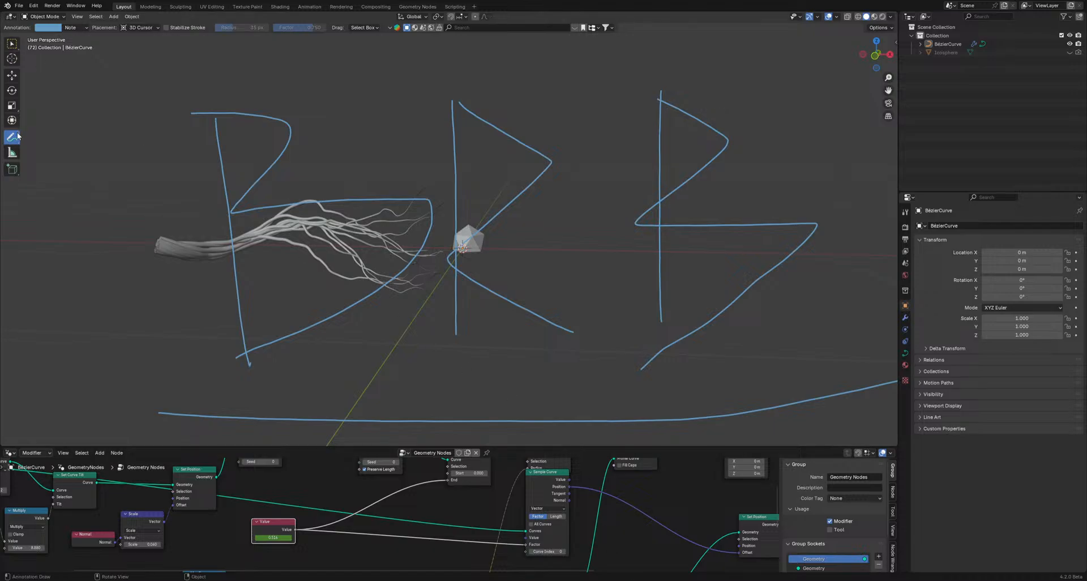
- Erase part of the first annotation letter and try to box-select the remaining strokes
drag(17, 136, 54, 189)
mouse_move(195, 112)
mouse_down()
mouse_move(300, 116)
mouse_move(279, 175)
mouse_move(236, 232)
mouse_up()
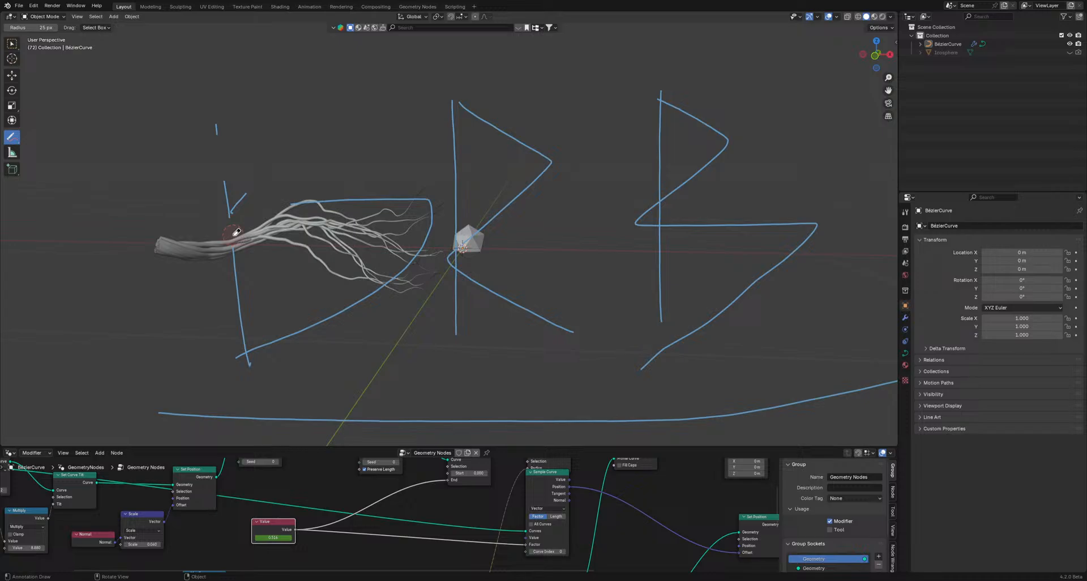
key(shift+g)
key(Escape)
mouse_move(243, 193)
middle_down()
mouse_move(260, 126)
mouse_move(279, 185)
mouse_move(262, 183)
mouse_move(252, 193)
mouse_move(260, 203)
middle_up()
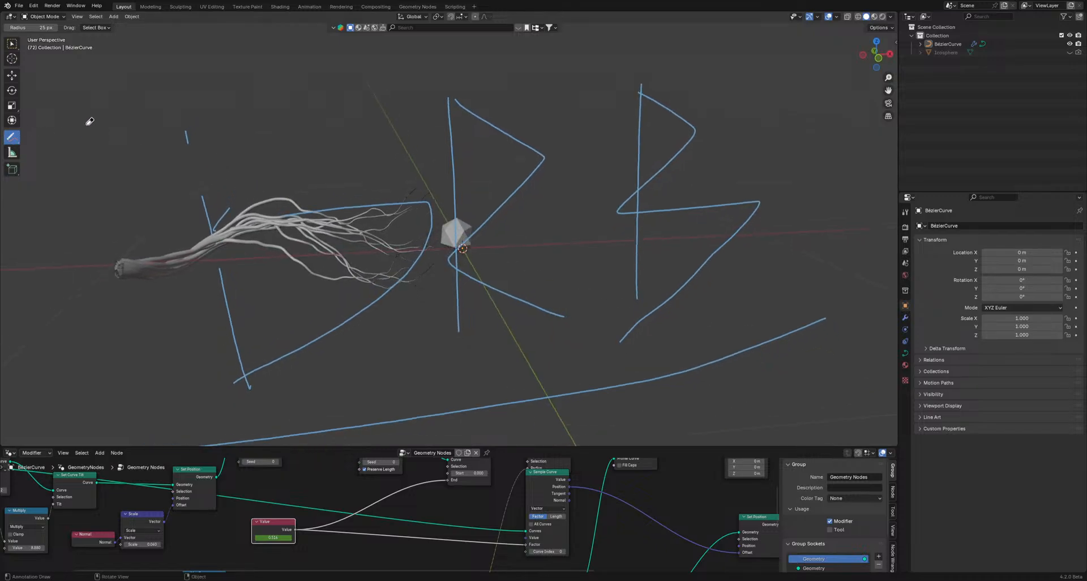
key(b)
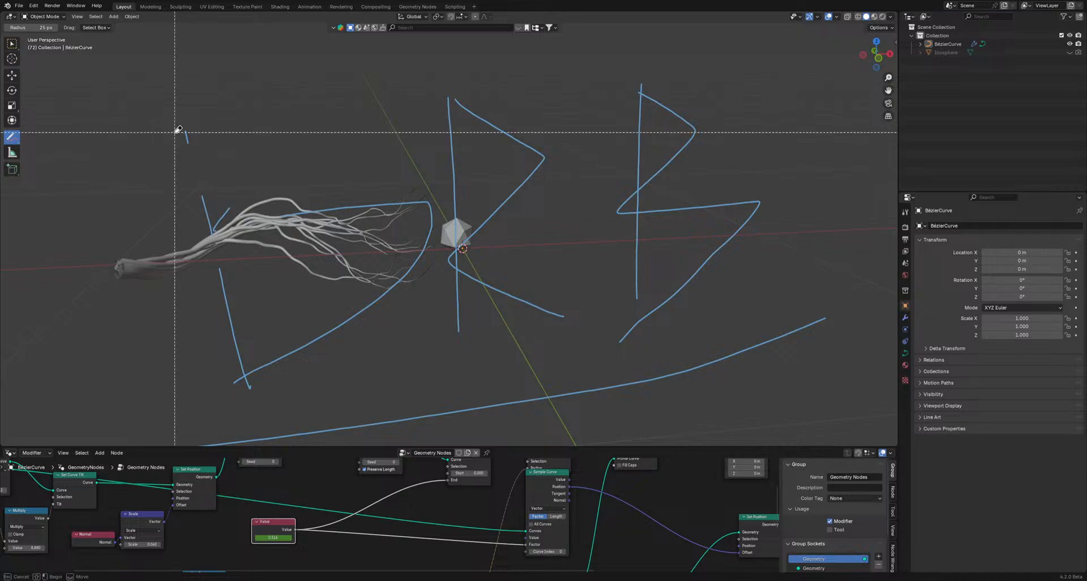
drag(191, 123, 288, 363)
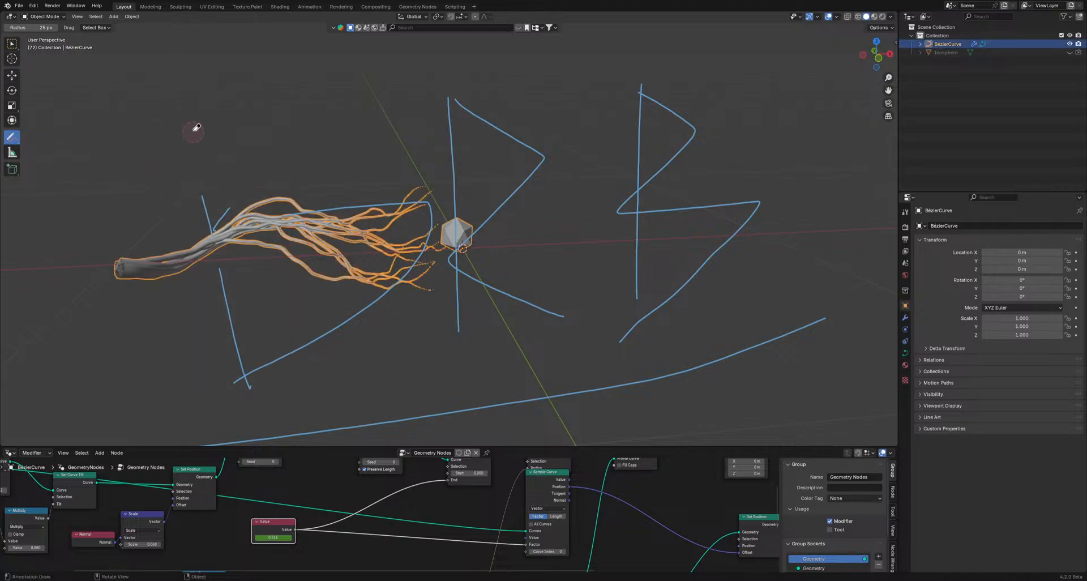
- Undo the box selection, the erasing and all the annotation strokes
mouse_move(197, 126)
ctrl+mouse_down()
mouse_move(262, 428)
mouse_move(228, 287)
mouse_move(240, 445)
mouse_move(241, 401)
mouse_move(230, 428)
ctrl+mouse_up()
scroll(228, 426, down, 1)
key(ctrl+z)
key(ctrl+z)
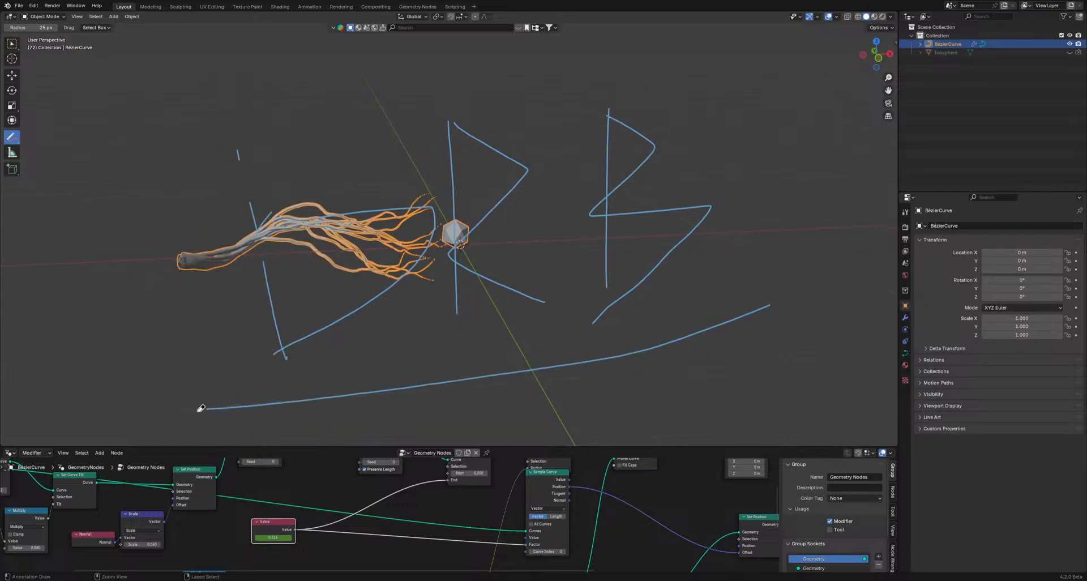
key(ctrl+z)
key(ctrl+z)
key(ctrl+z)
key(ctrl+z)
key(ctrl+z)
key(ctrl+z)
key(ctrl+z)
key(ctrl+z)
- Advance the animation to frame 74, return to the Select Box tool, and frame the tentacles with the icosphere
key(space)
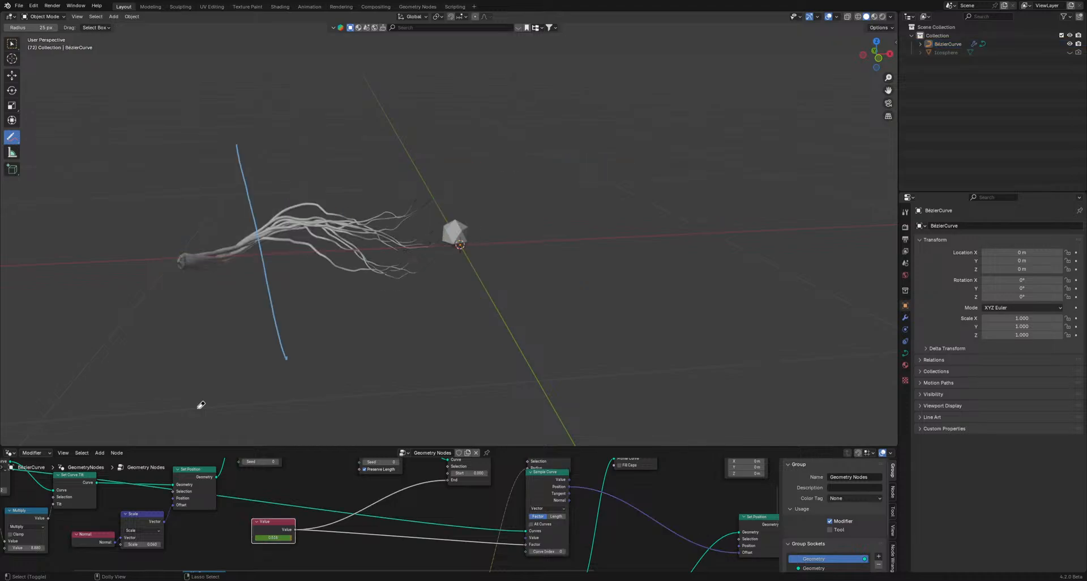
scroll(292, 284, up, 4)
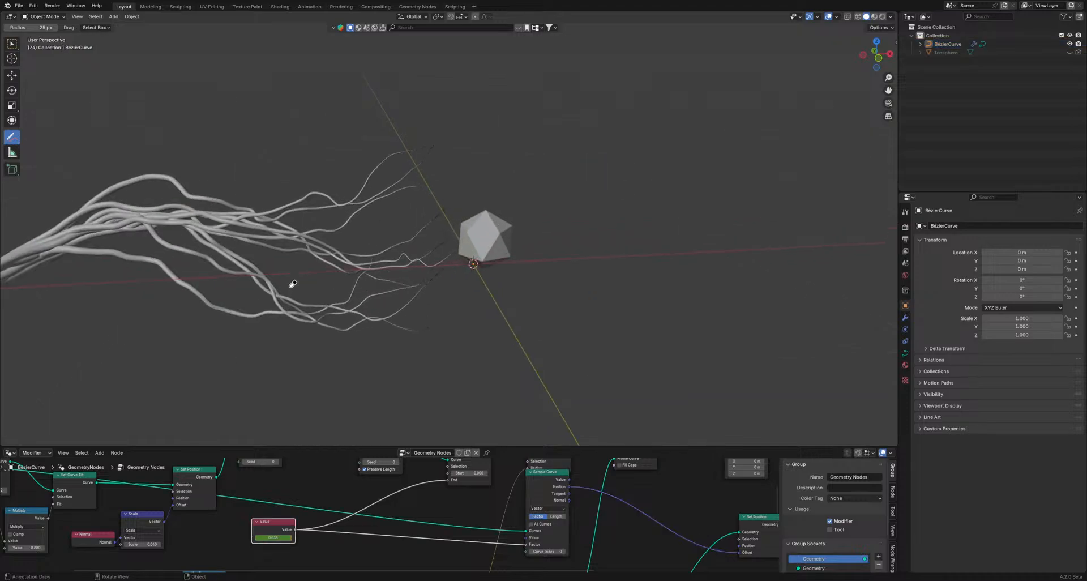
click(12, 59)
click(12, 43)
shift+middle_drag(373, 284, 556, 255)
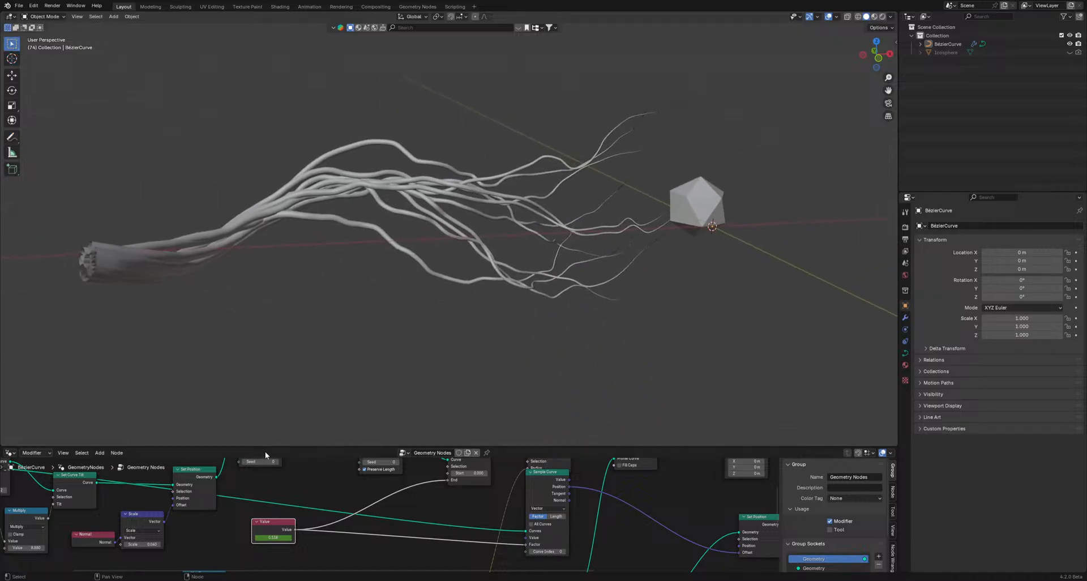
- Enlarge the node editor to show the whole geometry node tree and shift the Value node slightly
drag(265, 447, 266, 419)
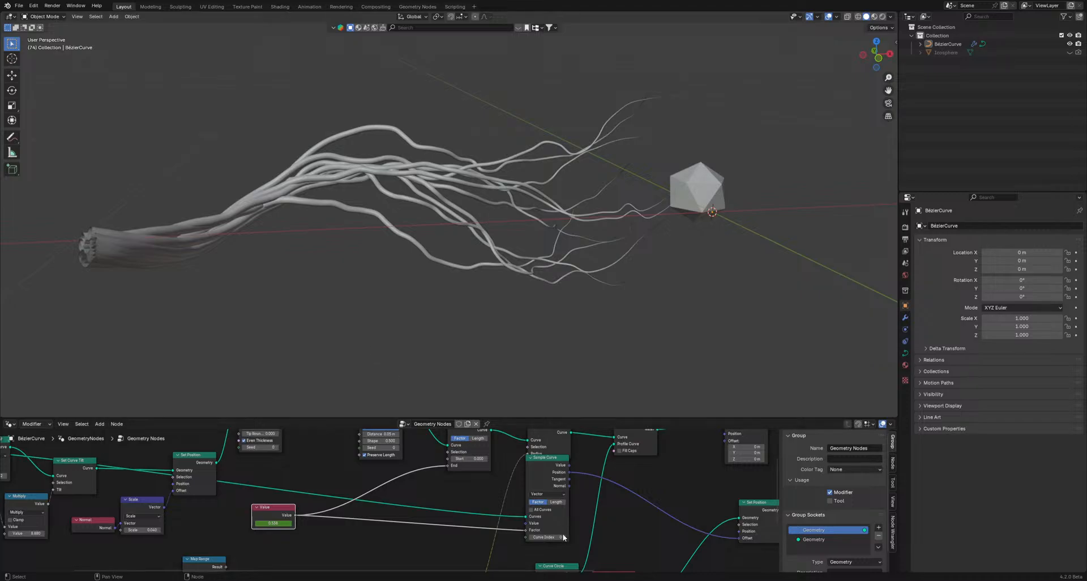
key(Home)
drag(364, 418, 371, 289)
scroll(403, 477, up, 7)
middle_drag(401, 458, 558, 482)
scroll(535, 477, up, 5)
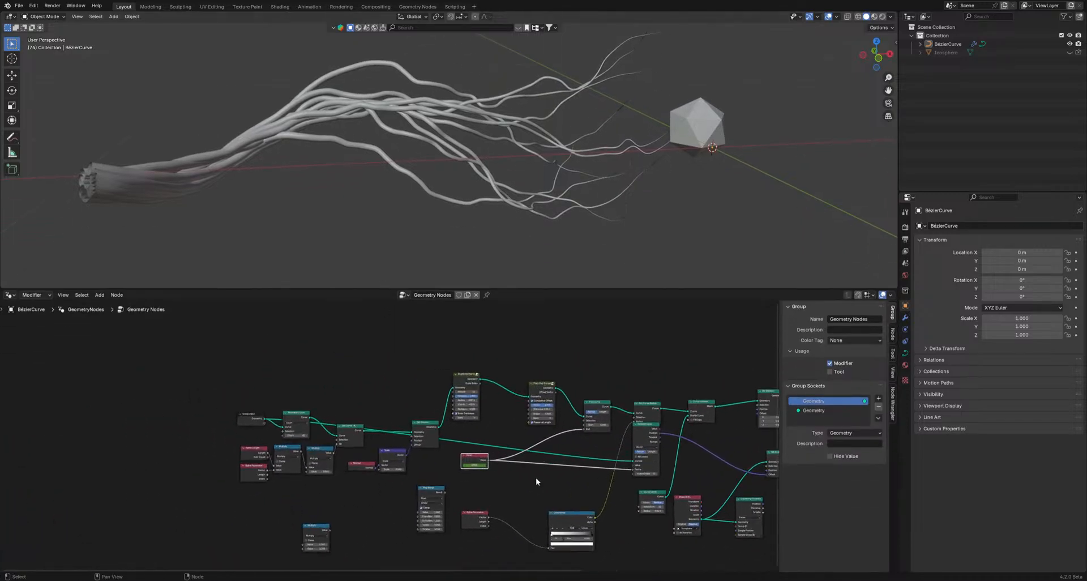
key(g)
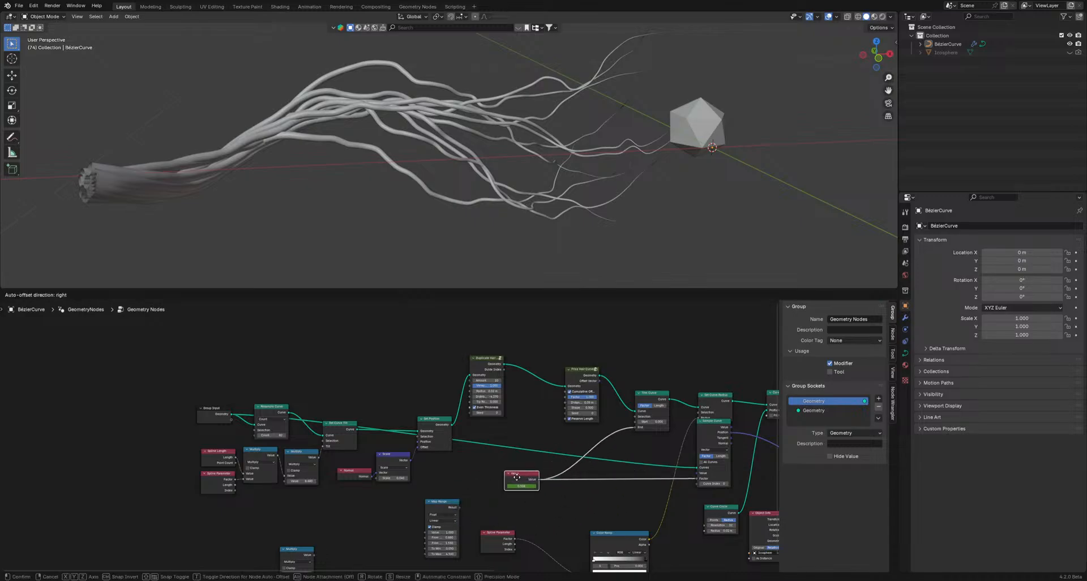
click(488, 498)
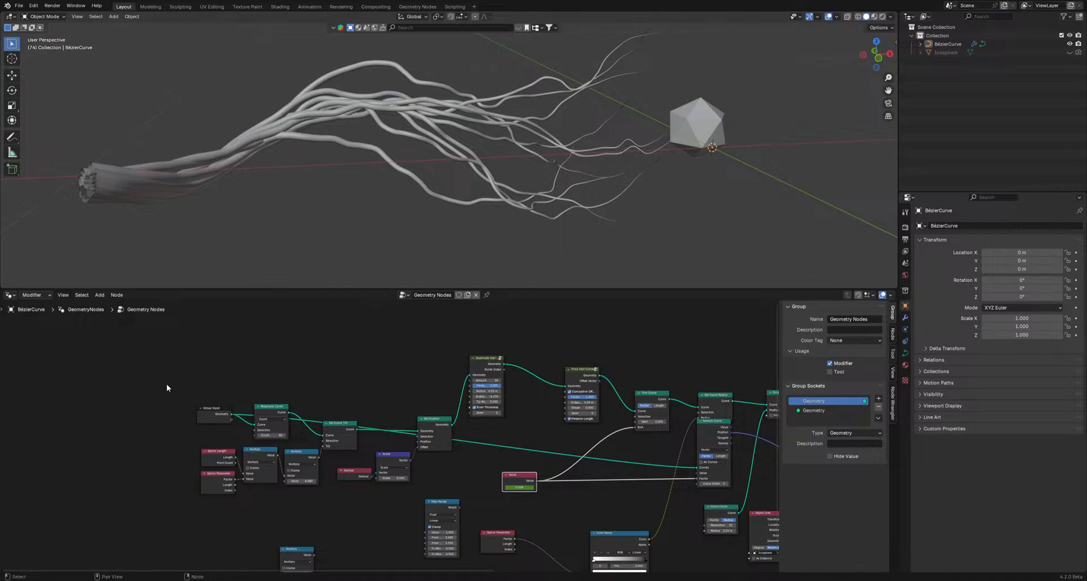
- Move the Group Input node up and away from the tree, and preview its curve with a temporary Viewer node
drag(209, 418, 152, 339)
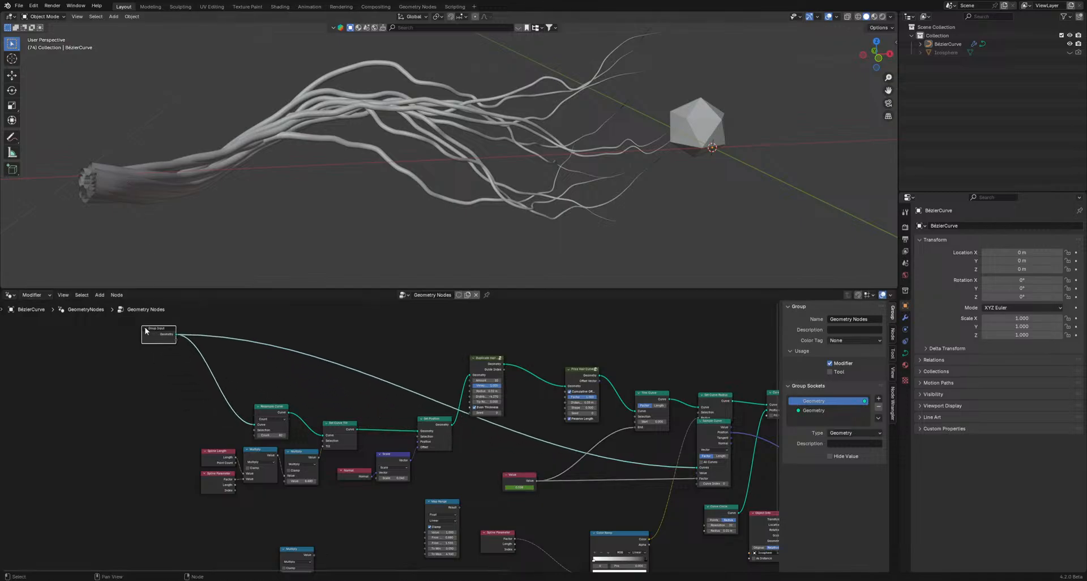
ctrl+shift+click(159, 334)
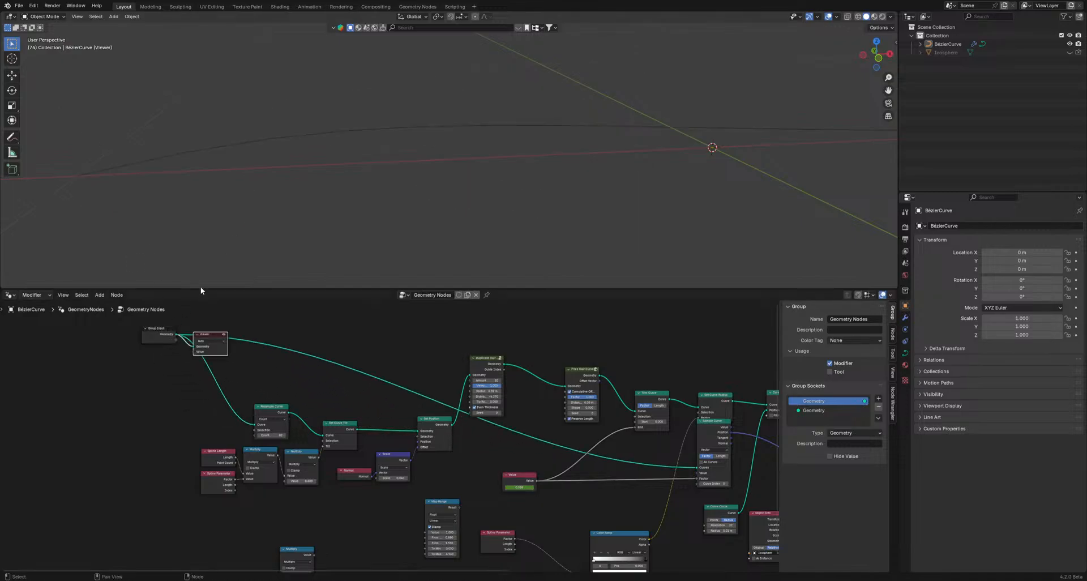
middle_drag(424, 162, 534, 99)
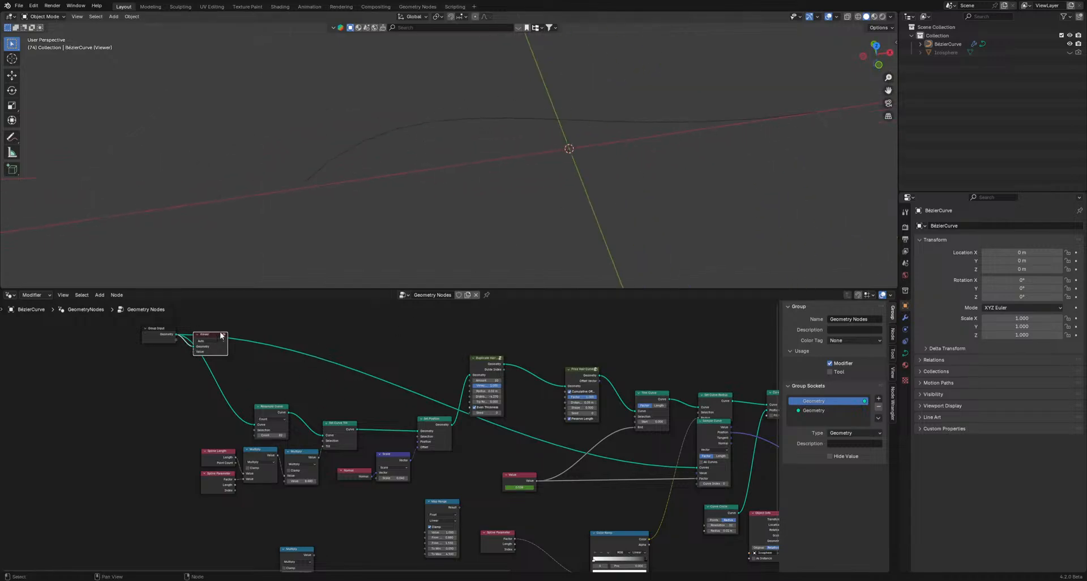
key(x)
- Spread out the Resample Curve and Set Curve Tilt nodes and preview the Set Curve Tilt and Set Position outputs in the Viewer
scroll(247, 392, up, 2)
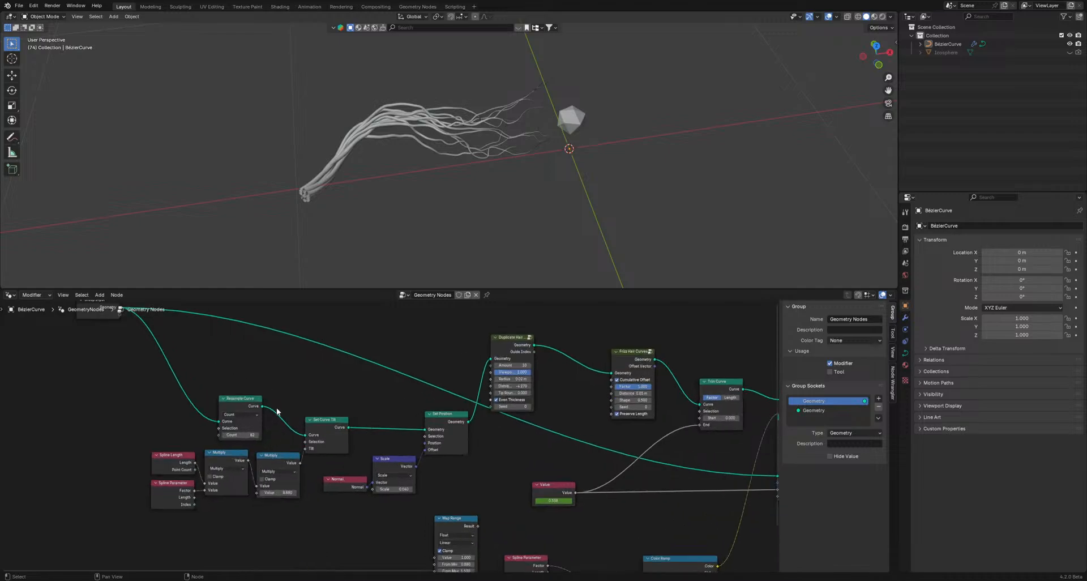
drag(243, 404, 157, 348)
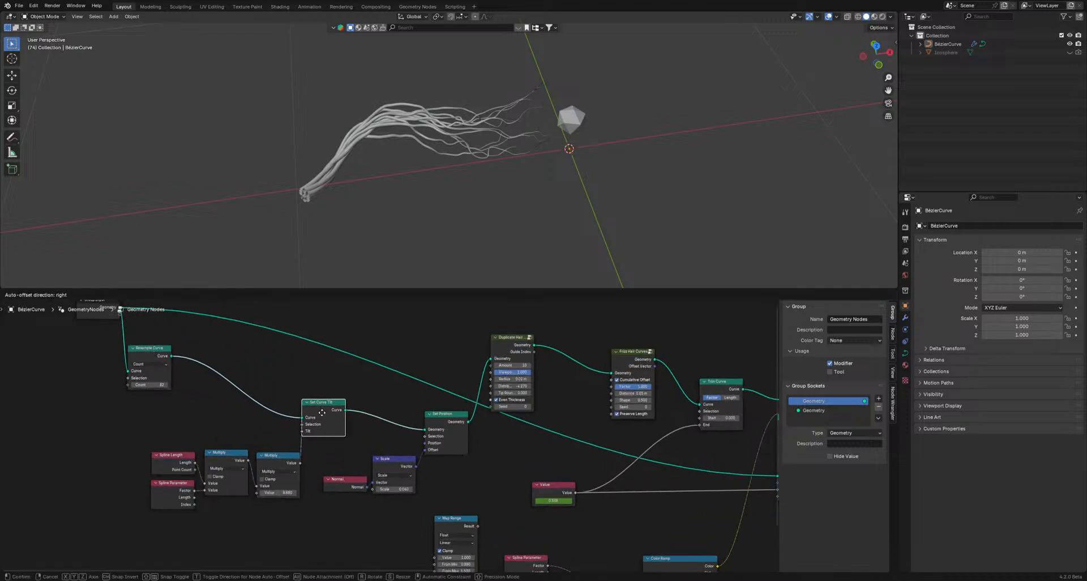
drag(316, 442, 313, 406)
ctrl+shift+click(322, 390)
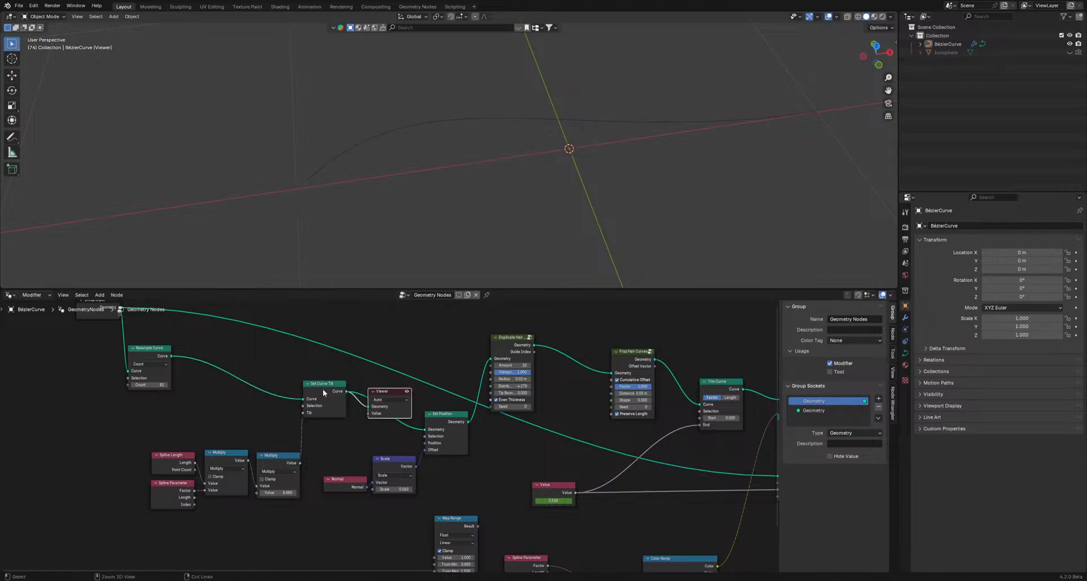
ctrl+shift+click(323, 389)
ctrl+shift+click(445, 420)
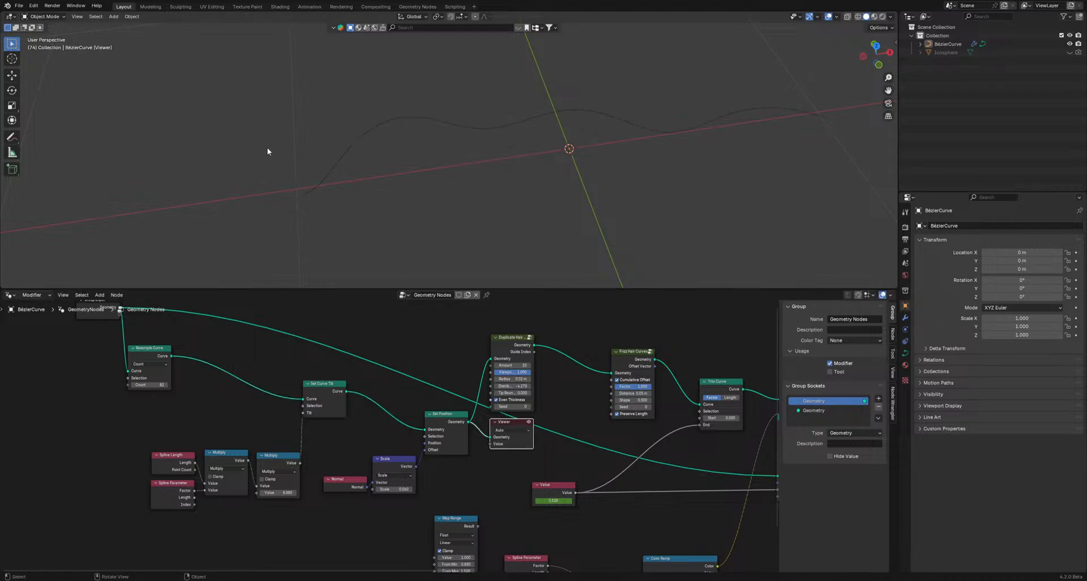
- Reposition the Set Curve Tilt, Set Position, Normal and Scale nodes so the curve offset chain is clearly spaced
drag(449, 416, 432, 415)
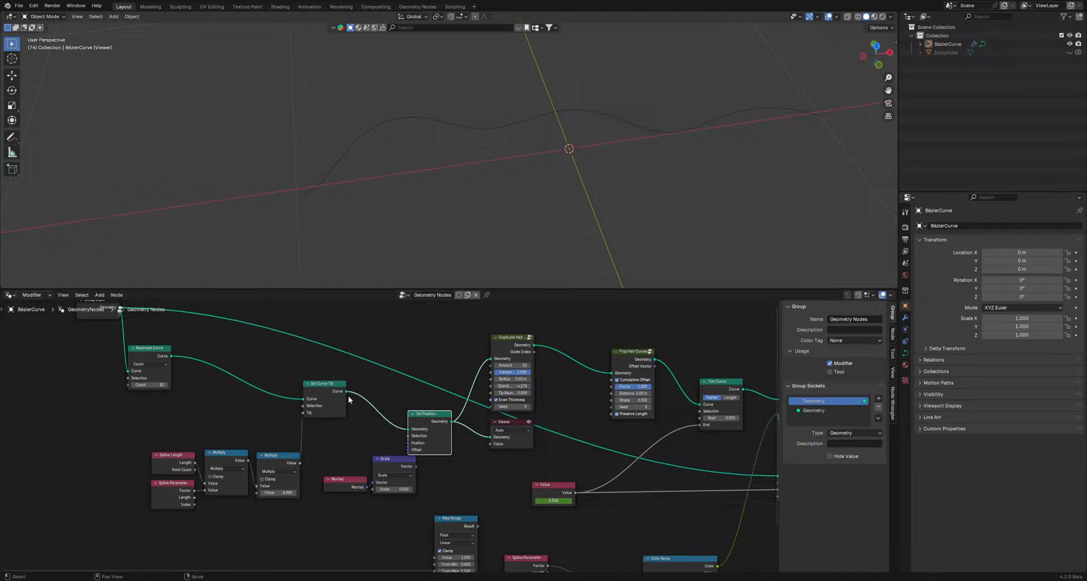
mouse_move(331, 393)
mouse_down()
mouse_move(303, 379)
mouse_move(334, 396)
mouse_up()
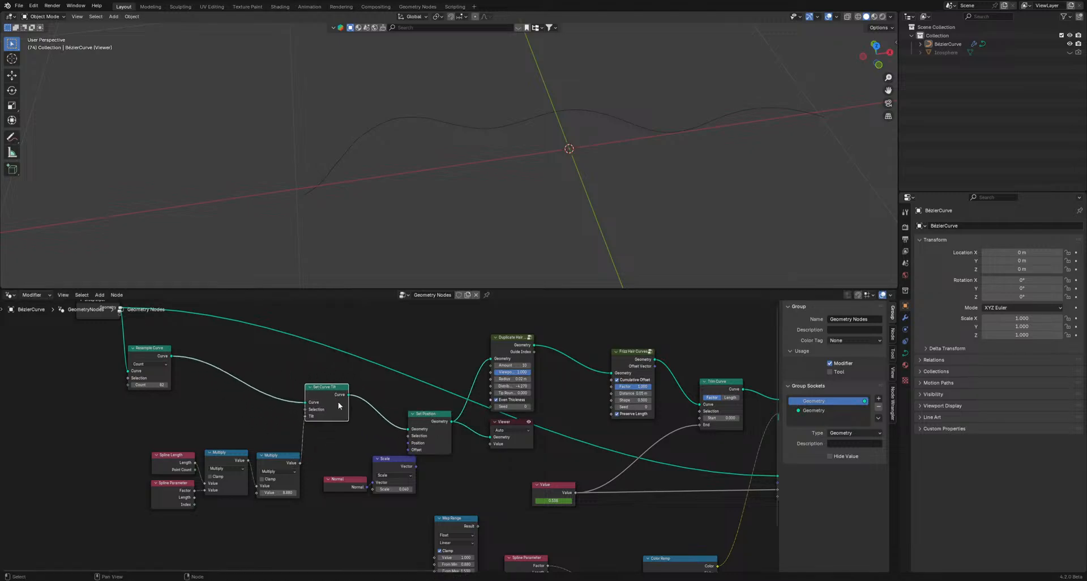
drag(422, 422, 434, 417)
drag(390, 459, 308, 537)
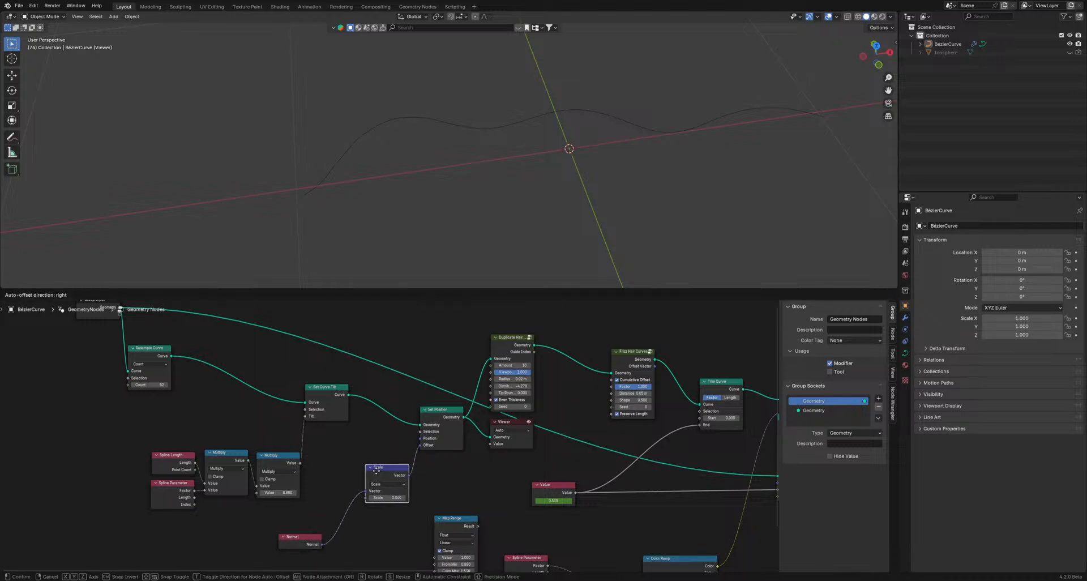
drag(384, 488, 358, 487)
drag(442, 416, 420, 417)
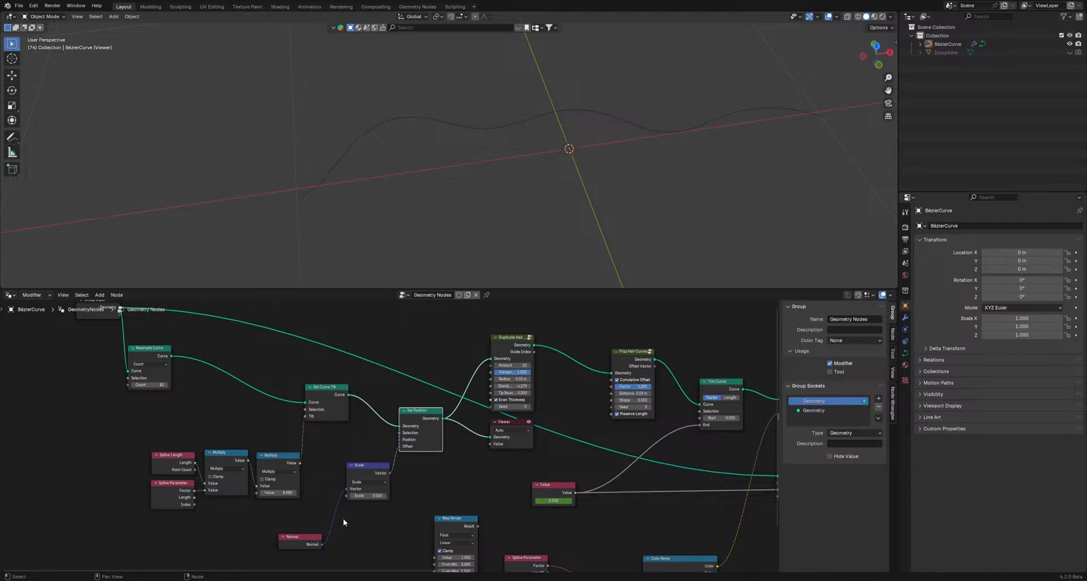
- Try fine adjustments to the Scale node's factor and the second Multiply node's value, and undo the last one
mouse_move(377, 495)
shift+mouse_down()
mouse_move(419, 495)
mouse_move(374, 496)
shift+mouse_up()
shift+drag(280, 492, 295, 493)
key(ctrl+z)
- Move the Set Curve Tilt and Set Position nodes a little further up and toward the Resample Curve node
drag(433, 415, 424, 406)
drag(319, 388, 300, 385)
drag(415, 416, 405, 409)
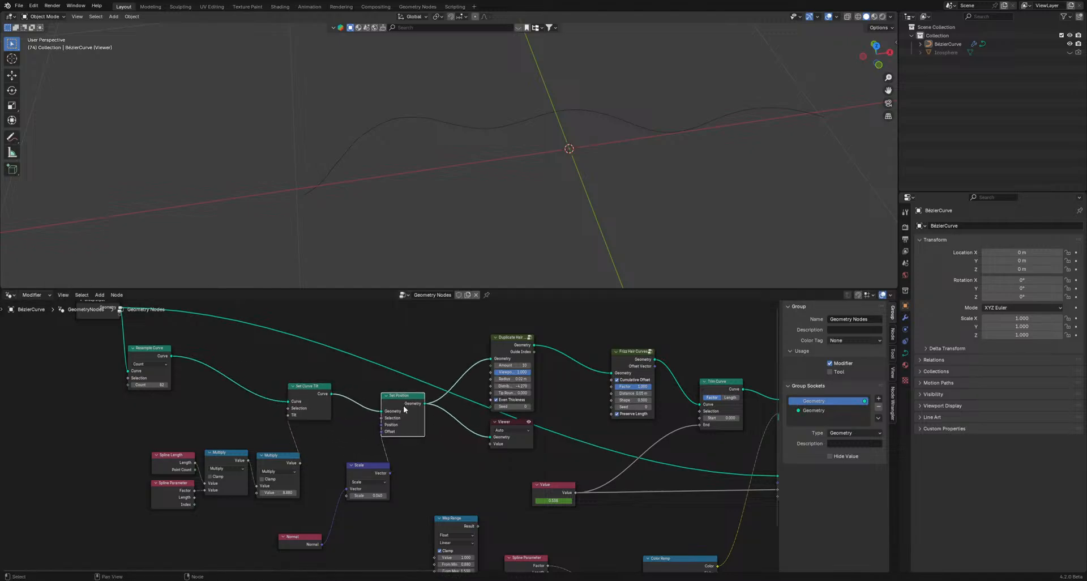
- Preview the Duplicate Hair Curves output in the Viewer up close and nudge that node clear of its neighbours
middle_drag(512, 379, 493, 382)
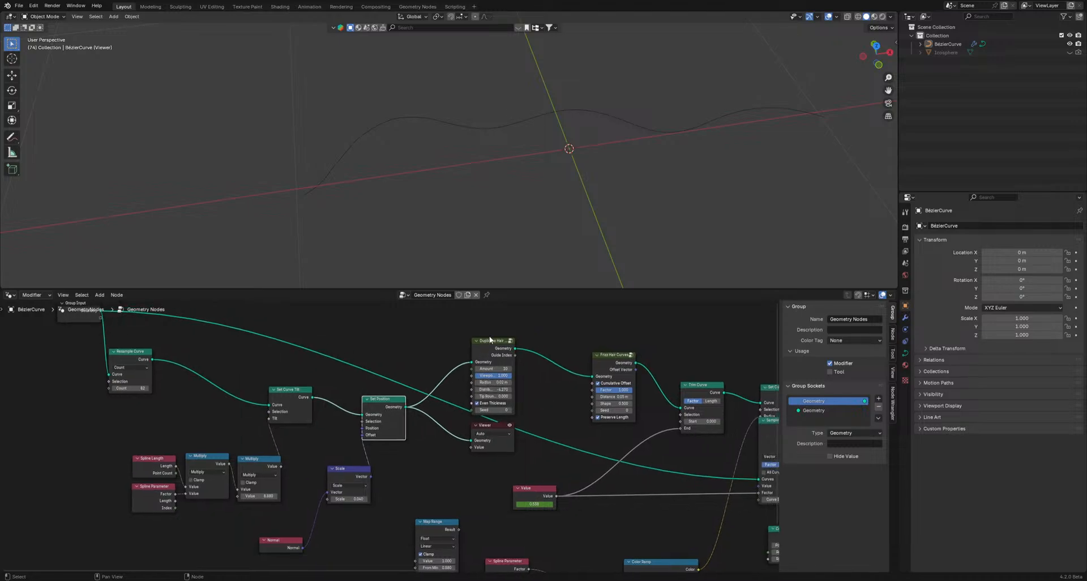
ctrl+shift+click(491, 348)
scroll(384, 152, up, 4)
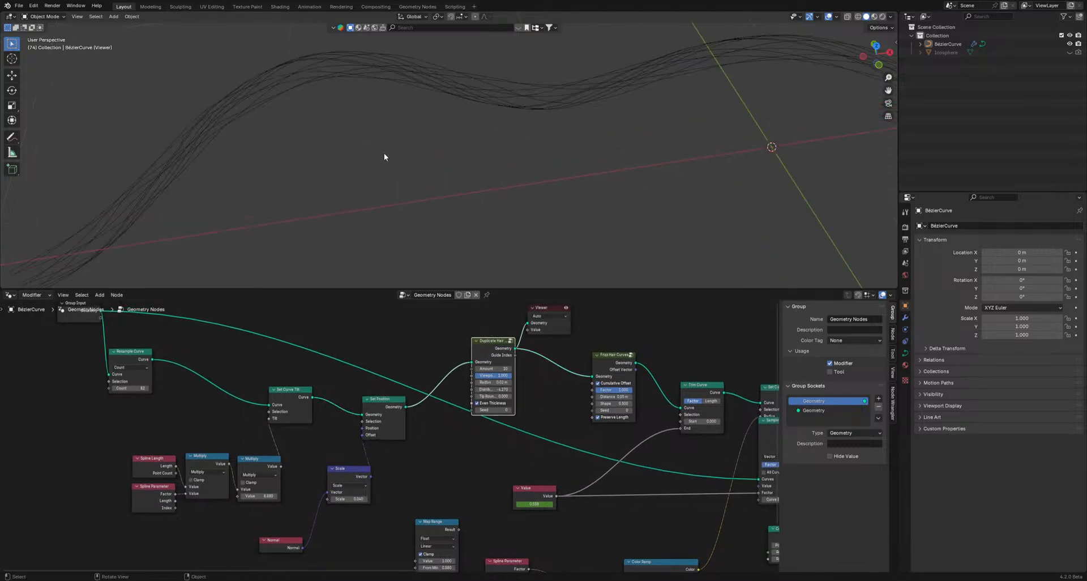
drag(500, 345, 486, 334)
middle_drag(514, 344, 495, 392)
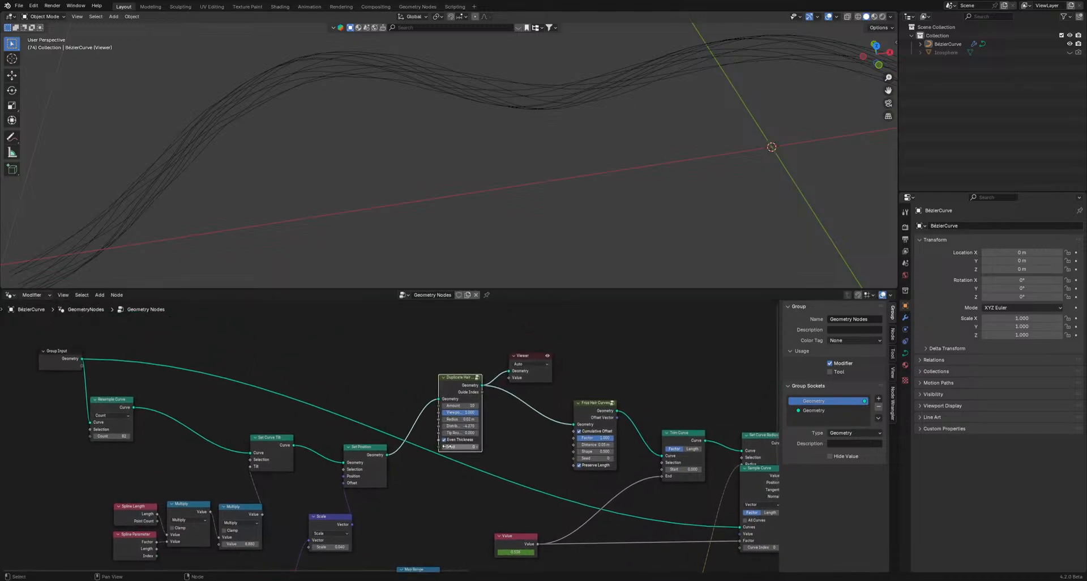
scroll(479, 396, up, 1)
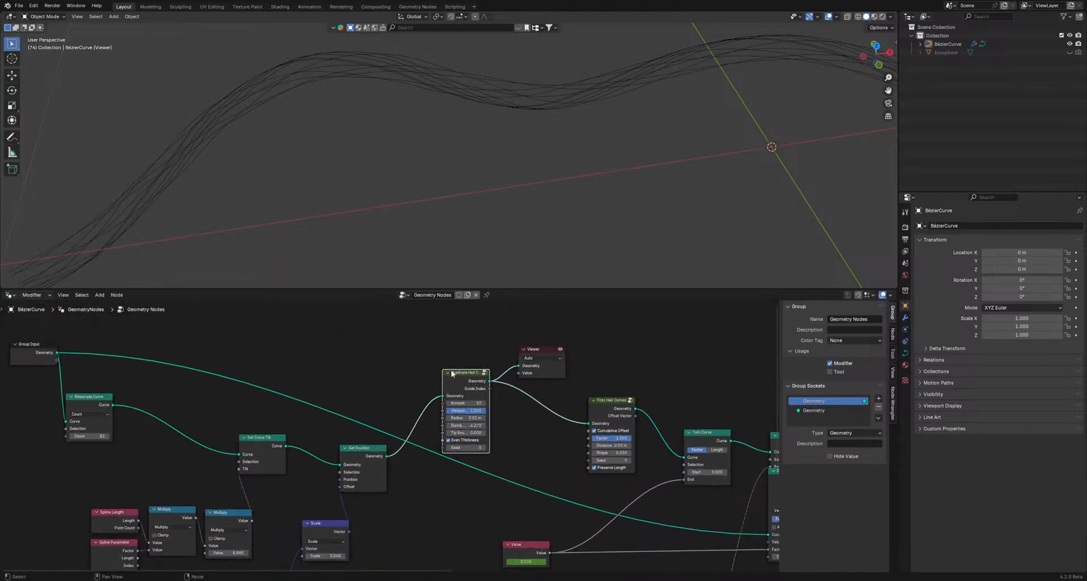
- Nudge the Duplicate Hair Curves node up and toward the Viewer, away from the Set Position node
drag(454, 375, 455, 370)
key(shift+a)
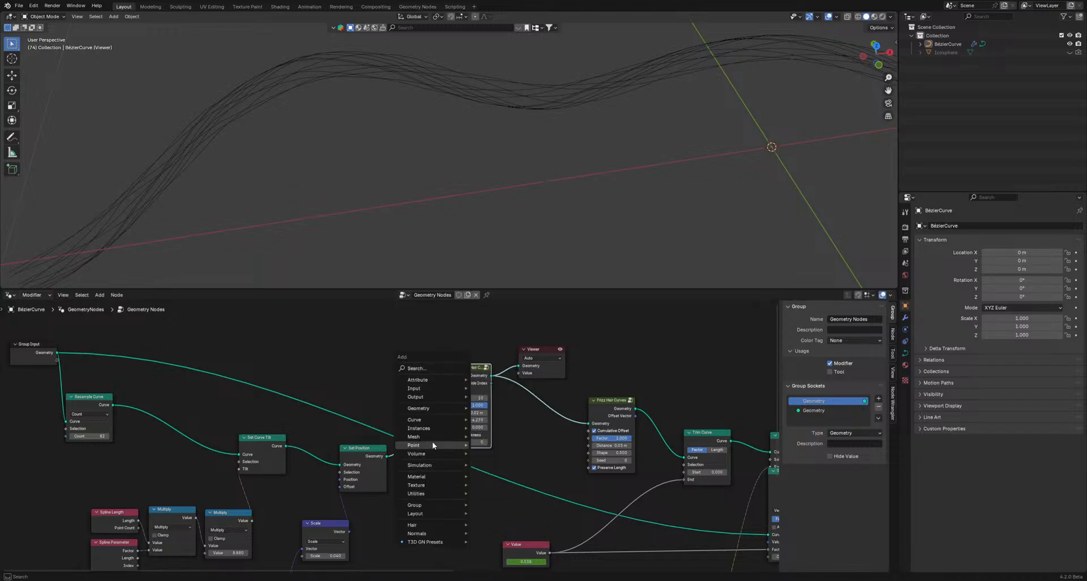
mouse_move(433, 438)
mouse_move(420, 522)
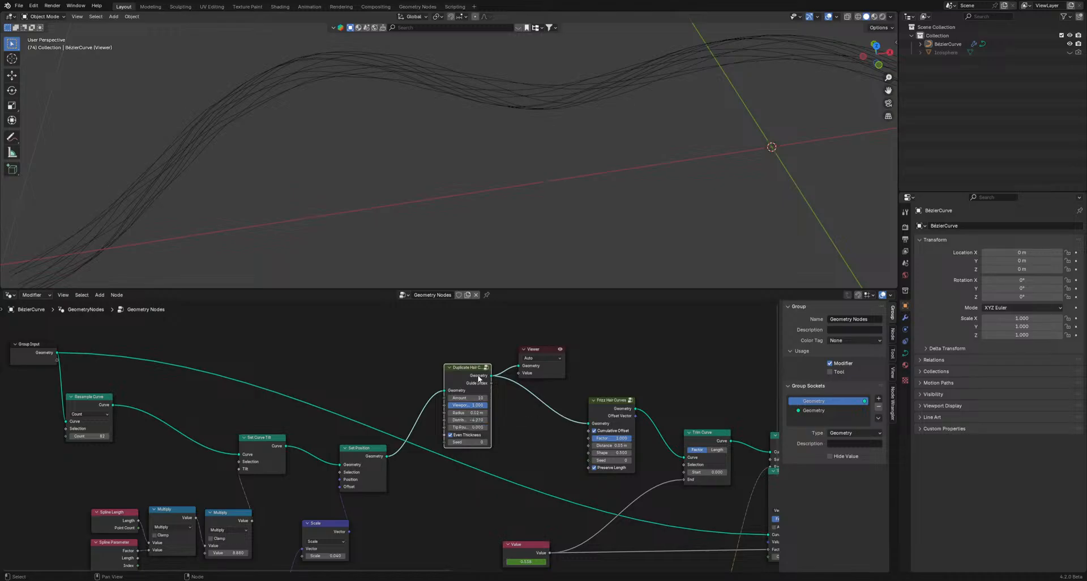
scroll(478, 378, up, 2)
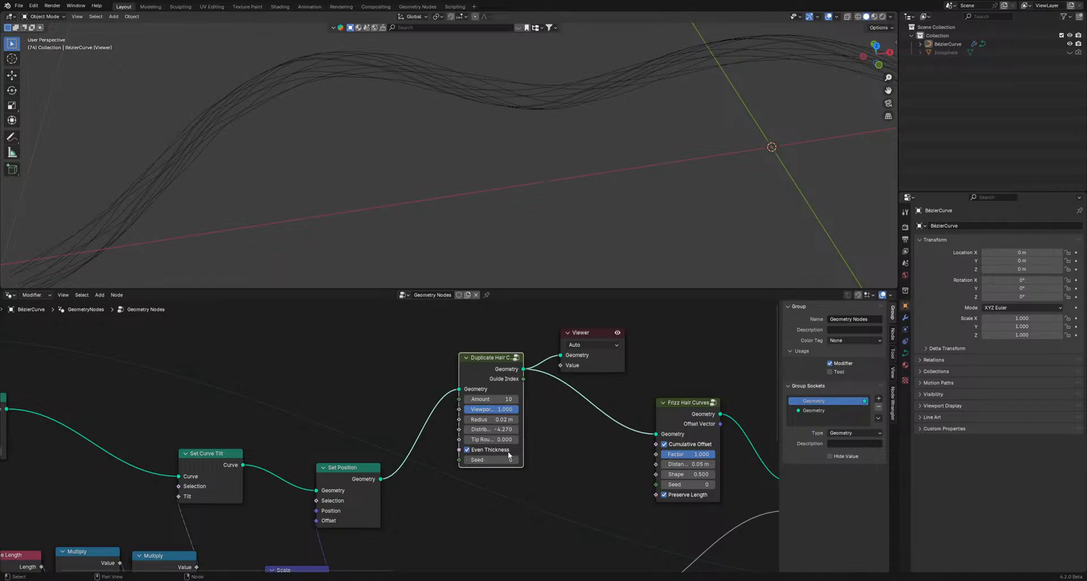
scroll(476, 170, down, 3)
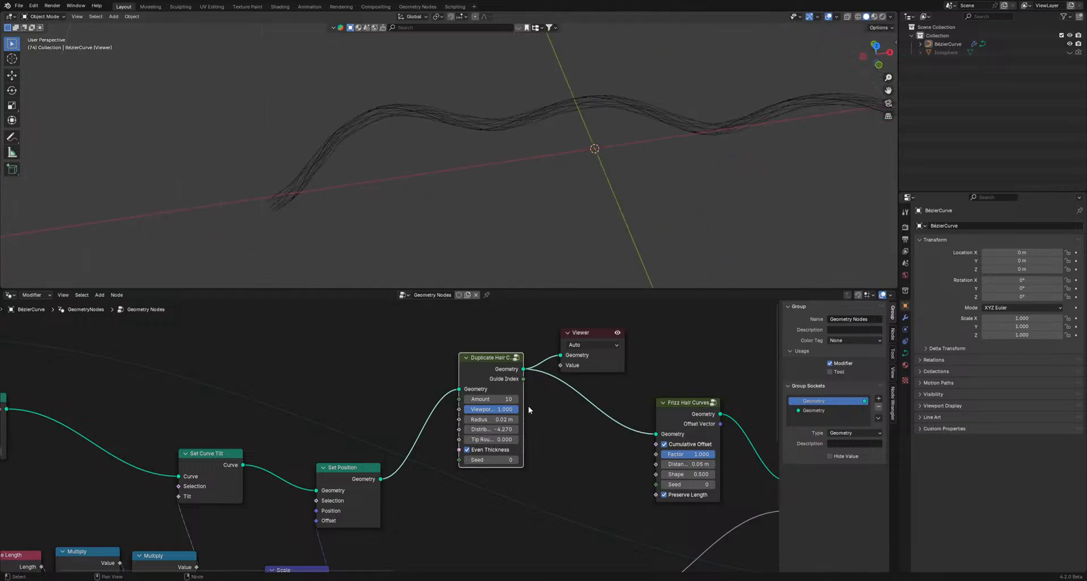
drag(473, 387, 485, 384)
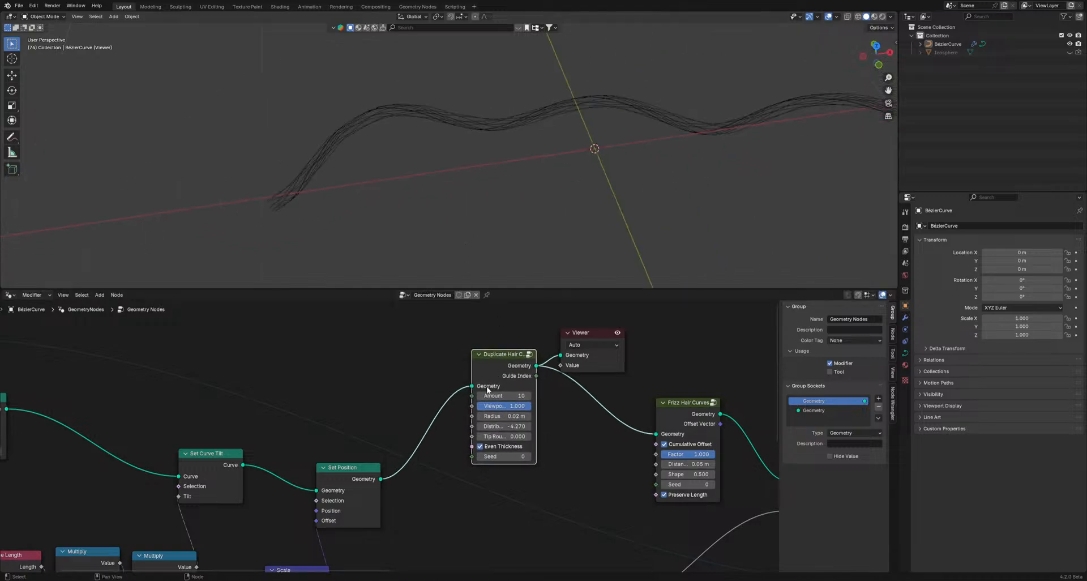
- Detach the Viewer from Duplicate Hair Curves and preview the Frizz Hair Curves output in it instead
middle_drag(559, 384, 433, 407)
scroll(433, 406, up, 1)
alt+drag(453, 355, 575, 345)
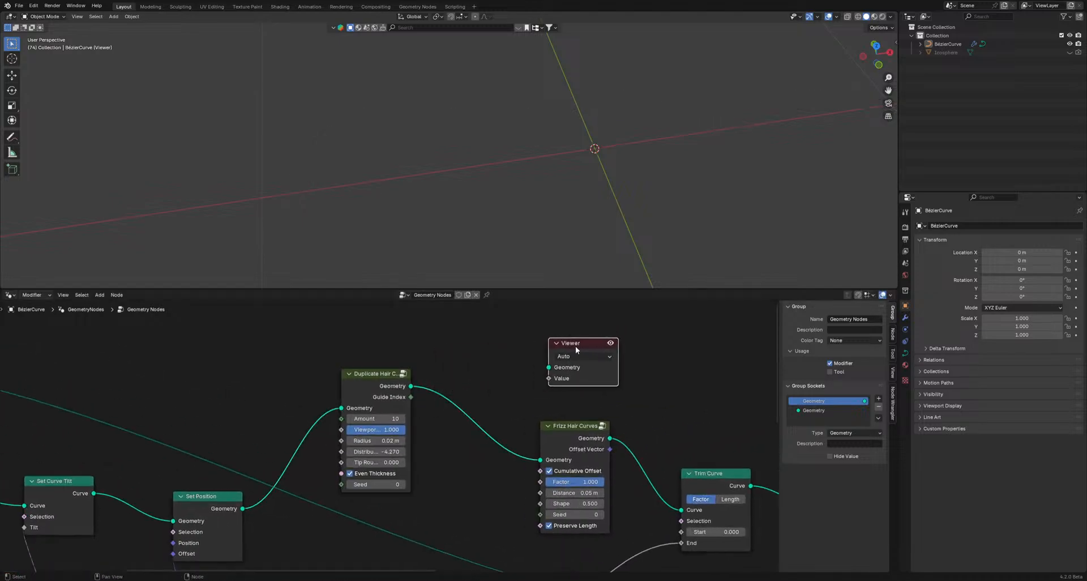
ctrl+shift+click(575, 432)
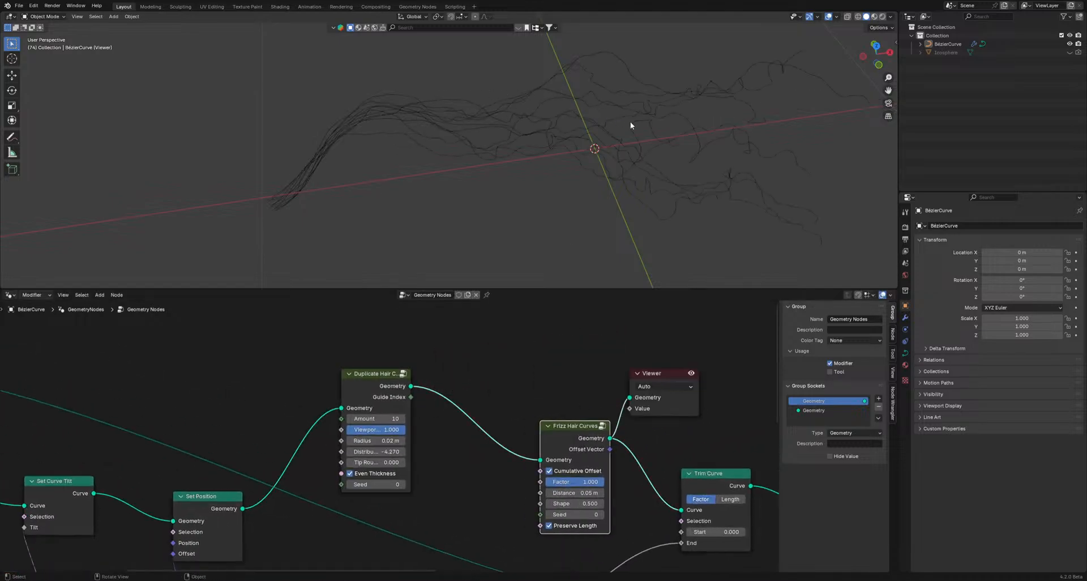
middle_drag(593, 387, 382, 364)
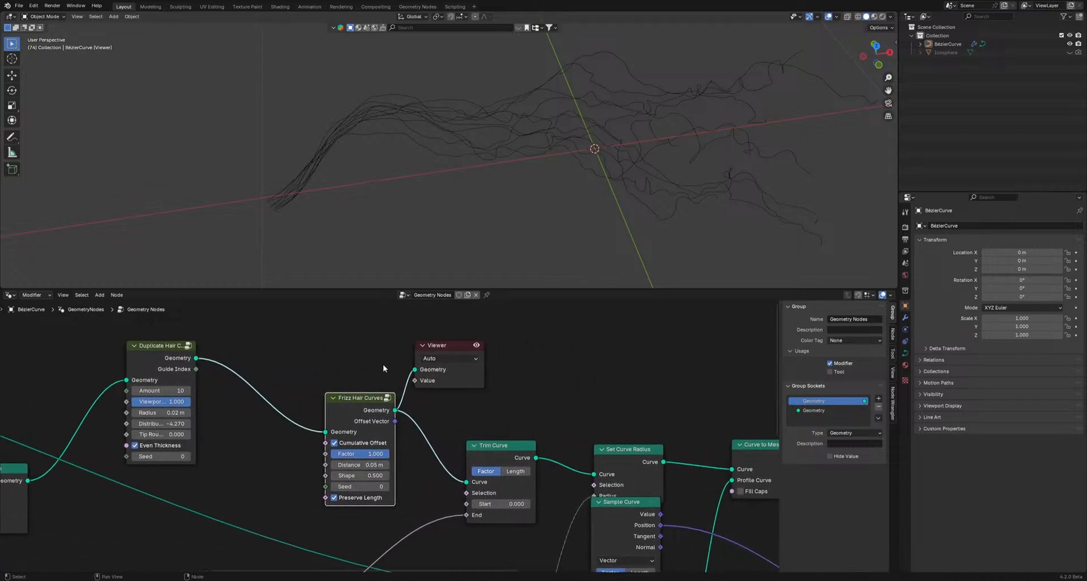
- Undo a trial adjustment of the Frizz Hair Curves distance and remove the Viewer preview to return to the full result
scroll(383, 364, down, 2)
middle_drag(371, 463, 446, 421)
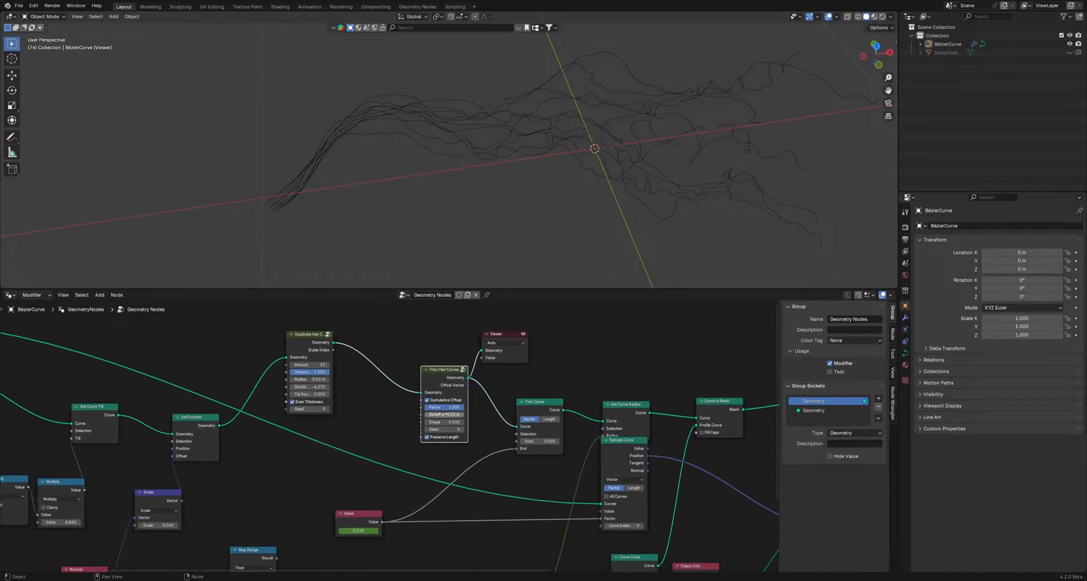
shift+drag(443, 414, 395, 413)
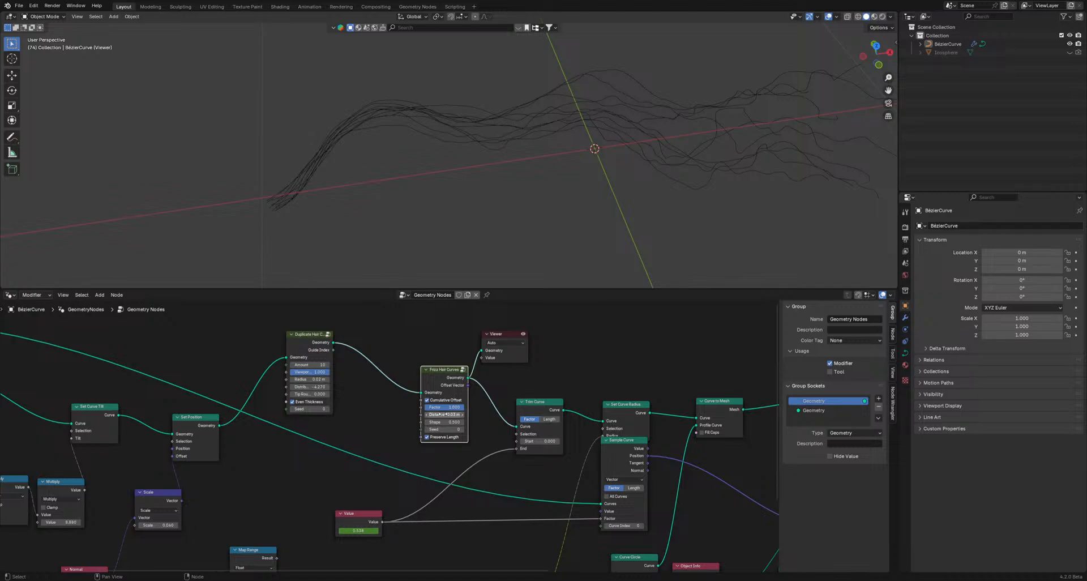
key(ctrl+z)
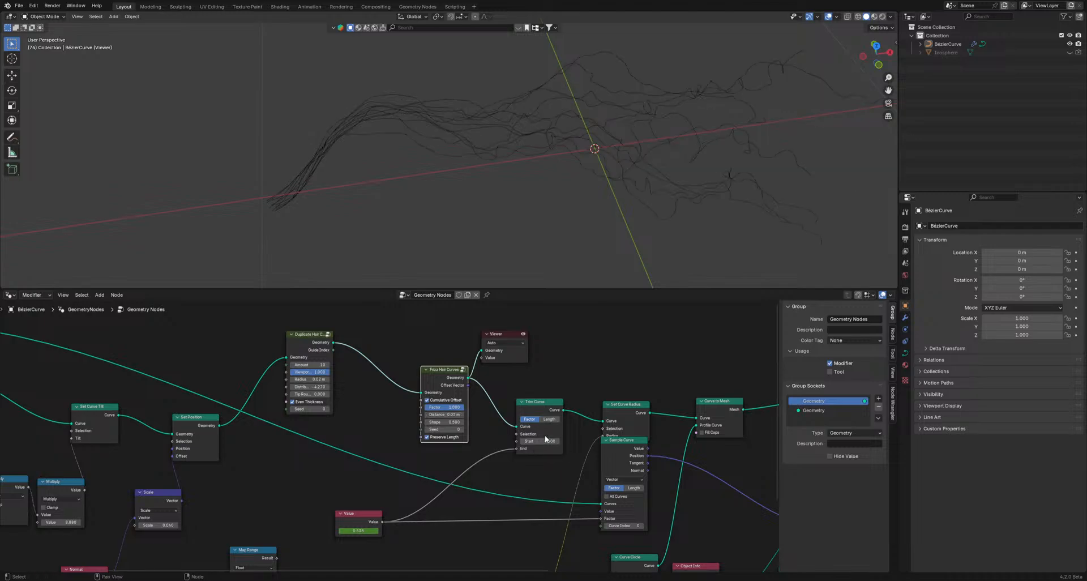
key(ctrl+z)
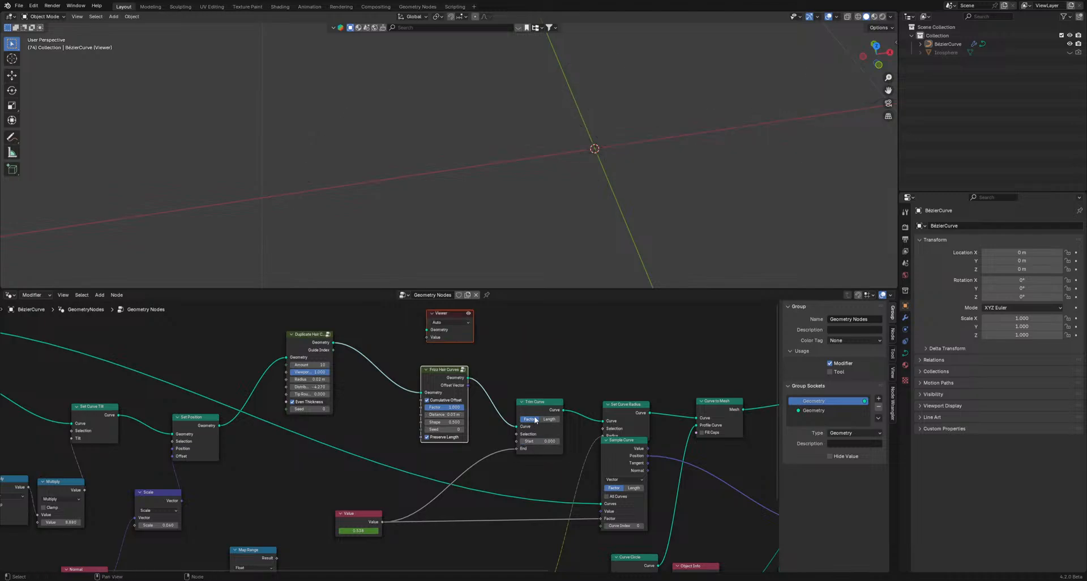
key(ctrl+z)
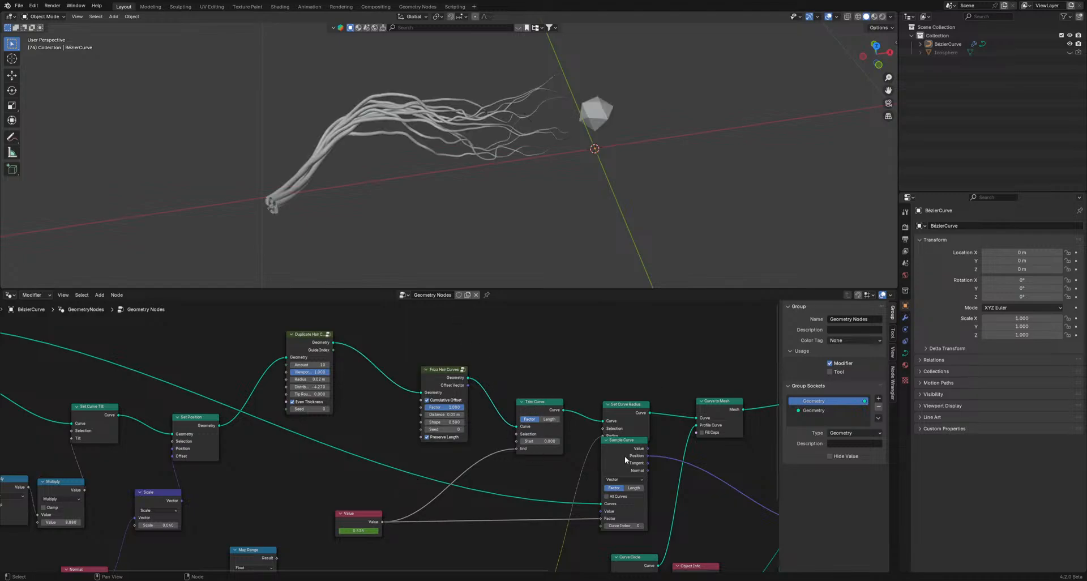
- Move the Sample Curve node well below the main chain and nudge the Set Curve Radius node up slightly
drag(624, 456, 435, 544)
middle_drag(612, 325, 429, 486)
drag(430, 425, 432, 416)
- Bring the Color Ramp and its Spline Parameter node up beneath the Trim Curve and Set Curve Radius nodes
middle_drag(381, 503, 443, 392)
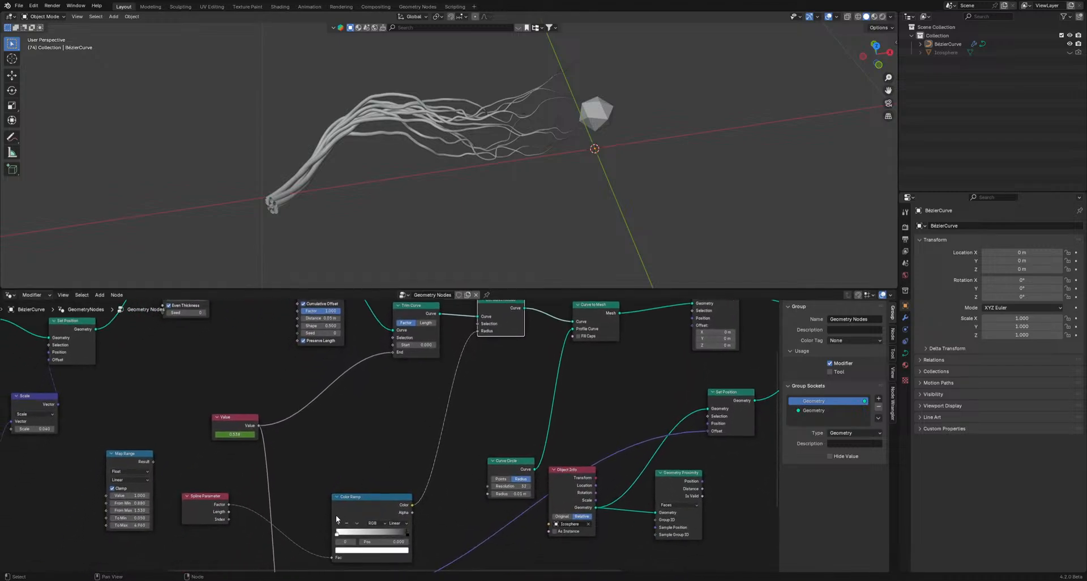
drag(360, 499, 431, 390)
drag(222, 517, 396, 467)
- Play the tentacle growth animation from a different viewing angle, stop it and undo the last change
key(space)
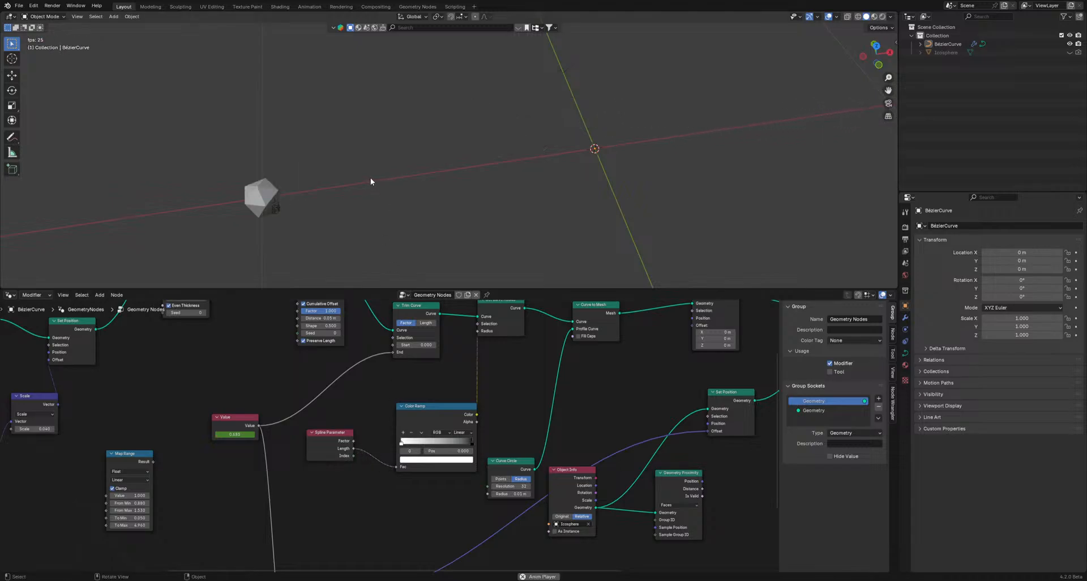
middle_drag(326, 178, 301, 151)
key(space)
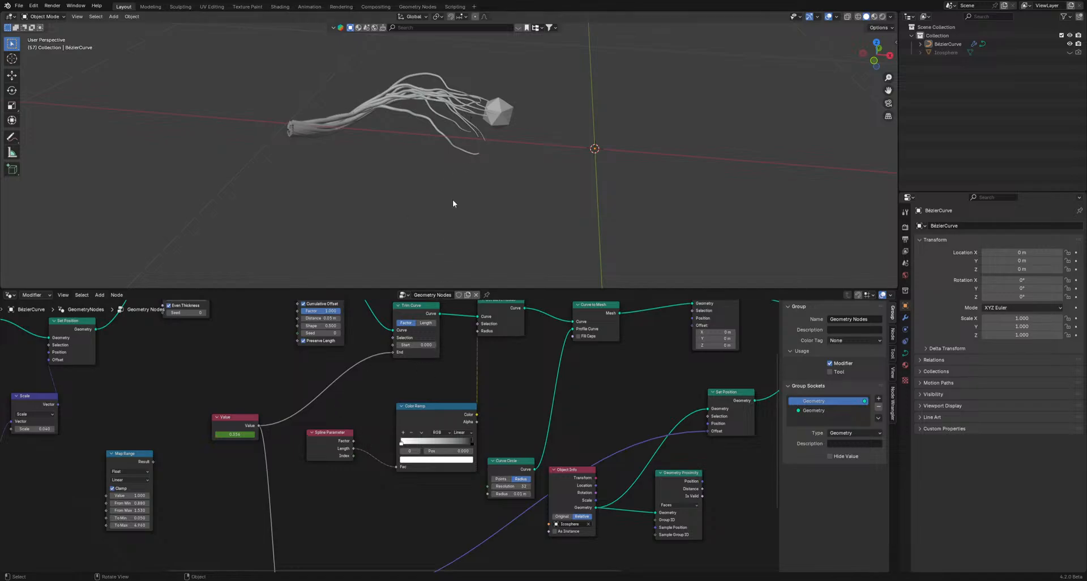
key(ctrl+z)
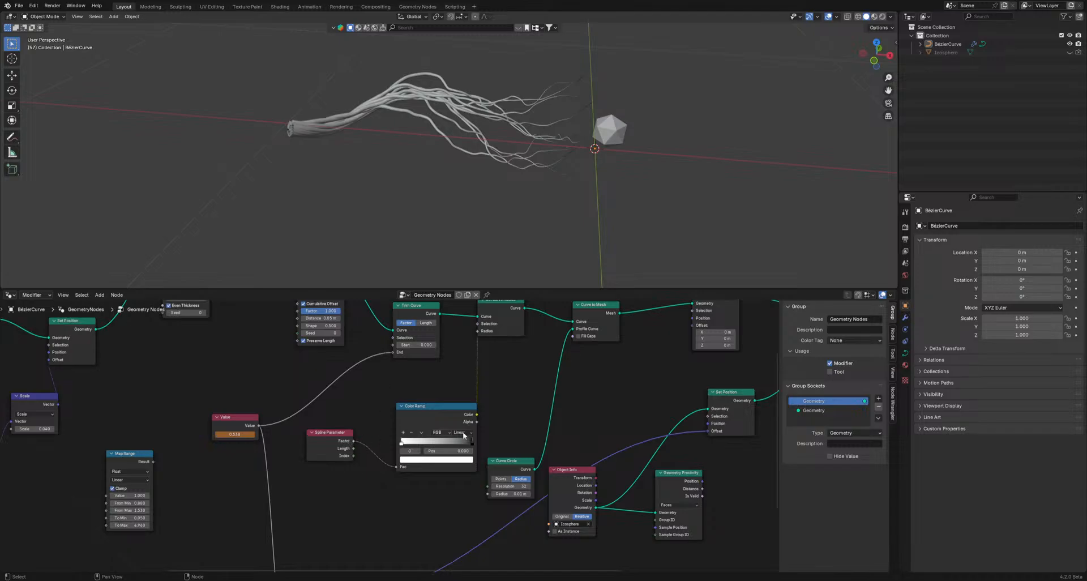
- Shift the Color Ramp closer to its Spline Parameter node and select the Set Curve Radius node
drag(450, 427, 425, 419)
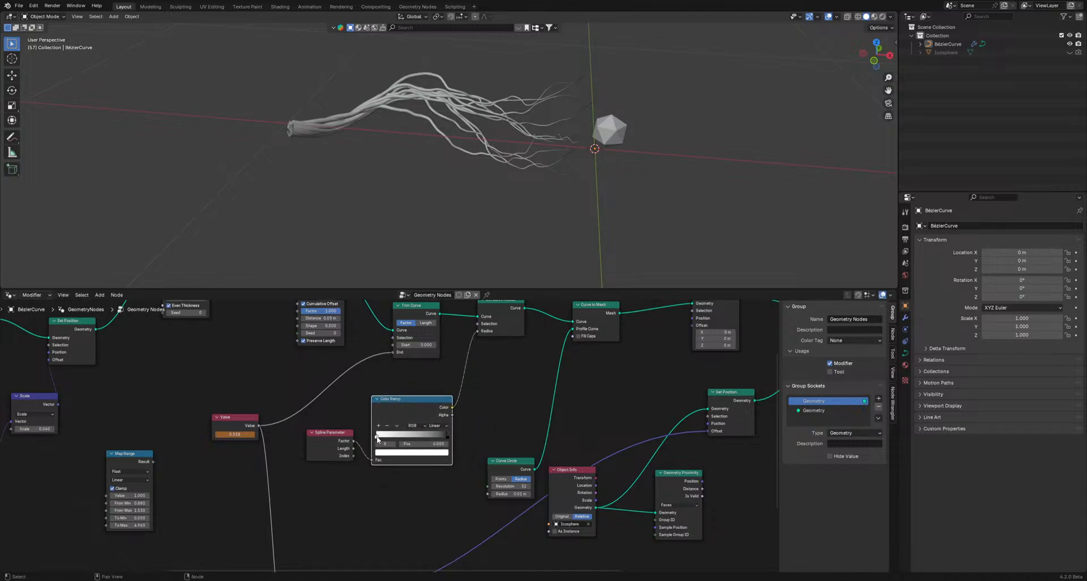
click(493, 327)
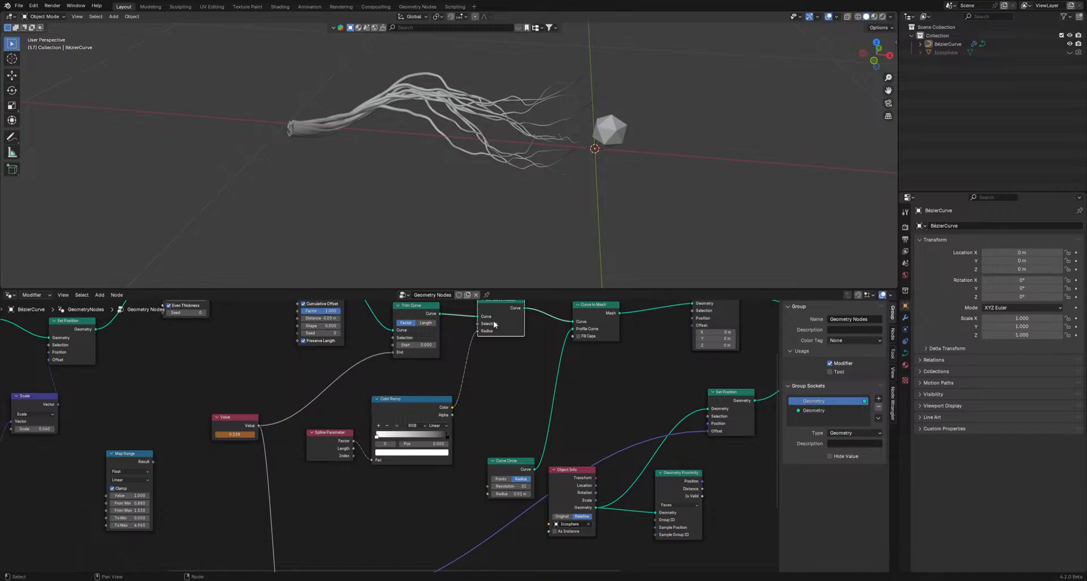
middle_drag(507, 335, 500, 361)
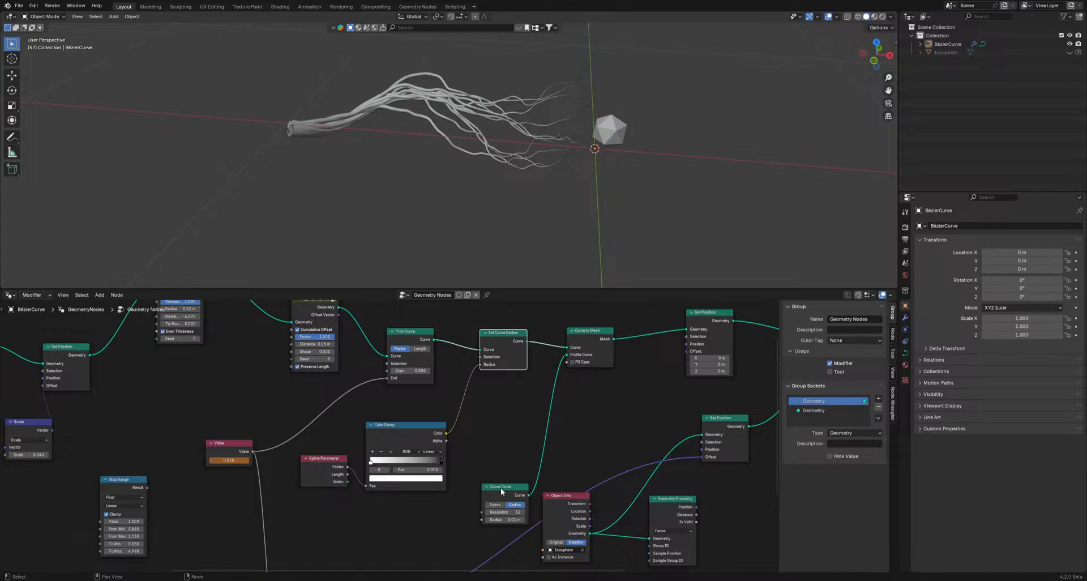
- Move the Curve Circle node up beneath Set Curve Radius and the Set Position node closer to Curve to Mesh
drag(500, 488, 494, 409)
middle_drag(587, 391, 389, 436)
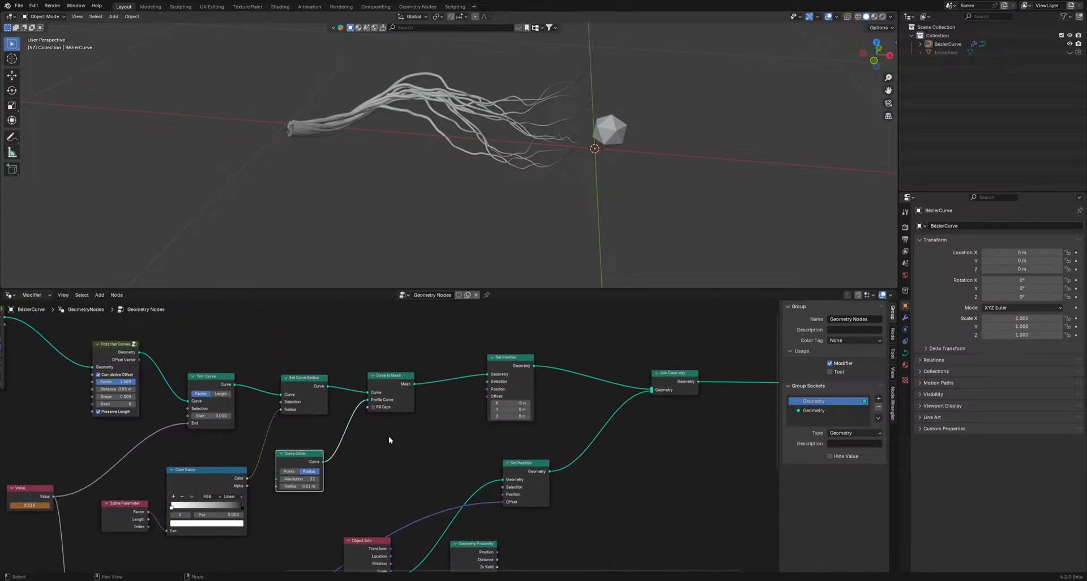
drag(516, 367, 470, 377)
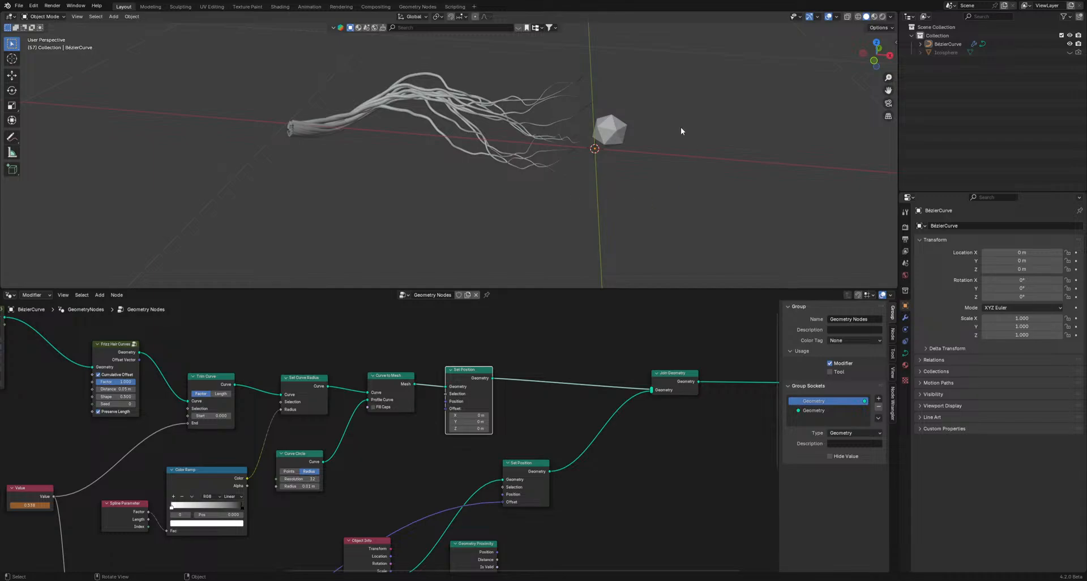
- Play the animation against the overview of the node tree and stop it while the tentacles are still short
scroll(517, 475, down, 8)
middle_drag(382, 456, 490, 420)
scroll(490, 420, up, 2)
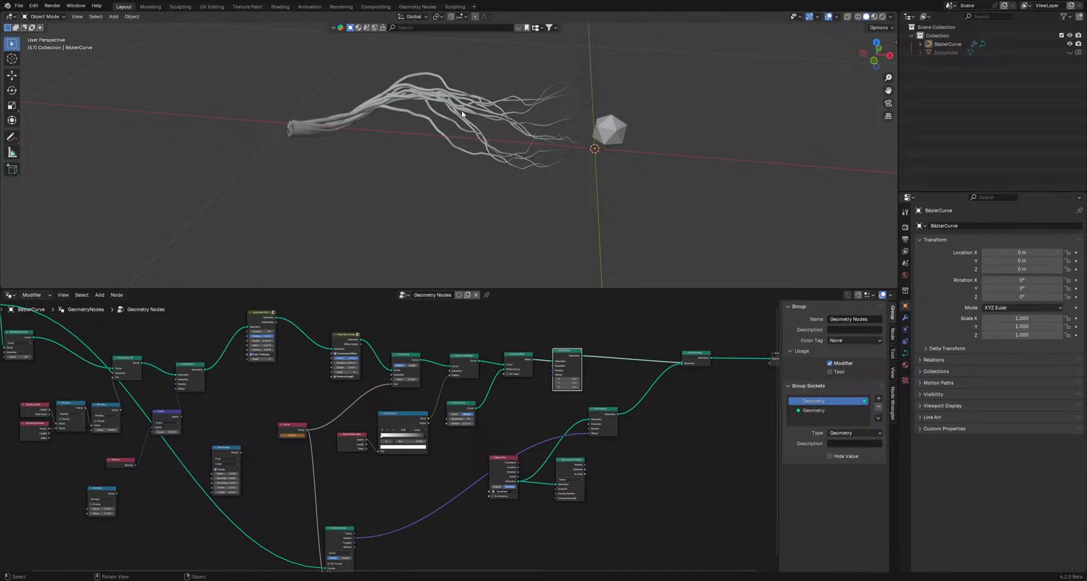
key(space)
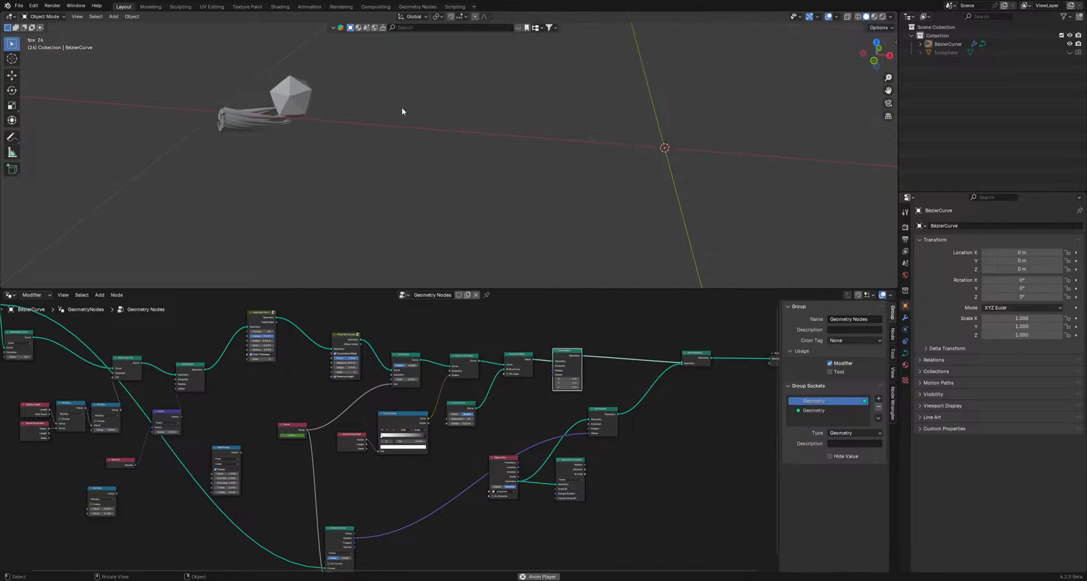
key(space)
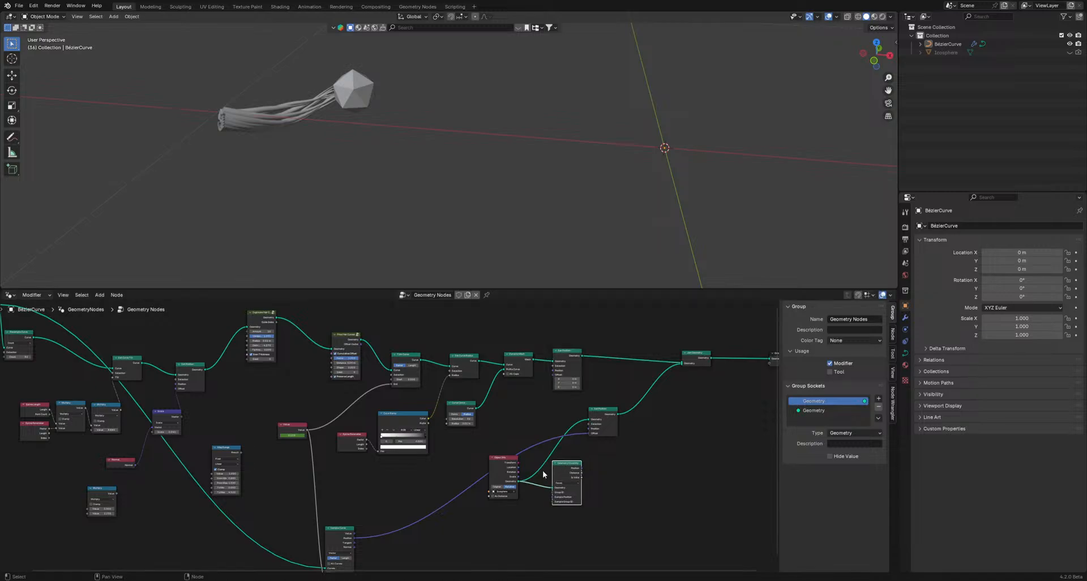
- Spread the Object Info and Geometry Proximity nodes apart below the icosphere's Set Position node
scroll(545, 472, up, 4)
drag(387, 424, 400, 468)
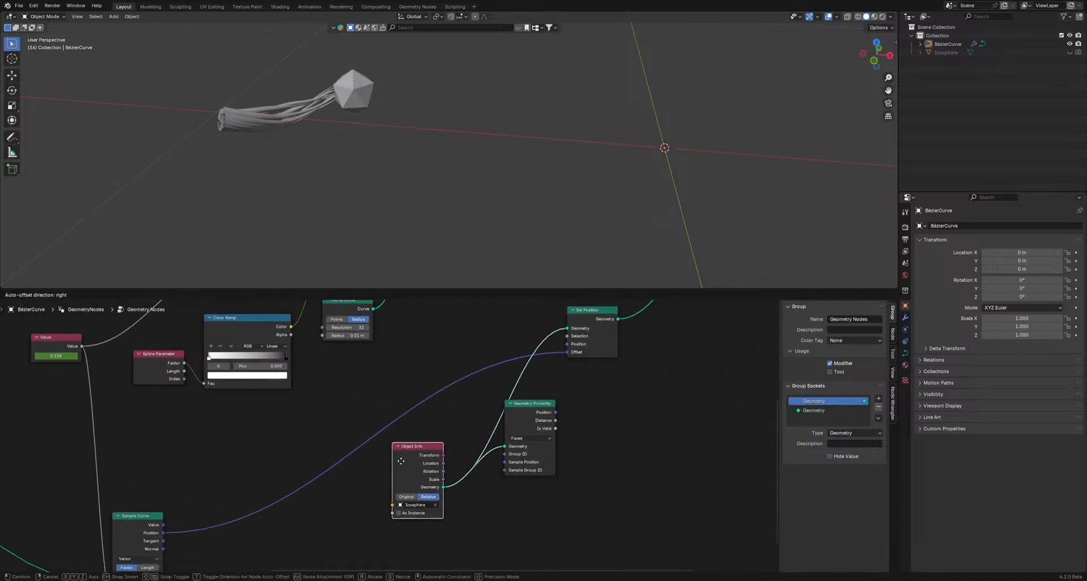
drag(538, 403, 567, 419)
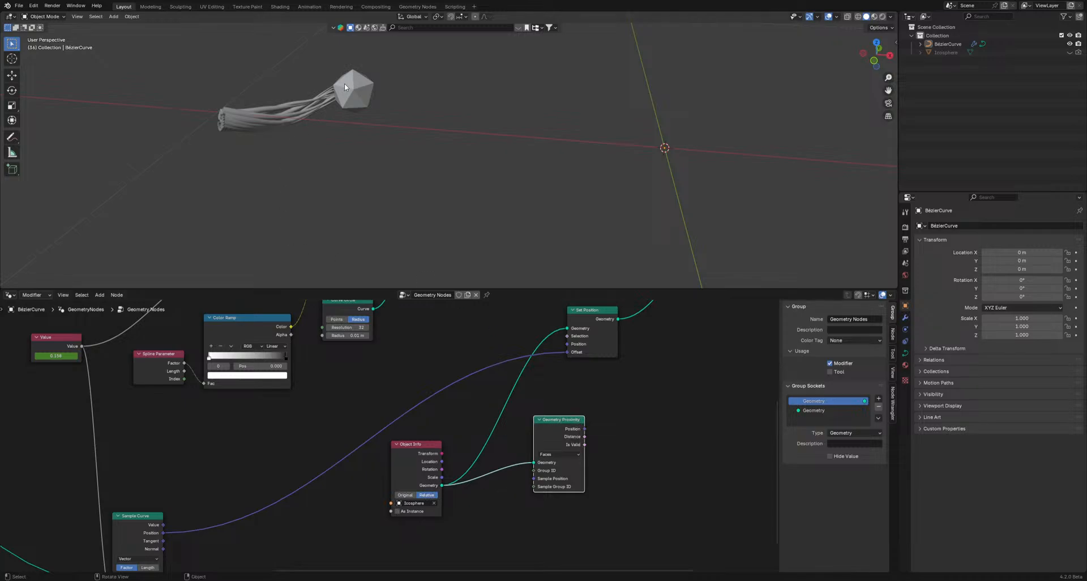
- Examine the tentacles and icosphere up close, and move the Duplicate Hair Curves node next to Frizz Hair Curves
shift+middle_drag(344, 83, 555, 150)
scroll(375, 131, up, 5)
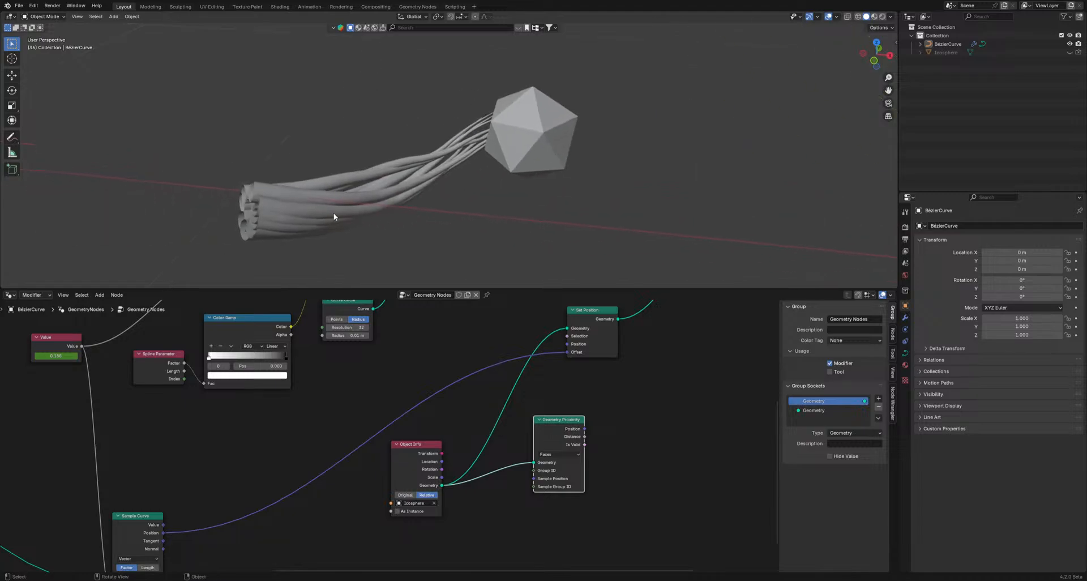
scroll(626, 432, down, 3)
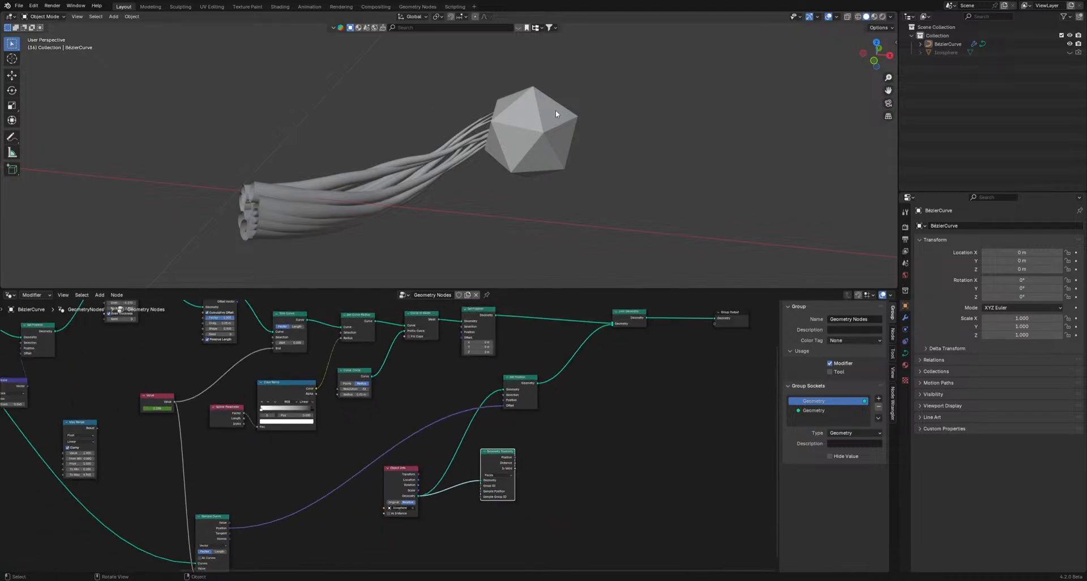
middle_drag(165, 356, 266, 390)
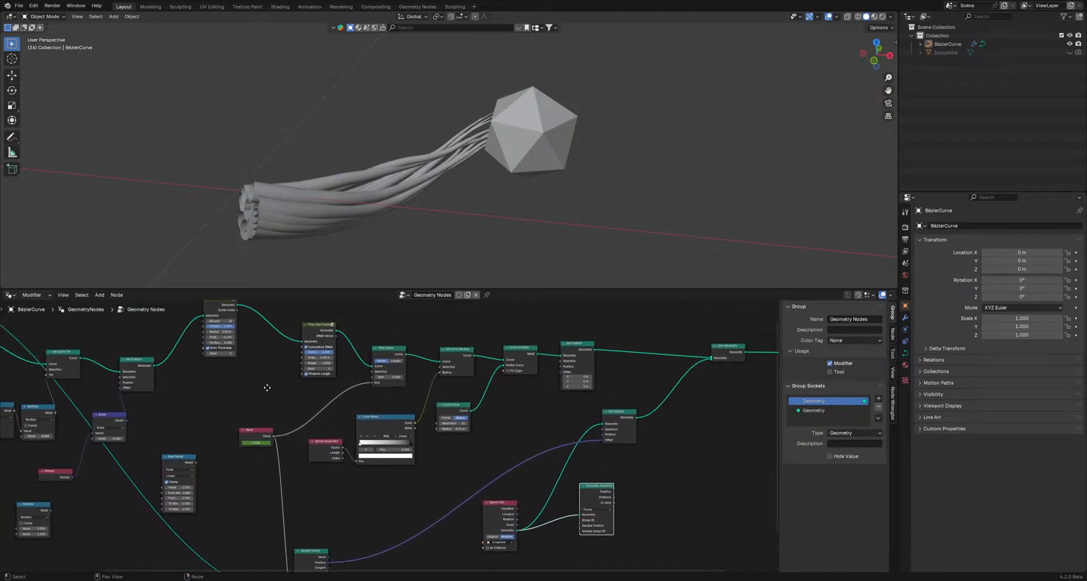
middle_drag(293, 325, 313, 345)
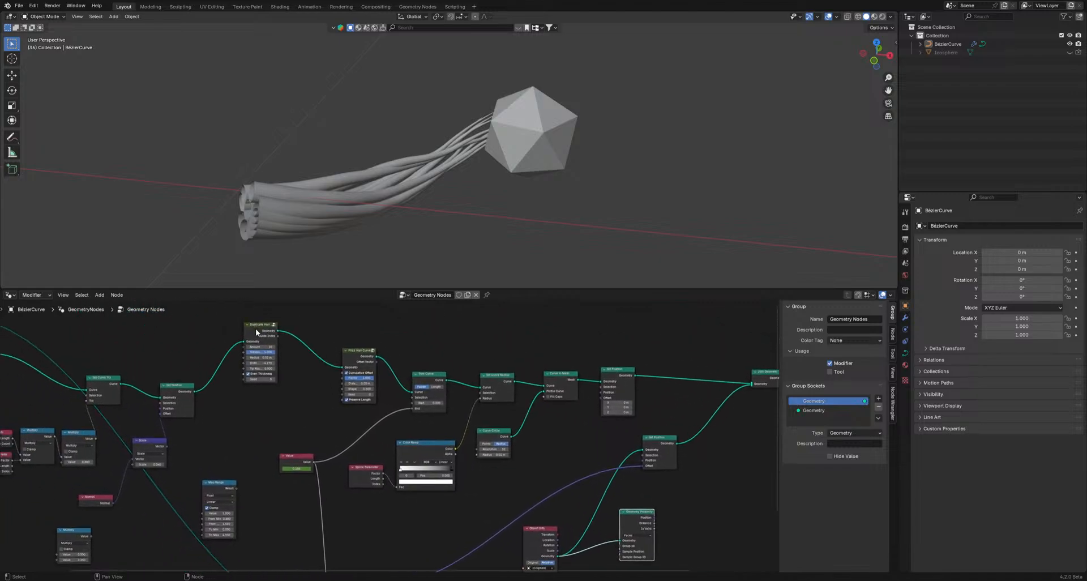
drag(256, 328, 293, 344)
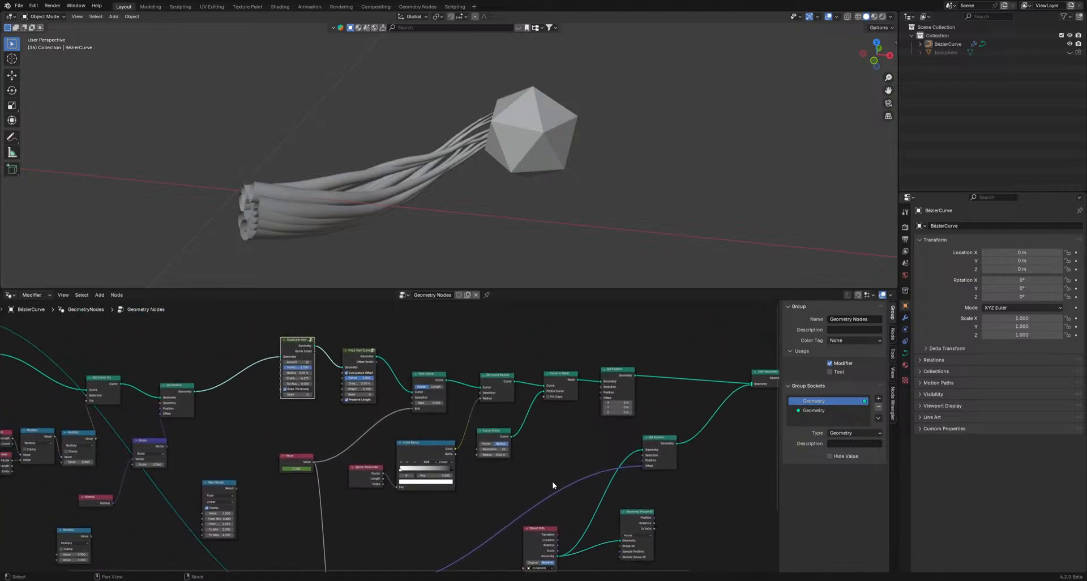
- Move Geometry Proximity nearer Object Info and connect its Distance output to the Distance input of Frizz Hair Curves
middle_drag(654, 522, 623, 475)
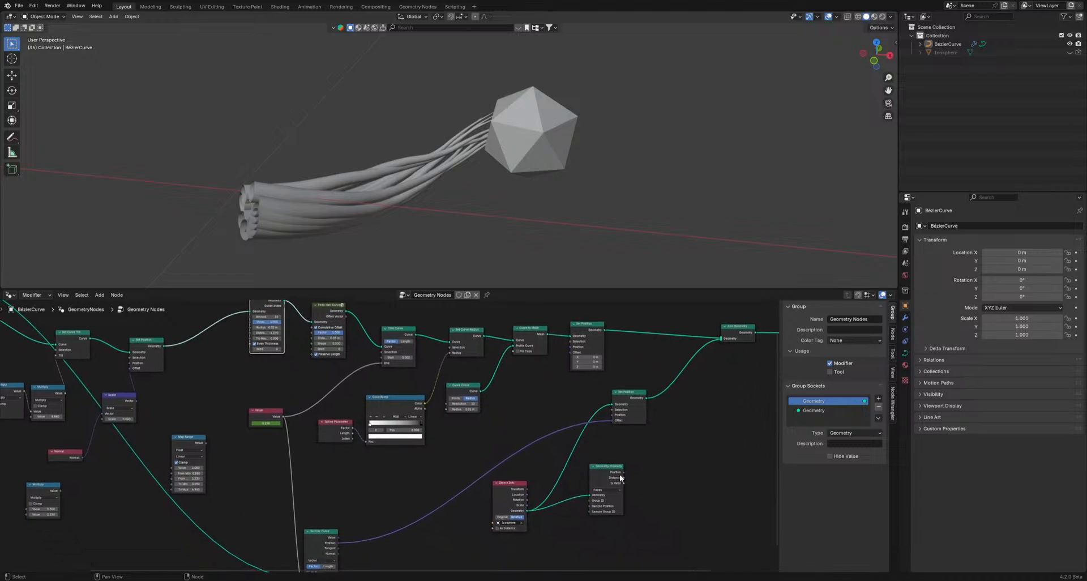
drag(596, 471, 668, 468)
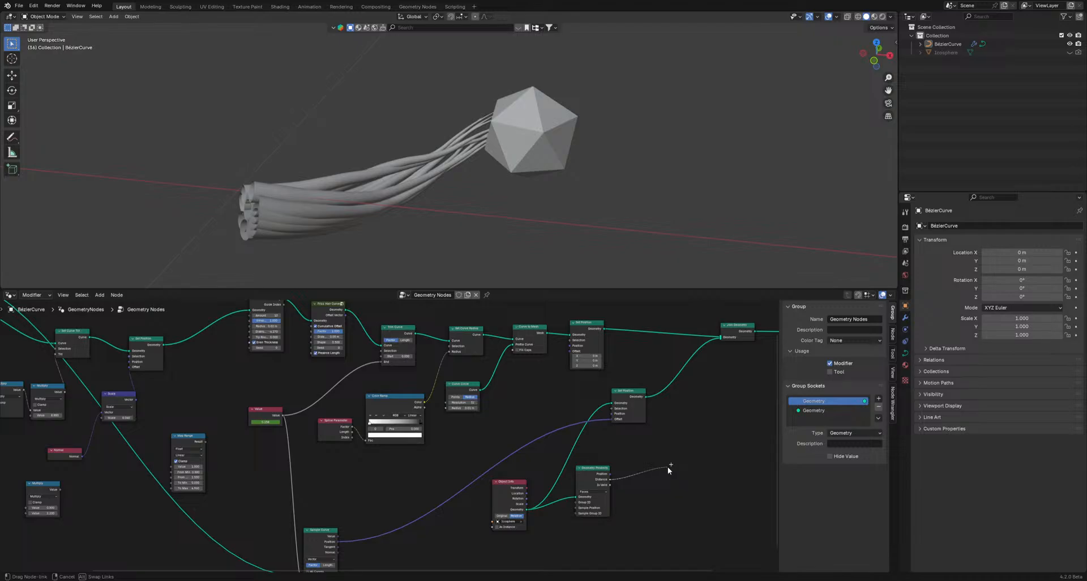
drag(667, 467, 313, 385)
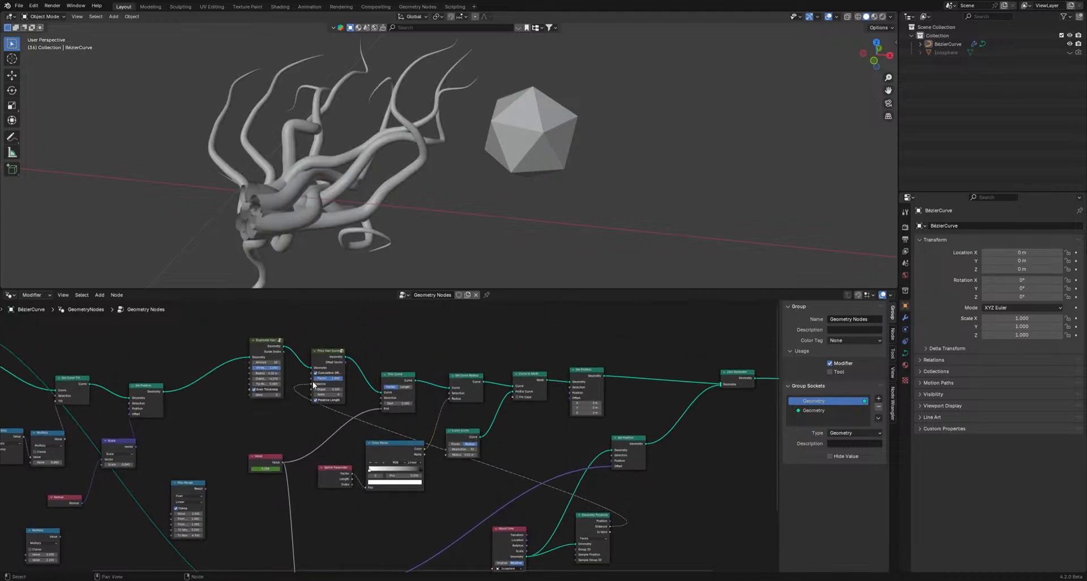
- Play the animation with the frizz distance driven by icosphere proximity, stop it, and look over the node tree
key(space)
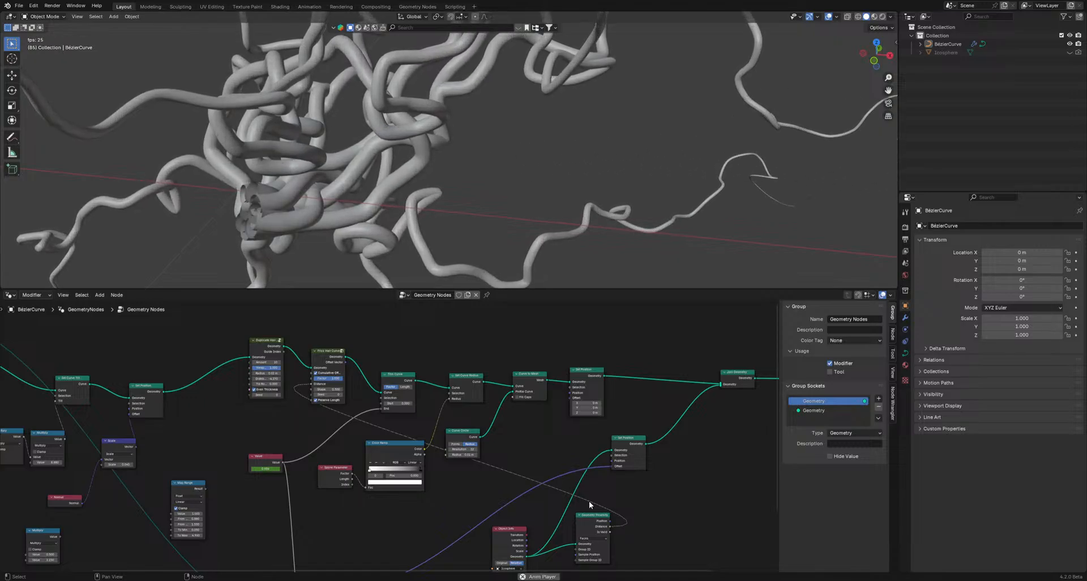
key(space)
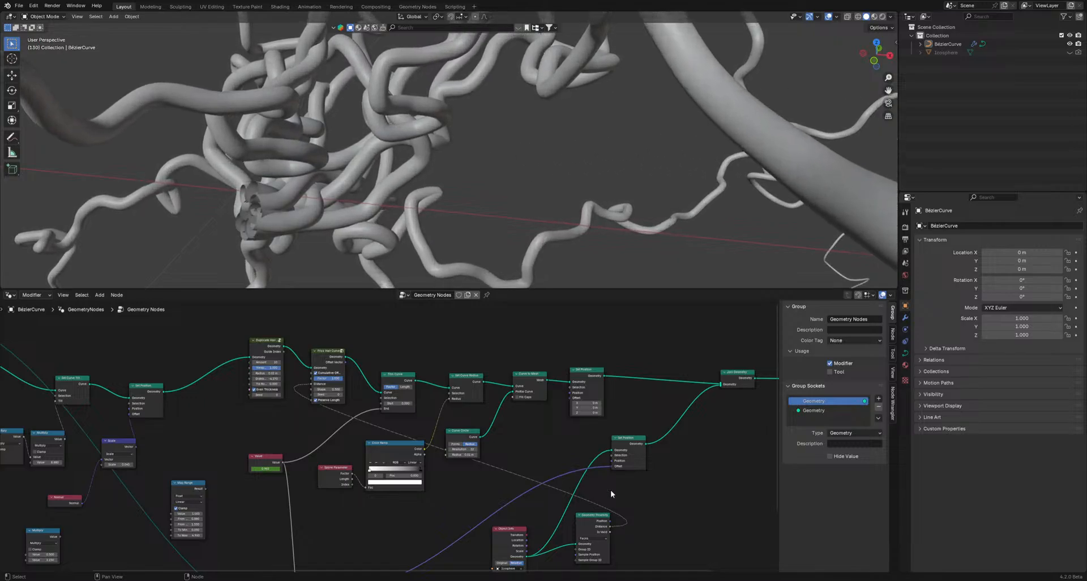
scroll(611, 491, down, 2)
middle_drag(611, 491, 658, 438)
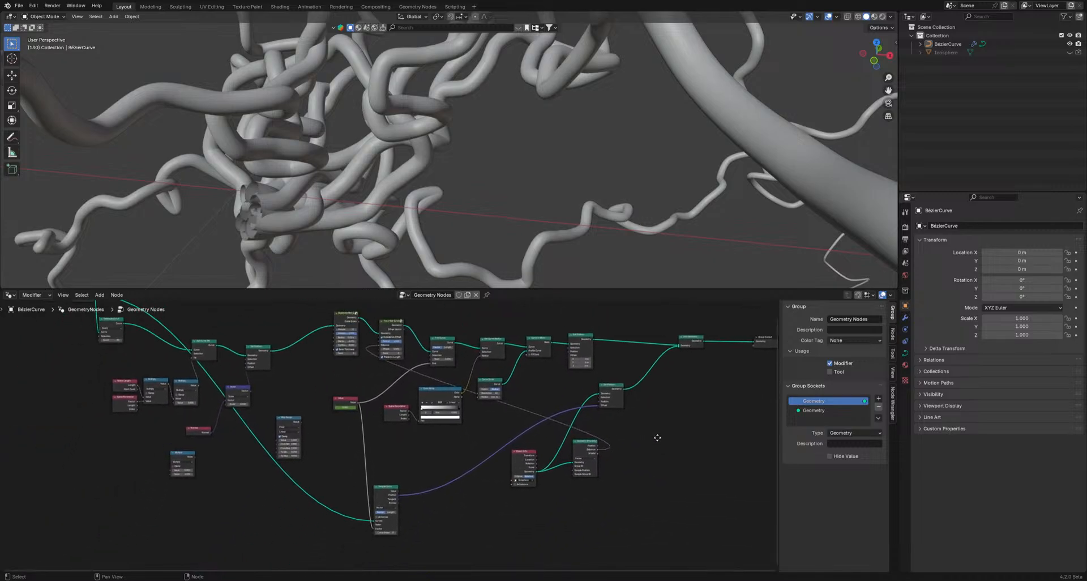
scroll(658, 437, up, 1)
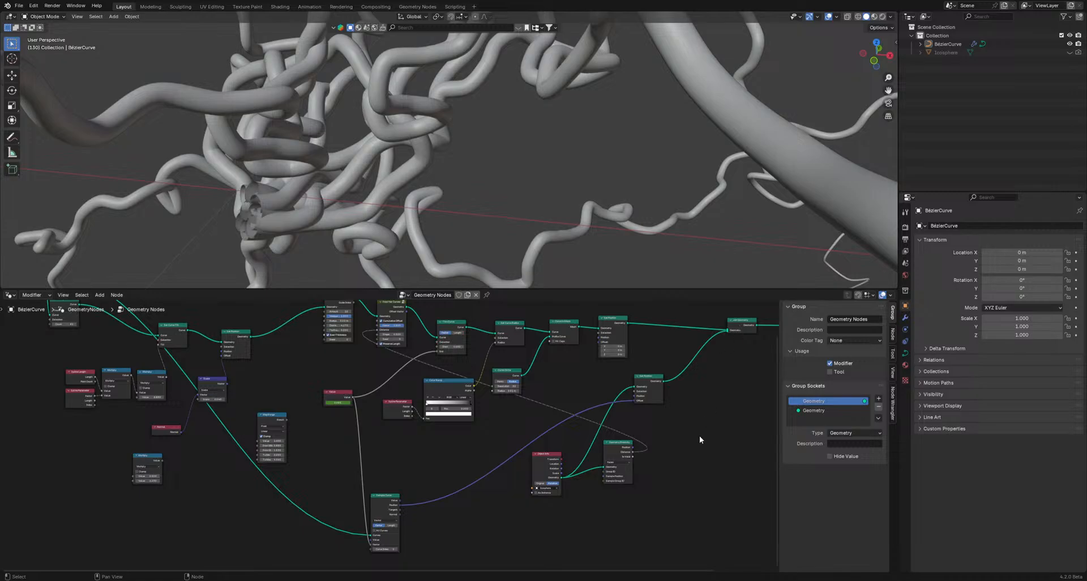
- Undo the link from Geometry Proximity to Frizz Hair Curves to compare the tentacles without it, and redo the link
key(ctrl+z)
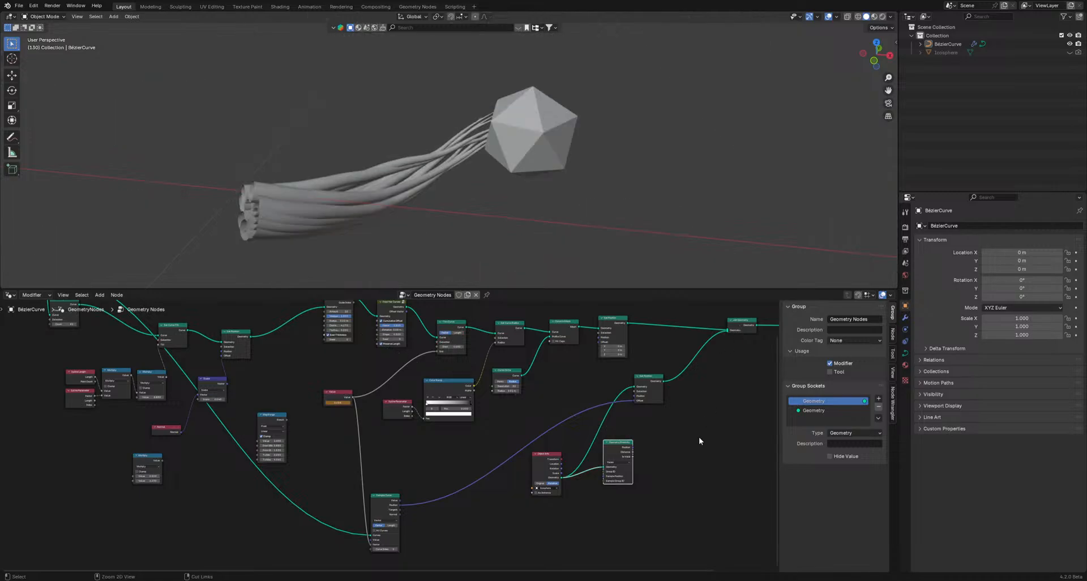
middle_drag(698, 436, 612, 470)
scroll(583, 468, up, 2)
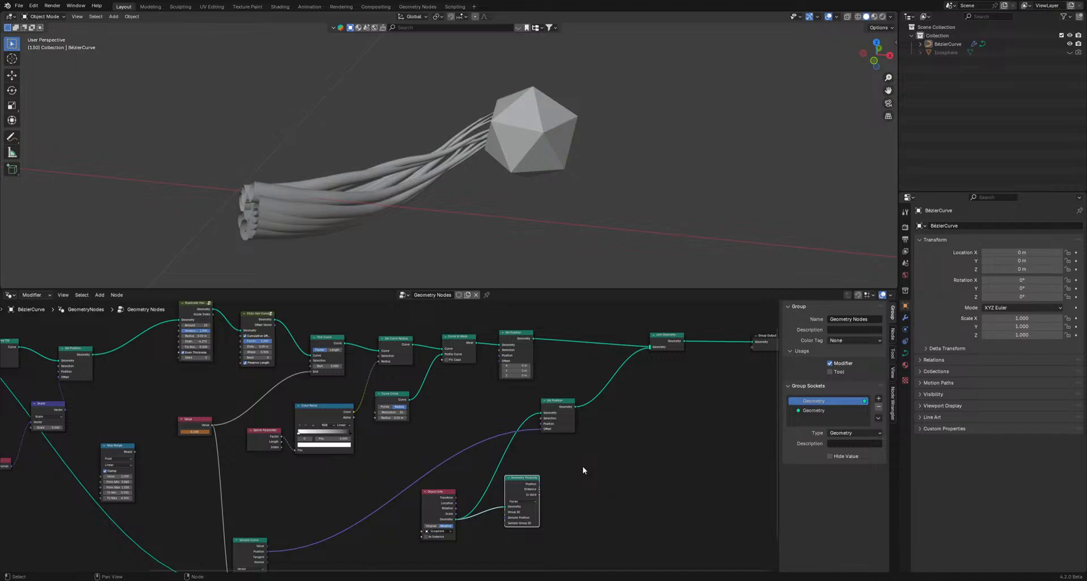
key(ctrl+shift+z)
key(ctrl+shift+z)
key(ctrl+shift+z)
key(ctrl+shift+z)
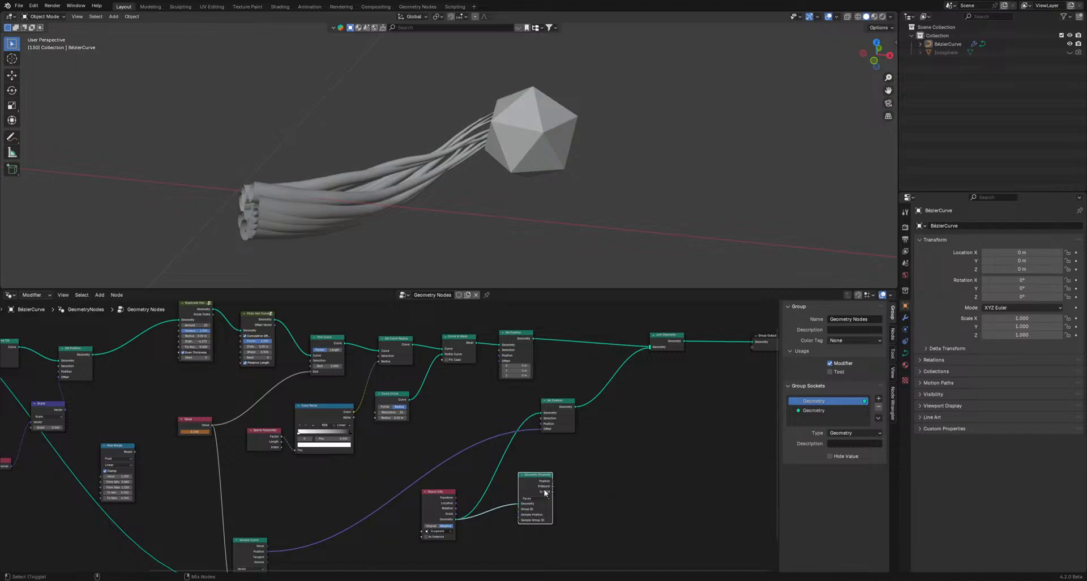
- Play and stop the animation, and check the target element options of Geometry Proximity, keeping Faces
key(space)
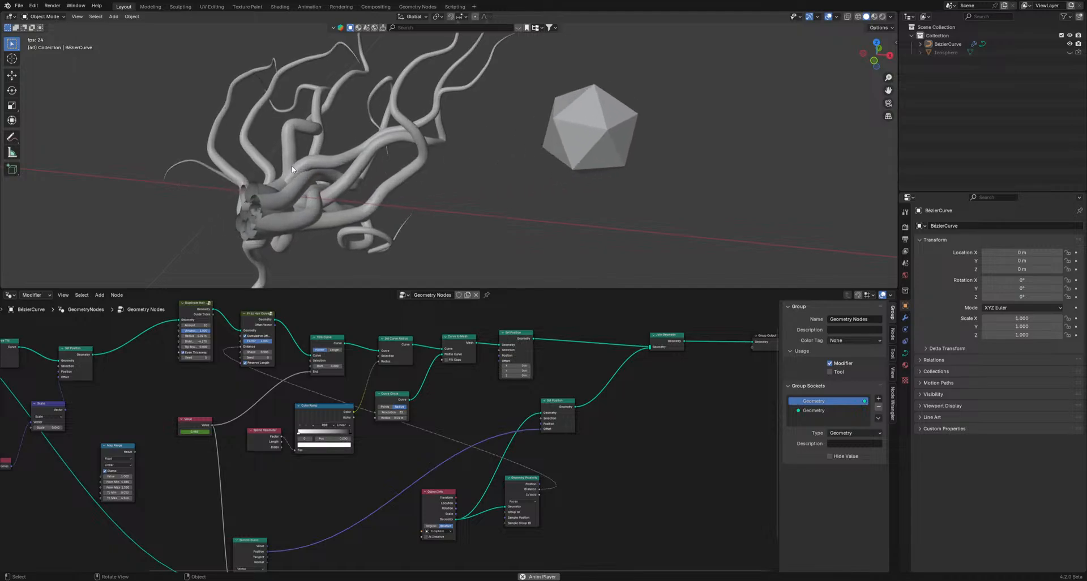
key(space)
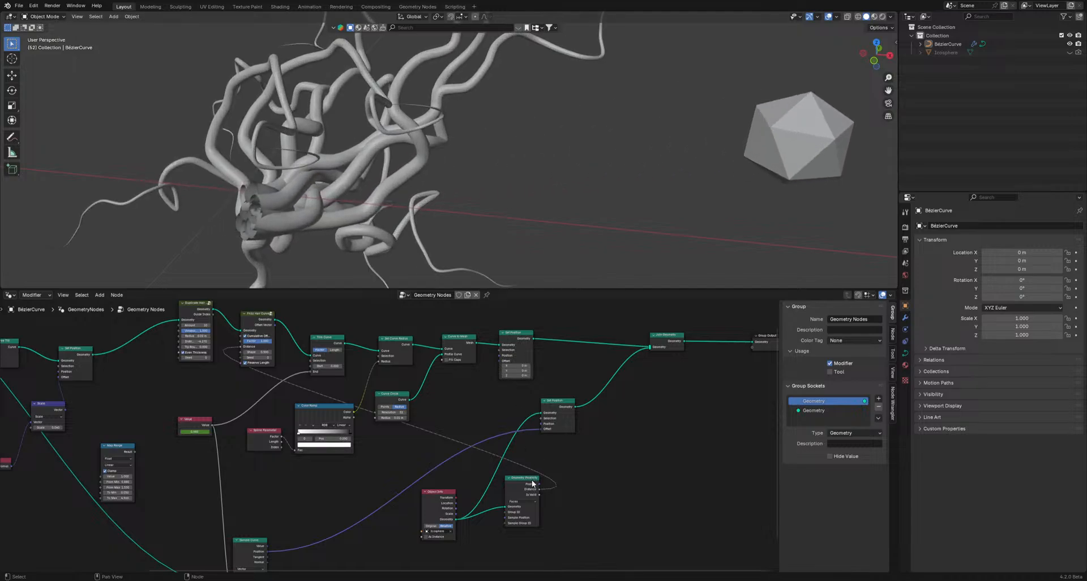
click(528, 501)
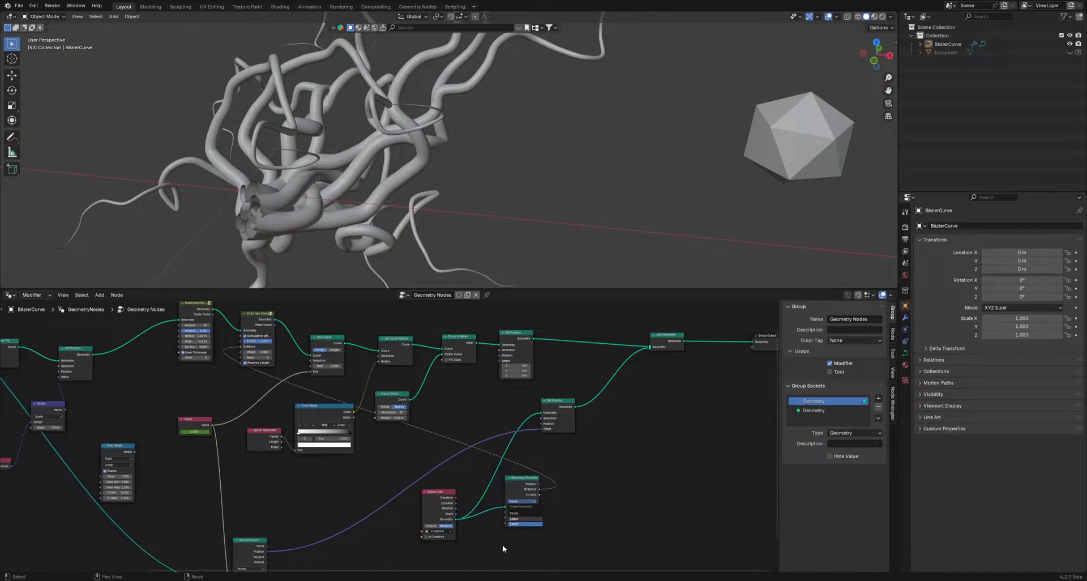
click(522, 514)
click(515, 524)
- Shift Object Info and Geometry Proximity away from the icosphere's Set Position node, and nudge Frizz Hair Curves clear of Duplicate Hair Curves
scroll(548, 495, up, 1)
drag(532, 487, 509, 517)
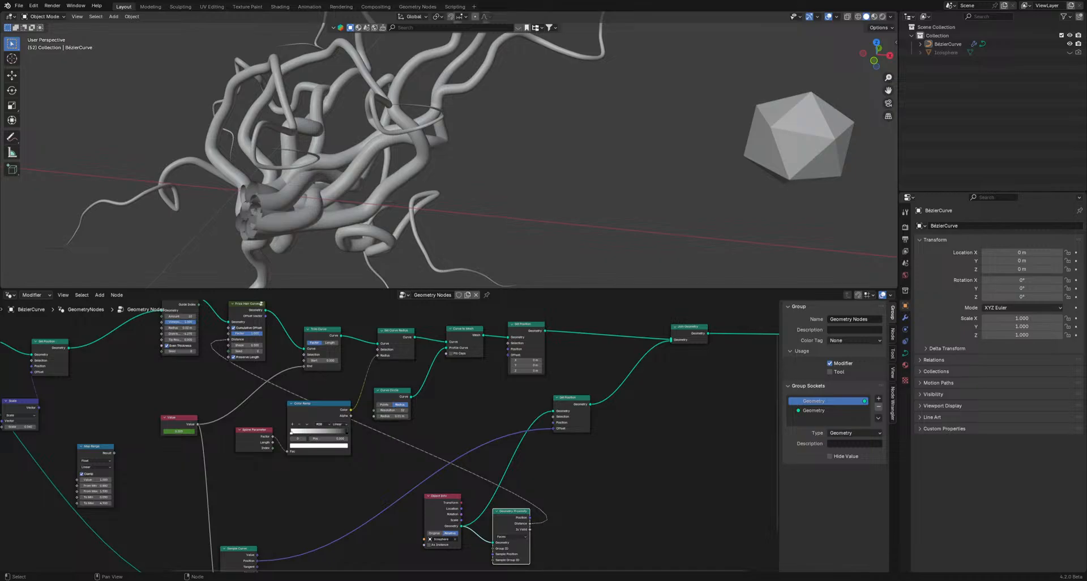
scroll(427, 451, down, 3)
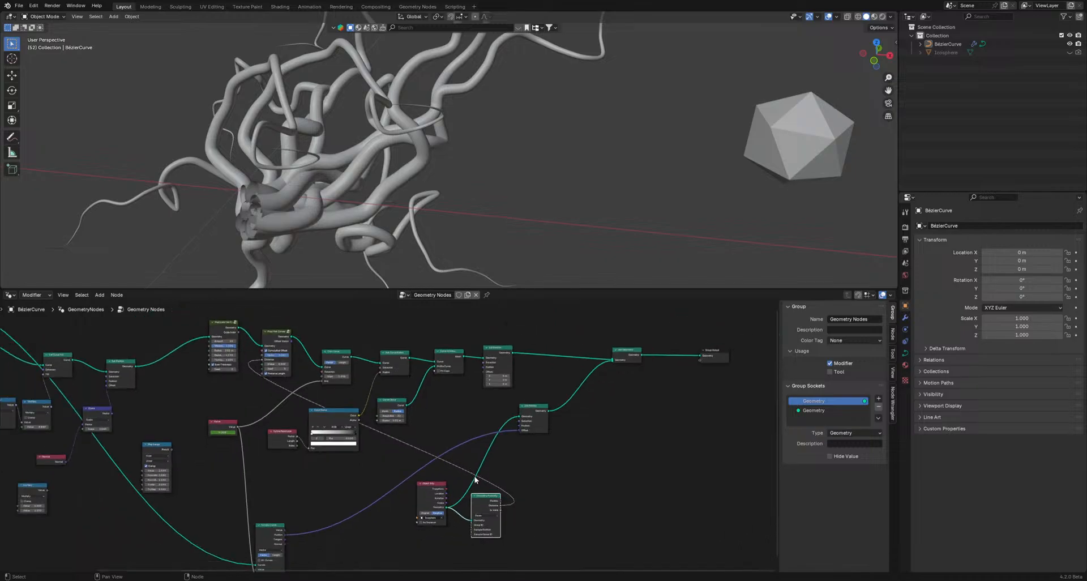
scroll(456, 469, up, 5)
middle_drag(456, 468, 526, 429)
drag(487, 472, 407, 519)
drag(581, 480, 513, 486)
middle_drag(450, 414, 745, 504)
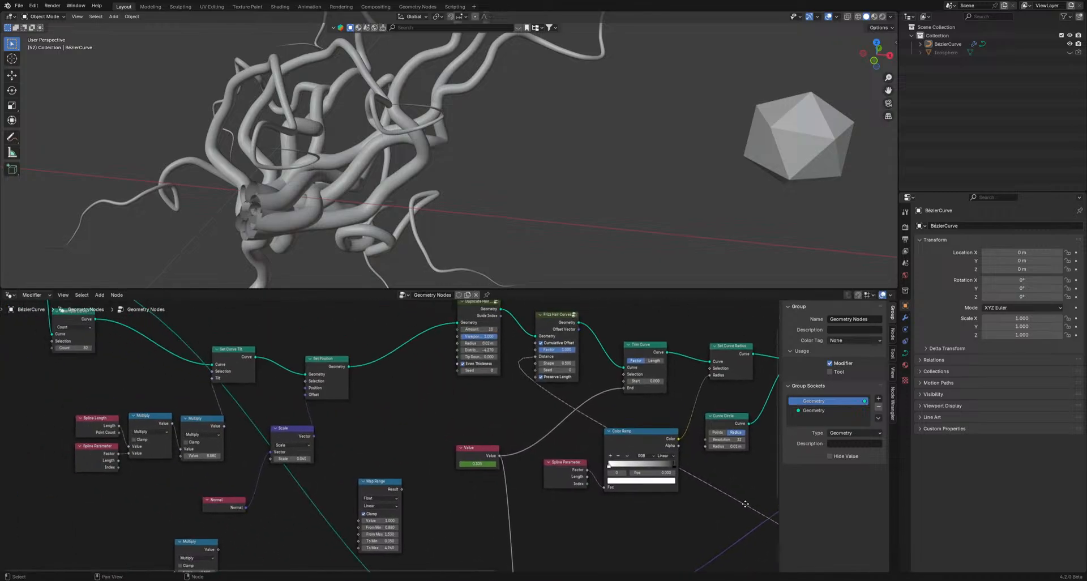
drag(556, 320, 568, 318)
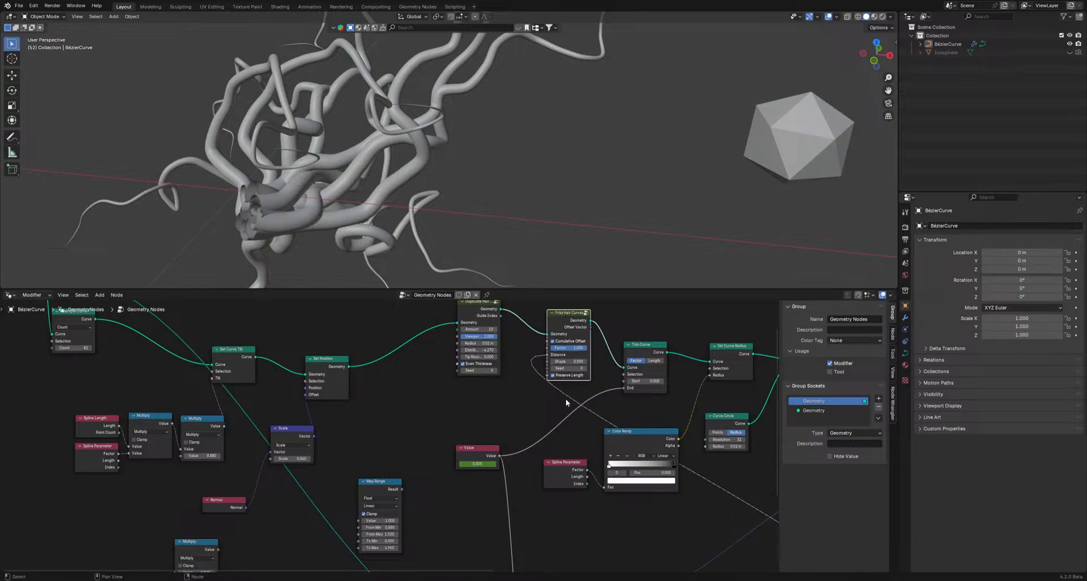
- Move Geometry Proximity across the tree to the free space below the unconnected Multiply node, before Sample Curve
middle_drag(618, 489, 350, 370)
drag(546, 461, 73, 491)
middle_drag(73, 492, 387, 375)
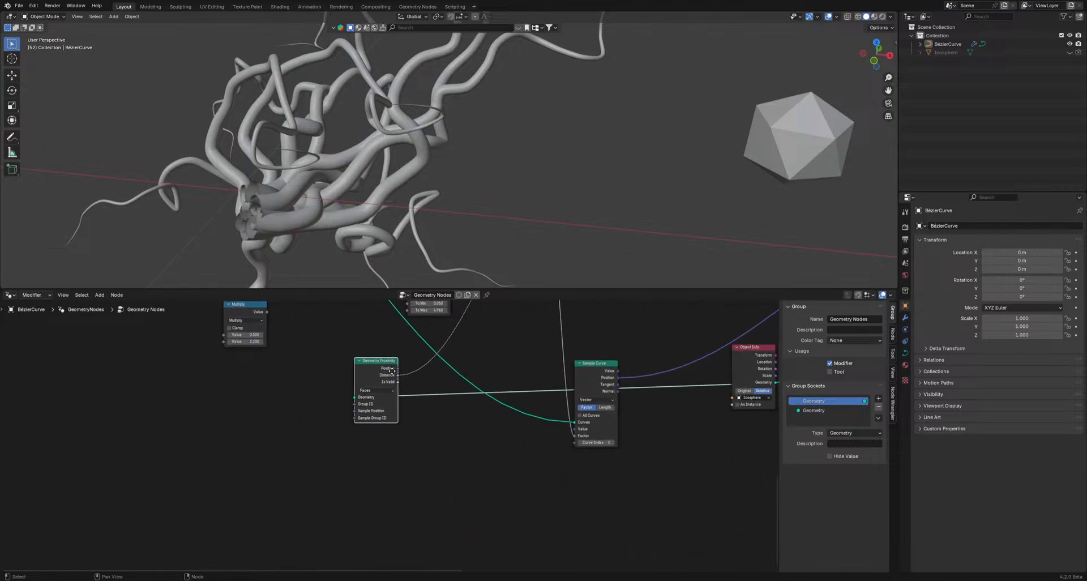
- Duplicate the icosphere's Object Info node beside Geometry Proximity and connect the copy's Geometry output to it
scroll(556, 366, down, 3)
middle_drag(600, 397, 651, 485)
drag(651, 485, 325, 509)
scroll(405, 504, up, 2)
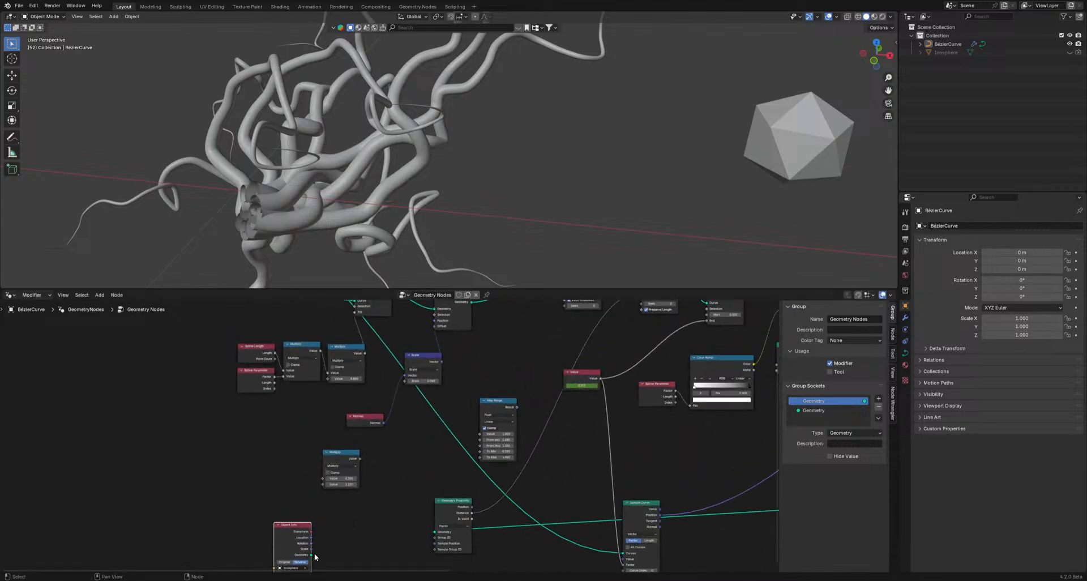
drag(311, 556, 403, 498)
scroll(404, 499, up, 1)
middle_drag(403, 481, 296, 569)
scroll(456, 470, down, 2)
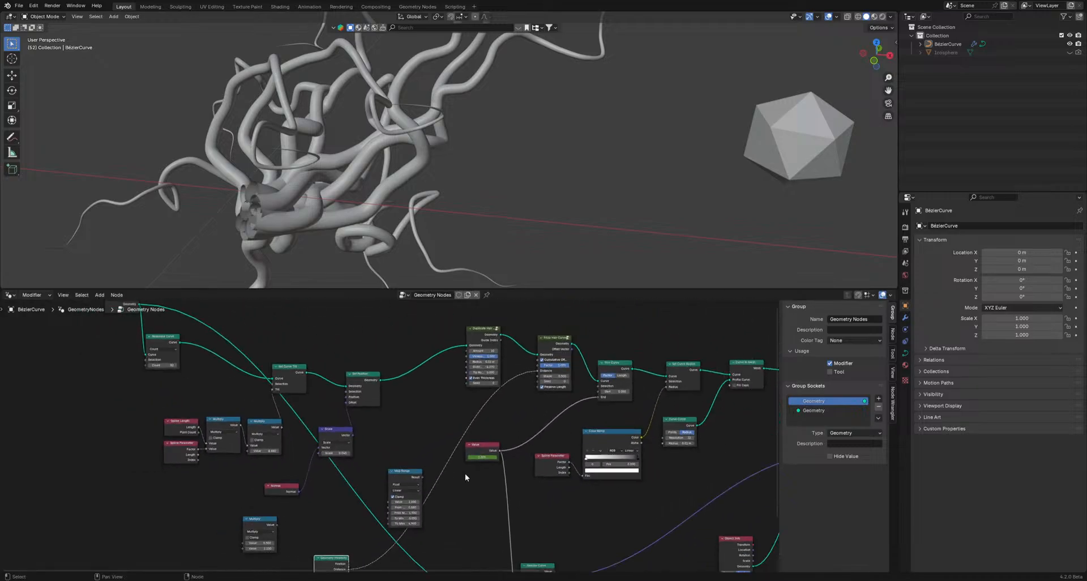
- Insert the loose Map Range node into the link between Geometry Proximity's Distance and Frizz Hair Curves' Distance
middle_drag(438, 471, 466, 374)
drag(447, 374, 479, 385)
scroll(477, 395, up, 5)
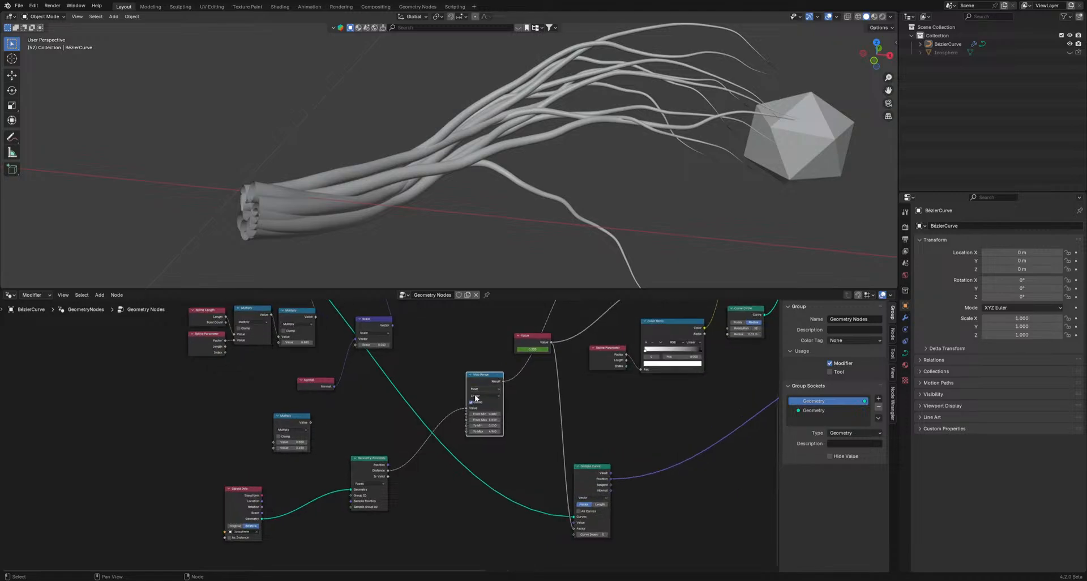
- Turn off clamping on the Map Range node and adjust its input range to From Min 0.870 and From Max 5.790
mouse_move(518, 414)
mouse_down()
mouse_move(501, 406)
mouse_move(515, 406)
mouse_up()
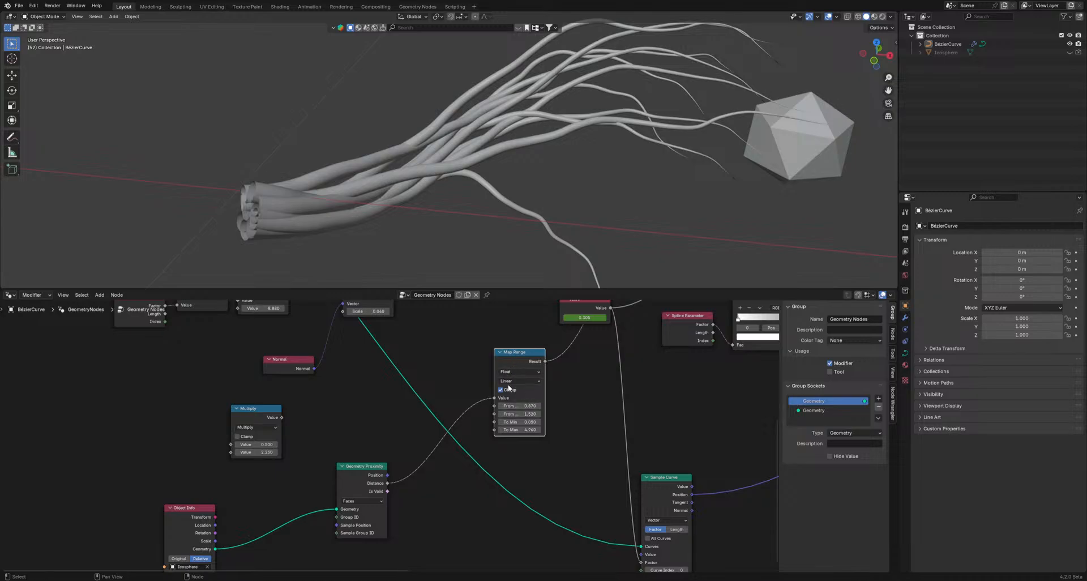
click(501, 391)
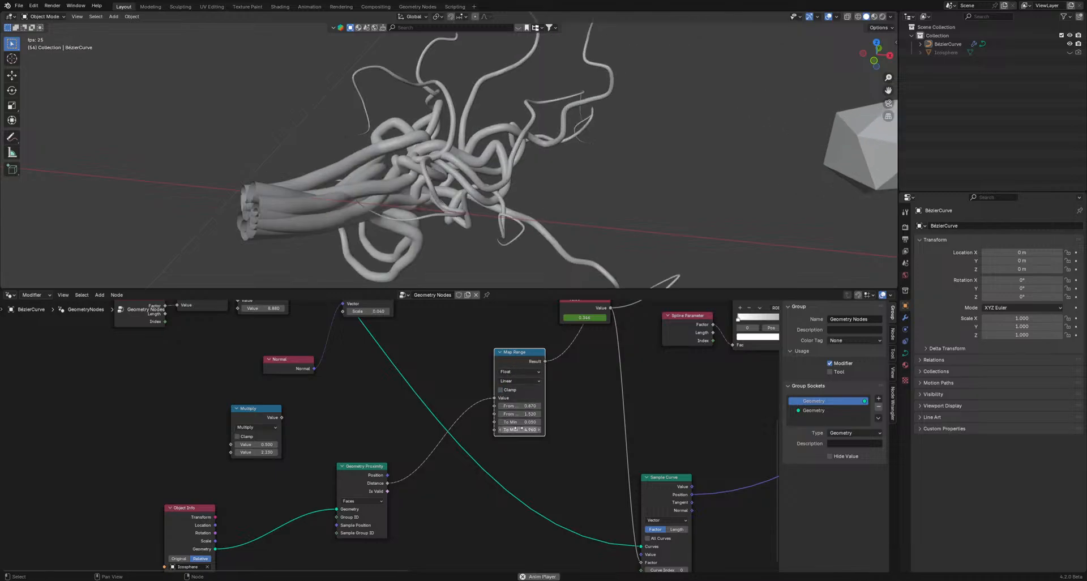
shift+drag(517, 406, 542, 412)
key(ctrl+z)
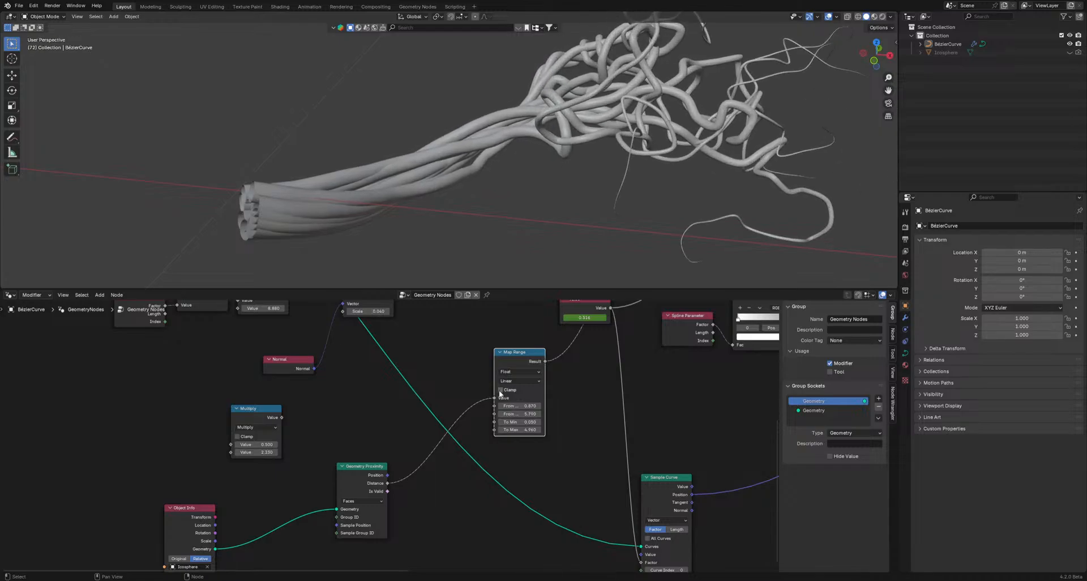
- Set Map Range's To Min to 0, and play the animation briefly to check the frizz
click(516, 423)
text(0)
key(Return)
key(space)
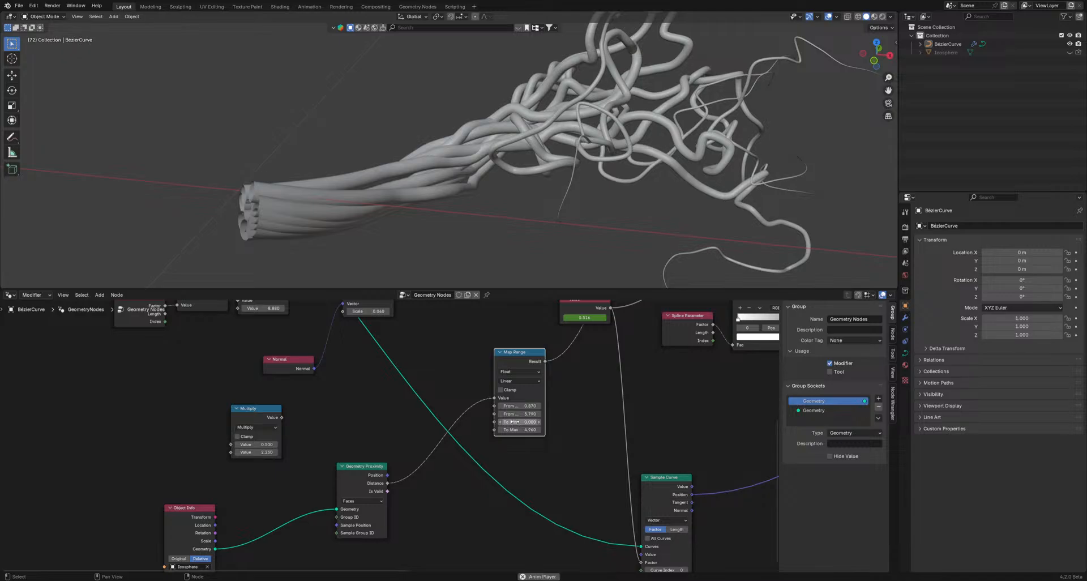
key(space)
- Move the Map Range node up beside the Value node, closer to Frizz Hair Curves
scroll(512, 420, down, 5)
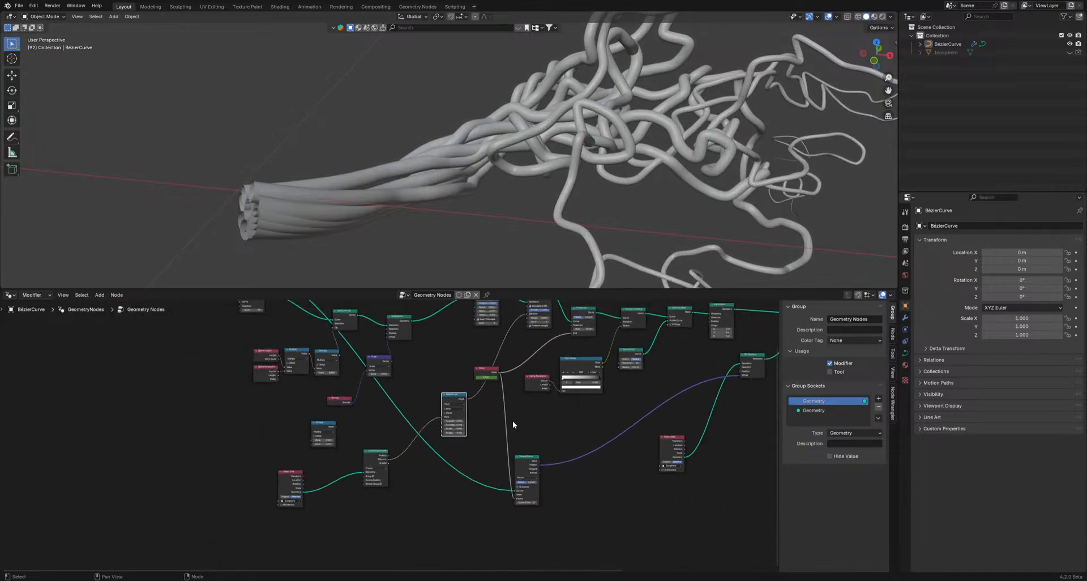
middle_drag(512, 420, 491, 464)
scroll(491, 465, up, 2)
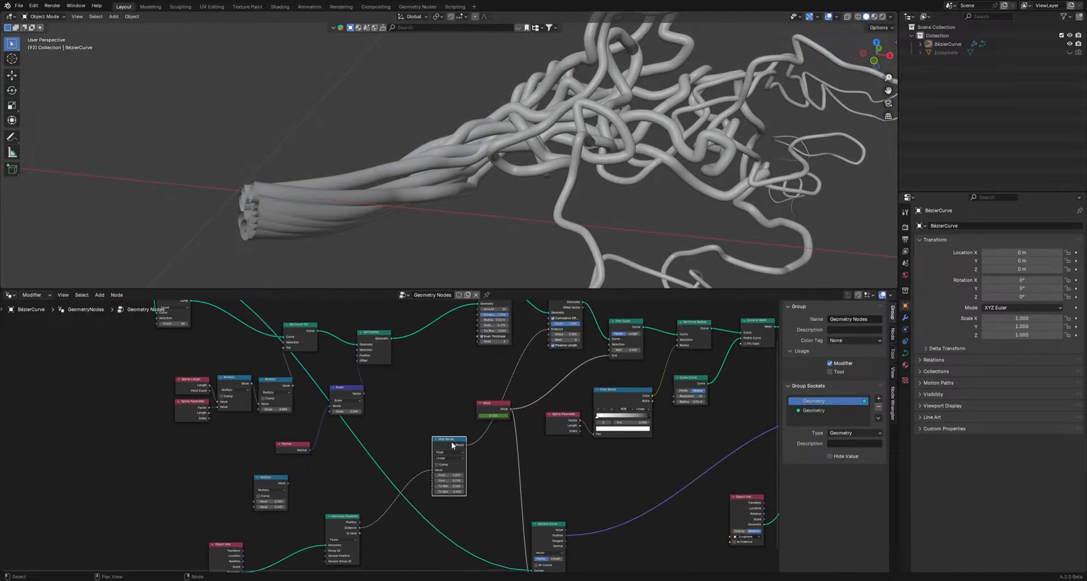
drag(453, 444, 444, 389)
scroll(444, 389, up, 1)
middle_drag(444, 389, 475, 412)
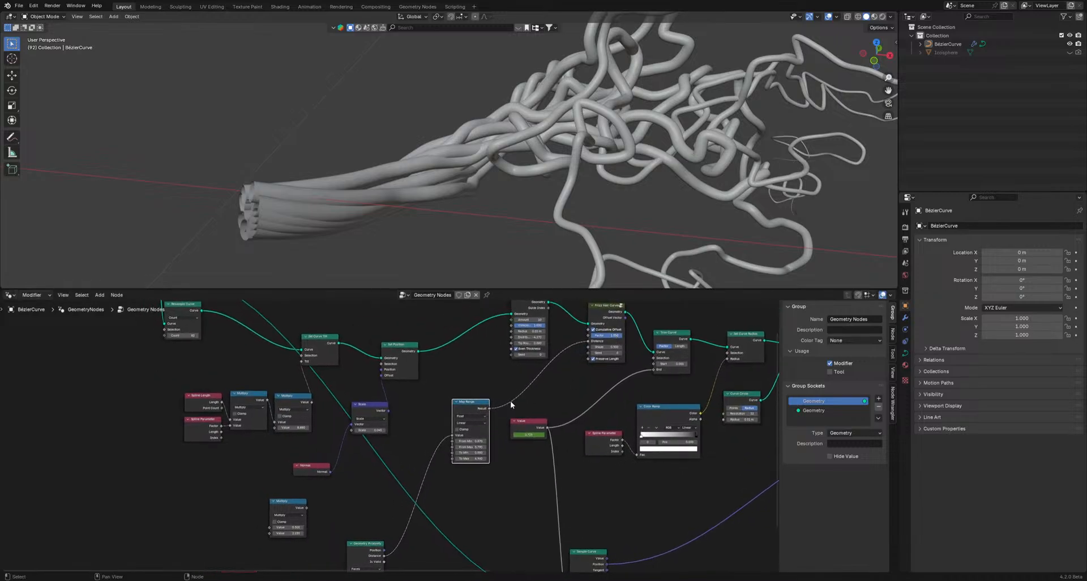
- Try driving Frizz Hair Curves' Factor with the Map Range result instead of Distance, and preview the animation from farther away
drag(588, 341, 589, 335)
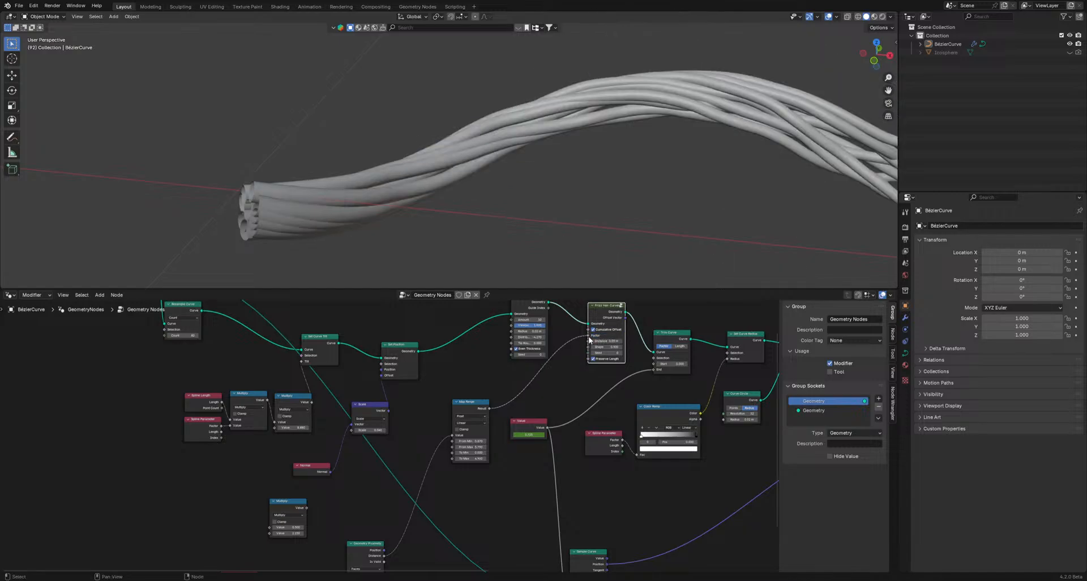
key(space)
scroll(611, 164, down, 6)
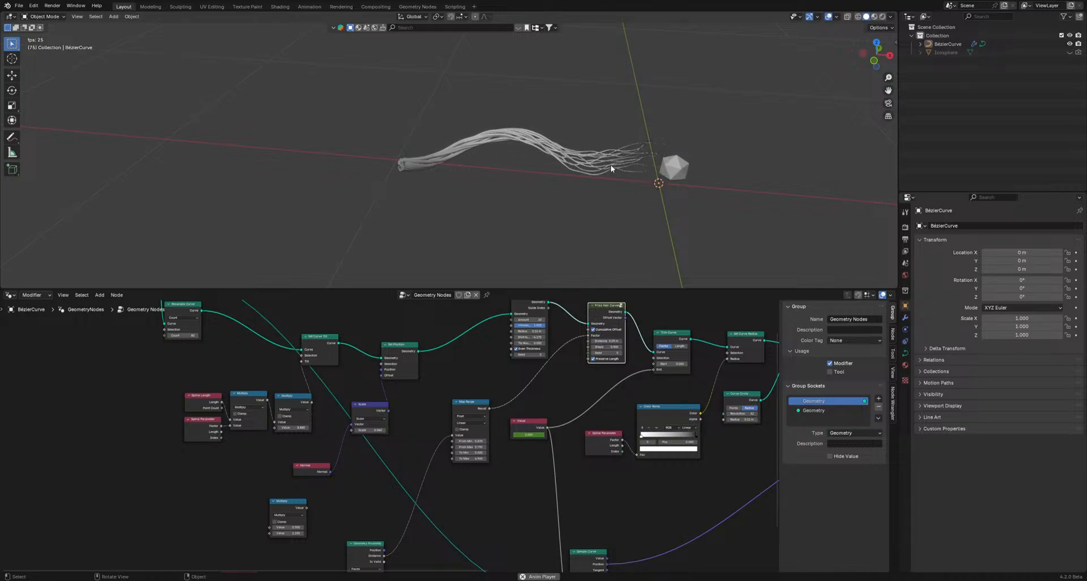
key(space)
- Adjust Map Range's From Min to 0.740 and From Max to about 1.6, and play the animation to check the effect
mouse_move(480, 441)
mouse_down()
mouse_move(491, 447)
mouse_move(453, 447)
mouse_move(595, 451)
mouse_up()
scroll(493, 444, up, 4)
key(ctrl+z)
shift+drag(492, 444, 572, 443)
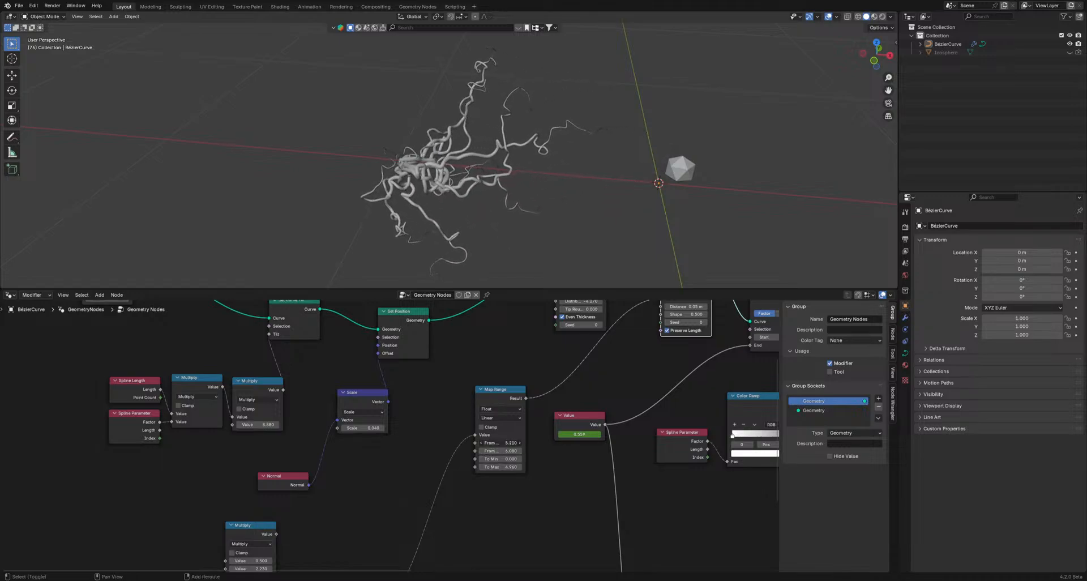
mouse_move(502, 444)
shift+mouse_down()
mouse_move(419, 450)
mouse_move(501, 444)
shift+mouse_up()
key(space)
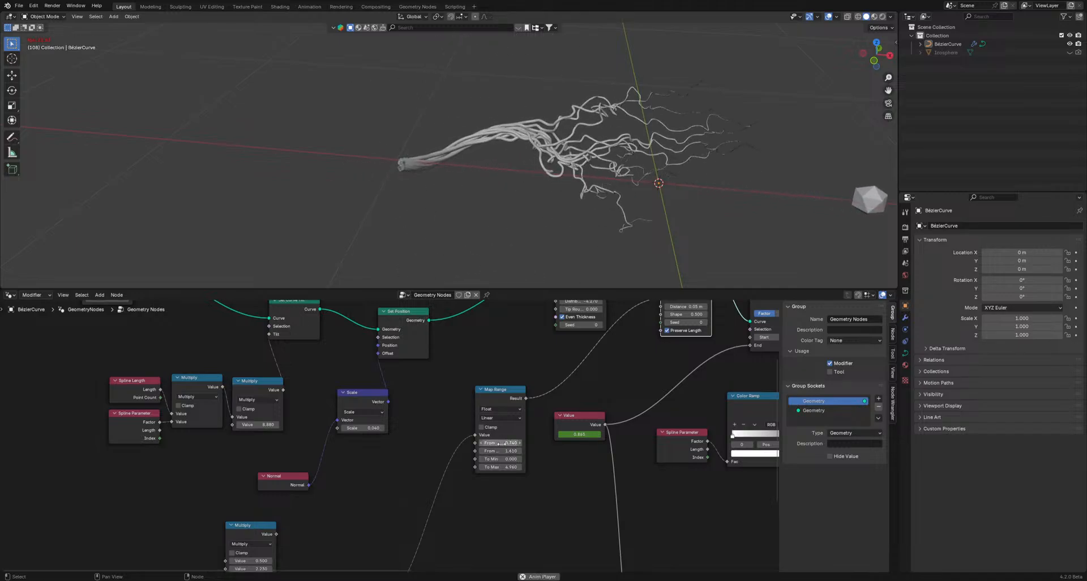
key(space)
- Reconnect the Map Range result to Frizz Hair Curves' Distance, and preview the animation from the first frame
middle_drag(638, 327, 613, 375)
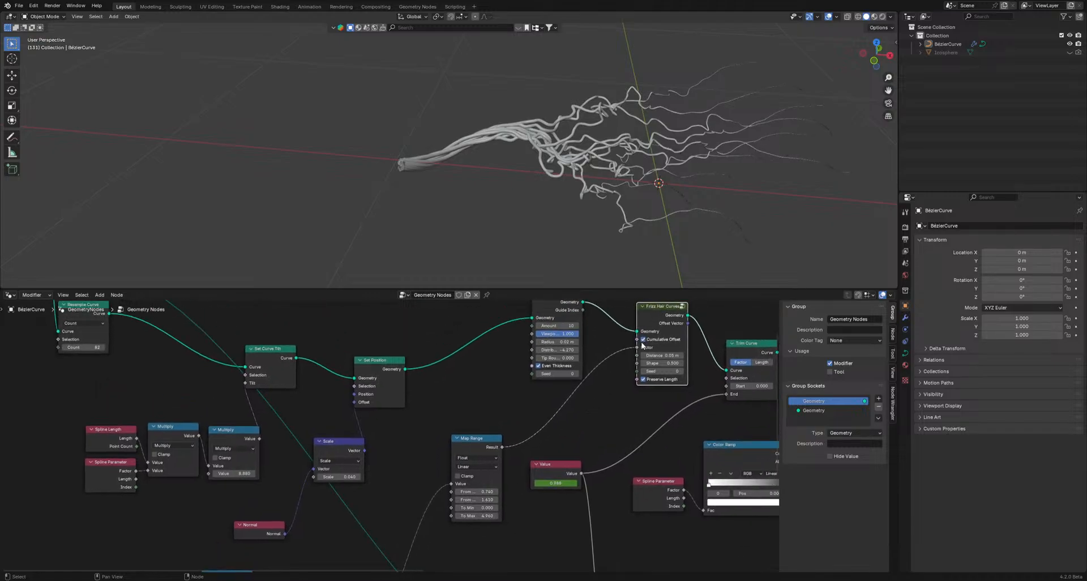
drag(638, 347, 637, 355)
key(shift+Left)
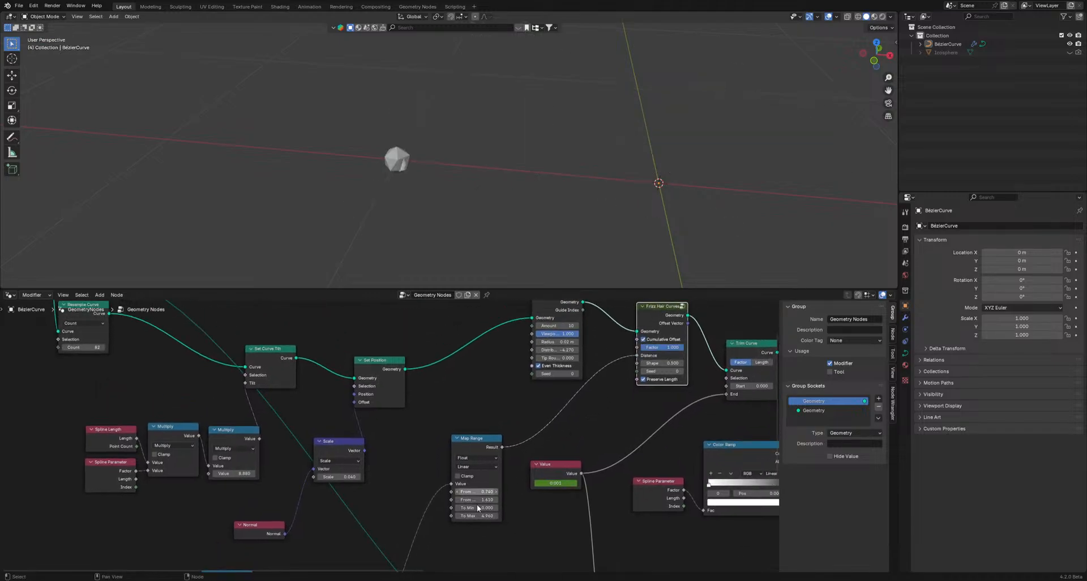
key(space)
key(space)
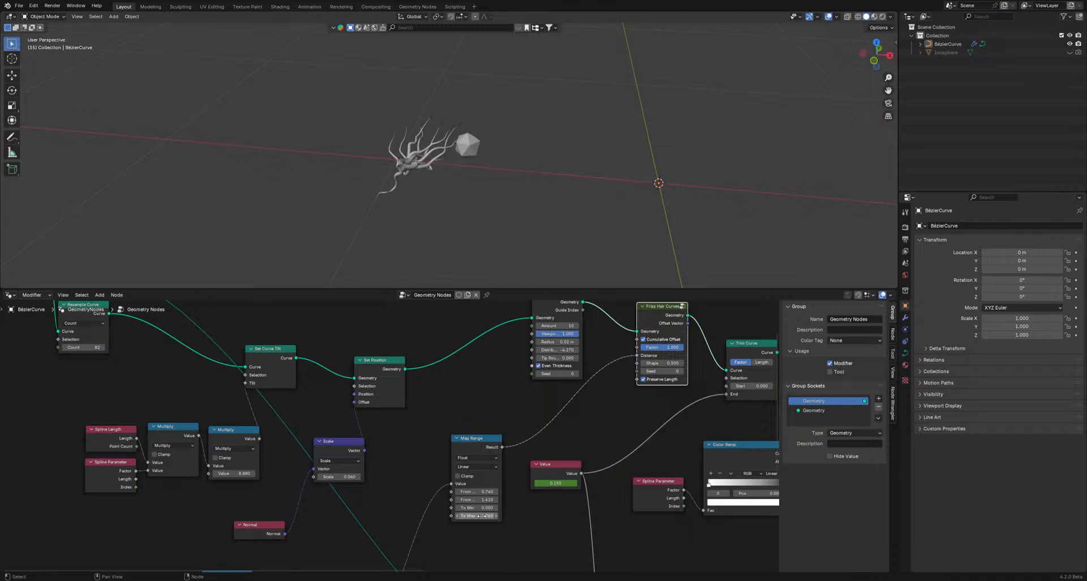
- Lower Map Range's To Max to about 0.65, and play the animation to check the tentacles
drag(480, 515, 484, 516)
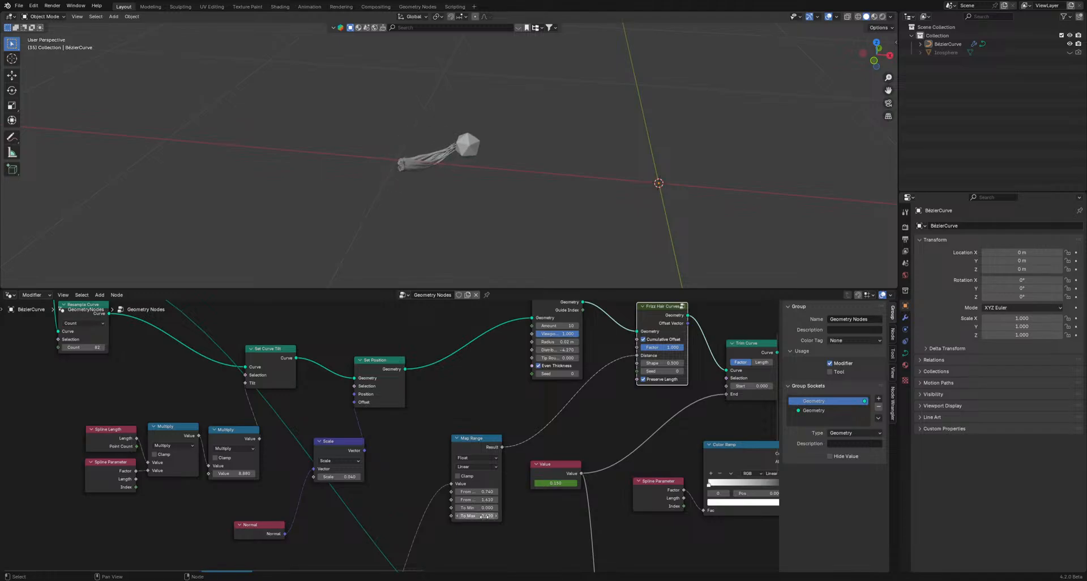
key(space)
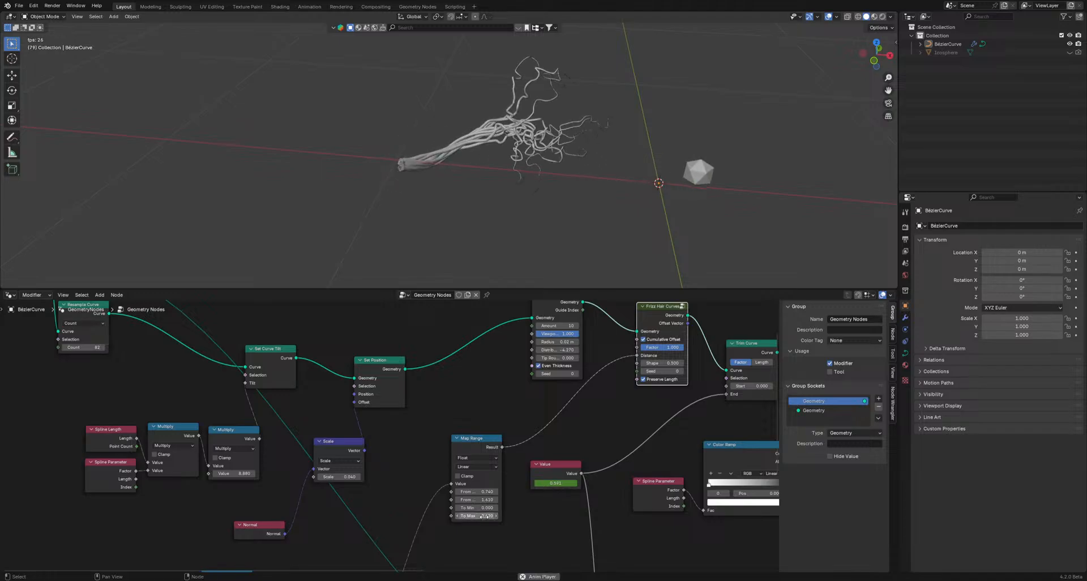
key(space)
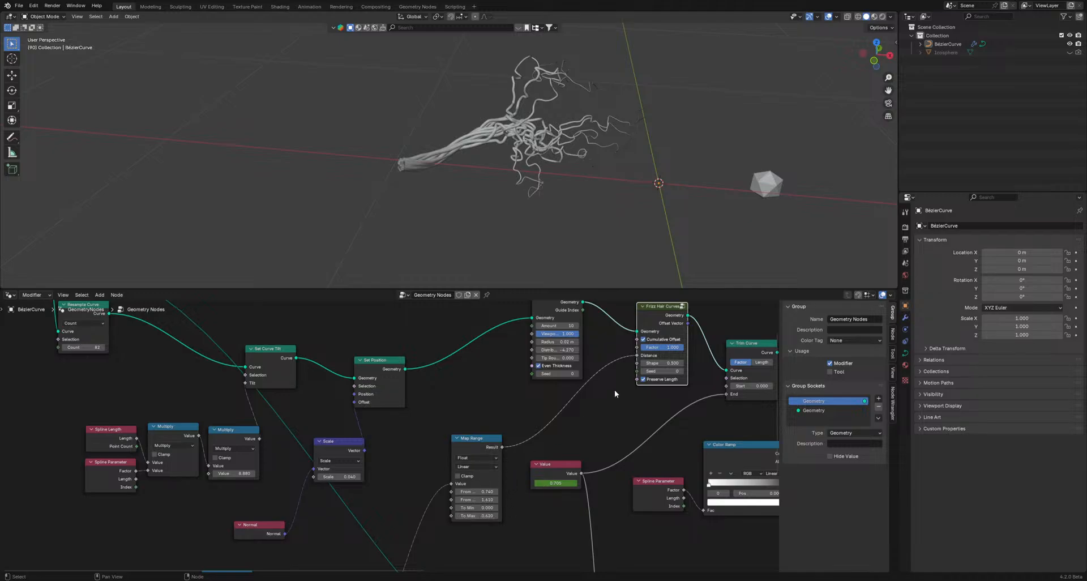
- Try switching Preserve Length and Cumulative Offset off on Frizz Hair Curves, one at a time, while playing the animation
click(644, 380)
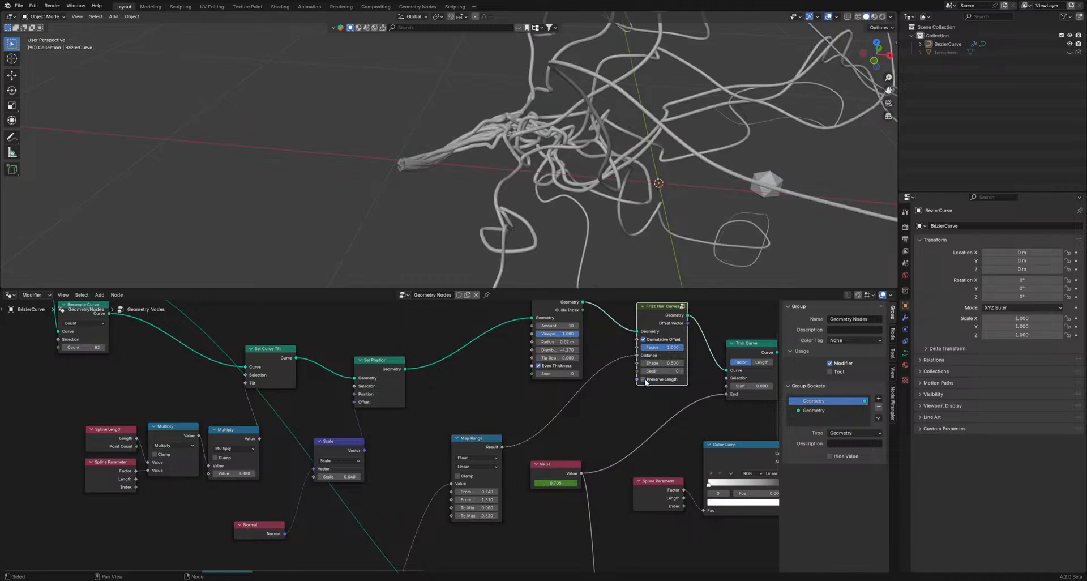
key(space)
click(644, 379)
click(643, 339)
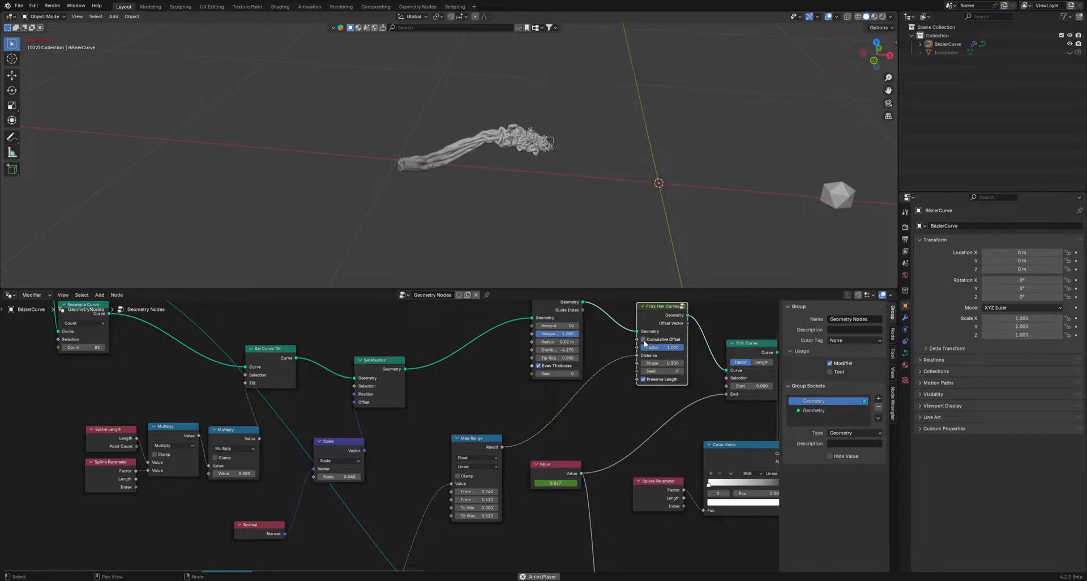
click(644, 339)
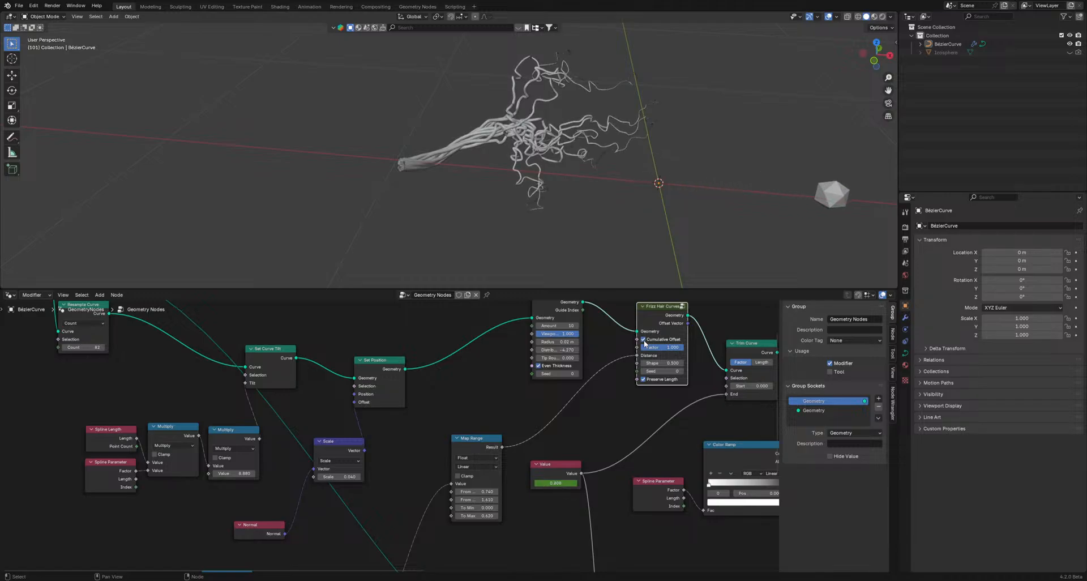
click(643, 379)
click(644, 379)
- Move the Geometry Proximity and Object Info nodes closer to the Map Range node
middle_drag(519, 462, 558, 354)
drag(363, 533, 373, 458)
middle_drag(374, 458, 431, 432)
drag(277, 534, 343, 498)
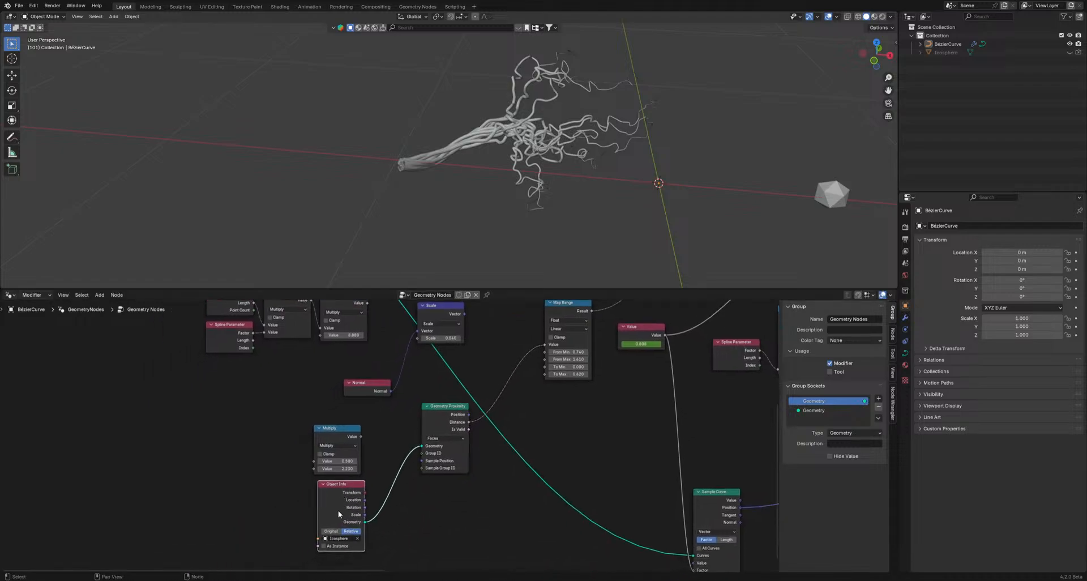
middle_drag(391, 466, 419, 501)
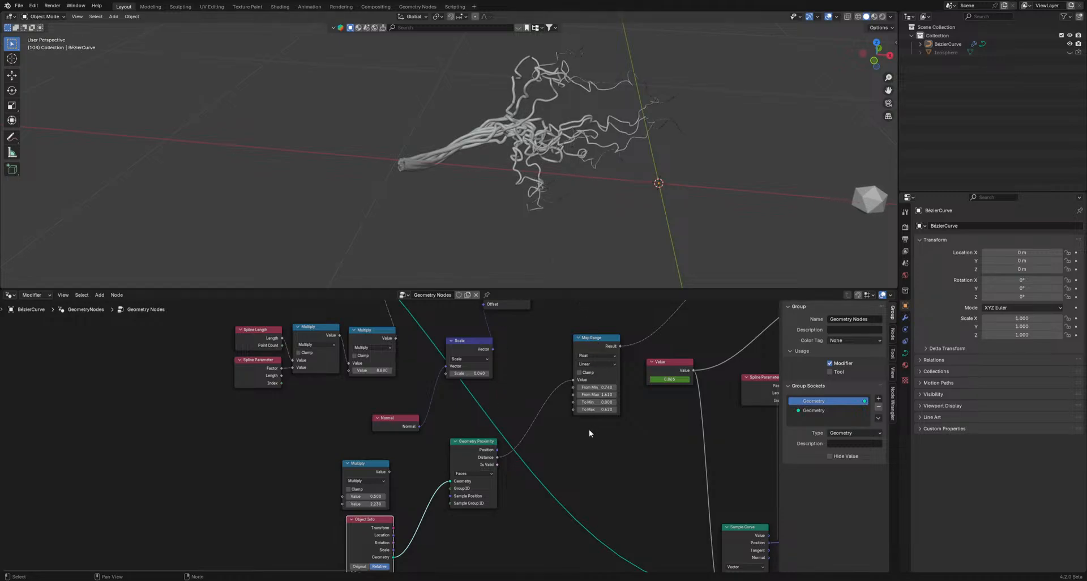
- Lower Map Range's To Max to about 0.07, and play the animation to check the frizz
drag(596, 410, 565, 409)
key(space)
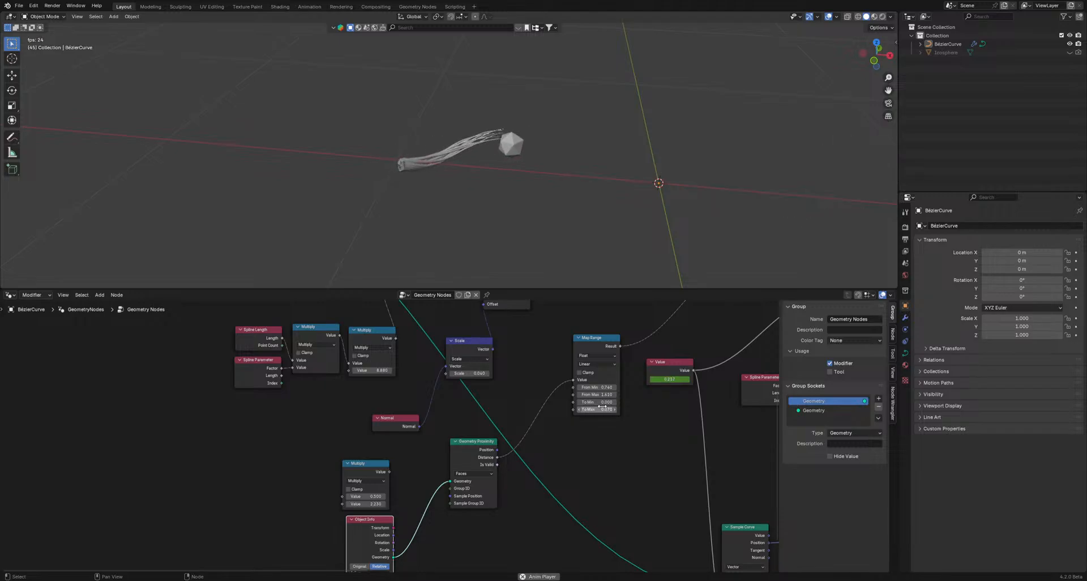
key(space)
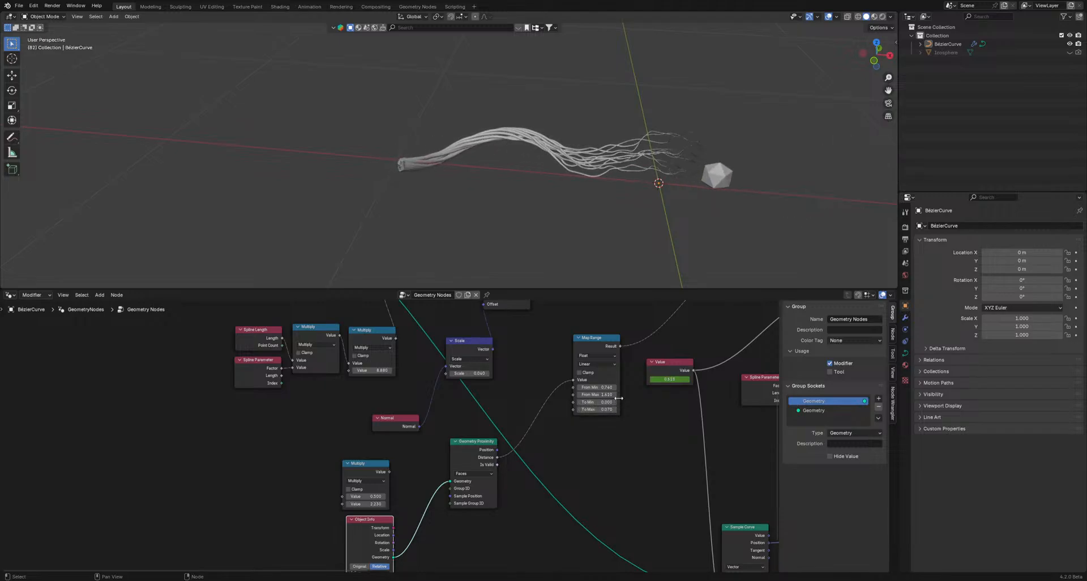
- Cut the Geometry Proximity link and feed Map Range's Value from a duplicated Spline Parameter's Factor, retuning From Min and To Max during playback
middle_drag(618, 398, 519, 484)
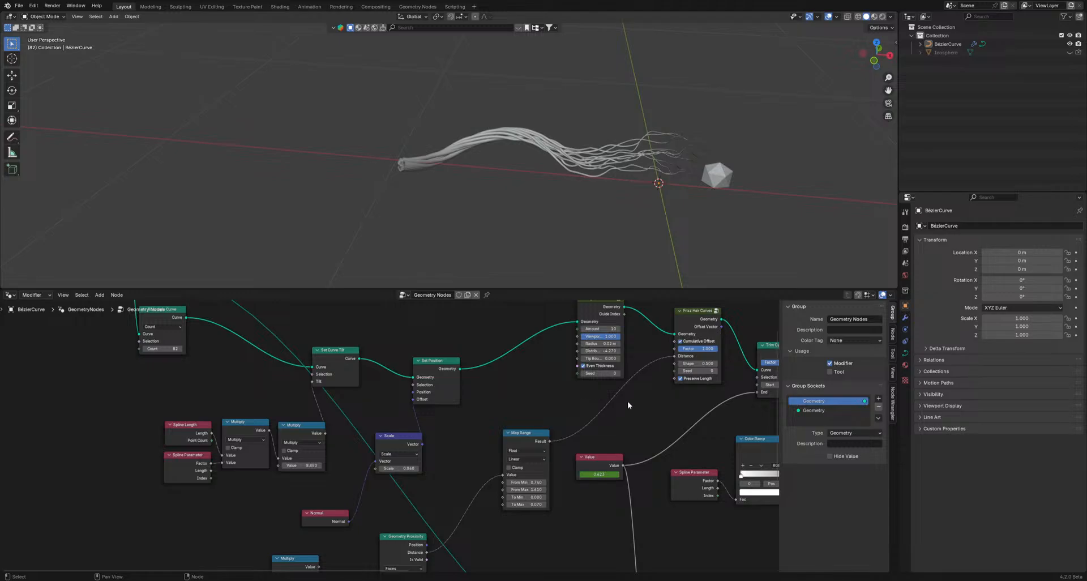
middle_drag(499, 477, 518, 438)
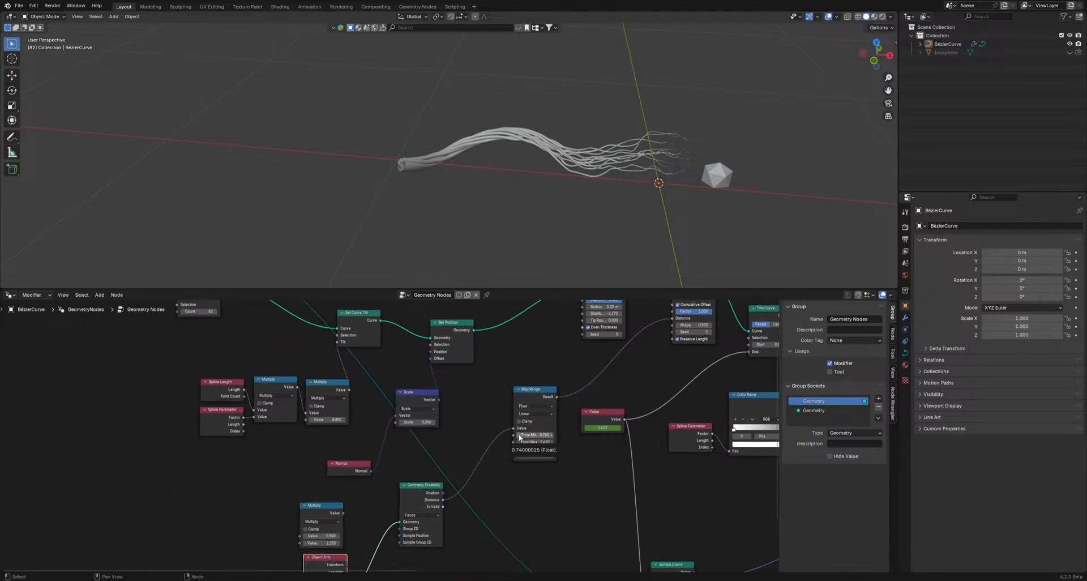
ctrl+right_drag(469, 483, 464, 465)
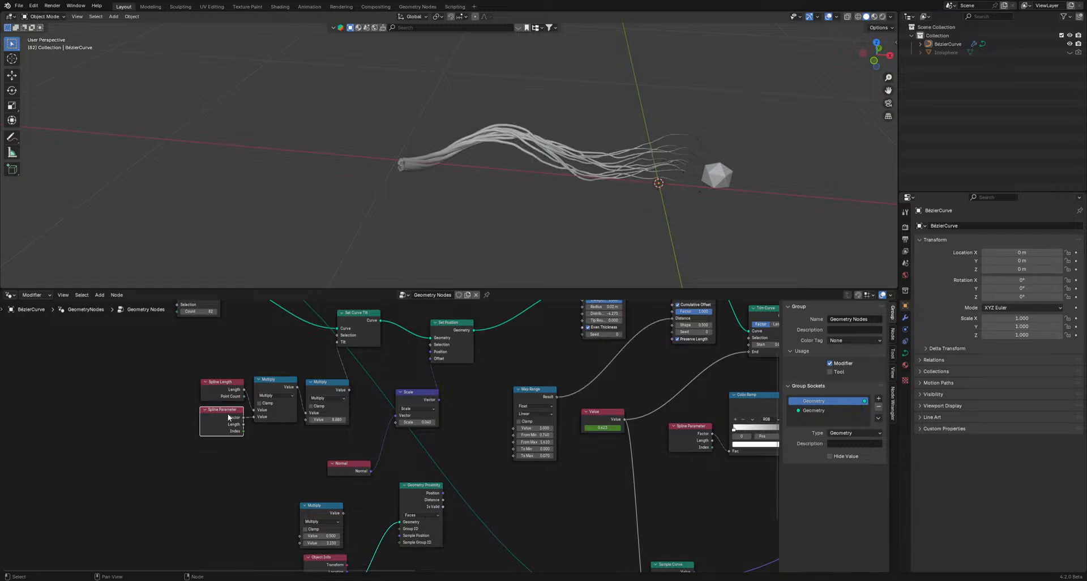
key(shift+d)
click(223, 483)
drag(237, 486, 555, 456)
key(space)
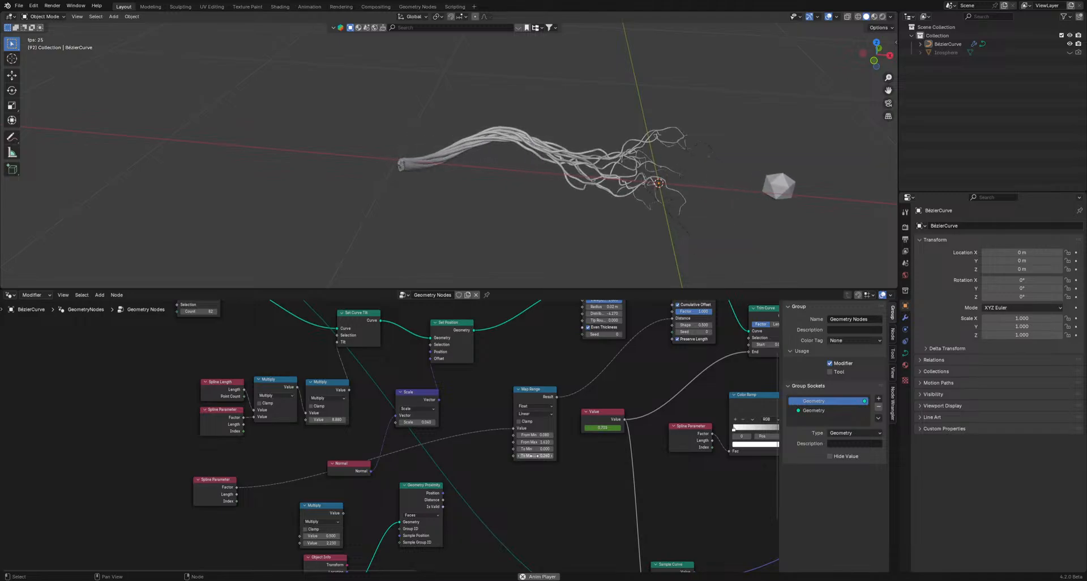
- Try switching Even Thickness off on Duplicate Hair Curves, restore it, and resume playing the animation
middle_drag(522, 427, 478, 487)
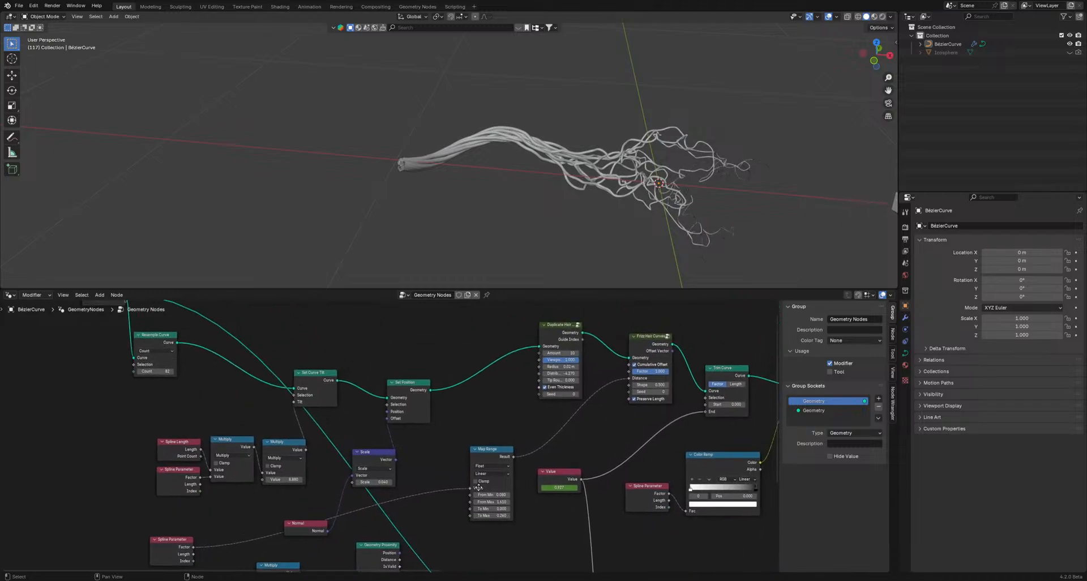
click(545, 387)
key(space)
click(545, 389)
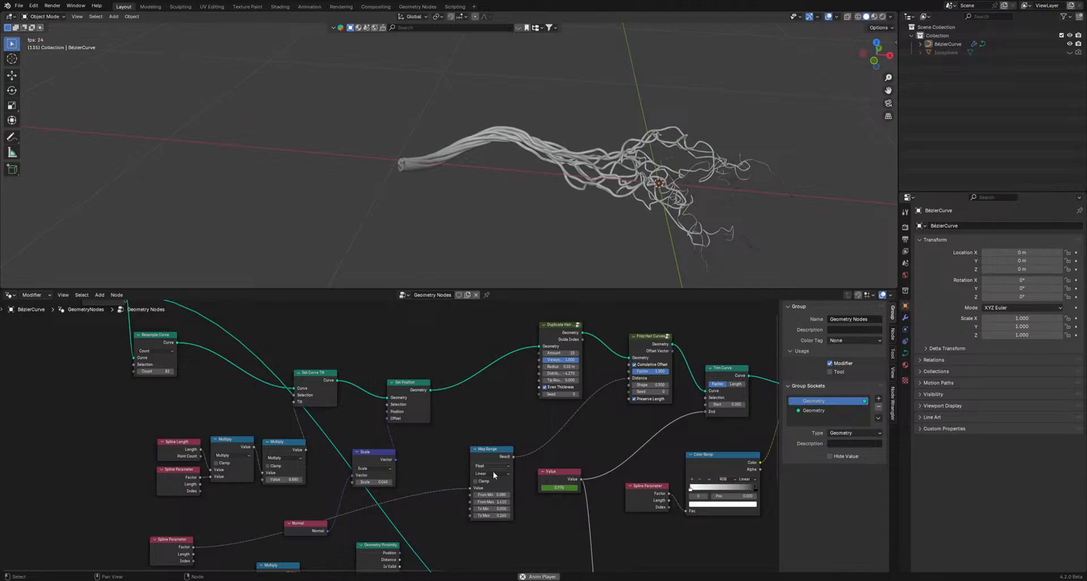
- Move the duplicated Spline Parameter node right beside the Map Range node
scroll(483, 489, down, 1)
middle_drag(484, 488, 566, 407)
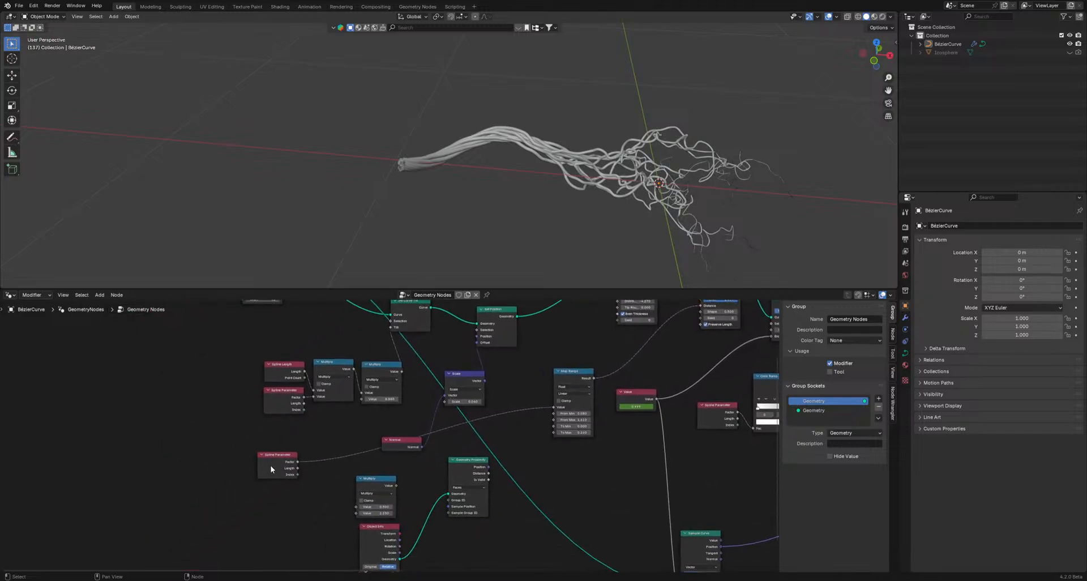
drag(270, 465, 517, 431)
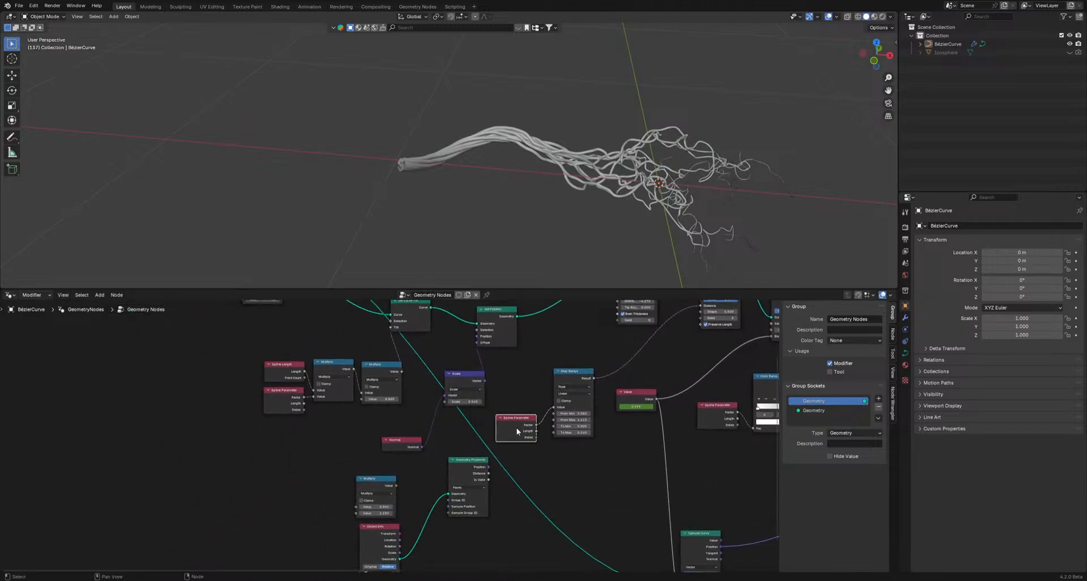
middle_drag(517, 432, 385, 365)
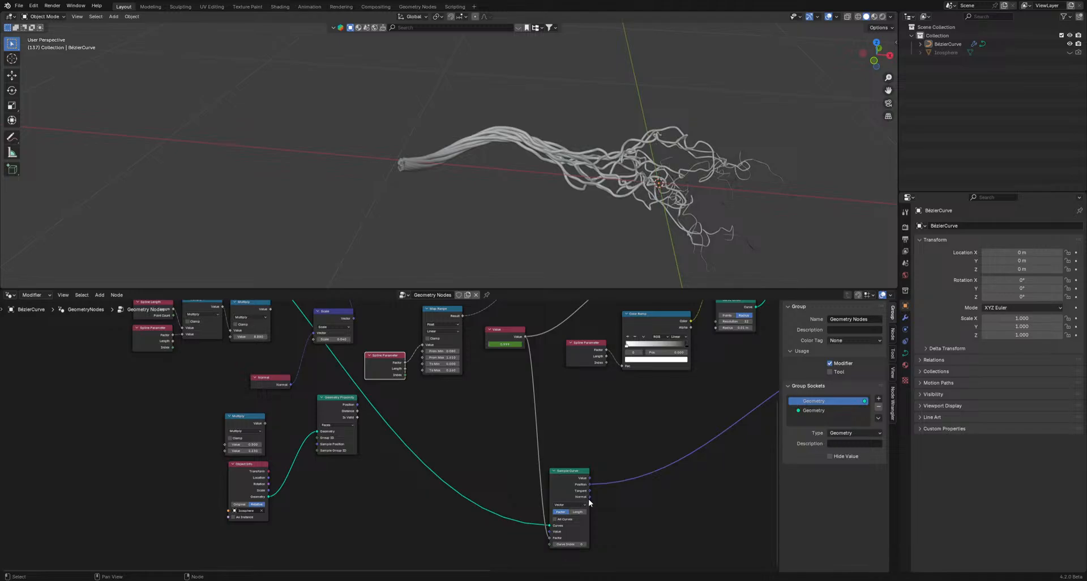
click(575, 477)
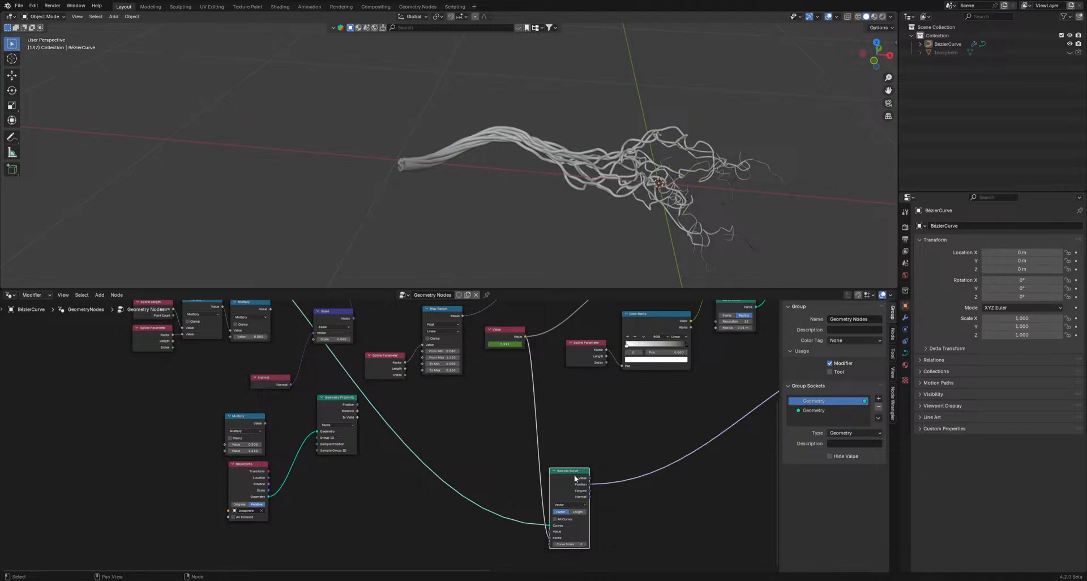
- Try feeding Spline Parameter's Length into Map Range's Value instead of Factor, and preview the animation
middle_drag(363, 361, 477, 473)
scroll(476, 473, up, 3)
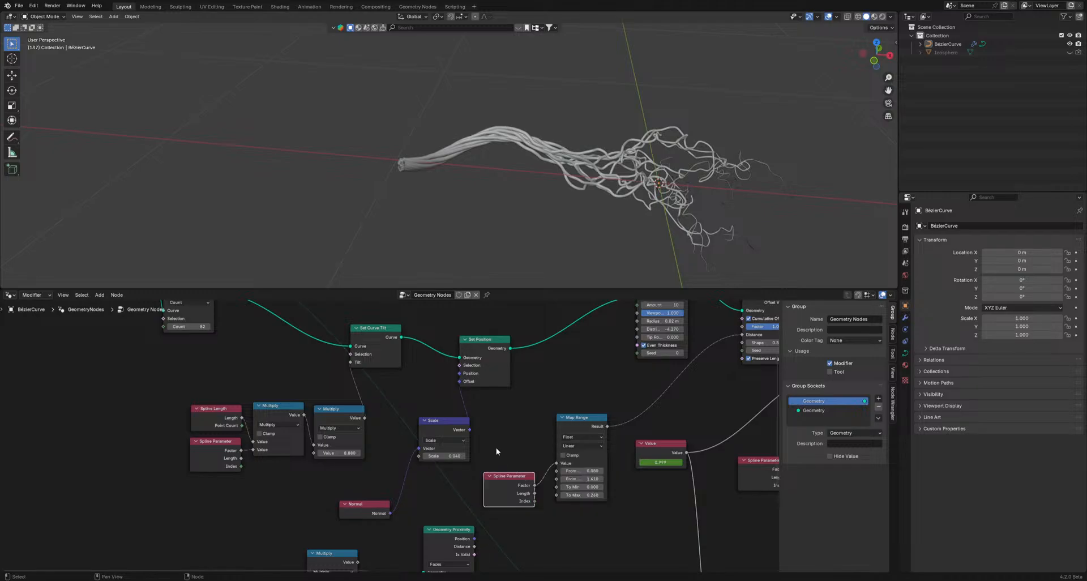
drag(532, 498, 560, 467)
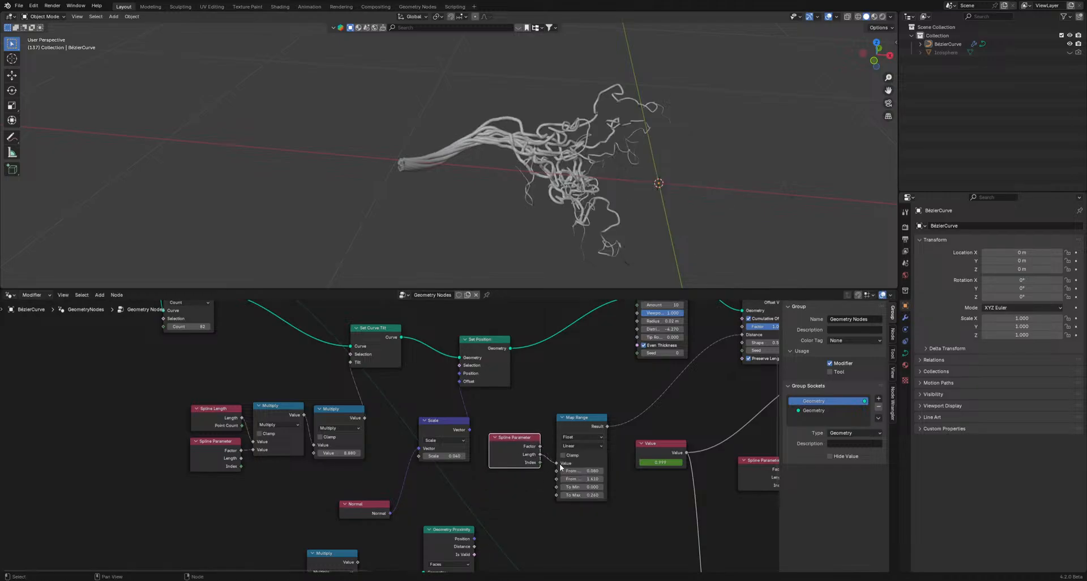
key(space)
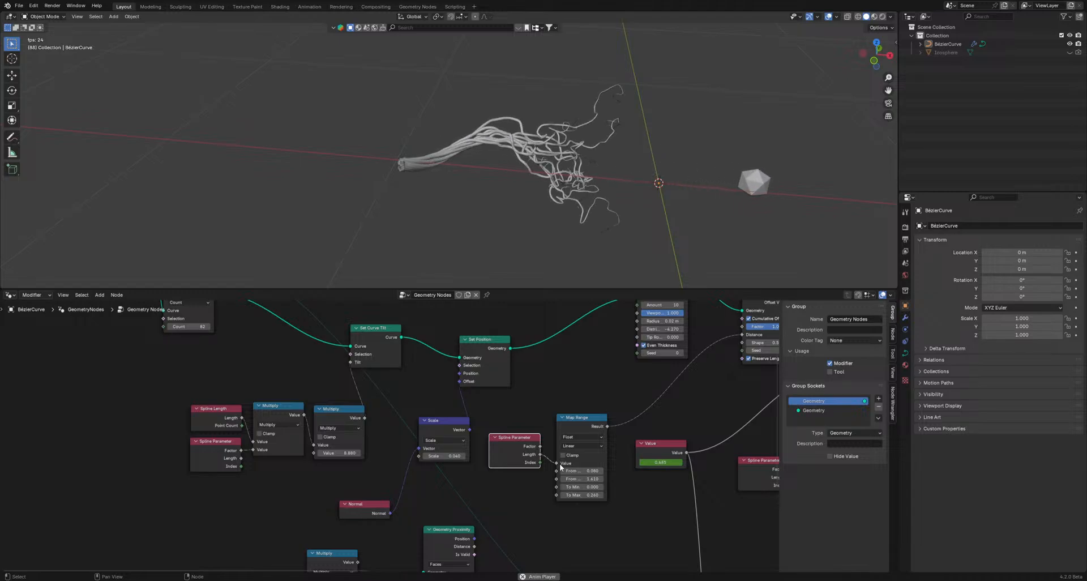
key(space)
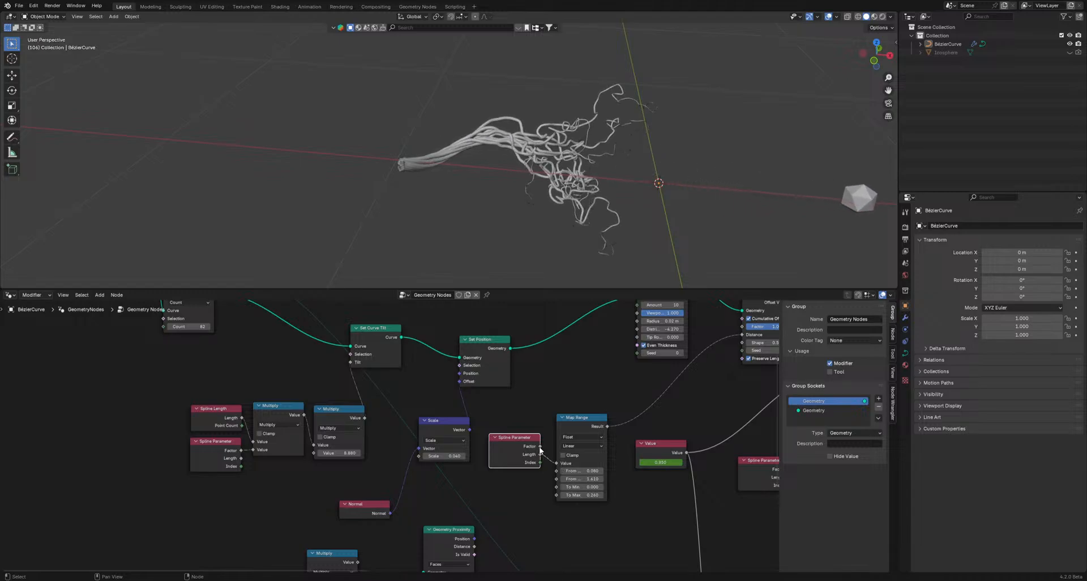
- Drive Map Range from Spline Parameter's Factor again, set From Min to 0.800, and play the animation
key(space)
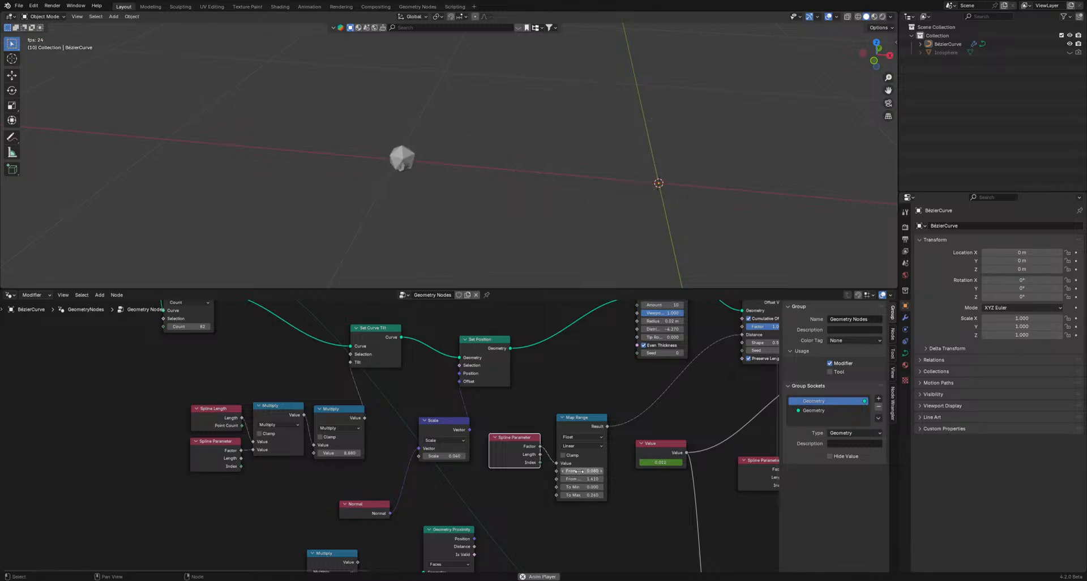
key(space)
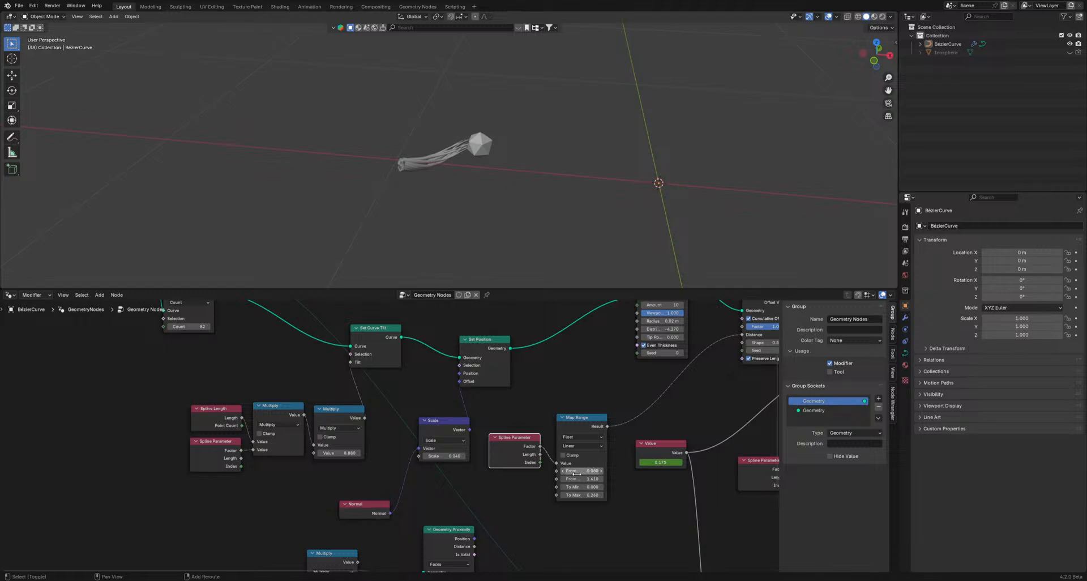
mouse_move(577, 471)
mouse_down()
mouse_move(606, 471)
mouse_move(577, 471)
mouse_up()
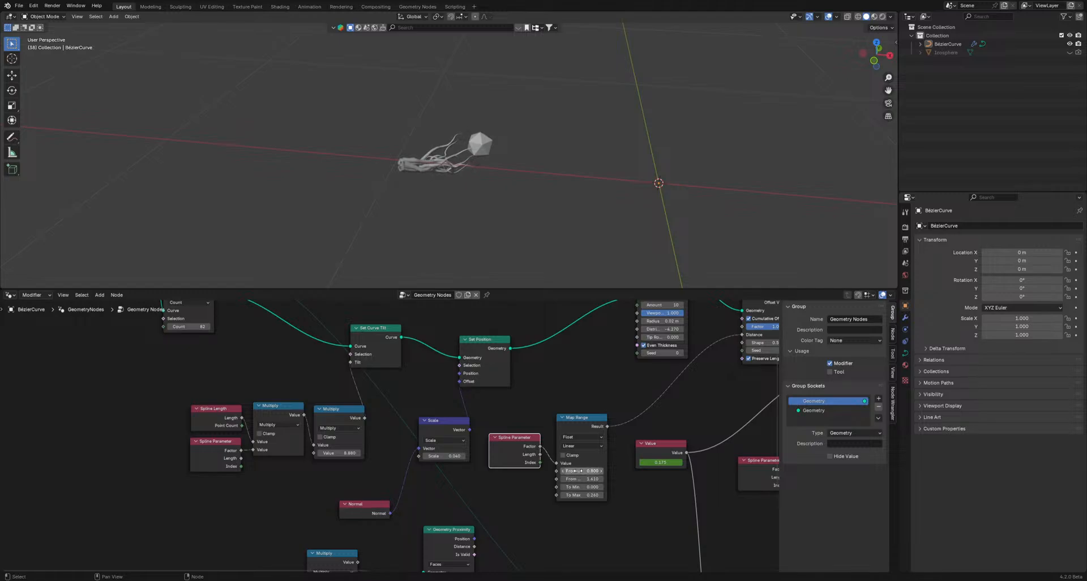
key(space)
key(space)
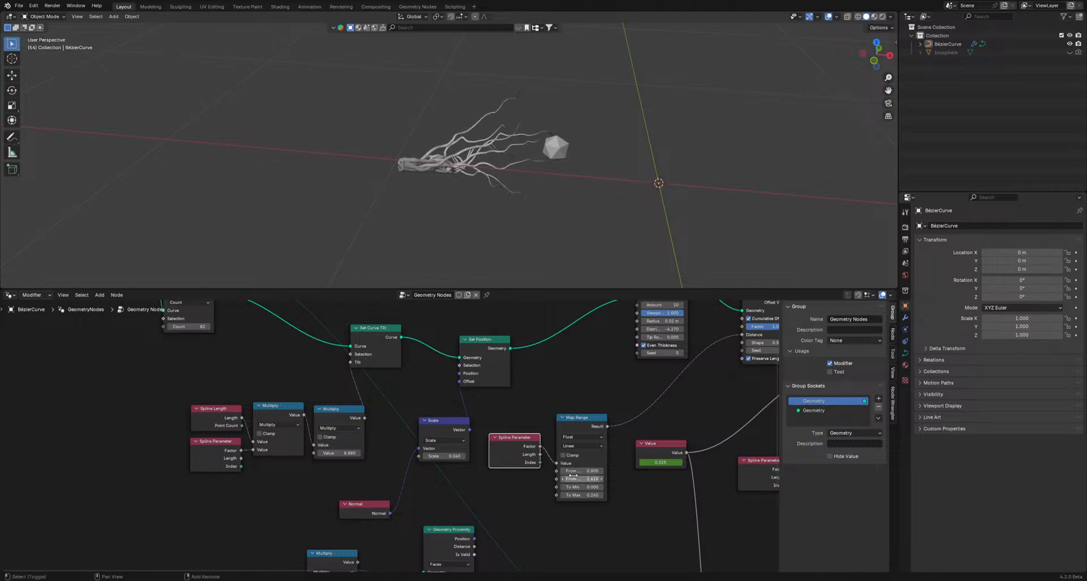
- Lower Map Range's From Max, set To Max to 0.020, and play the animation to compare the strands
drag(583, 478, 553, 495)
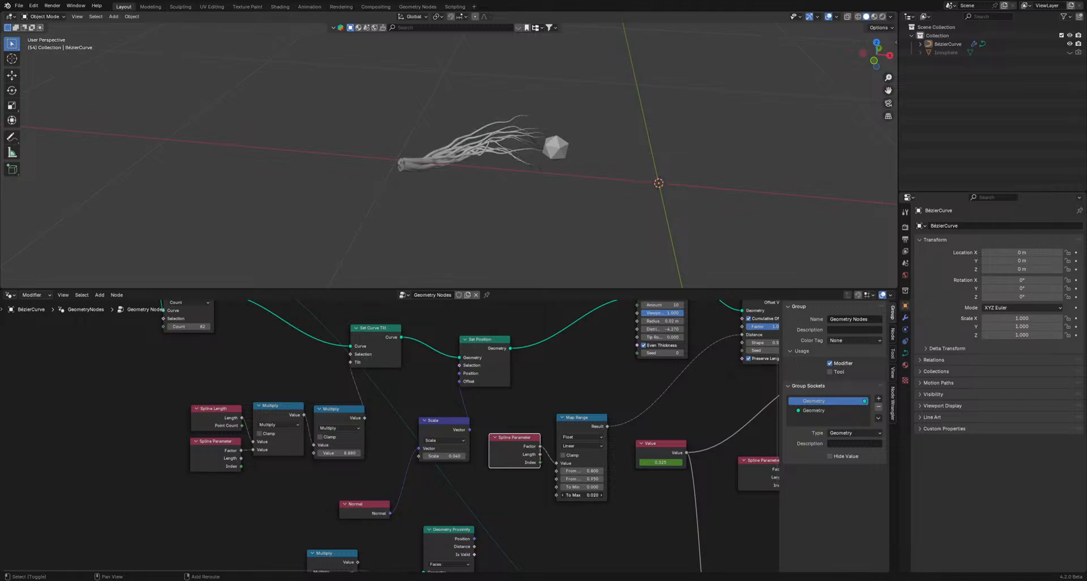
key(space)
key(space)
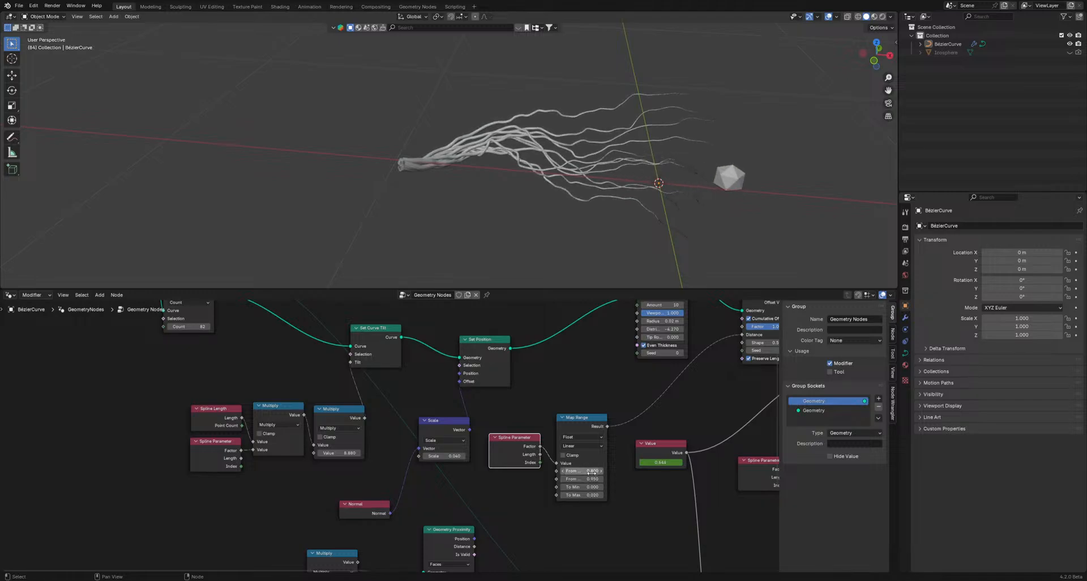
- Nudge Spline Parameter clear of Map Range, enable Clamp on Map Range, and preview the animation
drag(507, 448, 502, 437)
click(563, 454)
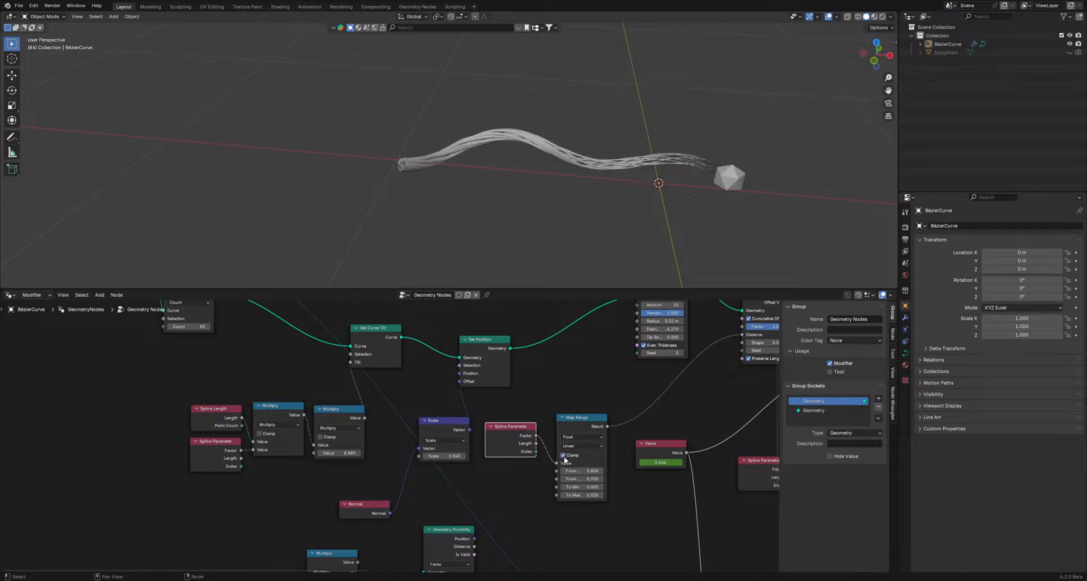
key(space)
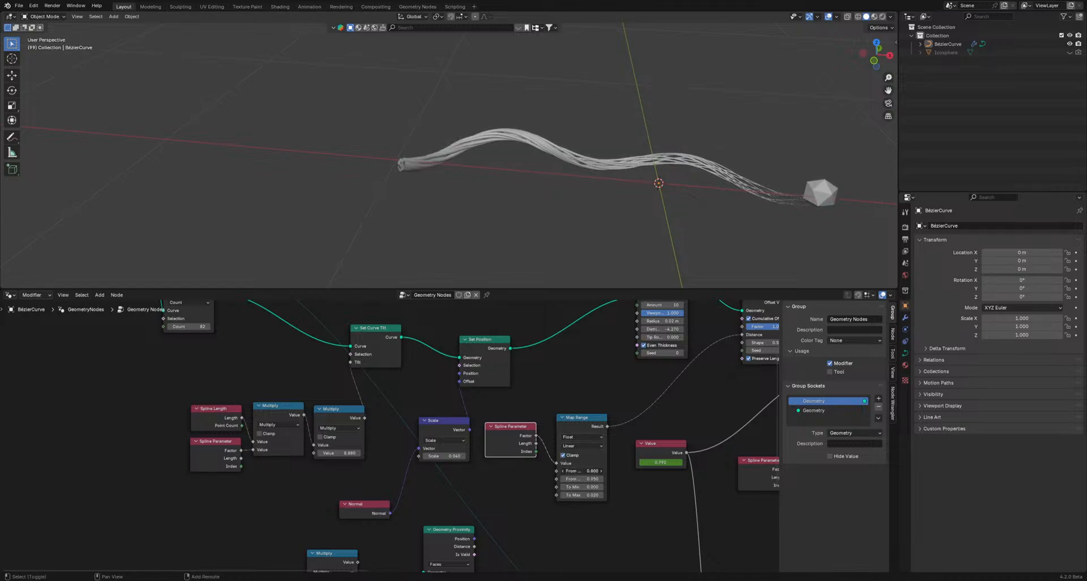
- Lower Map Range's From Min and From Max, raise To Max slightly, and play the animation after the changes
drag(587, 471, 568, 471)
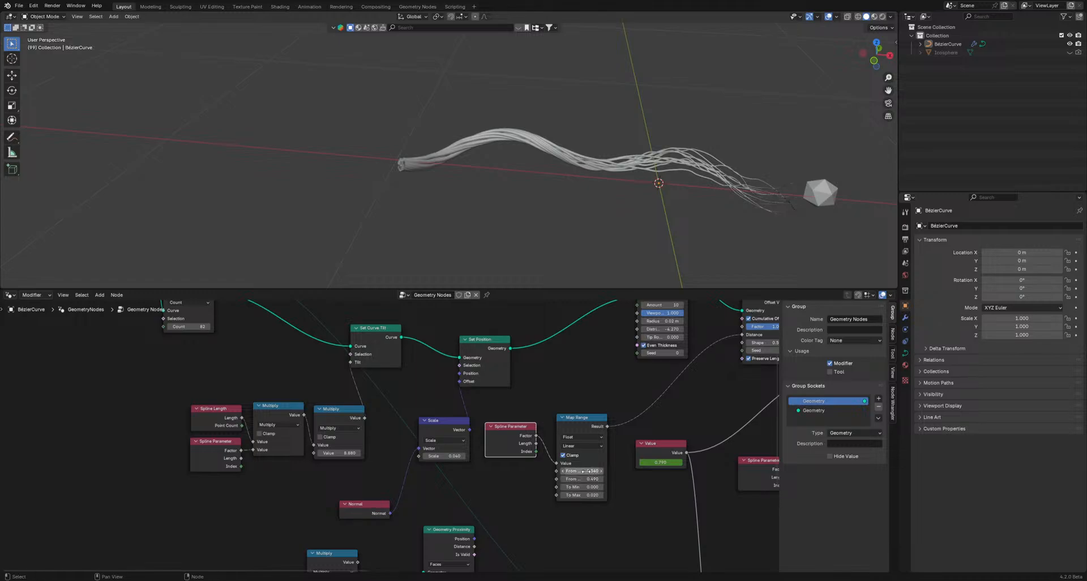
key(space)
key(space)
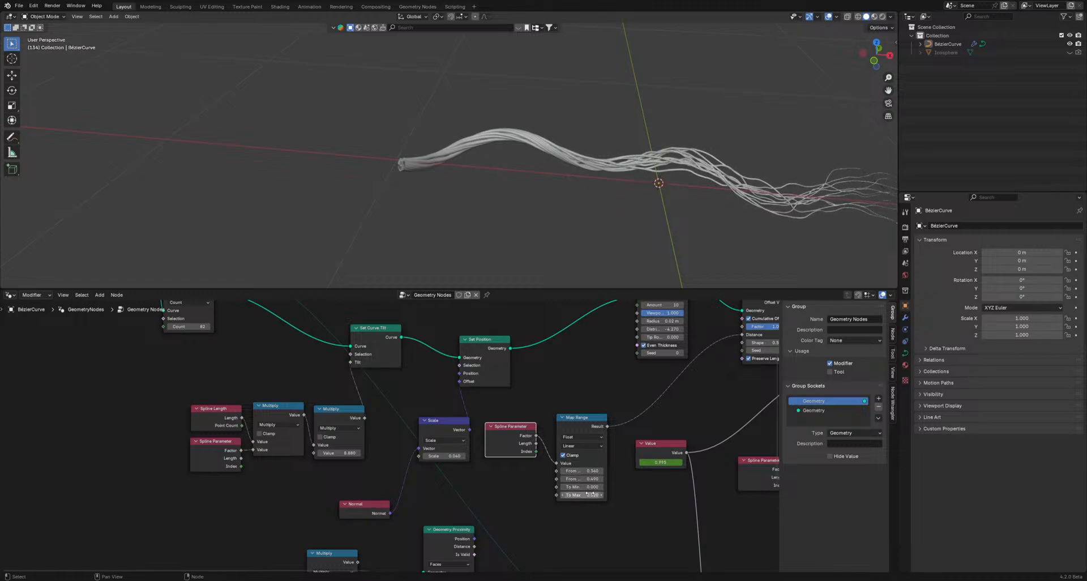
mouse_move(587, 494)
mouse_down()
mouse_move(614, 495)
mouse_move(594, 495)
mouse_up()
key(space)
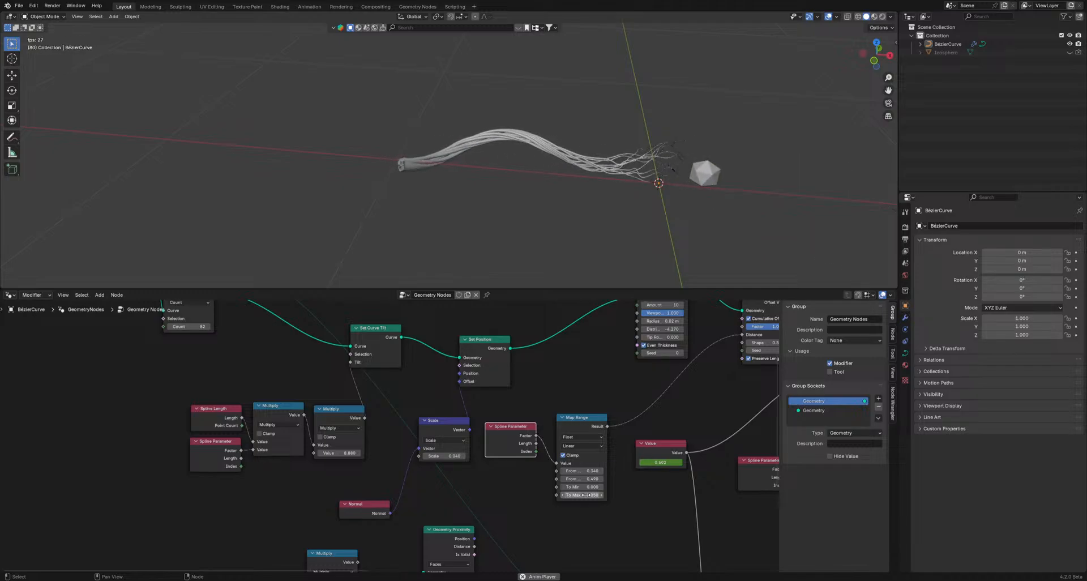
key(space)
- Connect Geometry Proximity's Distance back into the clamped Map Range's Value, and preview the animation
scroll(537, 450, down, 1)
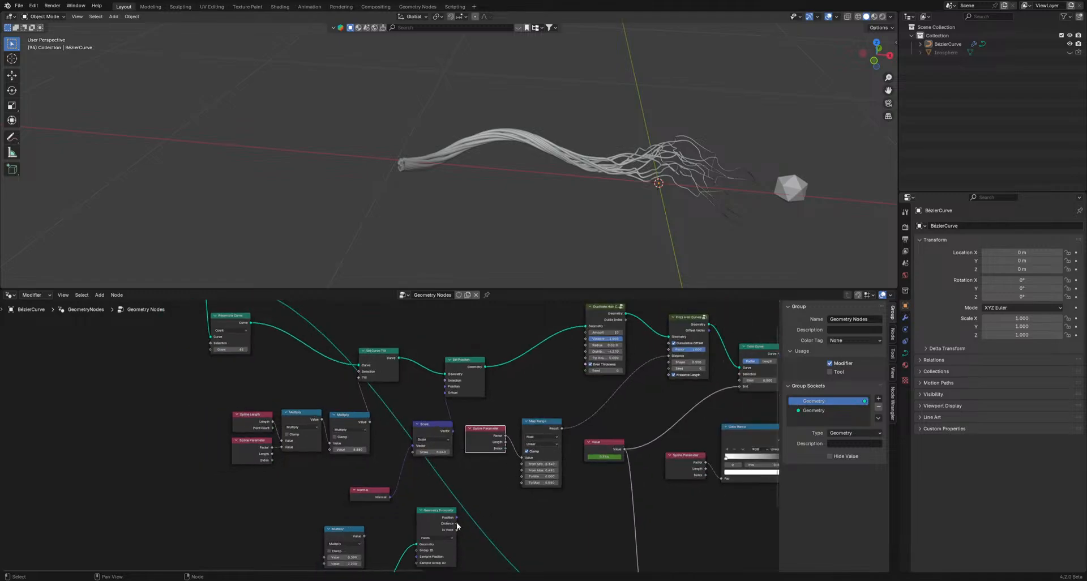
drag(457, 524, 521, 458)
key(space)
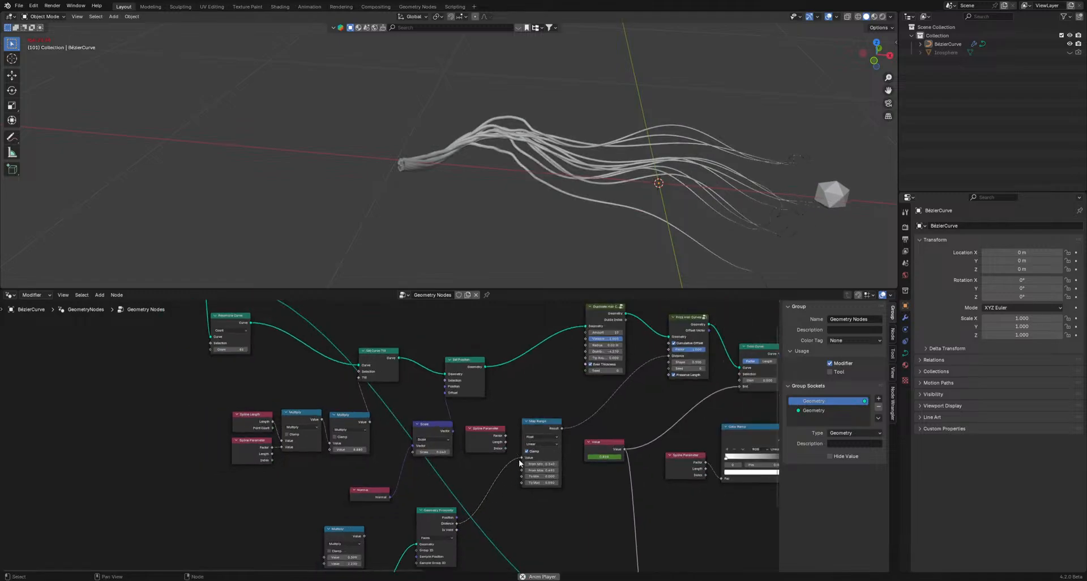
key(space)
middle_drag(485, 511, 524, 436)
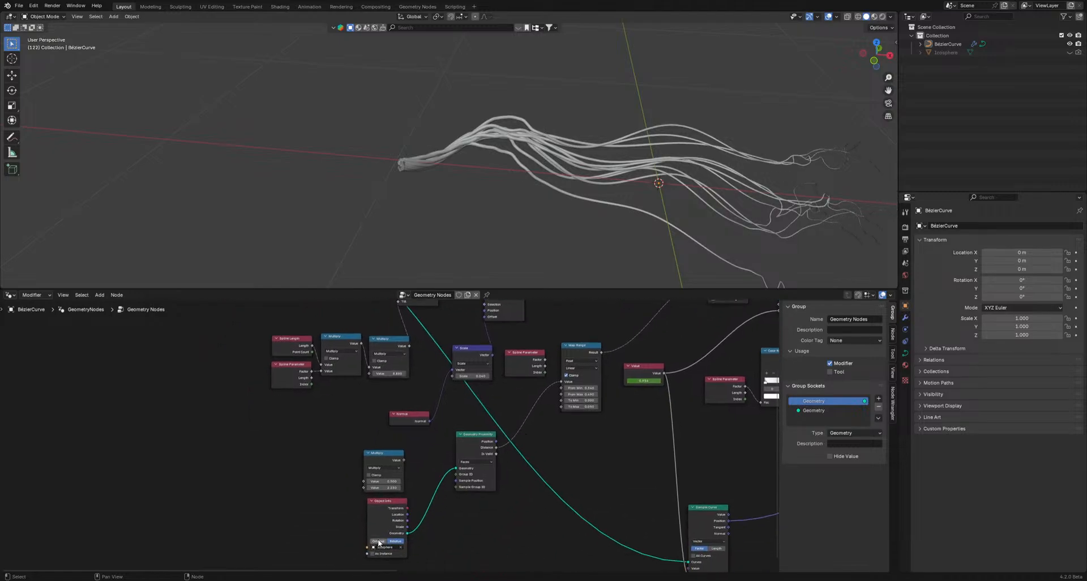
- Turn Cumulative Offset on Frizz Hair Curves off and back on to compare the strands
key(space)
middle_drag(601, 416, 482, 510)
scroll(608, 376, up, 1)
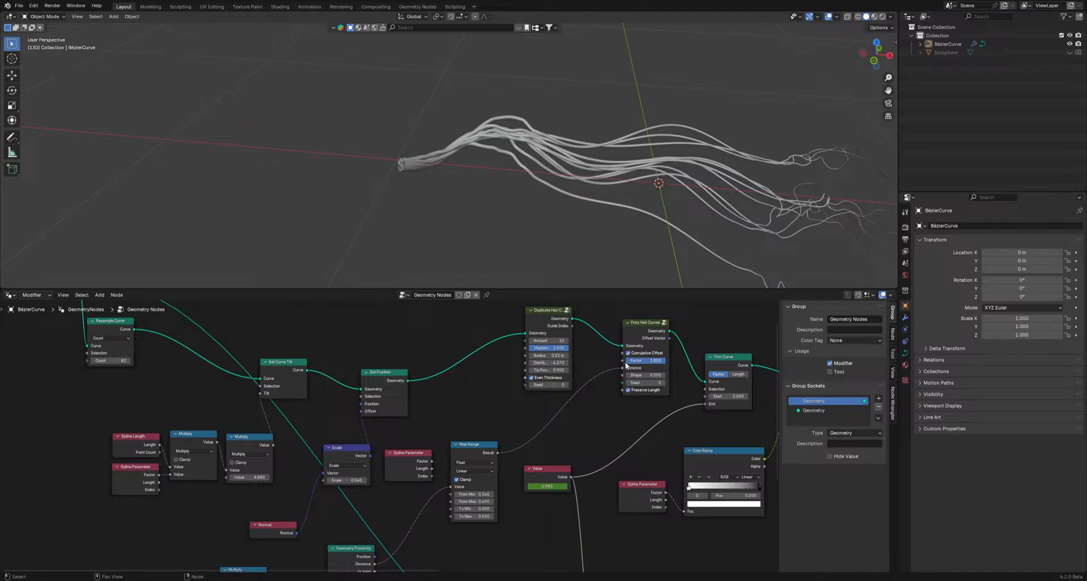
click(627, 354)
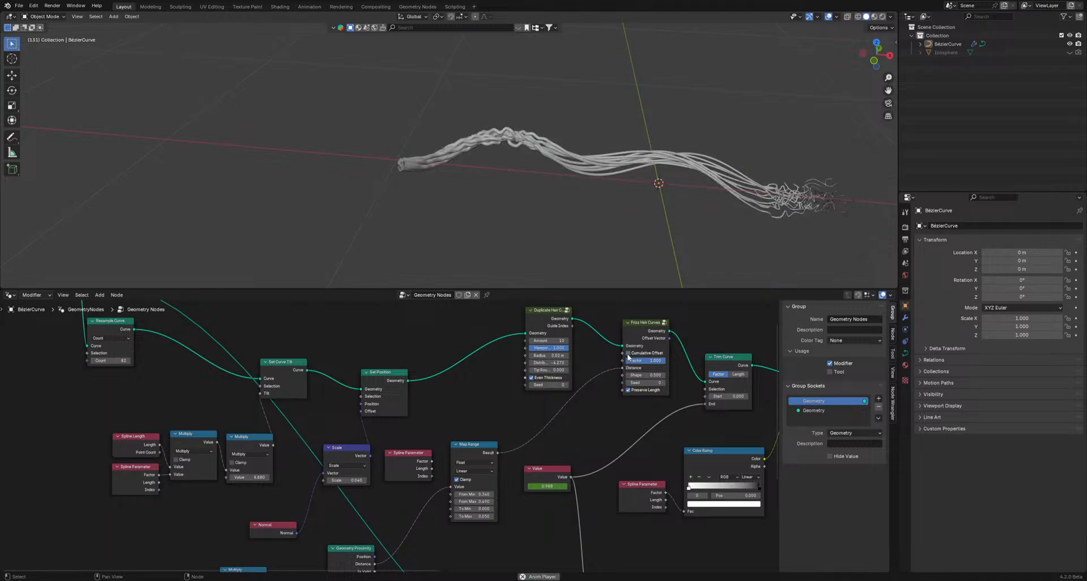
click(628, 353)
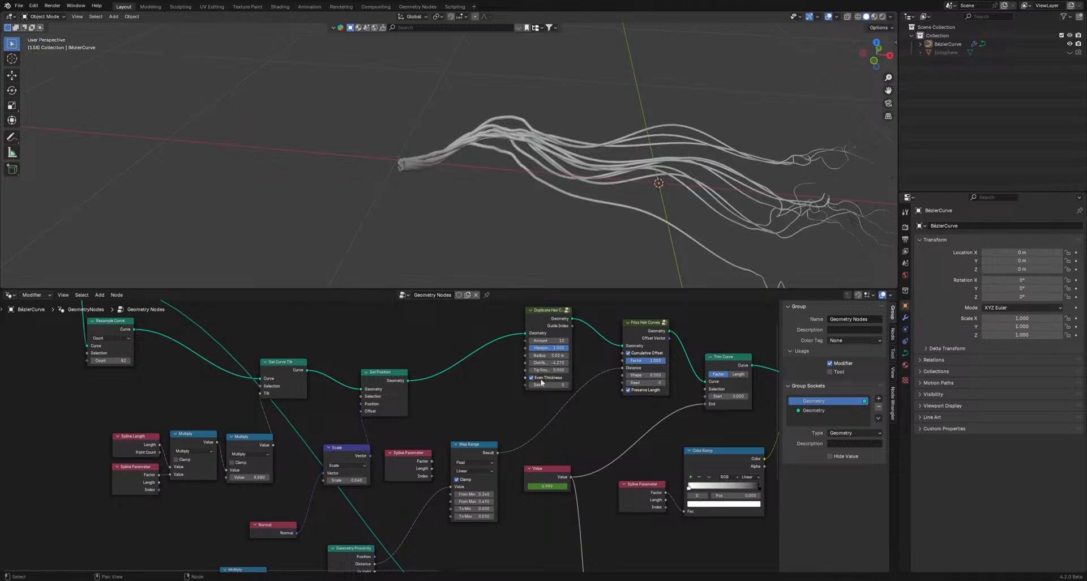
- Toggle Even Thickness on Duplicate Hair Curves during playback, try a different Radius, and undo the Radius change
key(space)
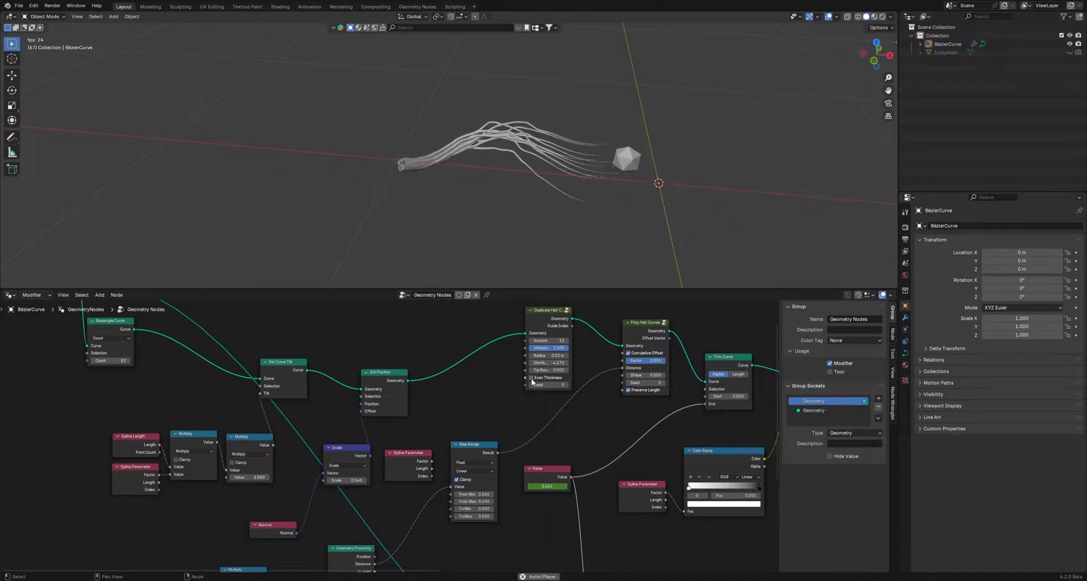
key(space)
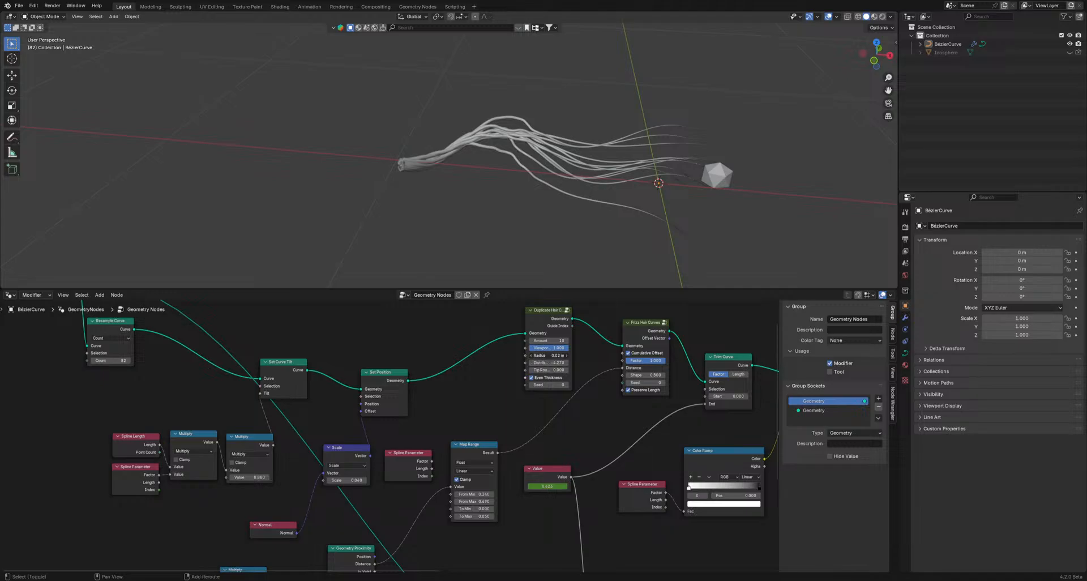
mouse_move(548, 356)
mouse_down()
mouse_move(594, 355)
mouse_move(551, 356)
mouse_up()
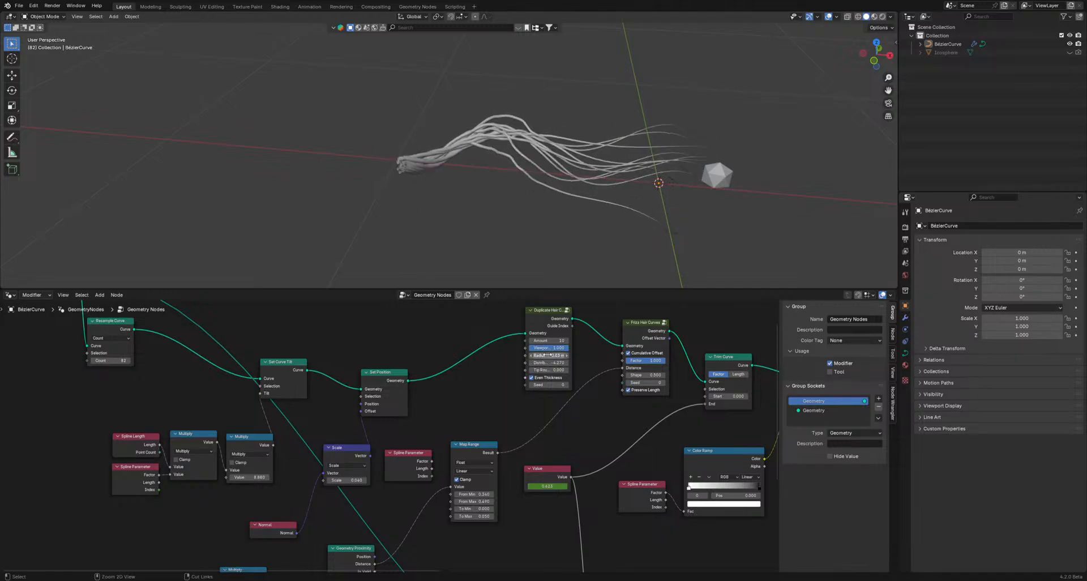
key(ctrl+z)
- Move Map Range's Result link from Distance to Shape on Frizz Hair Curves and play the animation
shift+drag(645, 374, 622, 375)
key(space)
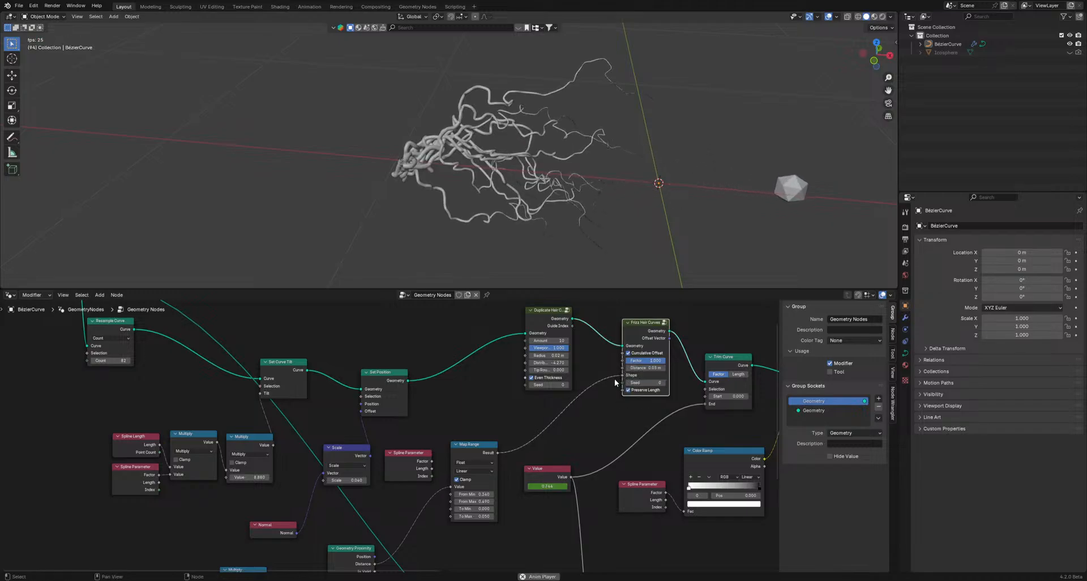
middle_drag(475, 487, 533, 414)
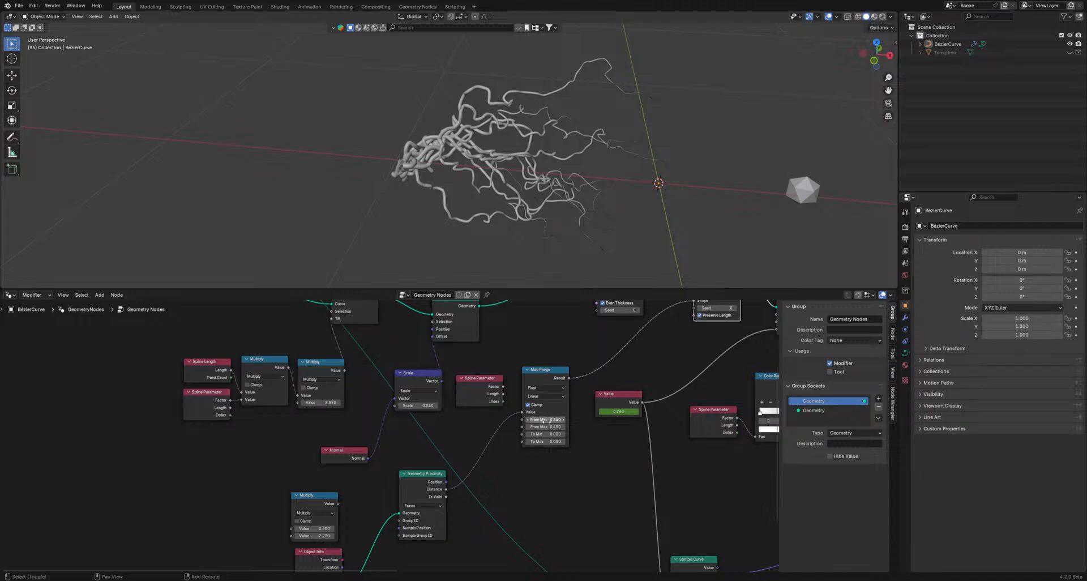
- Raise Map Range's To Max to 14.620, lower From Min to about 0.120, and preview the animation
mouse_move(545, 419)
mouse_down()
mouse_move(566, 420)
mouse_move(542, 419)
mouse_up()
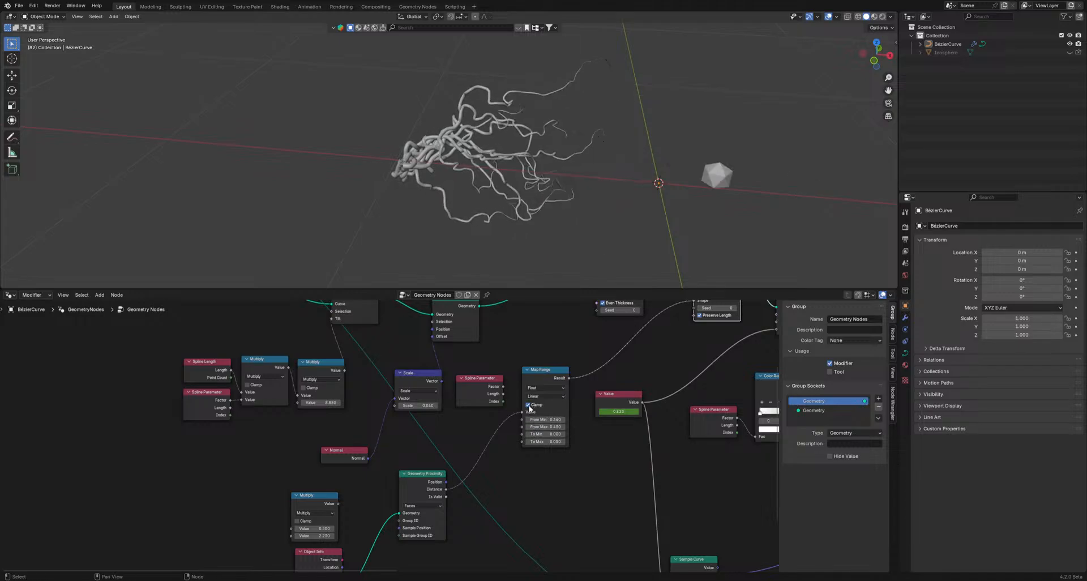
click(529, 406)
click(529, 405)
shift+drag(548, 421, 679, 441)
key(space)
key(space)
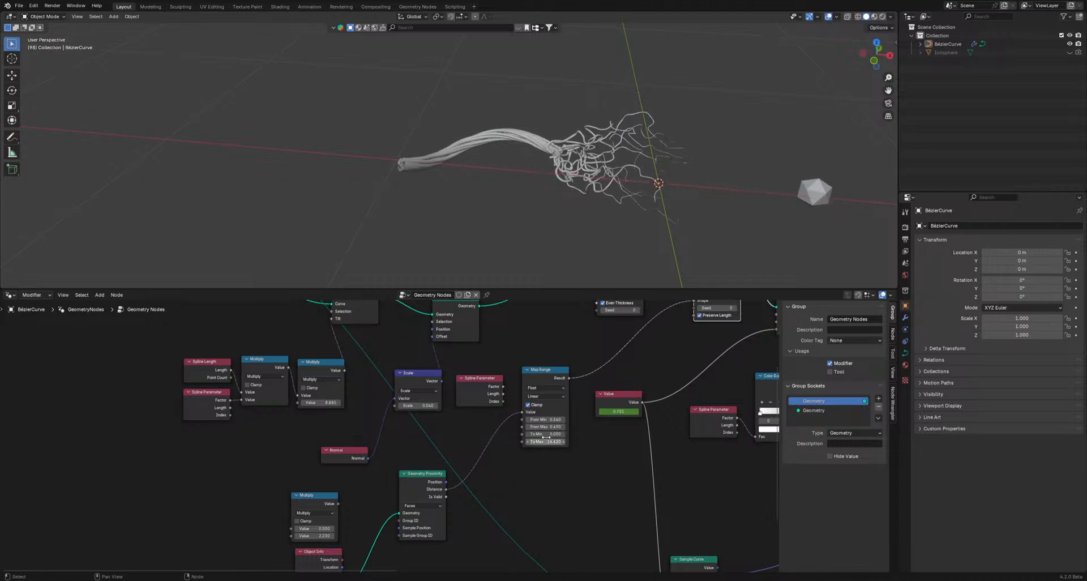
mouse_move(550, 419)
mouse_down()
mouse_move(560, 427)
mouse_move(552, 426)
mouse_up()
key(space)
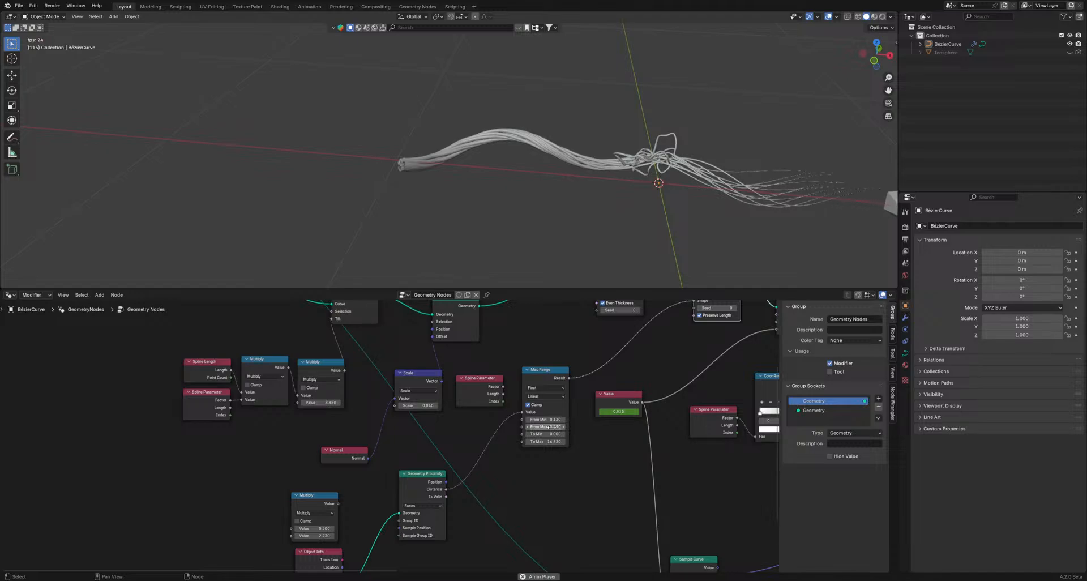
- Insert a Realize Instances node between Set Position and Duplicate Hair Curves, and check the animation
key(Home)
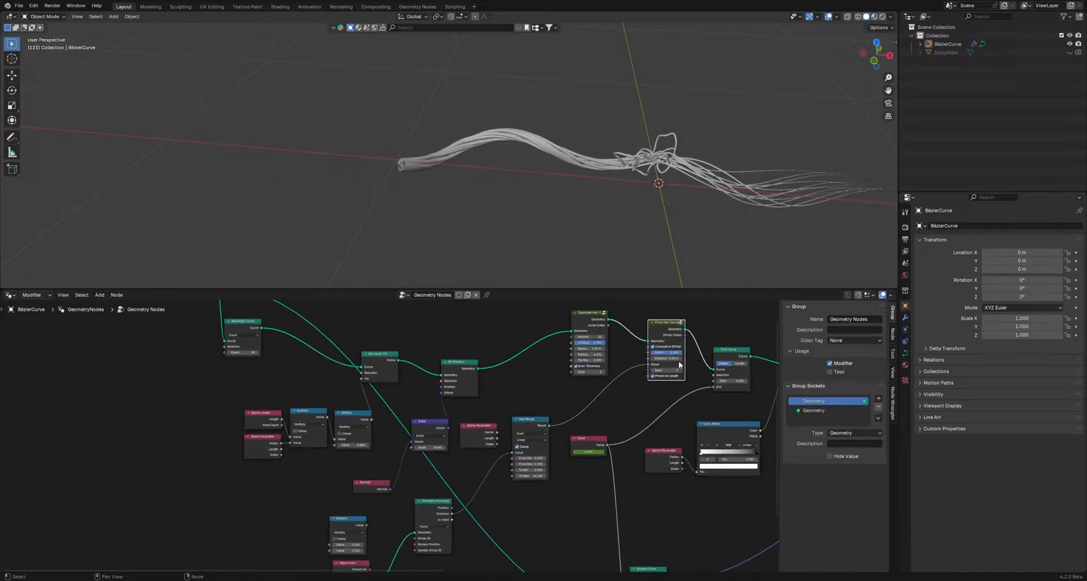
scroll(660, 387, down, 6)
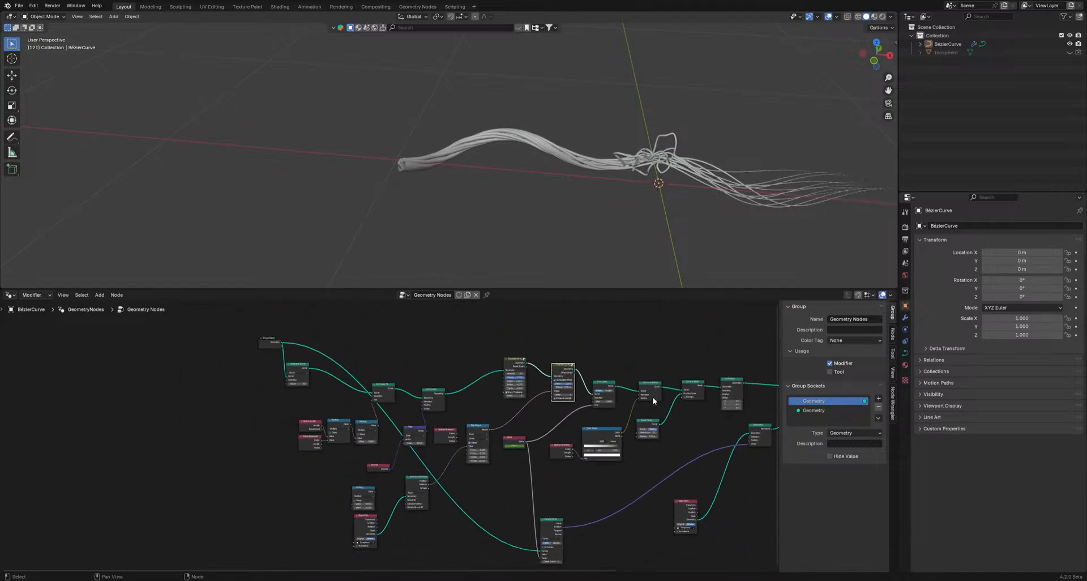
middle_drag(650, 398, 708, 356)
scroll(651, 390, up, 5)
drag(447, 493, 443, 497)
scroll(442, 496, up, 1)
middle_drag(598, 399, 575, 438)
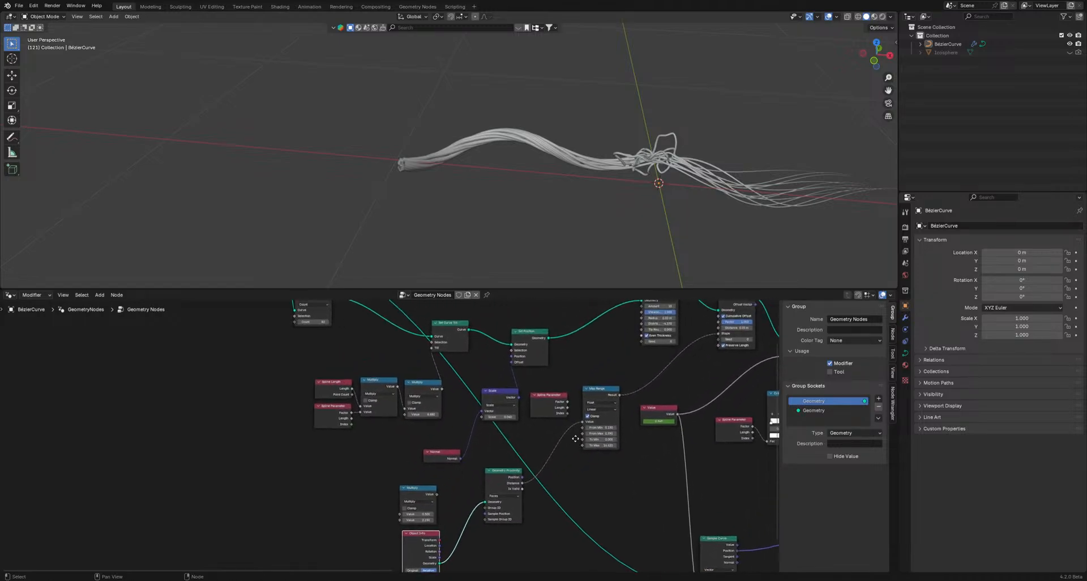
middle_drag(592, 363, 559, 403)
key(shift+a)
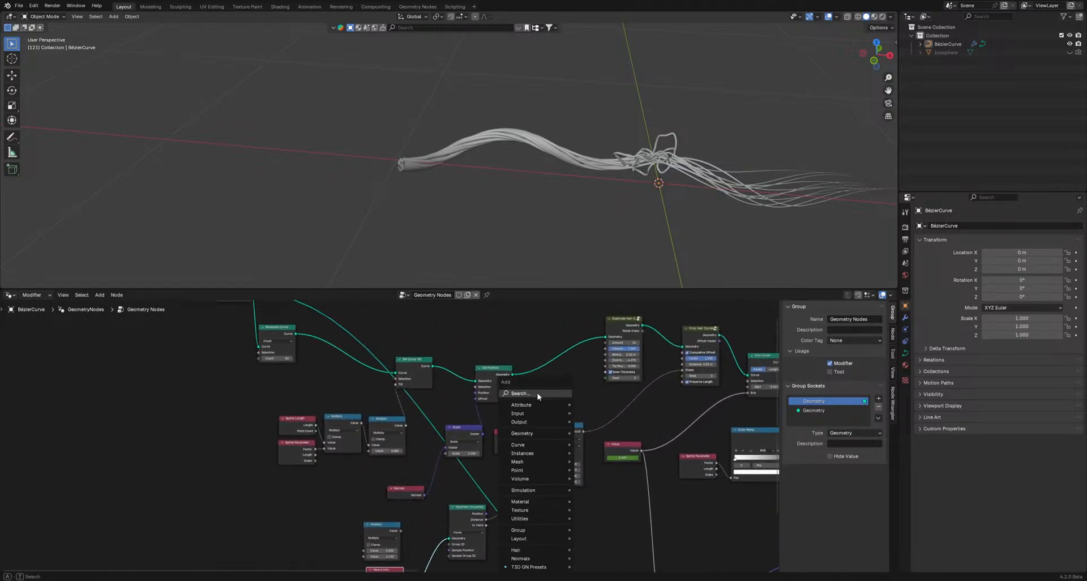
text(rea)
key(Return)
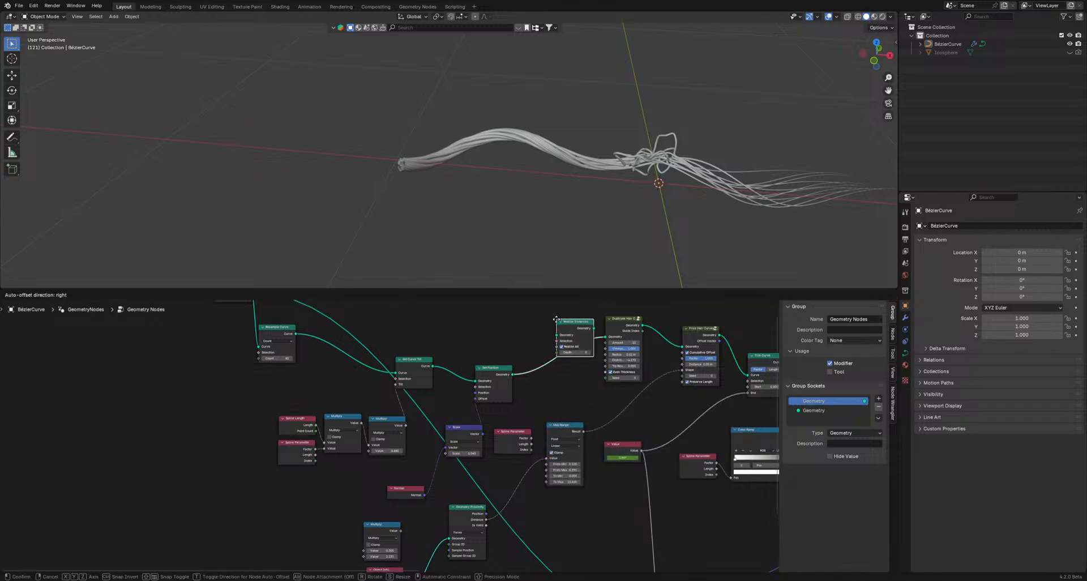
click(558, 334)
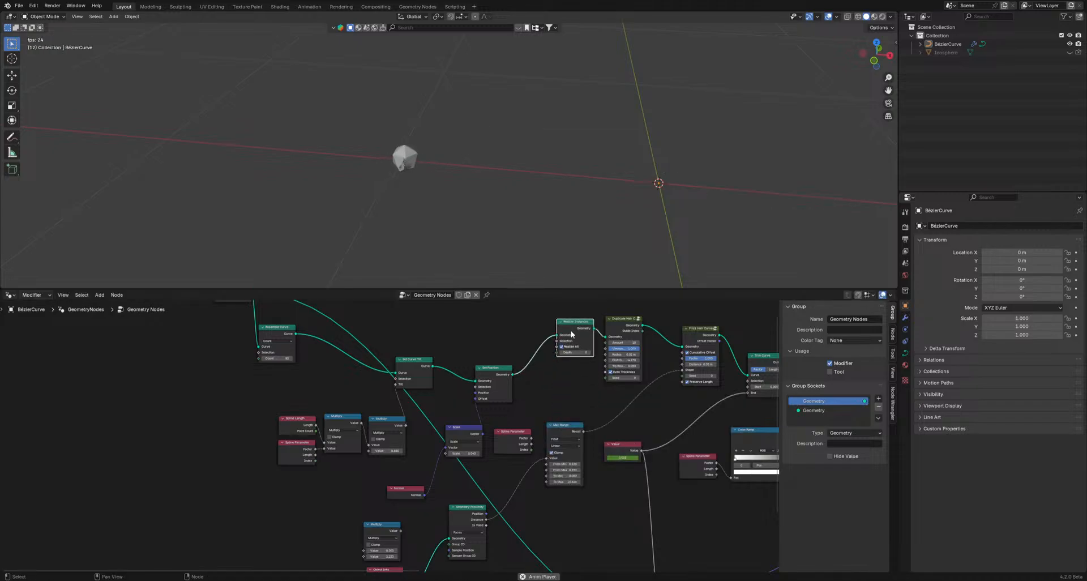
key(space)
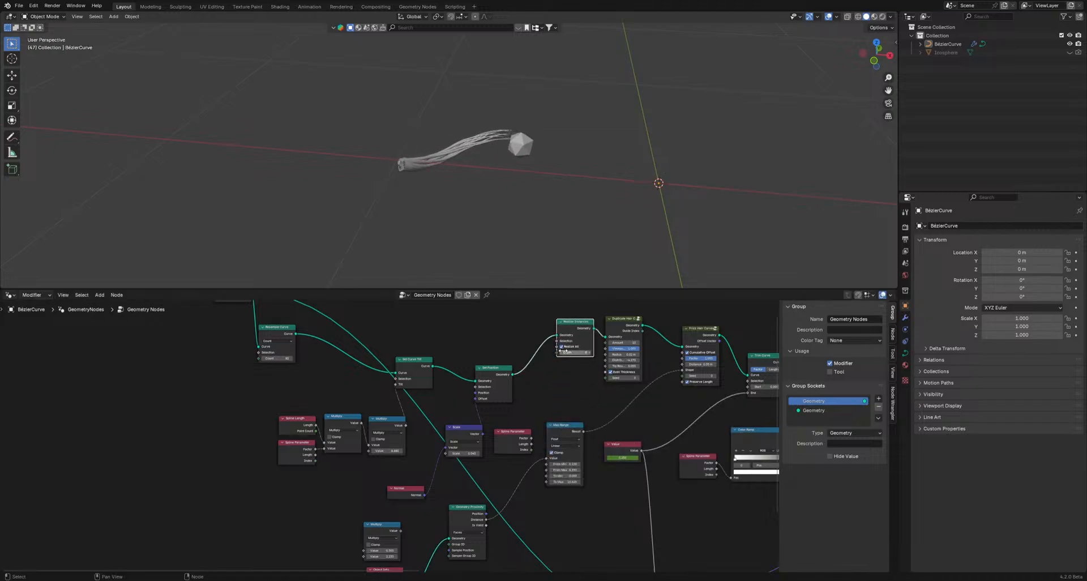
- Try Realize Instances after Frizz Hair Curves during playback, then detach it and park it away from the chain
alt+drag(578, 334, 728, 347)
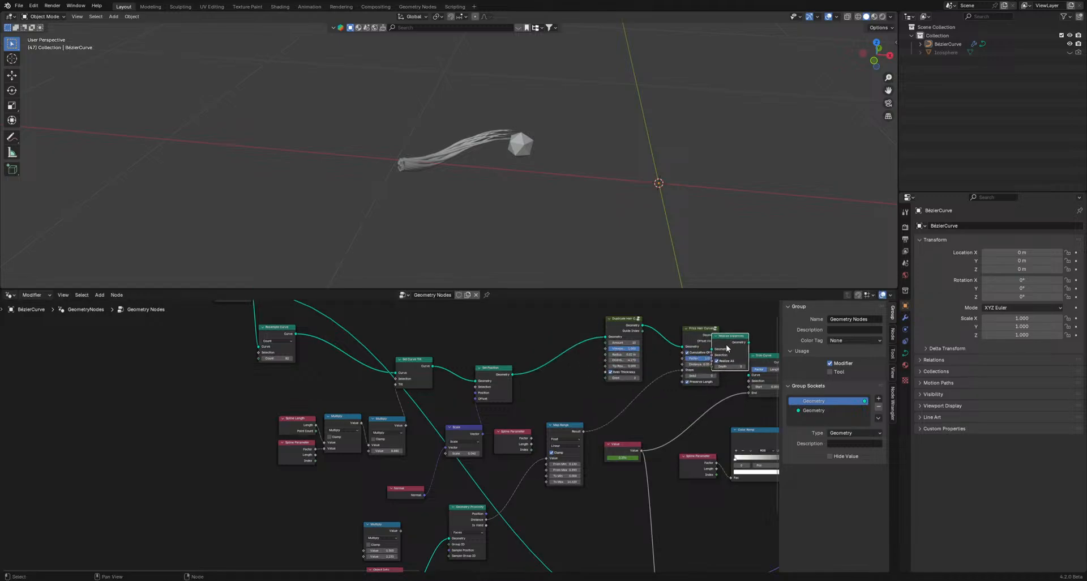
key(space)
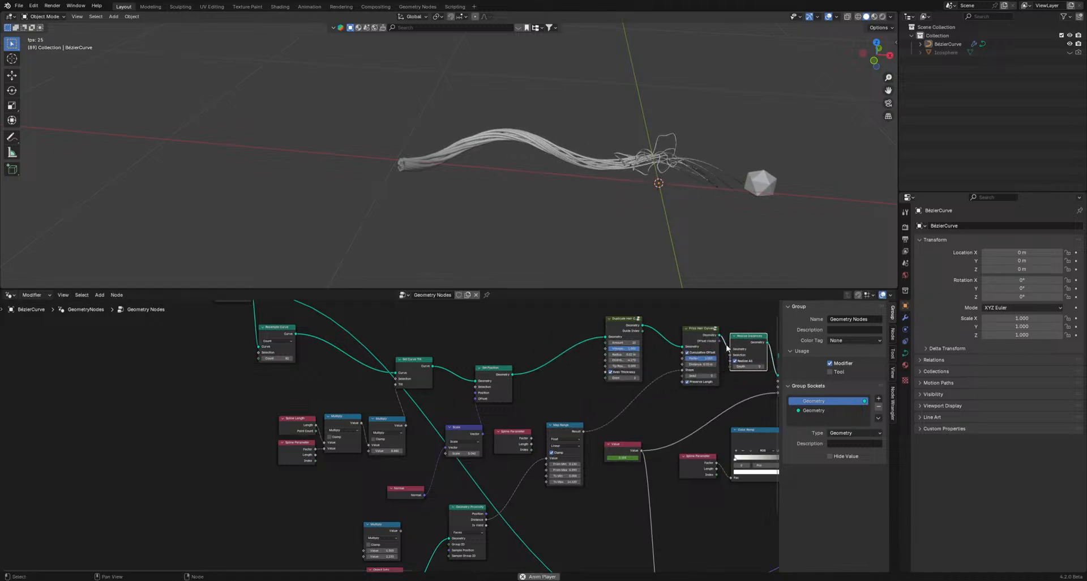
alt+drag(741, 342, 161, 371)
- Switch the Object Info feeding Geometry Proximity to Original and back to Relative, and play the animation
middle_drag(483, 502, 487, 422)
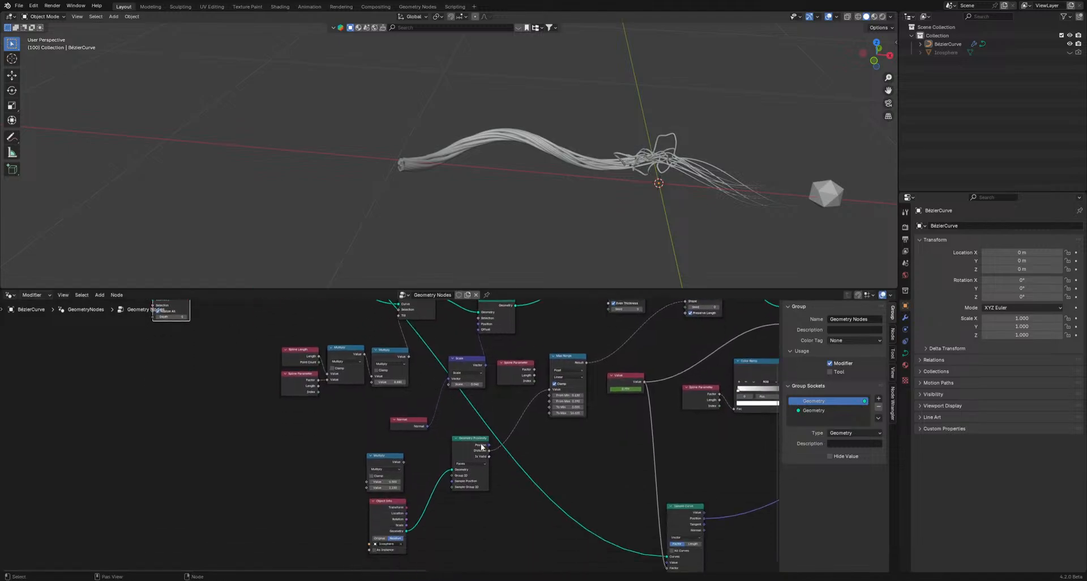
drag(482, 446, 466, 433)
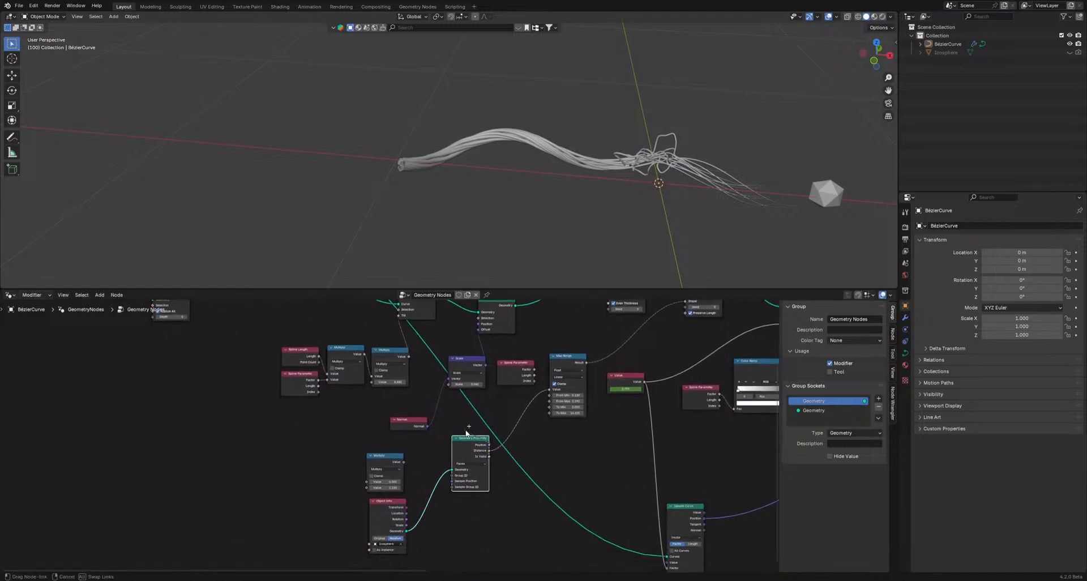
click(383, 538)
click(396, 538)
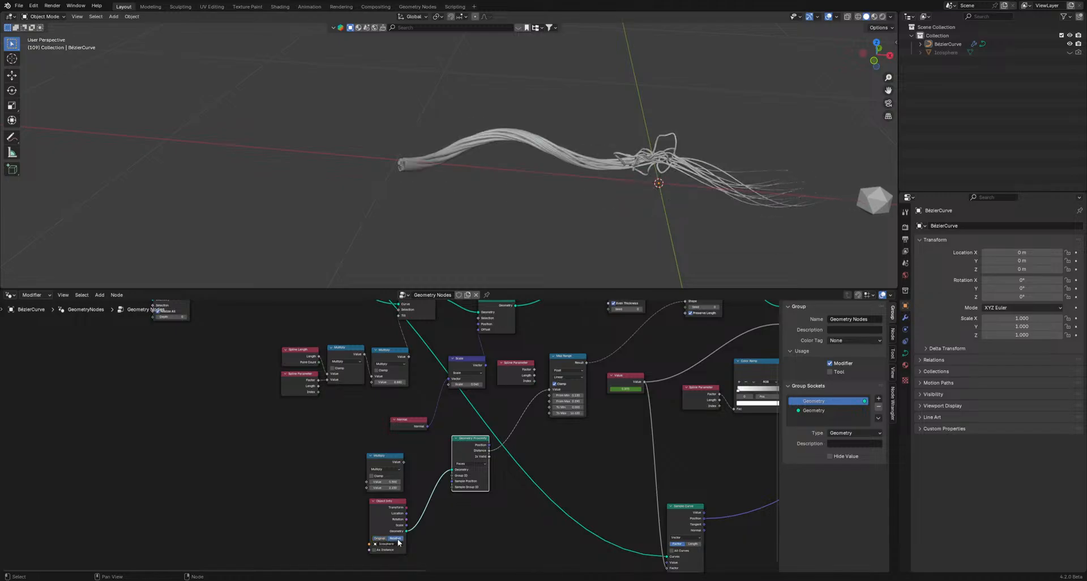
key(space)
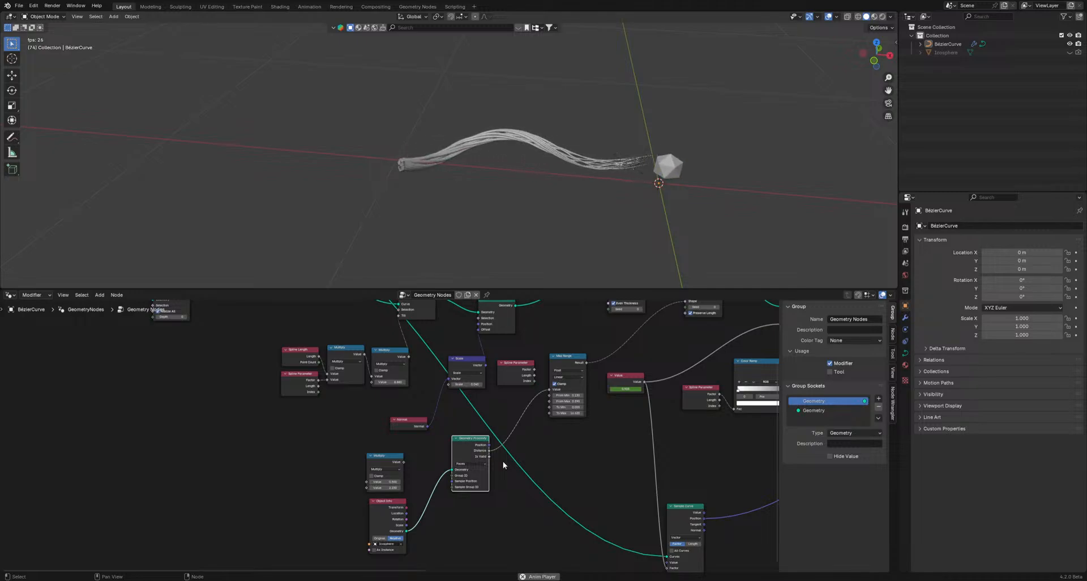
- Reposition the icosphere's Set Position node and the Sample Curve node closer to the icosphere's Object Info
middle_drag(503, 461, 183, 447)
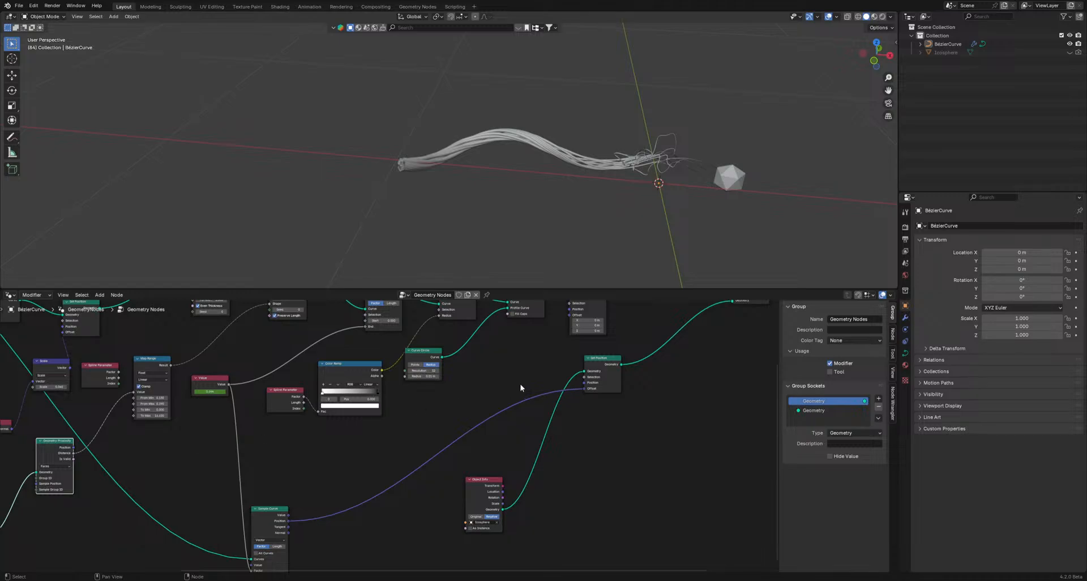
scroll(520, 384, down, 5)
middle_drag(595, 391, 551, 414)
scroll(551, 414, up, 5)
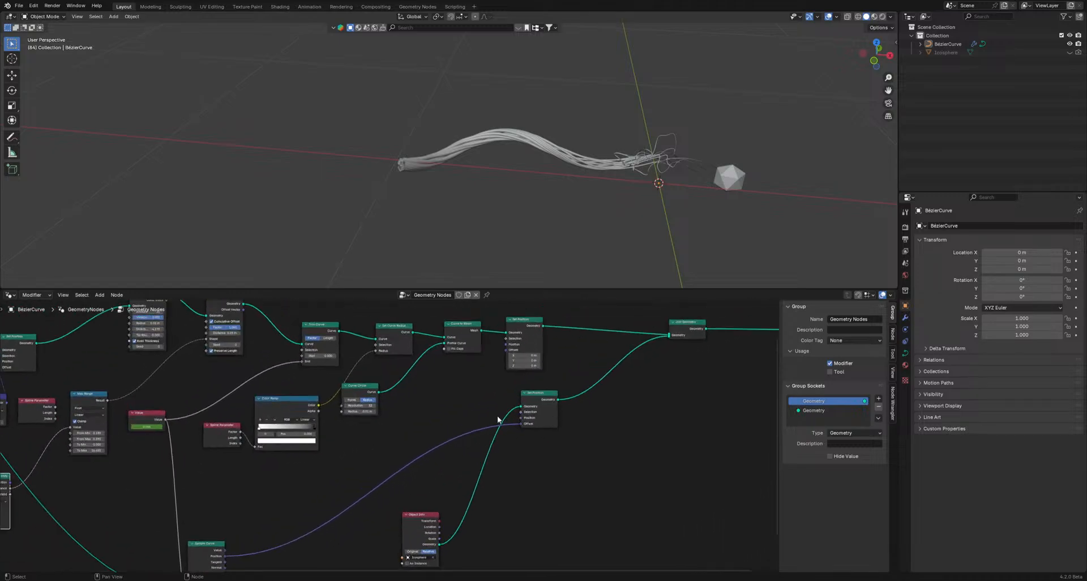
drag(543, 402, 515, 429)
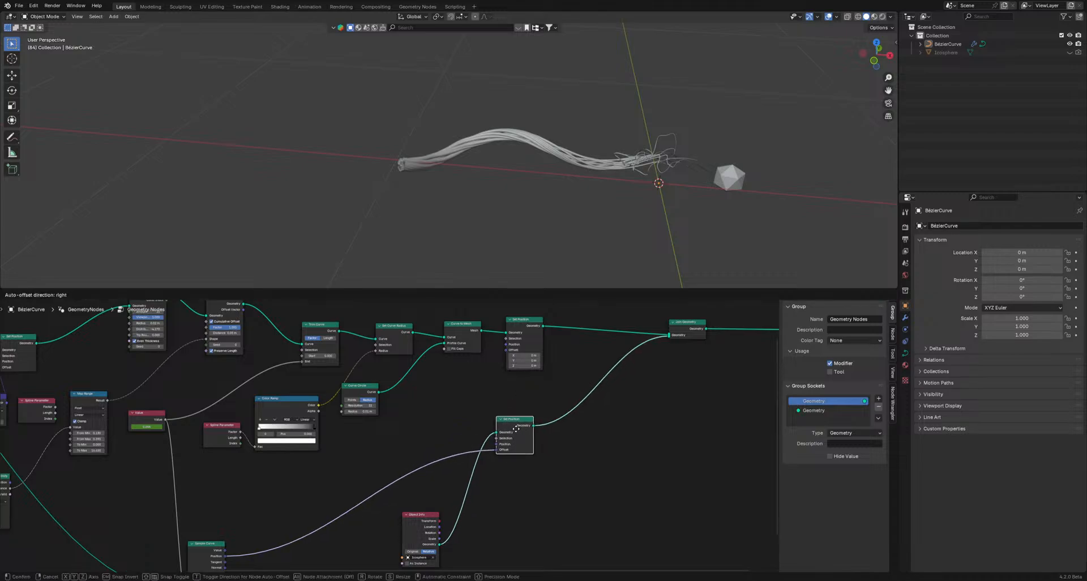
drag(212, 546, 335, 485)
scroll(334, 490, down, 7)
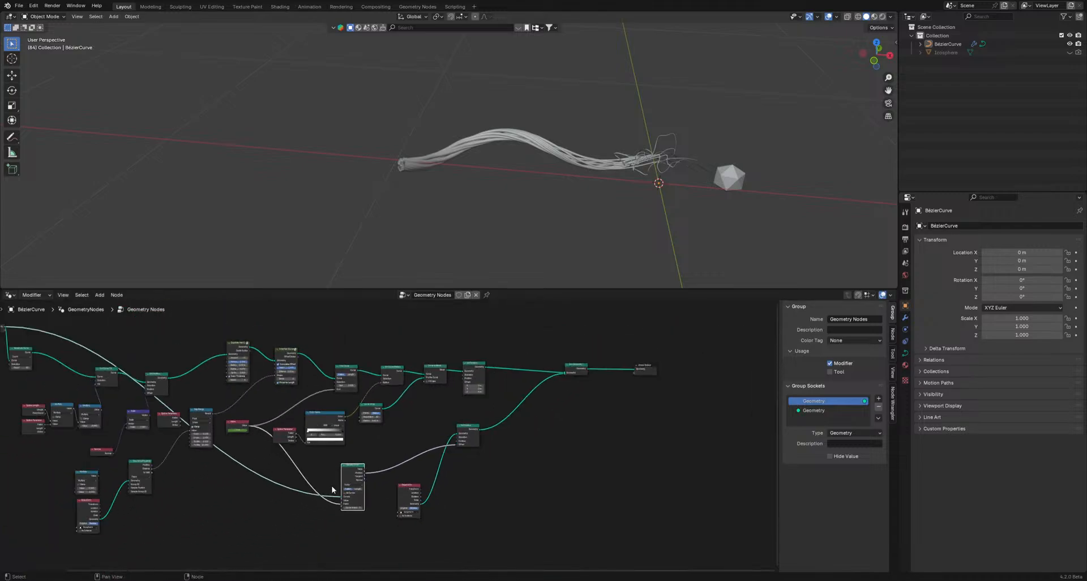
middle_drag(255, 484, 381, 492)
scroll(380, 492, up, 2)
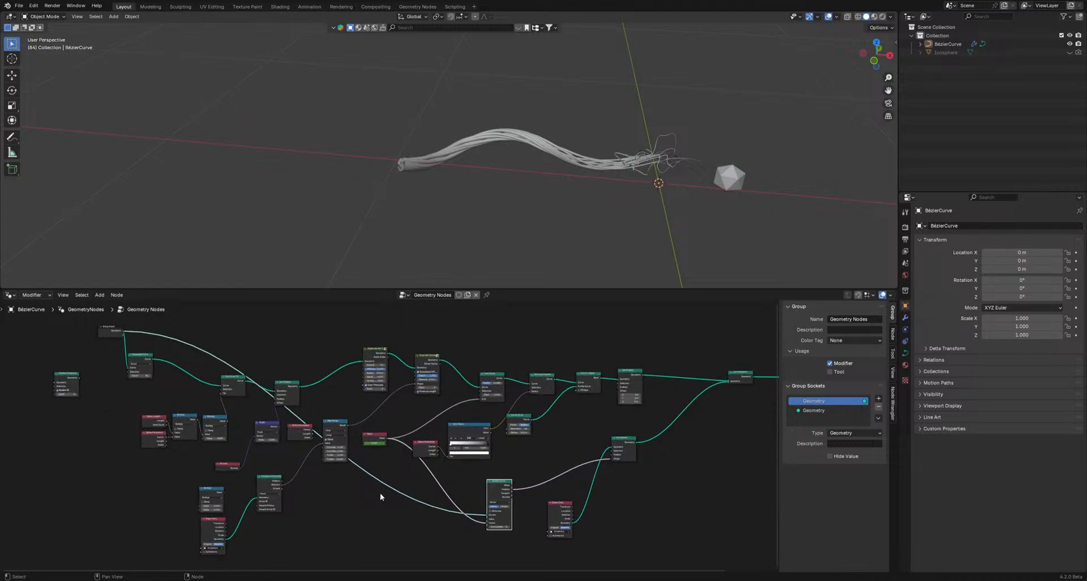
- Move Geometry Proximity behind the icosphere's Set Position and feed it that node's geometry
mouse_move(278, 482)
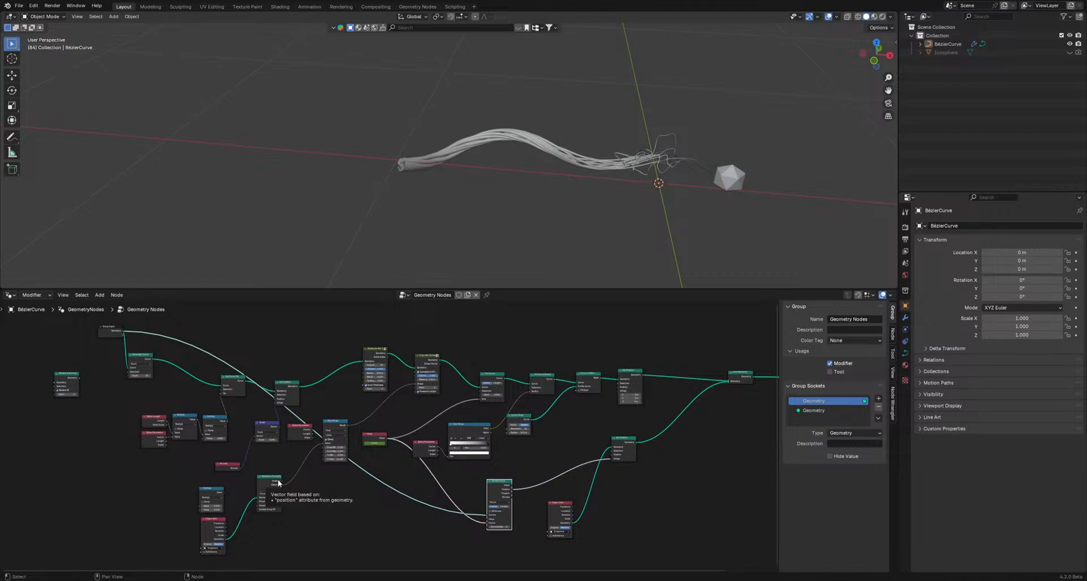
drag(278, 482, 690, 423)
middle_drag(689, 424, 486, 476)
scroll(630, 449, up, 2)
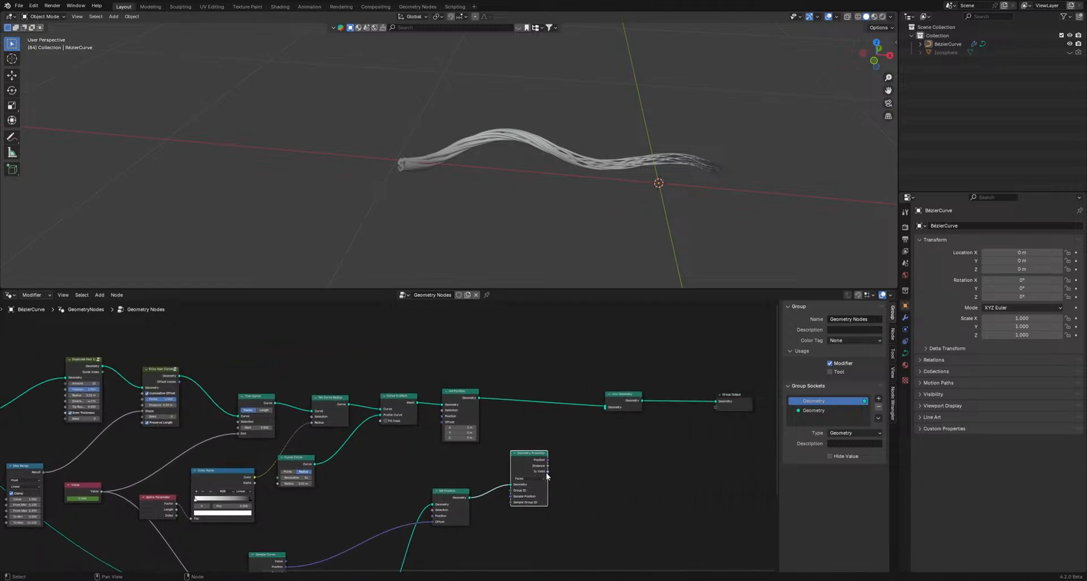
- Connect Geometry Proximity's Distance to Distance on Frizz Hair Curves and preview the animation
drag(547, 466, 142, 408)
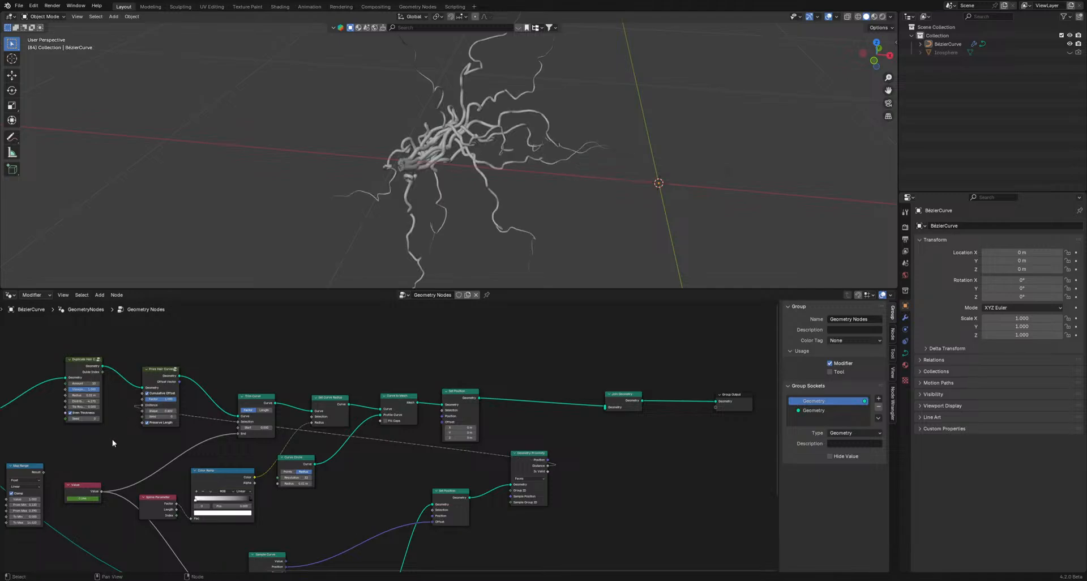
key(space)
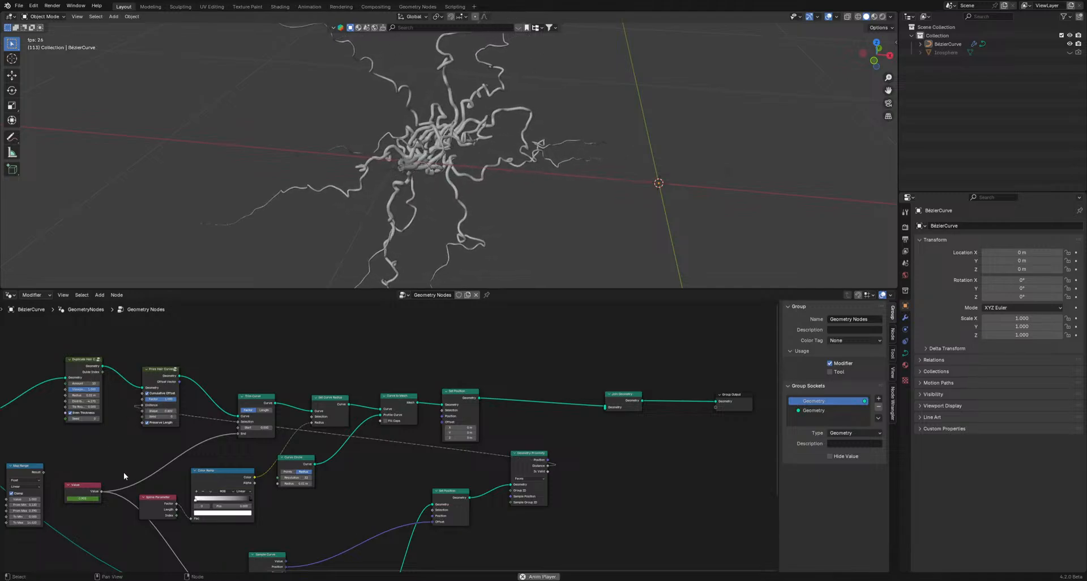
key(space)
middle_drag(257, 472, 305, 402)
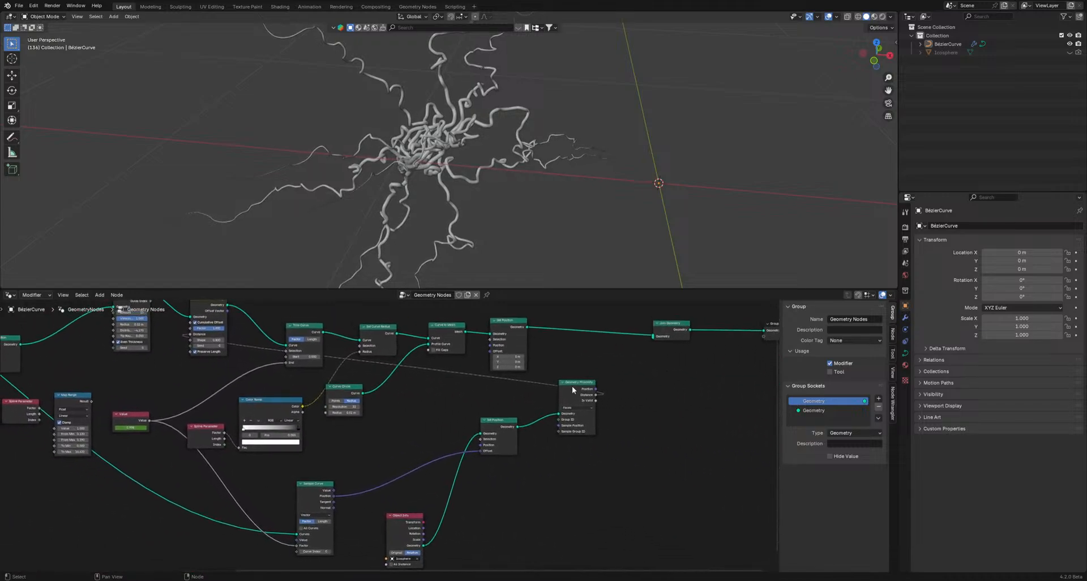
middle_drag(274, 438, 706, 440)
scroll(375, 433, up, 3)
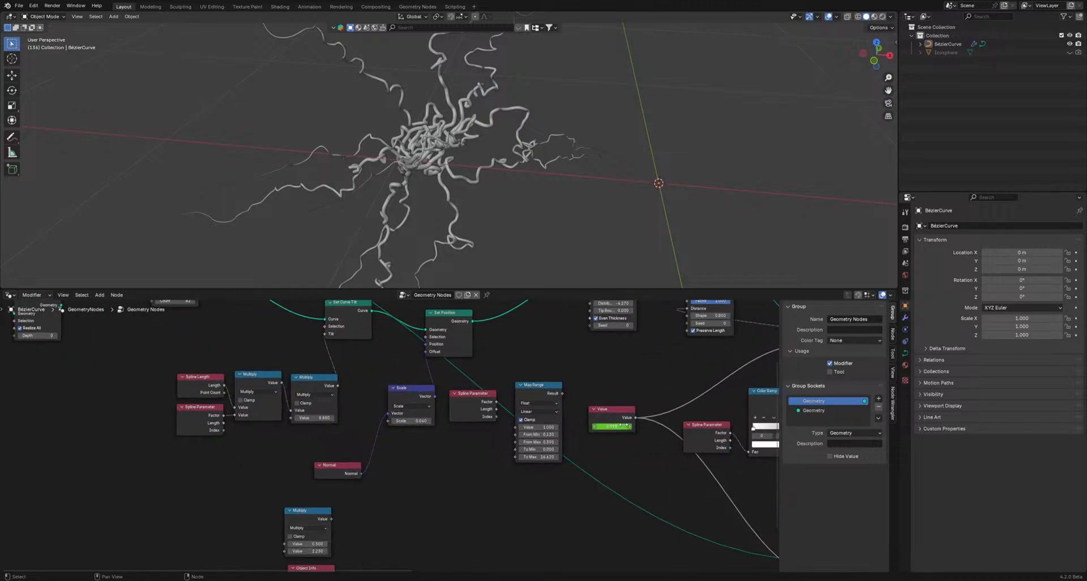
- Move the unused icosphere Object Info node beside the unused Multiply node
middle_drag(347, 489, 357, 399)
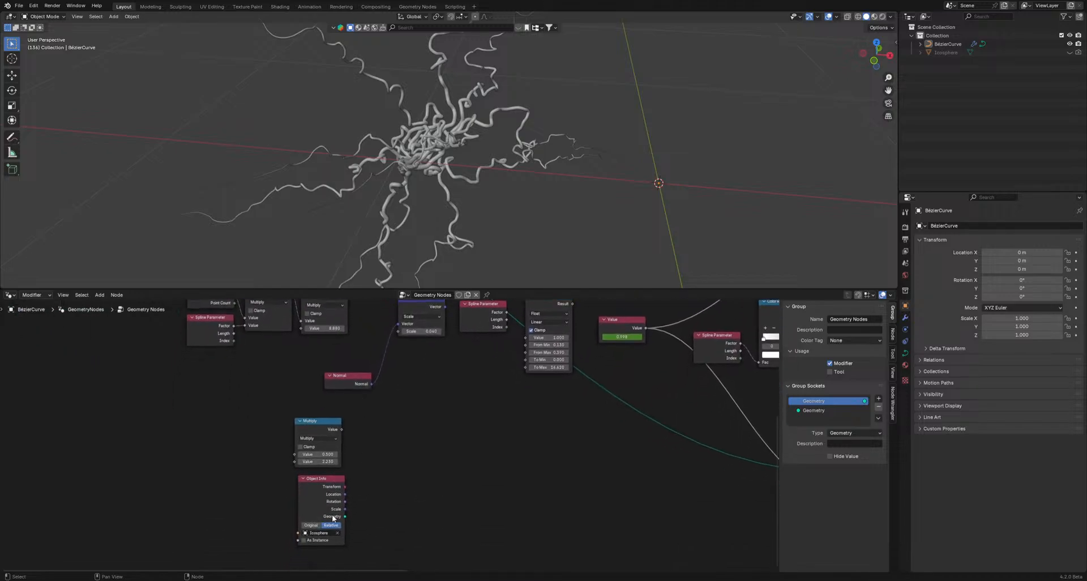
click(327, 507)
drag(327, 508, 442, 467)
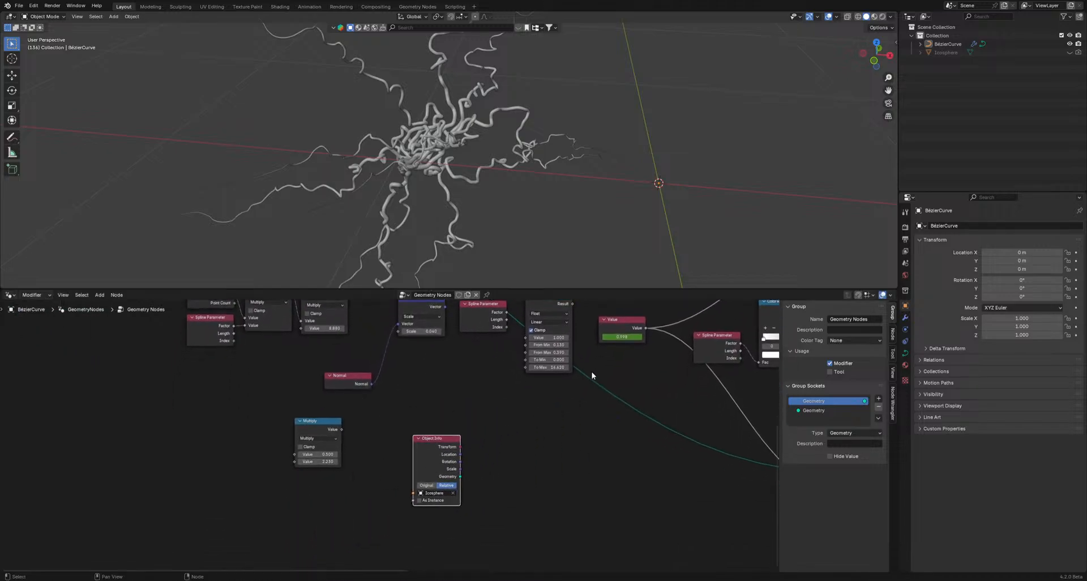
- Bring the icosphere's Sample Curve, Set Position and Geometry Proximity nodes closer to its connected Object Info node
middle_drag(592, 368, 478, 474)
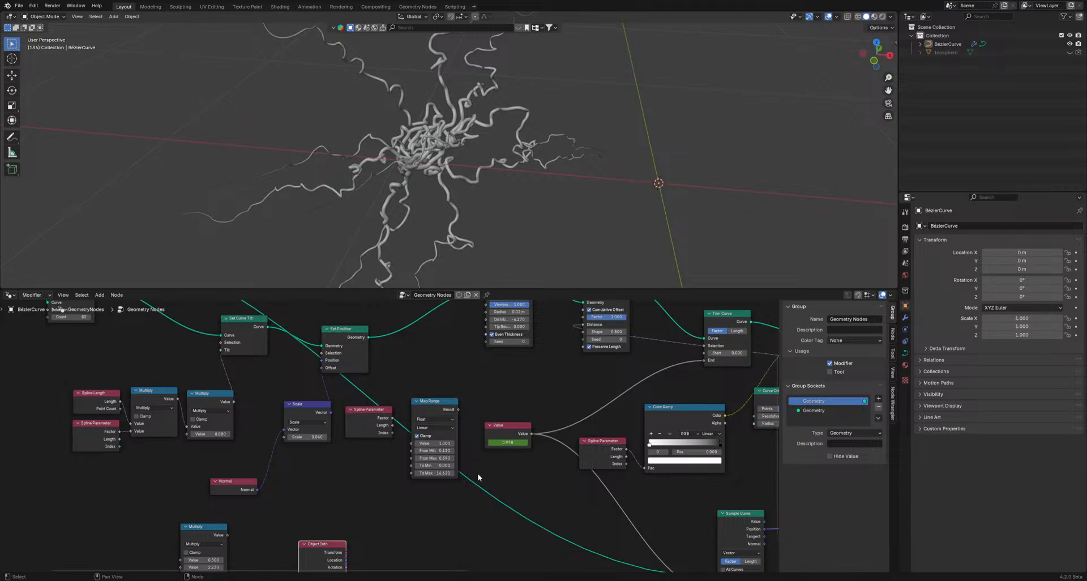
scroll(478, 474, down, 3)
middle_drag(658, 492, 317, 454)
scroll(320, 455, up, 1)
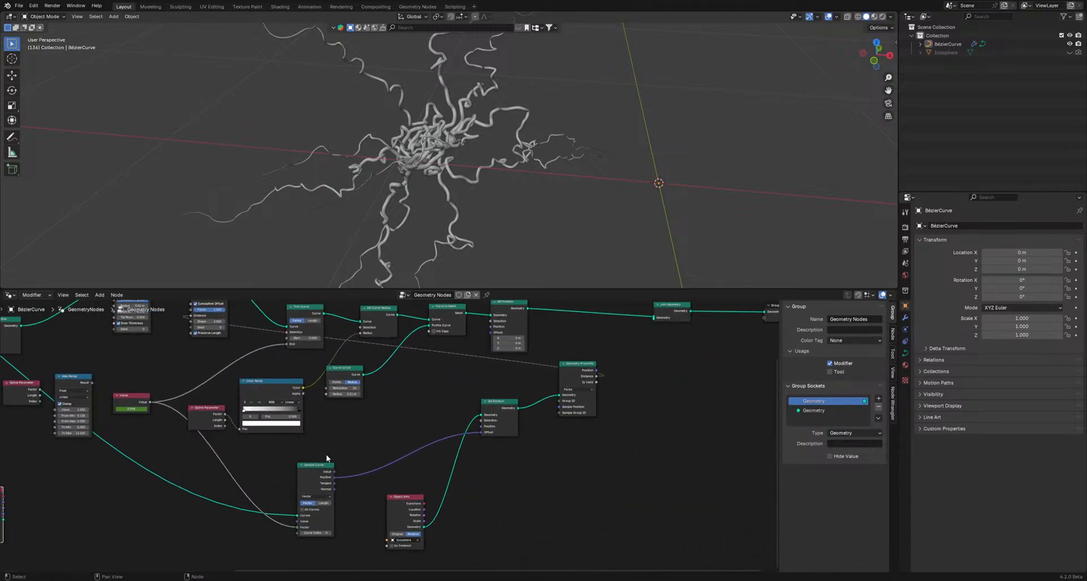
drag(315, 476, 339, 460)
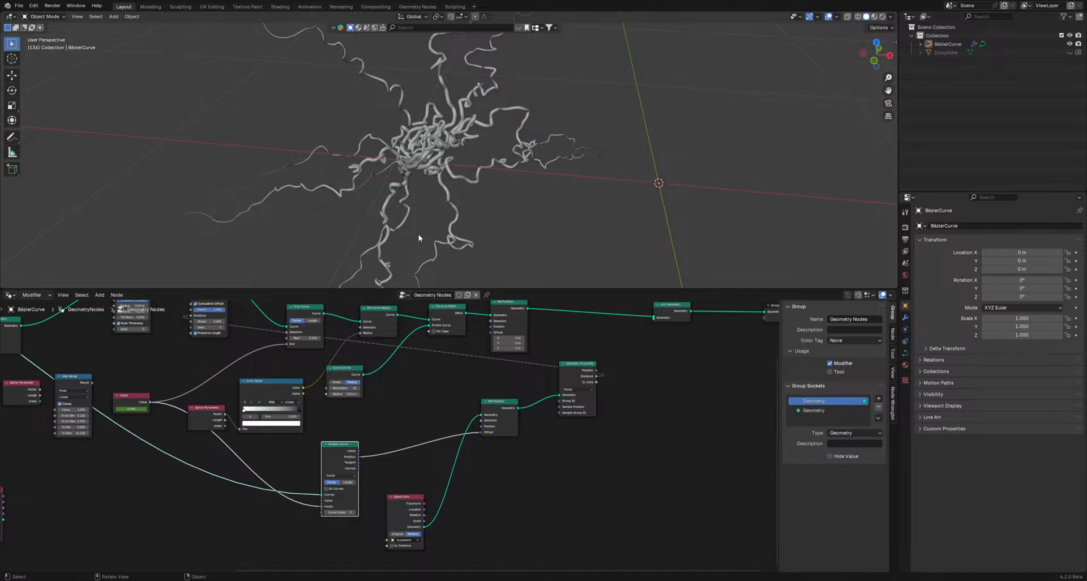
middle_drag(457, 410, 493, 449)
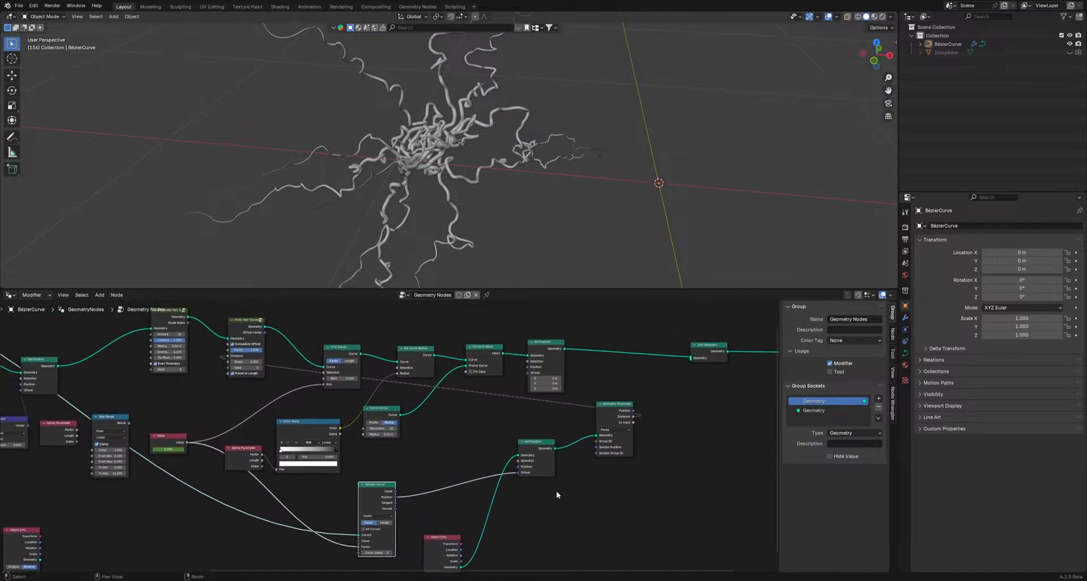
drag(611, 410, 502, 471)
drag(586, 439, 546, 449)
- Move the Sample Curve, Object Info, Set Position and Geometry Proximity group below the unused nodes, away from the main node chain
middle_drag(328, 401, 610, 422)
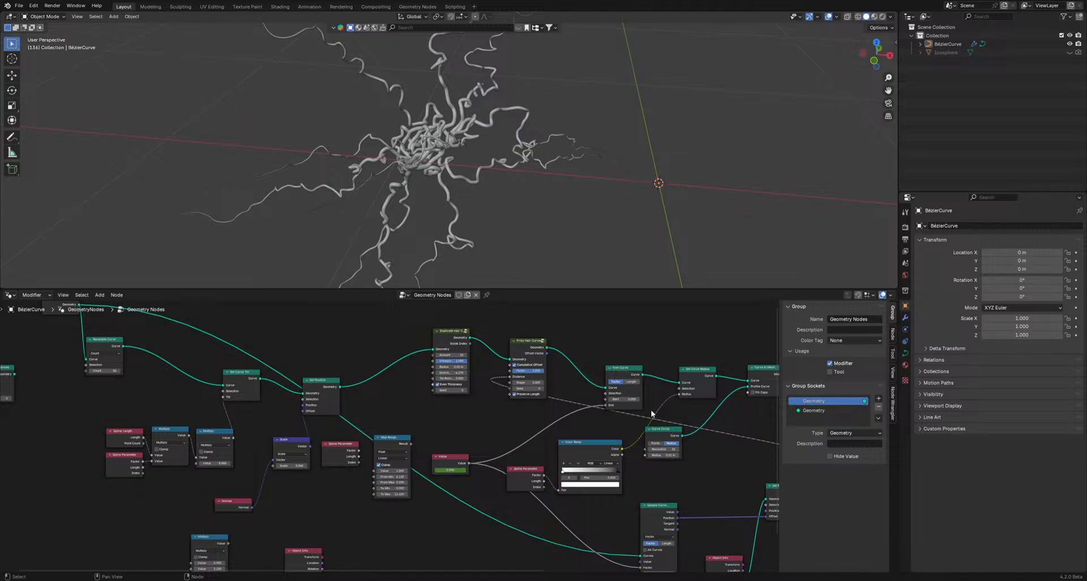
middle_drag(653, 414, 435, 401)
drag(620, 454, 624, 484)
scroll(621, 484, down, 4)
middle_drag(669, 484, 645, 376)
drag(672, 477, 87, 540)
middle_drag(227, 433, 393, 449)
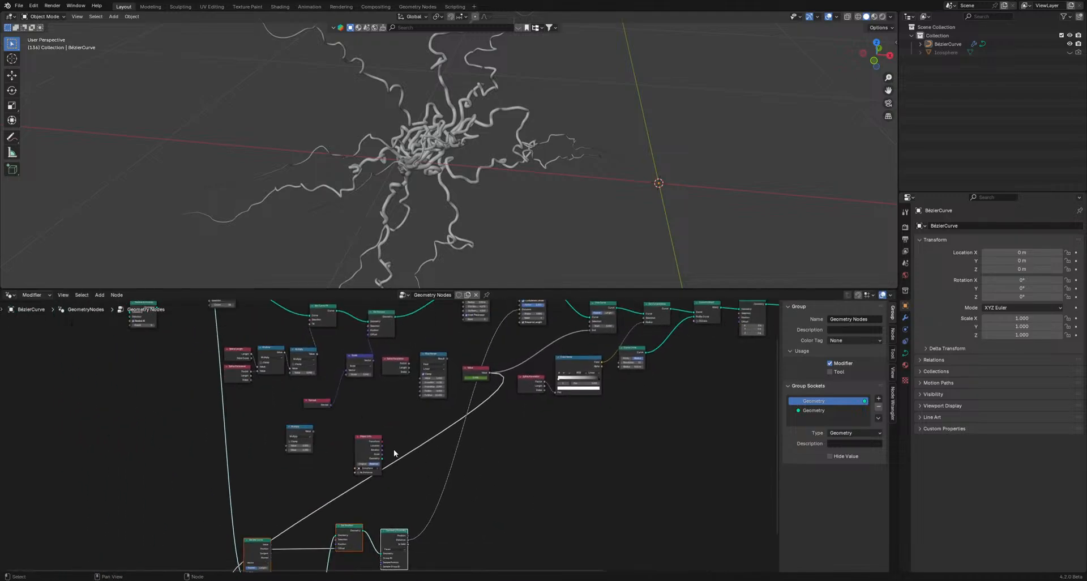
- Place Map Range between Geometry Proximity and Frizz Hair Curves, linking Distance to Value and Result to the frizz Distance
drag(431, 356, 525, 471)
scroll(522, 405, up, 1)
middle_drag(523, 405, 603, 437)
drag(553, 397, 493, 356)
middle_drag(615, 512, 540, 543)
drag(540, 543, 489, 426)
scroll(491, 429, up, 5)
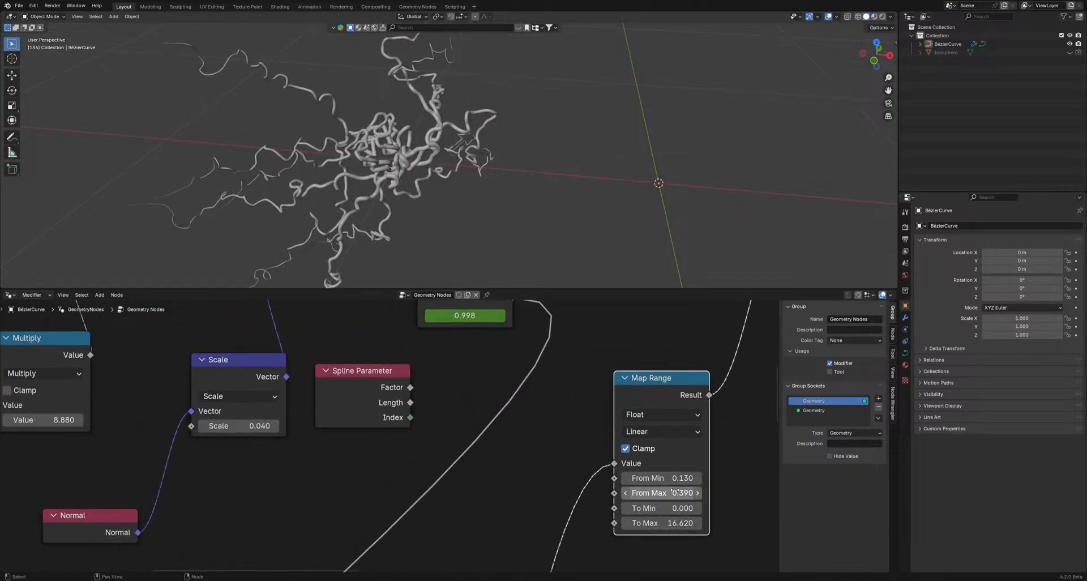
- Set Map Range's From Min to 0.490, From Max to 0.130 and To Max to -0.150, and preview the animation
drag(663, 523, 571, 523)
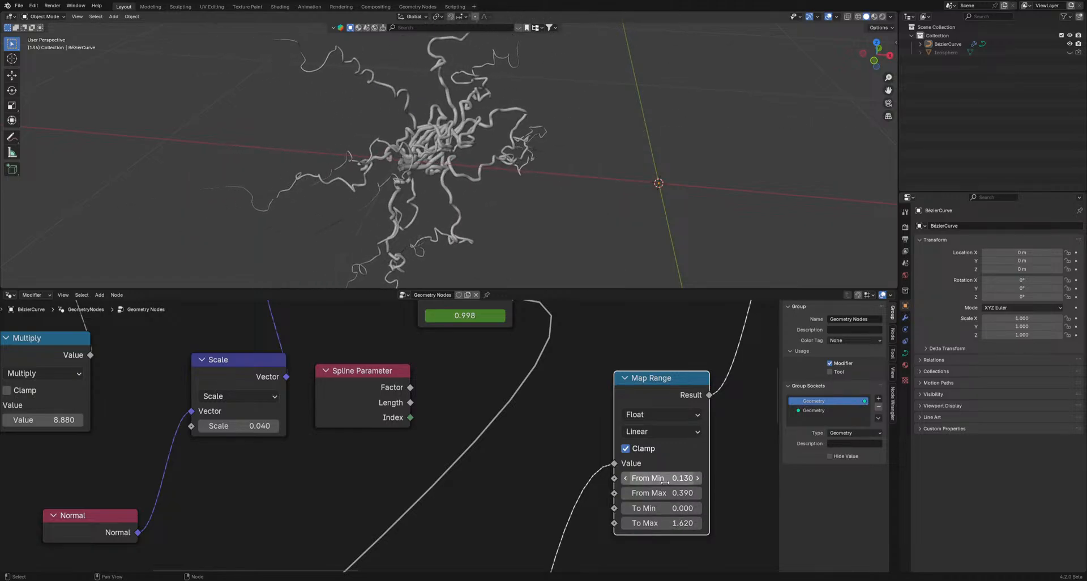
mouse_move(662, 477)
mouse_down()
mouse_move(620, 478)
mouse_move(719, 478)
mouse_move(629, 493)
mouse_up()
drag(662, 523, 633, 523)
scroll(617, 169, down, 3)
shift+middle_drag(617, 169, 546, 162)
scroll(545, 160, up, 3)
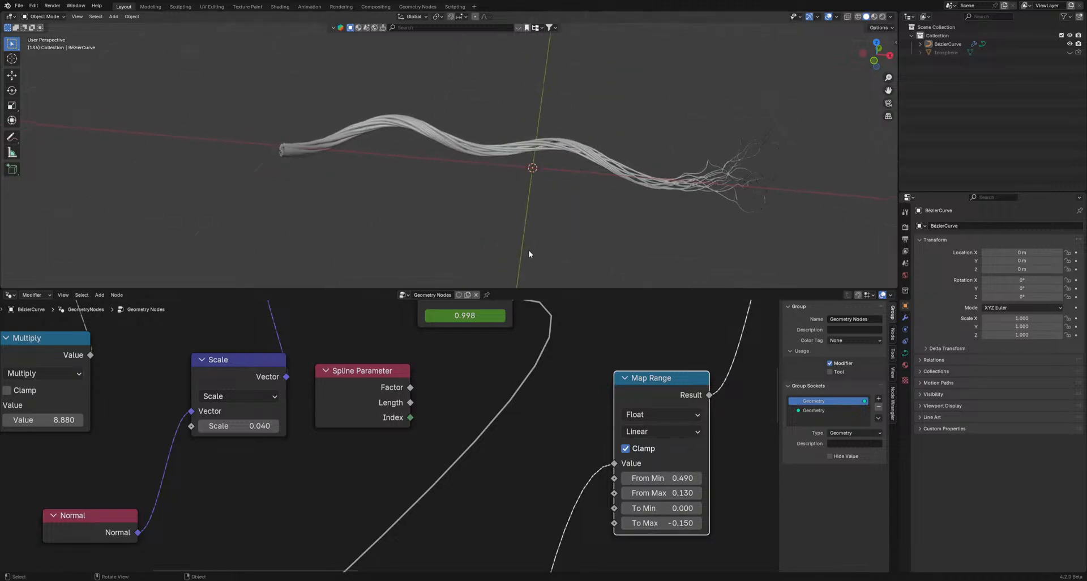
key(space)
key(space)
scroll(673, 465, down, 5)
scroll(634, 492, up, 2)
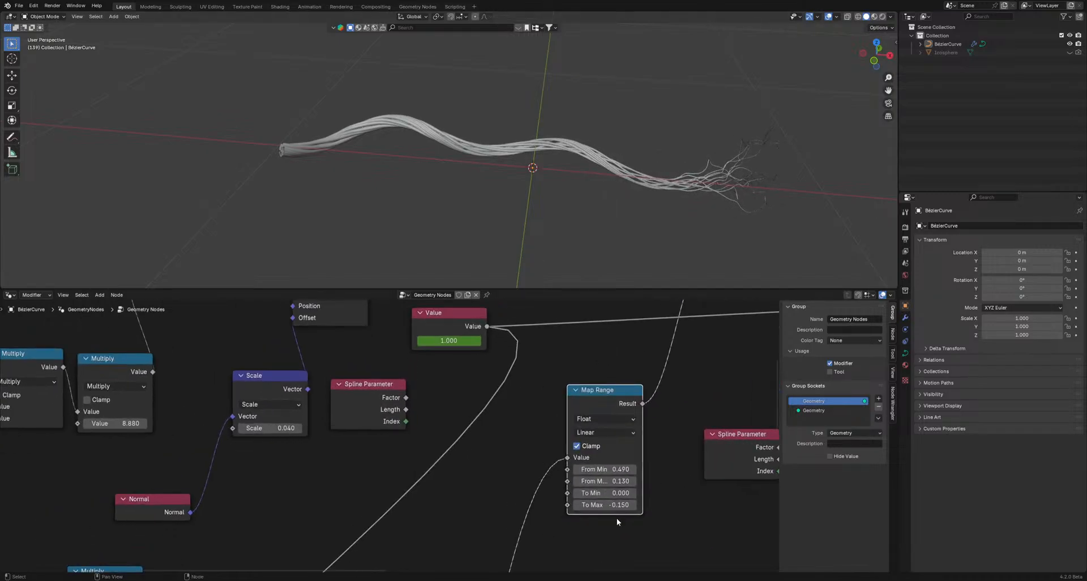
- Set Map Range's To Max to -0.170 and From Min to 0.250, and play the animation
shift+drag(580, 506, 611, 504)
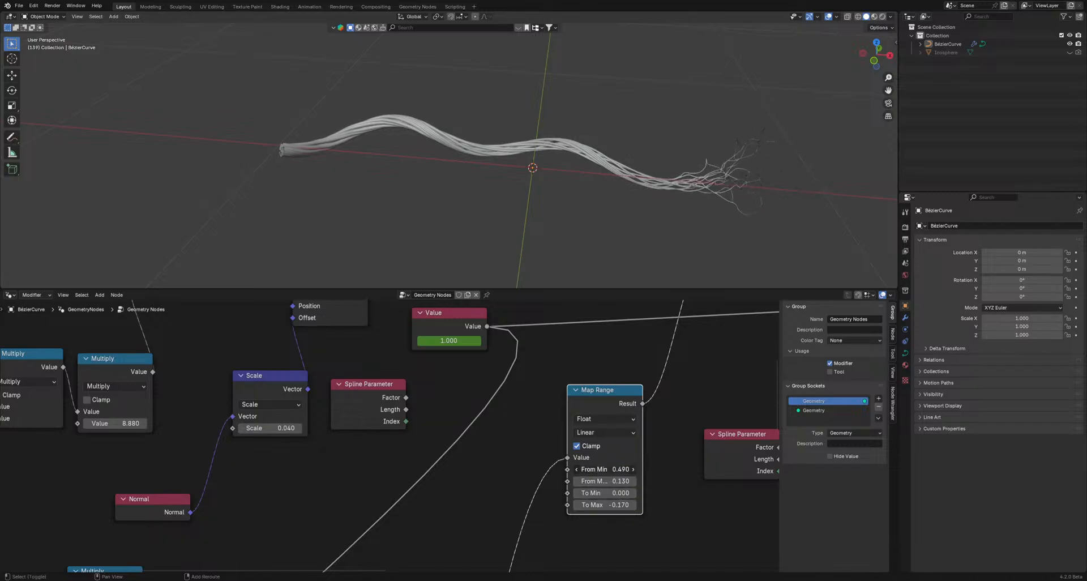
shift+drag(622, 469, 611, 469)
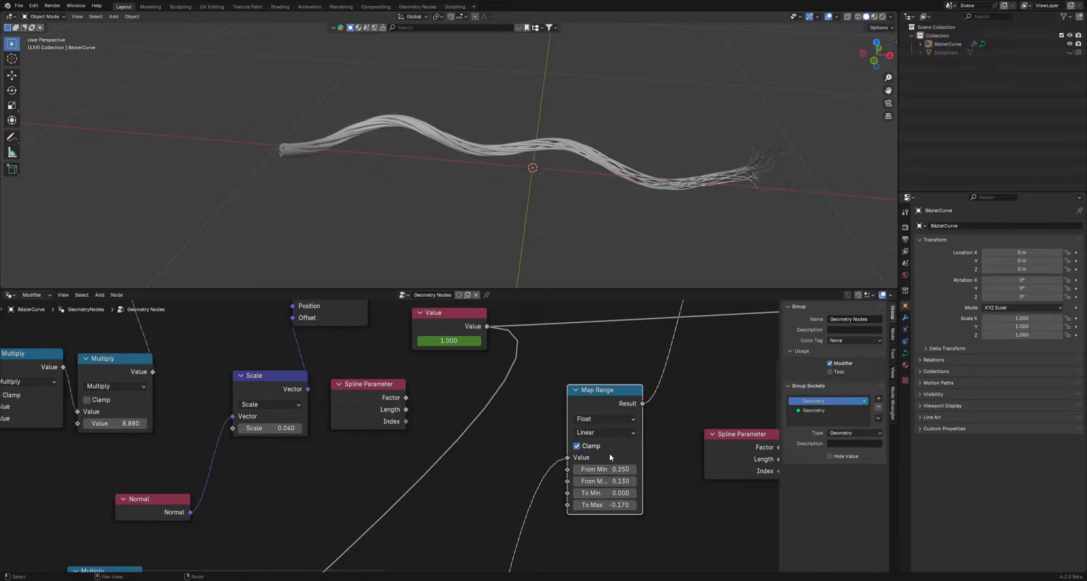
key(space)
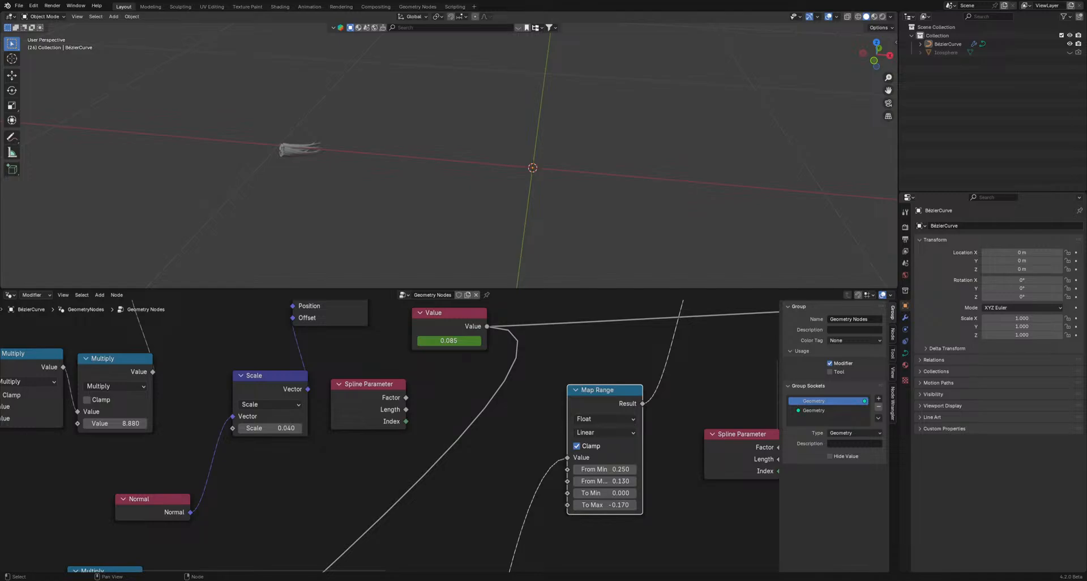
- Arrange Resample Curve, Set Curve Tilt and Set Position closer together ahead of Duplicate Hair Curves
scroll(408, 370, down, 6)
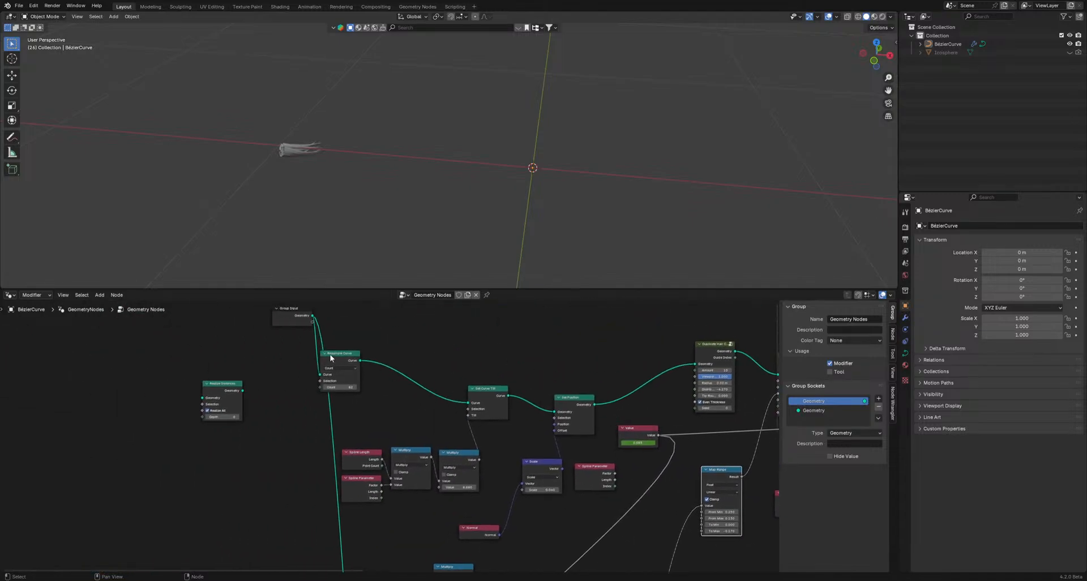
middle_drag(613, 380, 423, 384)
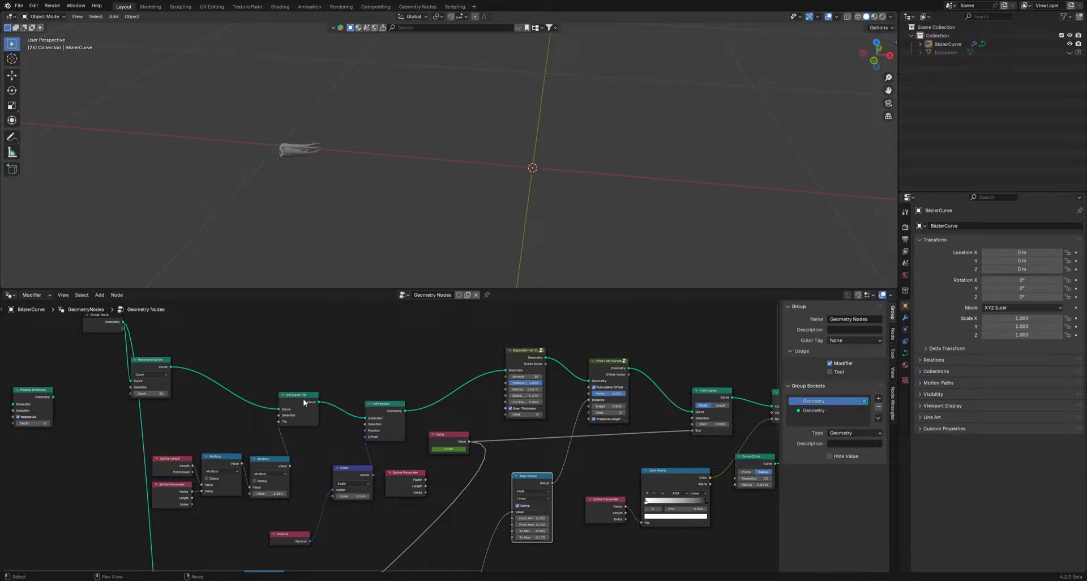
drag(304, 399, 401, 389)
drag(140, 363, 212, 369)
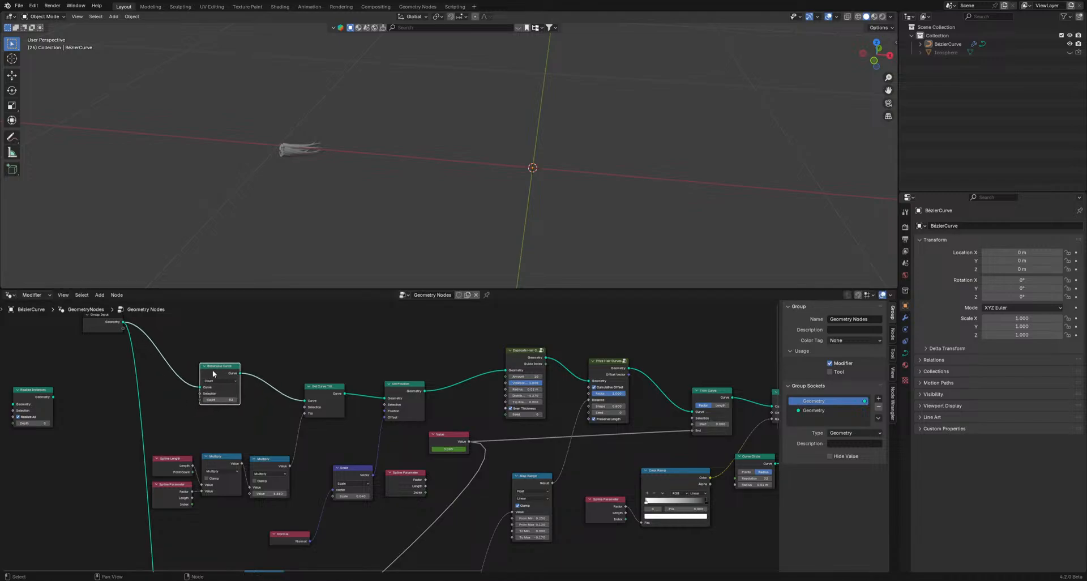
middle_drag(212, 369, 236, 393)
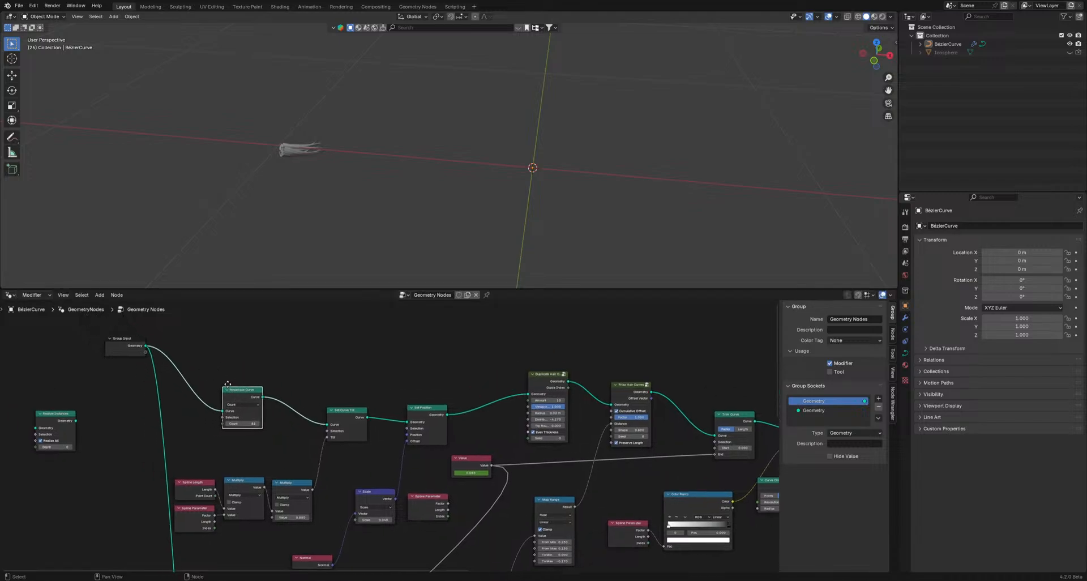
- Move the Normal node directly beneath the Scale node that it feeds
scroll(341, 418, up, 2)
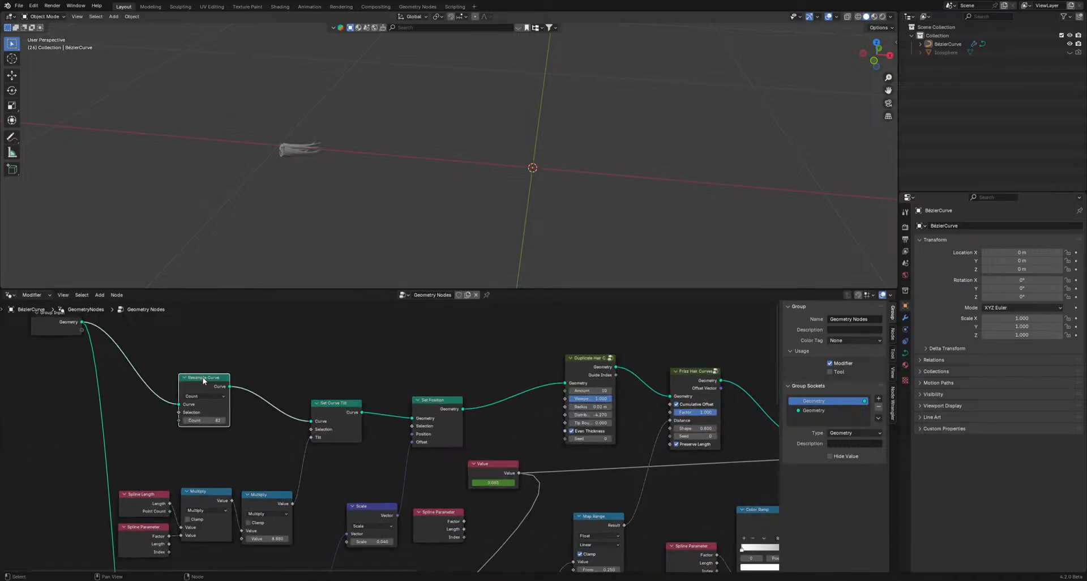
scroll(430, 397, right, 3)
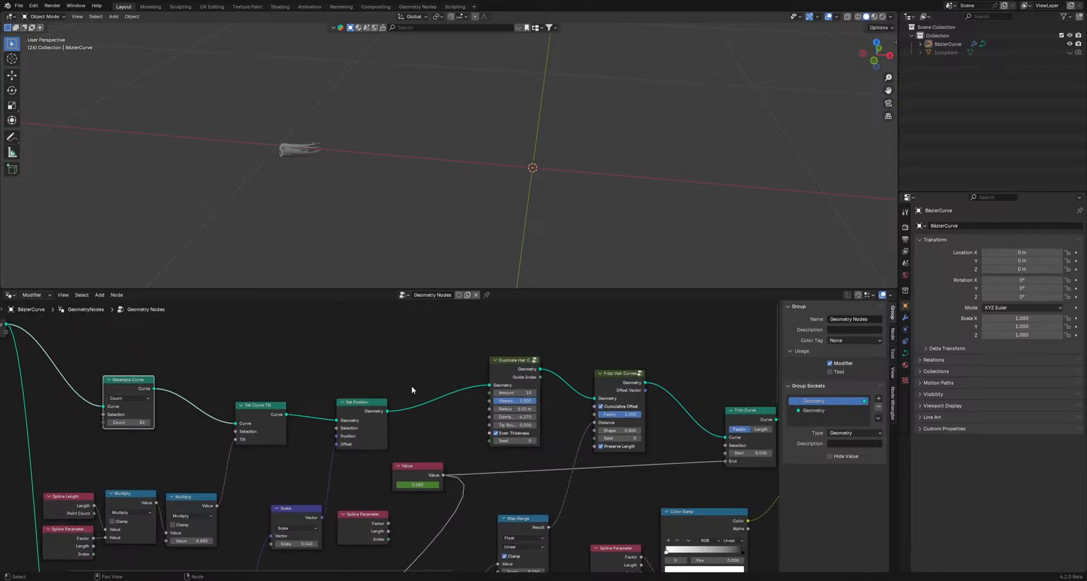
scroll(618, 350, right, 4)
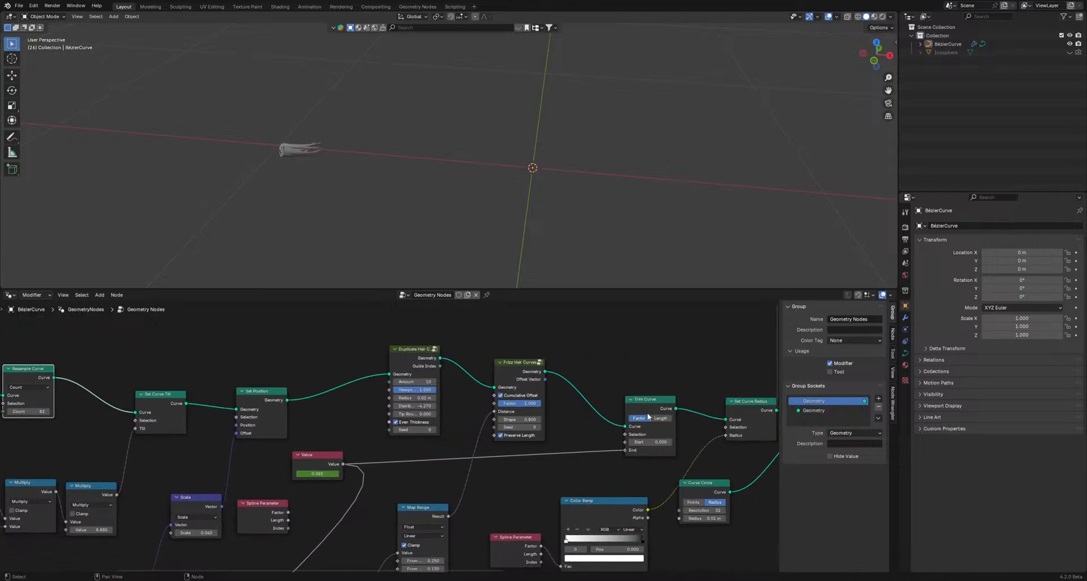
middle_drag(334, 415, 599, 344)
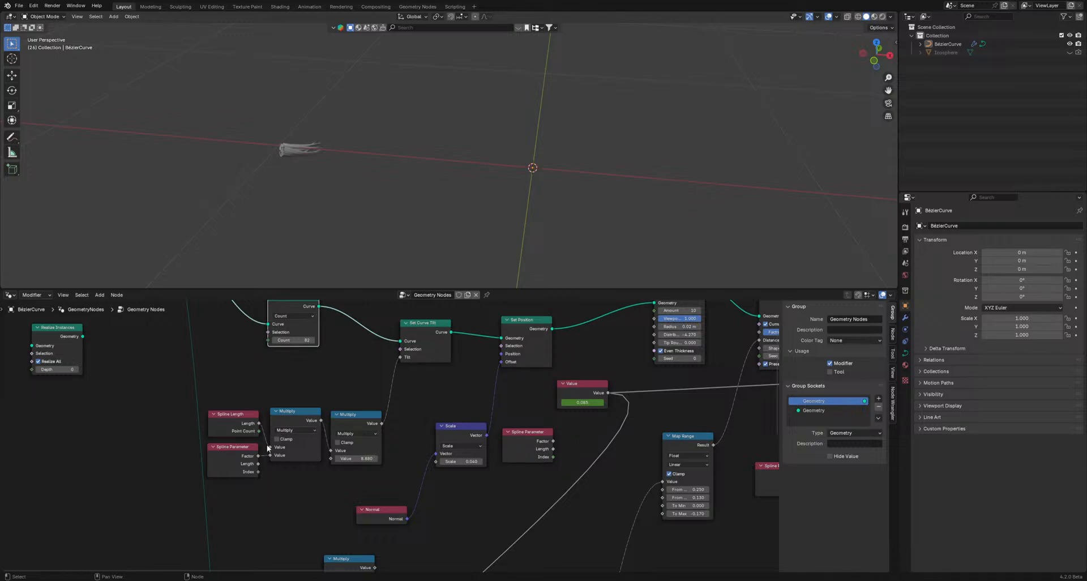
drag(231, 384, 254, 477)
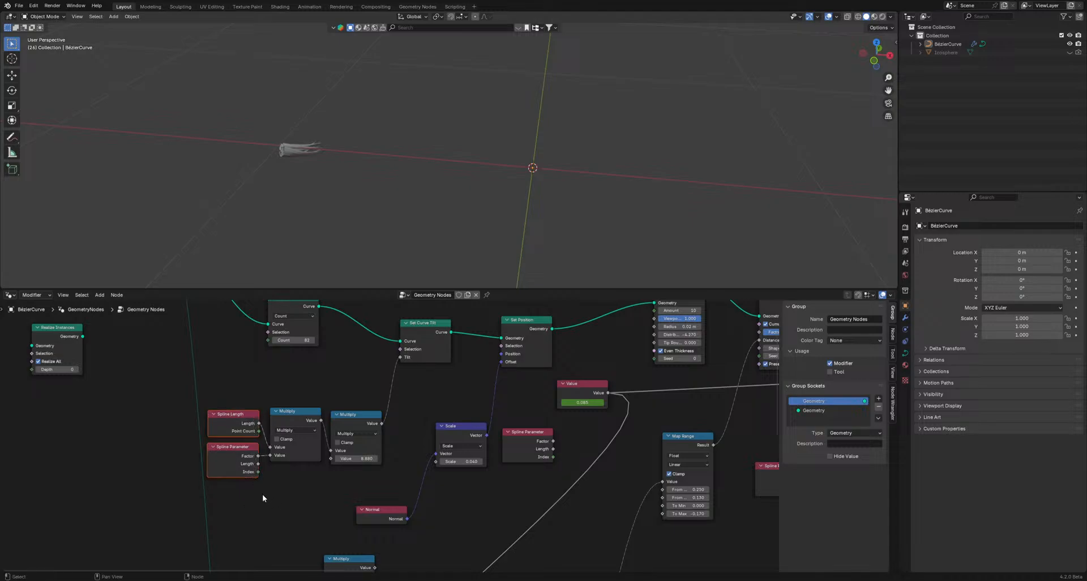
click(270, 495)
drag(385, 512, 454, 505)
- Review the Spline Length, Spline Parameter and Multiply nodes driving the curve tilt, along with the main node chain
key(b)
drag(296, 411, 361, 444)
click(339, 375)
click(471, 430)
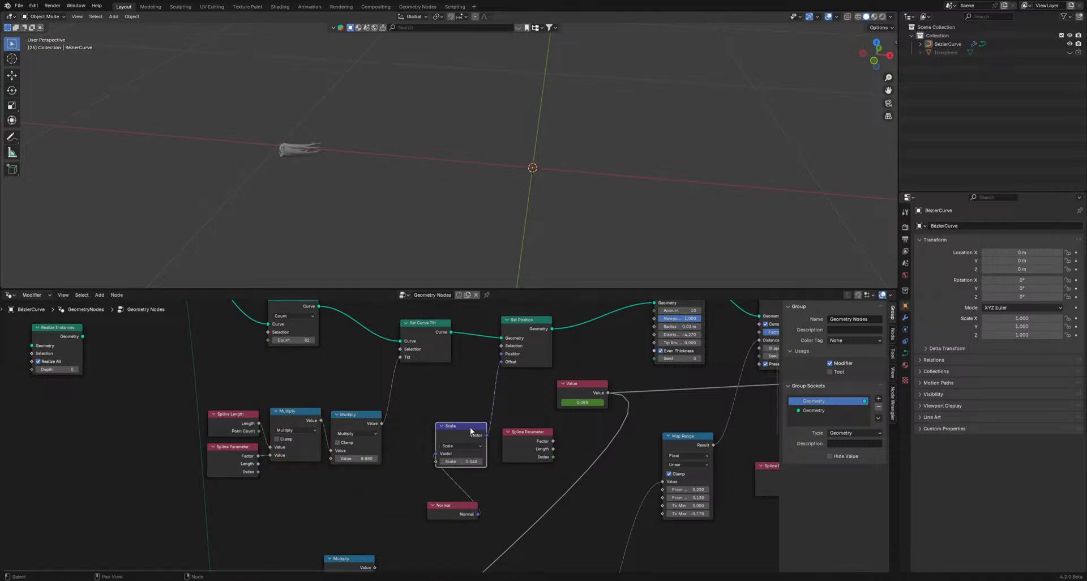
drag(299, 389, 493, 446)
click(306, 387)
drag(230, 425, 238, 402)
drag(239, 403, 230, 420)
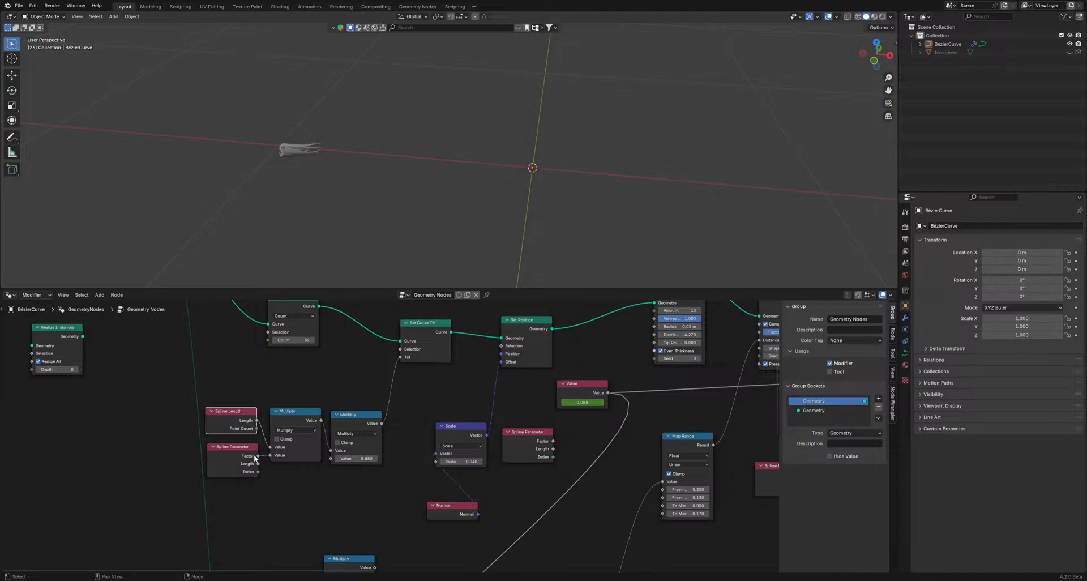
drag(266, 450, 270, 455)
drag(297, 397, 386, 474)
scroll(546, 491, down, 4)
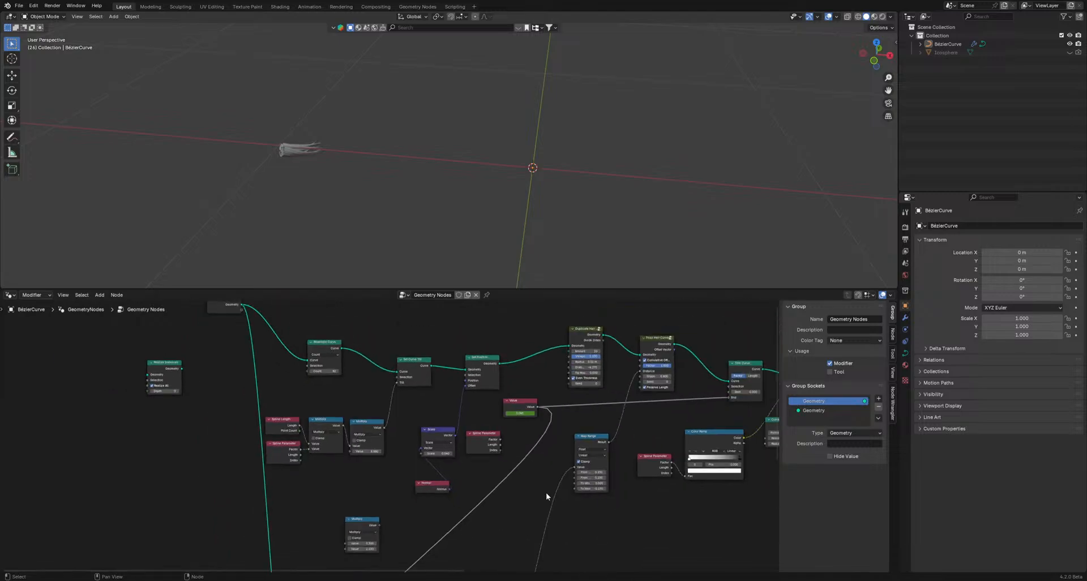
scroll(546, 491, up, 2)
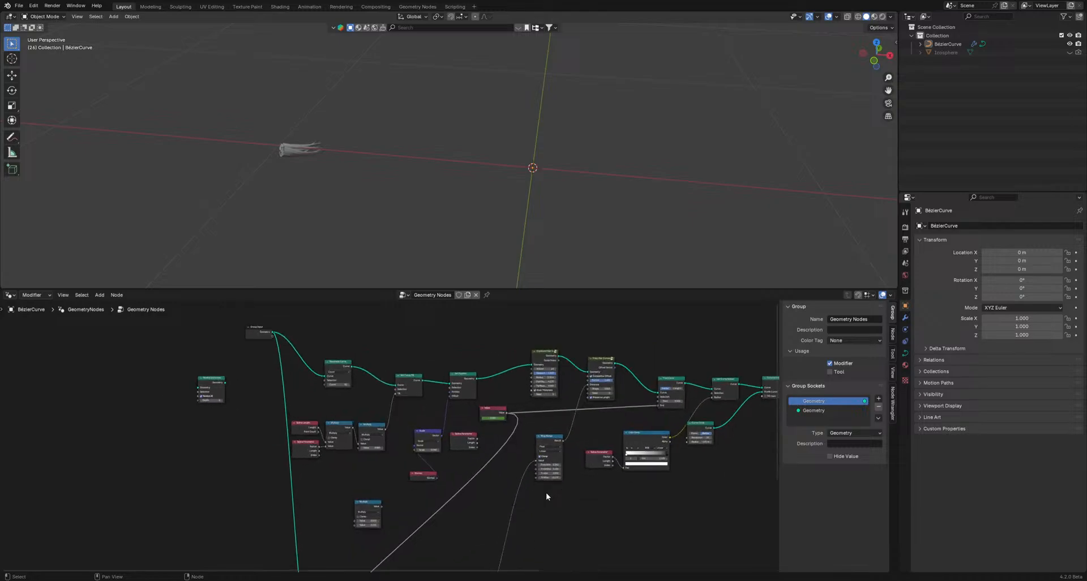
scroll(407, 512, up, 1)
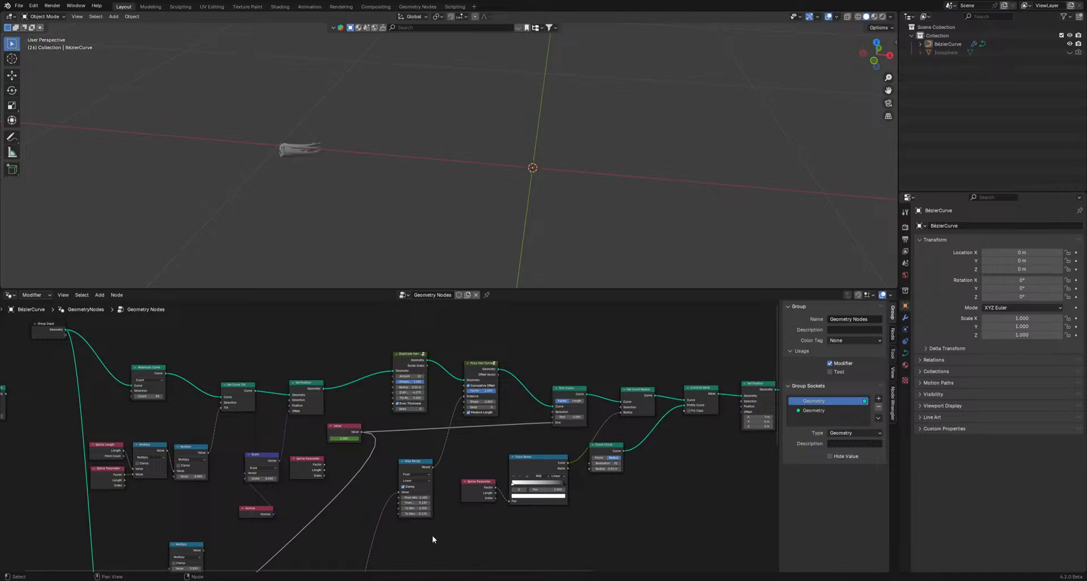
scroll(432, 535, up, 1)
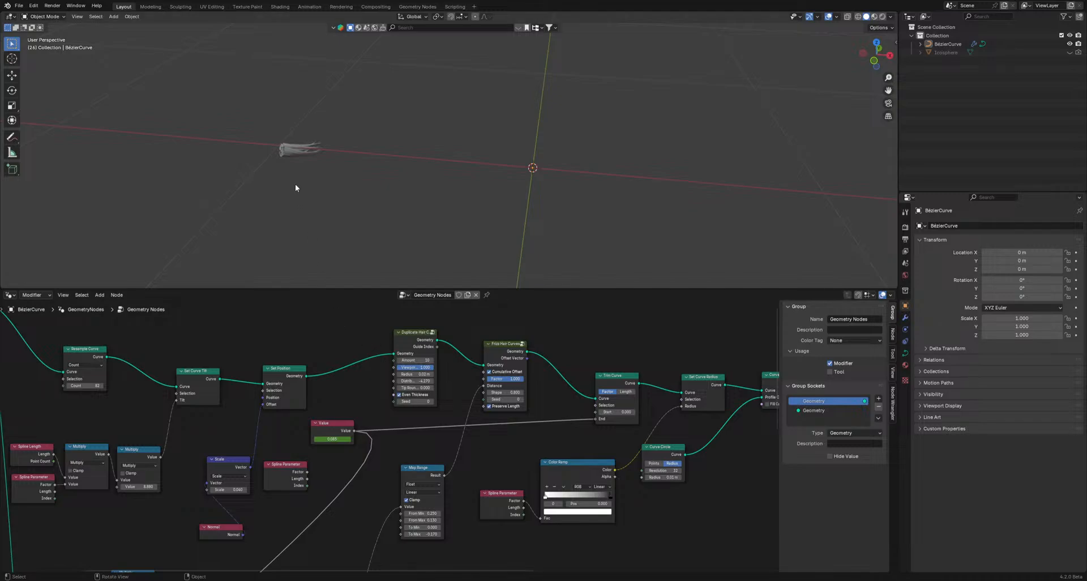
- Play the tentacle animation in Blender, and switch to After Effects to preview the rendered Comp 1
key(space)
key(space)
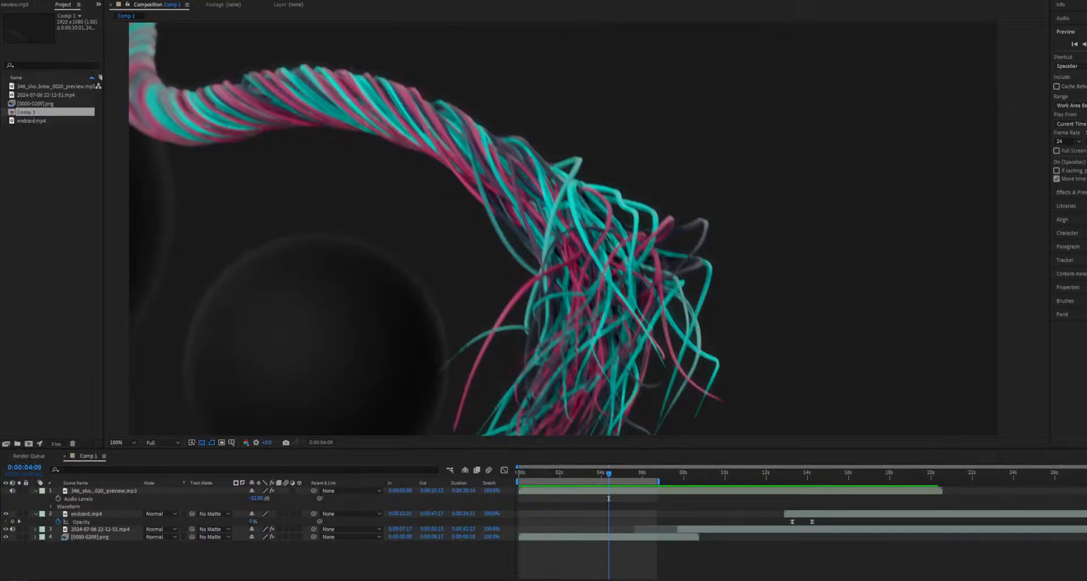
key(space)
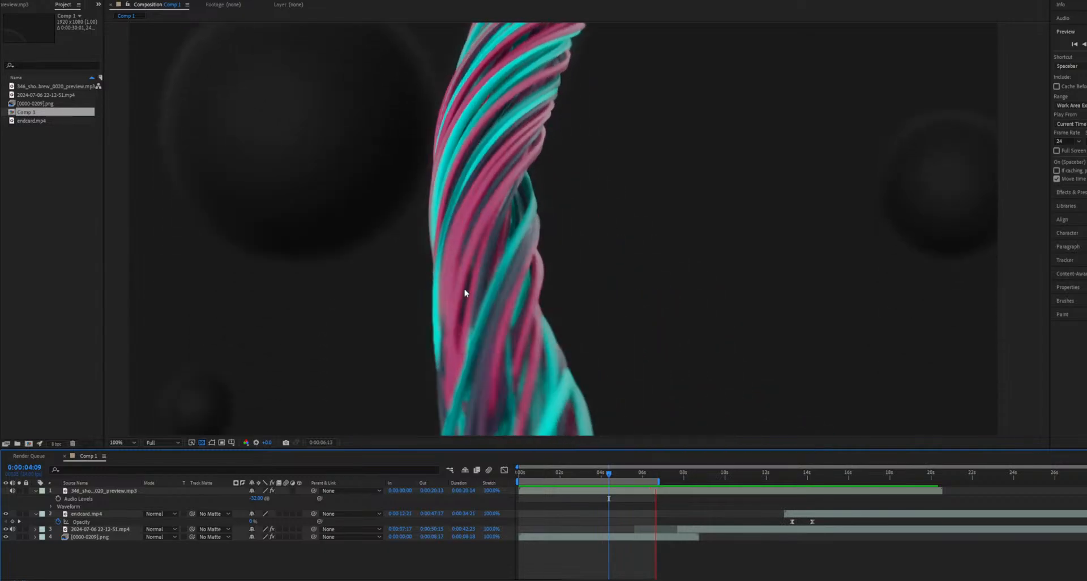
click(464, 289)
key(space)
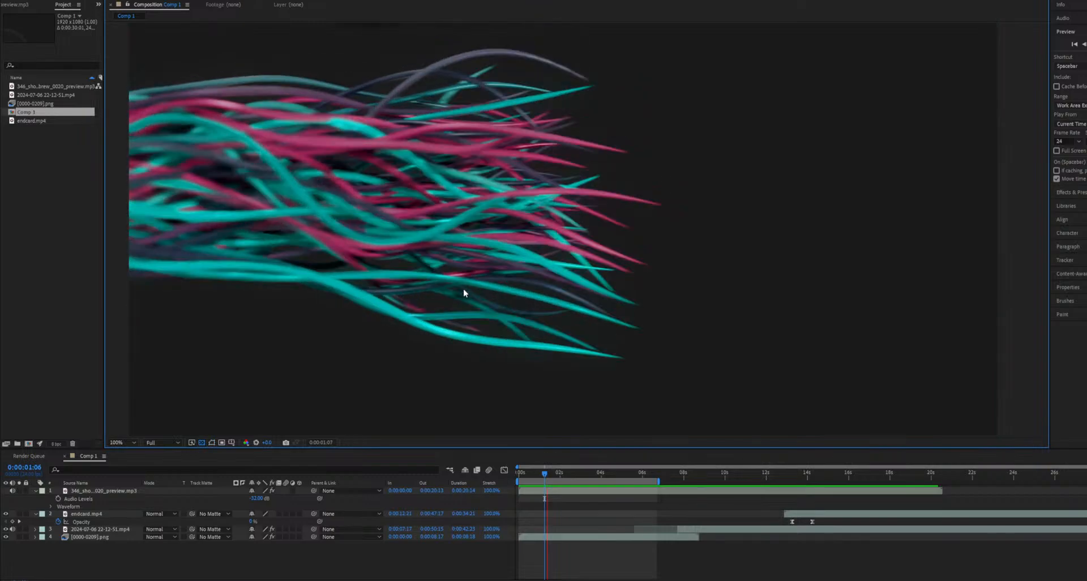
key(space)
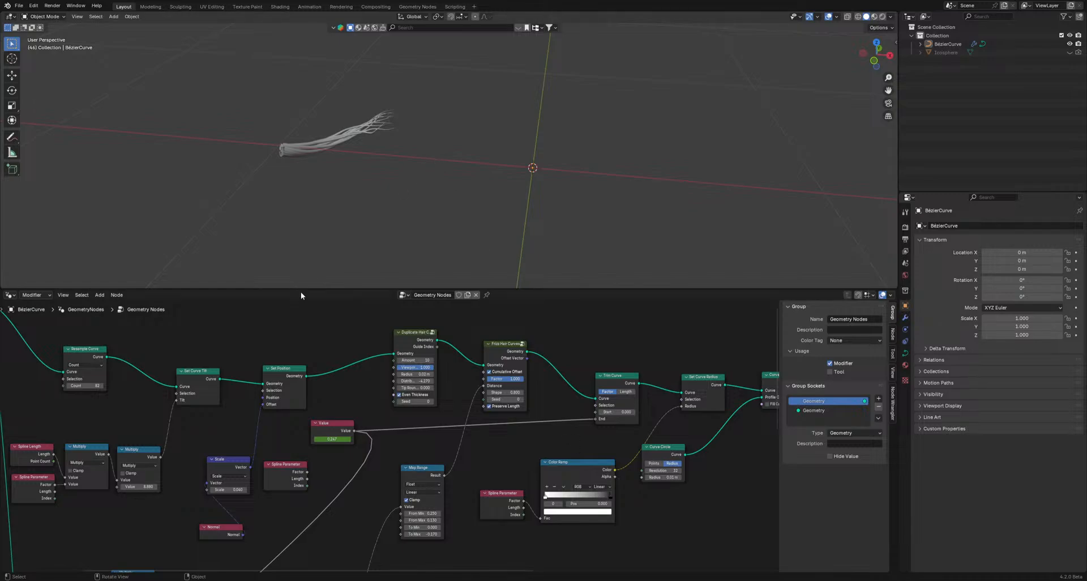
- Enlarge the 3D viewport's area over the node editor and frame the tentacle up close
drag(301, 290, 301, 382)
scroll(332, 190, up, 6)
shift+middle_drag(331, 190, 484, 213)
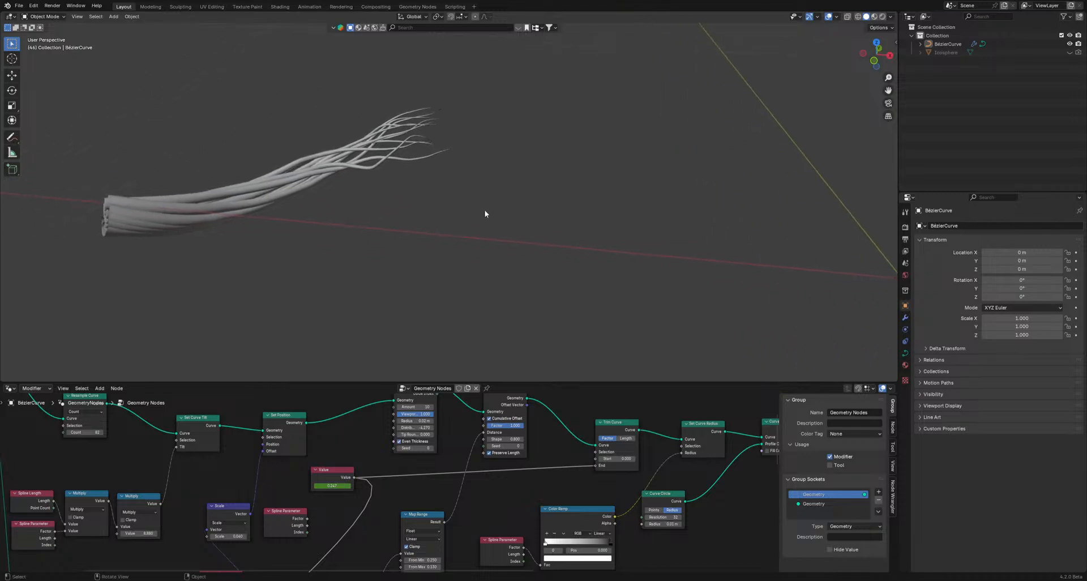
- Play the tentacle animation and examine how the strands grow and fray toward the tip
key(space)
scroll(484, 214, down, 4)
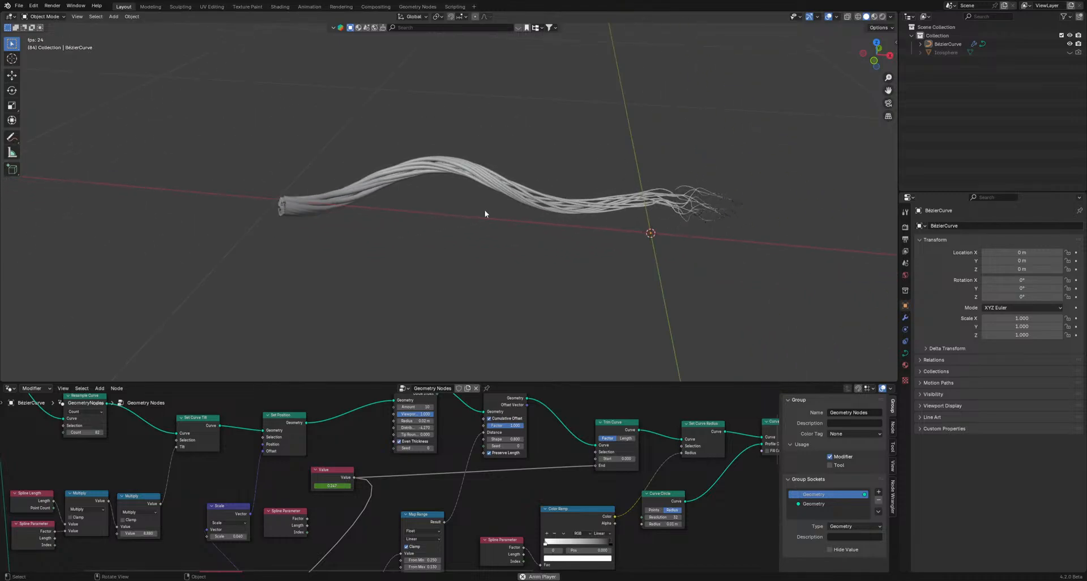
scroll(485, 212, up, 2)
scroll(485, 213, down, 5)
shift+middle_drag(660, 223, 560, 209)
scroll(560, 208, up, 4)
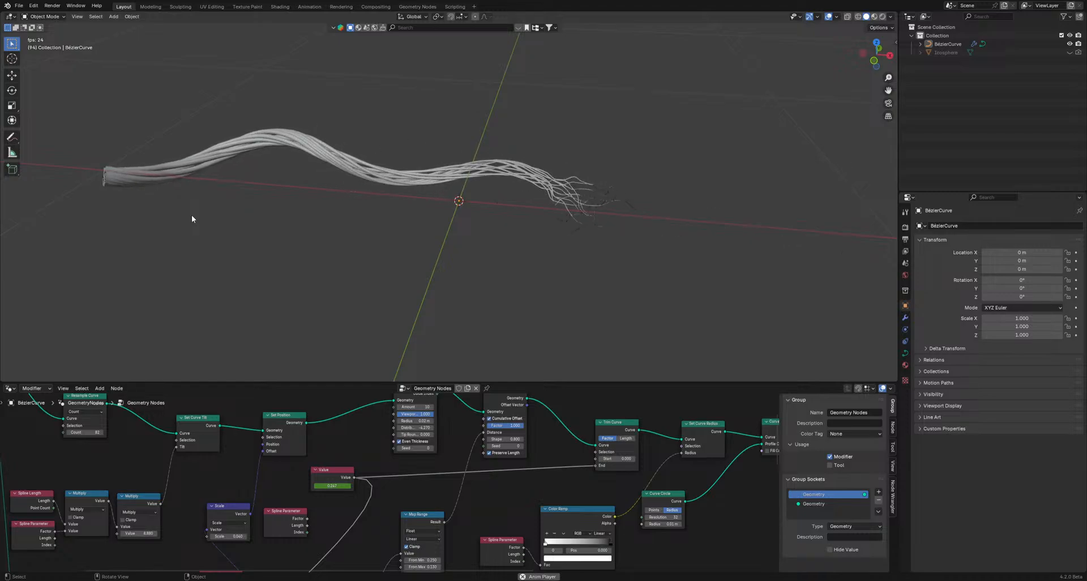
key(space)
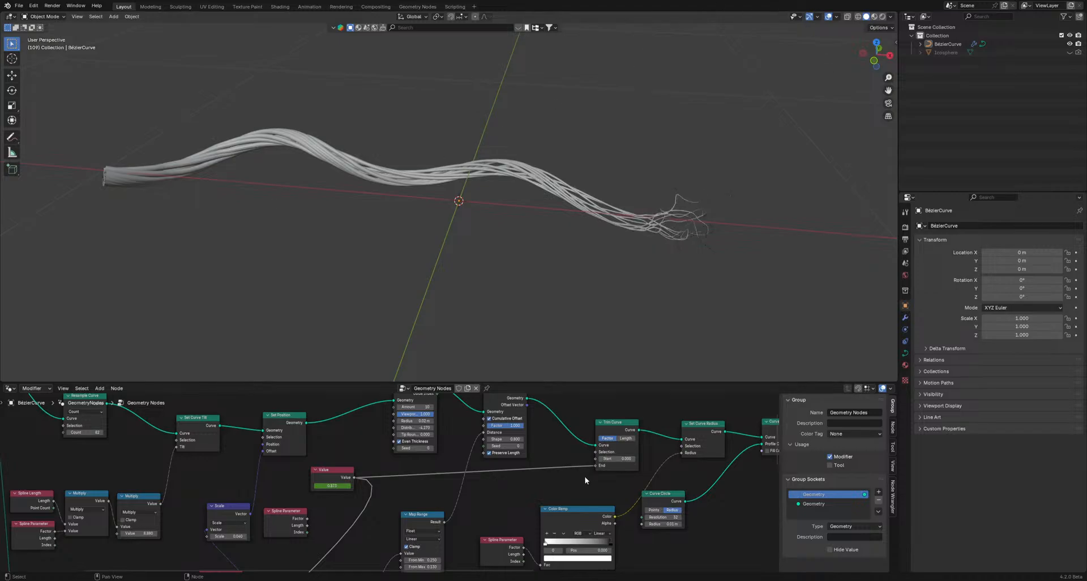
- Move the Set Position node that follows Curve to Mesh closer to the Join Geometry node
scroll(585, 478, down, 6)
middle_drag(723, 473, 440, 471)
scroll(440, 471, up, 6)
middle_drag(547, 444, 484, 481)
drag(461, 440, 518, 440)
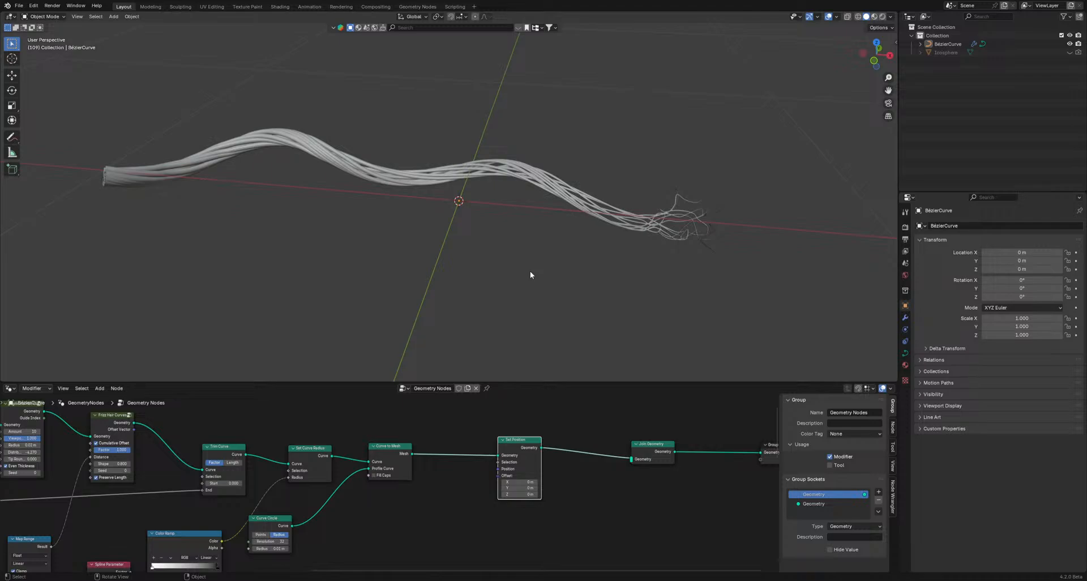
middle_drag(352, 532, 381, 506)
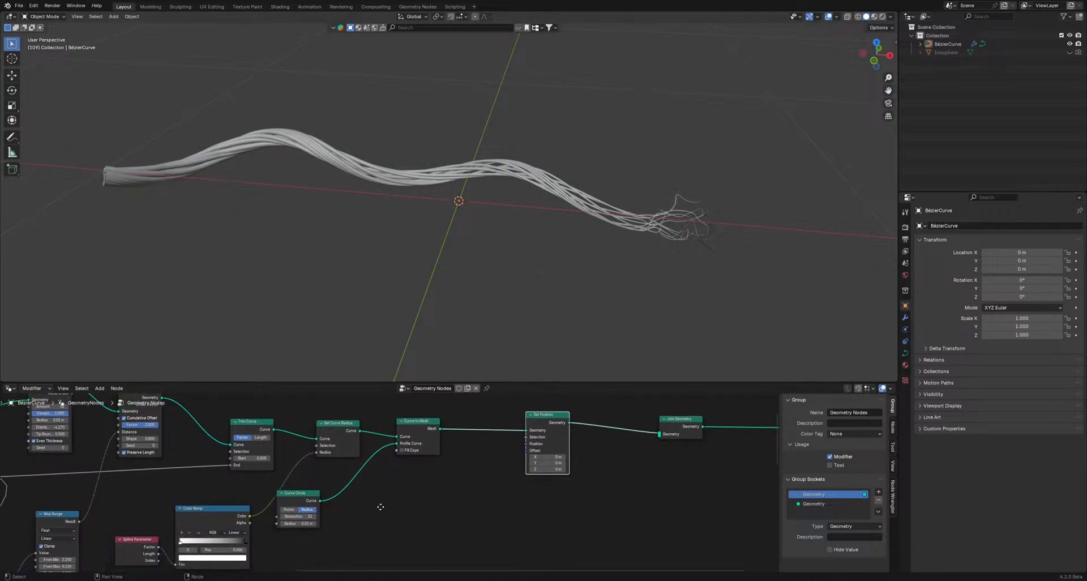
- Play the tentacle animation onward and stop it at frame 138
key(space)
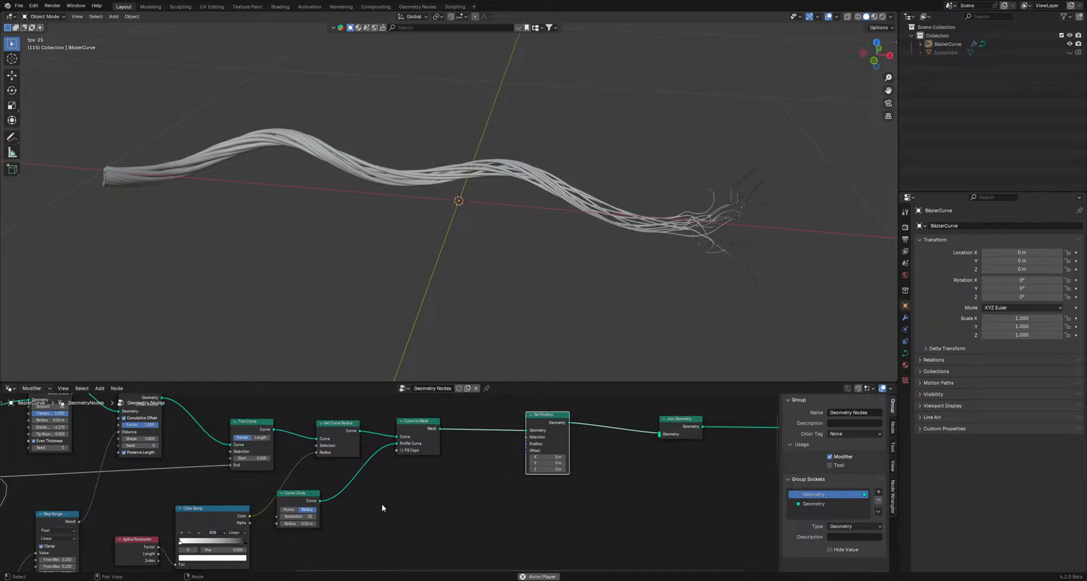
key(space)
middle_drag(449, 526, 459, 510)
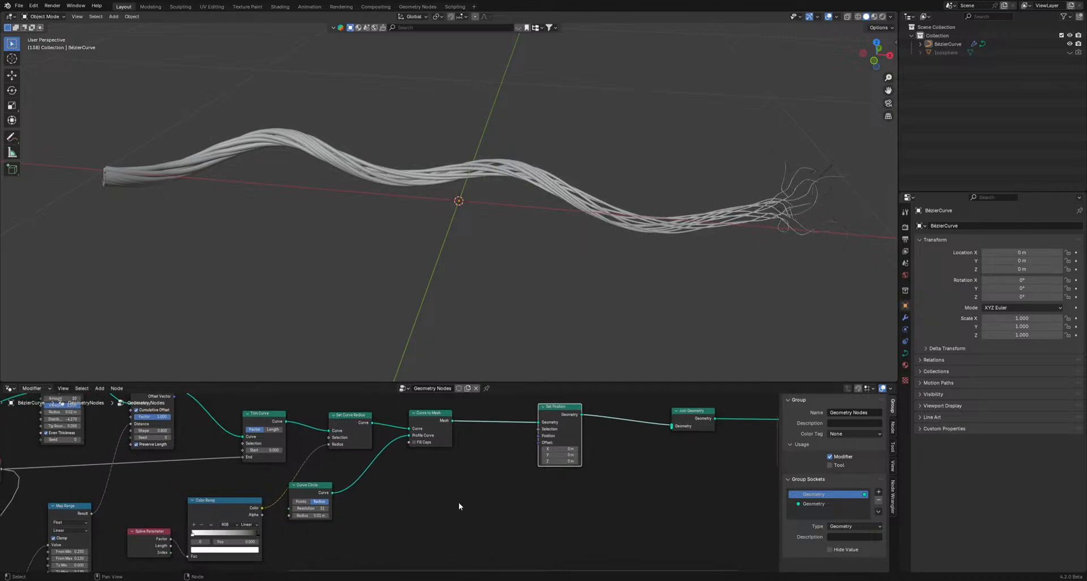
- Shift the Geometry Proximity node slightly up and away from the node that feeds it
scroll(459, 502, down, 6)
middle_drag(332, 503, 525, 480)
scroll(527, 479, up, 5)
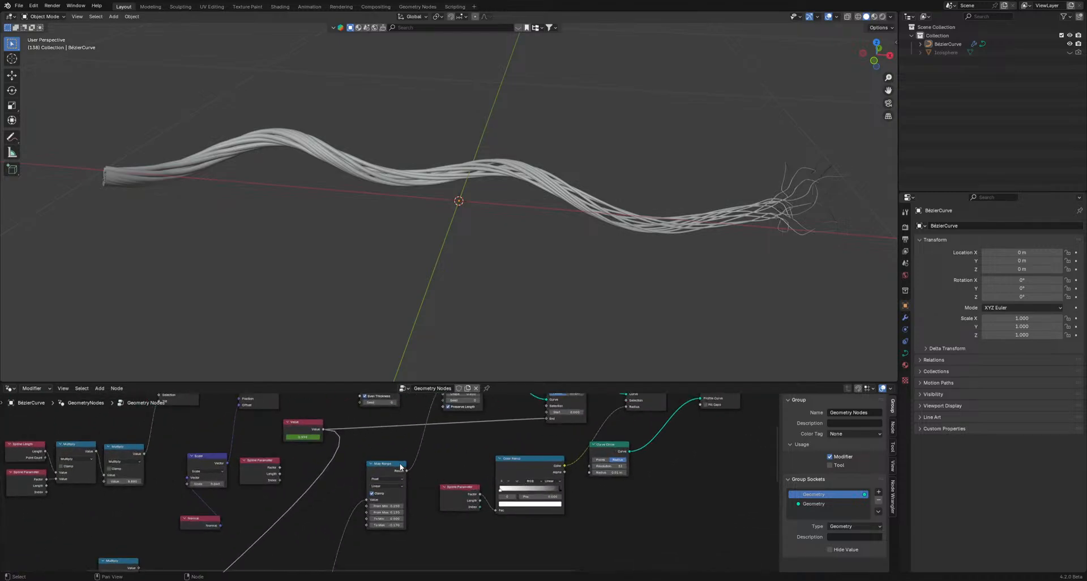
scroll(389, 480, down, 5)
middle_drag(389, 542, 432, 427)
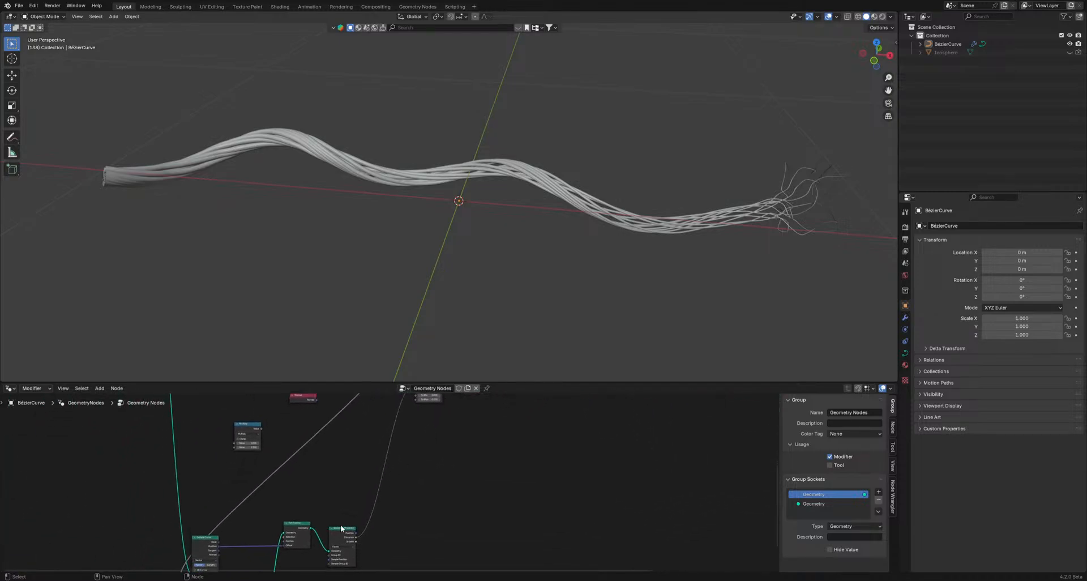
drag(338, 531, 350, 502)
click(349, 503)
middle_drag(371, 520, 367, 553)
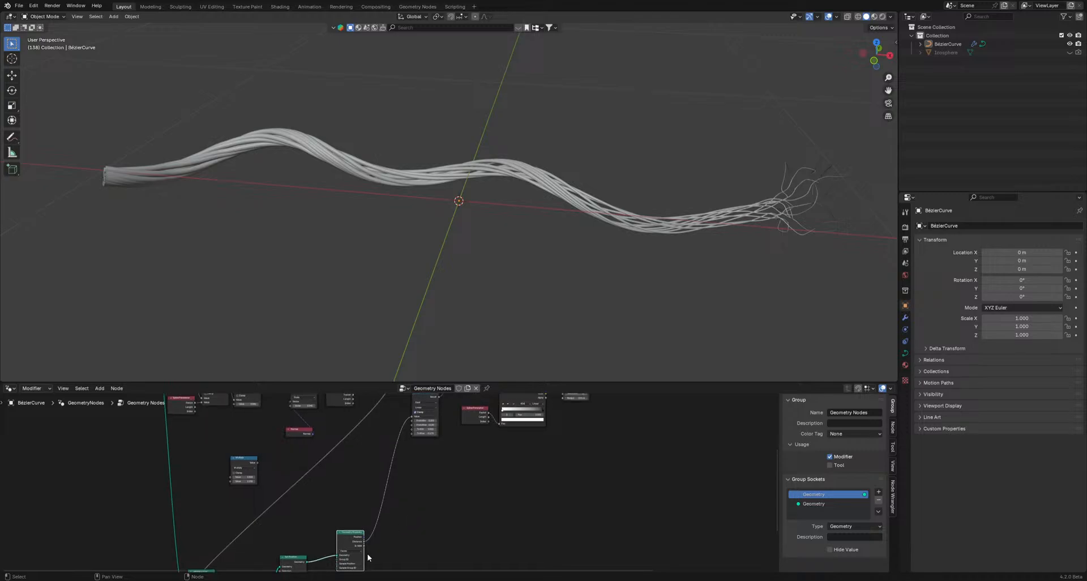
- Add a second Map Range node driven by the Geometry Proximity node's Distance output
key(shift+a)
text(ma)
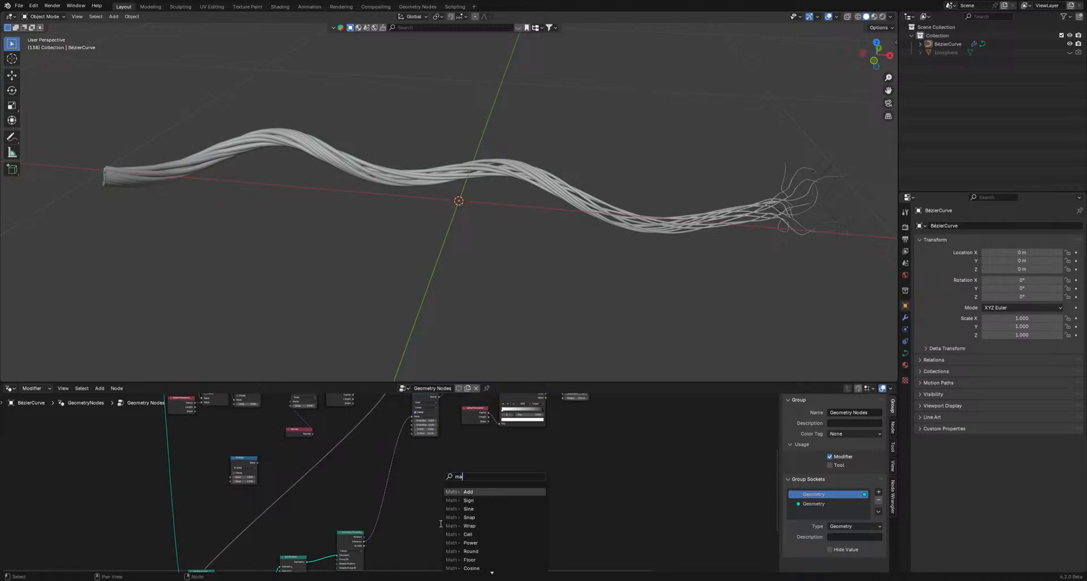
text(p)
key(Return)
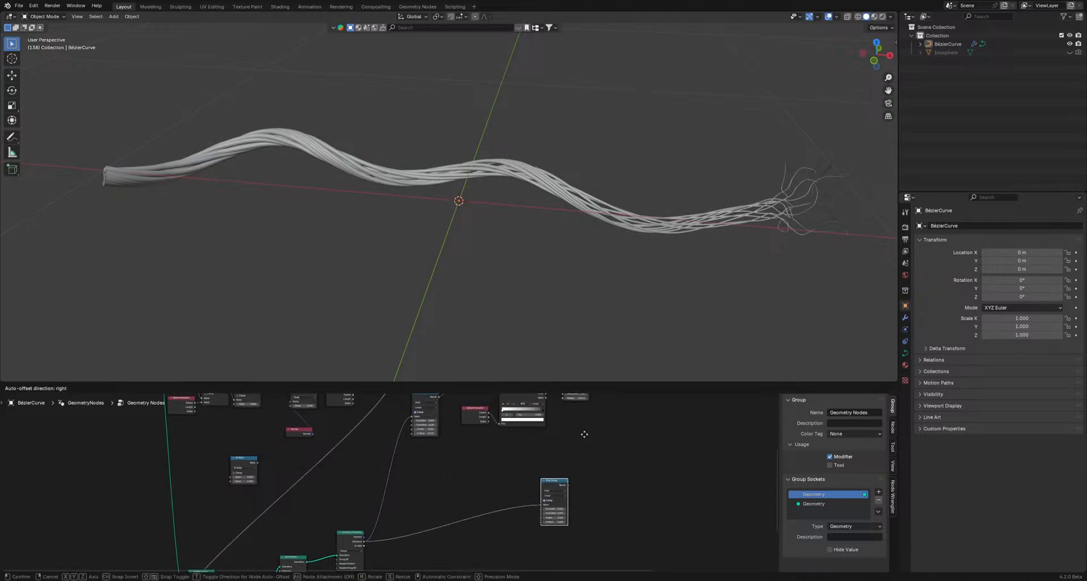
click(623, 398)
- Enlarge the node editor area and place the new Map Range node below Curve to Mesh
scroll(444, 529, up, 5)
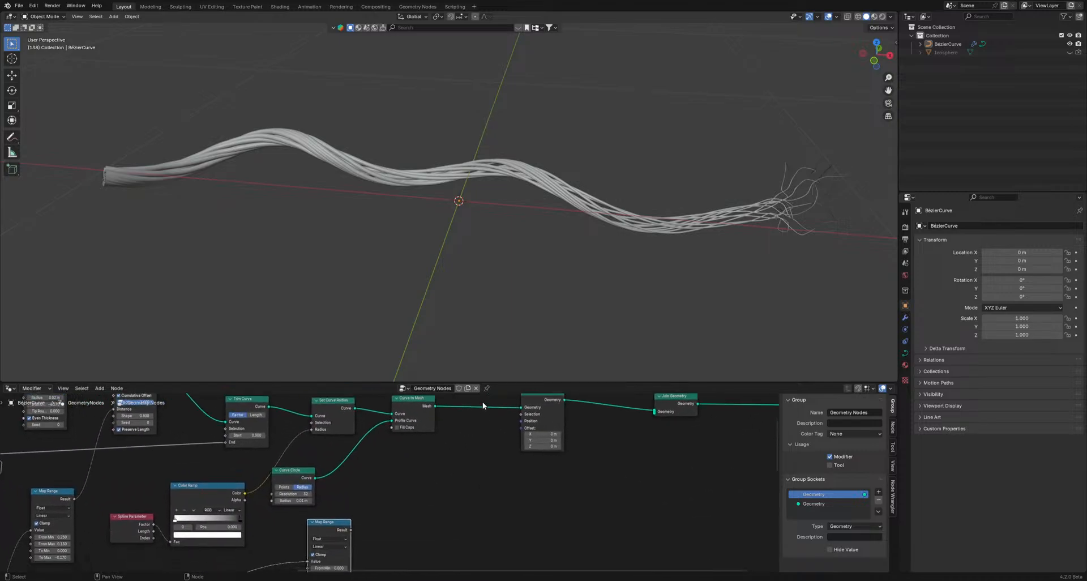
mouse_move(503, 382)
mouse_down()
mouse_move(505, 351)
mouse_move(512, 378)
mouse_up()
drag(334, 507, 397, 476)
click(529, 502)
- Add a Math node set to Add and feed the new Map Range result into its first value
middle_drag(497, 486, 555, 477)
key(shift+a)
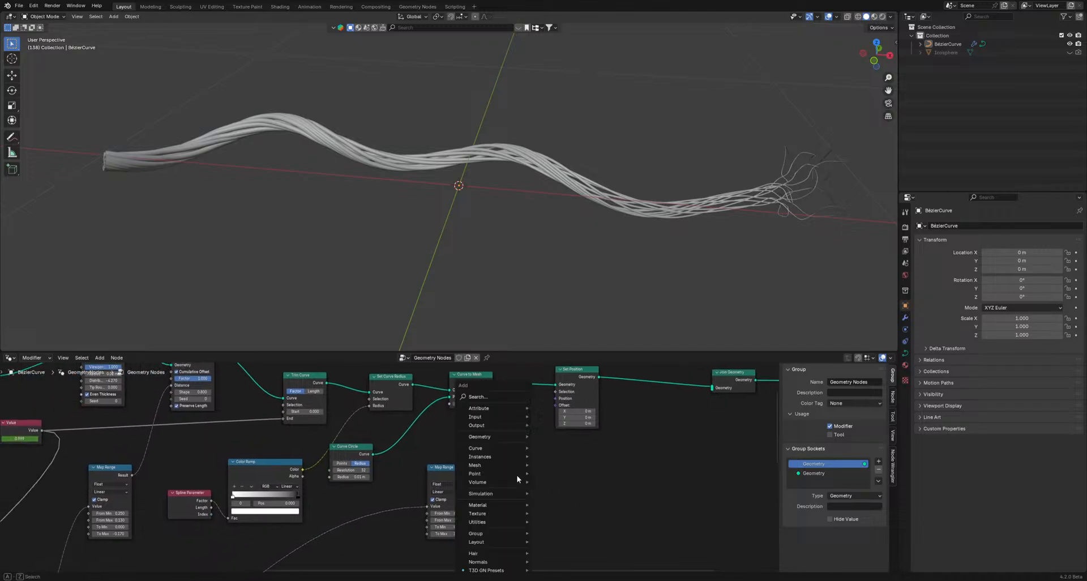
click(491, 398)
text(add)
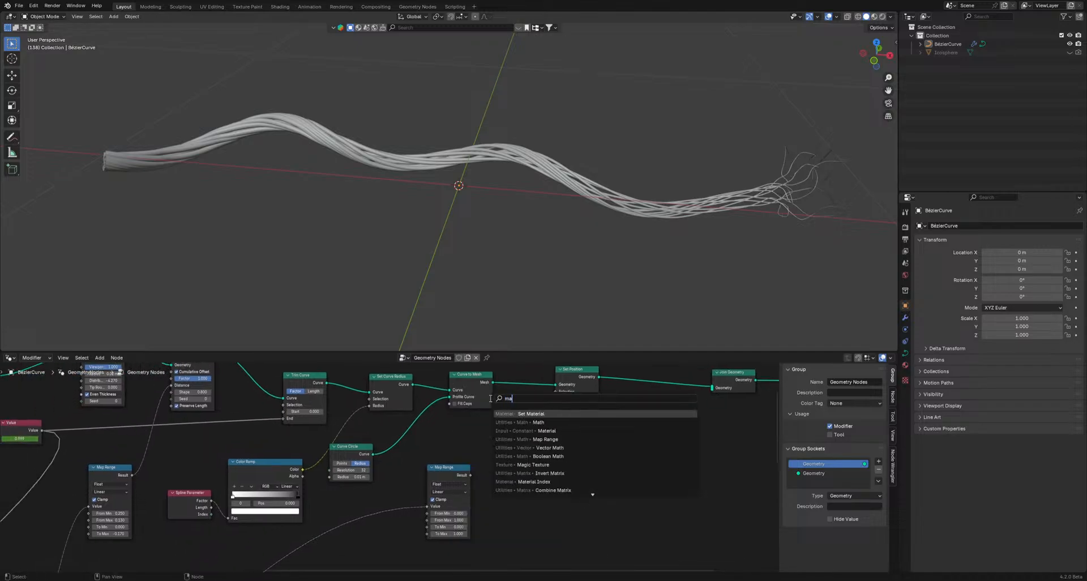
key(Return)
click(556, 482)
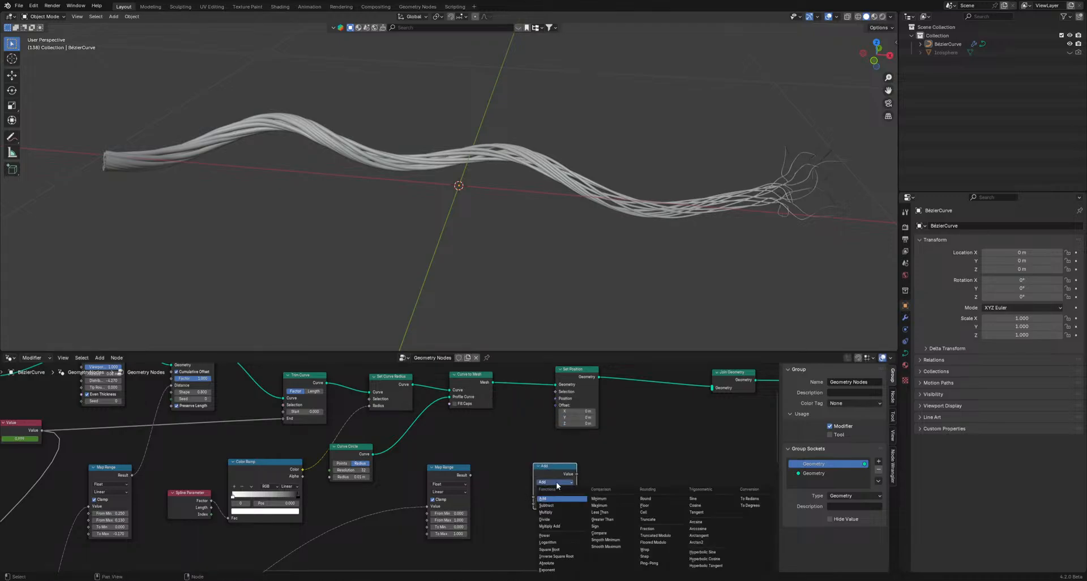
click(556, 505)
drag(471, 475, 502, 536)
click(555, 482)
click(551, 496)
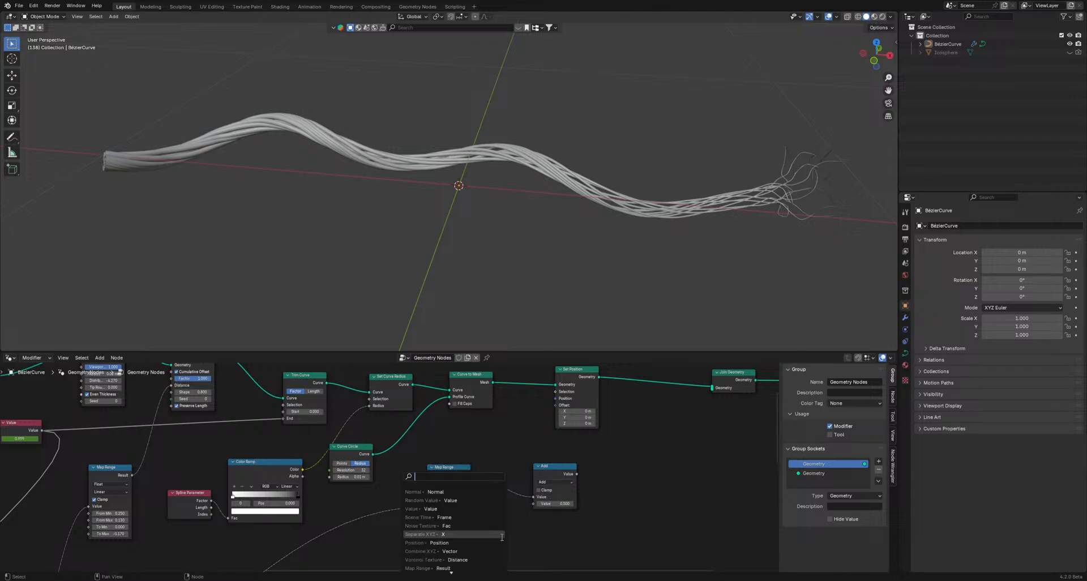
- Add a 4D Noise Texture node beneath the new Map Range, feeding the Add node's second value
text(noi)
click(435, 492)
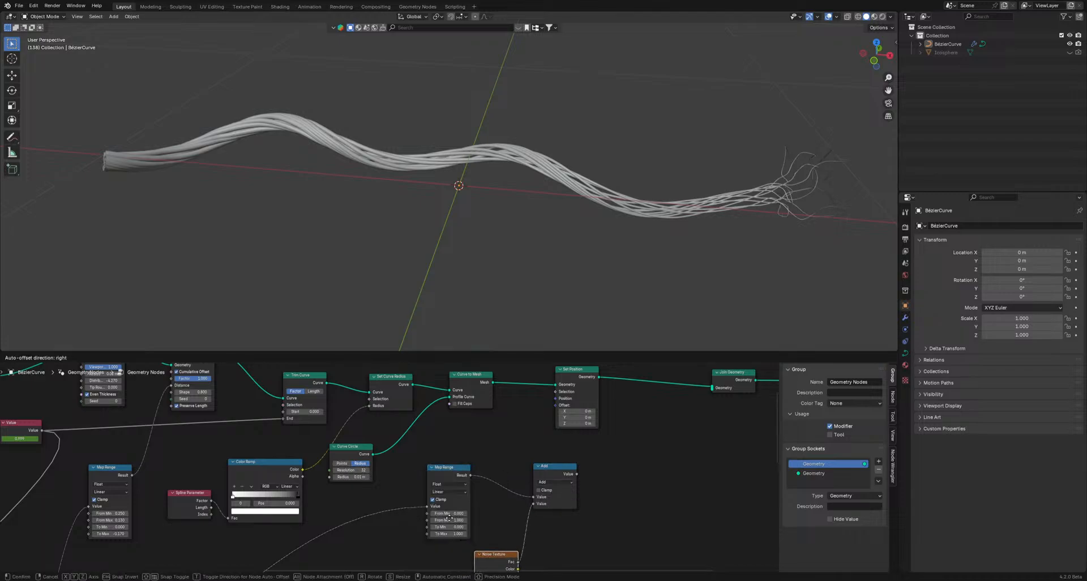
click(432, 514)
middle_drag(480, 535, 518, 444)
scroll(518, 445, up, 3)
drag(516, 463, 477, 471)
click(464, 502)
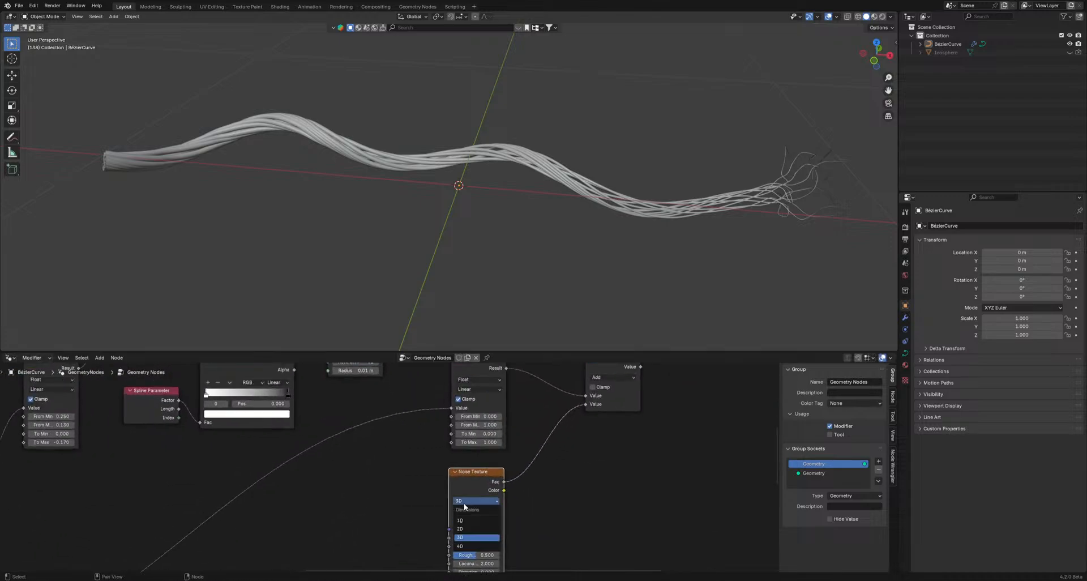
click(466, 546)
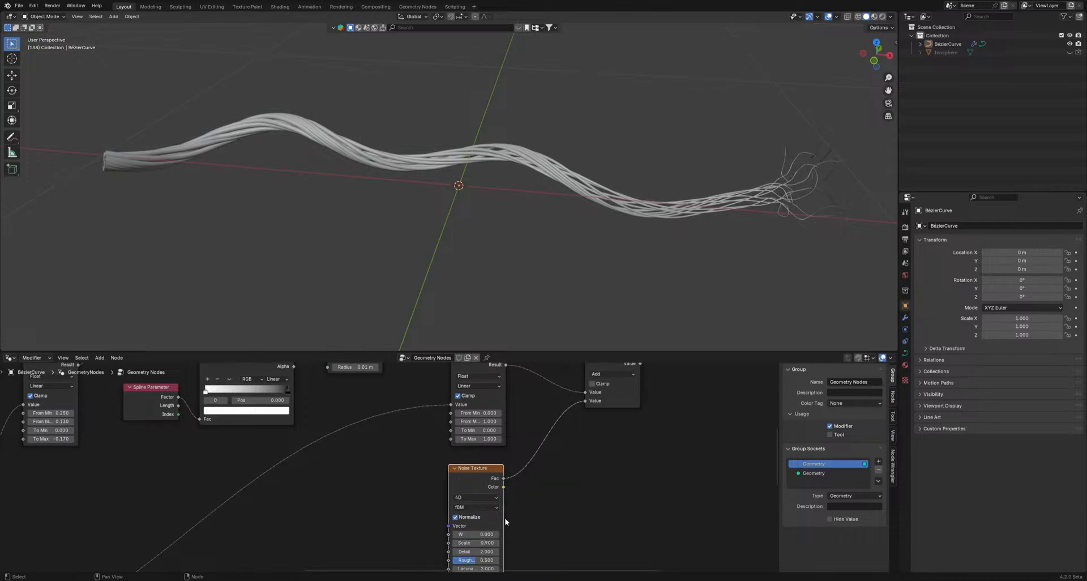
- Feed the Add node's second value from the Noise Texture's Color output instead of Fac
middle_drag(539, 488, 496, 530)
drag(466, 533, 494, 502)
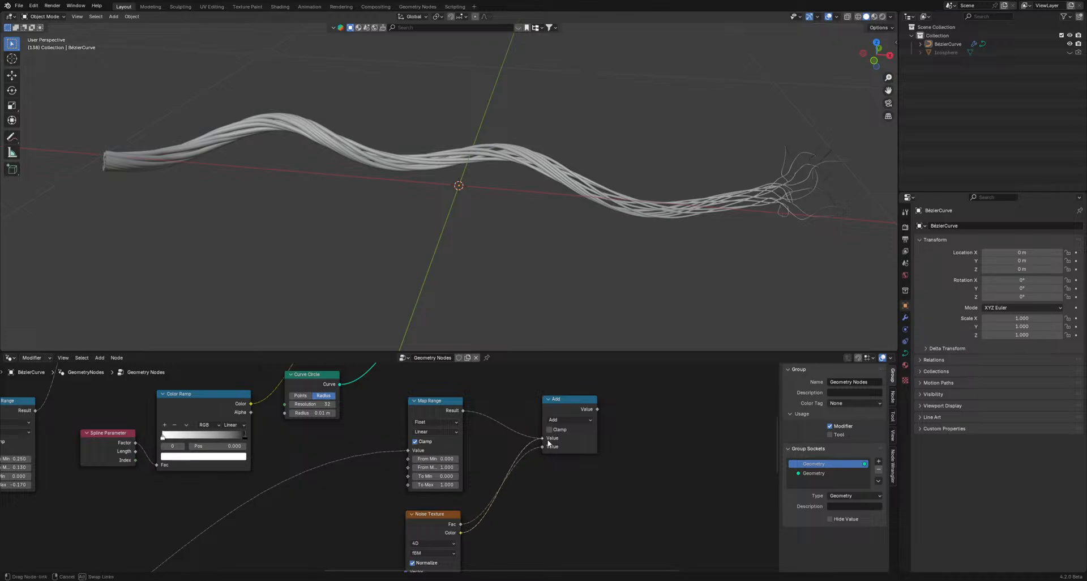
drag(548, 444, 544, 446)
- Move Set Position closer to Join Geometry, and bring the new Map Range and Add nodes closer together
scroll(589, 502, down, 3)
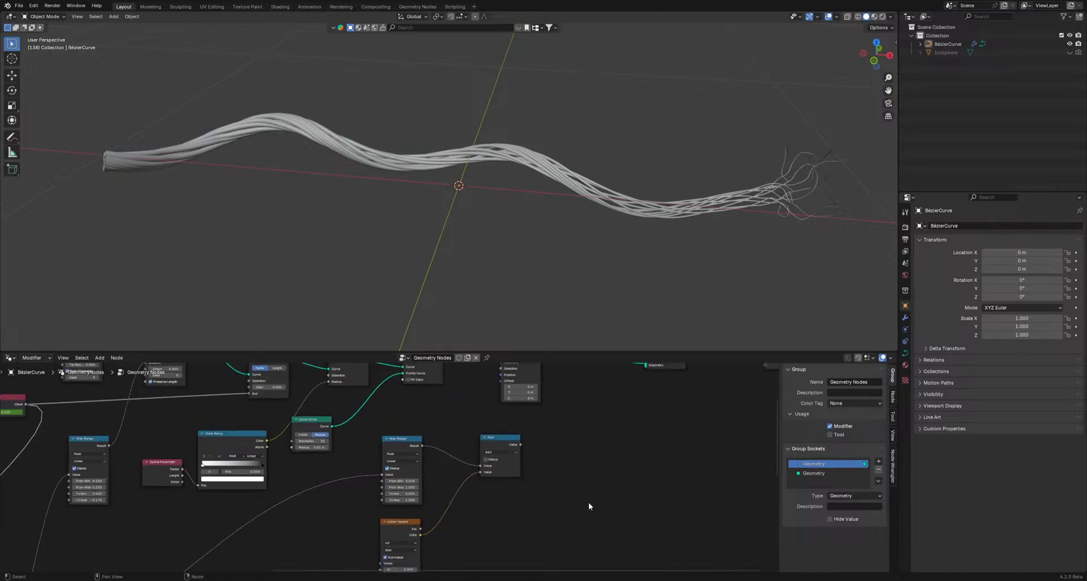
middle_drag(573, 495, 634, 513)
drag(601, 374, 677, 388)
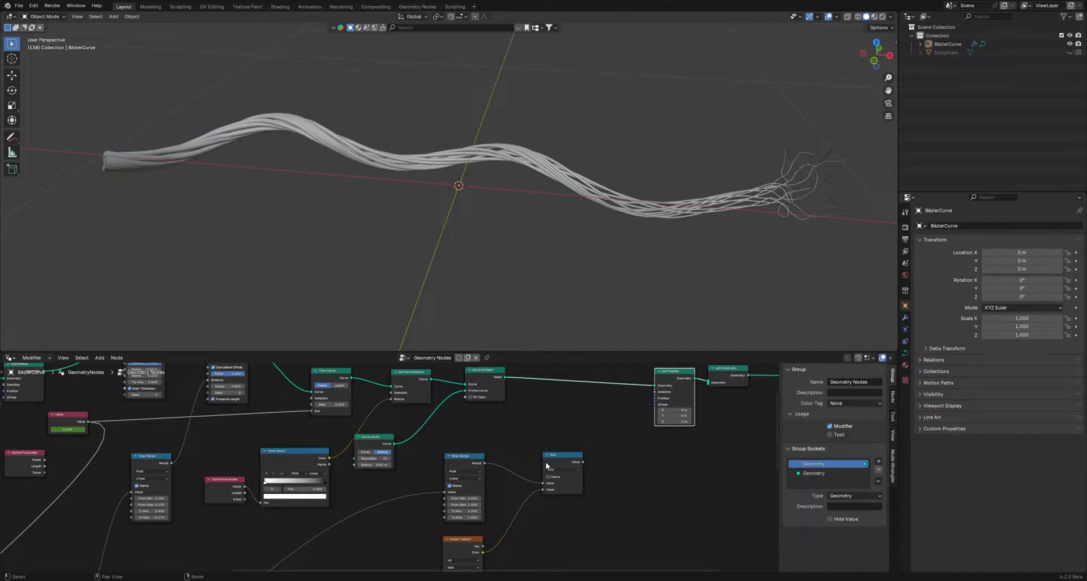
drag(469, 464, 489, 451)
drag(554, 459, 542, 451)
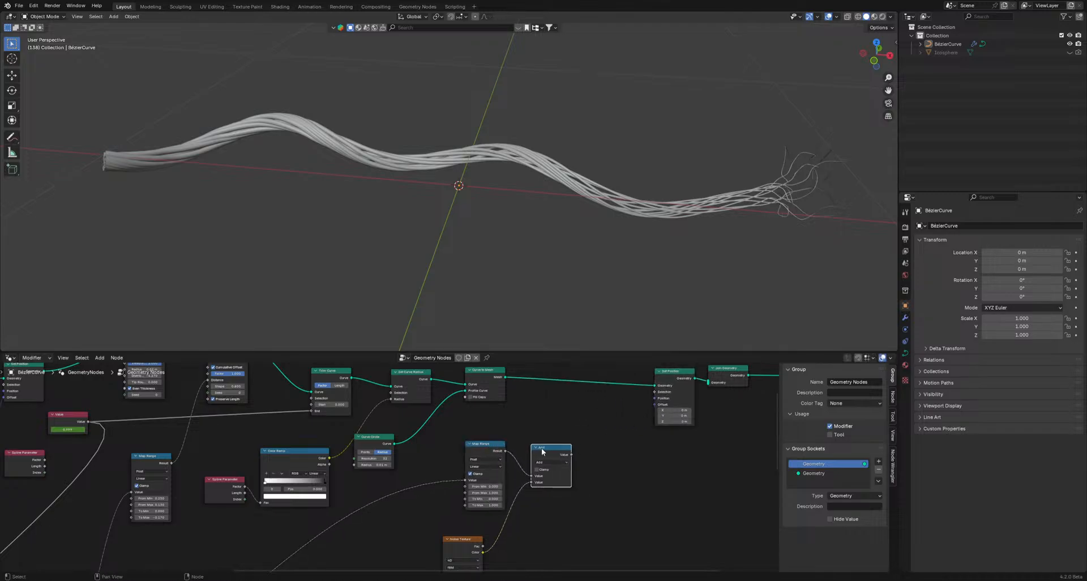
key(shift+d)
click(606, 444)
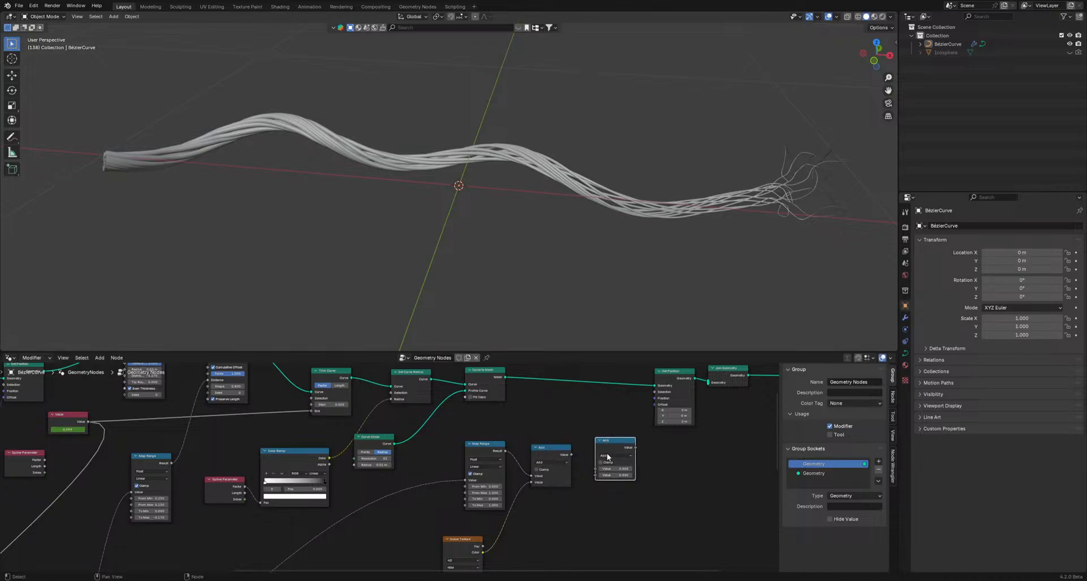
click(607, 454)
click(607, 485)
drag(594, 474, 573, 512)
text(or)
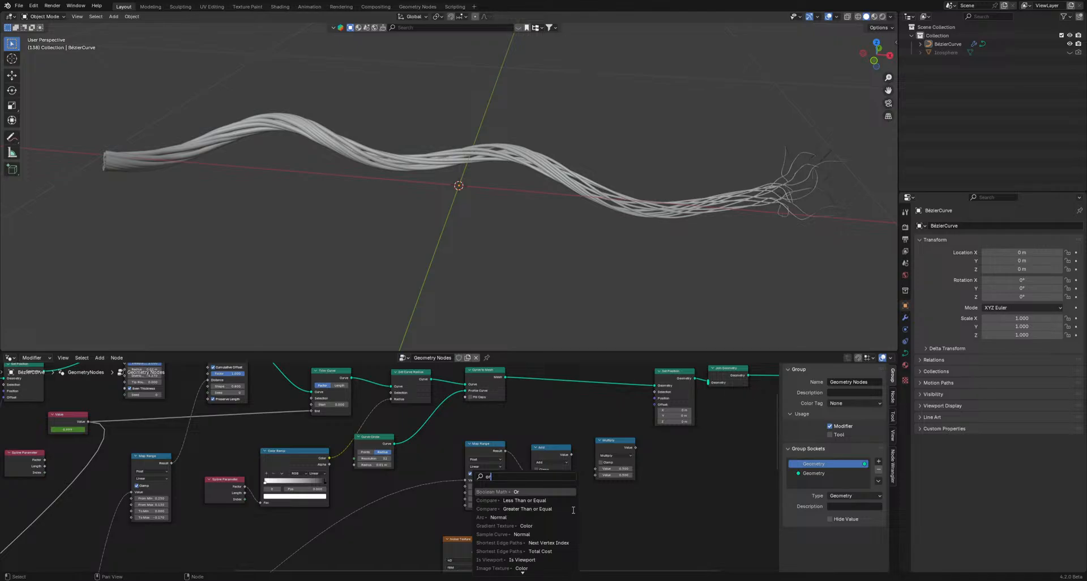
key(BackSpace)
key(BackSpace)
key(Escape)
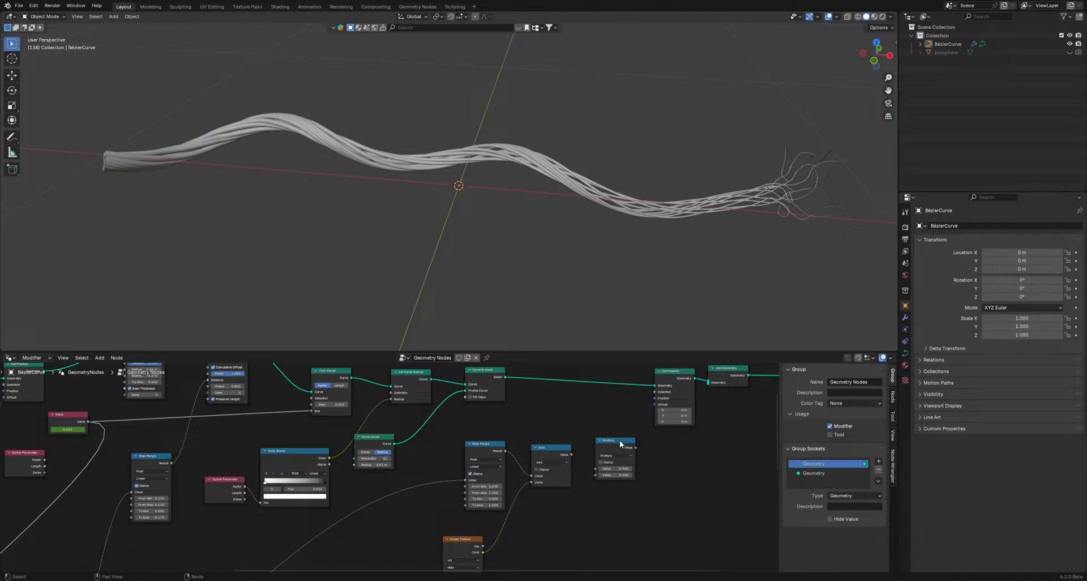
click(619, 440)
key(x)
- Insert a Vector Math node set to Add between the Noise Texture's Color output and the Math Add node
middle_drag(544, 509, 544, 436)
scroll(523, 461, up, 3)
key(shift+a)
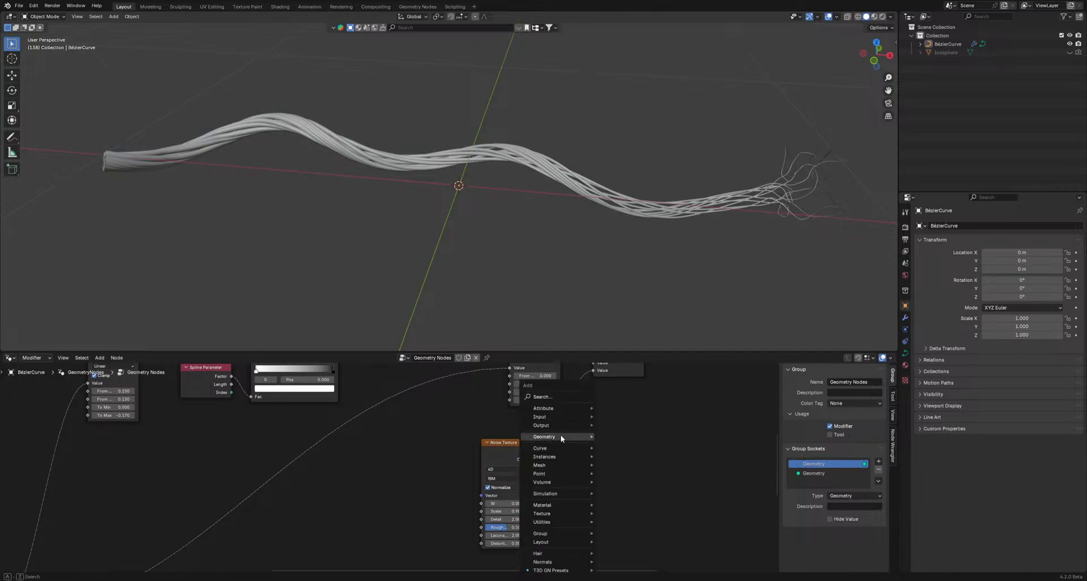
click(549, 397)
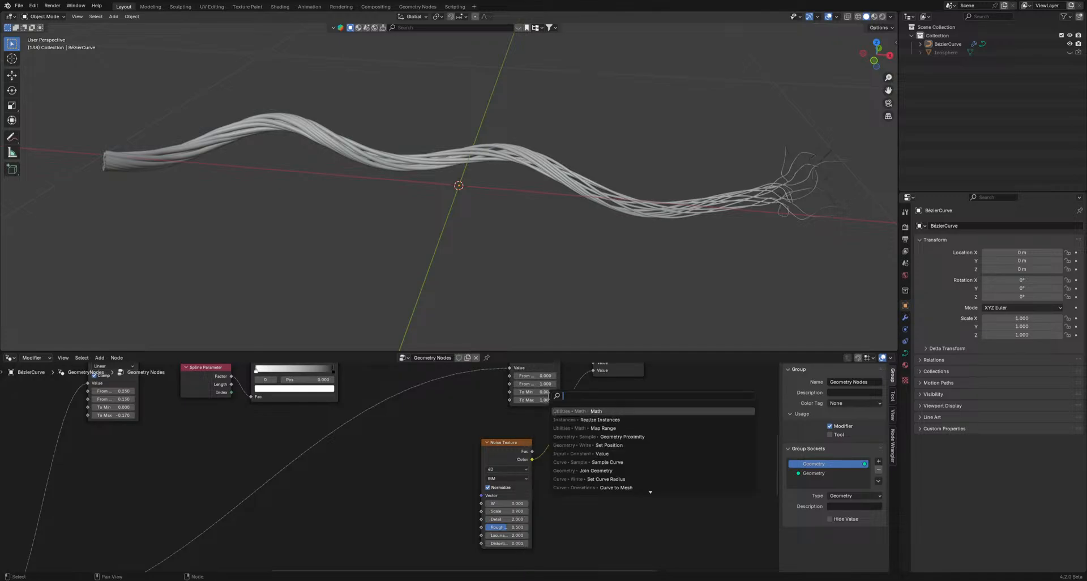
text(vec)
click(582, 428)
click(562, 432)
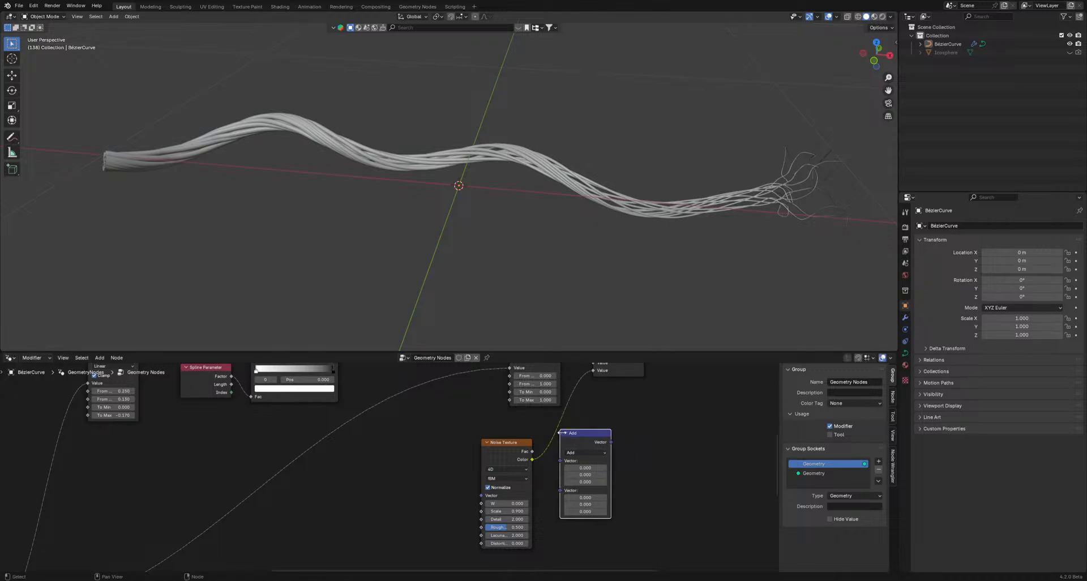
drag(563, 433, 549, 425)
- Set all three components of the Vector Math node's second vector to -0.5
click(570, 469)
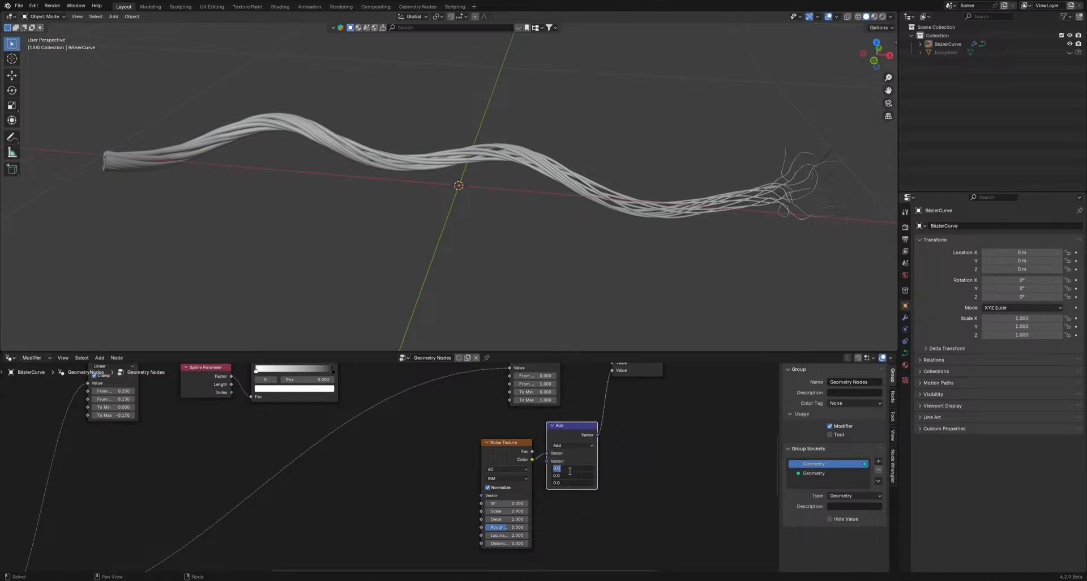
text(-.5)
key(Return)
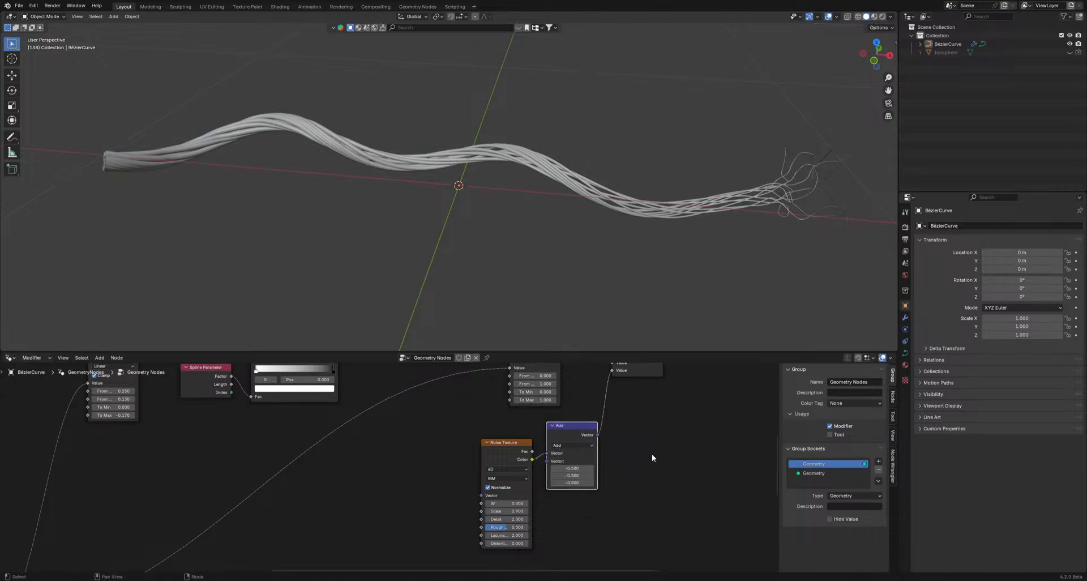
- Space the Join Geometry node slightly farther from Set Position and return to the Geometry Proximity node
middle_drag(660, 412, 586, 480)
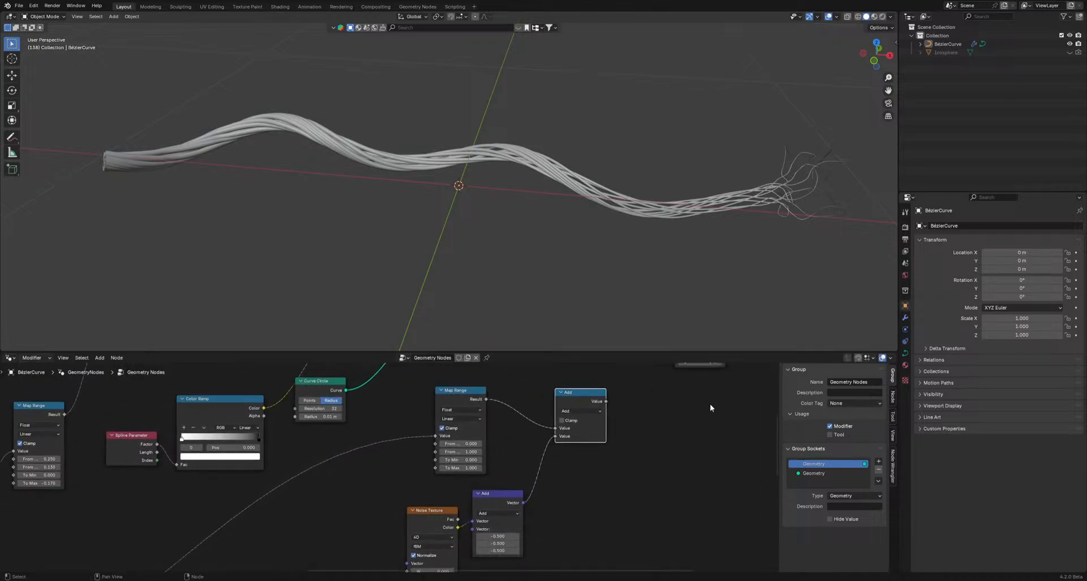
middle_drag(710, 403, 547, 503)
drag(611, 391, 619, 391)
scroll(387, 473, down, 6)
middle_drag(174, 558, 302, 463)
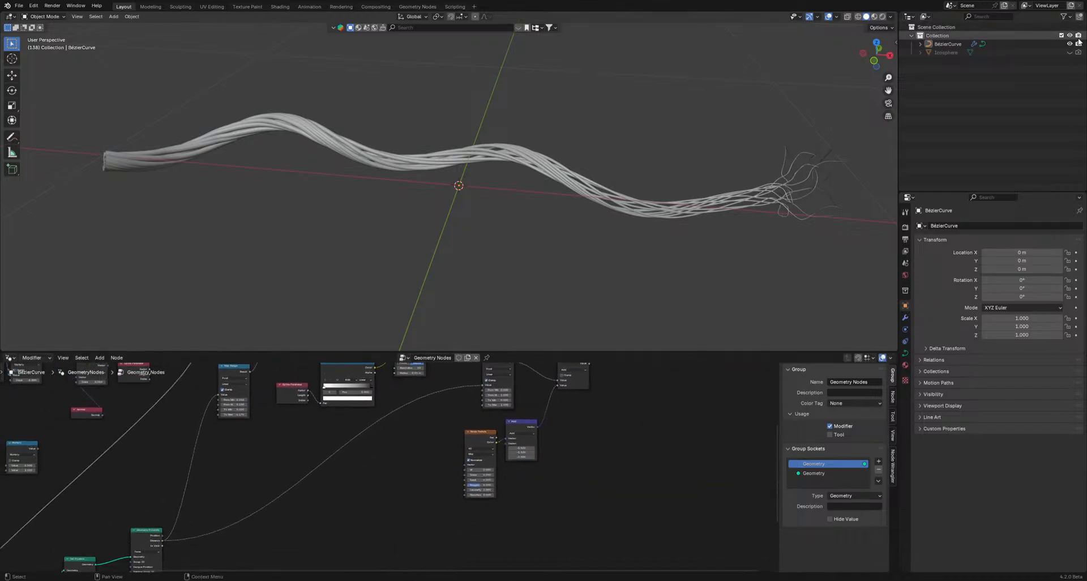
middle_drag(169, 530, 226, 493)
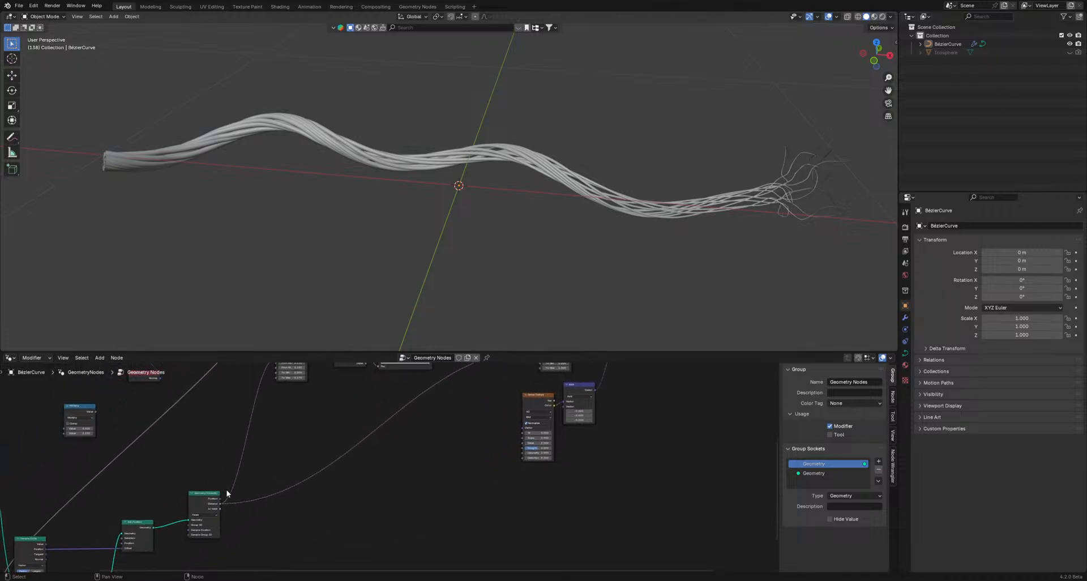
- Space Join Geometry farther from Set Position and also connect the geometry feeding Geometry Proximity into Join Geometry
middle_drag(432, 447, 358, 557)
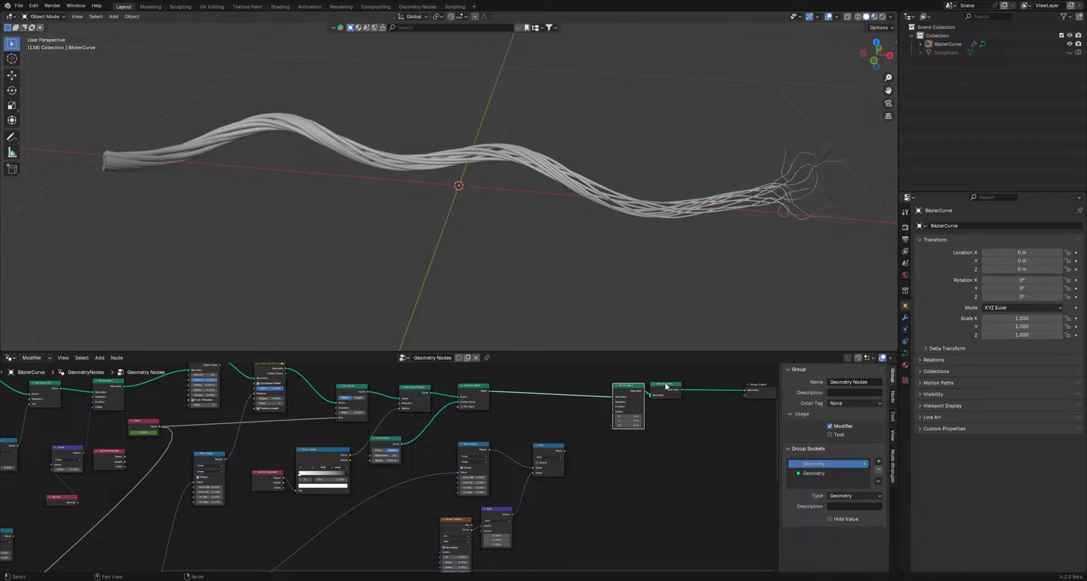
drag(666, 383, 683, 386)
scroll(476, 458, down, 5)
middle_drag(269, 524, 308, 459)
scroll(263, 517, up, 3)
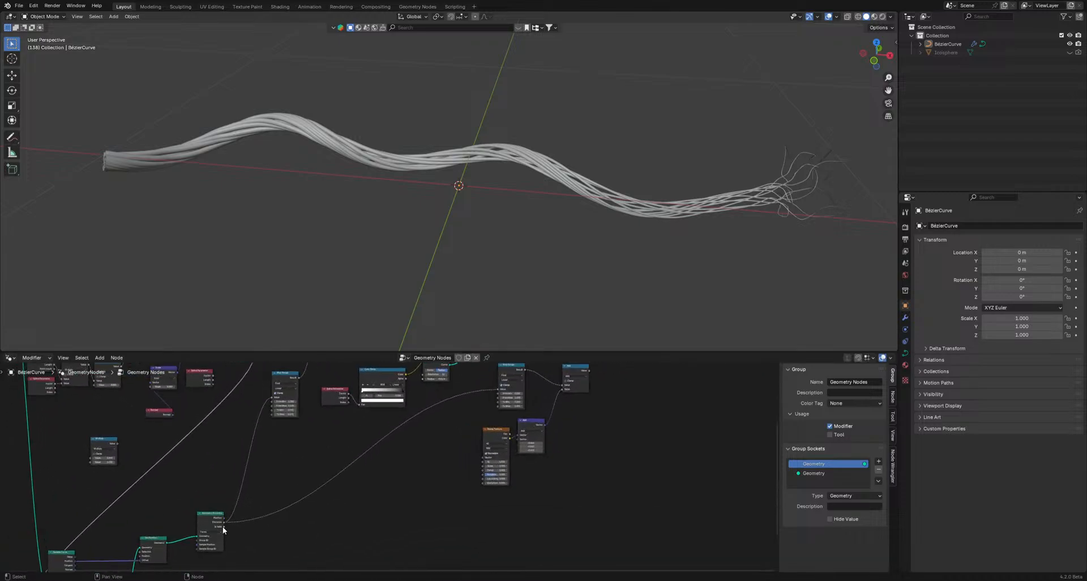
middle_drag(174, 550, 200, 529)
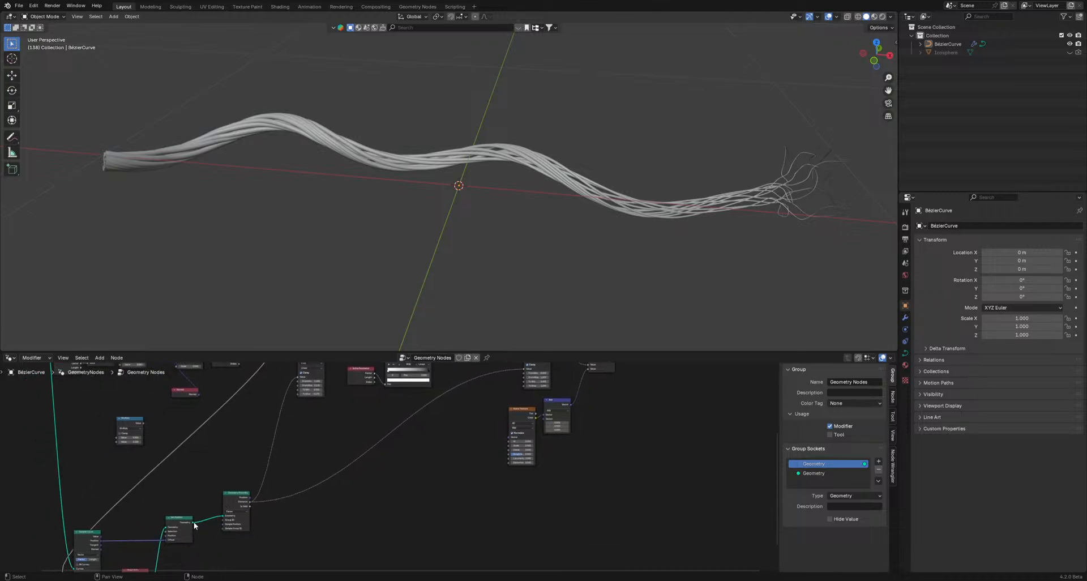
drag(194, 521, 701, 395)
scroll(709, 227, down, 3)
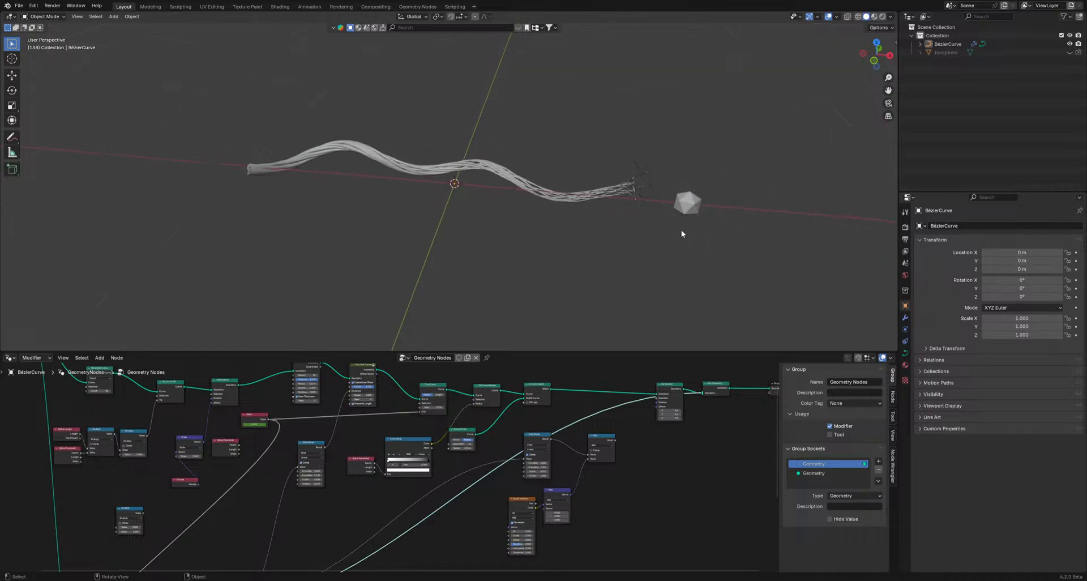
- Play the animation briefly to check how the tentacle tips move relative to the icosphere
scroll(681, 230, up, 1)
shift+middle_drag(681, 230, 644, 222)
scroll(645, 225, up, 2)
key(space)
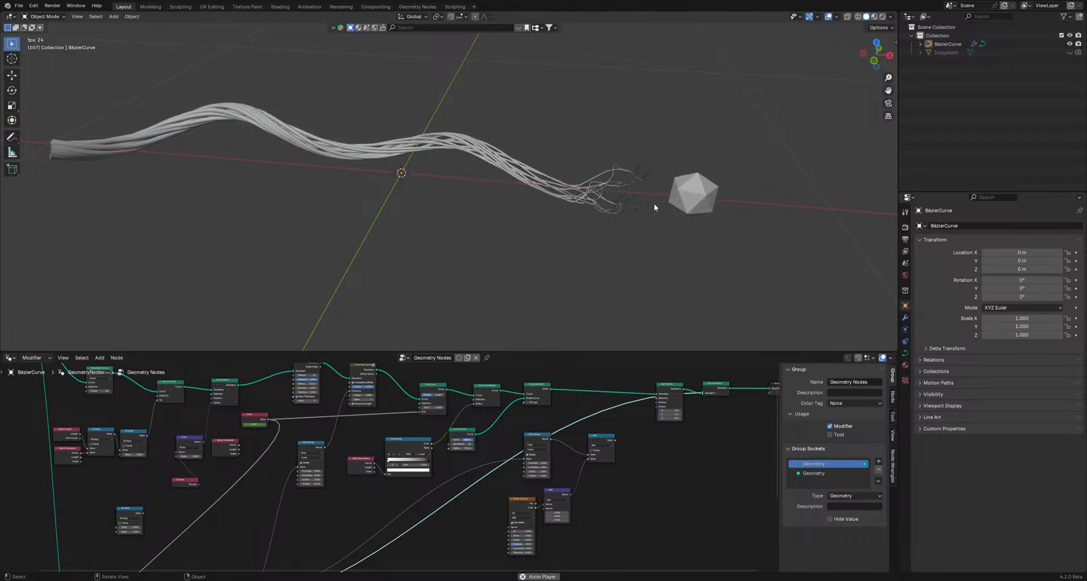
key(space)
- Connect the Math Add node's Value output to the Offset input of the Set Position node after Curve to Mesh
middle_drag(705, 439, 582, 442)
scroll(485, 459, up, 2)
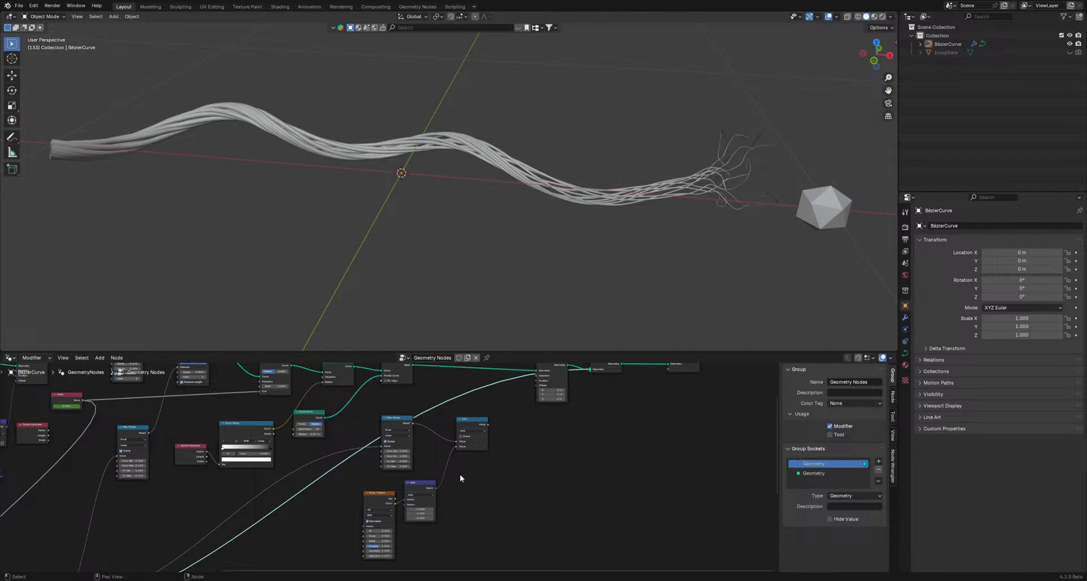
middle_drag(459, 477, 601, 510)
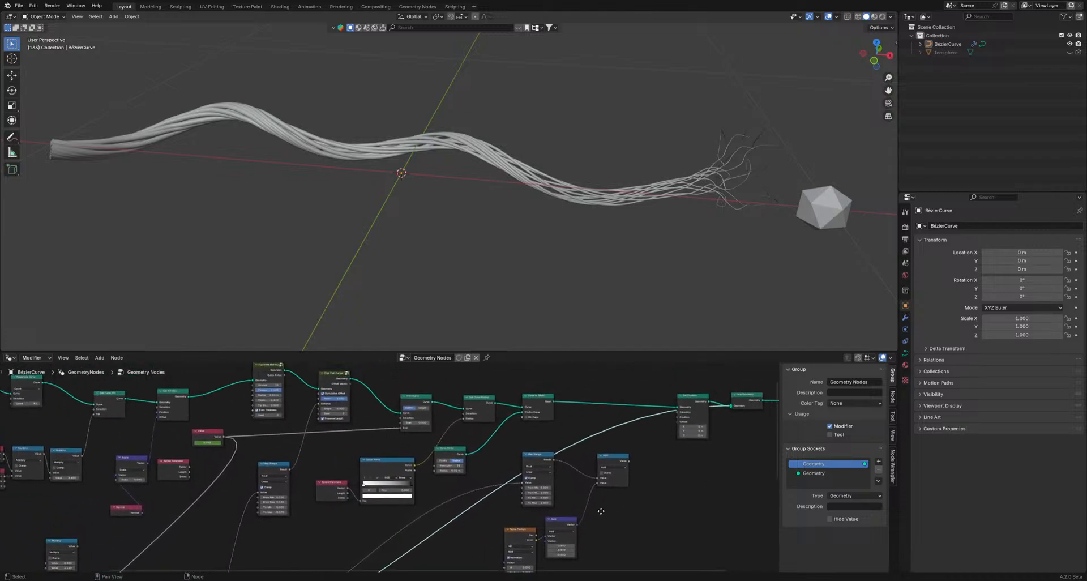
middle_drag(600, 510, 480, 524)
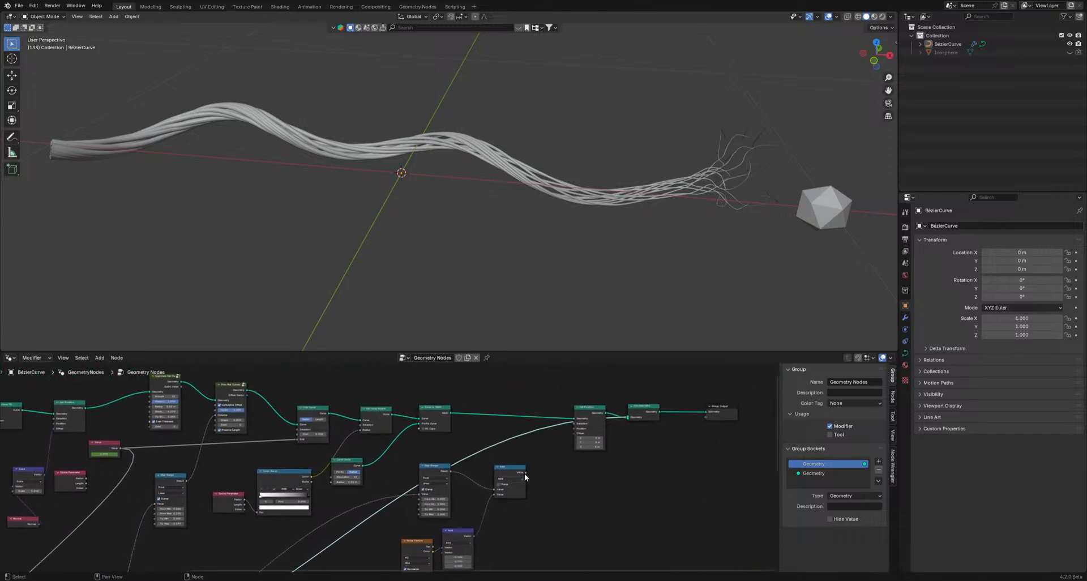
scroll(598, 441, up, 2)
middle_drag(644, 466, 610, 467)
scroll(475, 470, up, 1)
middle_drag(474, 470, 491, 370)
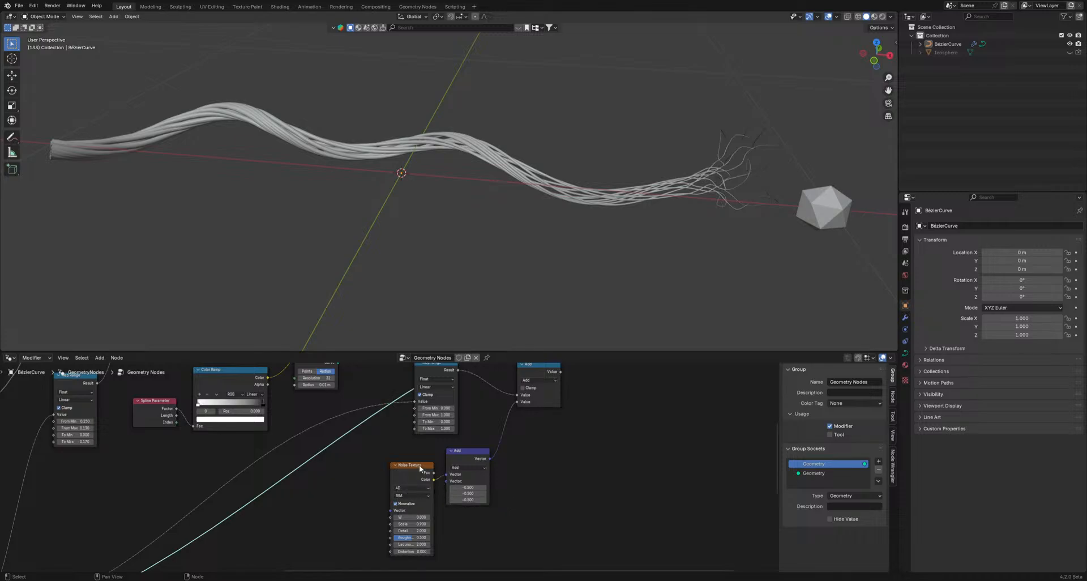
middle_drag(580, 437, 524, 490)
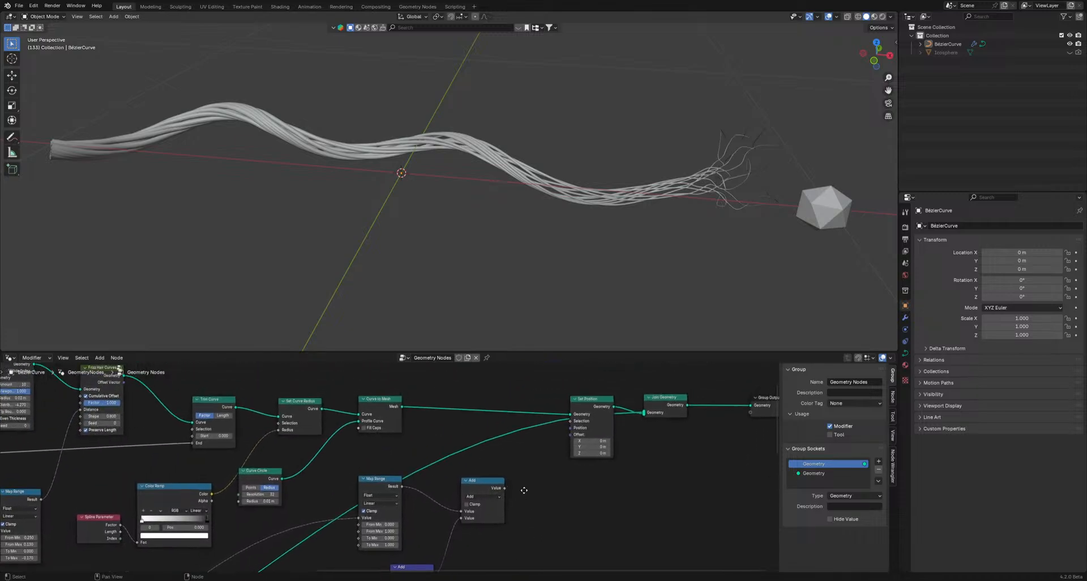
drag(504, 488, 578, 431)
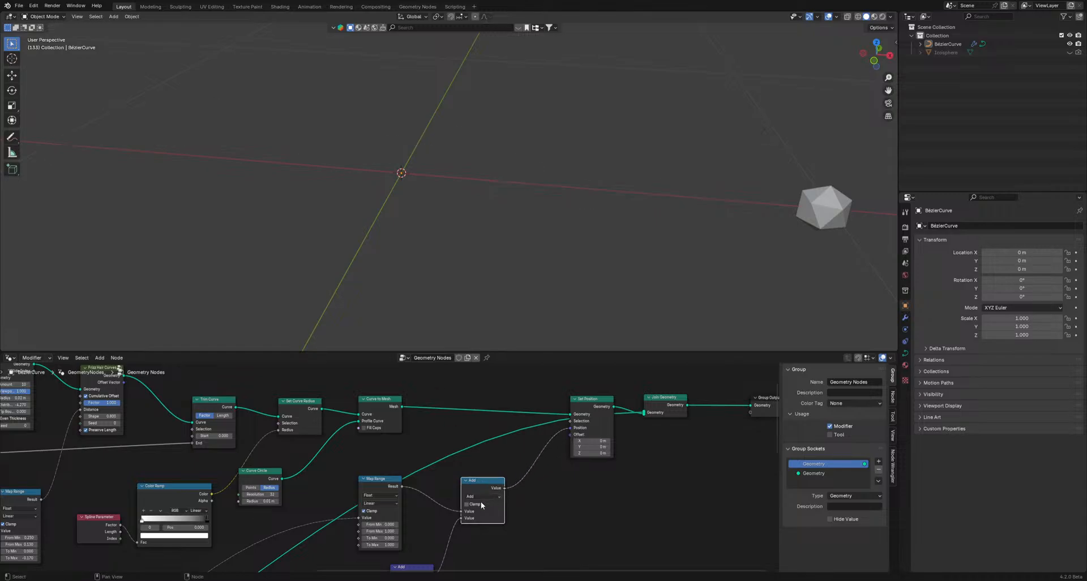
drag(569, 428, 571, 435)
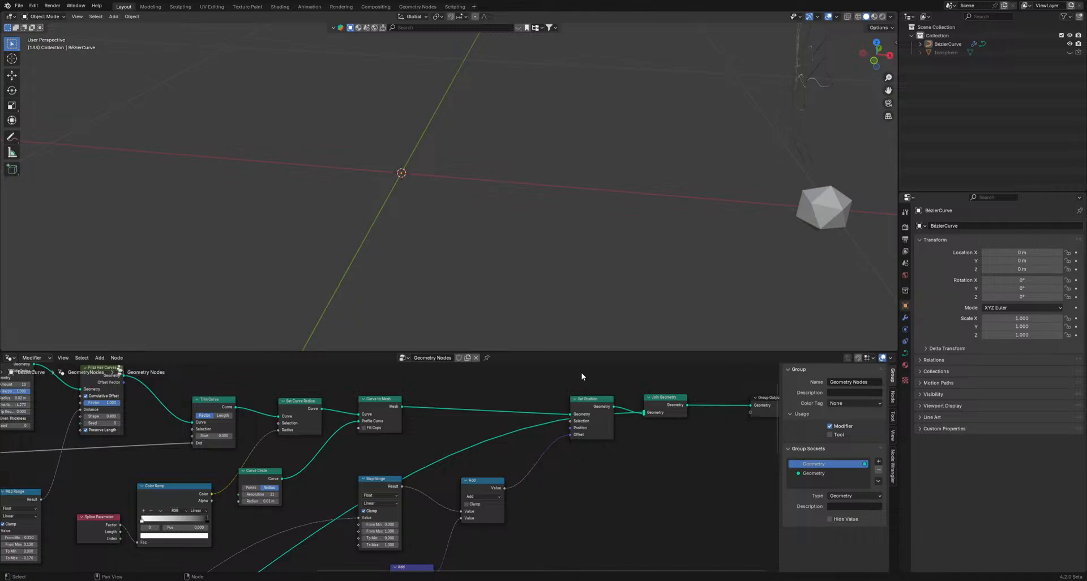
- Pull the Math Add node out of the chain between Map Range and Set Position and set it aside
scroll(633, 134, down, 6)
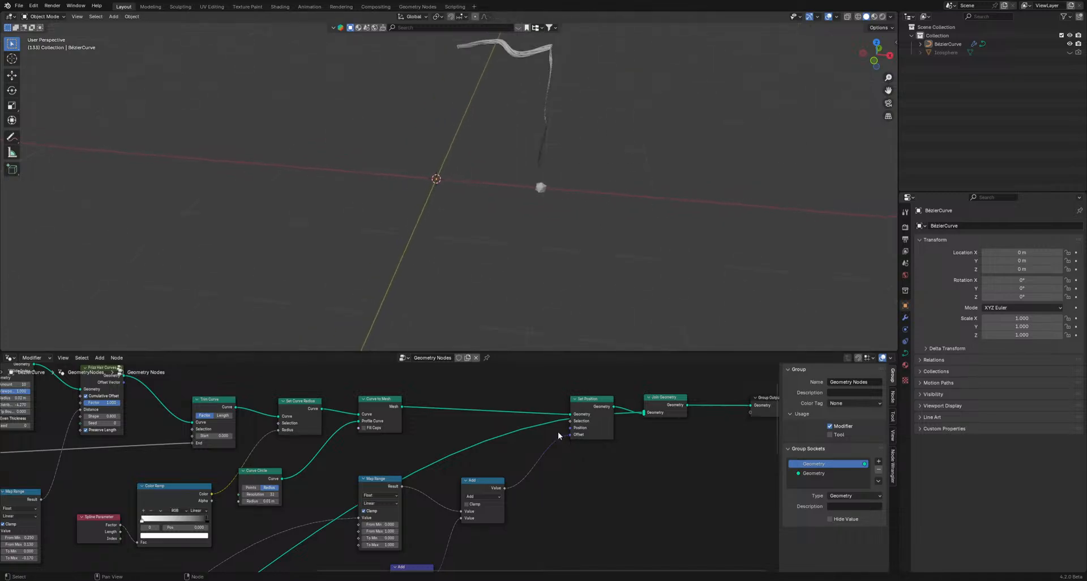
scroll(498, 510, up, 1)
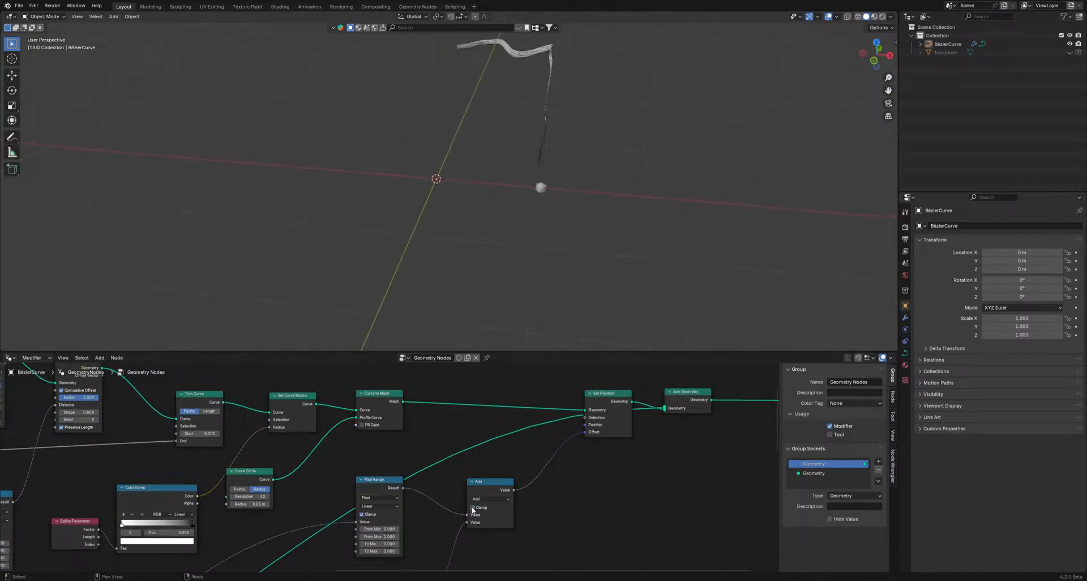
scroll(496, 484, up, 1)
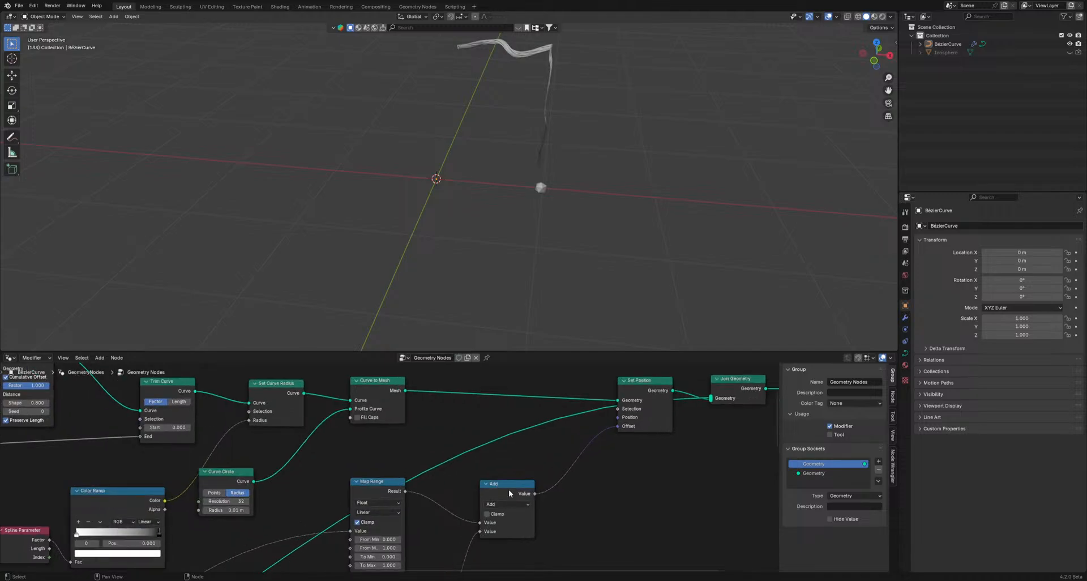
drag(508, 490, 643, 541)
scroll(522, 462, down, 2)
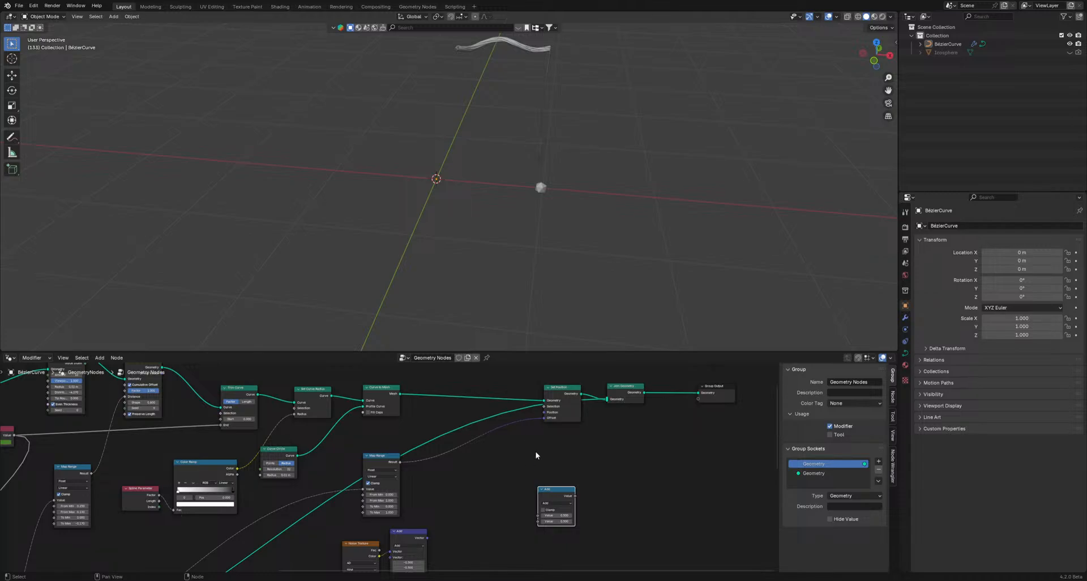
- Insert a Vector Math node set to Multiply between Map Range and Set Position's Offset, with the Vector Add output as its second input
key(shift+a)
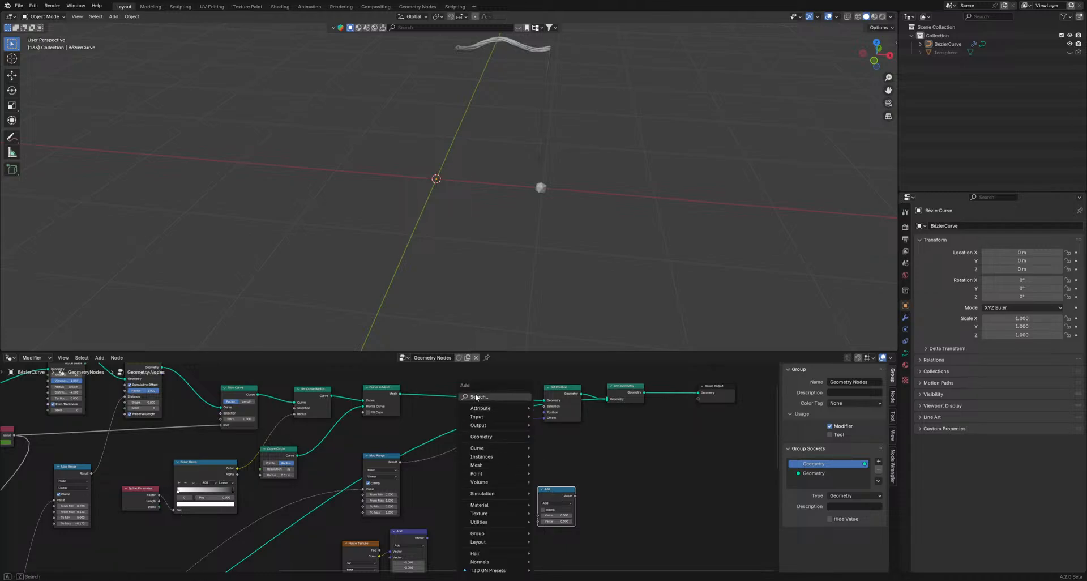
text(vec)
click(507, 427)
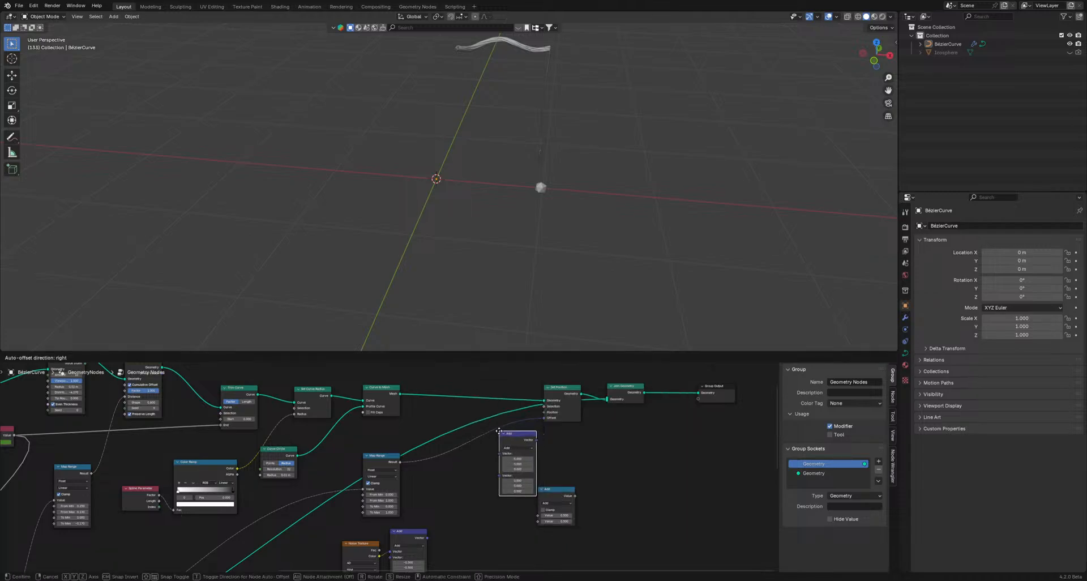
click(485, 426)
click(491, 439)
click(490, 463)
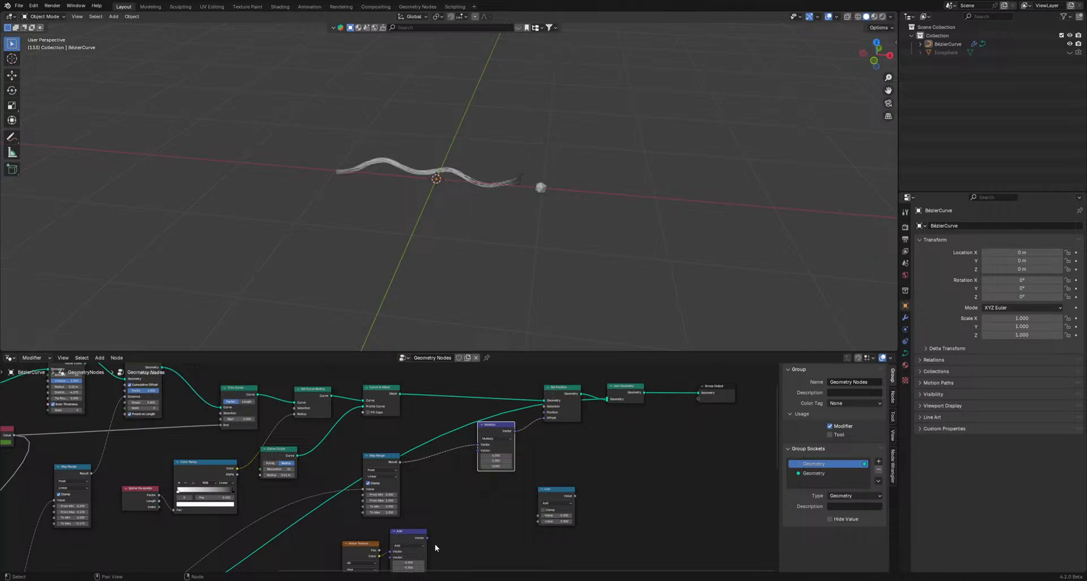
drag(426, 538, 478, 450)
- Play the animation to check the noise displacement along the tentacle as the icosphere travels
scroll(447, 290, up, 5)
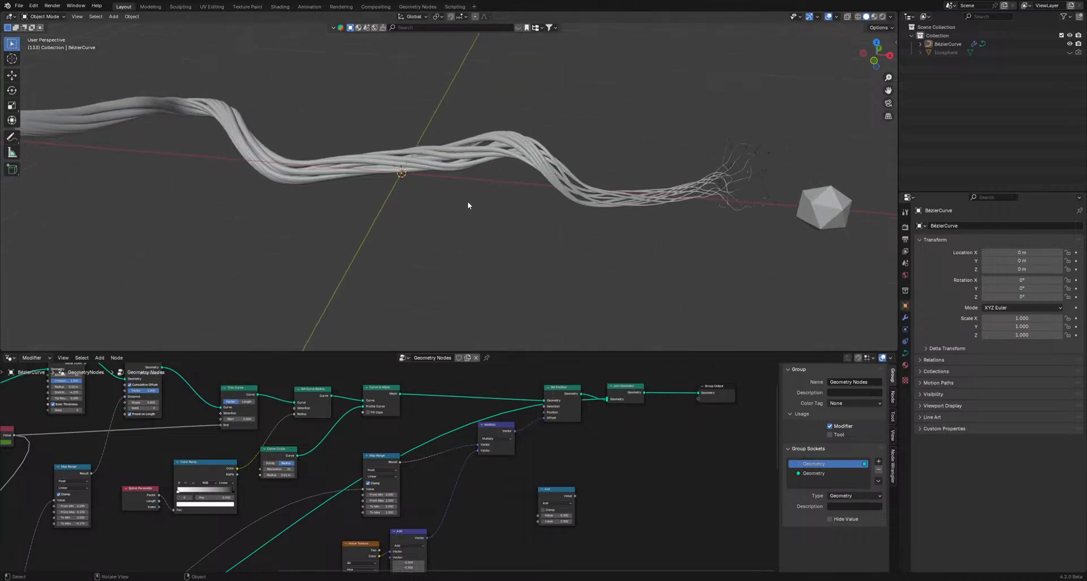
scroll(485, 228, down, 1)
key(space)
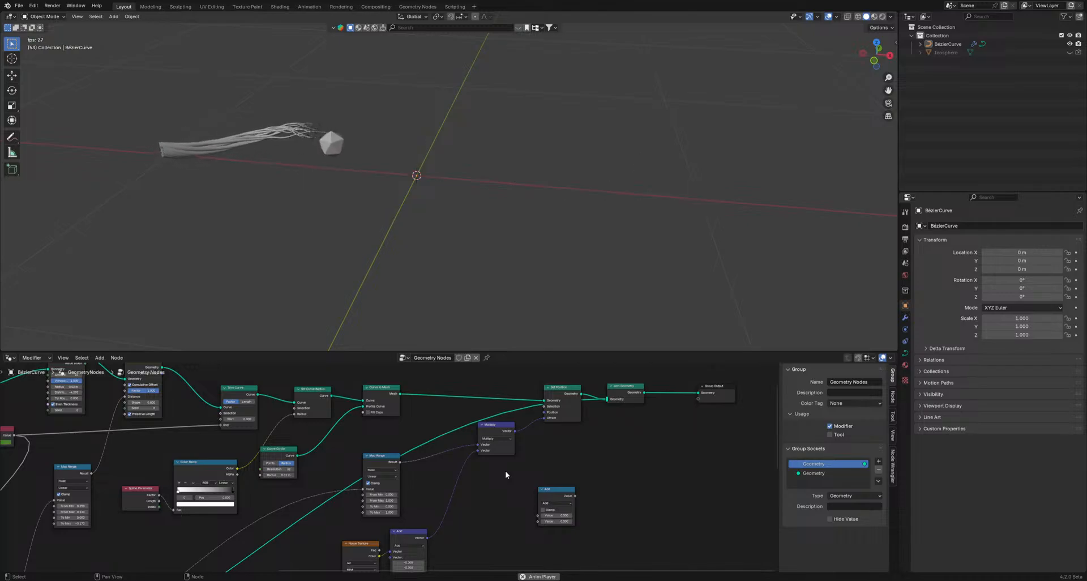
key(space)
- Set the Noise Texture's Scale to about 2.1
middle_drag(474, 510, 520, 443)
scroll(494, 485, up, 2)
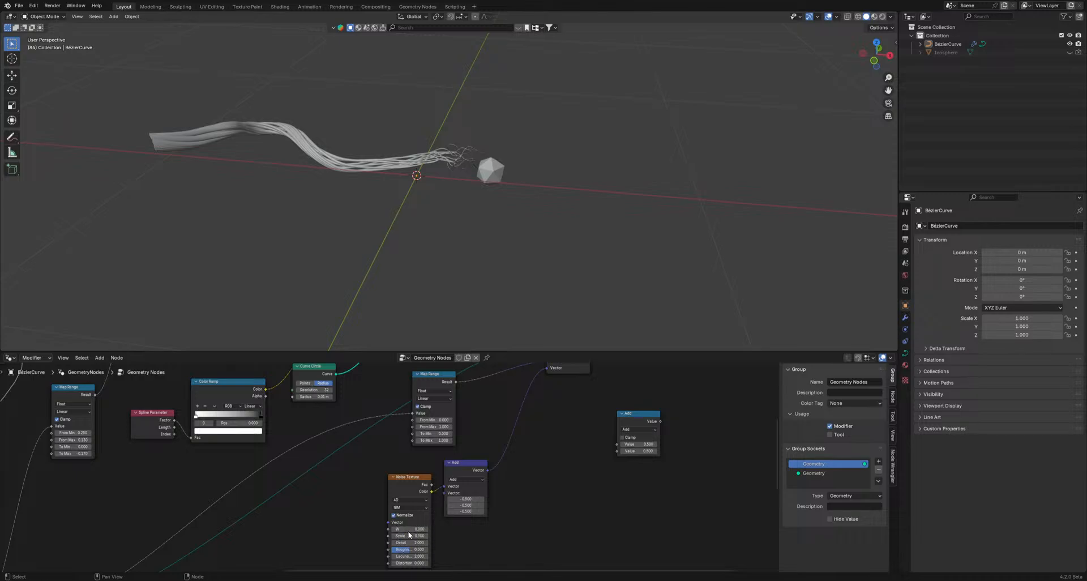
drag(408, 535, 448, 536)
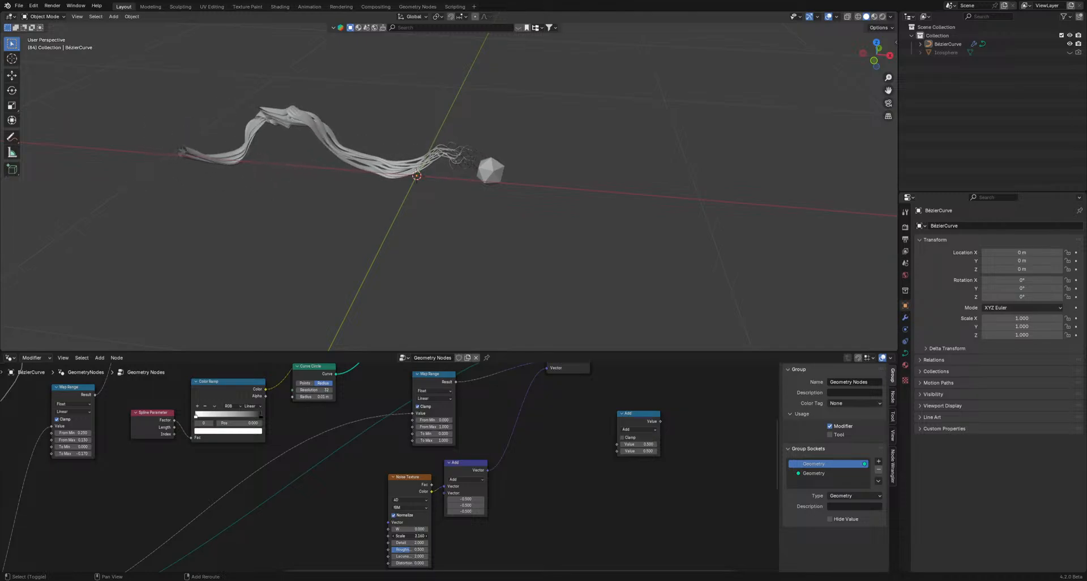
- Lower the Map Range's From Min, and invert its output with To Min at 1 and To Max at 0
middle_drag(472, 447, 493, 497)
drag(456, 469, 448, 469)
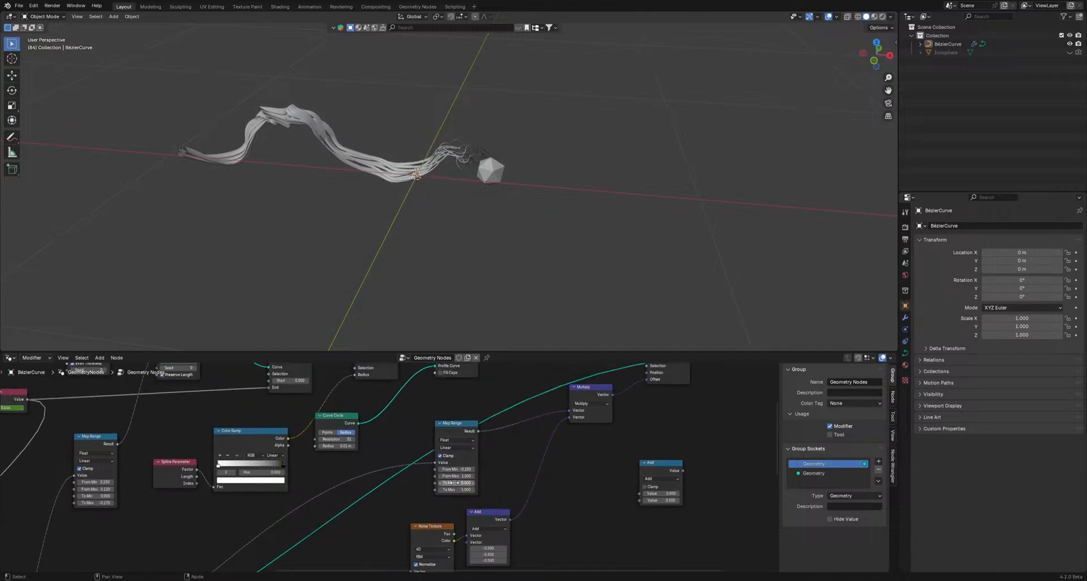
key(Return)
double_click(456, 485)
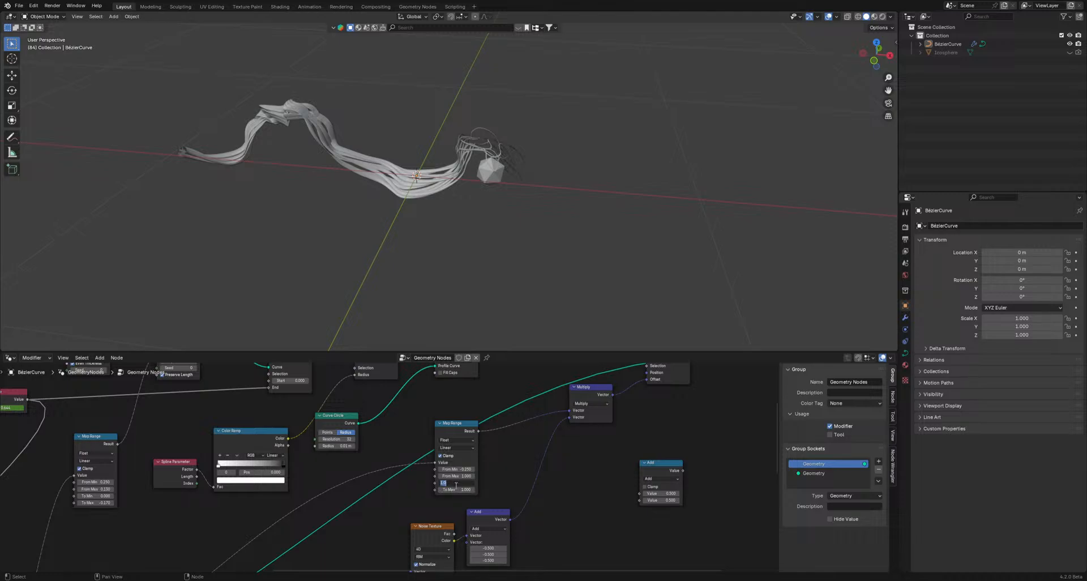
click(452, 489)
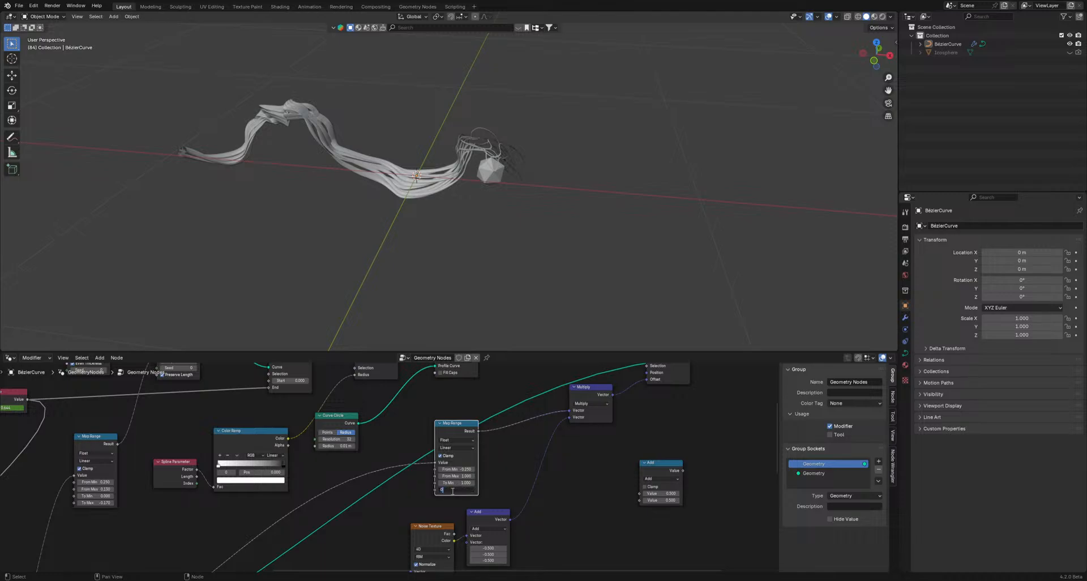
text(0)
key(Return)
- Tune the inverted Map Range's input range to a From Min of -0.540 and a From Max of 0.140
scroll(430, 470, up, 2)
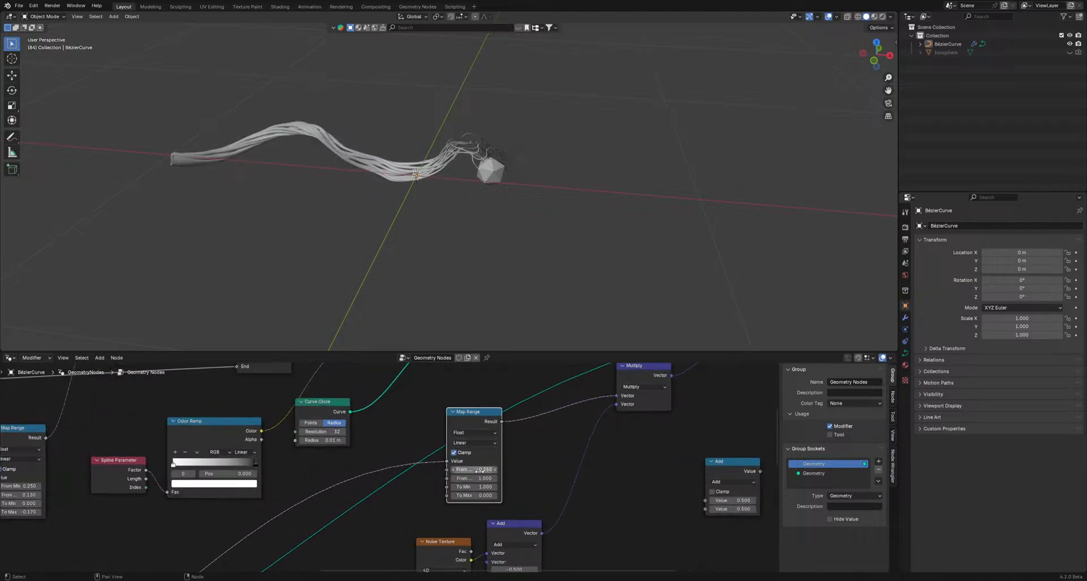
mouse_move(480, 470)
mouse_down()
mouse_move(456, 478)
mouse_move(475, 478)
mouse_up()
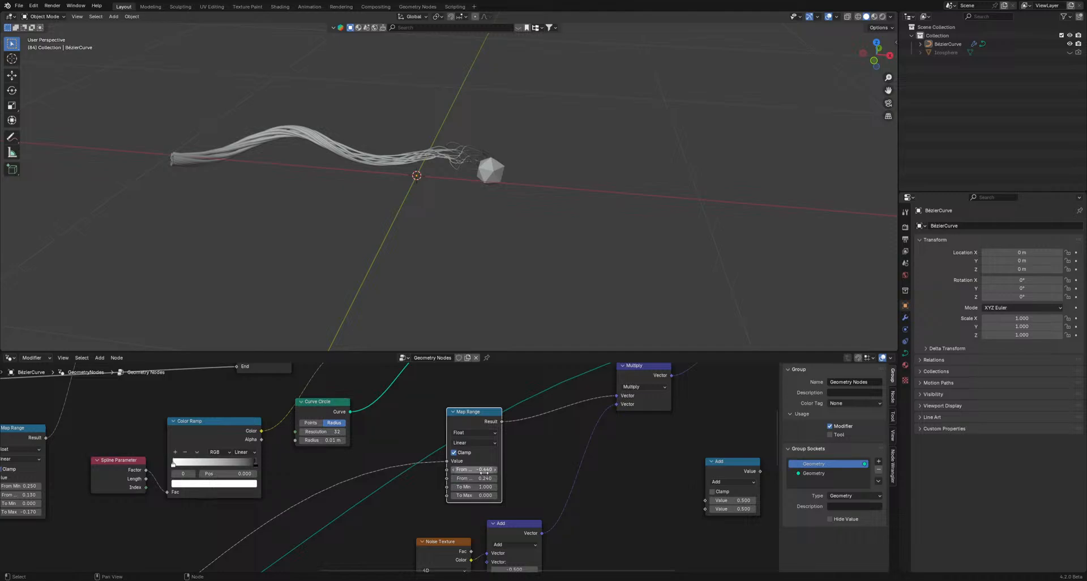
middle_drag(550, 502, 511, 456)
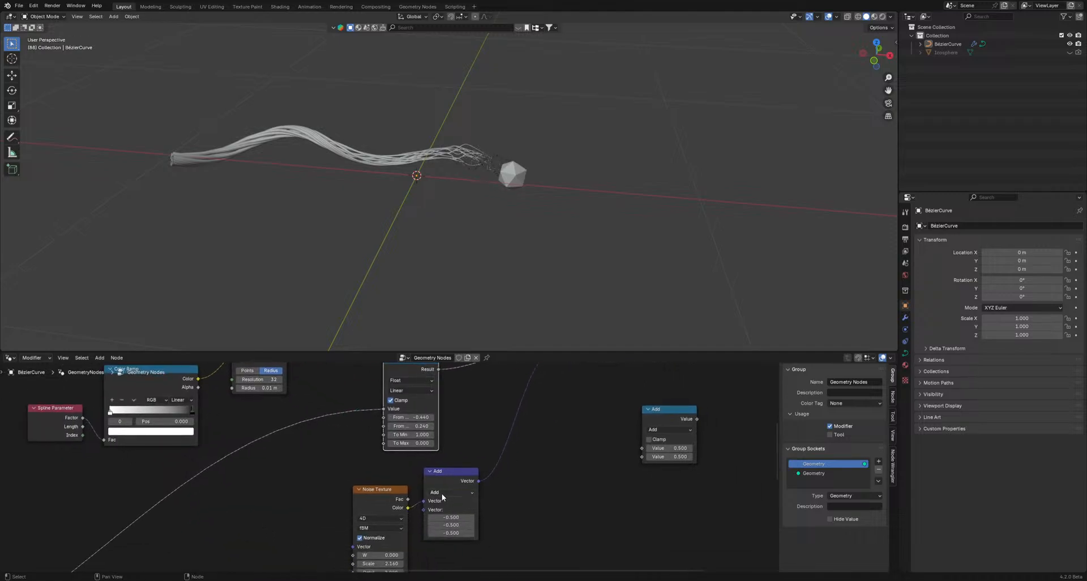
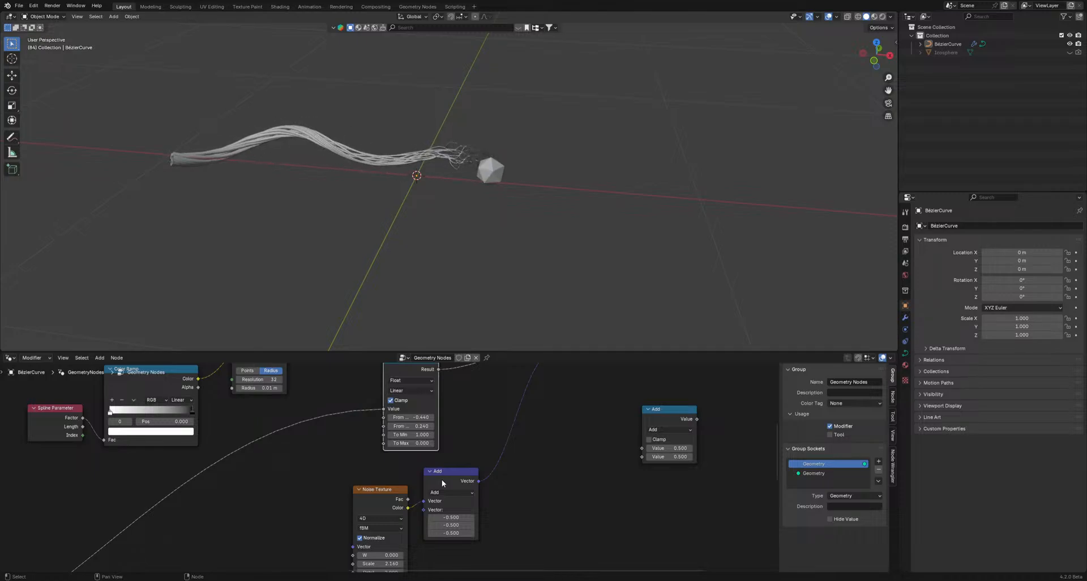
middle_drag(442, 479, 552, 561)
mouse_move(520, 500)
mouse_down()
mouse_move(510, 500)
mouse_move(526, 498)
mouse_up()
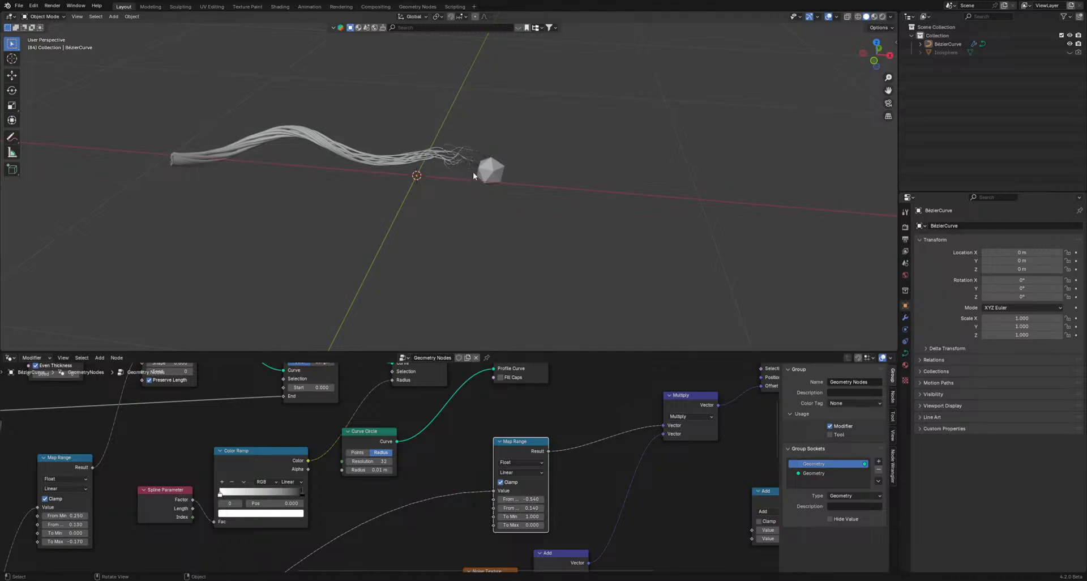
scroll(473, 172, up, 5)
middle_drag(492, 161, 439, 165)
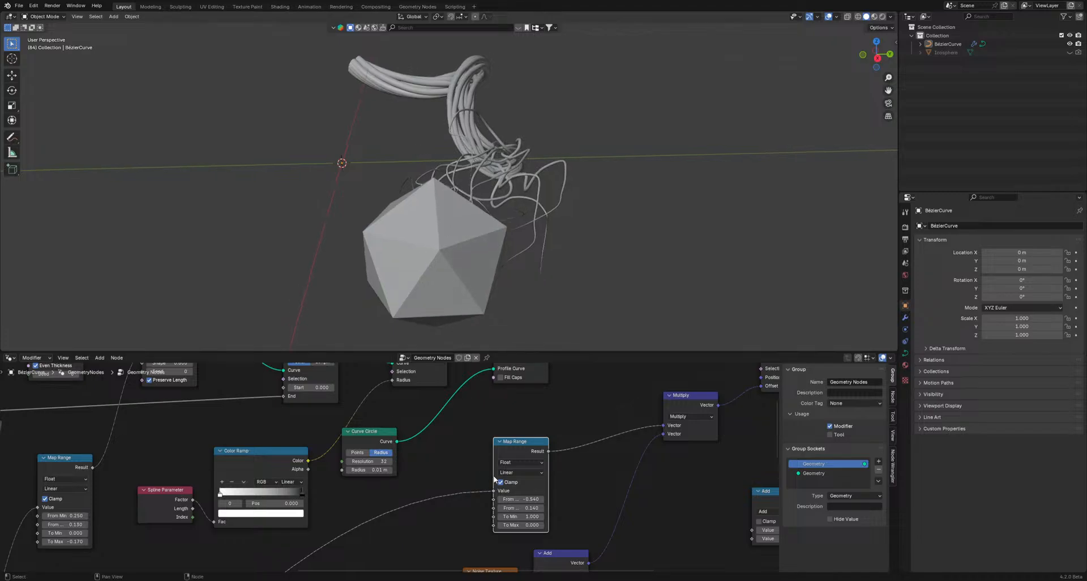
- Reposition the Multiply node and insert a duplicate of it between the original and Set Position's Offset
key(Home)
drag(540, 444, 523, 464)
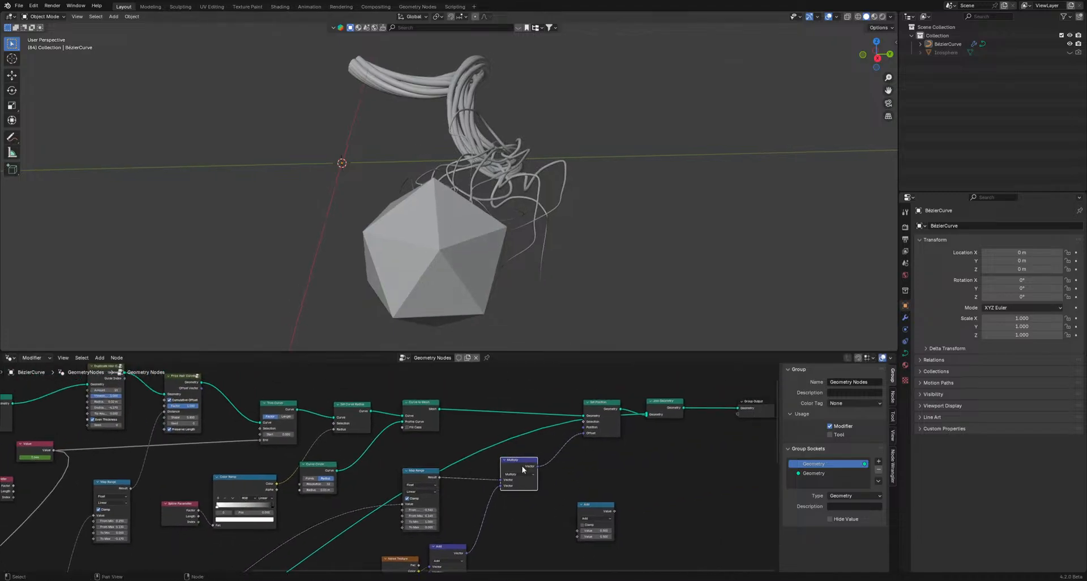
key(shift+d)
click(572, 443)
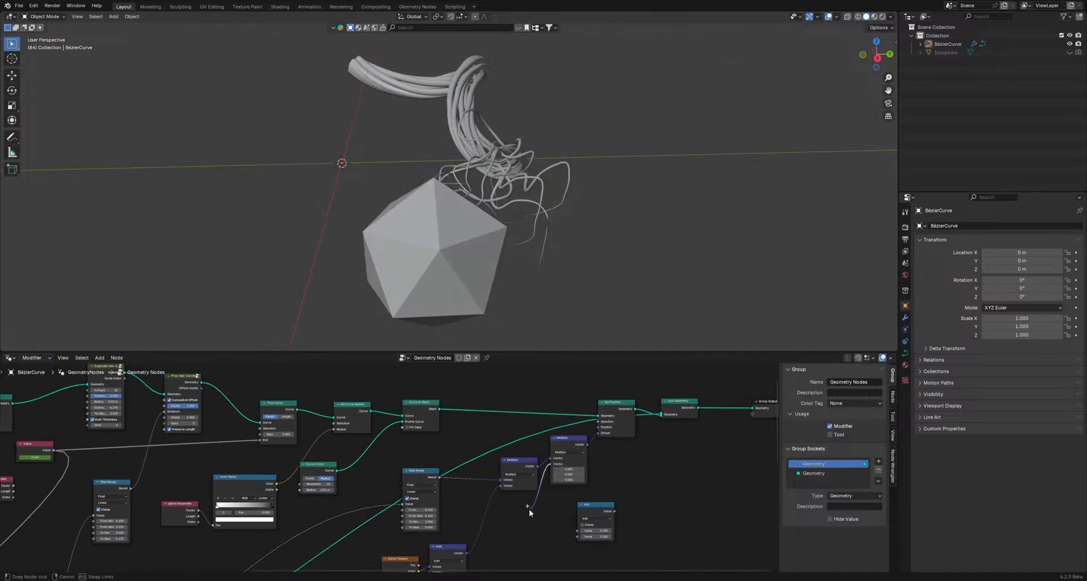
- Add a Normal node and connect it to the free vector input of the second Multiply node
key(shift+a)
text(nor)
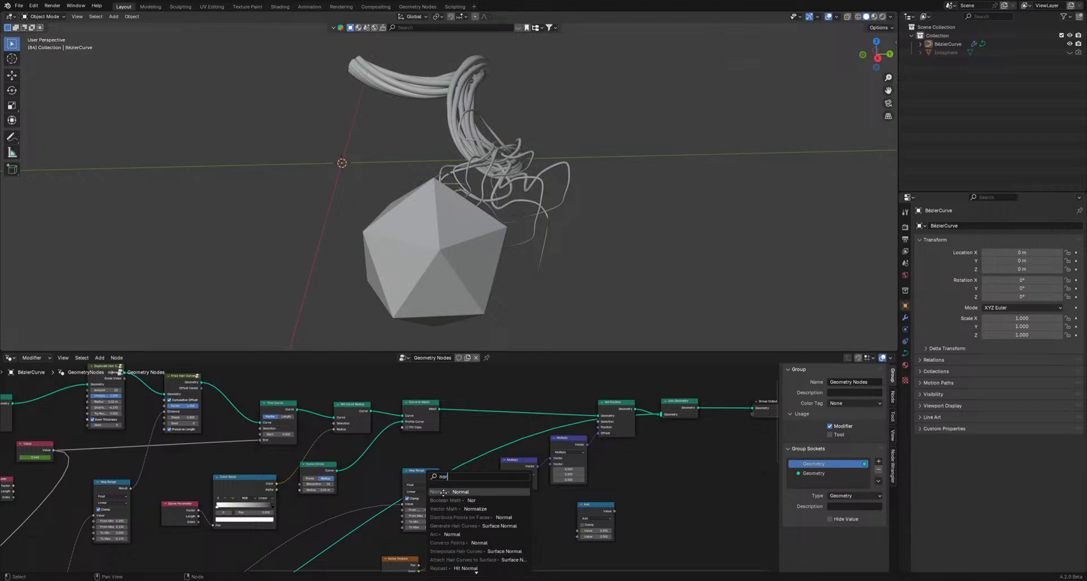
key(Return)
click(455, 502)
scroll(498, 496, down, 2)
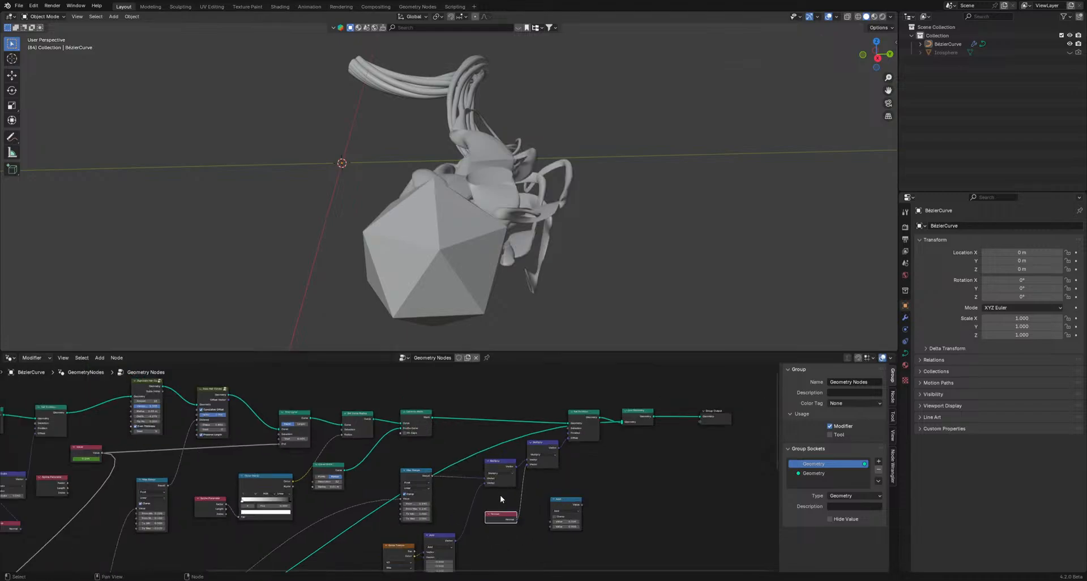
scroll(500, 494, down, 1)
- Move Curve to Mesh between the final Set Position and Join Geometry, and reconnect Curve Circle to its Profile Curve
drag(411, 426, 431, 420)
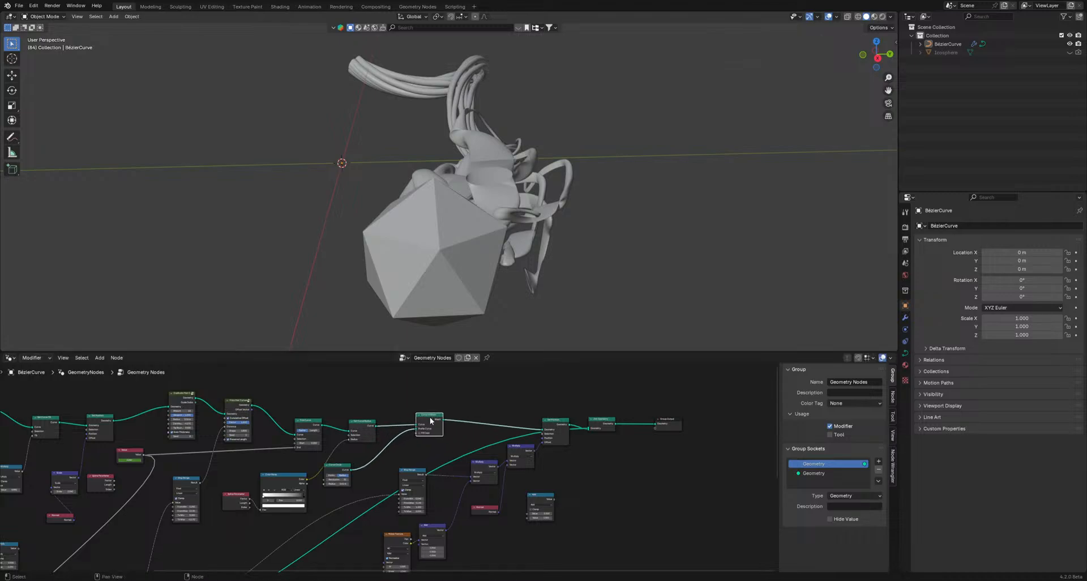
drag(366, 421, 435, 428)
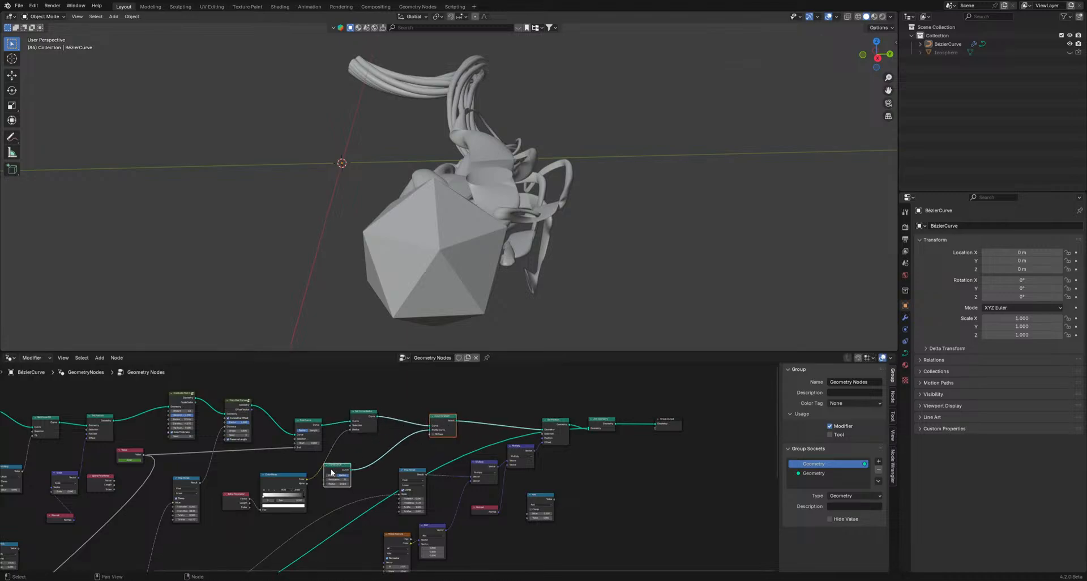
click(604, 464)
alt+drag(442, 423, 590, 412)
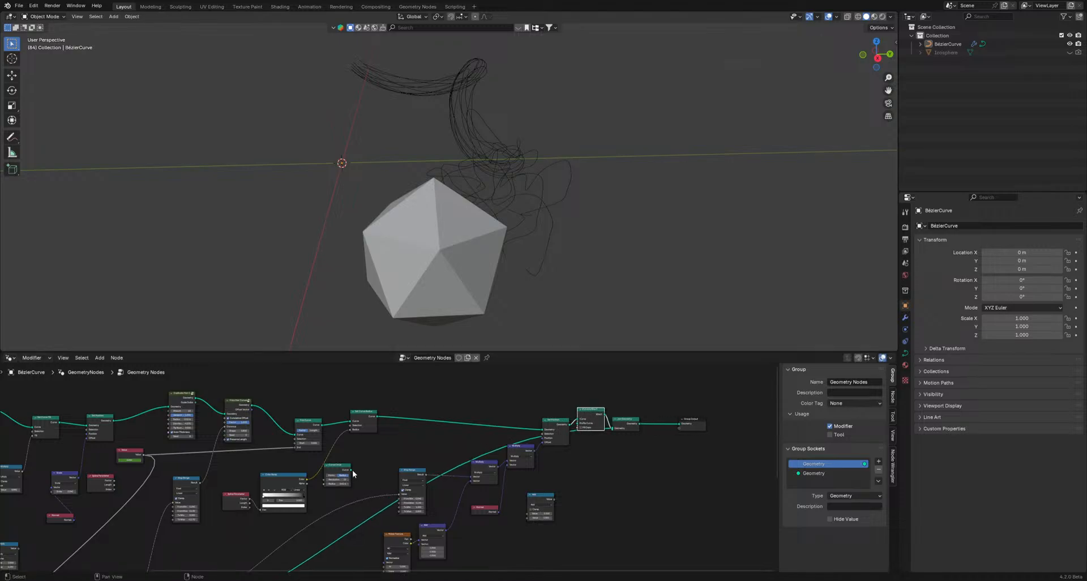
drag(352, 469, 577, 428)
middle_drag(476, 165, 535, 169)
key(space)
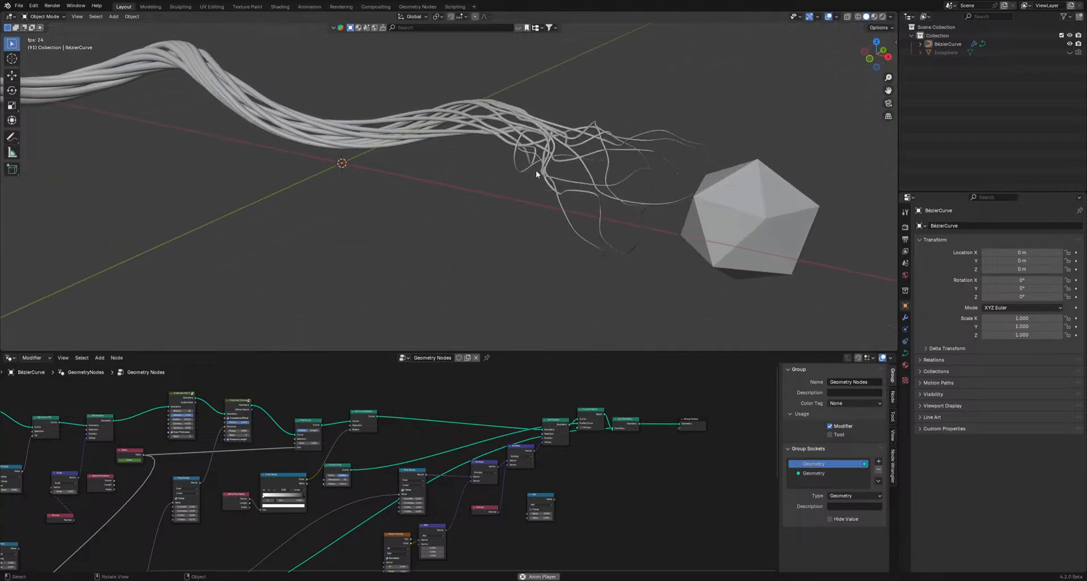
key(space)
- Try different Scale values on the Noise Texture that displaces the tentacle tips
middle_drag(439, 527, 492, 460)
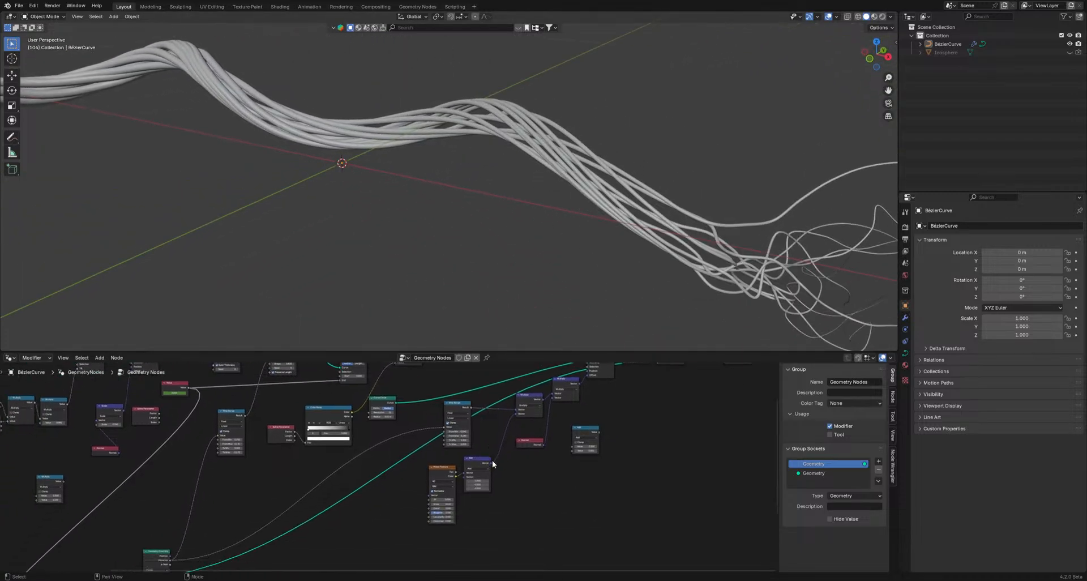
scroll(491, 459, up, 2)
scroll(521, 293, down, 4)
middle_drag(498, 286, 491, 285)
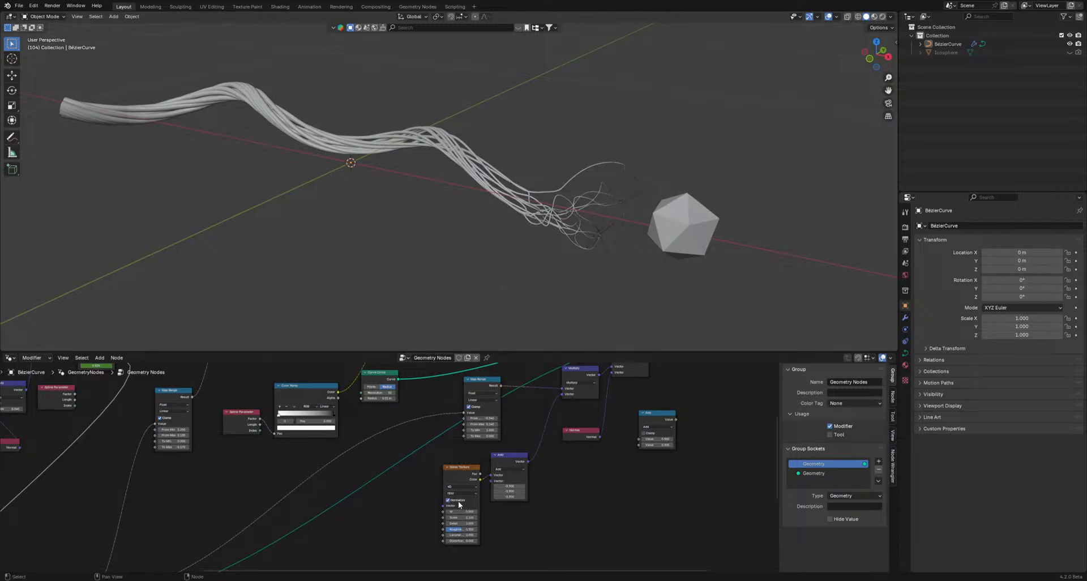
mouse_move(450, 511)
mouse_move(462, 518)
mouse_down()
mouse_move(426, 517)
mouse_move(442, 518)
mouse_up()
drag(462, 517, 453, 517)
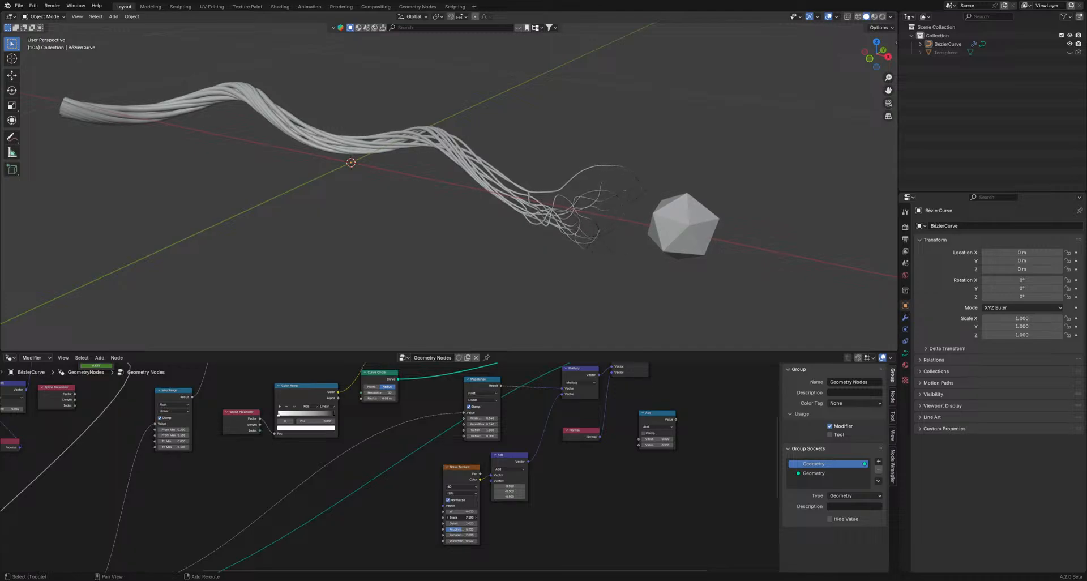
scroll(563, 260, up, 4)
shift+middle_drag(563, 259, 387, 180)
scroll(391, 163, up, 2)
scroll(391, 163, down, 3)
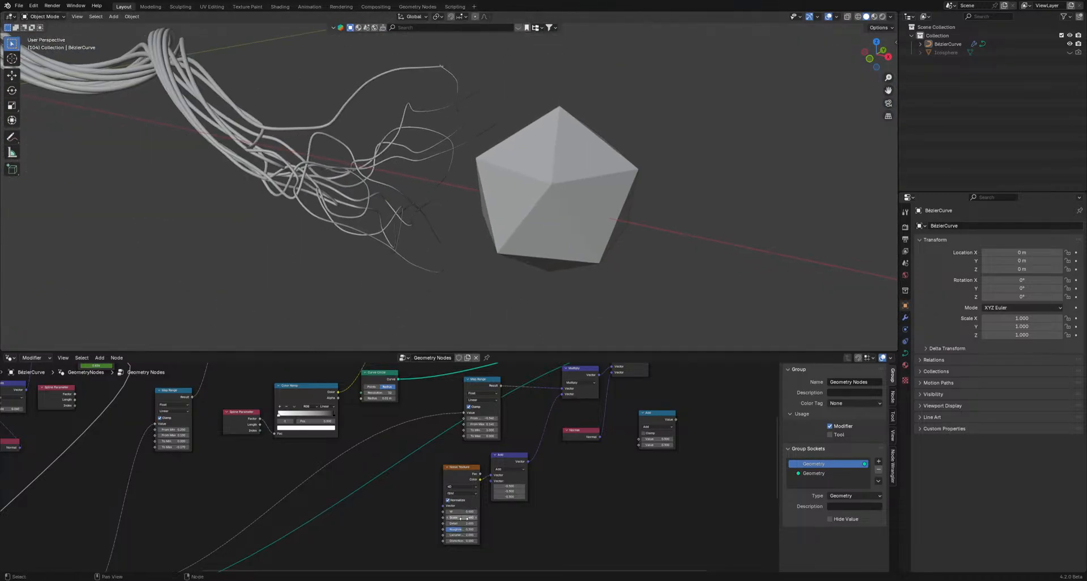
scroll(463, 517, up, 1)
drag(466, 526, 427, 525)
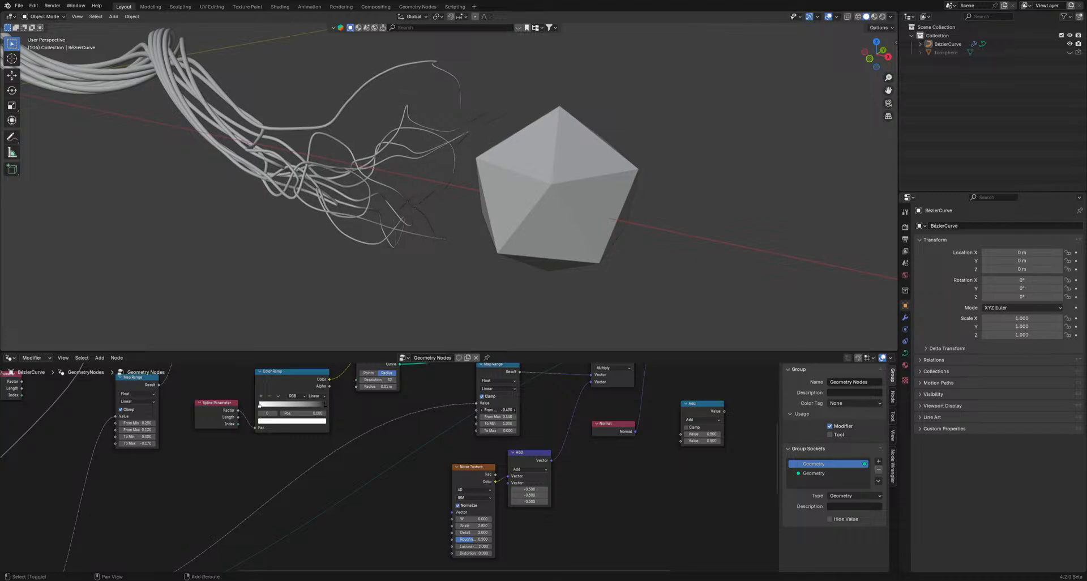
- Raise the inverted Map Range's From Min to about 0.11 and the Noise Texture's Scale to about 5.27
drag(475, 410, 500, 417)
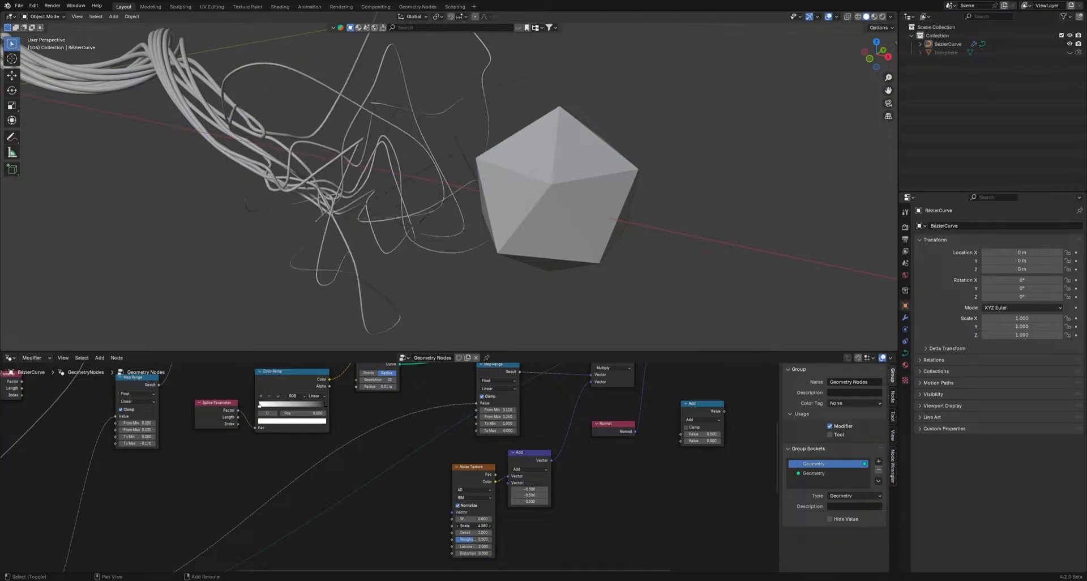
drag(475, 525, 479, 525)
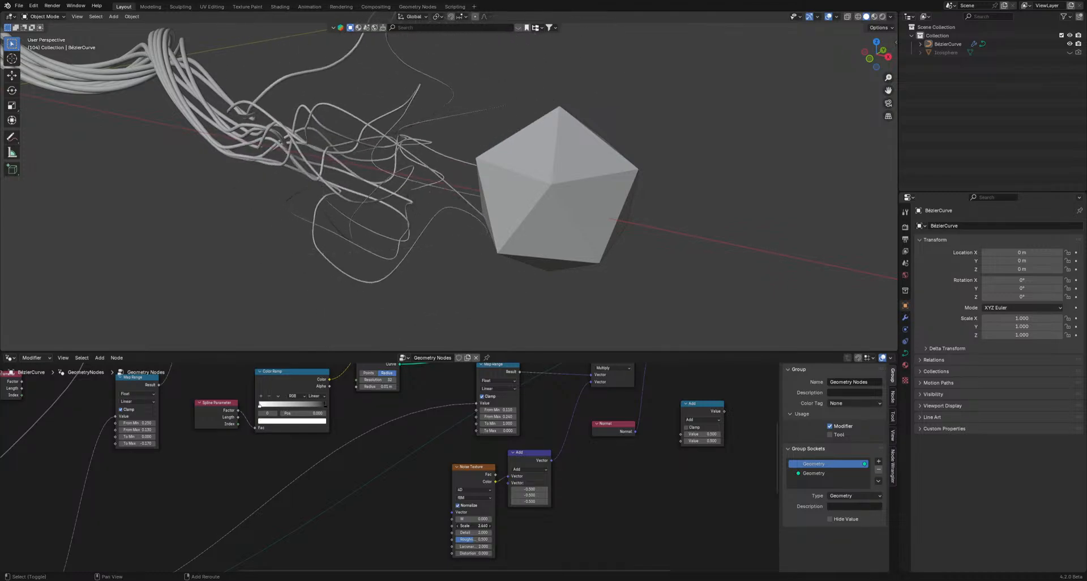
drag(479, 525, 510, 525)
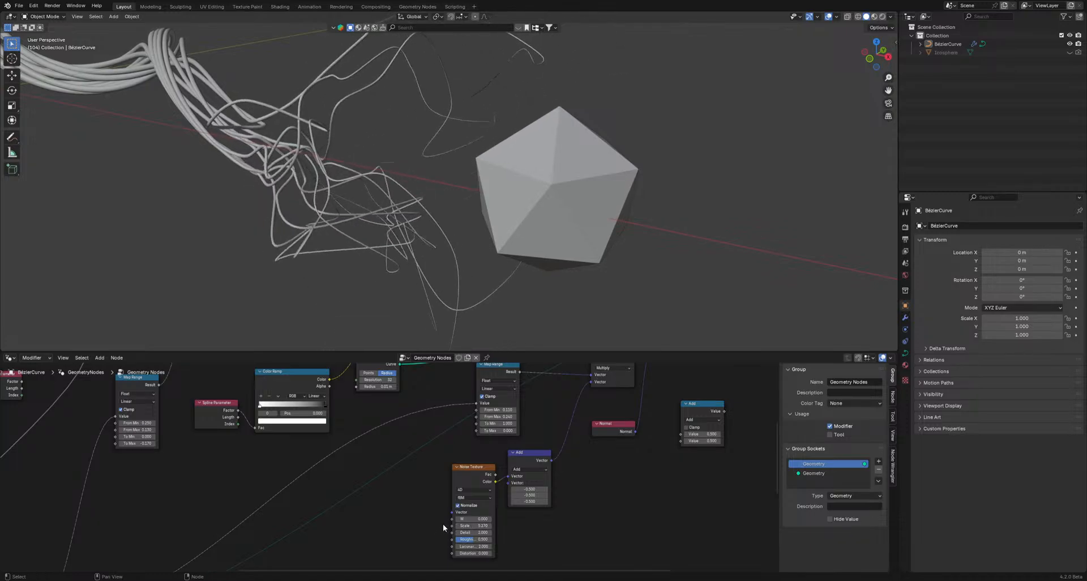
- Add a Scene Time node and connect it to the Noise Texture's W input
drag(372, 531, 372, 531)
text(sce)
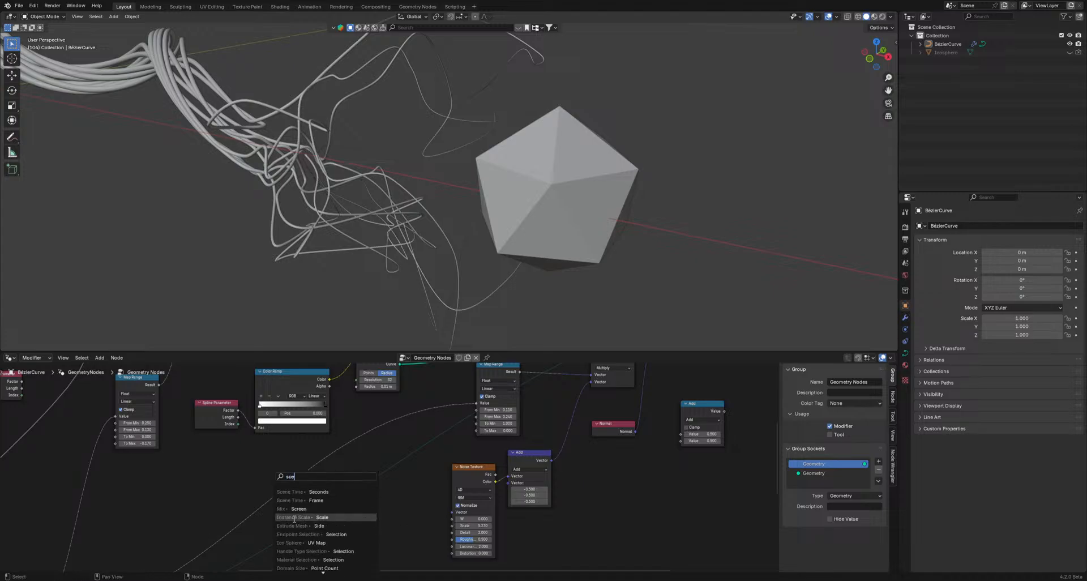
click(295, 500)
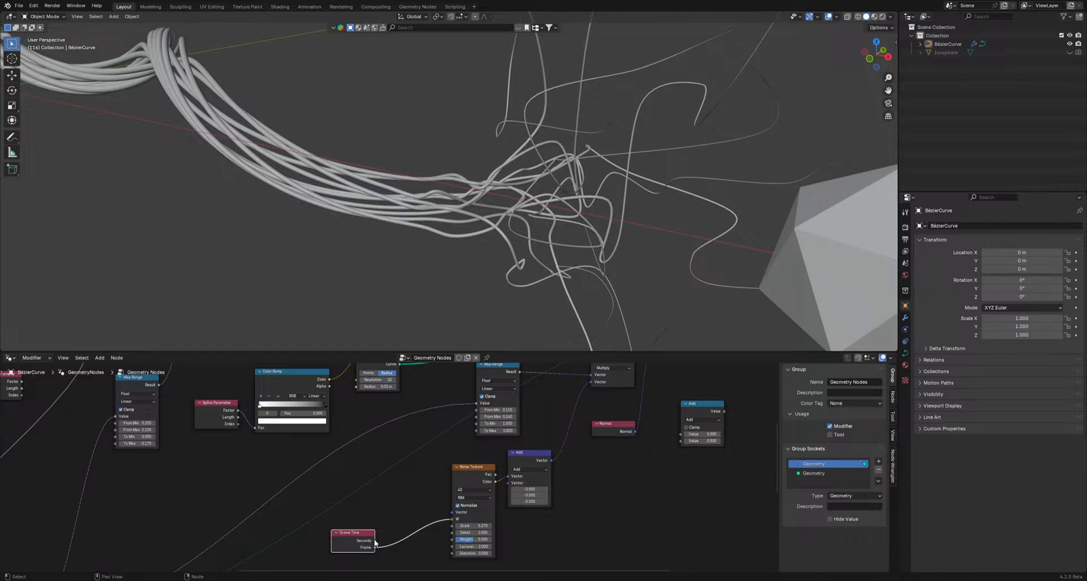
- Insert a Math node set to Divide between Scene Time's Seconds and the noise's W, with a divisor of about 11.8
middle_drag(419, 516, 444, 482)
key(shift+a)
mouse_move(437, 474)
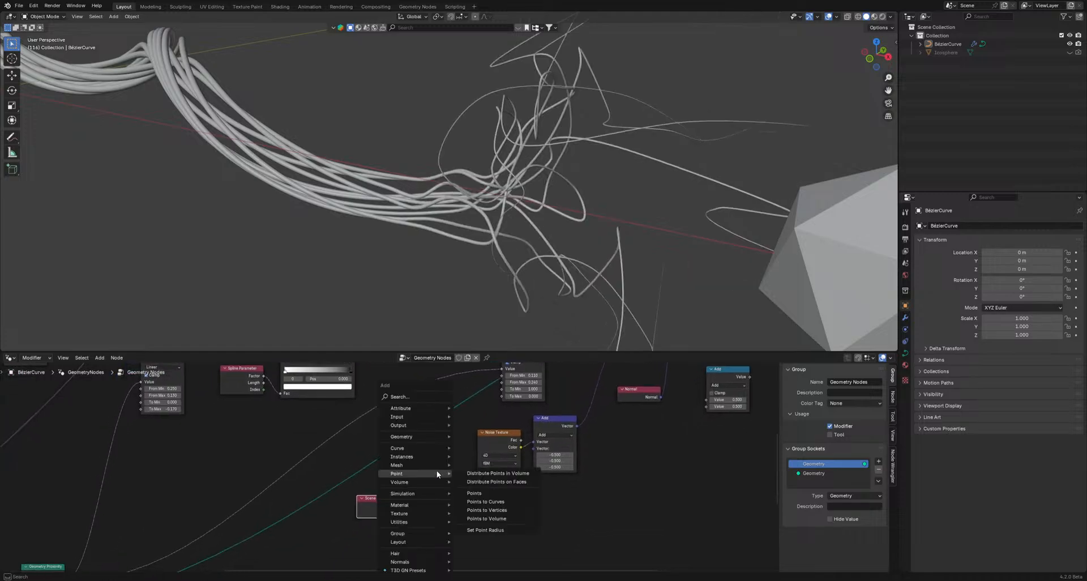
click(416, 398)
text(math)
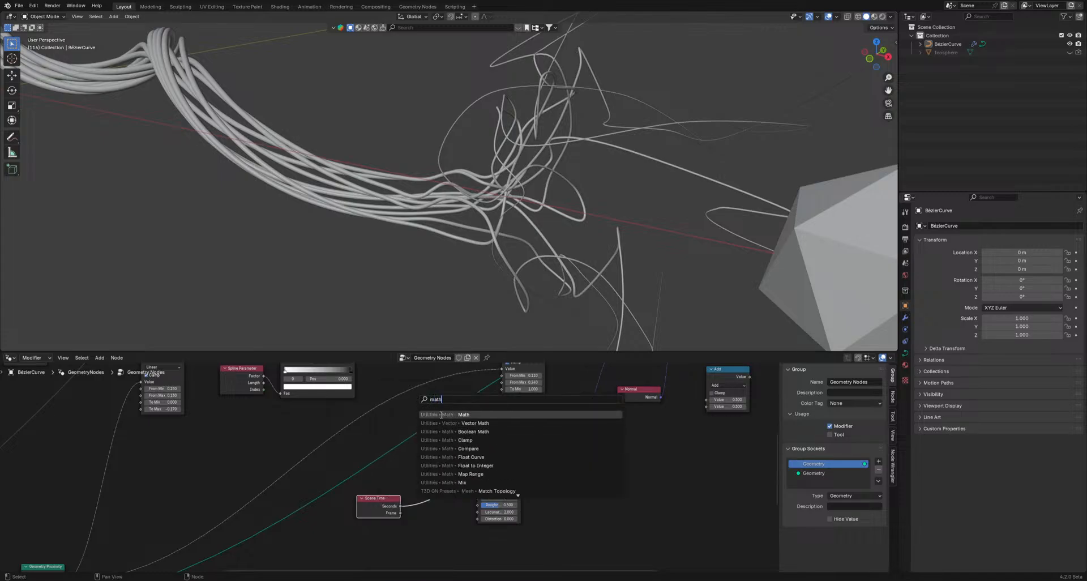
click(444, 415)
click(420, 474)
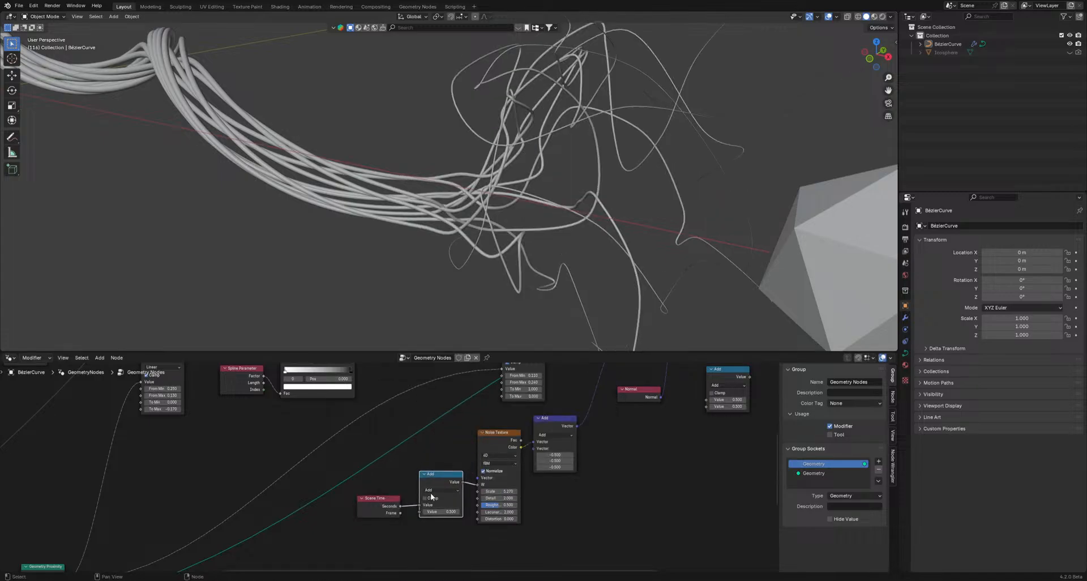
click(432, 491)
click(432, 433)
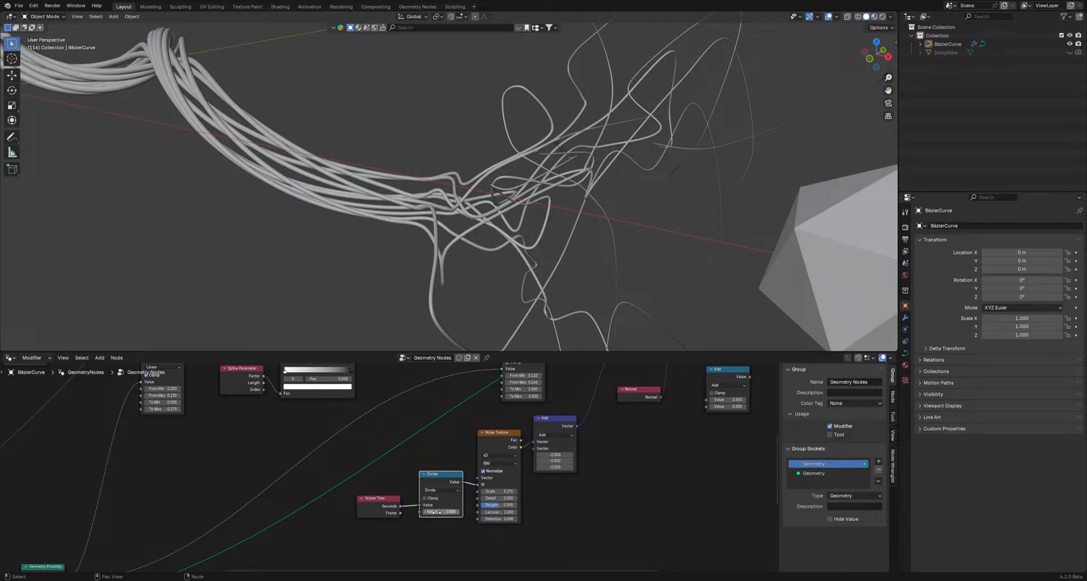
drag(433, 512, 518, 512)
- Play back the time-driven noise on the tentacle and fine-tune the Noise Texture's Scale
key(space)
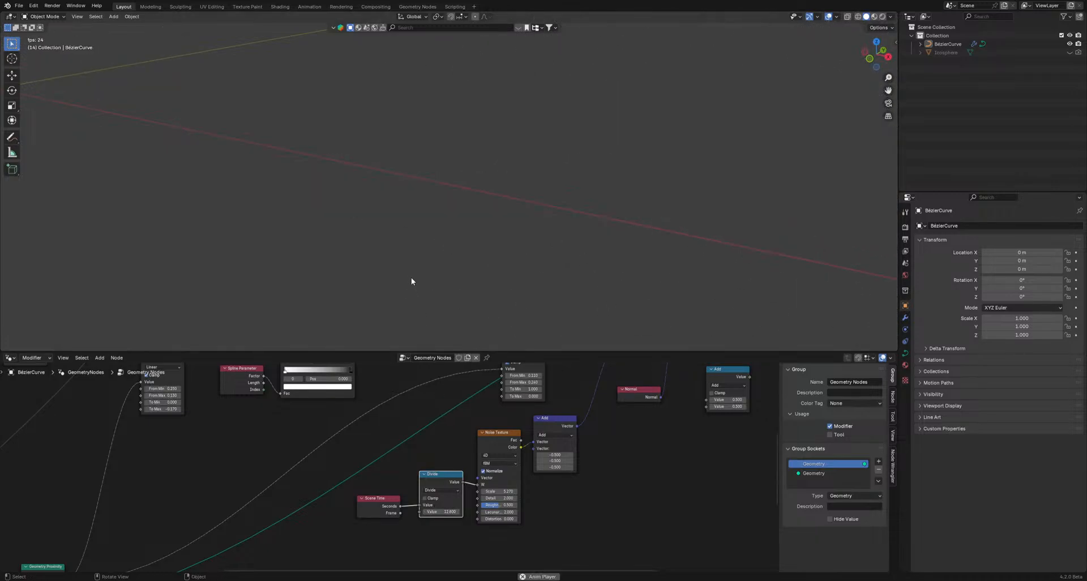
middle_drag(411, 278, 368, 238)
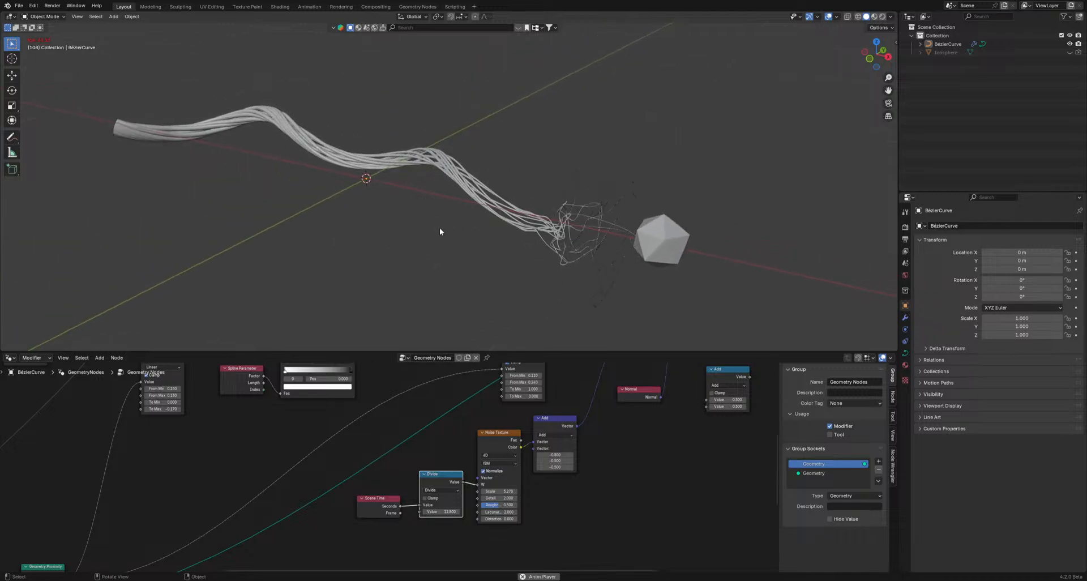
mouse_move(499, 491)
mouse_down()
mouse_move(396, 491)
mouse_move(498, 491)
mouse_up()
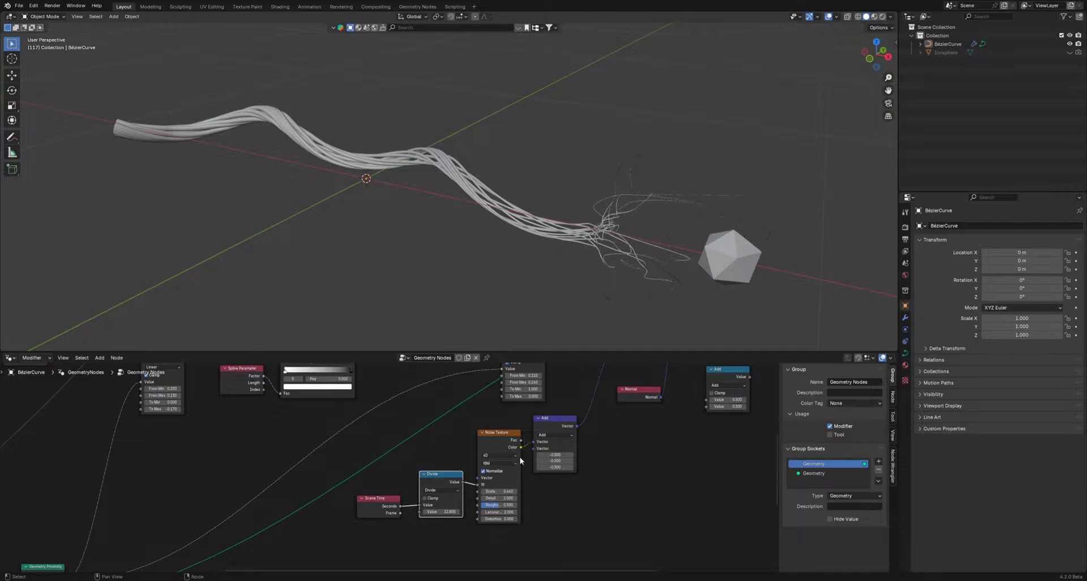
middle_drag(606, 292, 365, 267)
key(space)
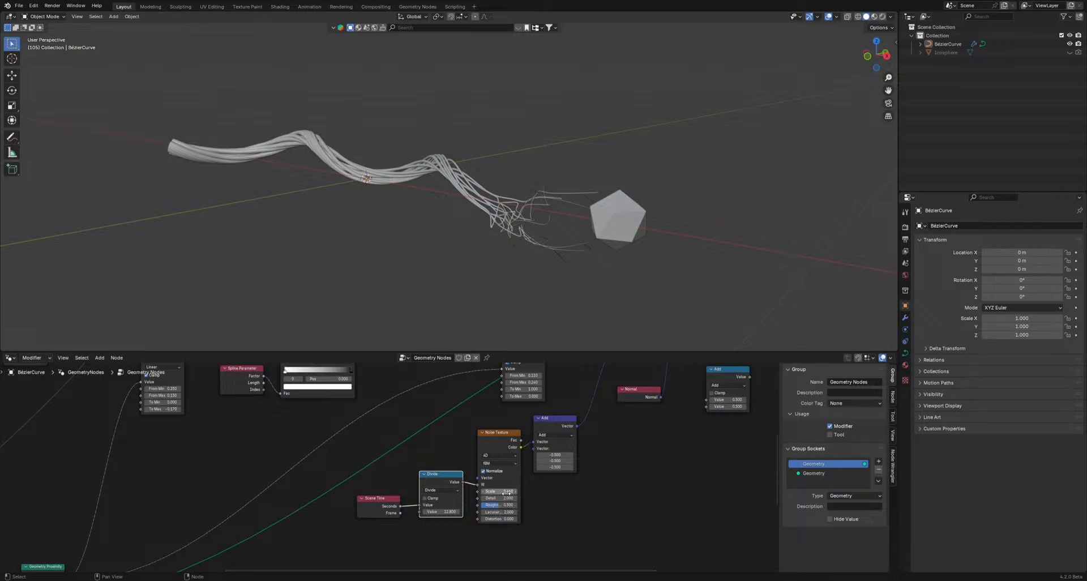
drag(502, 491, 491, 491)
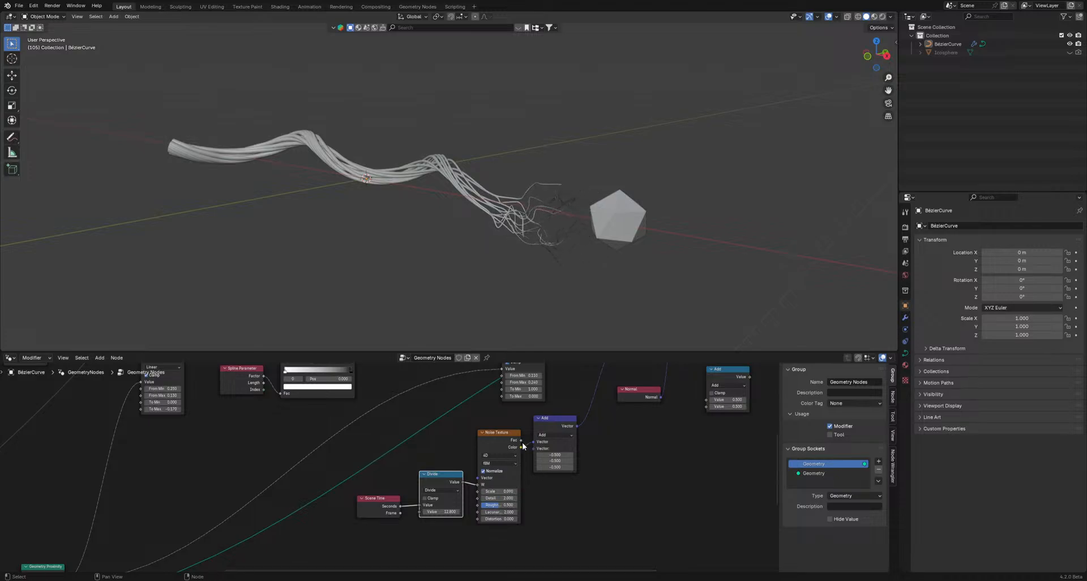
- Turn off the Noise Texture's Normalize option to compare the displacement, and turn it back on
click(482, 471)
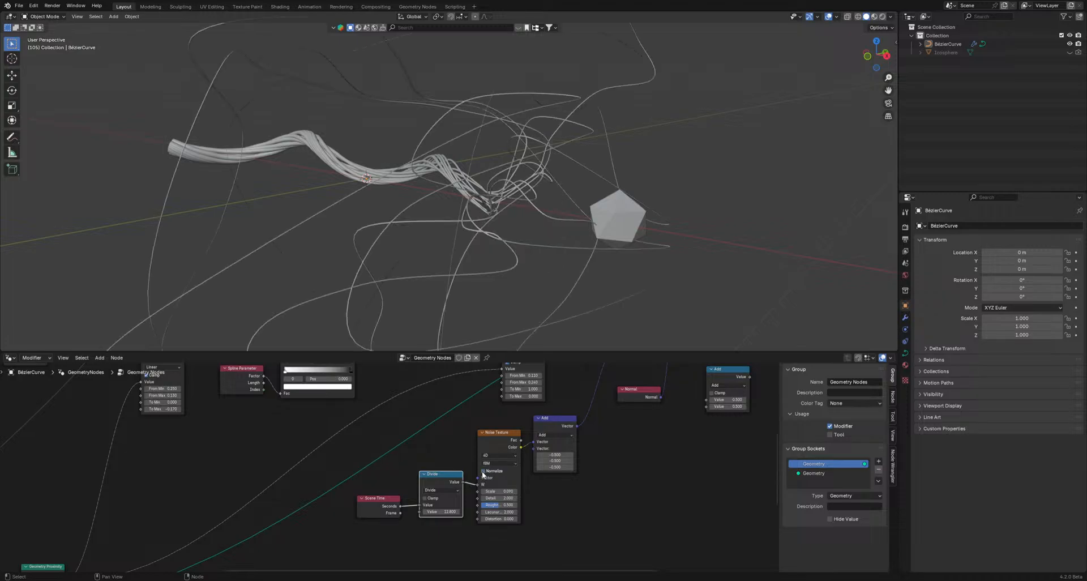
scroll(533, 222, down, 3)
middle_drag(533, 222, 491, 232)
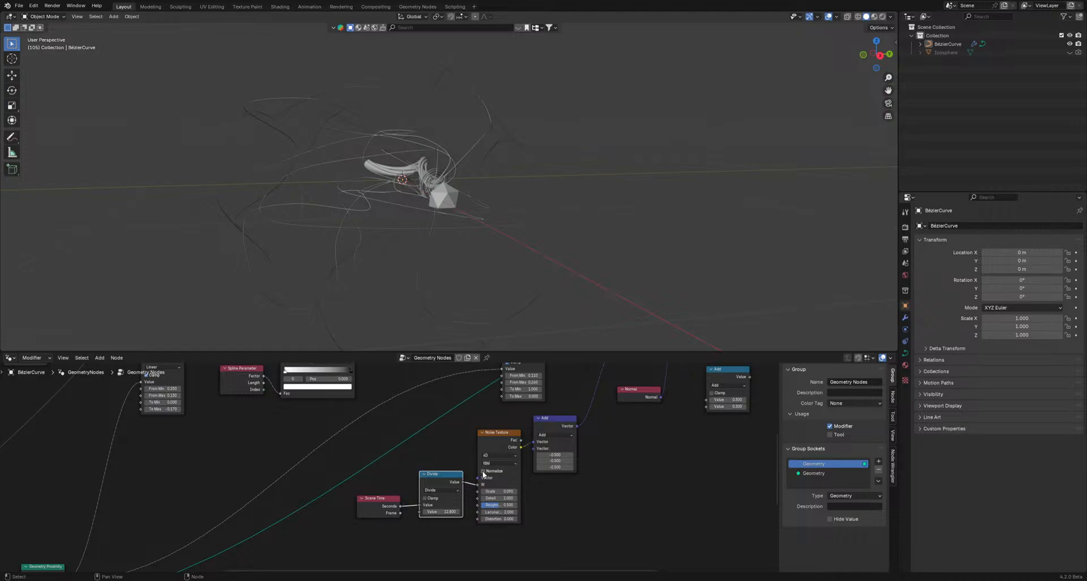
click(483, 472)
scroll(393, 185, up, 3)
middle_drag(393, 185, 444, 209)
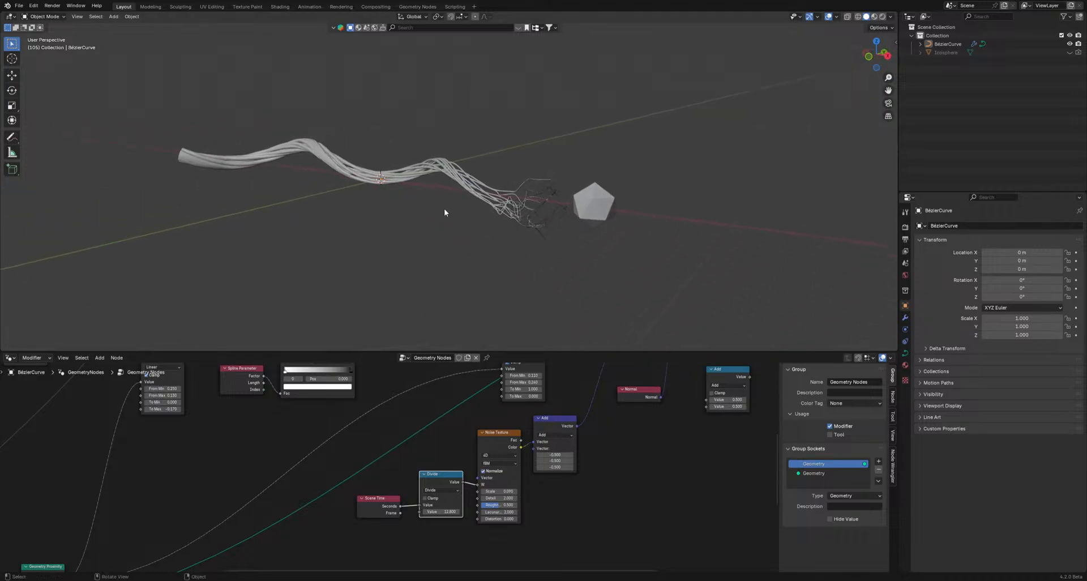
- Insert a Vector Math node set to Scale between the Normal node and the second Multiply
middle_drag(595, 446, 524, 515)
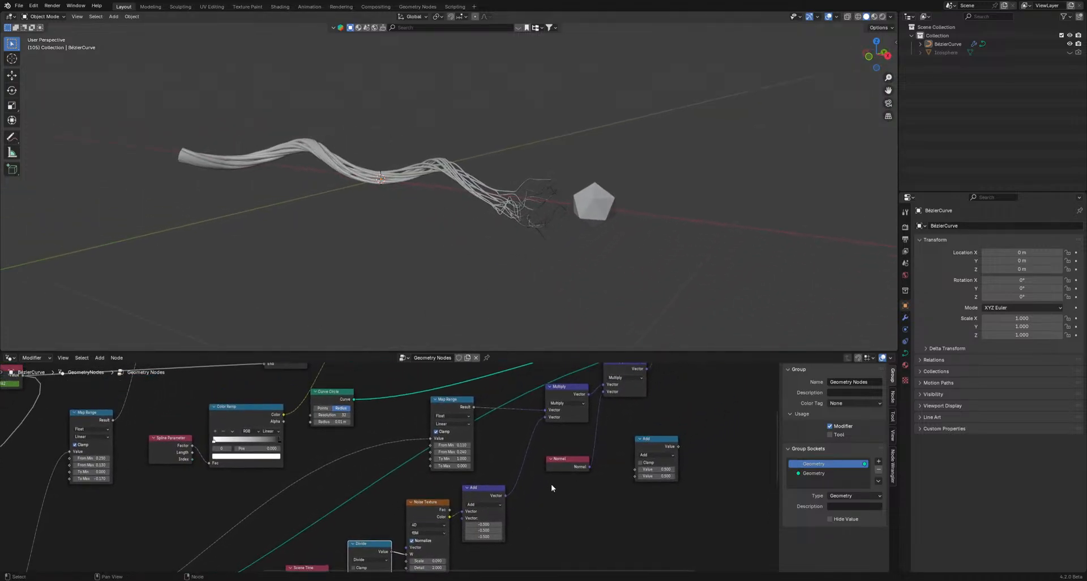
drag(565, 469, 550, 479)
key(shift+a)
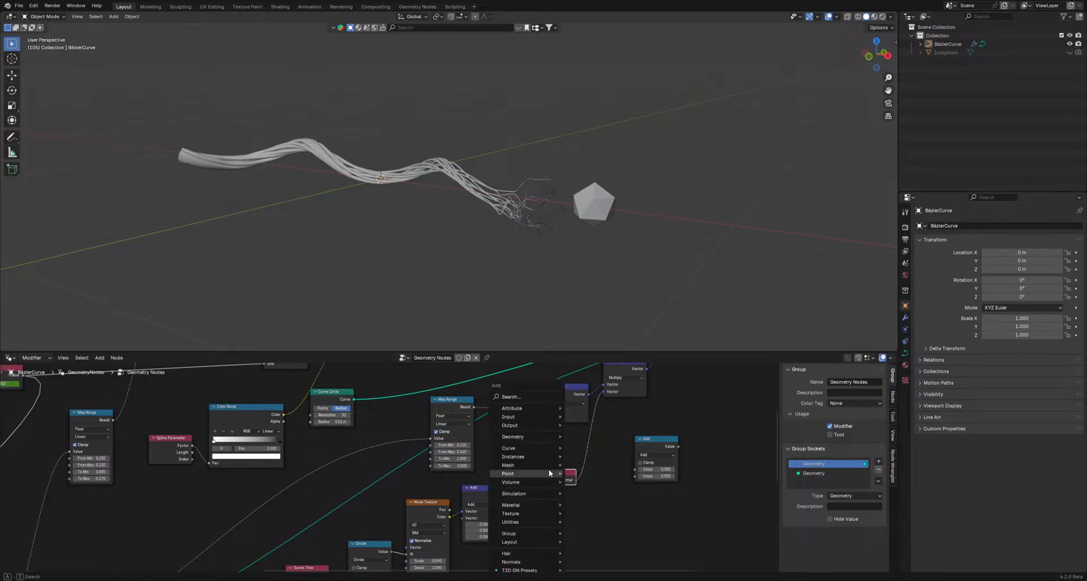
text(vec)
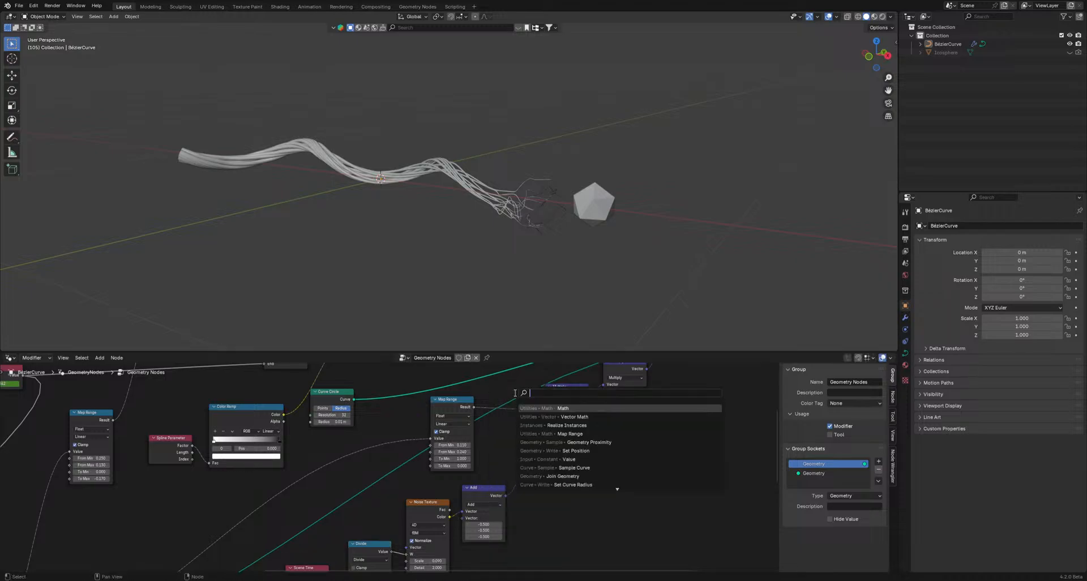
click(576, 425)
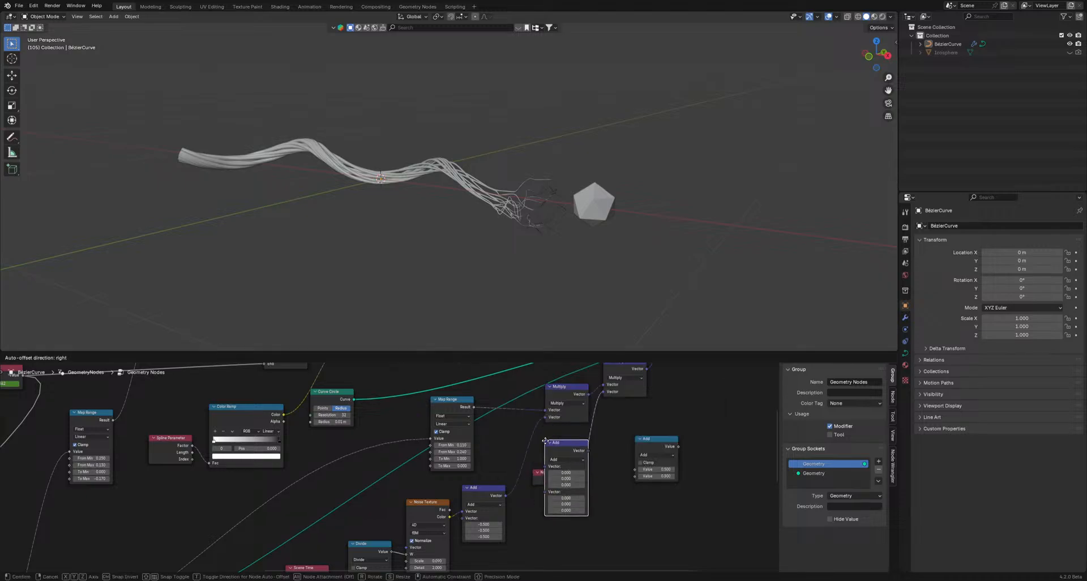
click(600, 468)
click(601, 466)
click(604, 479)
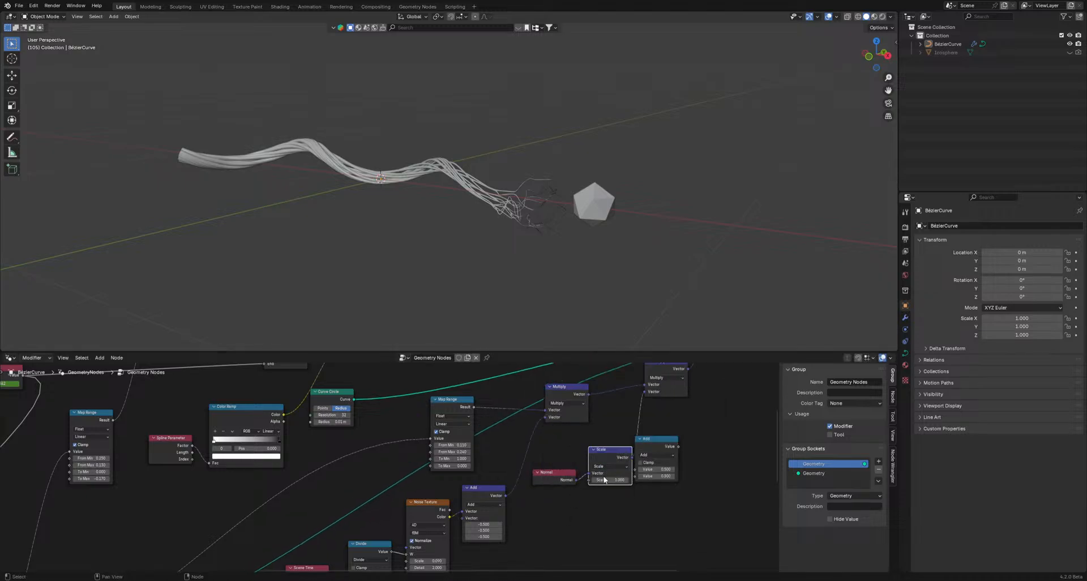
- Set the normal vector's Scale factor to about 2 and play the tentacle animation
drag(608, 479, 690, 478)
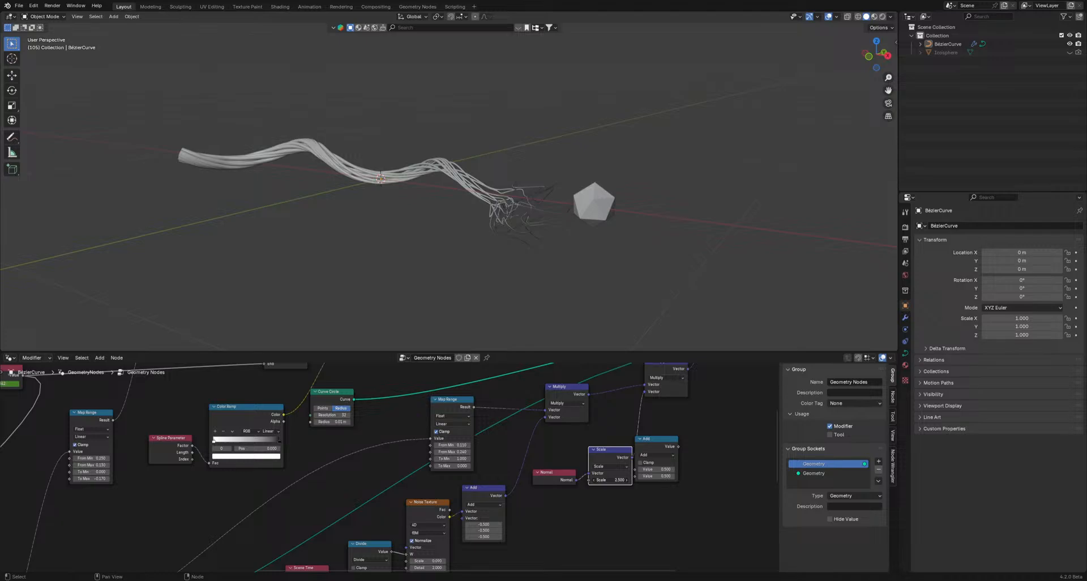
middle_drag(469, 189, 281, 177)
key(space)
scroll(450, 182, down, 8)
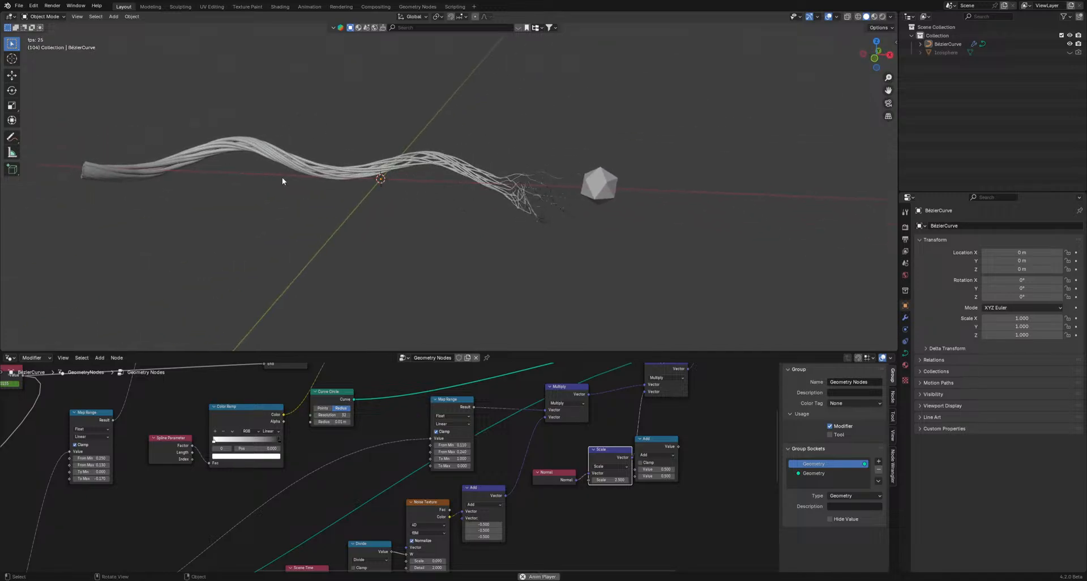
- Cut the link between the Divide node and the Noise Texture's W input and play the tentacle animation
key(space)
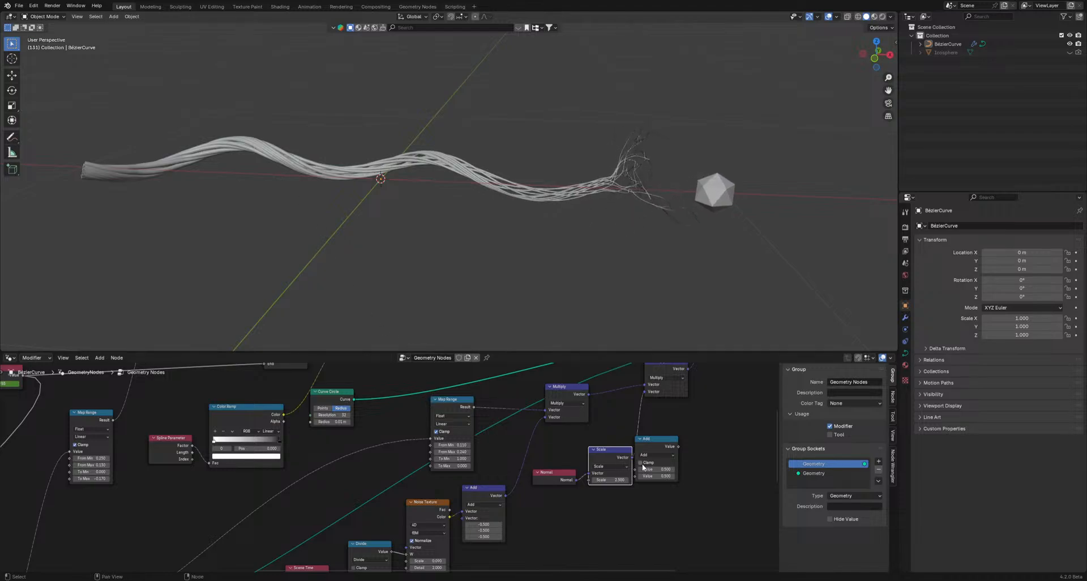
scroll(626, 441, down, 2)
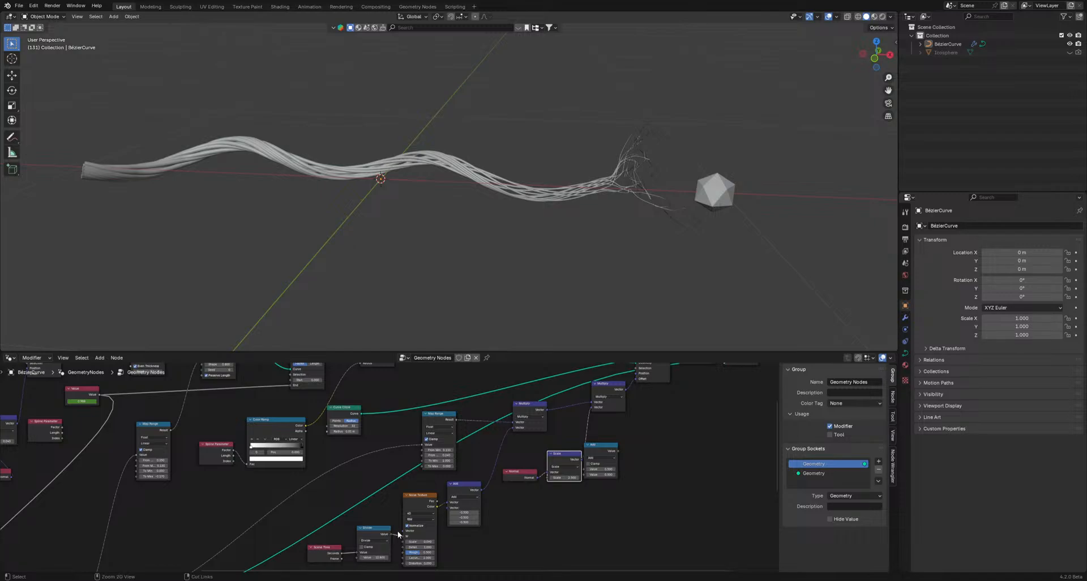
ctrl+right_drag(399, 533, 390, 542)
key(space)
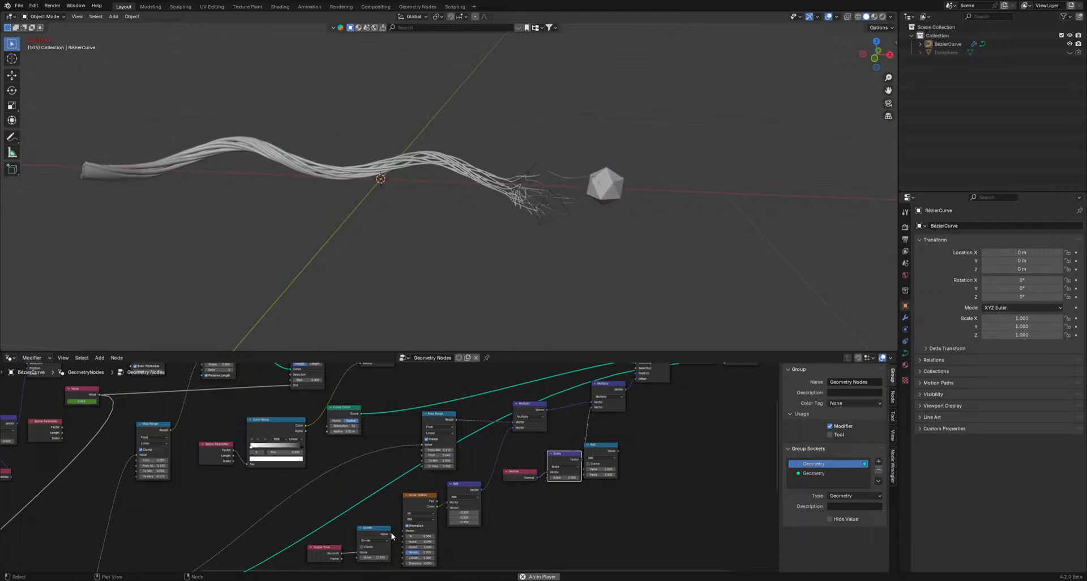
key(space)
- Feed the Noise Texture's Fac output into the Add node instead of Color and inspect the tentacle during playback
middle_drag(453, 562, 538, 488)
scroll(538, 488, up, 5)
middle_drag(542, 445, 514, 473)
scroll(515, 474, up, 1)
drag(572, 433, 586, 435)
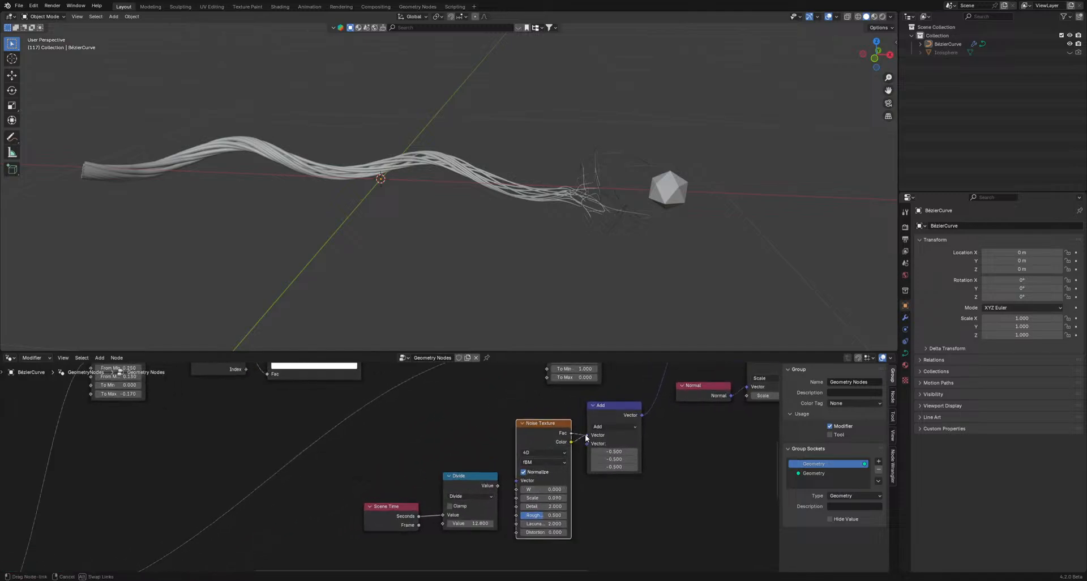
key(space)
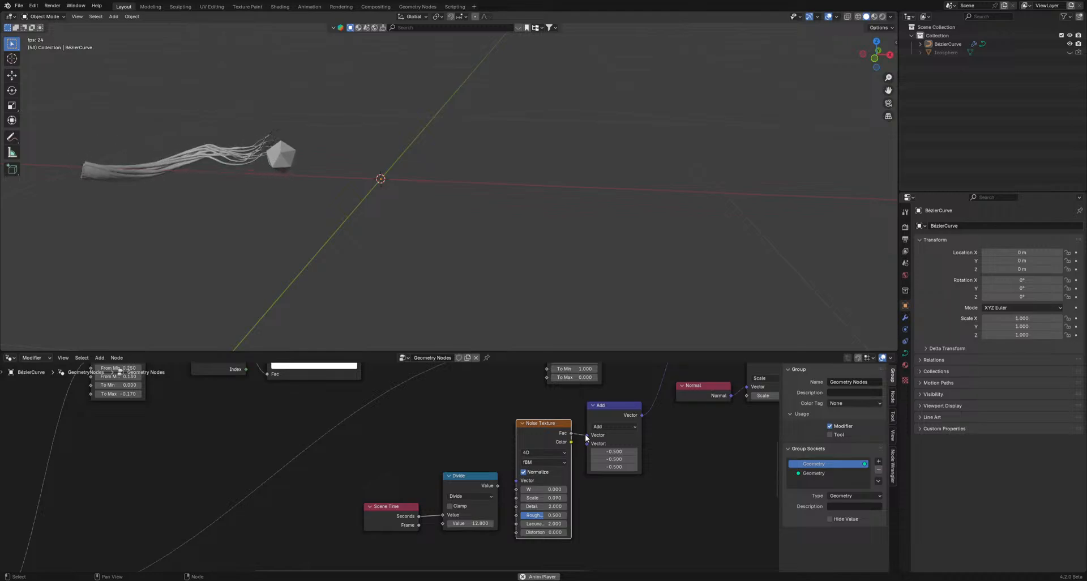
key(space)
middle_drag(572, 469, 359, 537)
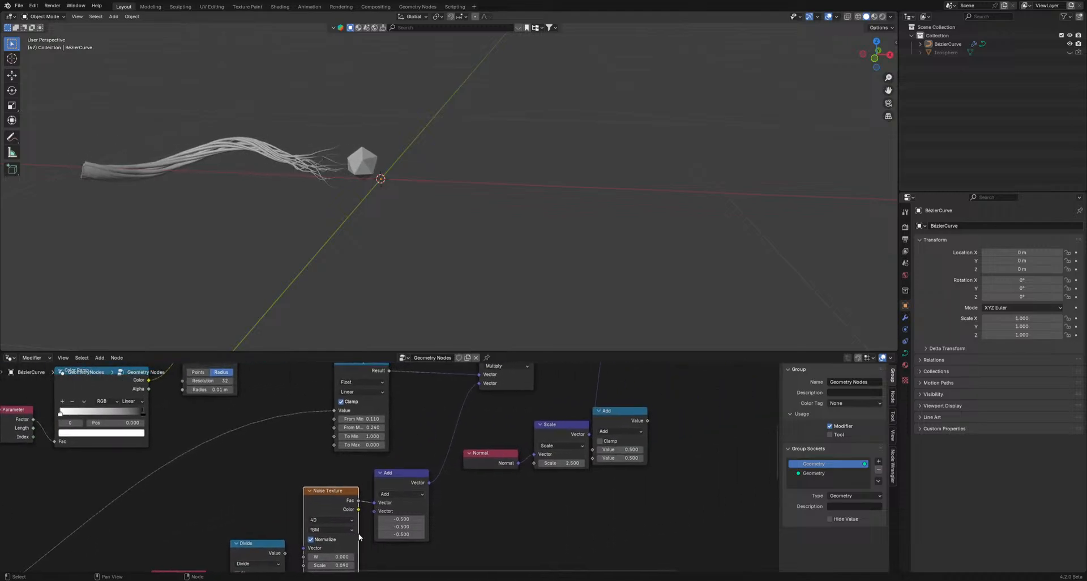
shift+middle_drag(208, 197, 497, 201)
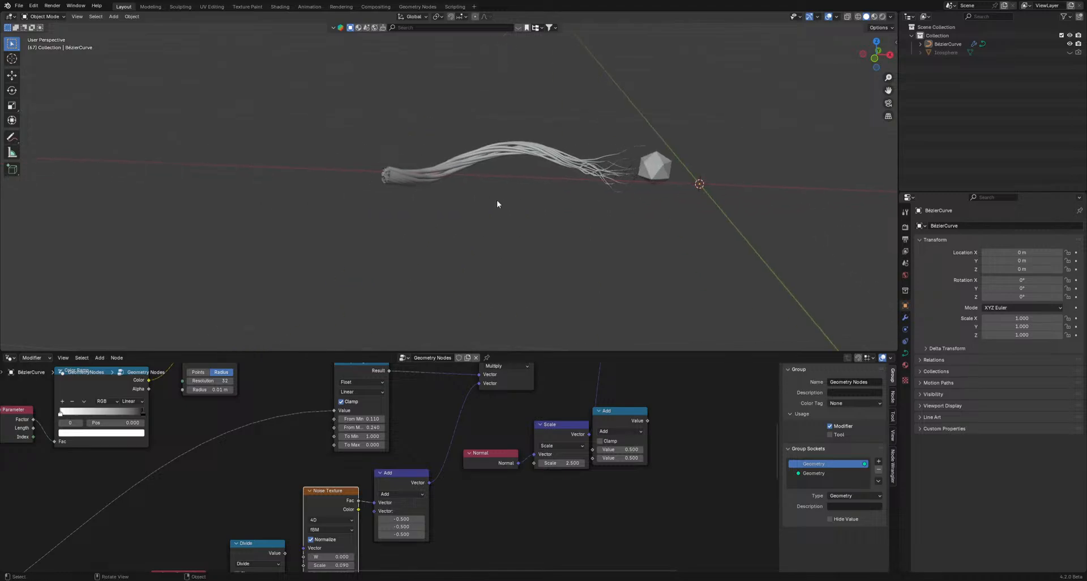
scroll(497, 200, up, 4)
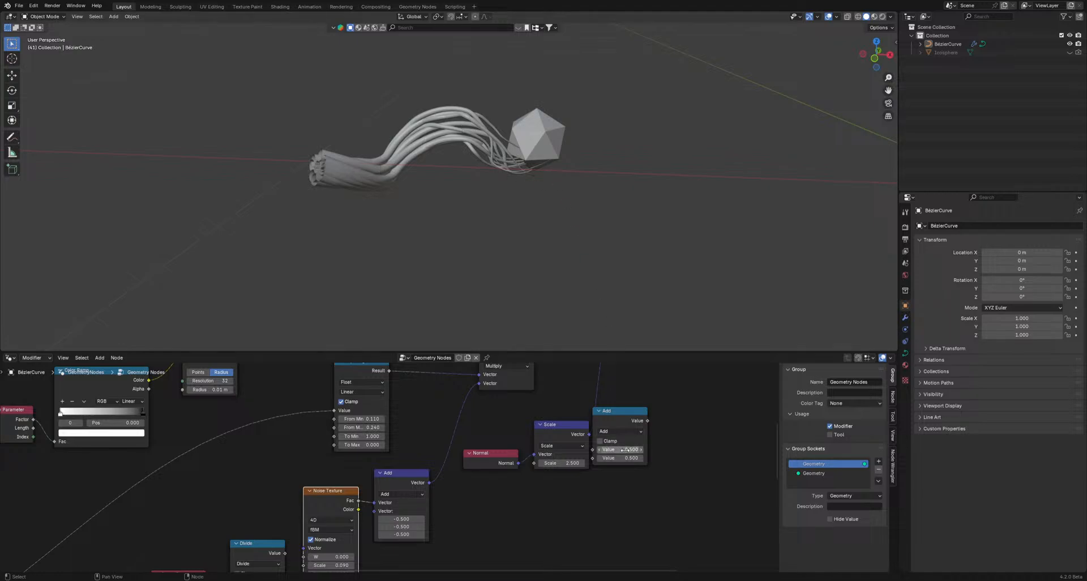
- Set the interpolation of the Map Range node that feeds the first Multiply to Smooth Step
scroll(625, 449, down, 6)
middle_drag(695, 416, 576, 499)
scroll(574, 500, up, 1)
middle_drag(333, 513, 537, 443)
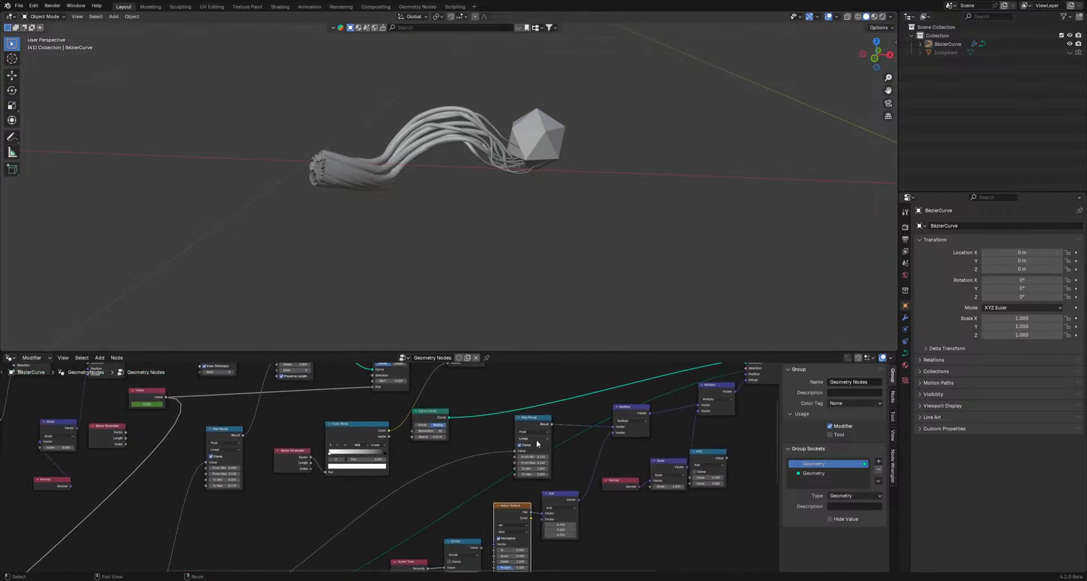
scroll(582, 473, up, 2)
middle_drag(611, 472, 565, 468)
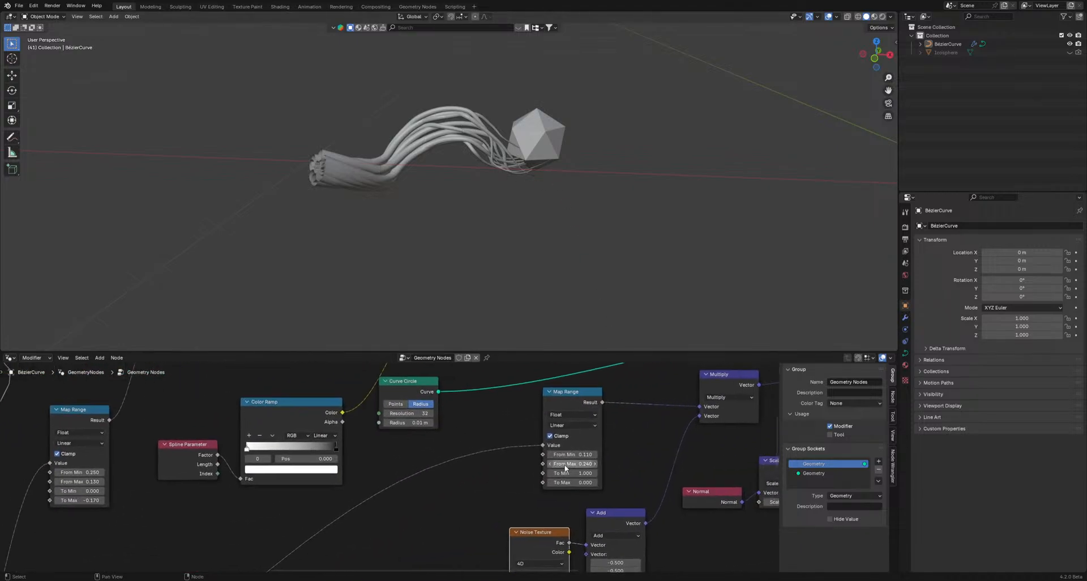
click(572, 425)
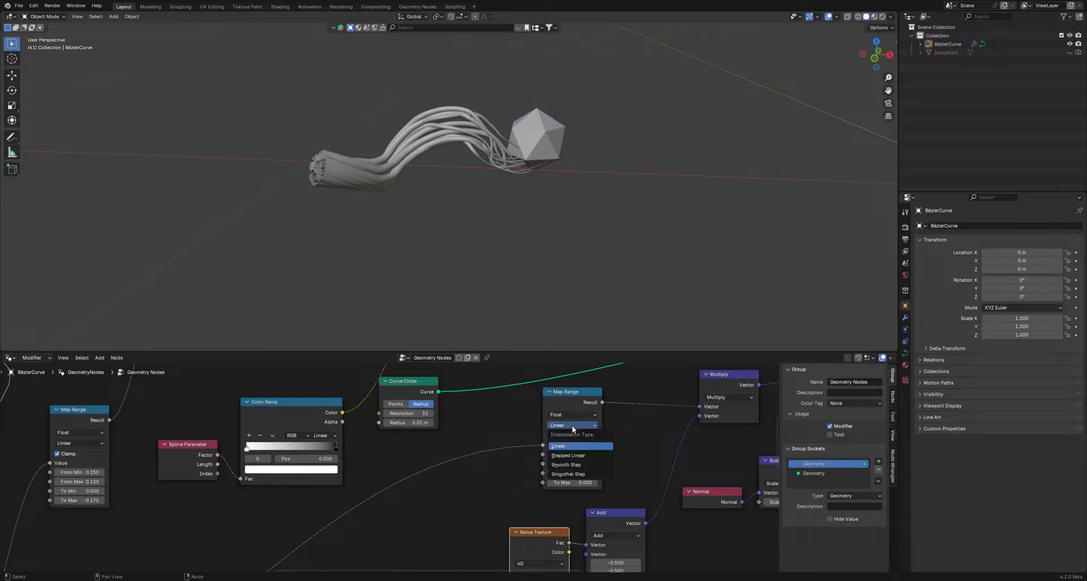
click(567, 465)
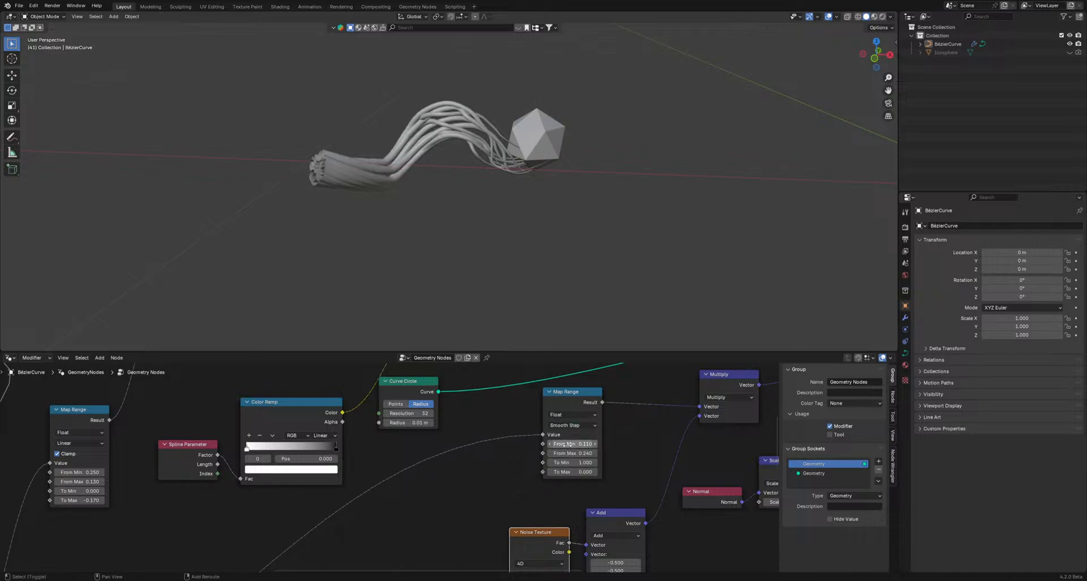
- Set the Smooth Step Map Range's From Min to 0.020 and play back the tentacle growth
drag(569, 445, 538, 445)
key(space)
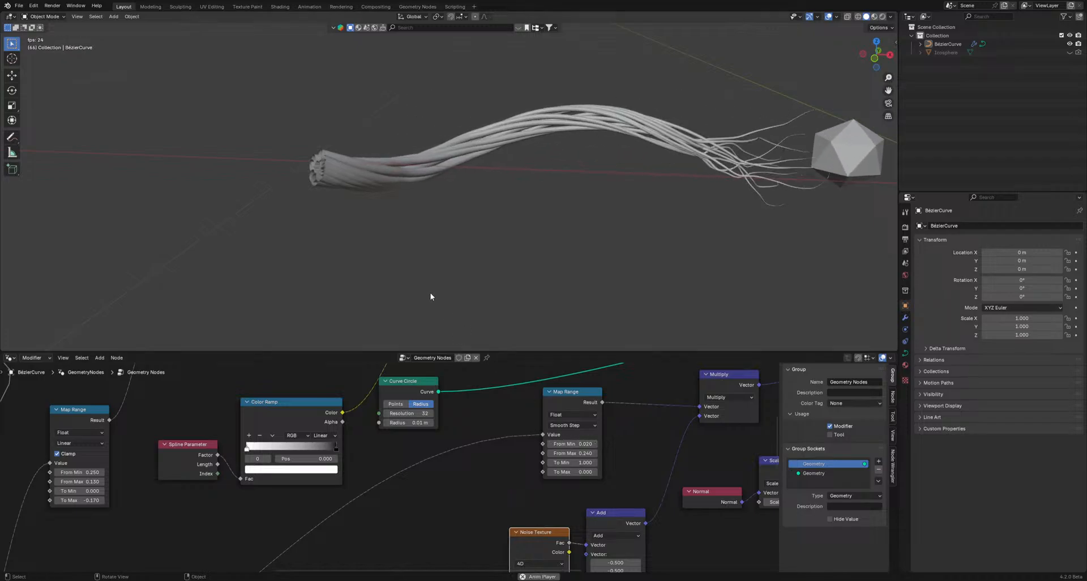
scroll(430, 293, down, 6)
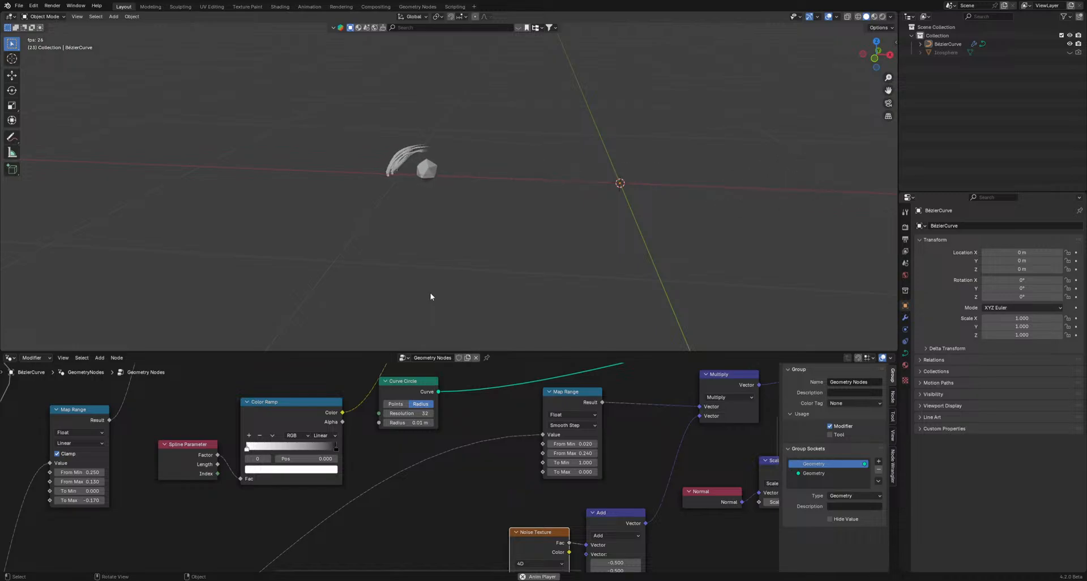
key(space)
- Reconnect the Noise Texture's Color output to the Add node's first vector and play the animation
middle_drag(681, 484, 642, 415)
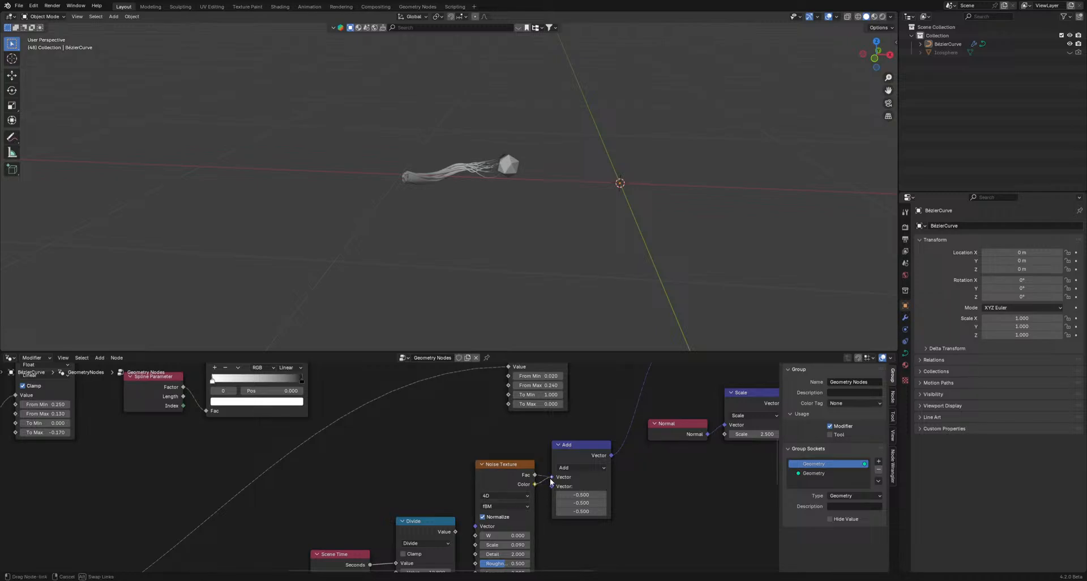
drag(552, 481, 551, 477)
key(space)
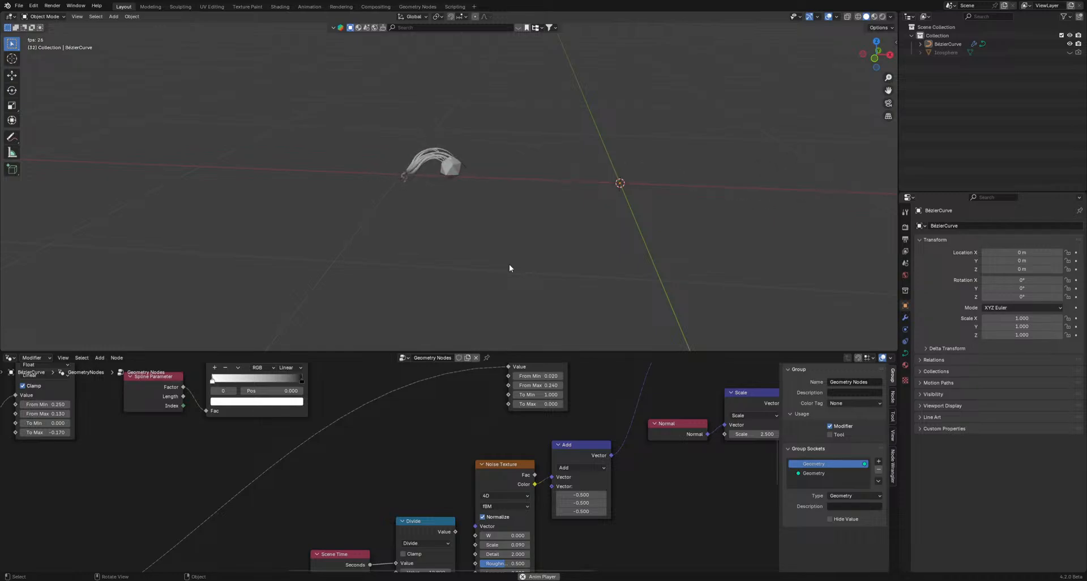
key(space)
middle_drag(477, 447, 488, 407)
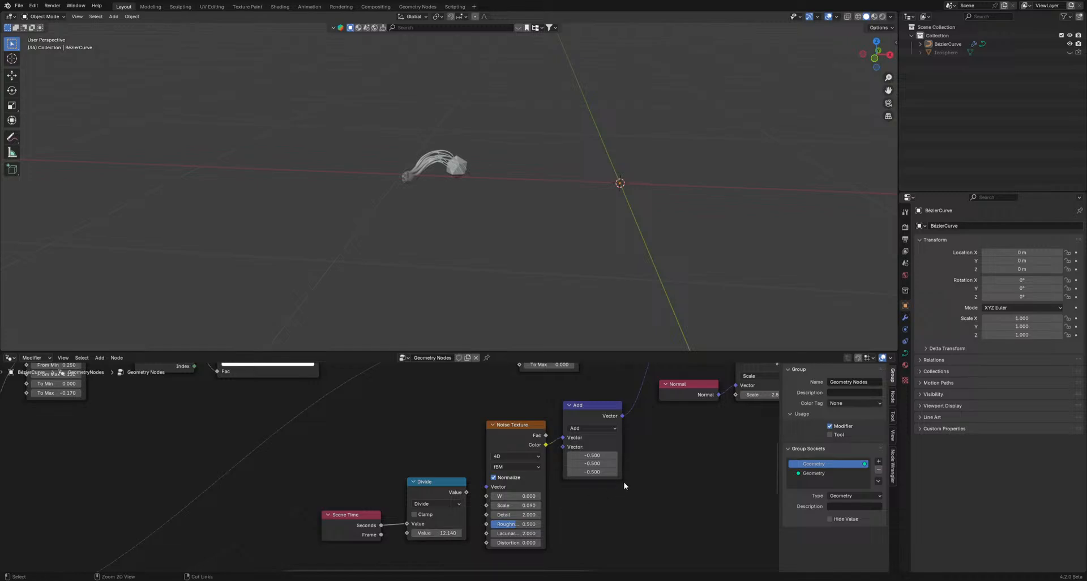
key(space)
- Change the Vector Math node combining the Map Range and the noise from Multiply to Add and play the animation
middle_drag(544, 474, 345, 374)
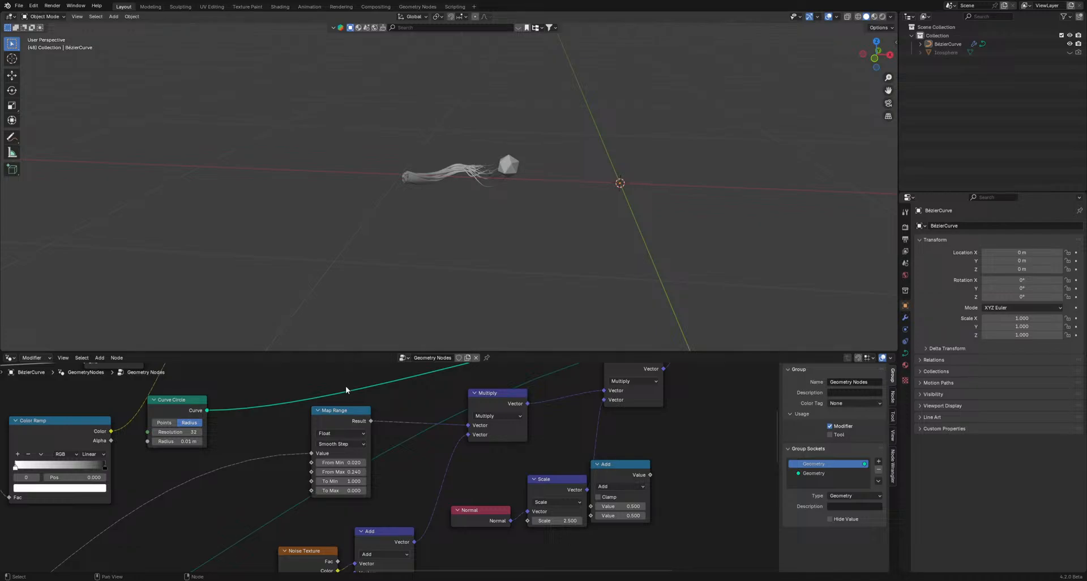
click(513, 415)
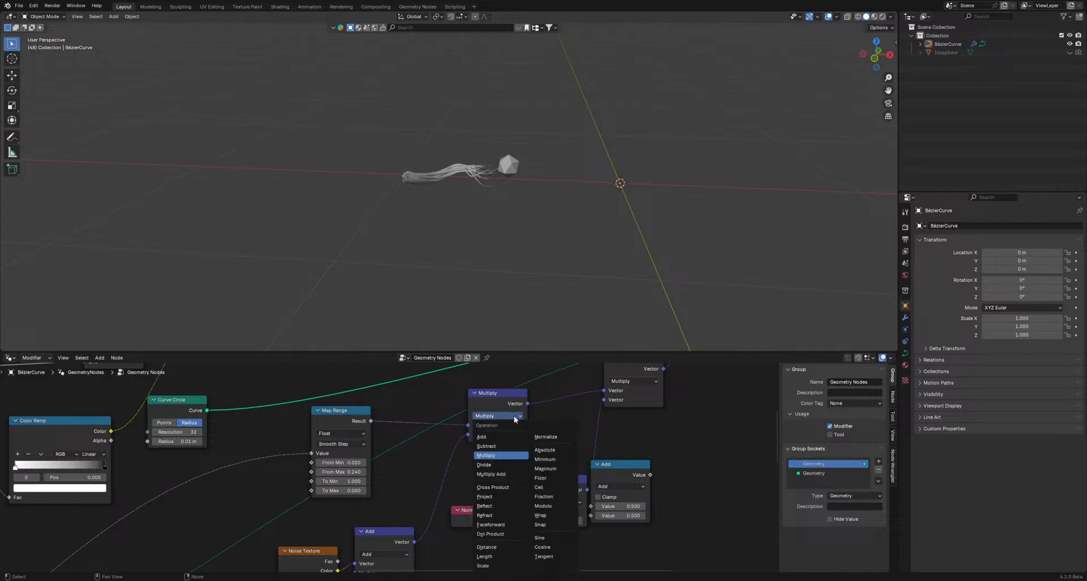
click(490, 445)
key(space)
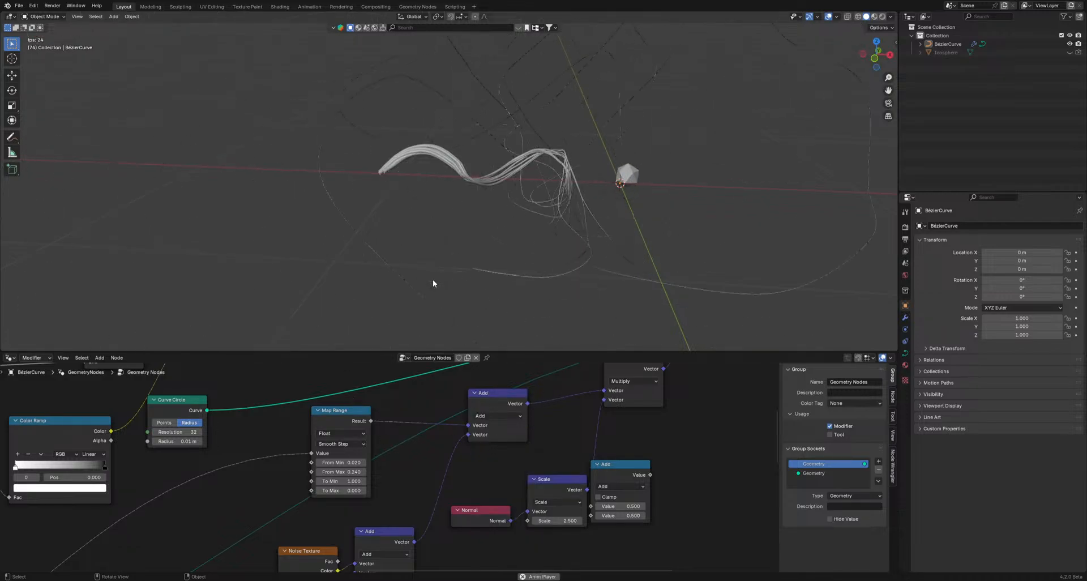
key(space)
- Set the Scale factor on the Normal vector to -0.050 and play the tentacle animation
middle_drag(475, 430, 543, 394)
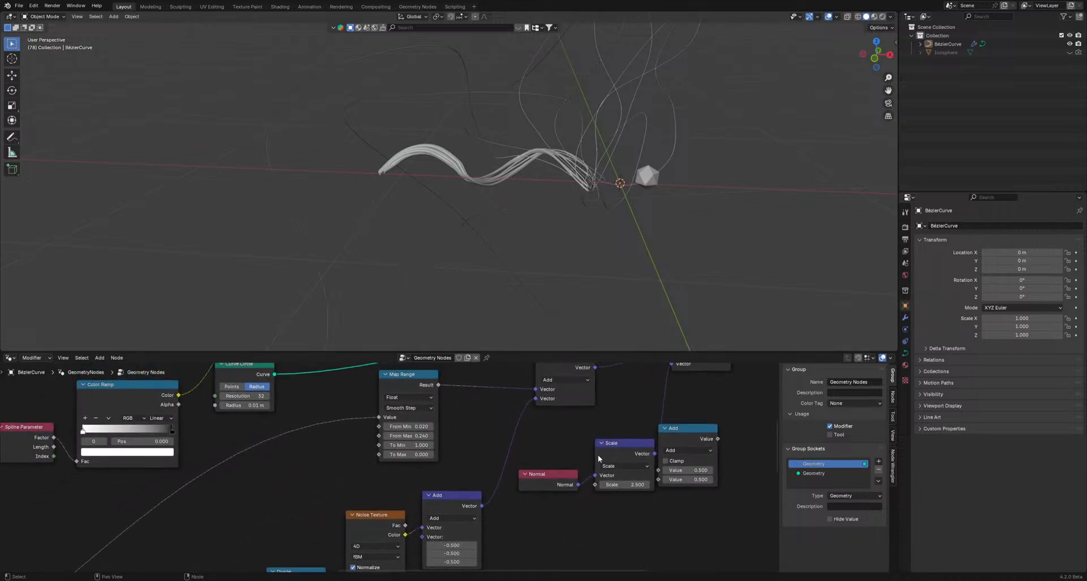
drag(640, 485, 592, 485)
key(space)
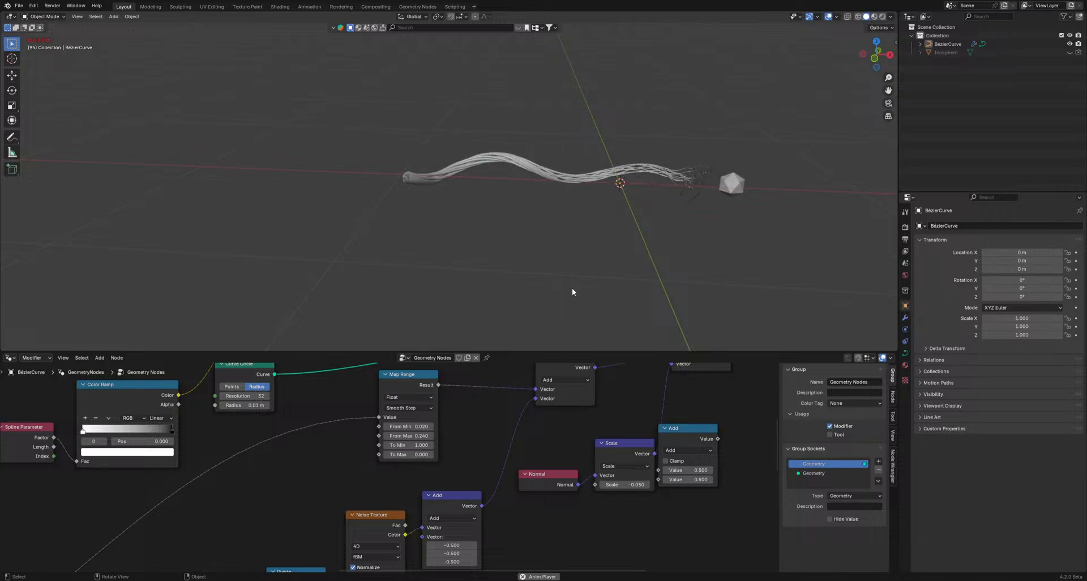
- Set the Noise Texture's Scale to about -2.04 and play back the displaced strands
middle_drag(449, 505, 466, 436)
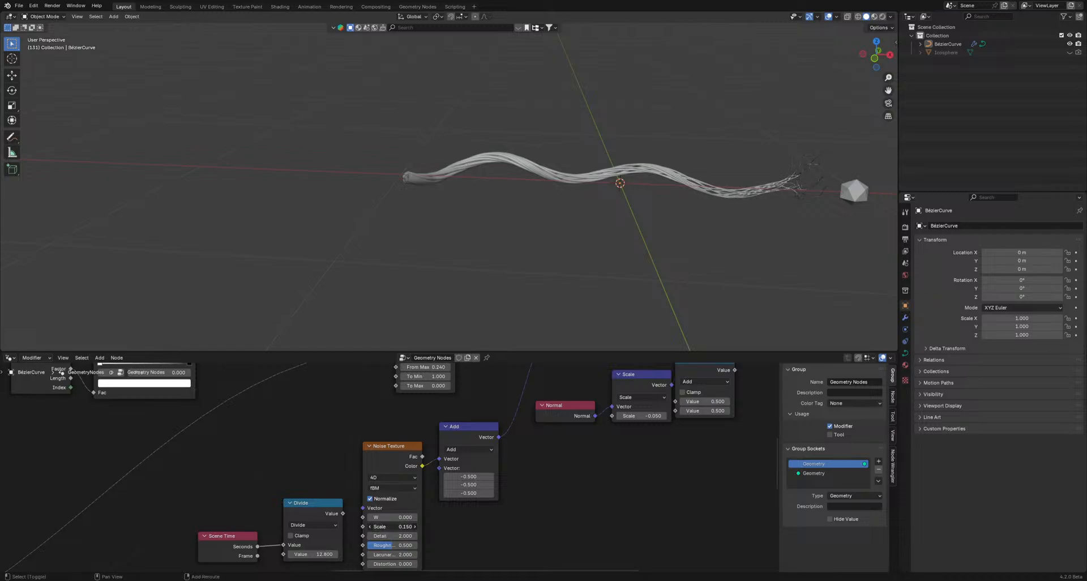
drag(393, 526, 369, 527)
key(space)
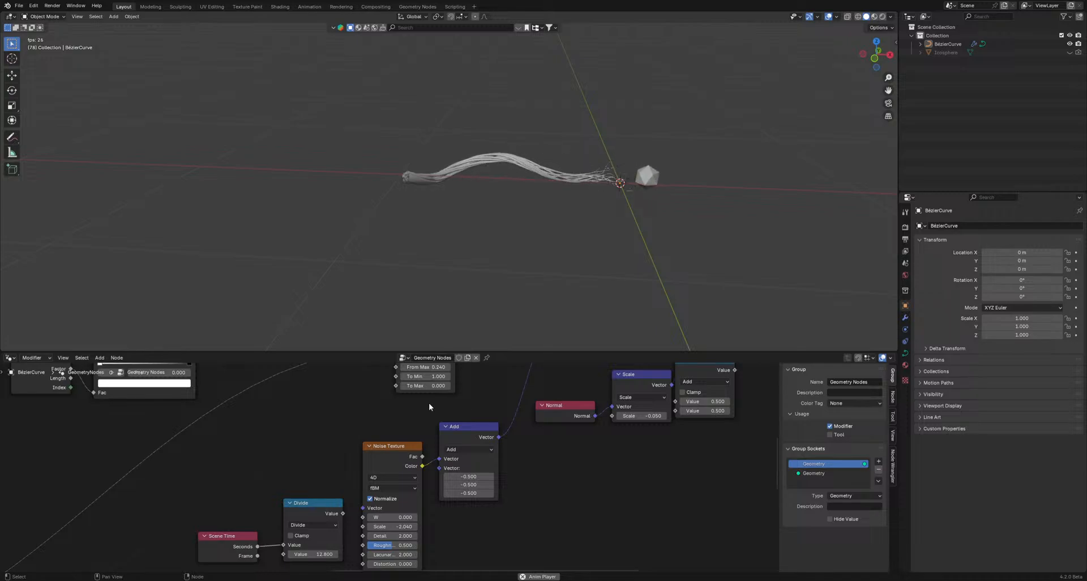
- Stop playback and undo the latest edits to the original noise and normal-scale nodes
key(space)
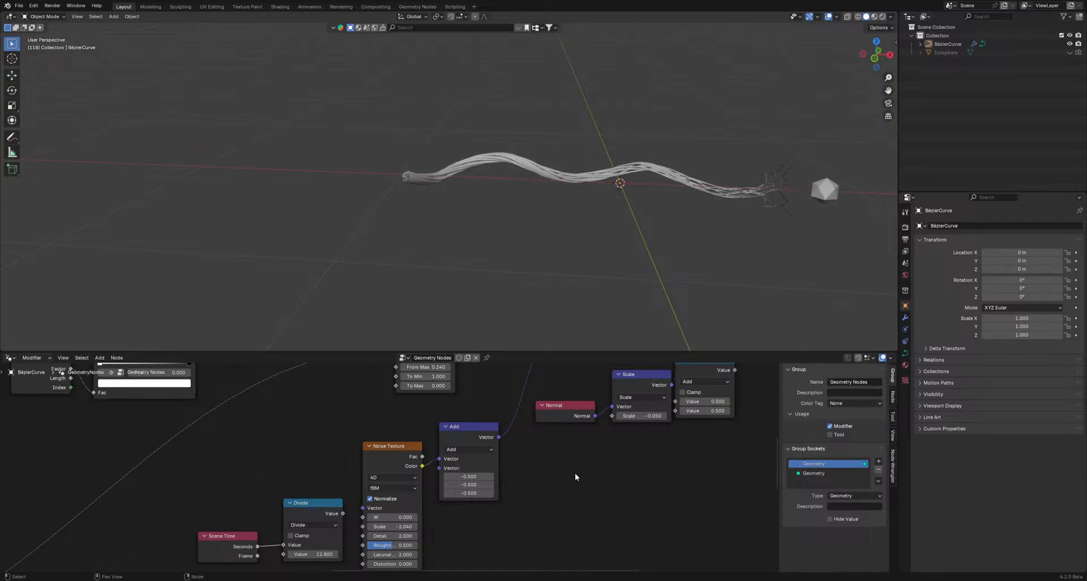
scroll(566, 474, down, 2)
middle_drag(555, 470, 496, 459)
scroll(463, 509, down, 3)
key(ctrl+z)
key(ctrl+z)
key(space)
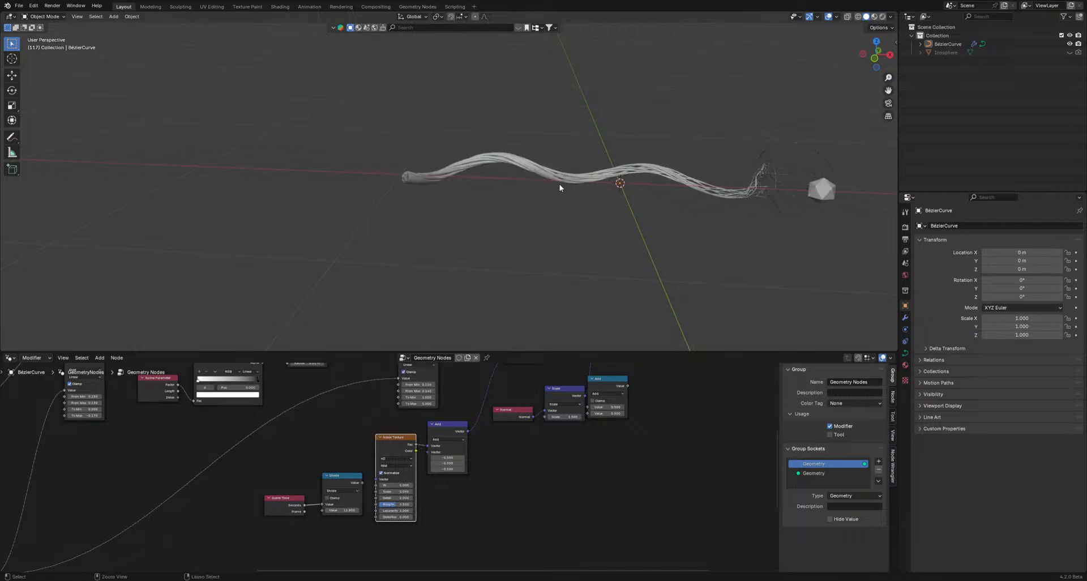
key(ctrl+z)
key(ctrl+z)
- Enlarge the node editor area to show more of the geometry node tree
scroll(478, 477, down, 6)
middle_drag(475, 483, 531, 539)
scroll(515, 493, up, 3)
middle_drag(513, 496, 542, 506)
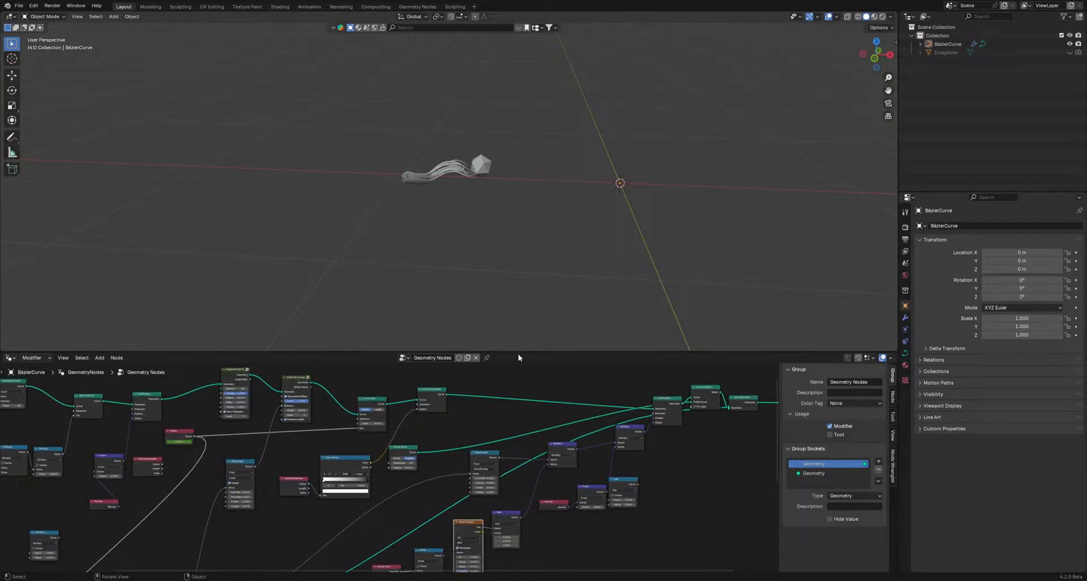
drag(518, 352, 525, 309)
middle_drag(250, 417, 593, 415)
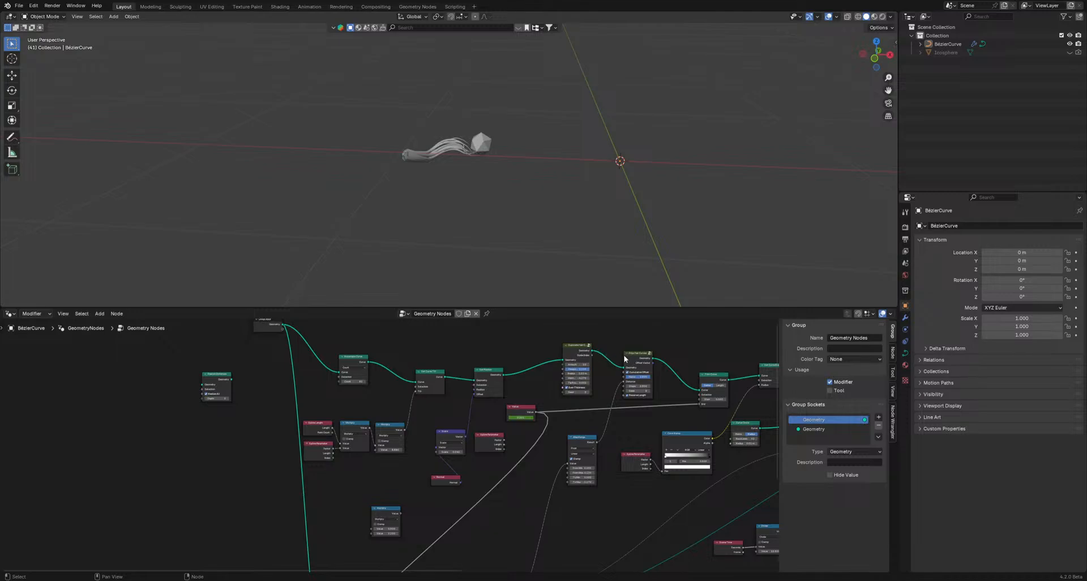
- Move the Map Range node down and insert a duplicate of the Add math node between it and the group node it feeds
drag(637, 353, 652, 349)
drag(576, 444, 547, 481)
middle_drag(586, 486, 481, 438)
middle_drag(576, 454, 458, 502)
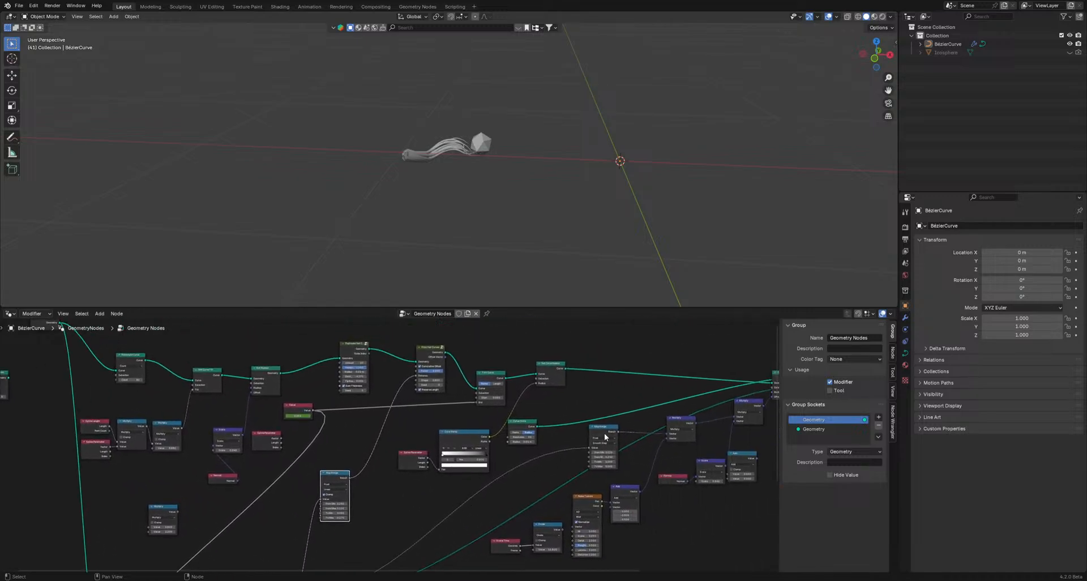
click(746, 457)
key(shift+d)
click(383, 435)
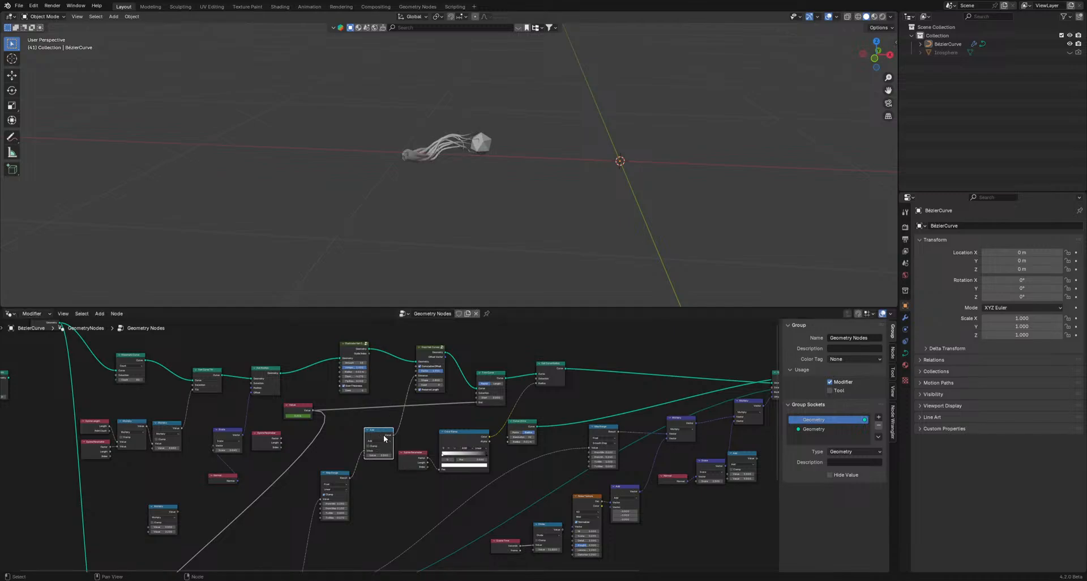
- Duplicate the Noise Texture and vector Add nodes beside Map Range and connect the copied vector Add to the new Add node's second value
shift+click(582, 513)
shift+click(631, 493)
key(shift+d)
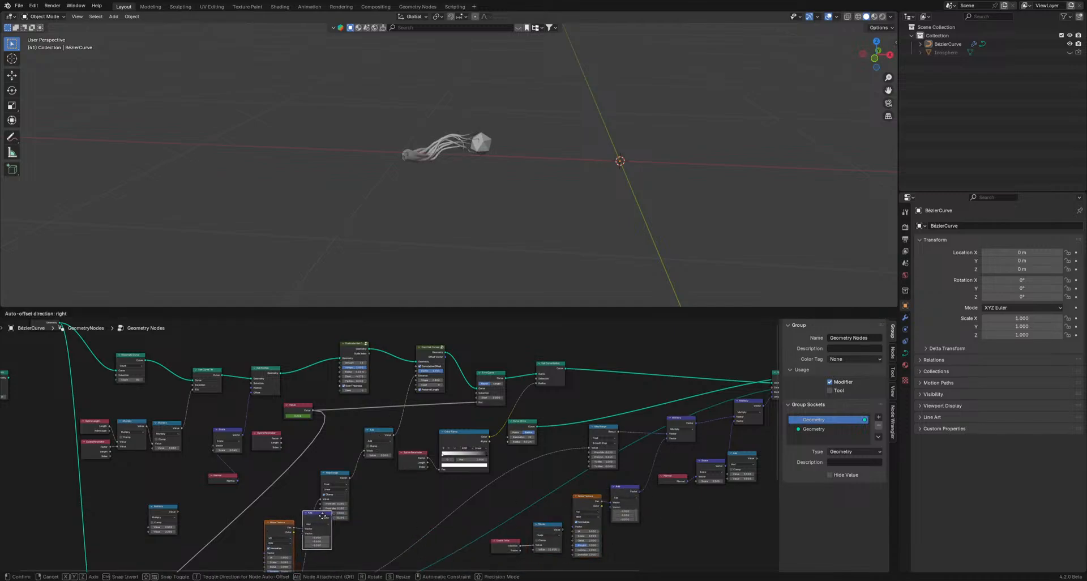
click(424, 484)
drag(433, 485, 363, 456)
middle_drag(575, 454, 416, 448)
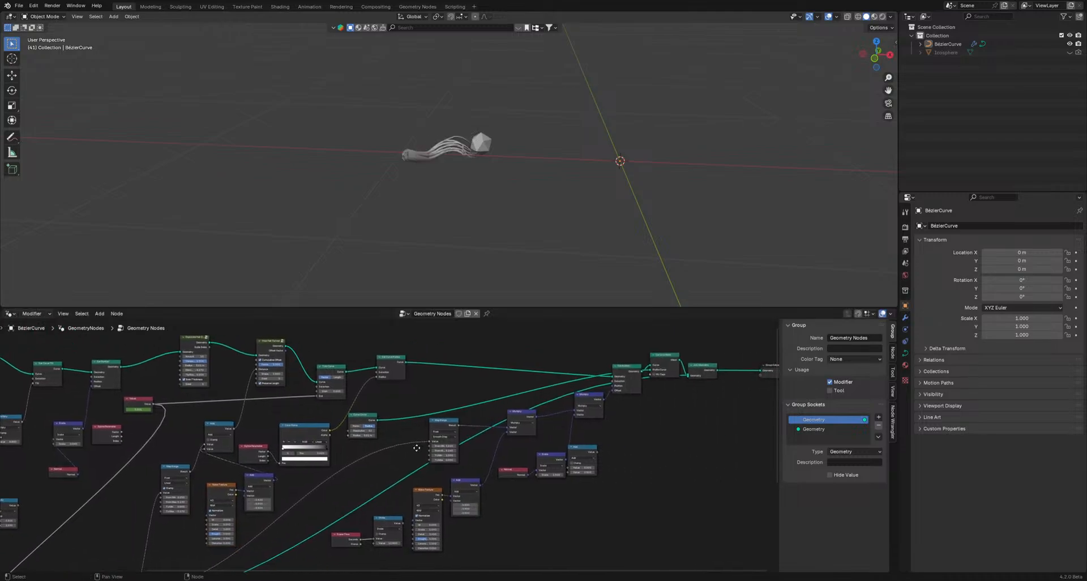
- On the copied Noise Texture, feed Color into the vector Add, and set Scale to about -1.150 and Distortion to 1.000
alt+drag(634, 380, 697, 458)
scroll(258, 461, up, 3)
middle_drag(259, 460, 535, 402)
scroll(579, 449, up, 4)
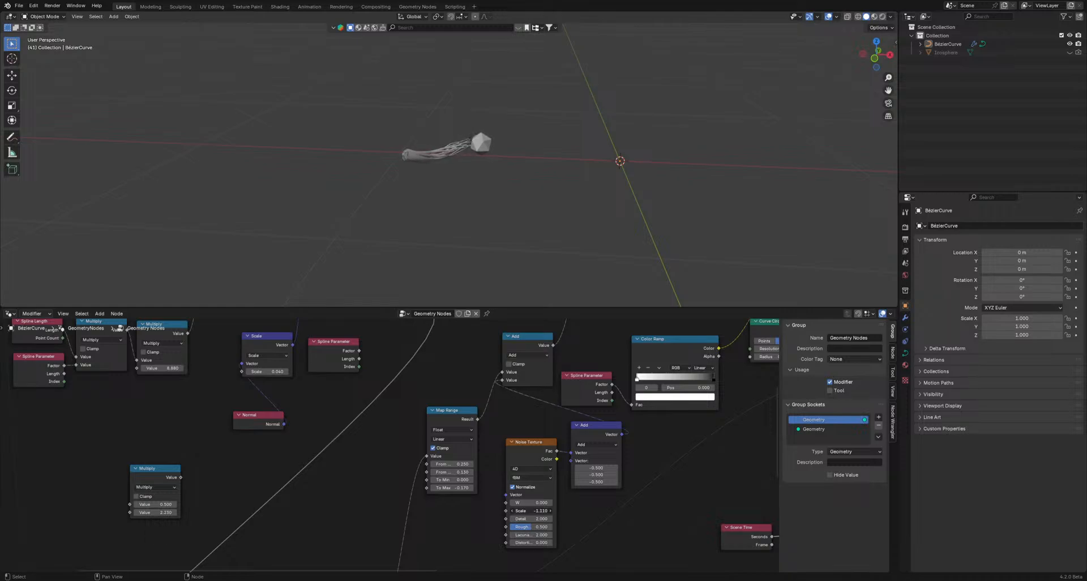
scroll(463, 188, up, 5)
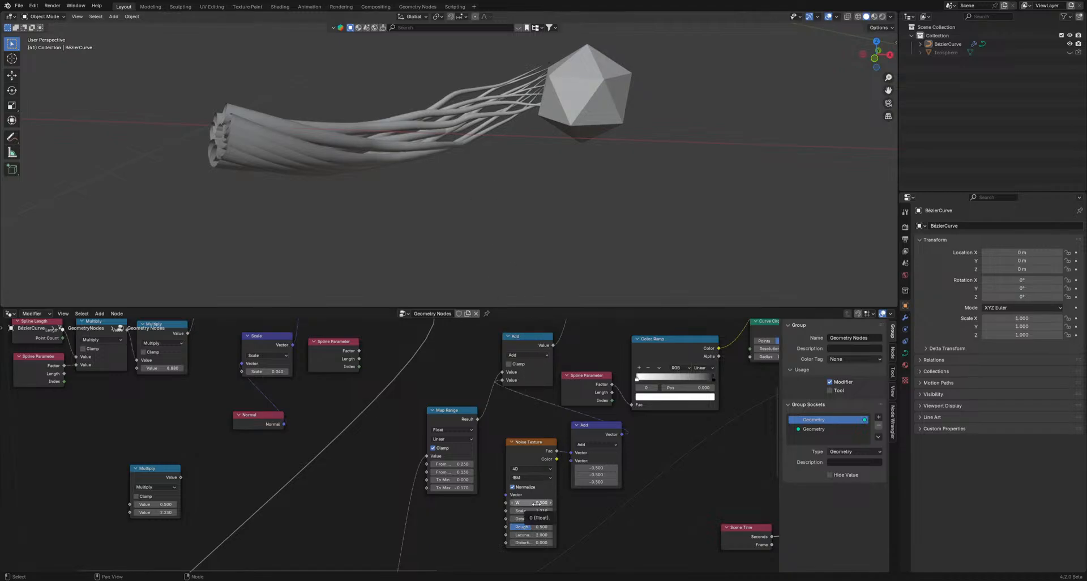
drag(532, 446, 571, 453)
drag(525, 546, 582, 546)
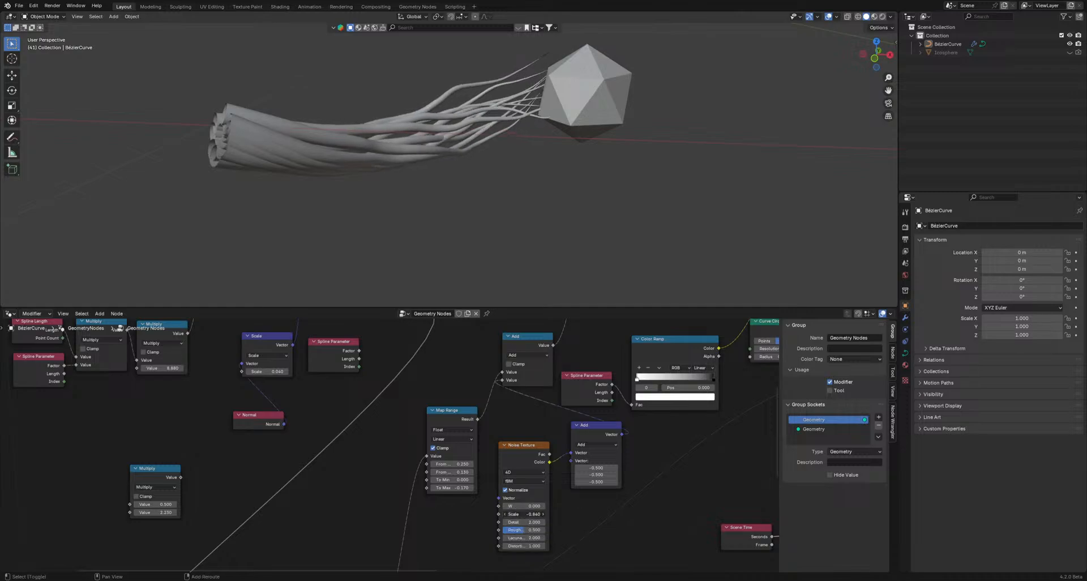
drag(524, 514, 527, 514)
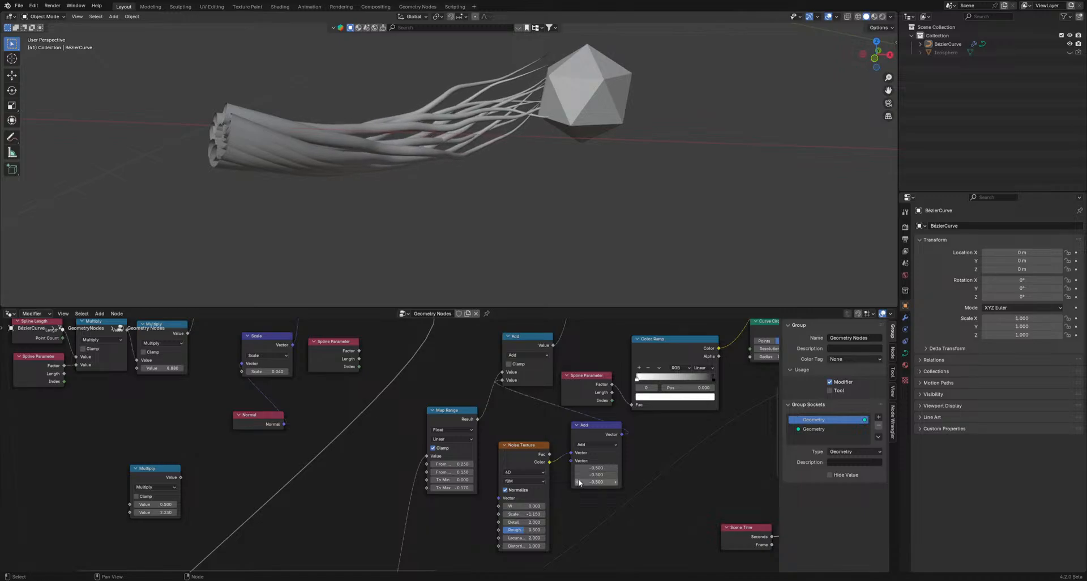
drag(594, 426, 581, 443)
- Insert a duplicate of the new Add math node on its output link and set the copy to Multiply
scroll(563, 419, down, 2)
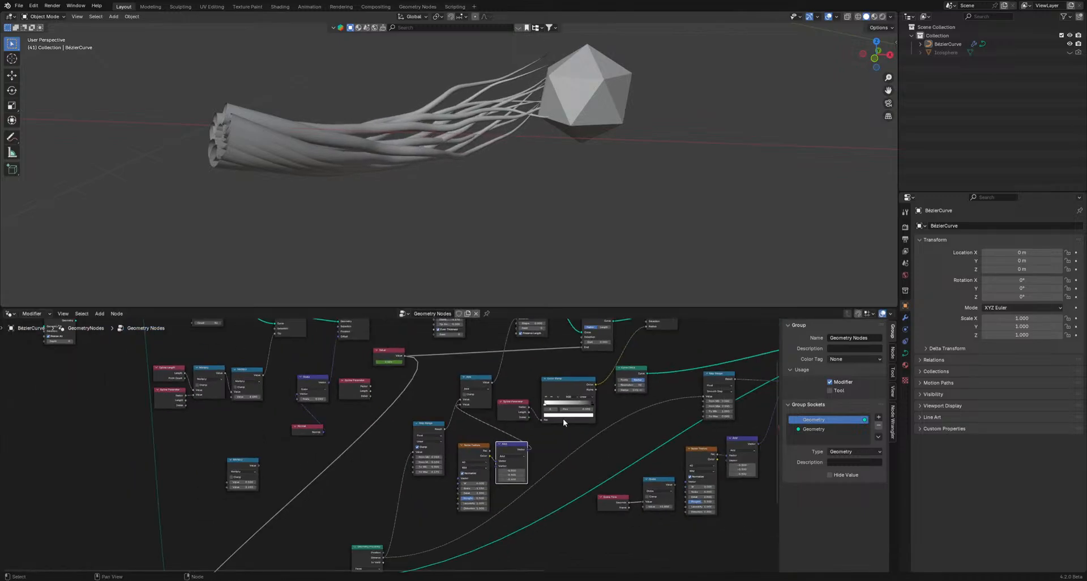
middle_drag(530, 388, 623, 416)
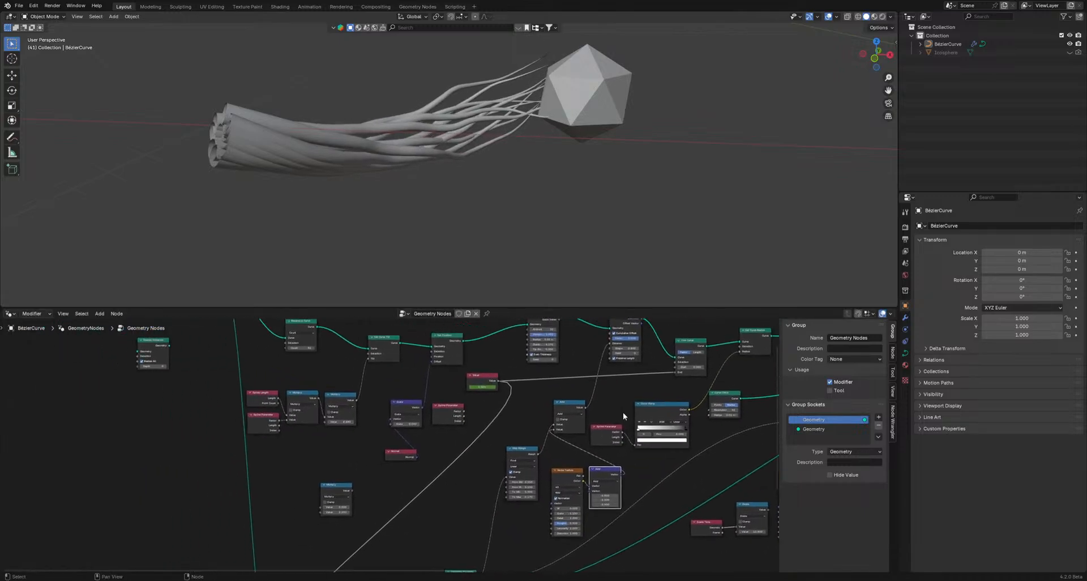
click(574, 409)
key(shift+d)
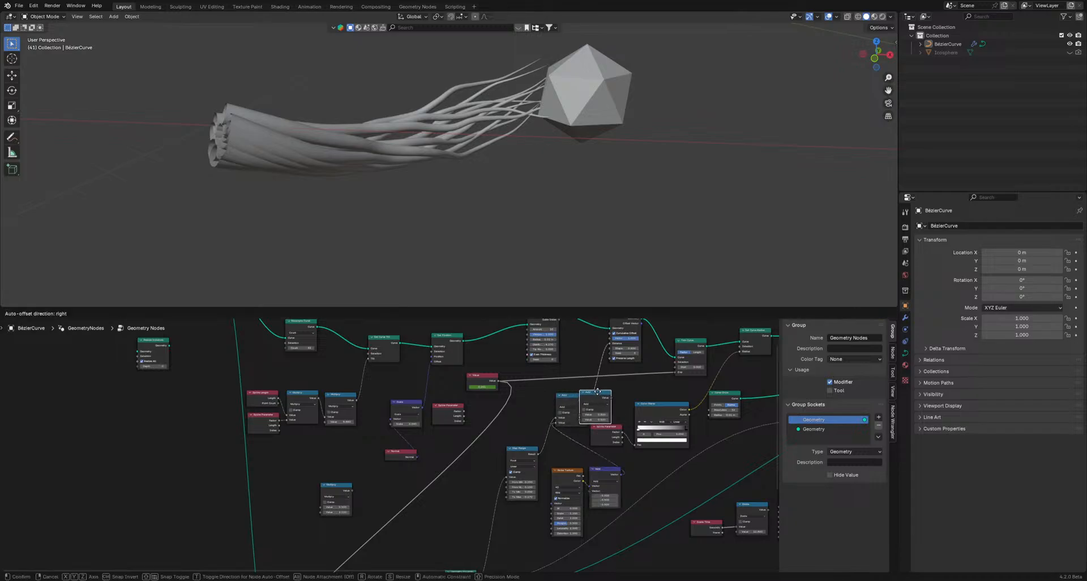
click(611, 388)
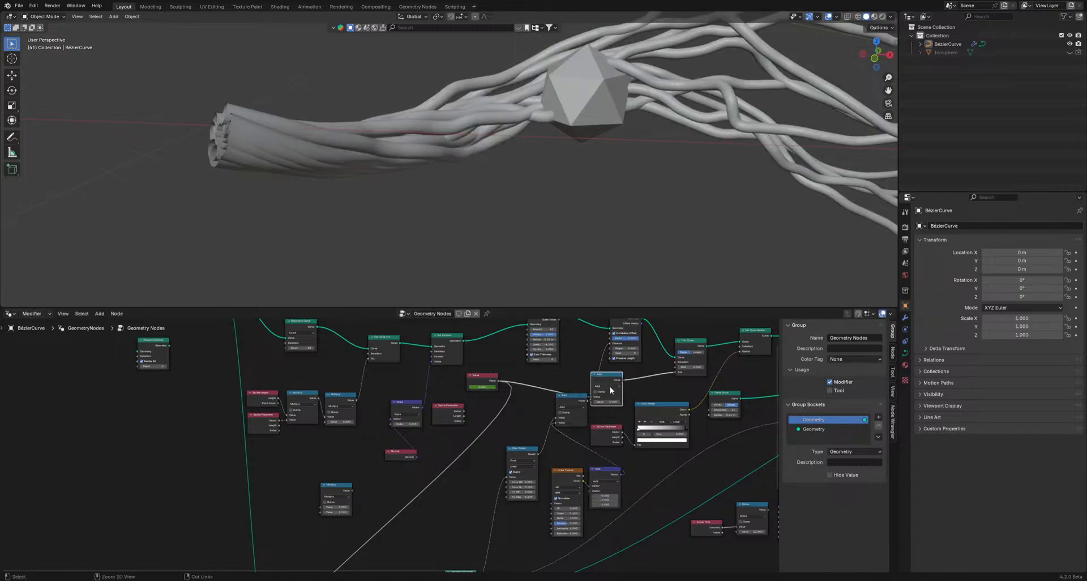
key(g)
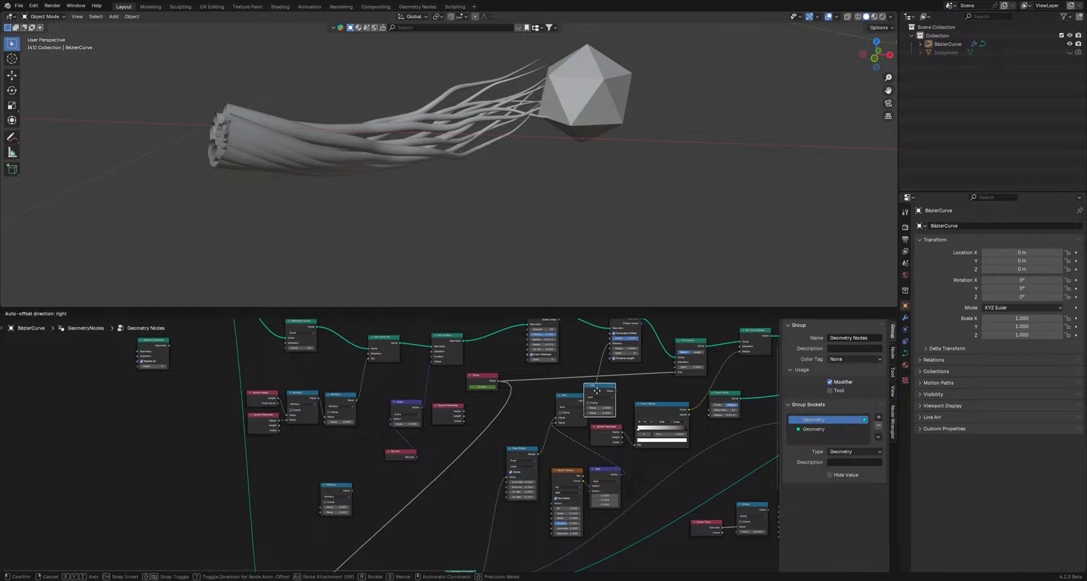
click(605, 402)
click(613, 398)
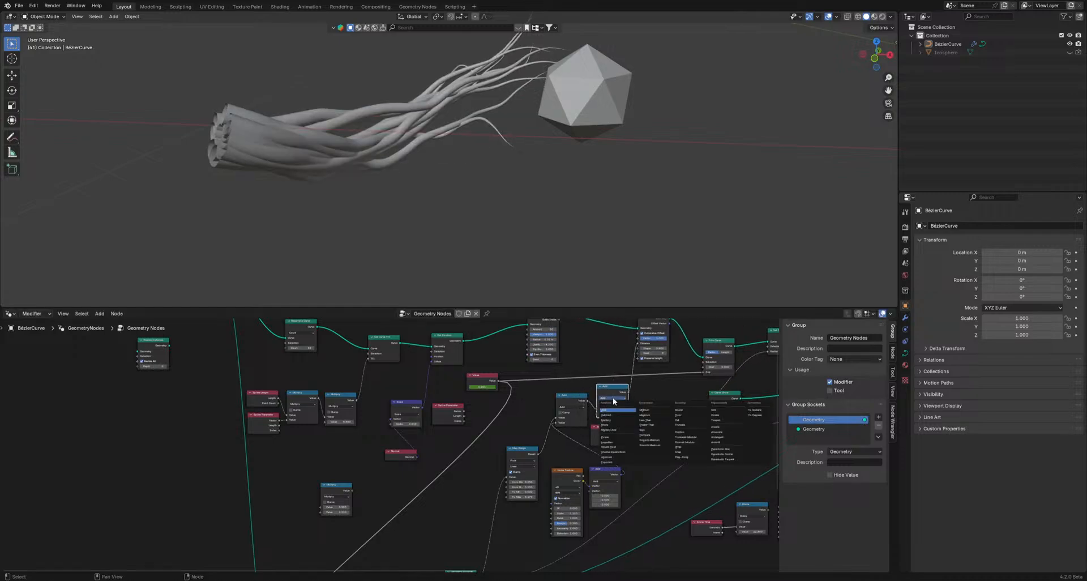
click(617, 420)
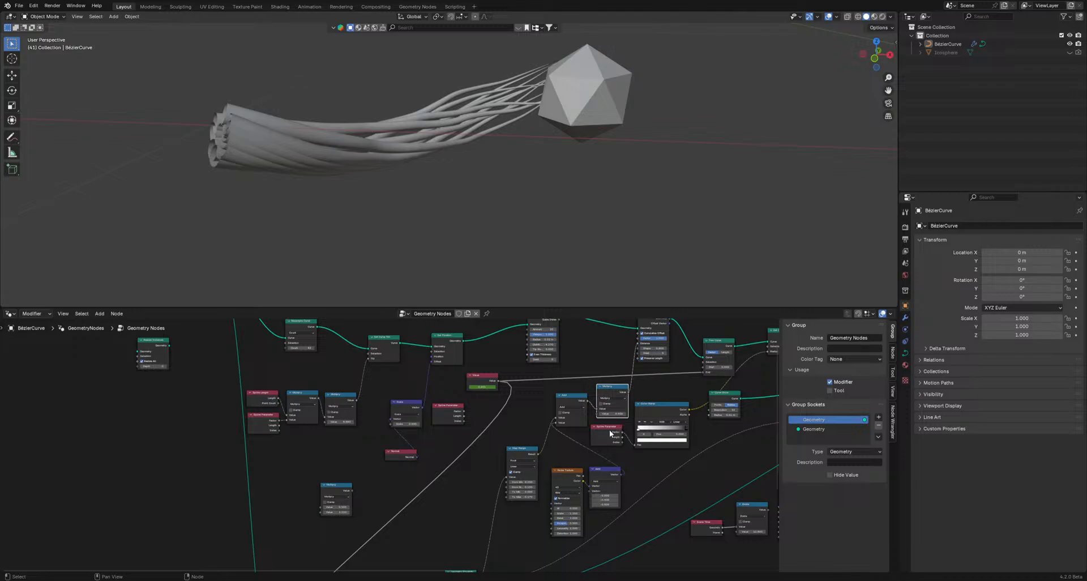
- Set the new Multiply node's value to 2.770 and play the animation to check the strands
shift+drag(612, 414, 685, 414)
key(space)
scroll(572, 182, down, 4)
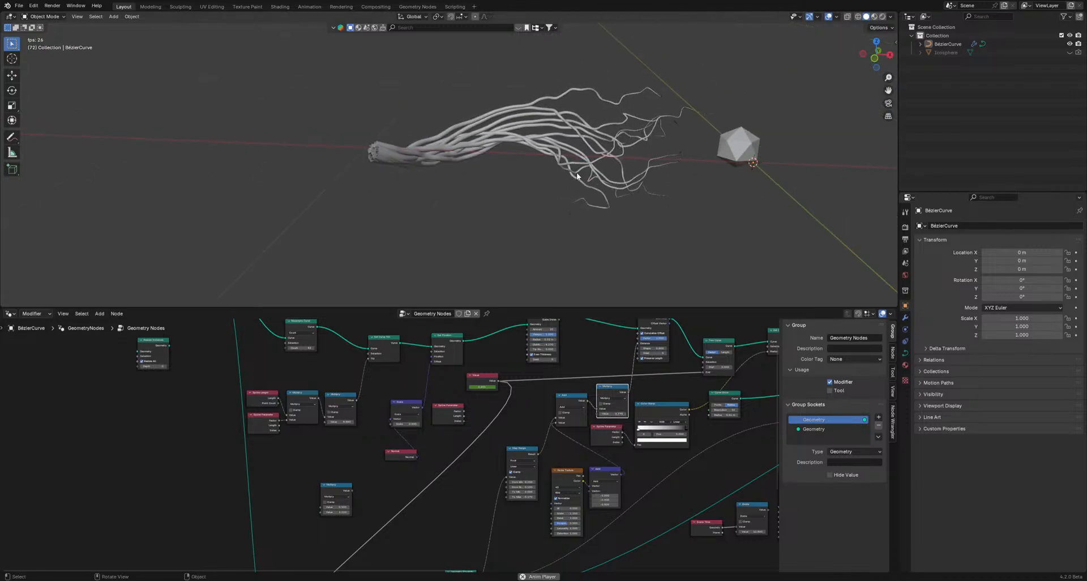
key(space)
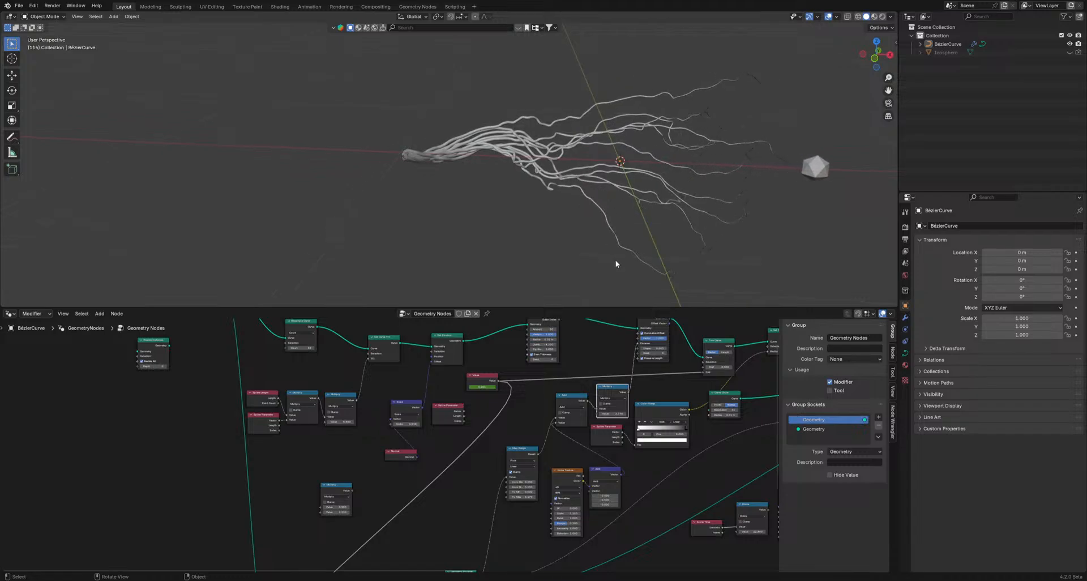
- Change the Add math node combining Map Range and noise to Multiply, and replay the animation
scroll(637, 443, up, 2)
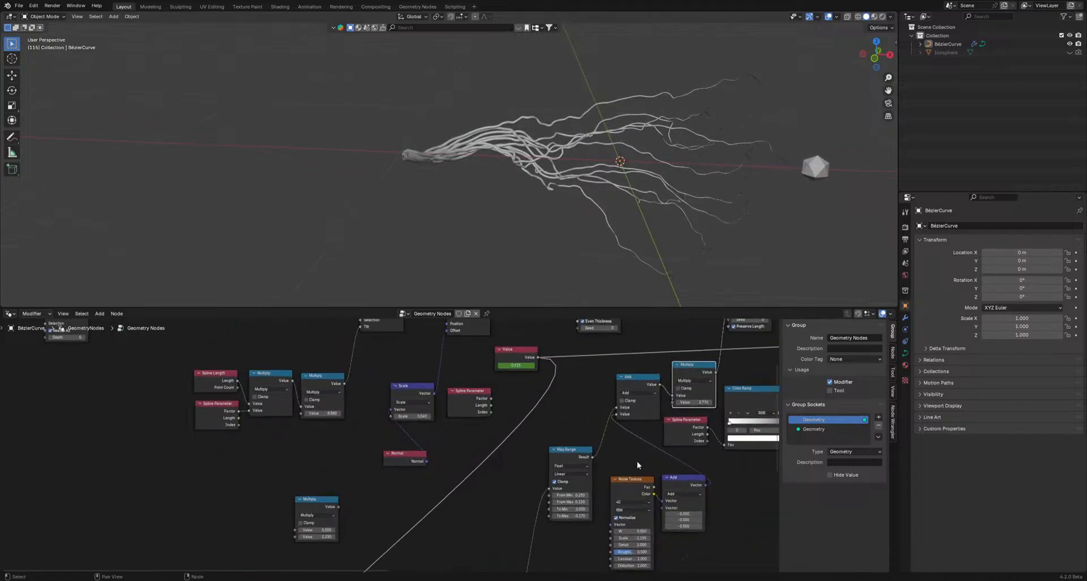
click(680, 479)
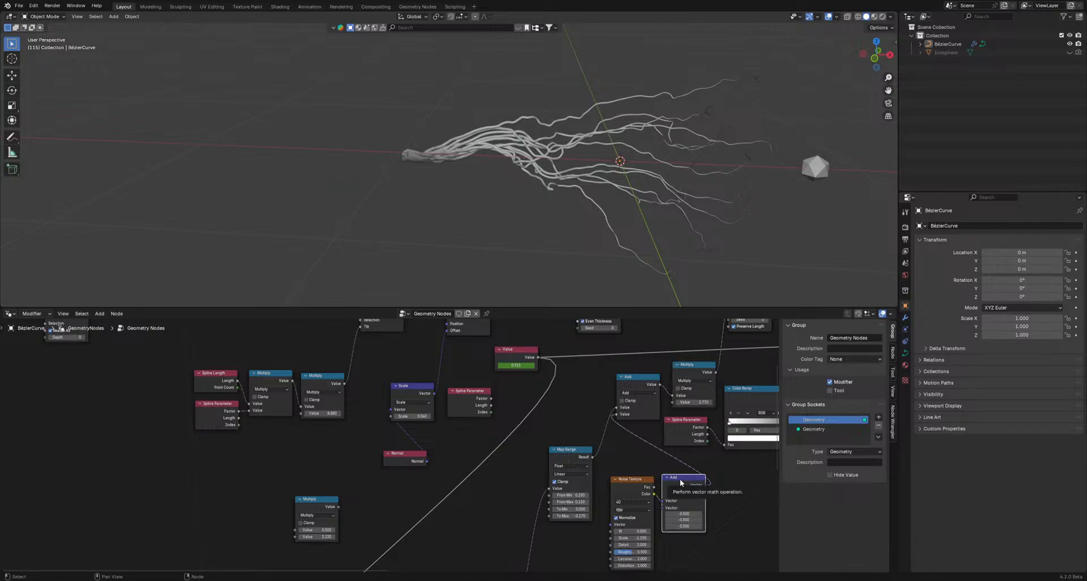
drag(679, 478, 674, 482)
scroll(618, 400, up, 1)
click(652, 387)
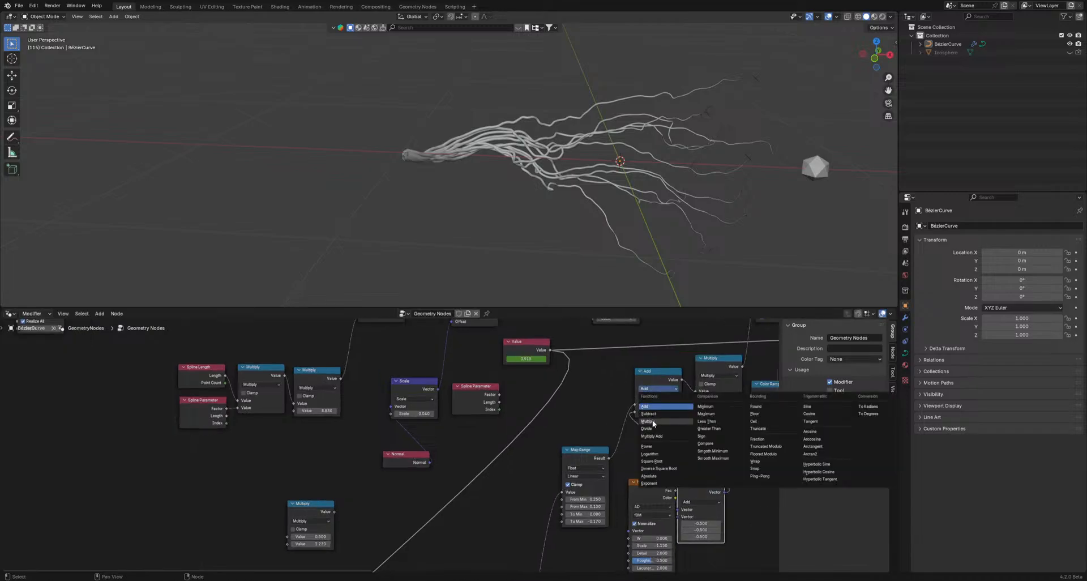
click(652, 419)
key(space)
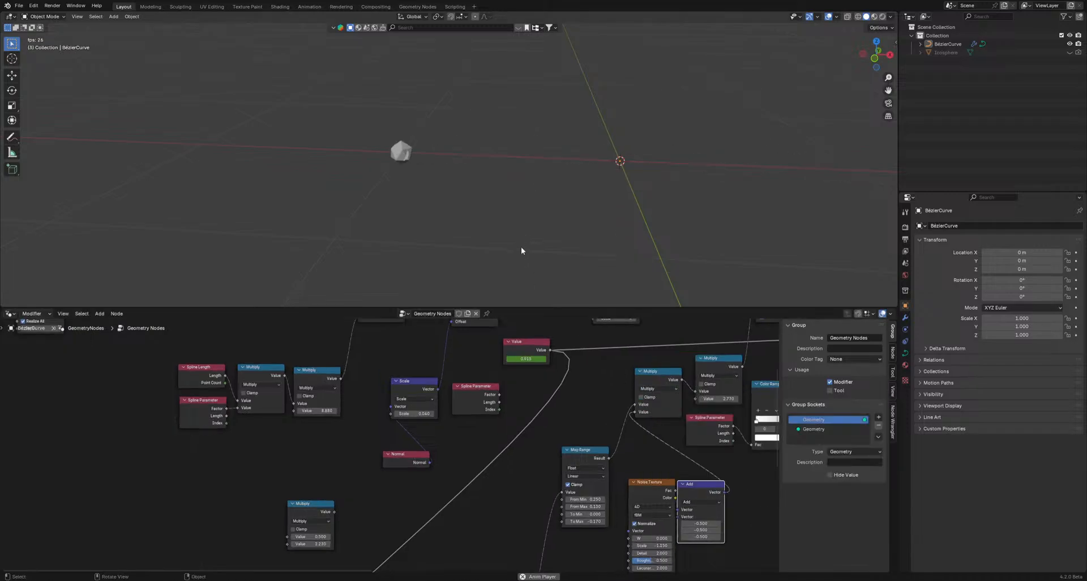
- Set the value of the final Multiply node in the noise branch to about 34.690 and play the animation
key(space)
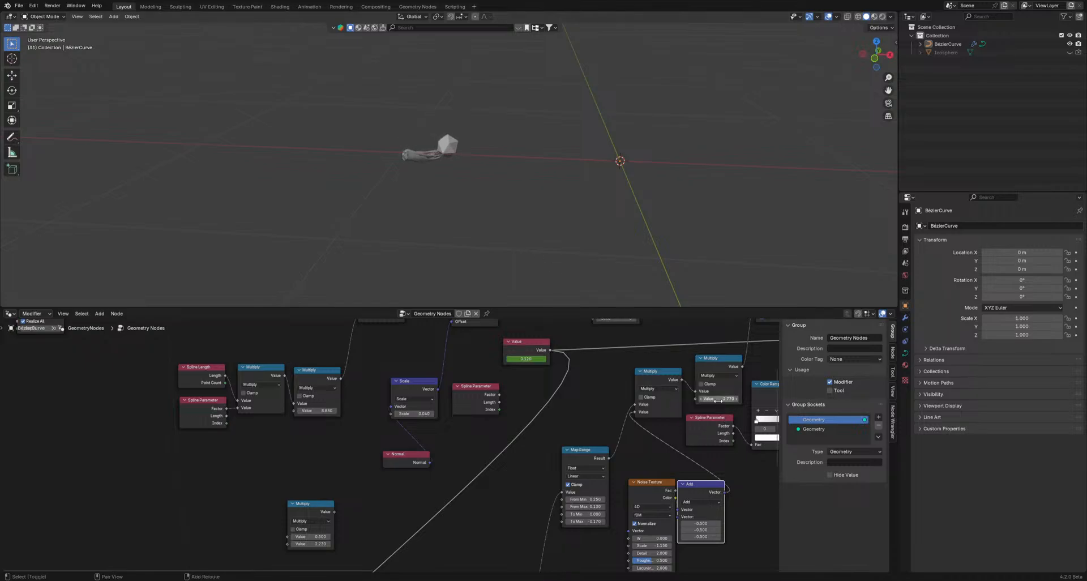
key(space)
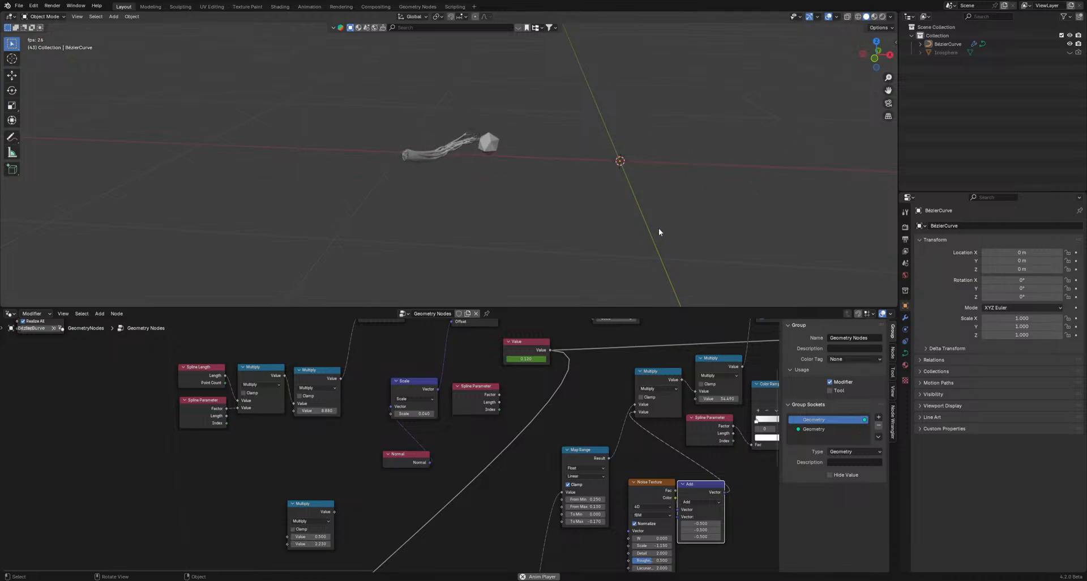
key(space)
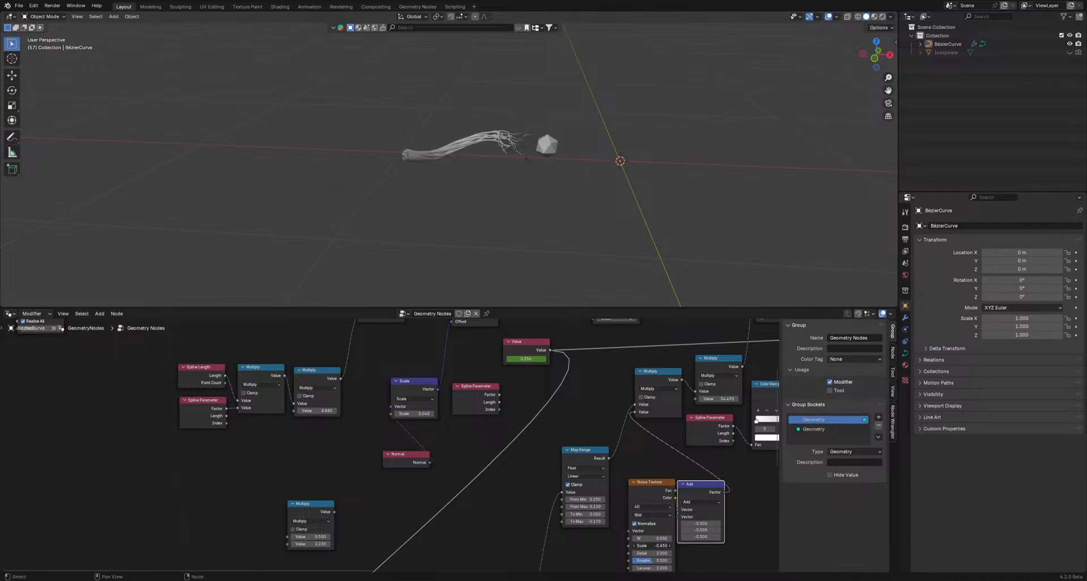
- Reposition the Geometry Proximity and Map Range nodes to make room beside the copied Noise Texture
middle_drag(638, 532, 612, 400)
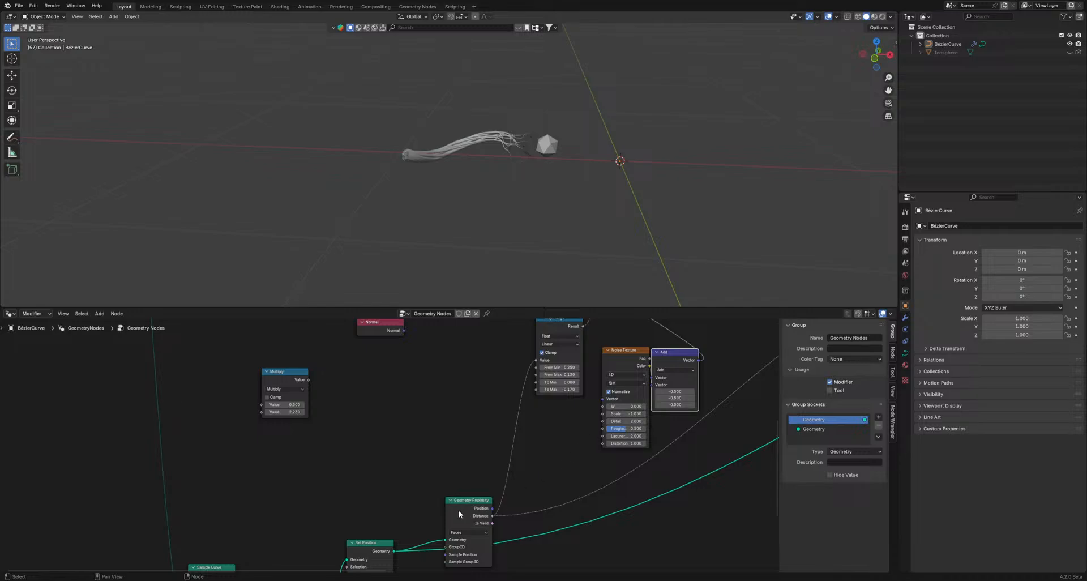
drag(488, 511, 448, 497)
middle_drag(541, 386, 511, 427)
drag(527, 368, 515, 349)
- Add a Math node below Map Range and set its operation to Divide
key(shift+a)
text(math)
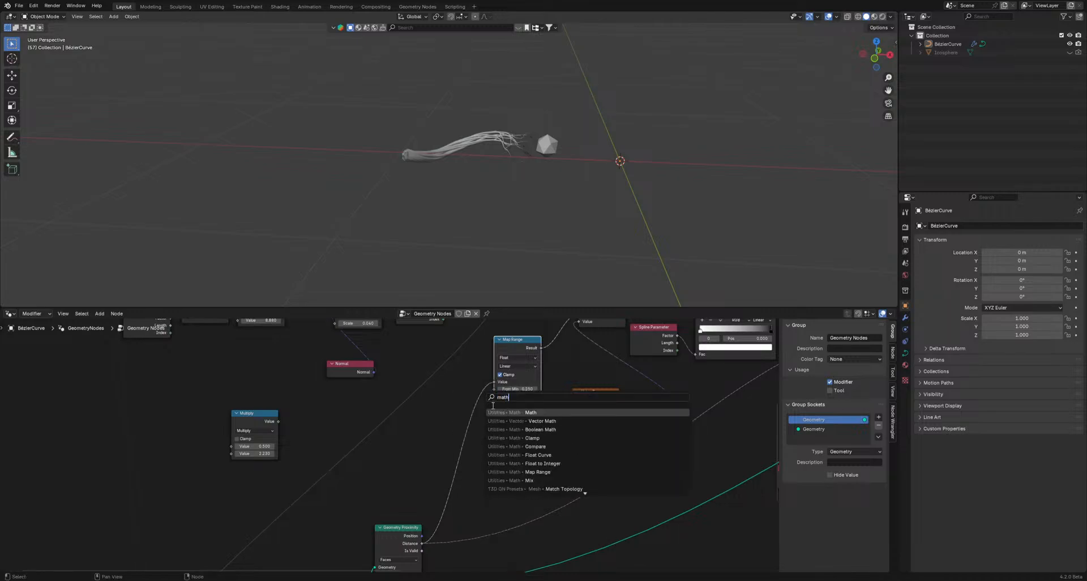
click(500, 413)
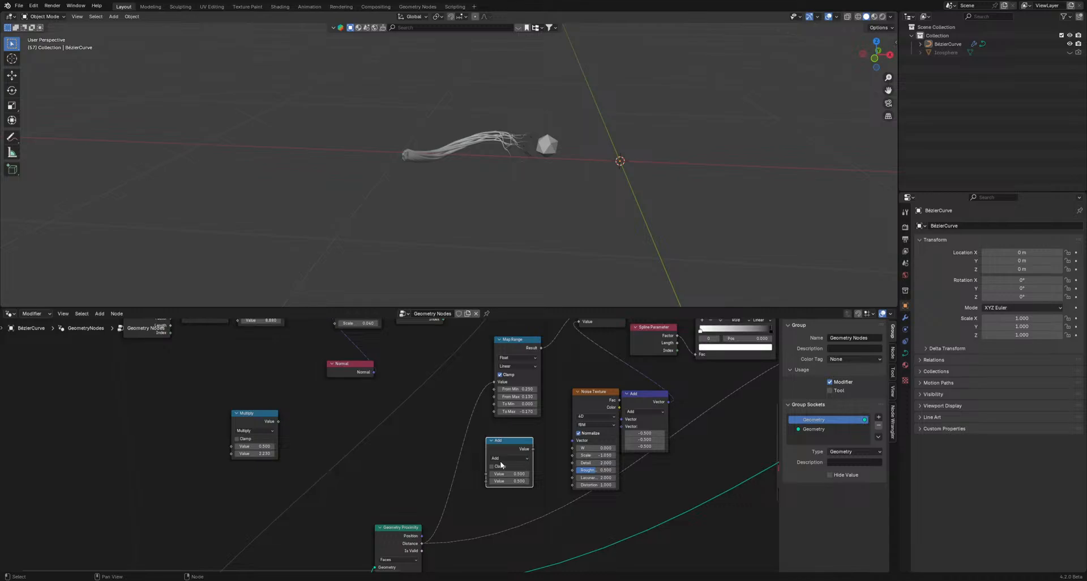
click(502, 456)
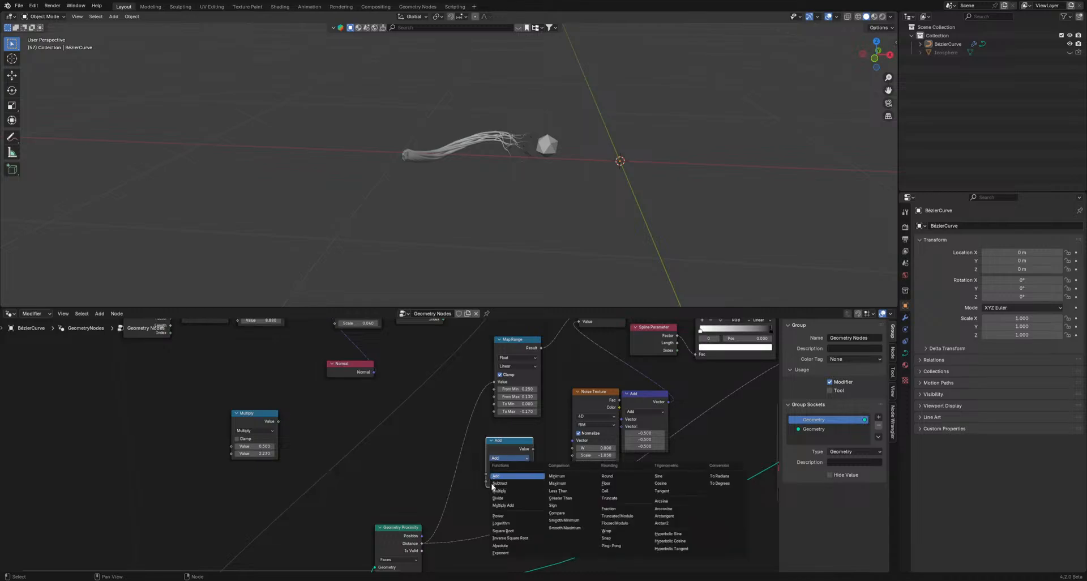
click(505, 456)
click(501, 497)
- Route Geometry Proximity's Distance through Divide into the noise's W input, set the divisor to about -0.300, and play the animation
drag(423, 542, 482, 485)
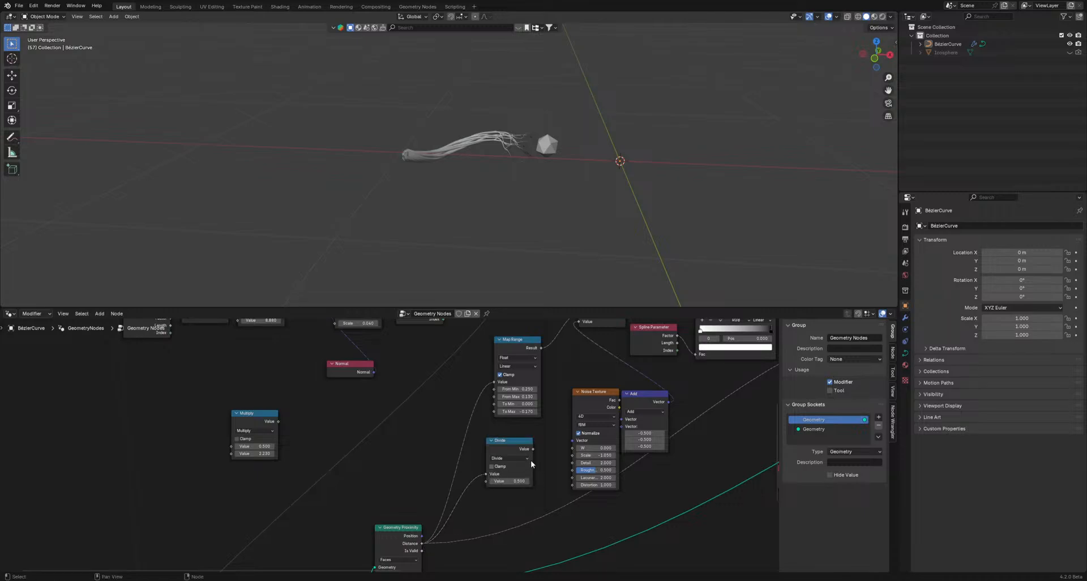
drag(574, 451, 573, 452)
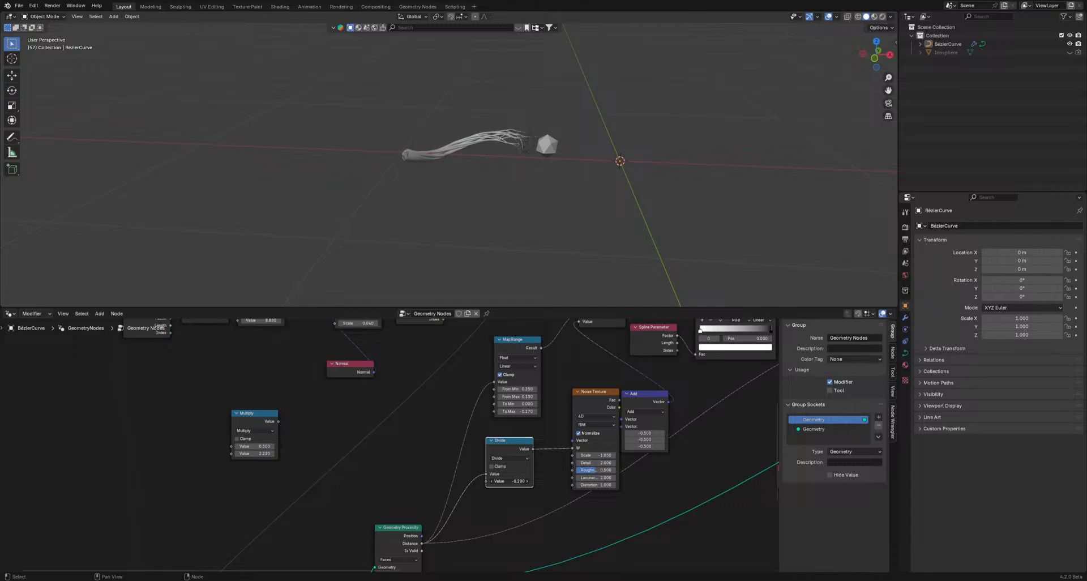
scroll(530, 209, up, 3)
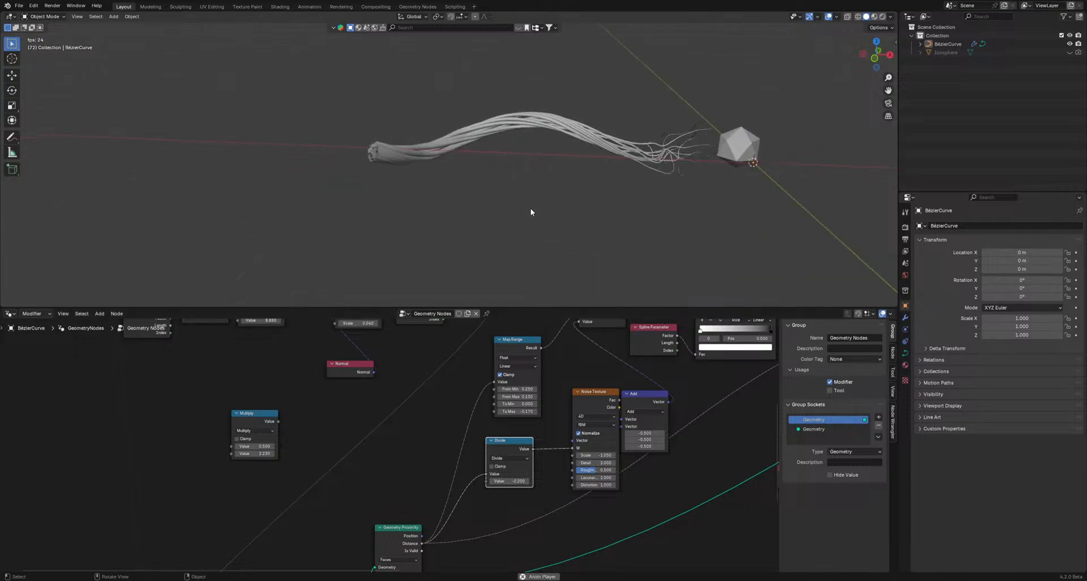
- Try a divisor of about 0.970 in the Divide node feeding the noise's W input and replay the animation
mouse_move(504, 486)
mouse_down()
mouse_move(524, 486)
mouse_move(511, 484)
mouse_up()
key(space)
key(space)
drag(510, 480, 534, 481)
scroll(580, 206, down, 2)
key(space)
key(space)
key(space)
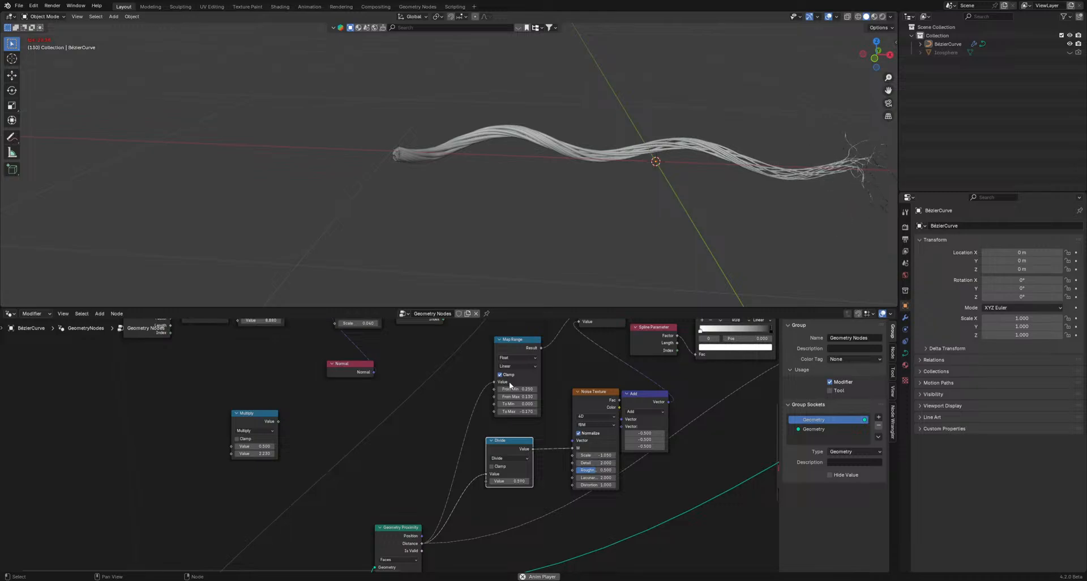
- Undo the Divide node setup and the preceding noise branch edits, back to the Add math node after Map Range
key(space)
scroll(512, 428, down, 4)
scroll(537, 414, up, 4)
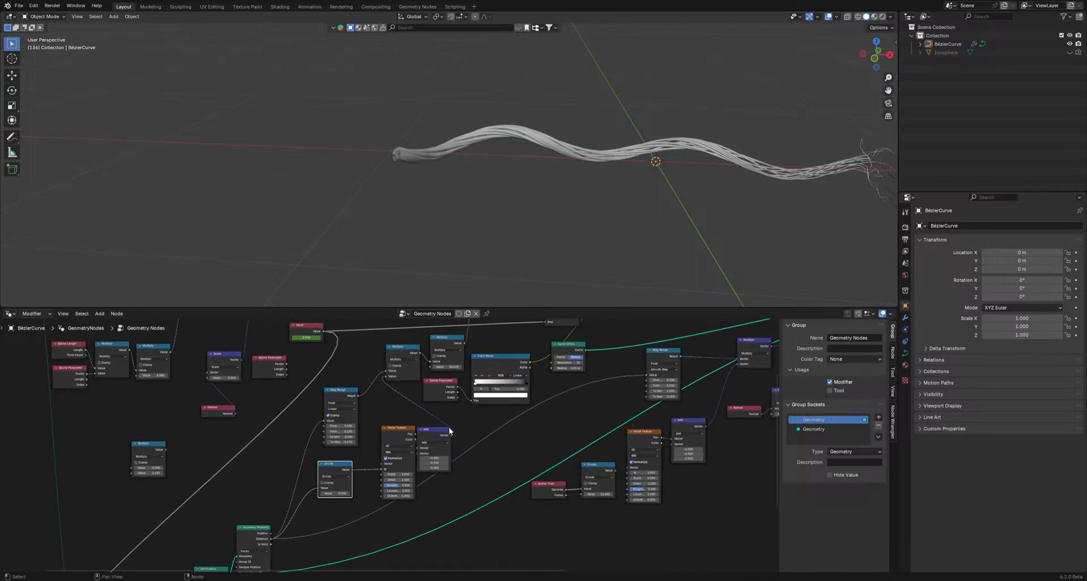
key(ctrl+z)
key(ctrl+z)
key(ctrl+z)
key(ctrl+z)
key(ctrl+z)
key(ctrl+z)
key(ctrl+z)
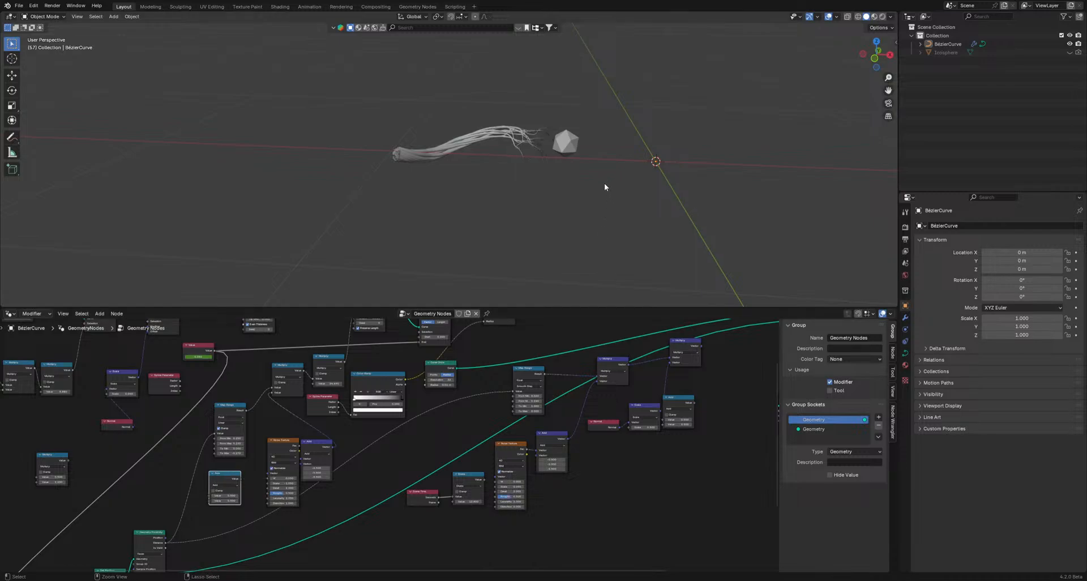
key(ctrl+z)
key(ctrl+z)
key(ctrl+z)
key(ctrl+z)
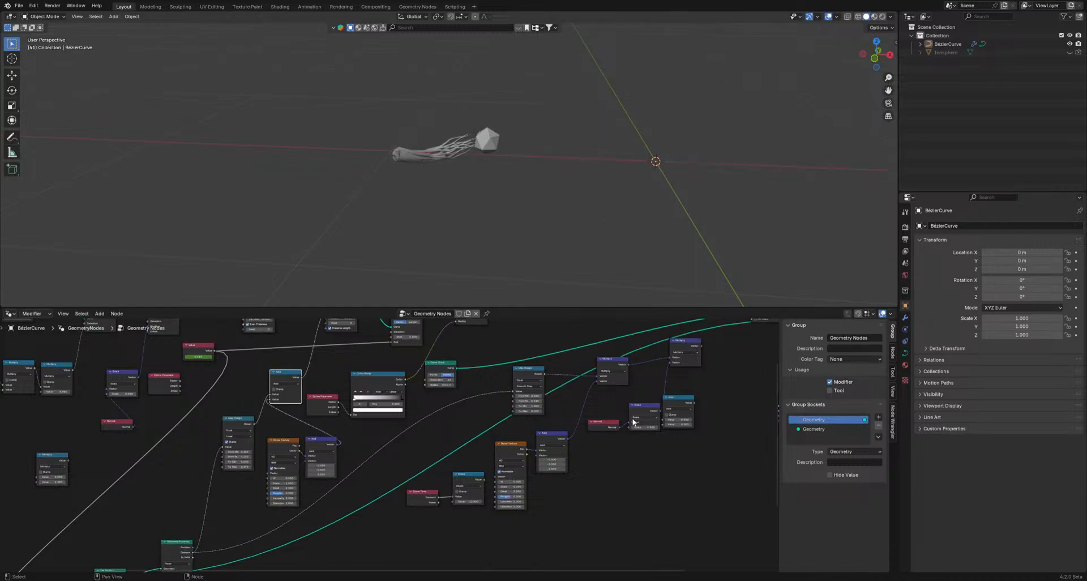
middle_drag(632, 419, 404, 516)
key(ctrl+z)
key(ctrl+z)
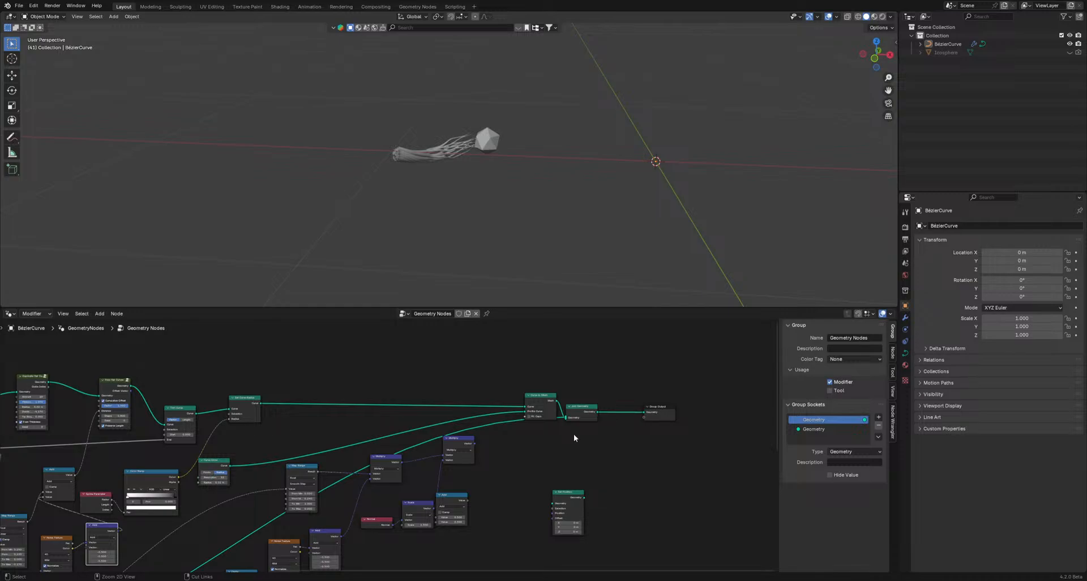
- Insert Set Position before Curve to Mesh, drive its Offset from the Multiply node, play the animation, and detach the Add node beside Scale
drag(572, 499, 500, 399)
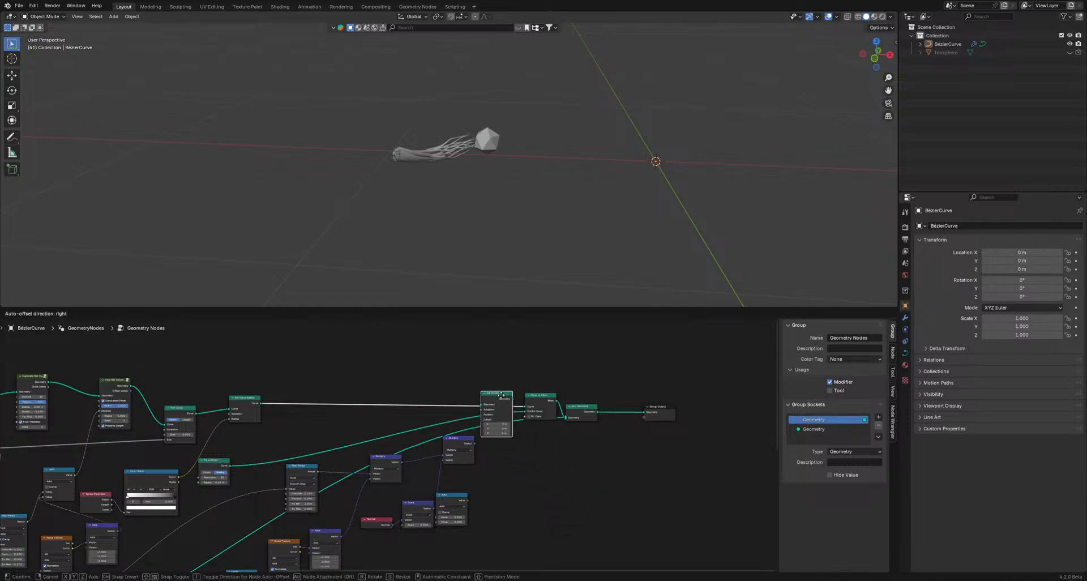
drag(473, 443, 481, 419)
key(space)
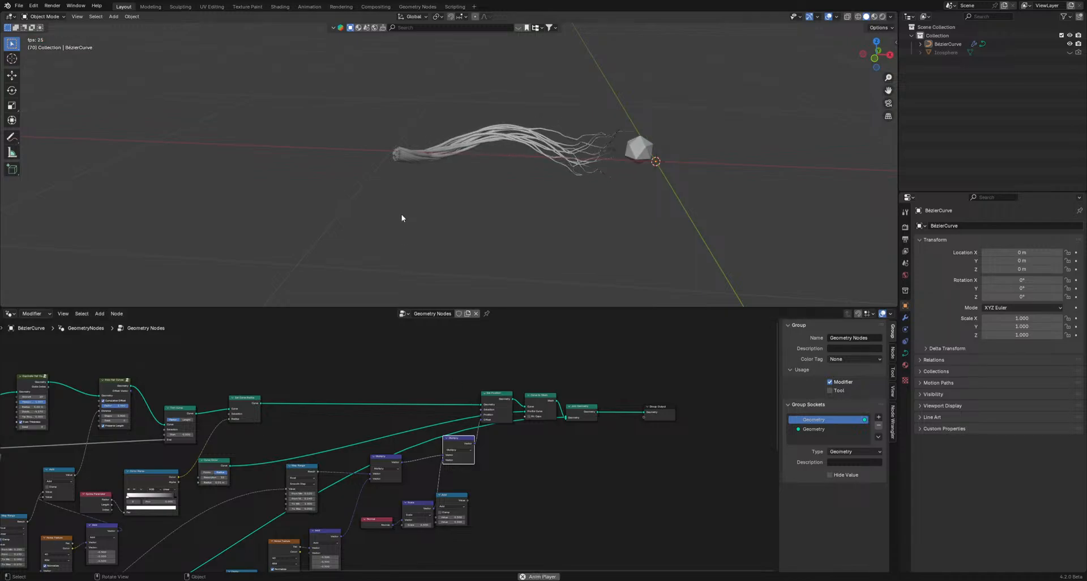
key(space)
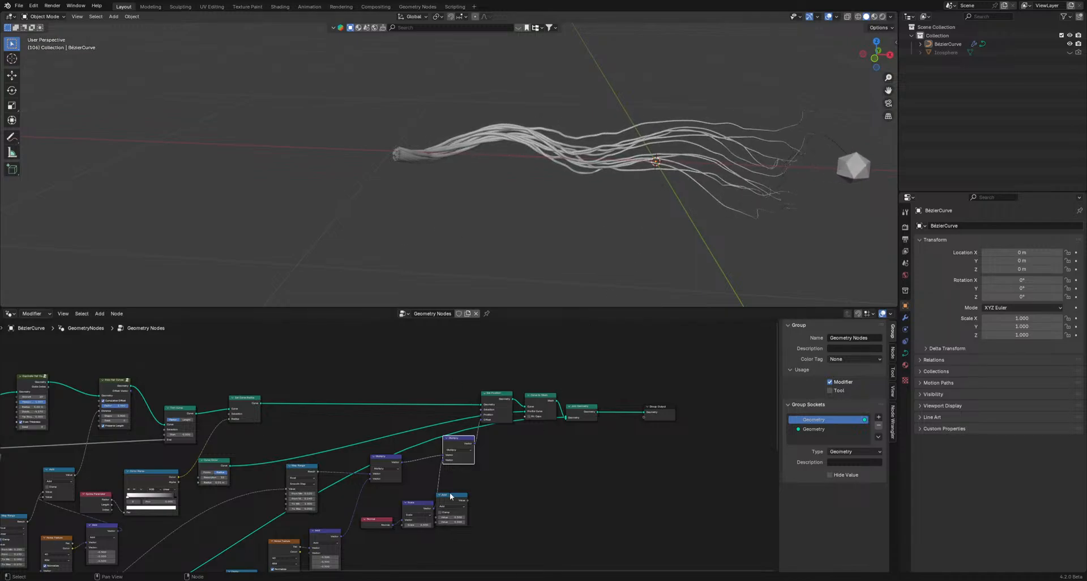
middle_drag(451, 497, 637, 443)
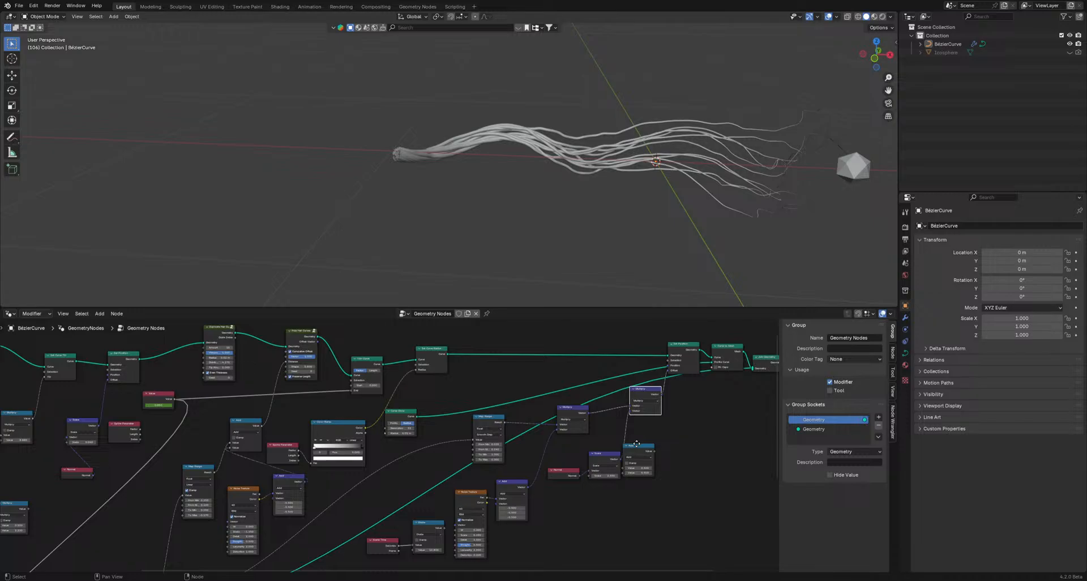
drag(638, 452, 689, 471)
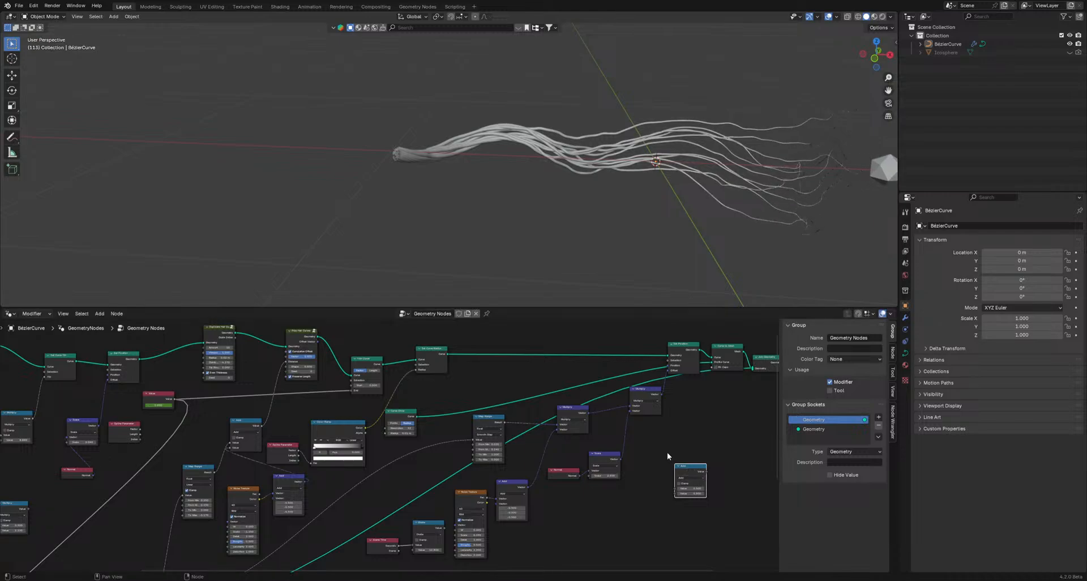
- Undo the Add node's detachment and the insertion of Set Position before Curve to Mesh
key(ctrl+z)
key(ctrl+z)
key(space)
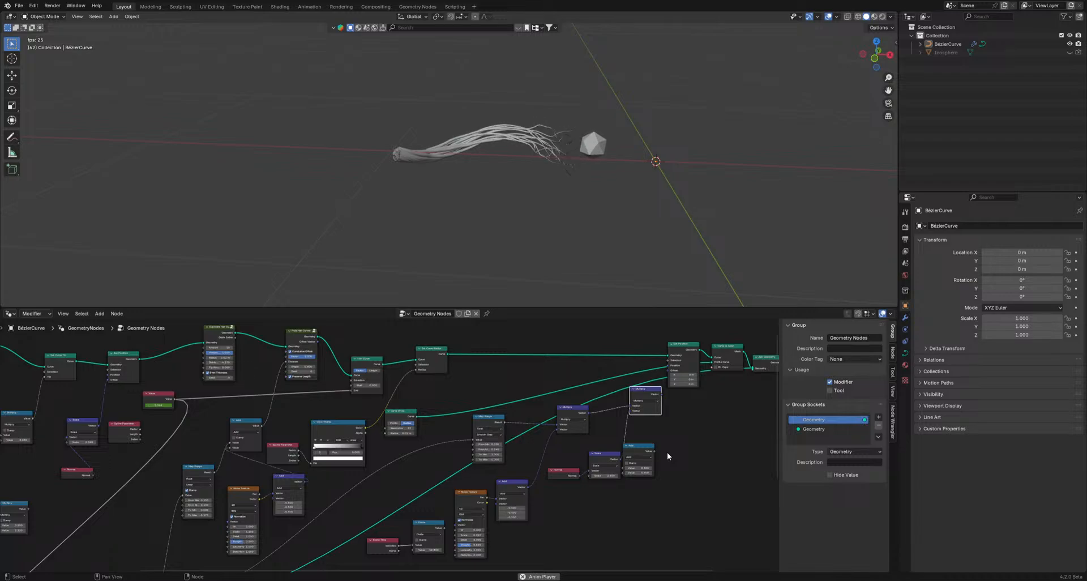
key(space)
key(ctrl+z)
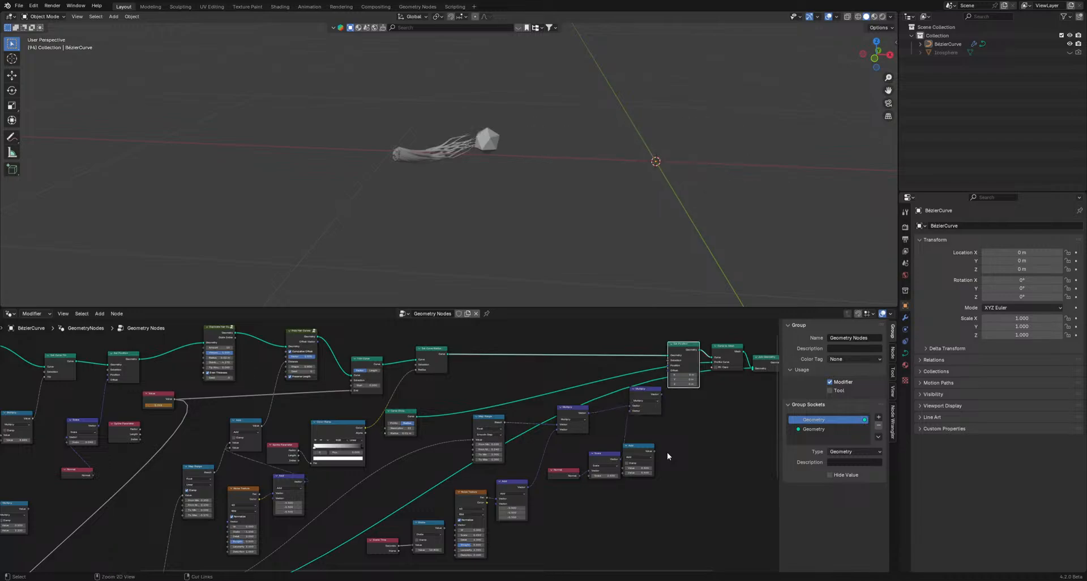
key(ctrl+z)
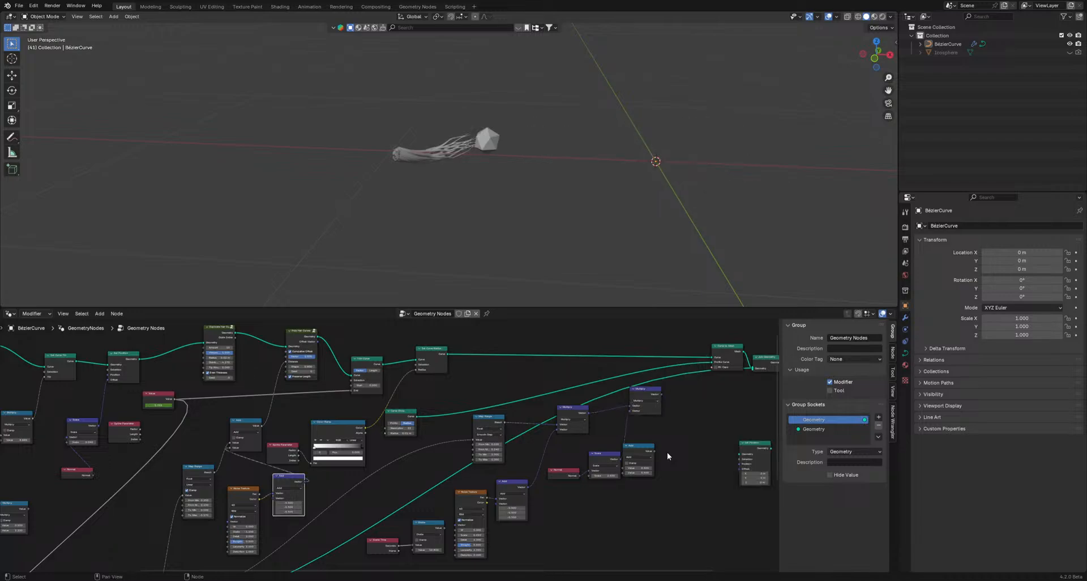
- Replay the animation, and detach and delete the Add math node that combines Map Range with the noise
key(space)
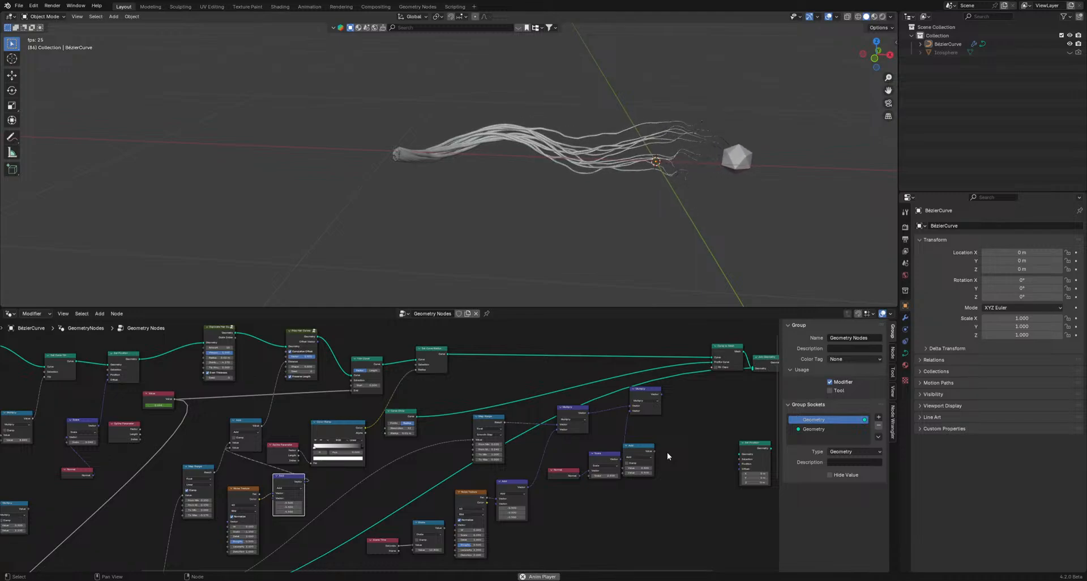
key(space)
middle_drag(331, 480, 432, 488)
middle_drag(494, 376, 419, 419)
alt+drag(419, 419, 67, 482)
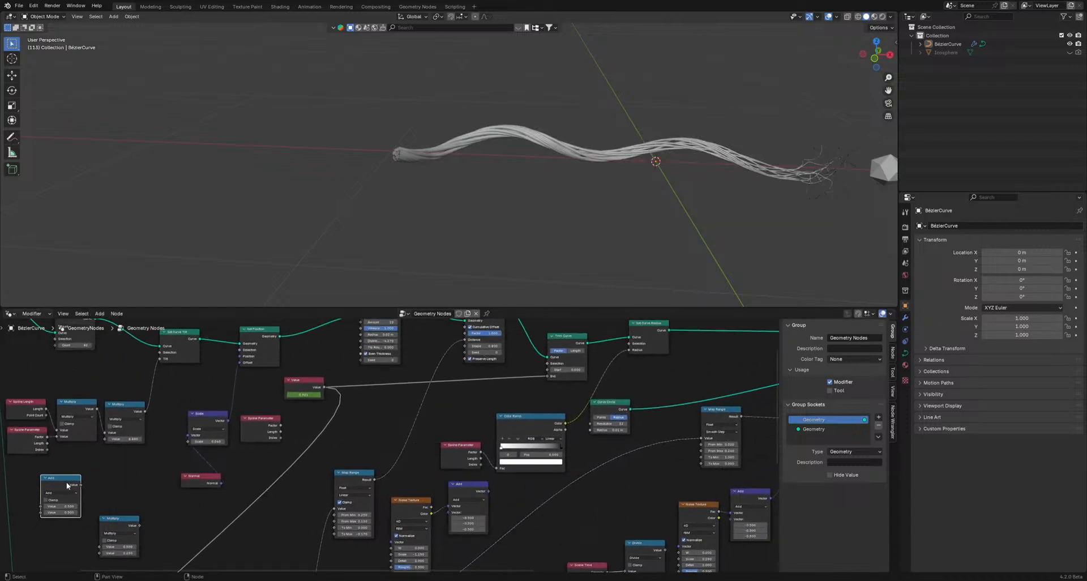
key(x)
- Move the Color Ramp's white stop to about 0.75 and check the strands' thickness in the playing animation
key(space)
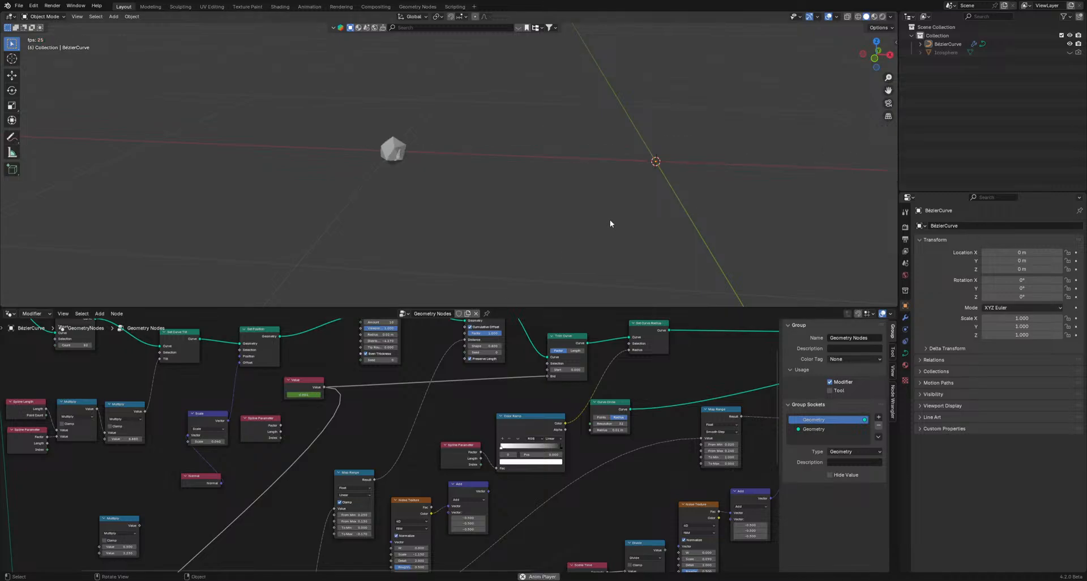
scroll(609, 223, up, 5)
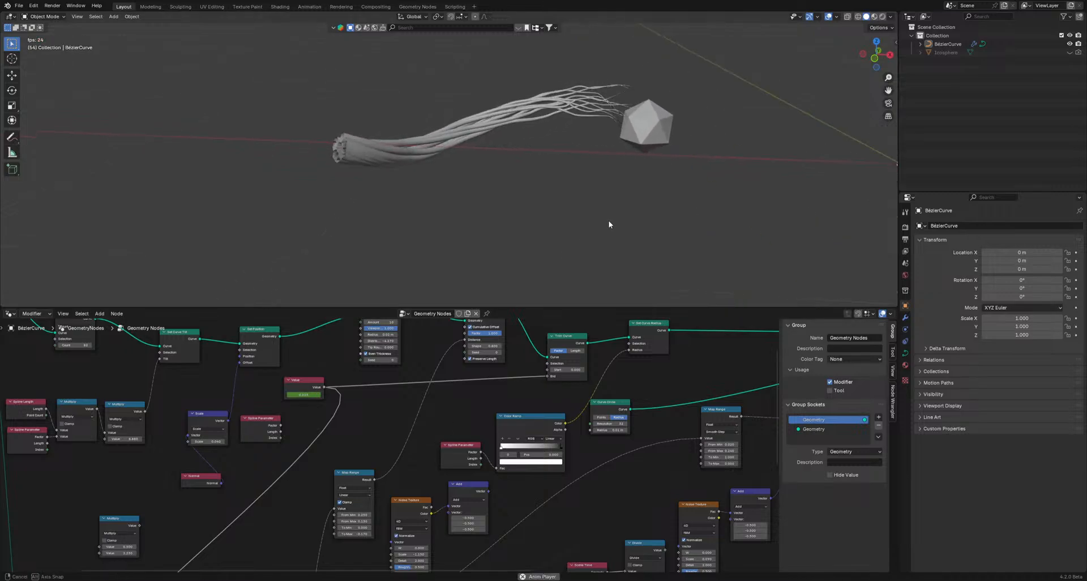
middle_drag(609, 224, 330, 181)
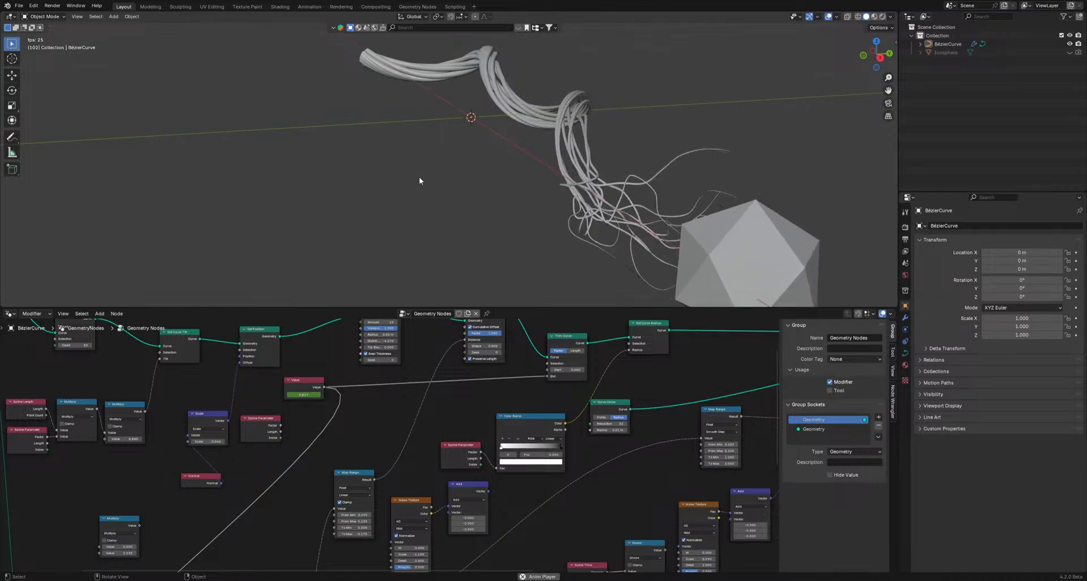
scroll(420, 177, down, 2)
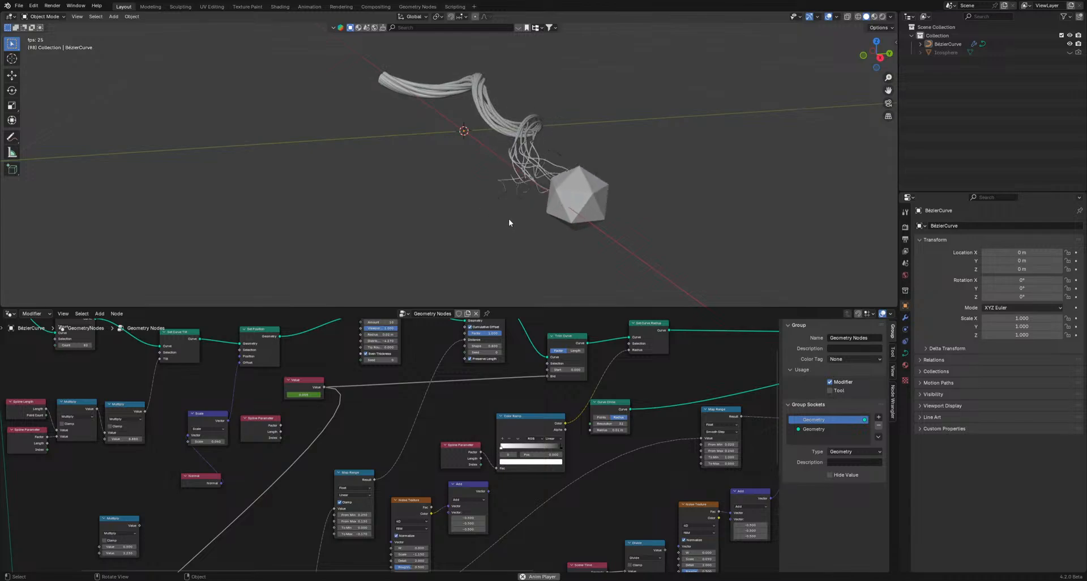
middle_drag(508, 219, 538, 137)
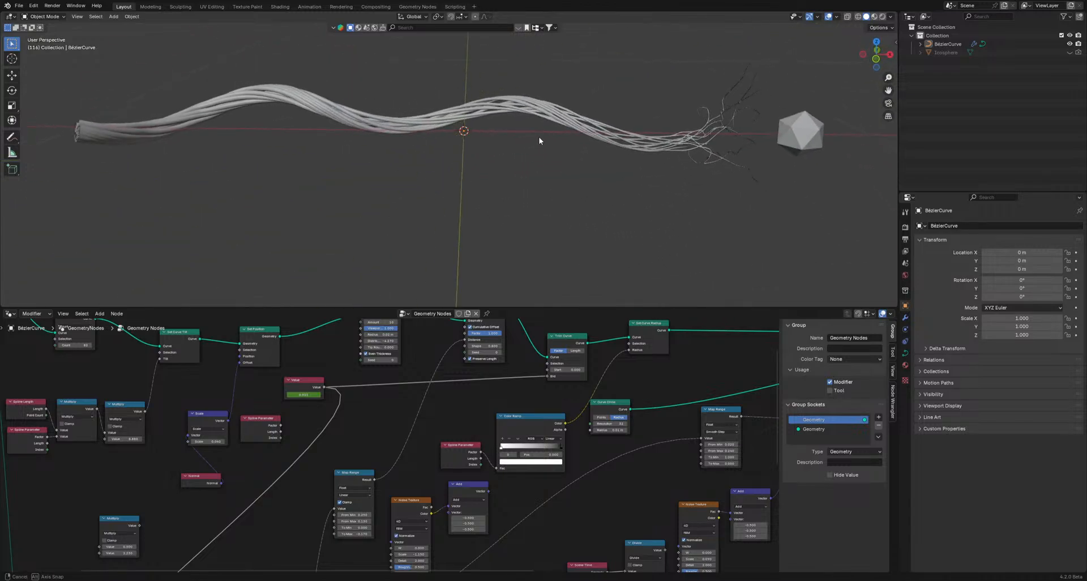
drag(501, 448, 550, 448)
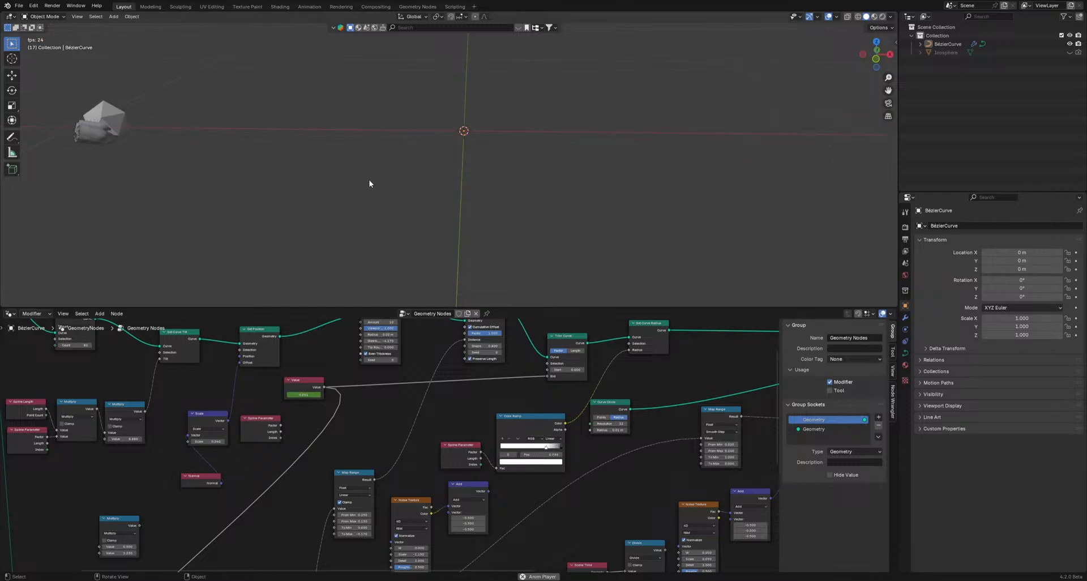
middle_drag(184, 161, 478, 115)
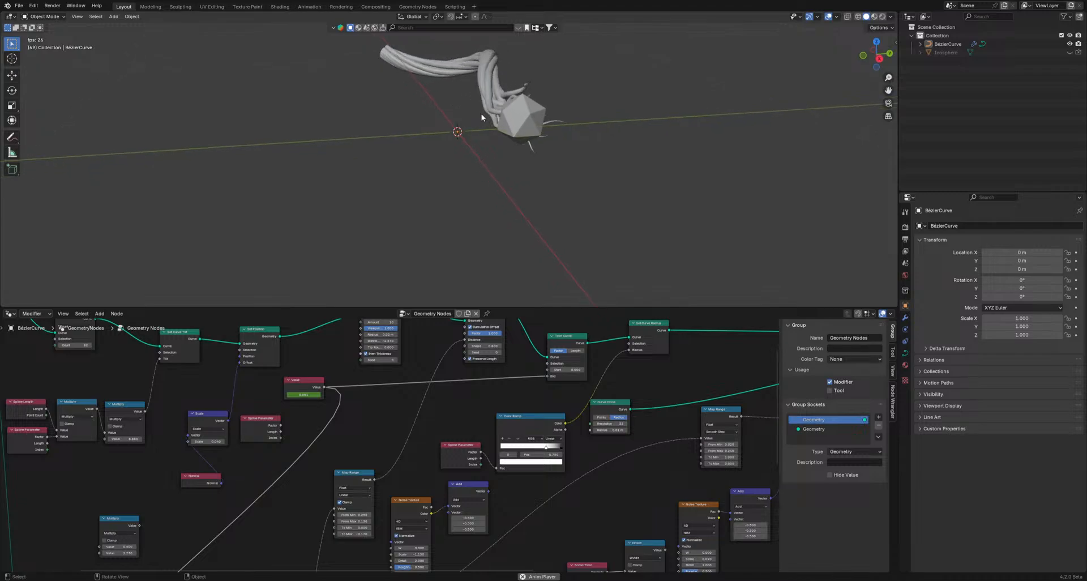
- Disconnect the icosphere from Join Geometry and enlarge the 3D viewport above the node editor
middle_drag(676, 425, 278, 408)
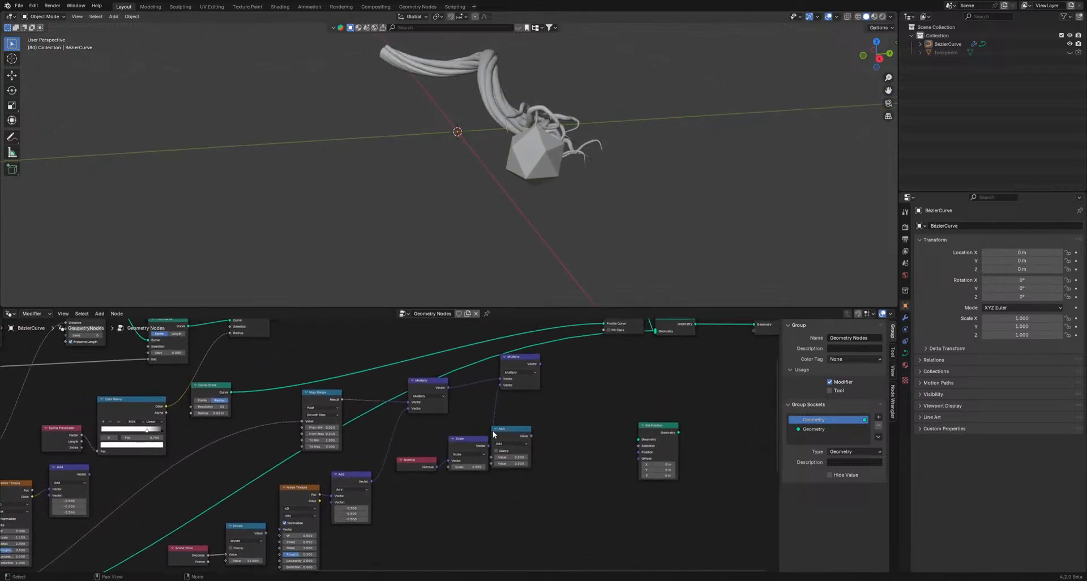
middle_drag(492, 430, 520, 479)
drag(620, 387, 525, 400)
scroll(516, 170, up, 3)
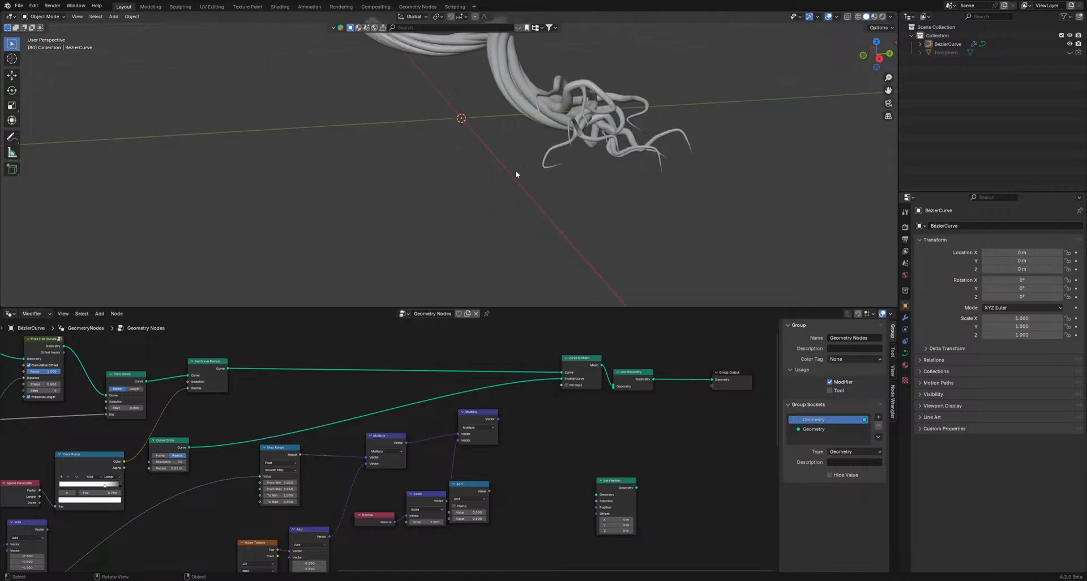
scroll(515, 170, down, 3)
middle_drag(515, 170, 502, 160)
drag(506, 306, 506, 397)
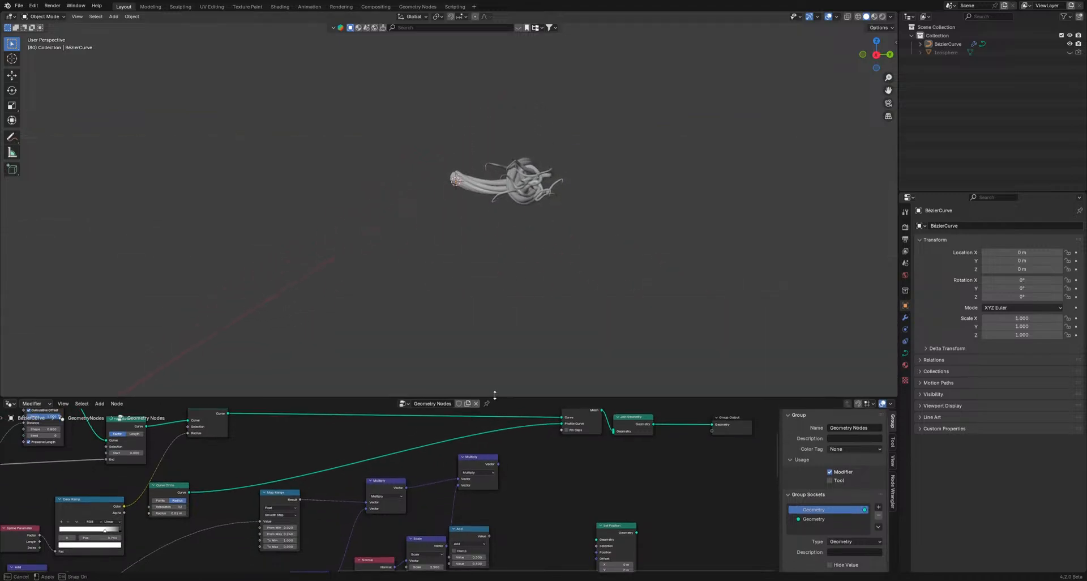
- Move the Join Geometry and Group Output nodes away from Curve to Mesh to make room between them
middle_drag(696, 440, 562, 459)
drag(535, 443, 670, 505)
drag(625, 463, 750, 471)
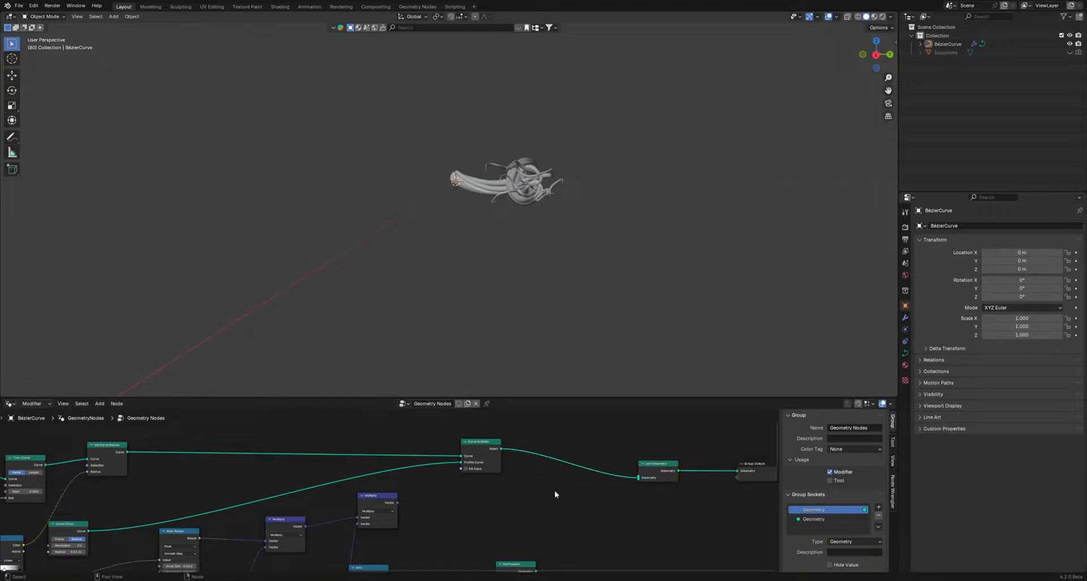
key(shift+a)
click(525, 397)
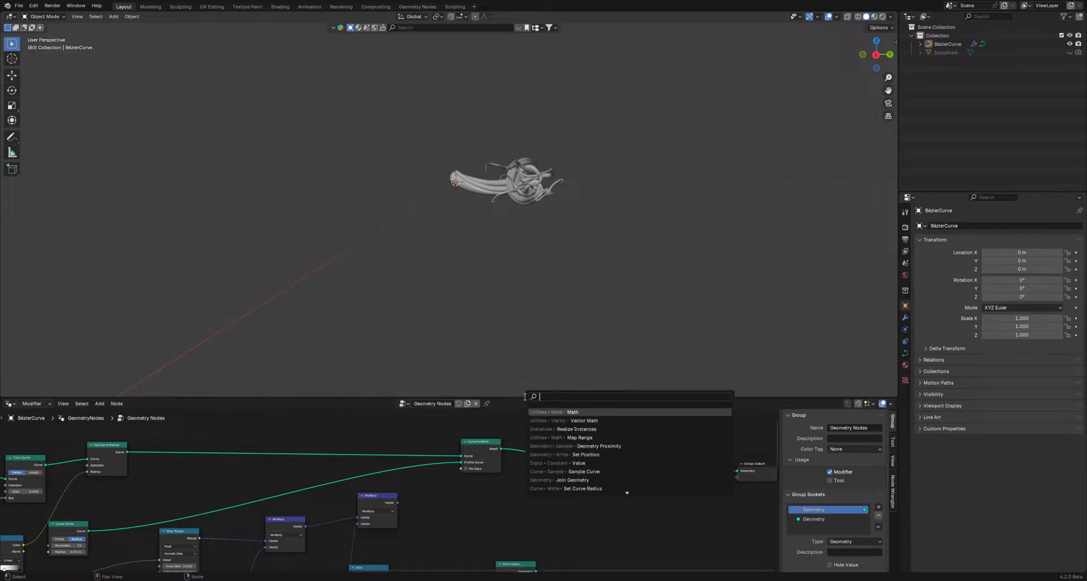
text(cu)
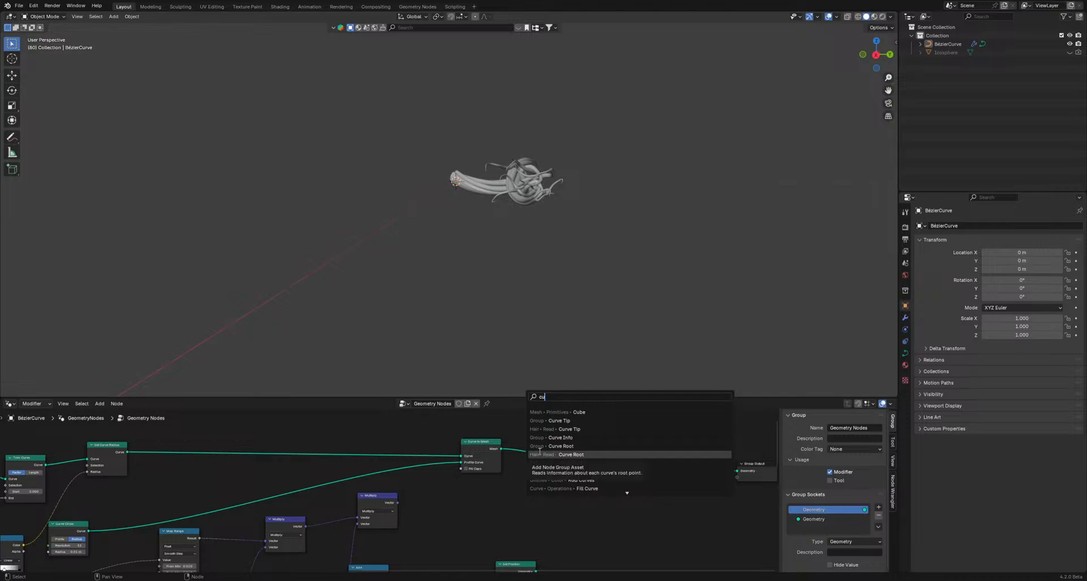
click(506, 511)
- Add a Curve Info node from the hair utilities and place it just below the Curve to Mesh node
key(shift+a)
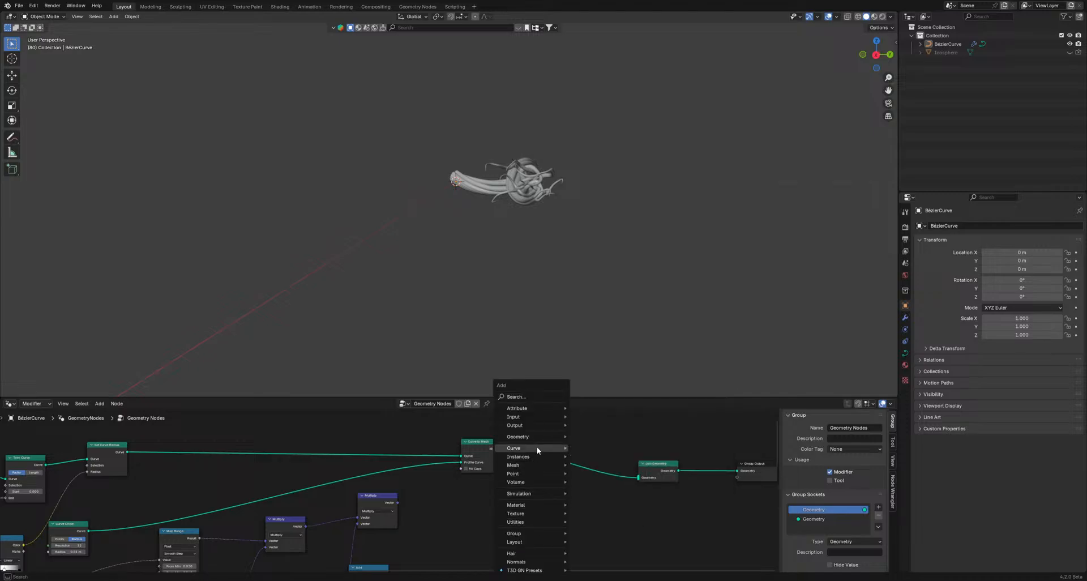
mouse_move(537, 447)
mouse_move(597, 494)
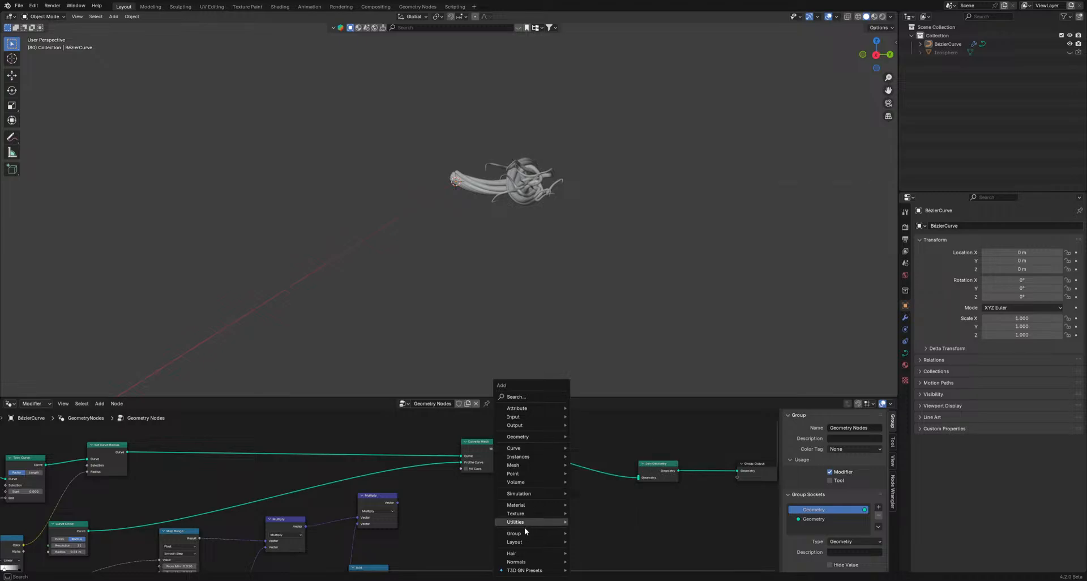
mouse_move(515, 553)
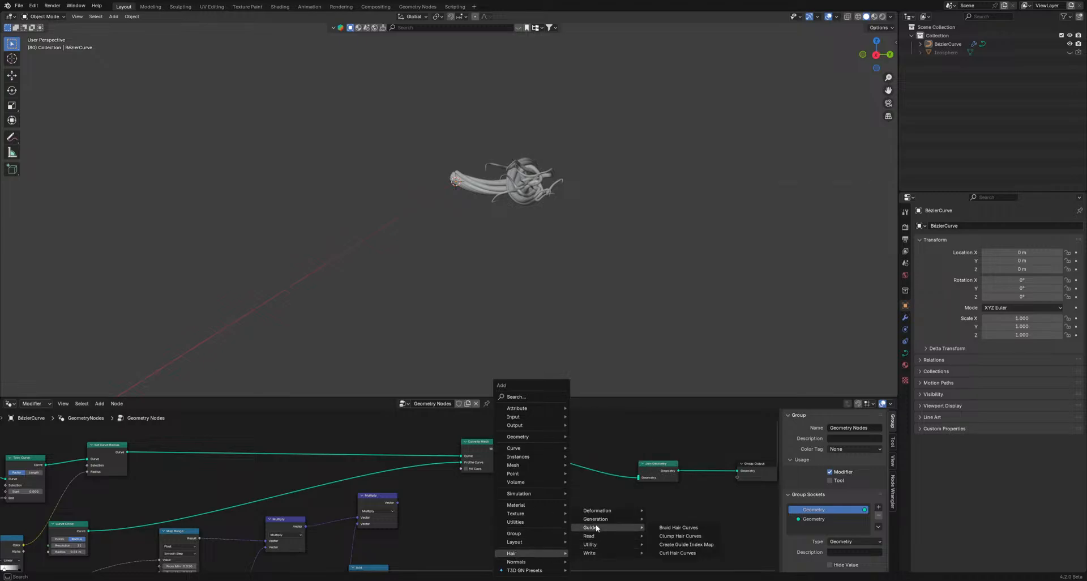
mouse_move(596, 526)
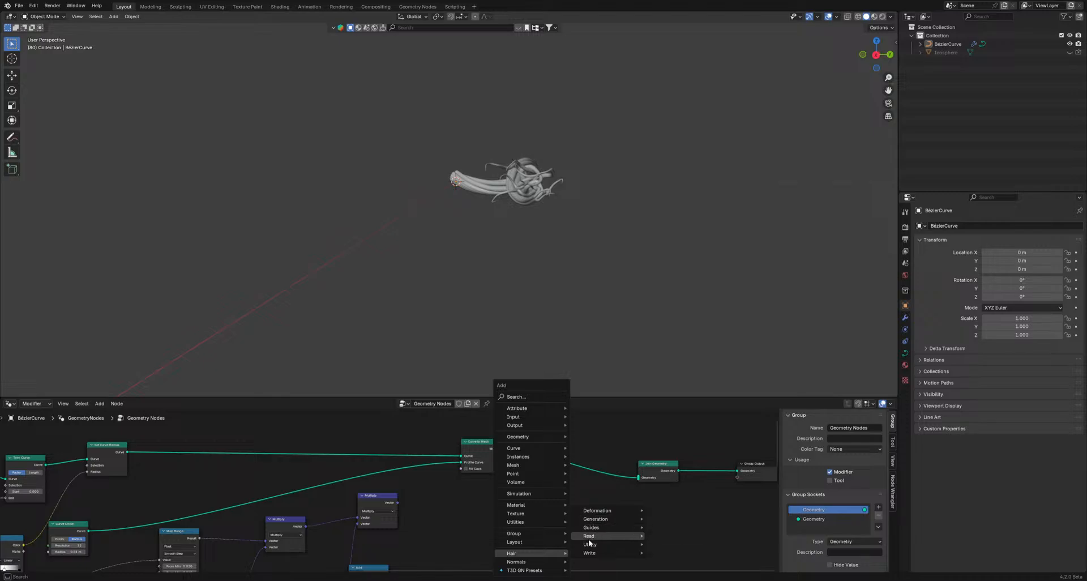
mouse_move(587, 545)
click(674, 502)
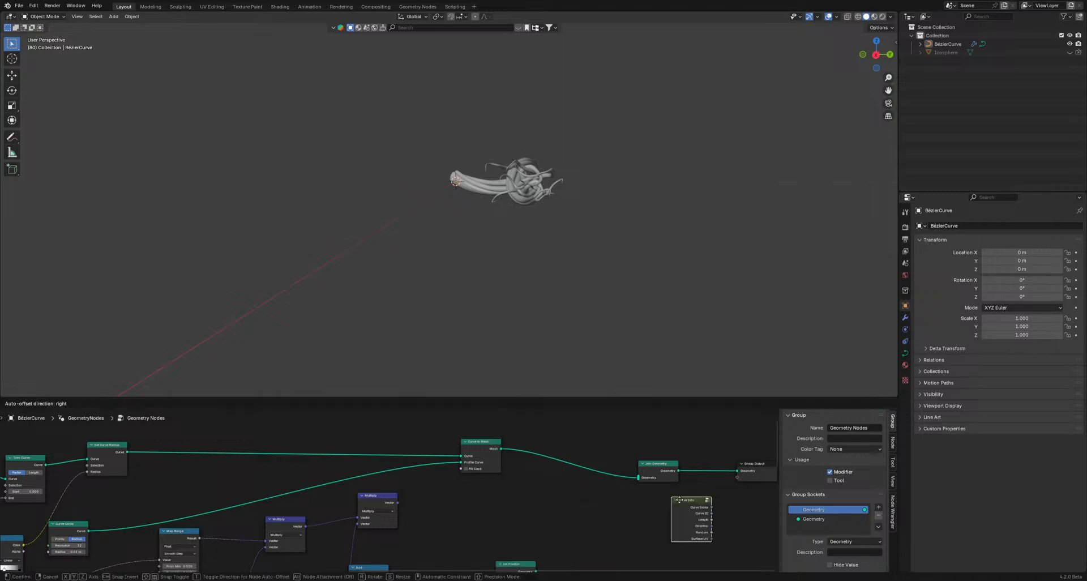
scroll(538, 498, up, 1)
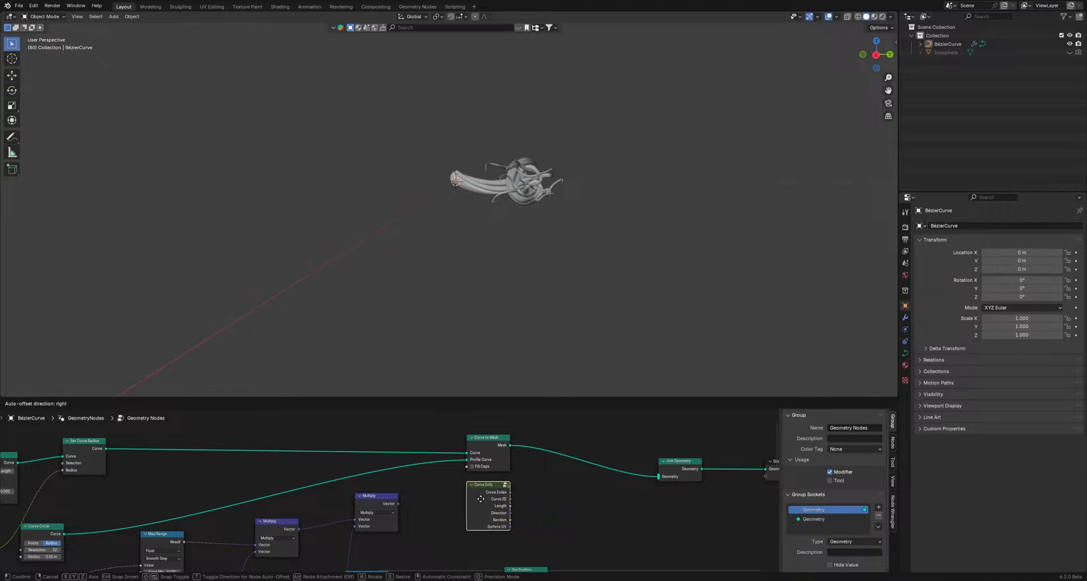
click(479, 498)
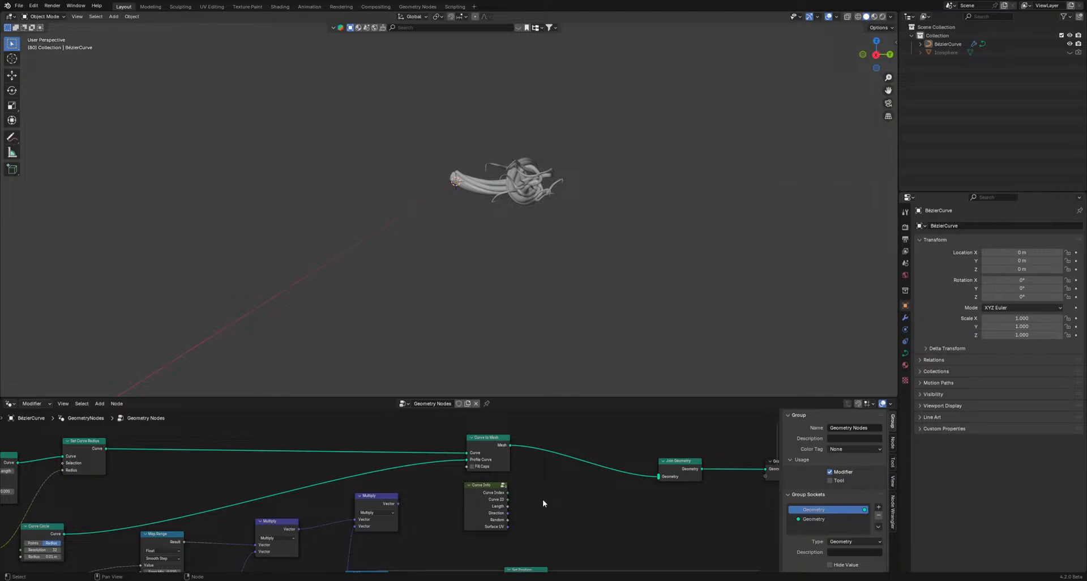
- Move the Curve Info node from under Curve to Mesh to just after the Set Curve Radius node
drag(509, 445, 522, 440)
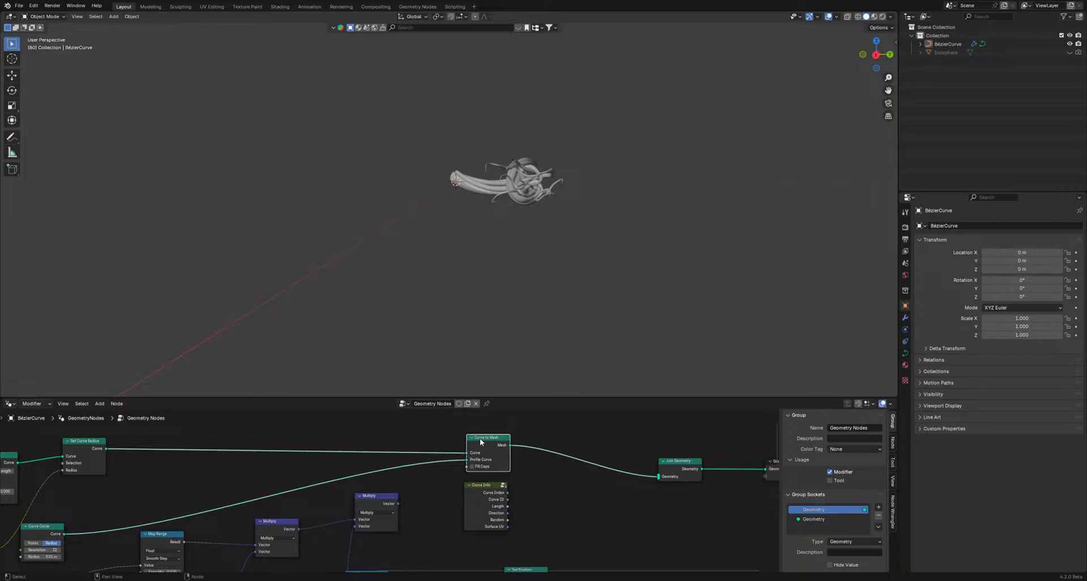
middle_drag(453, 474, 701, 466)
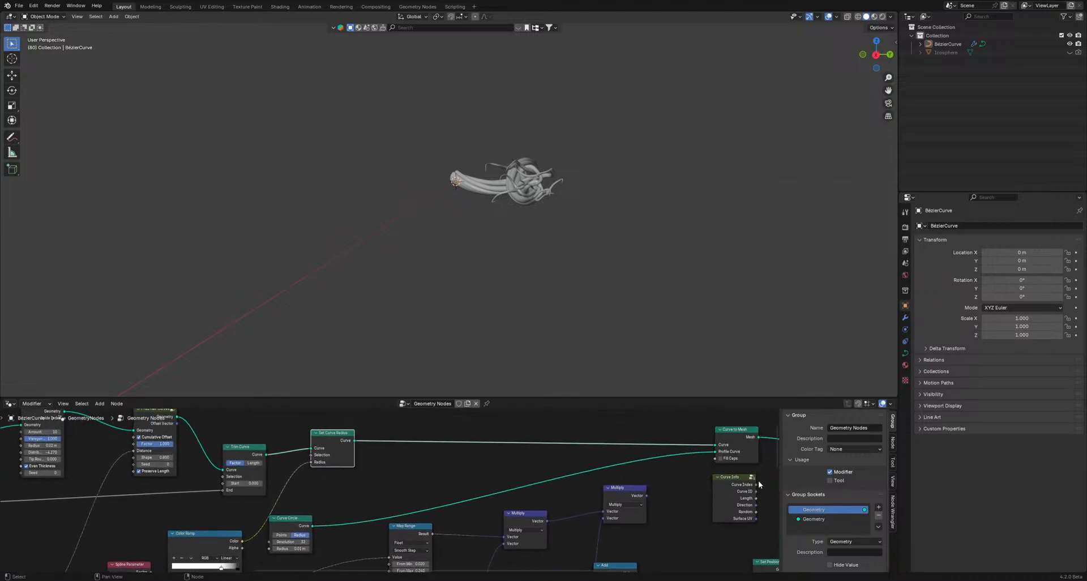
drag(758, 481, 422, 457)
middle_drag(430, 465, 520, 477)
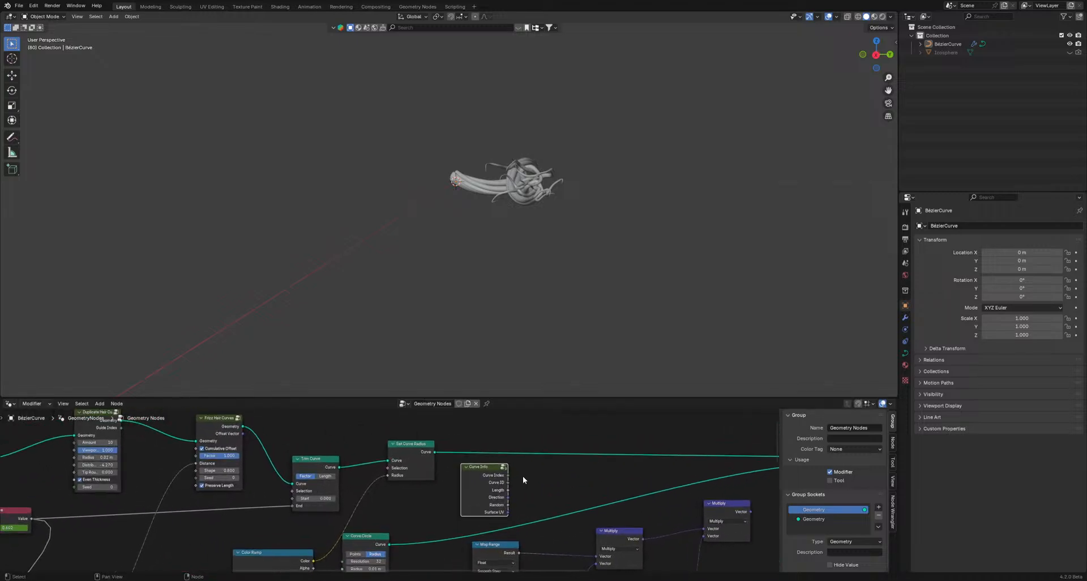
- Insert a Store Named Attribute node on the link between Set Curve Radius and Curve to Mesh
key(shift+a)
text(sto)
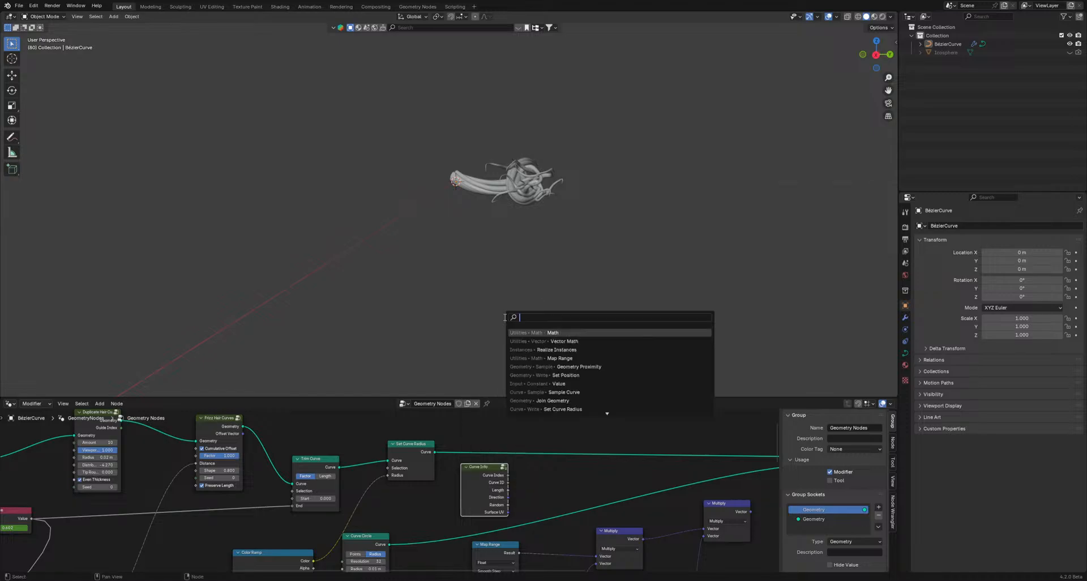
click(536, 333)
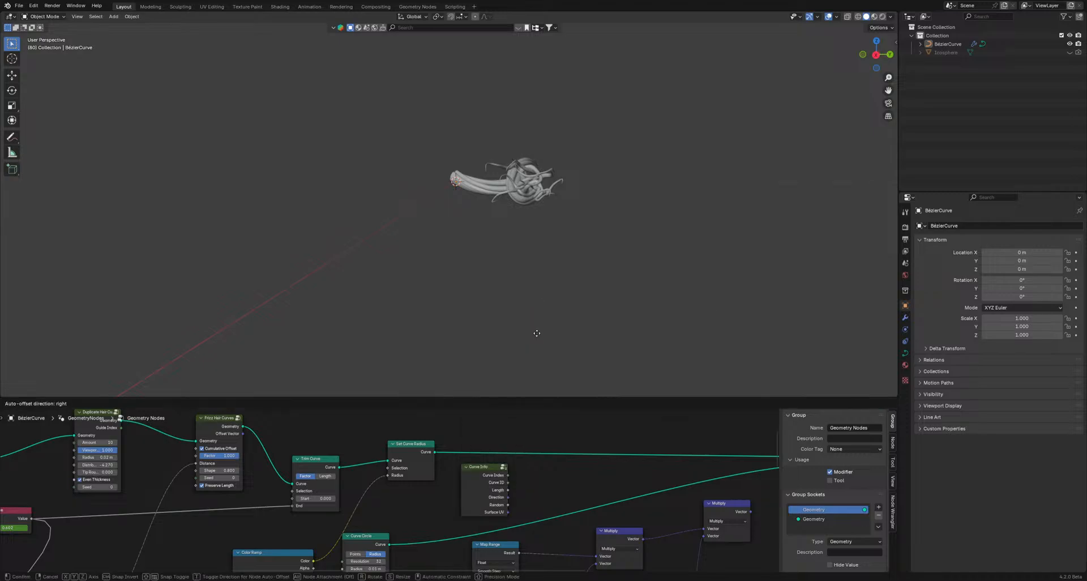
click(475, 483)
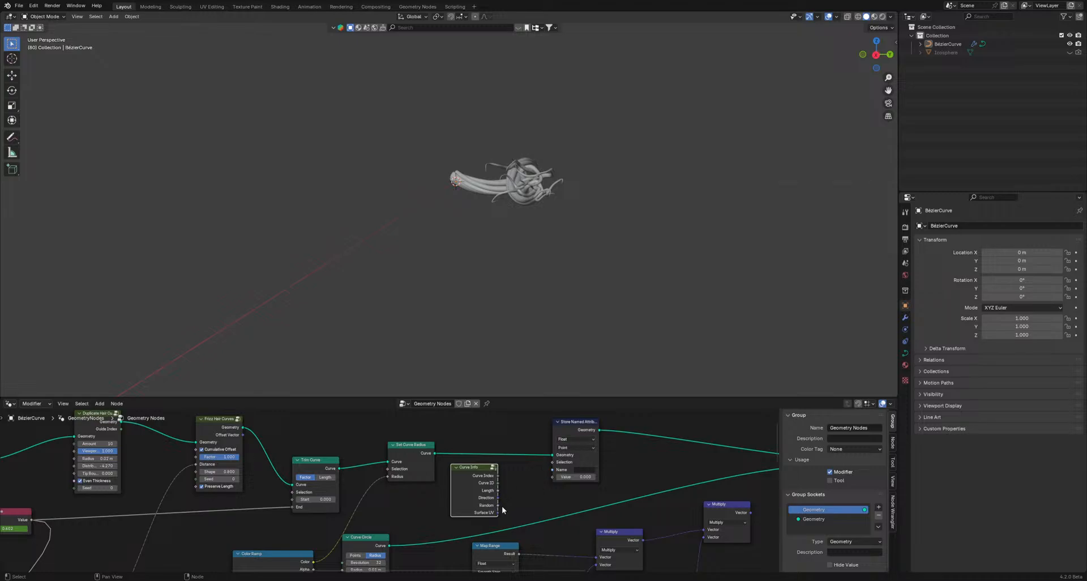
- Connect Curve Info's Random output to the Value of Store Named Attribute and name the attribute test1
drag(499, 505, 552, 476)
click(589, 470)
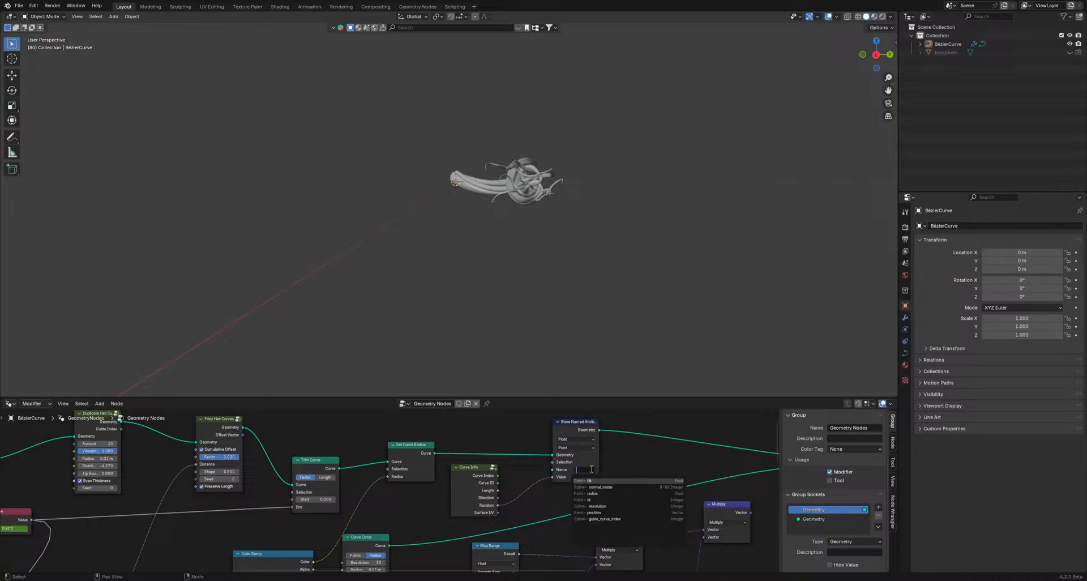
text(test1)
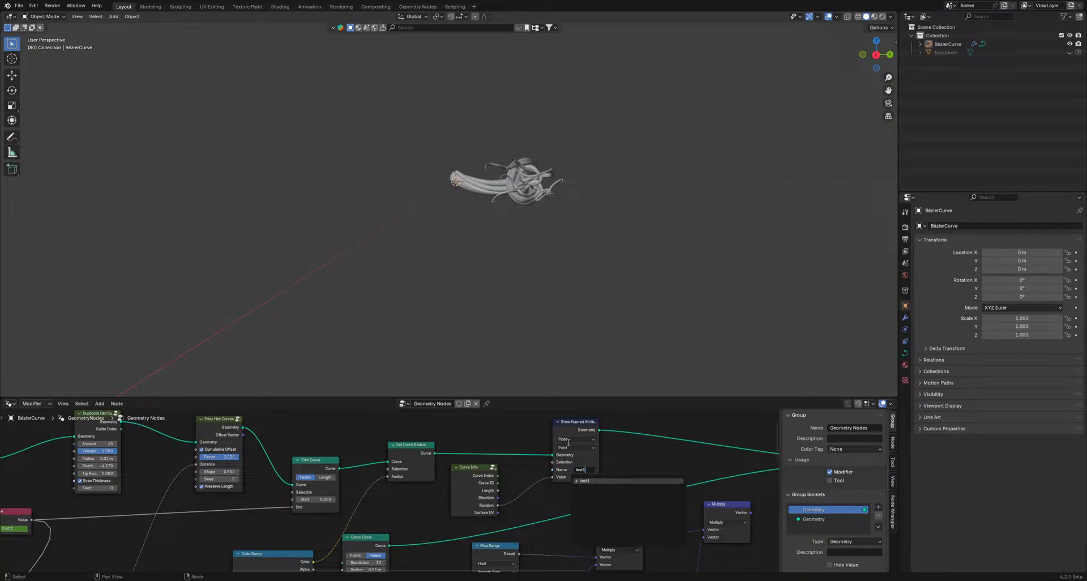
key(Return)
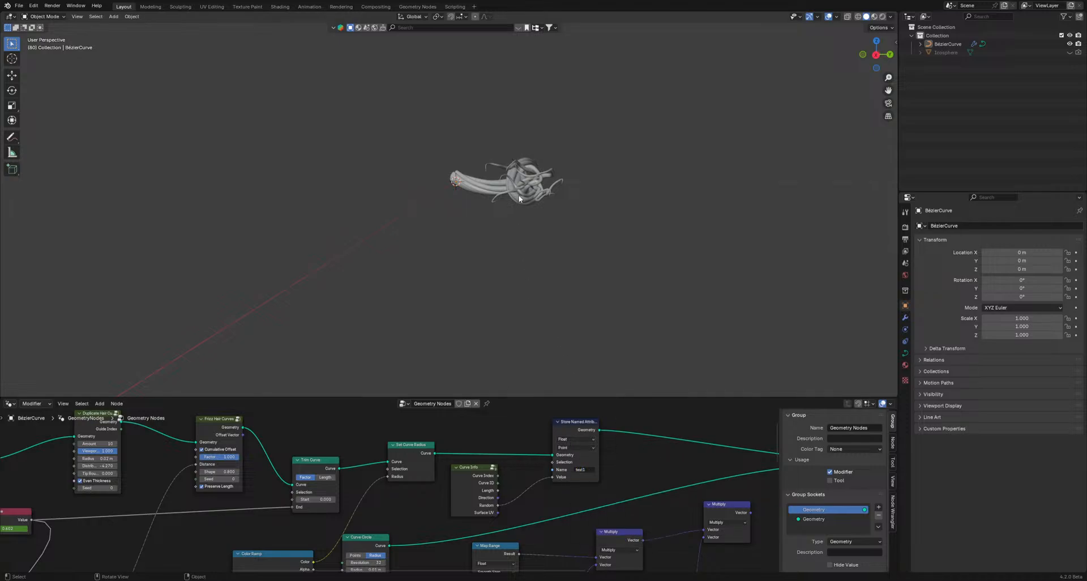
- Enlarge the node editor and insert a Set Material node between Curve to Mesh and Join Geometry
drag(743, 399, 873, 310)
middle_drag(595, 438, 320, 431)
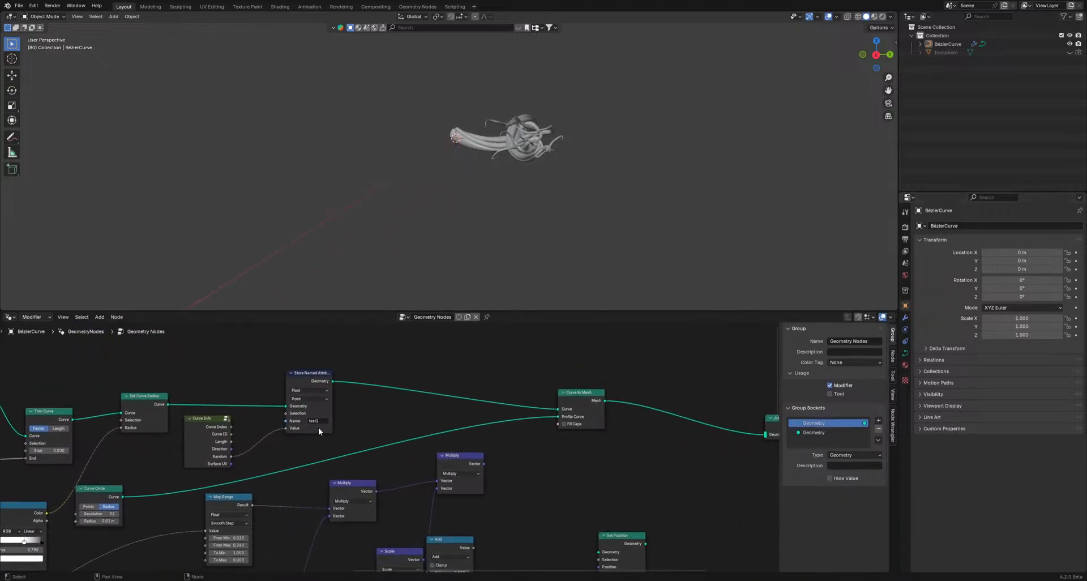
middle_drag(679, 420, 530, 429)
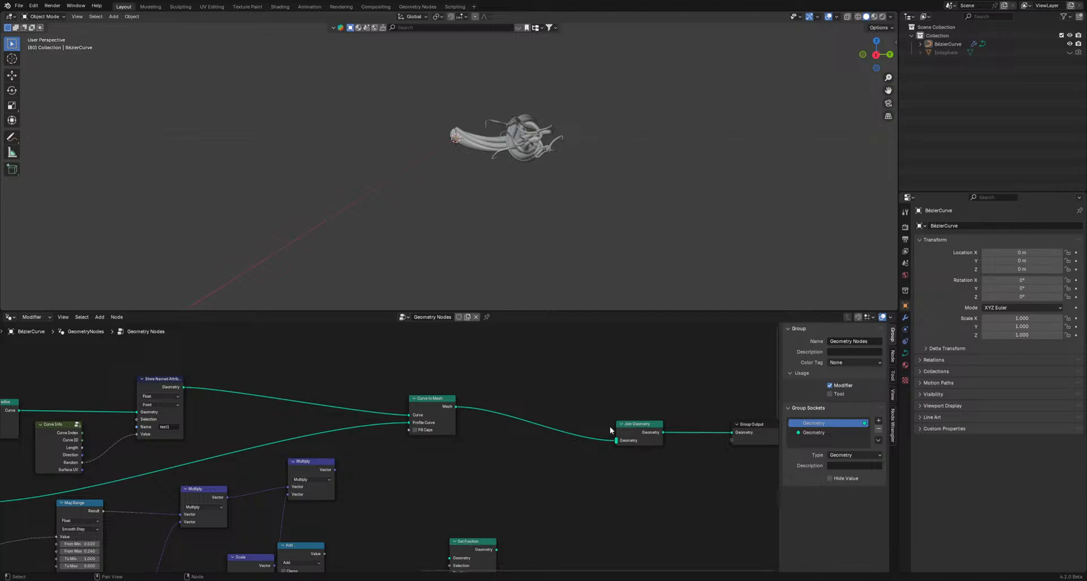
key(shift+a)
text(set)
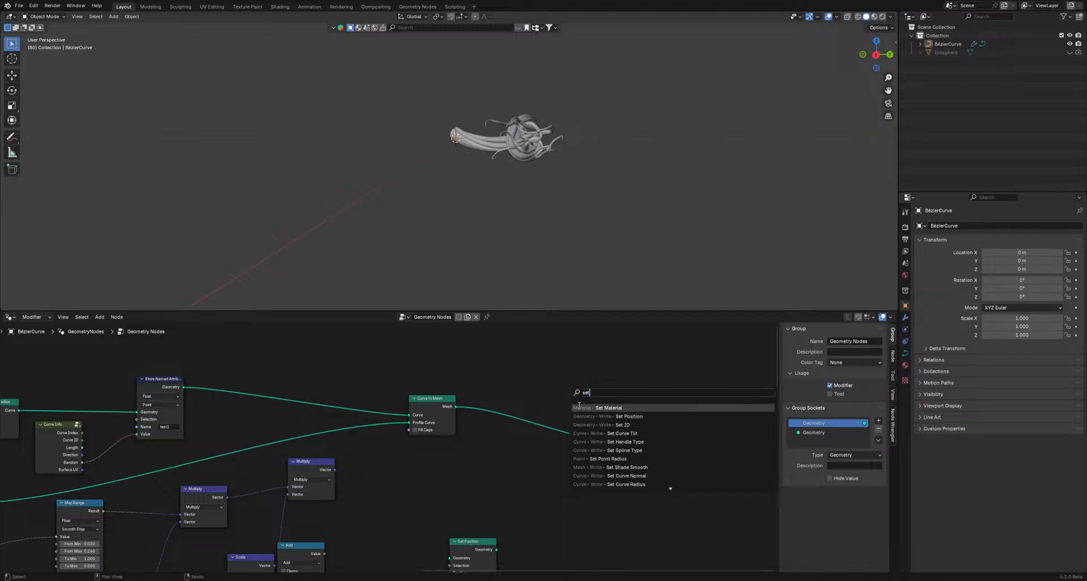
key(Return)
click(527, 409)
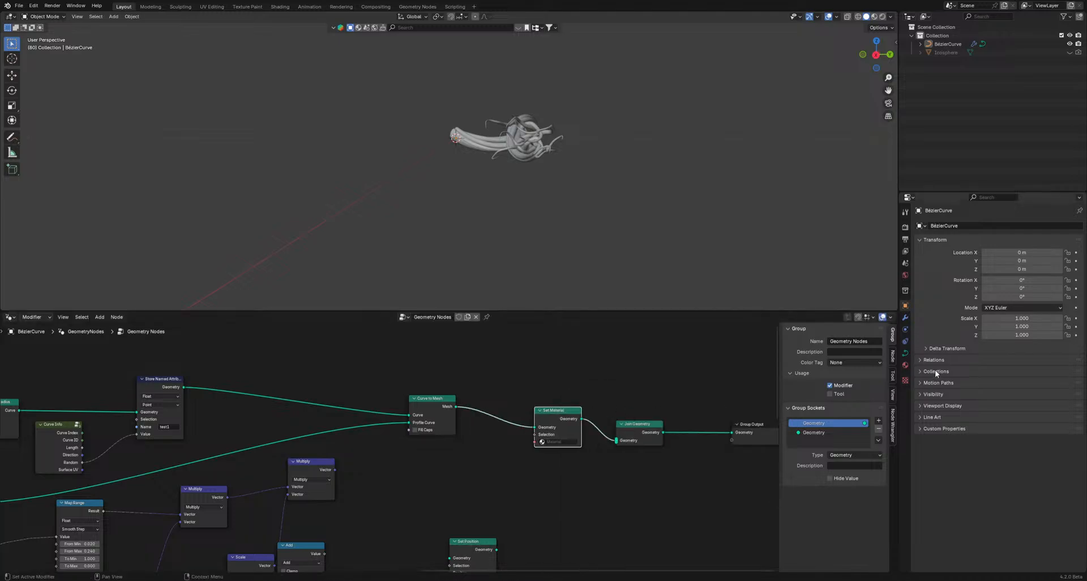
- Create a new material with a saturated orange-red base color and assign it in the Set Material node
click(905, 365)
click(989, 262)
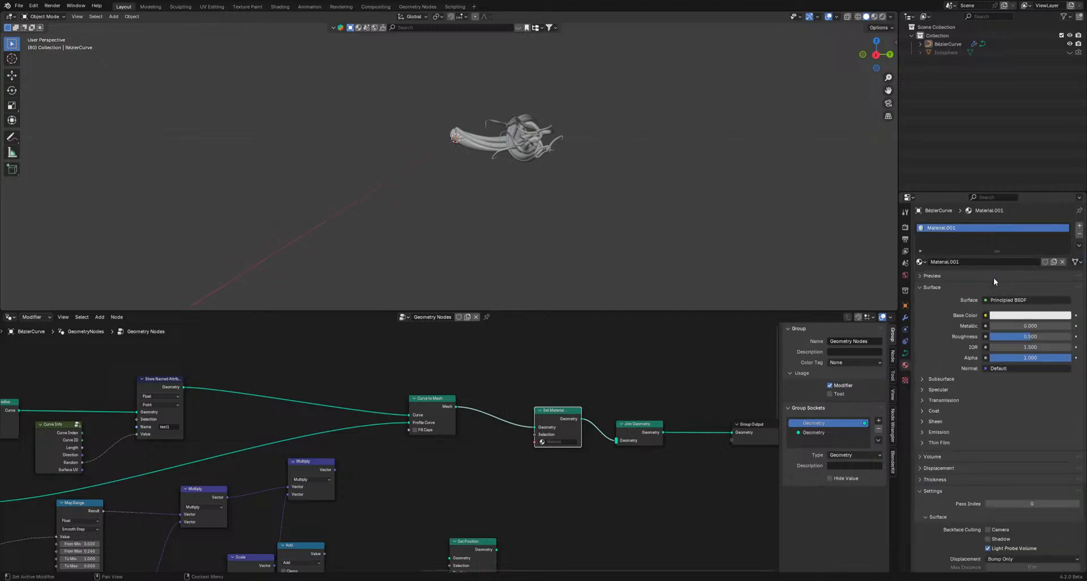
click(1007, 317)
drag(1014, 245, 1010, 255)
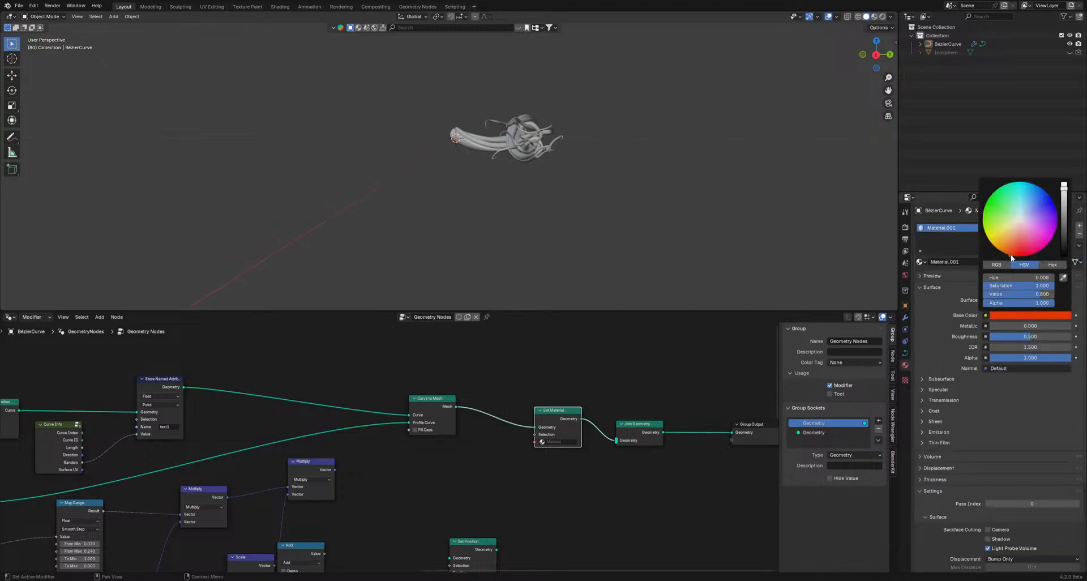
click(558, 441)
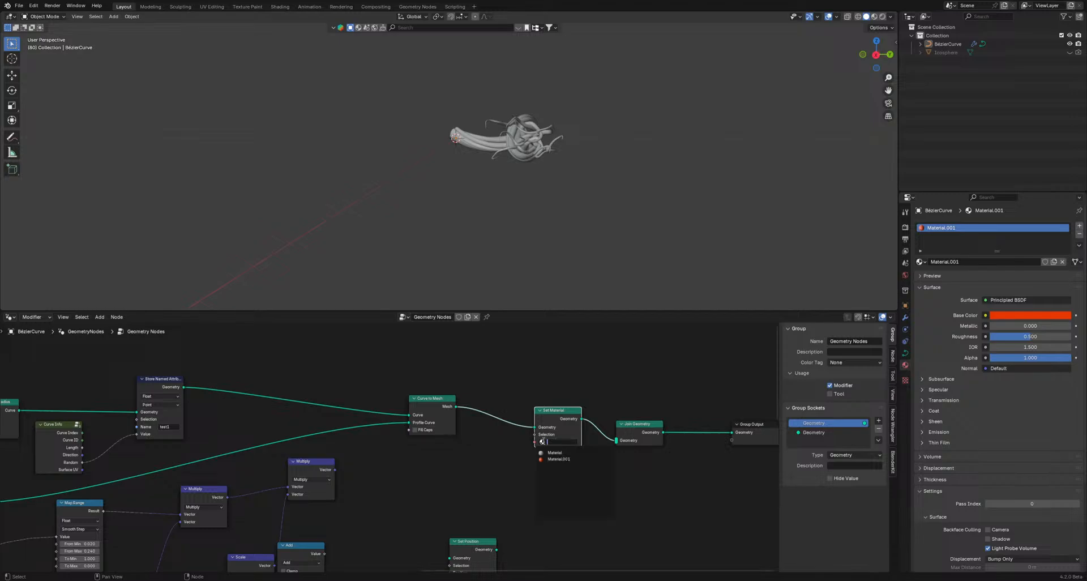
click(569, 459)
- Switch the viewport to Material Preview and play the animation to inspect the material on the strands up close
key(z)
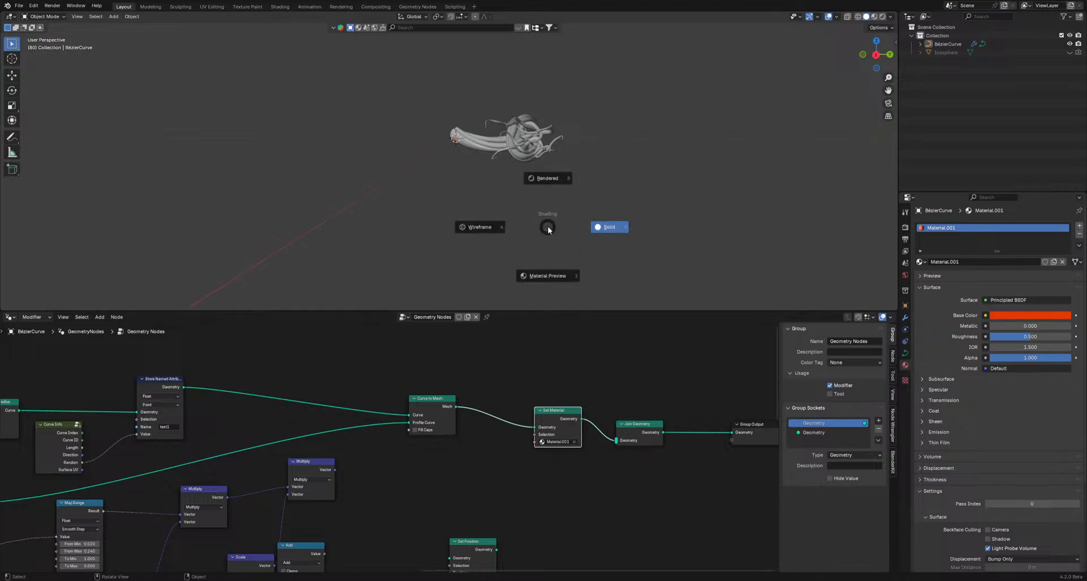
key(2)
scroll(549, 228, up, 7)
mouse_move(626, 156)
middle_down()
mouse_move(472, 195)
mouse_move(522, 191)
mouse_move(504, 198)
middle_up()
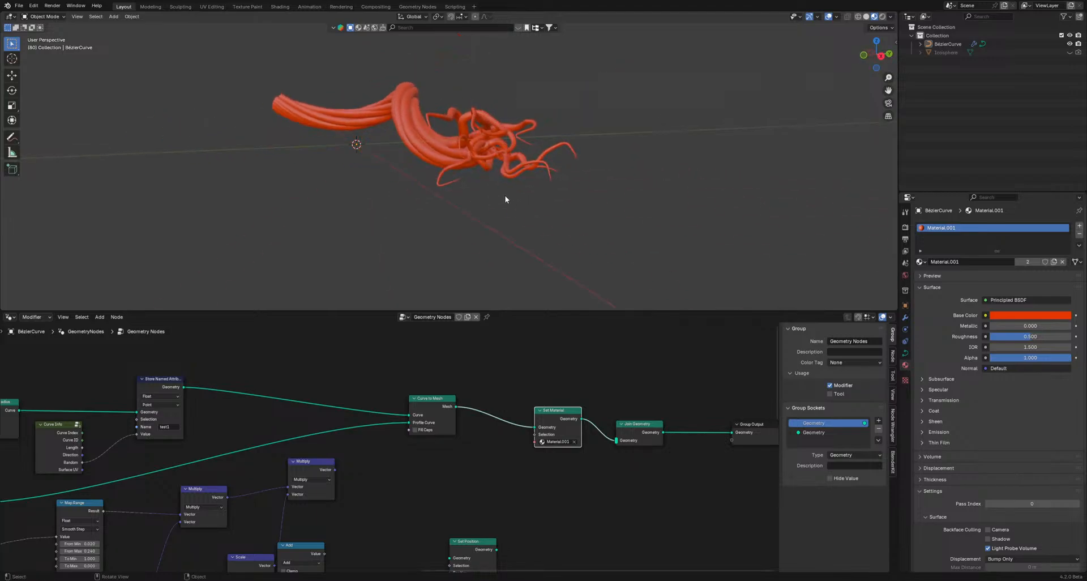
key(space)
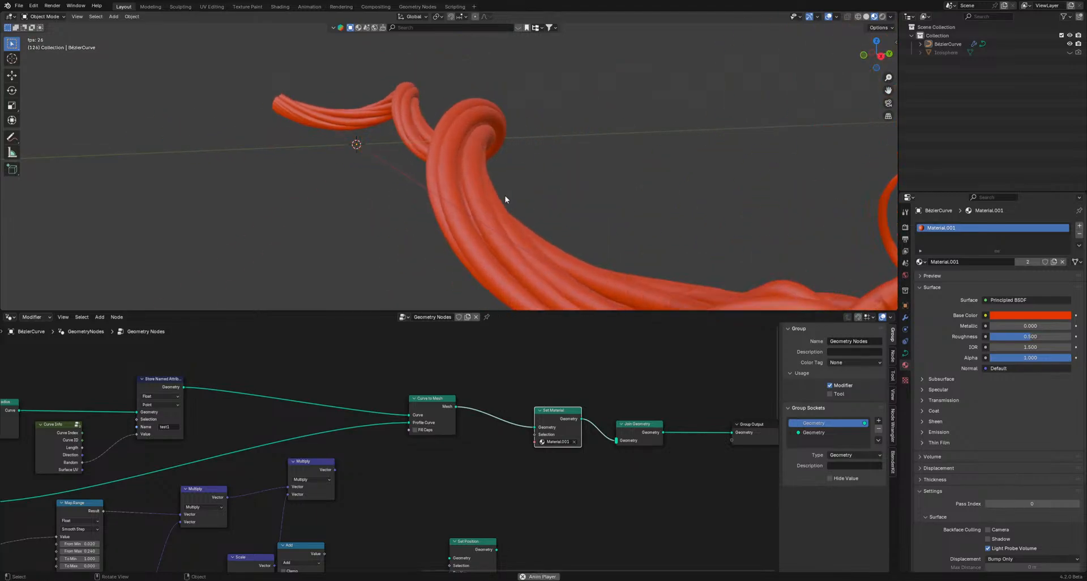
key(space)
- Move the Join Geometry node slightly farther from Set Material, midway toward Group Output
drag(643, 436, 667, 429)
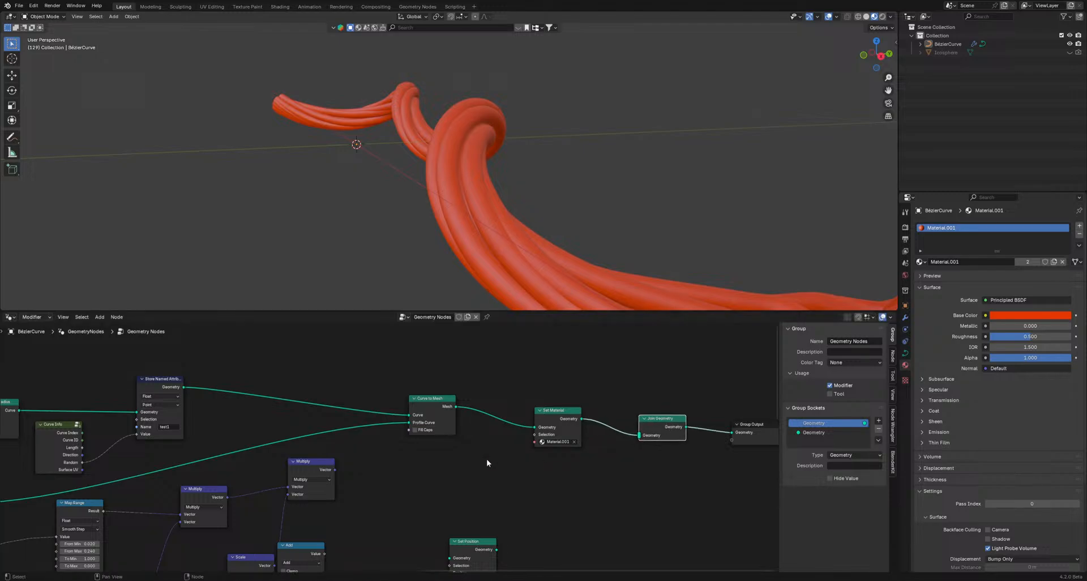
scroll(487, 458, down, 4)
middle_drag(414, 465, 485, 451)
scroll(485, 452, up, 3)
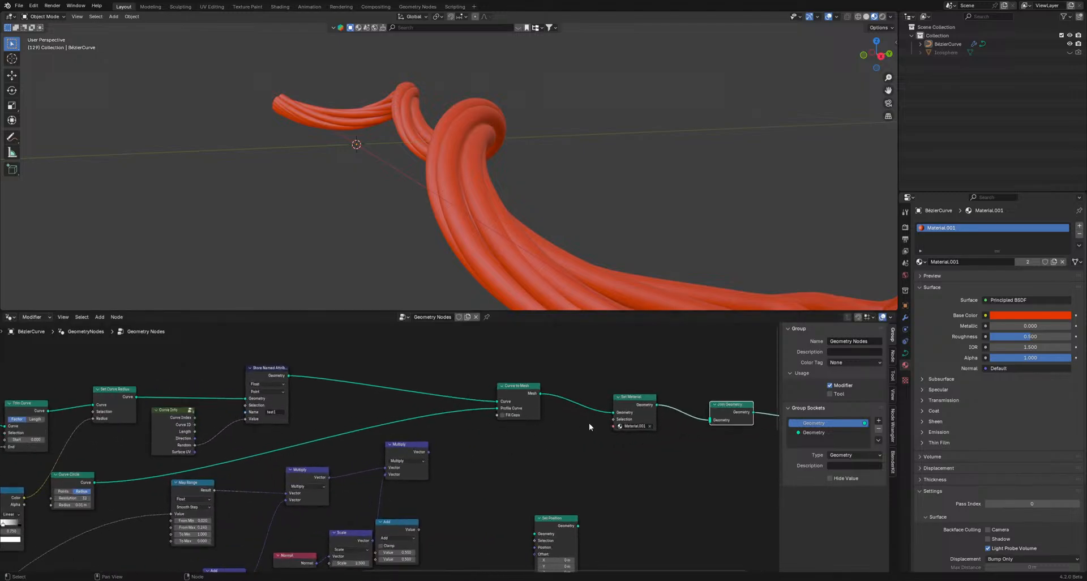
middle_drag(245, 420, 462, 430)
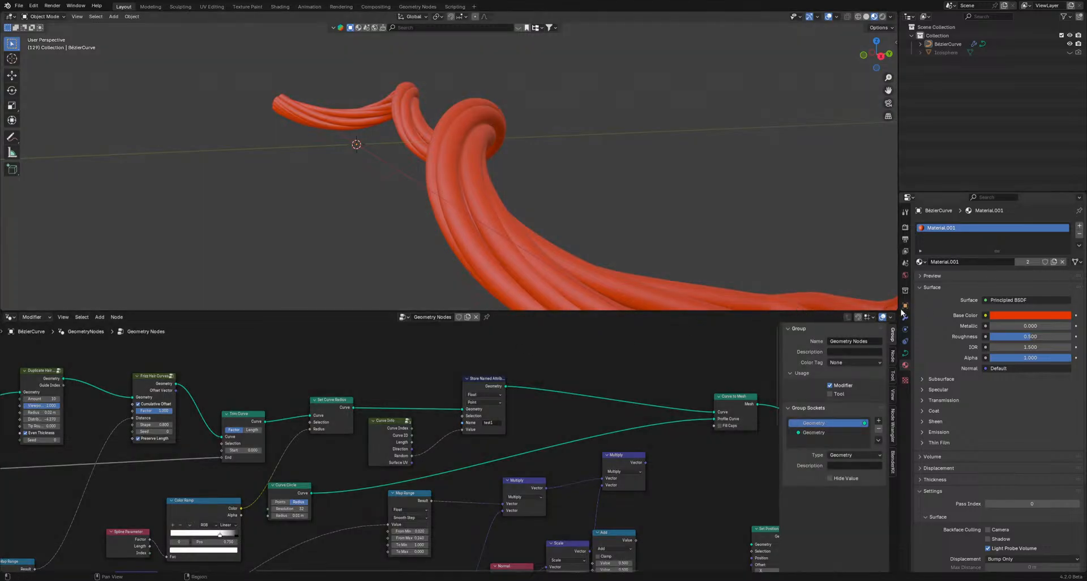
- Split the node editor into two side-by-side areas, make the new one a Shader Editor, and shift Store Named Attribute slightly away from Curve Info
drag(902, 313, 497, 353)
click(508, 317)
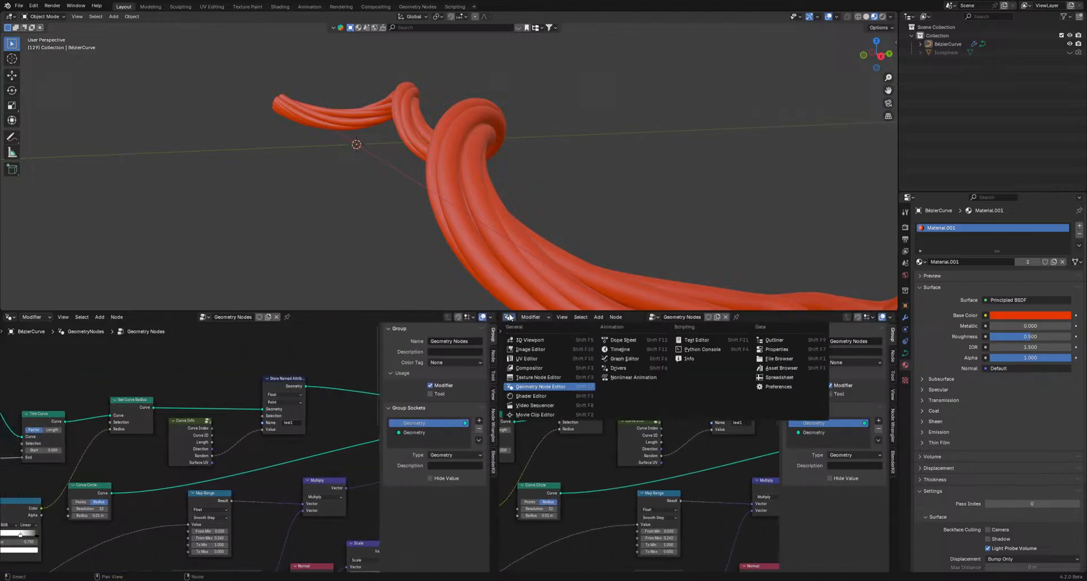
click(532, 393)
scroll(639, 436, up, 4)
middle_drag(579, 414, 620, 423)
click(611, 399)
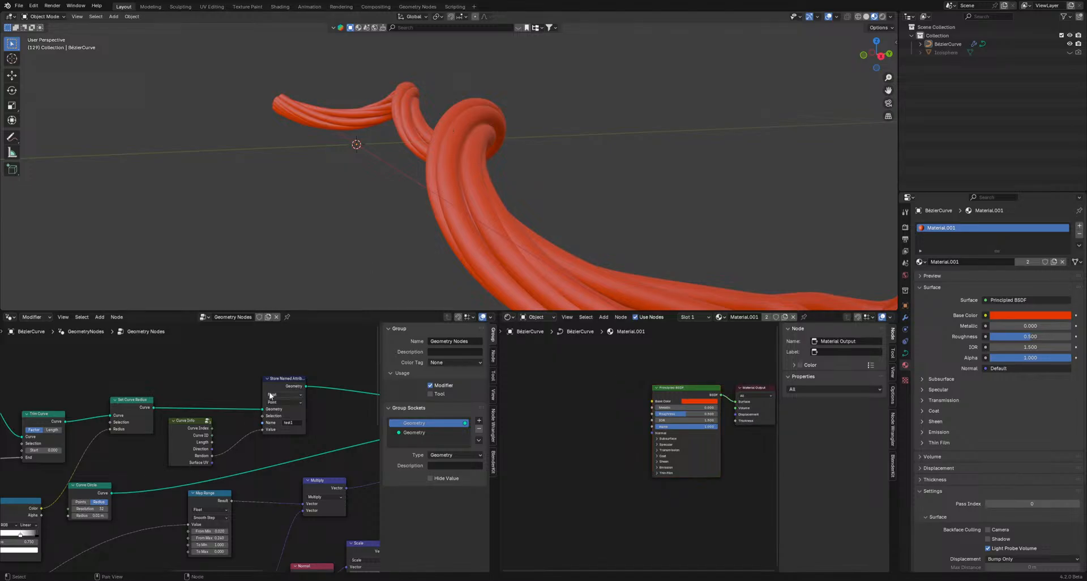
drag(277, 383, 291, 373)
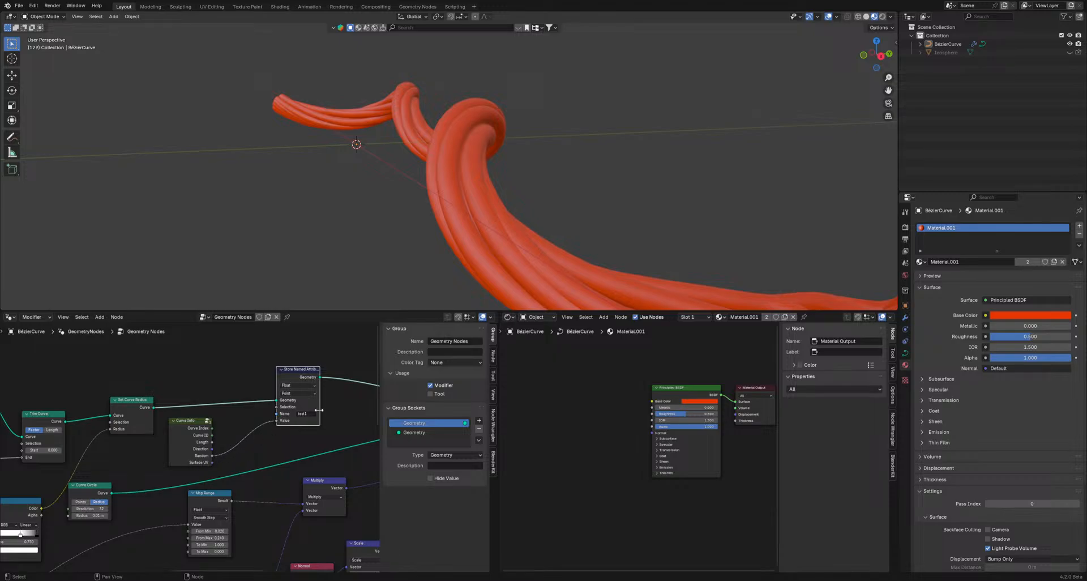
key(shift+a)
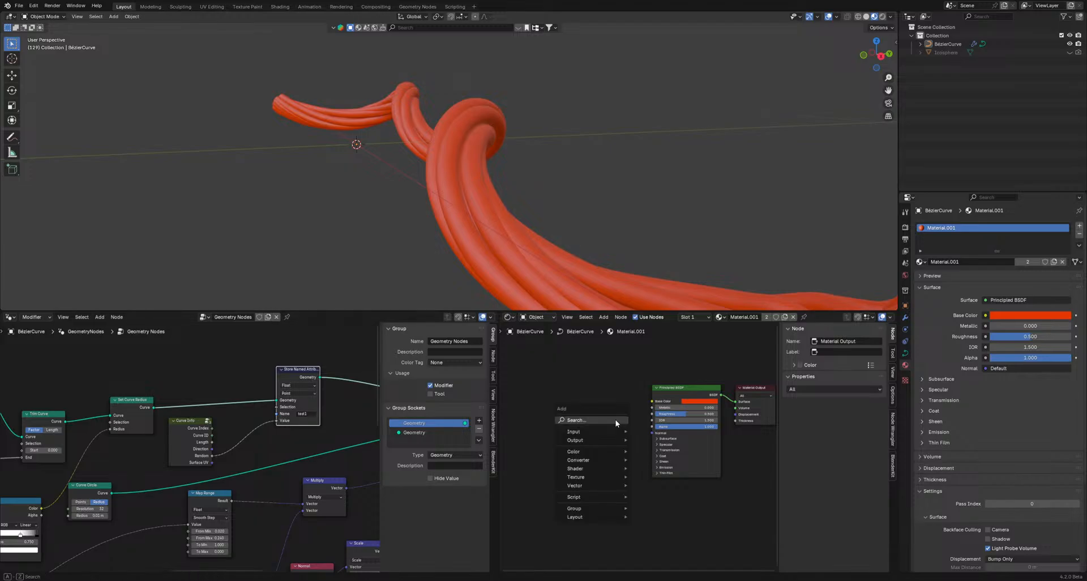
click(613, 419)
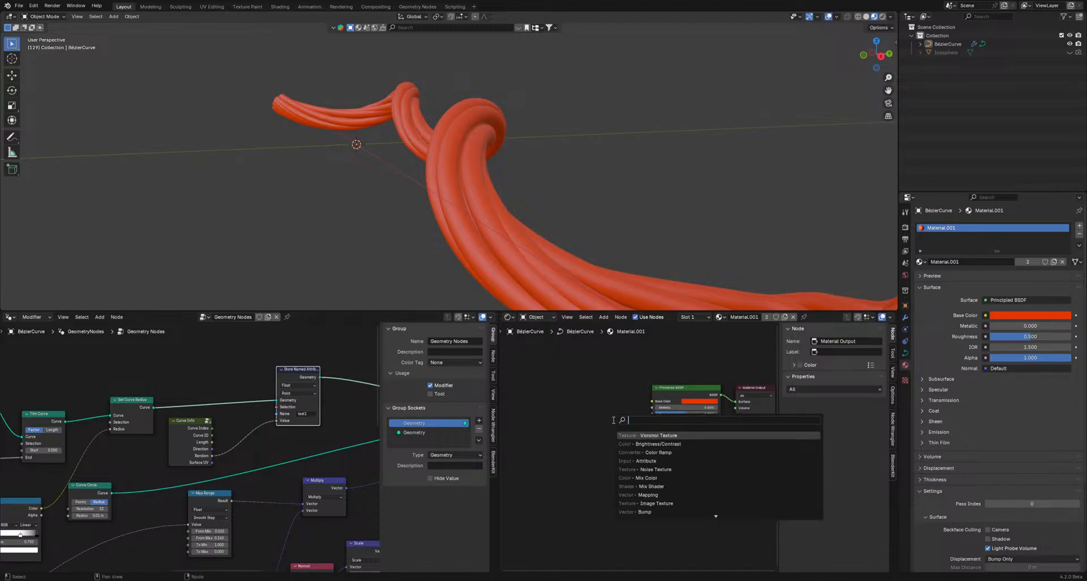
text(nam)
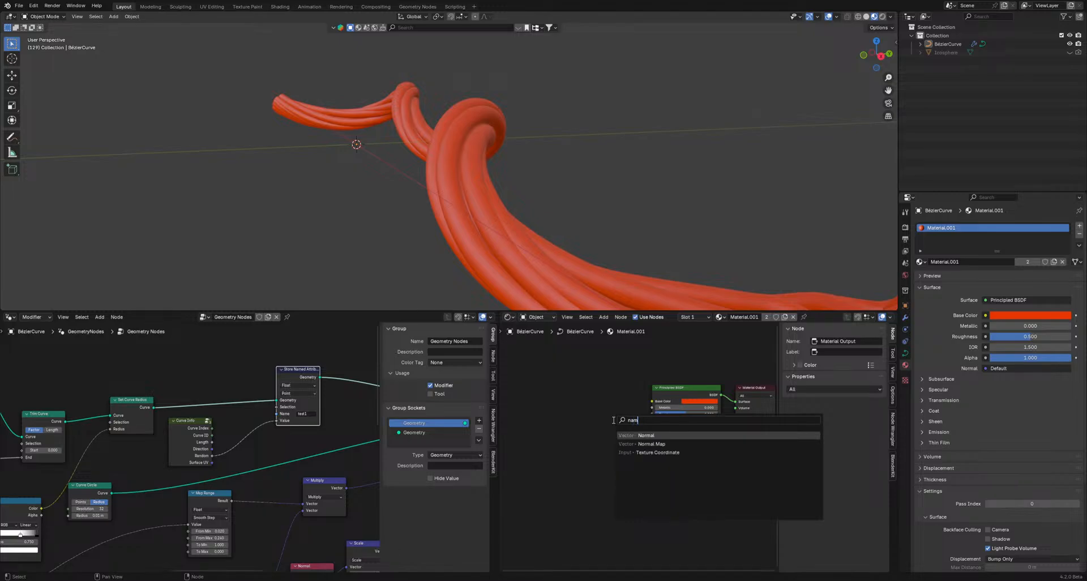
key(BackSpace)
key(BackSpace)
key(BackSpace)
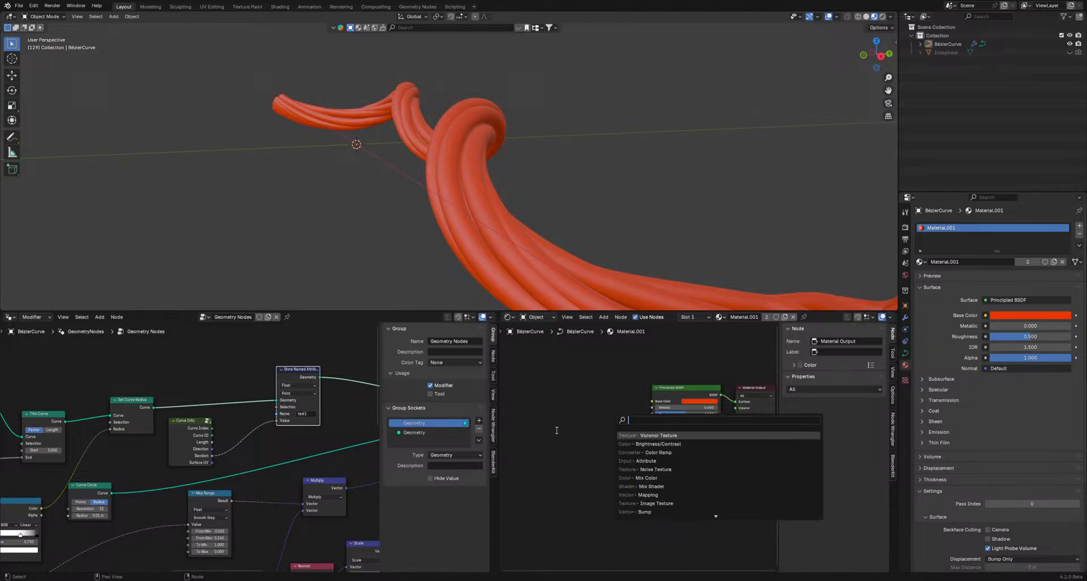
key(Escape)
- Add a Named Attribute node to the geometry node tree, above the Curve Info node
key(shift+a)
click(191, 362)
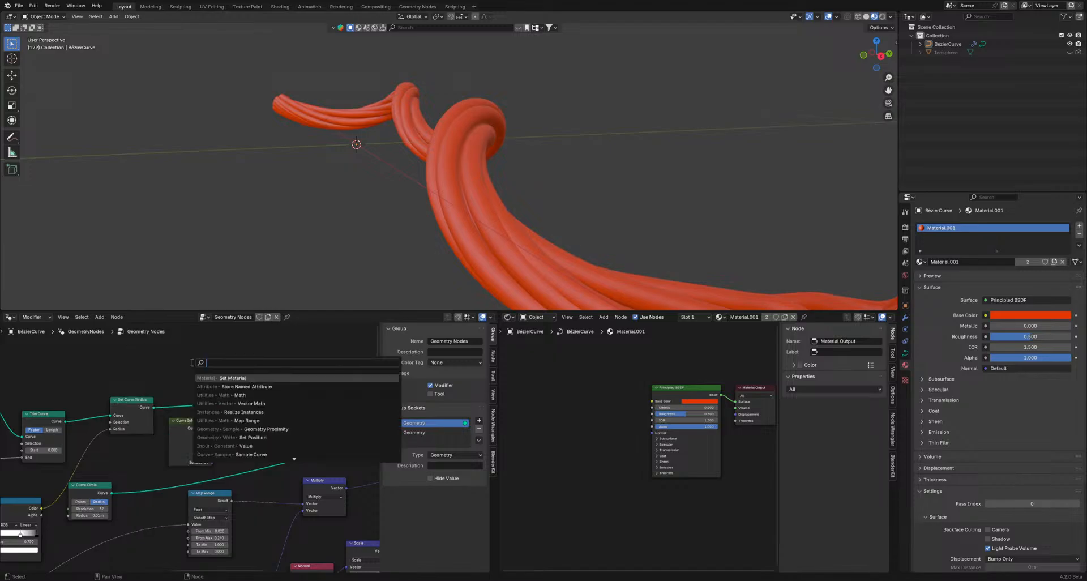
text(m)
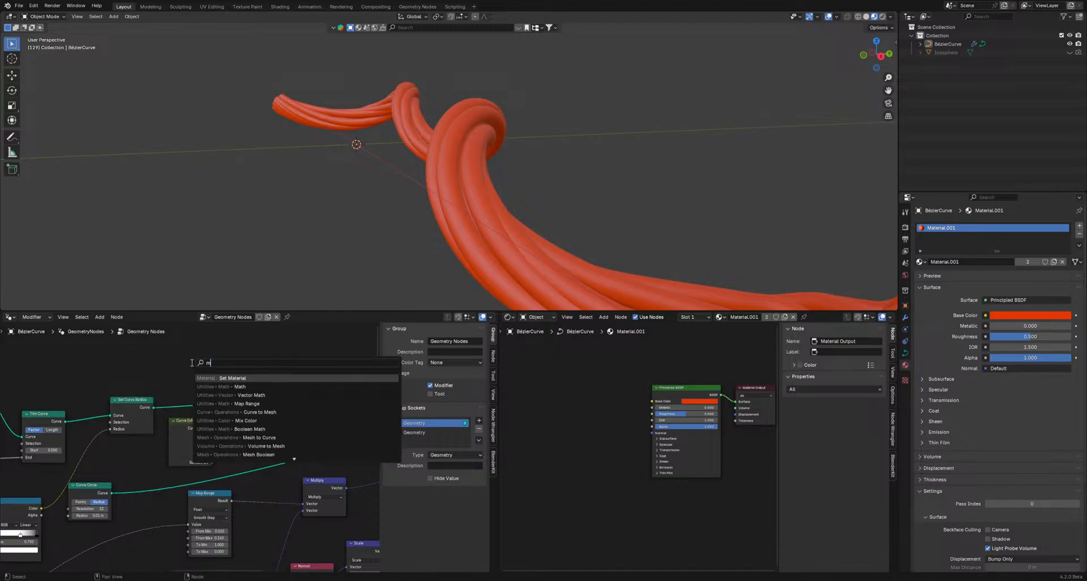
key(BackSpace)
text(nam)
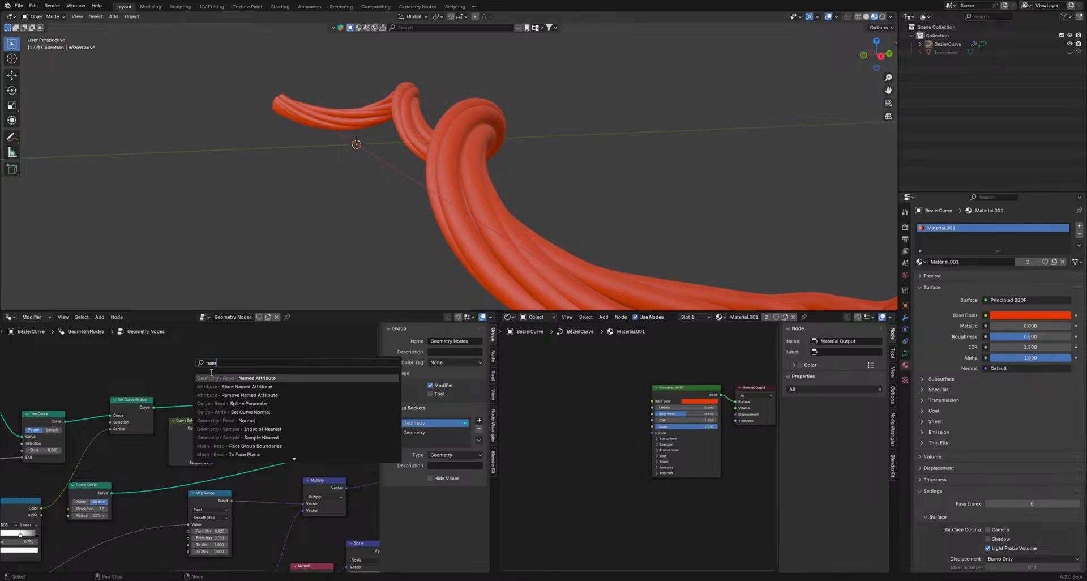
key(Return)
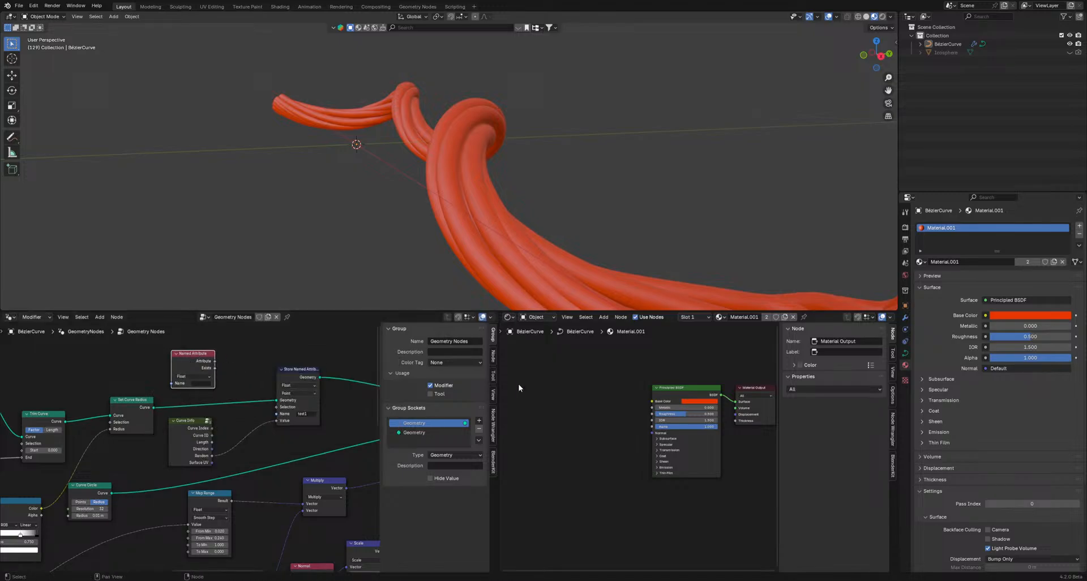
- Add an Attribute node to the strands' material in the Shader Editor, beside the Principled BSDF
key(shift+a)
text(attr)
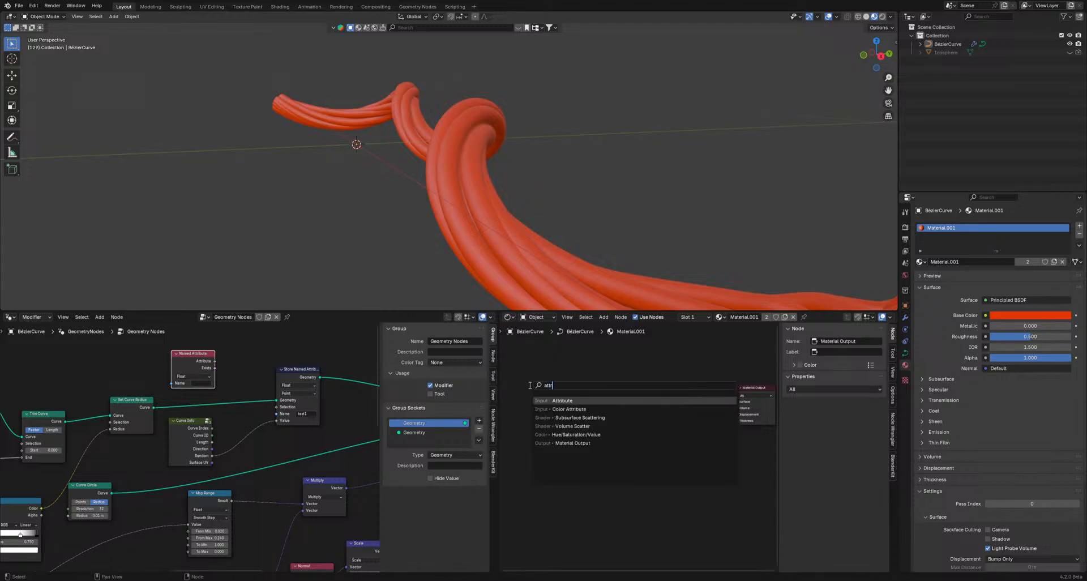
key(Return)
click(566, 412)
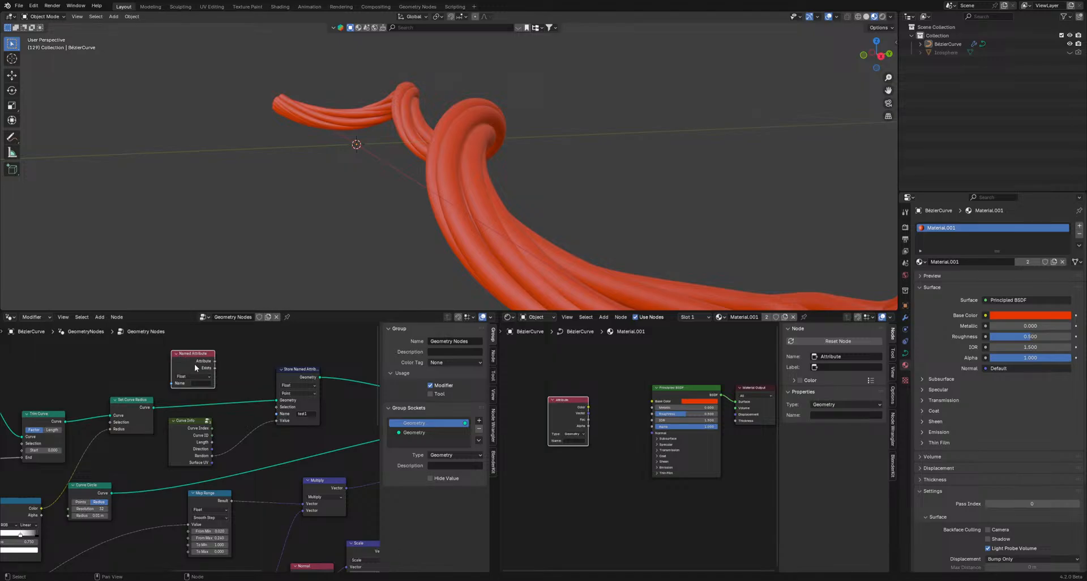
- Delete the Named Attribute node from the geometry node tree and rearrange the Attribute and Principled BSDF nodes in the Shader Editor
key(x)
scroll(608, 420, up, 2)
middle_drag(603, 409, 626, 421)
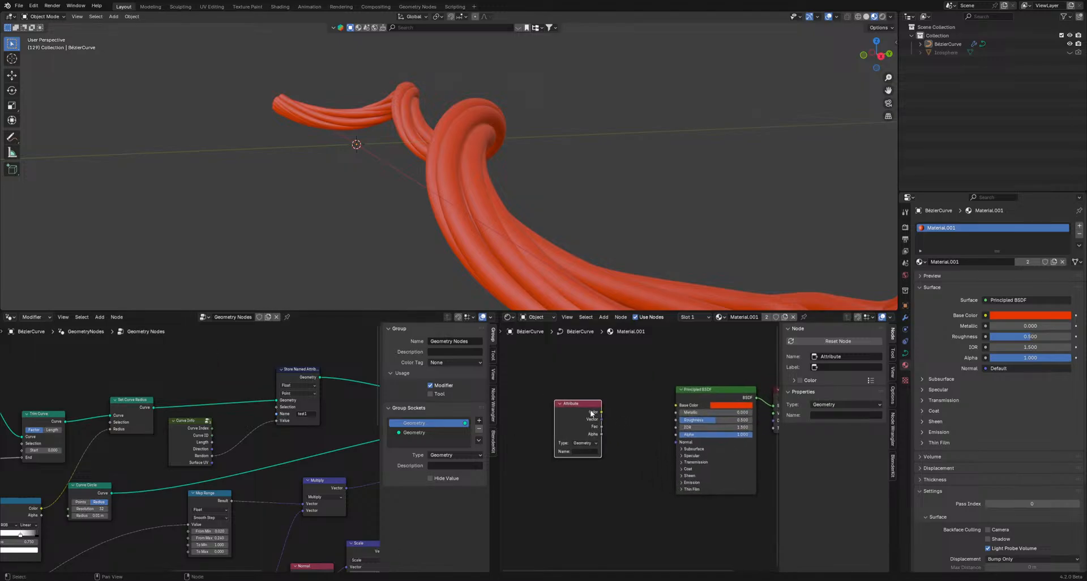
drag(592, 413, 584, 405)
drag(718, 394, 702, 377)
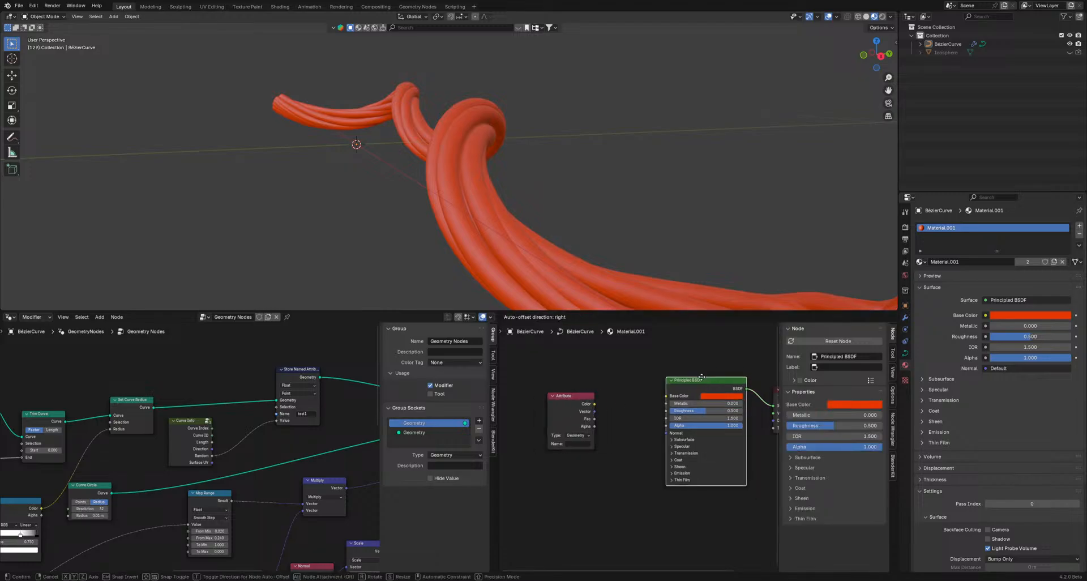
drag(702, 377, 701, 377)
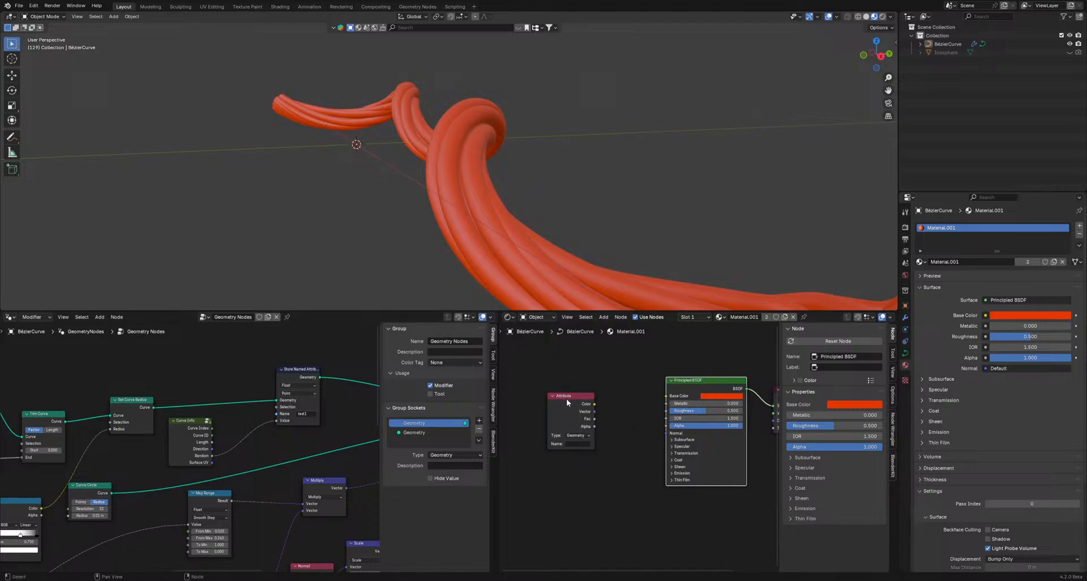
mouse_move(567, 400)
mouse_down()
mouse_move(572, 386)
mouse_move(559, 399)
mouse_up()
middle_drag(605, 411, 577, 406)
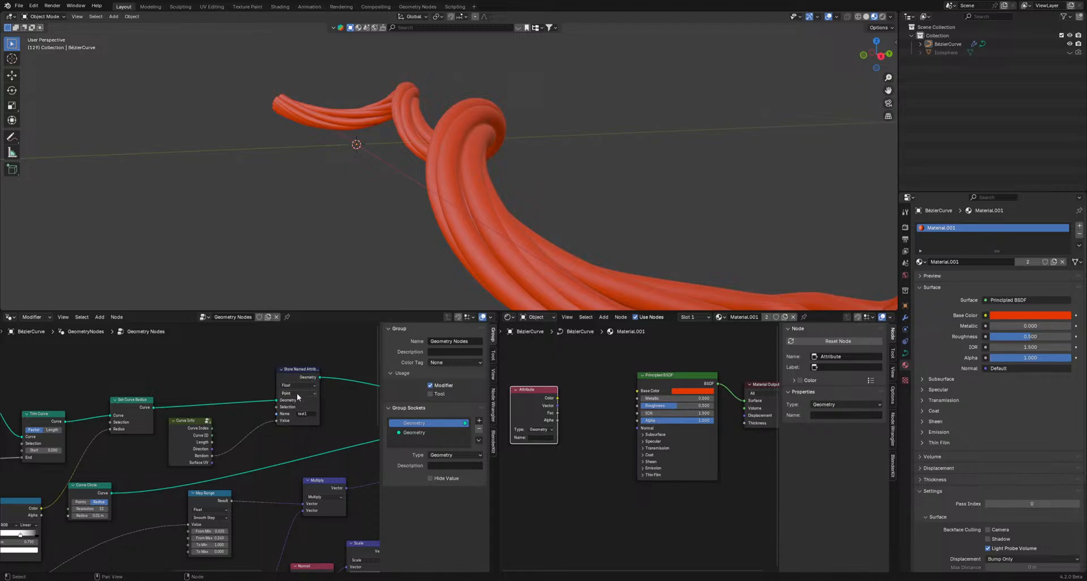
- Shift Store Named Attribute slightly upward and rename its stored attribute to "random value"
drag(298, 369, 298, 364)
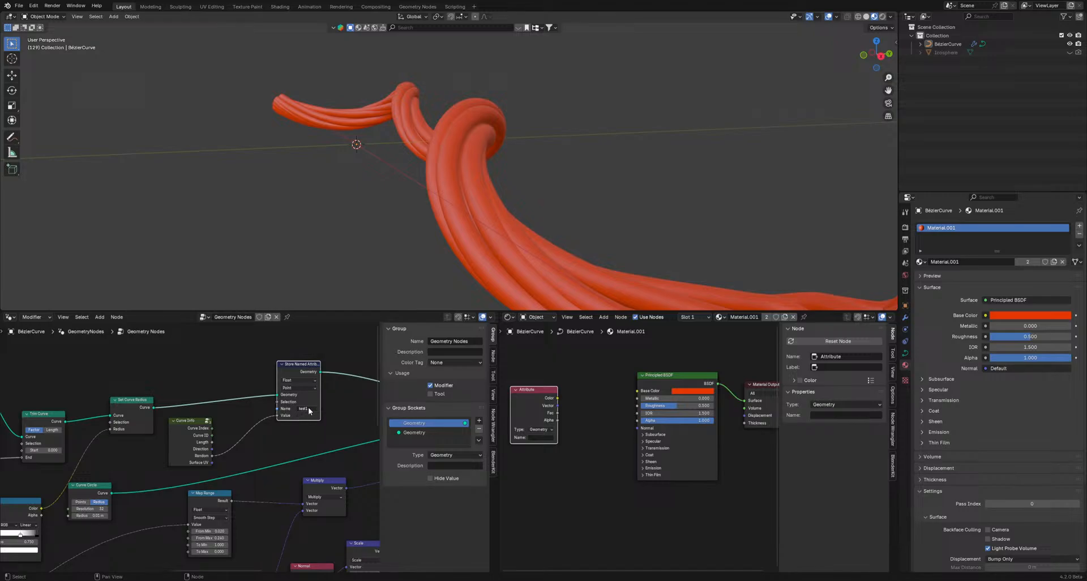
click(311, 409)
text(random)
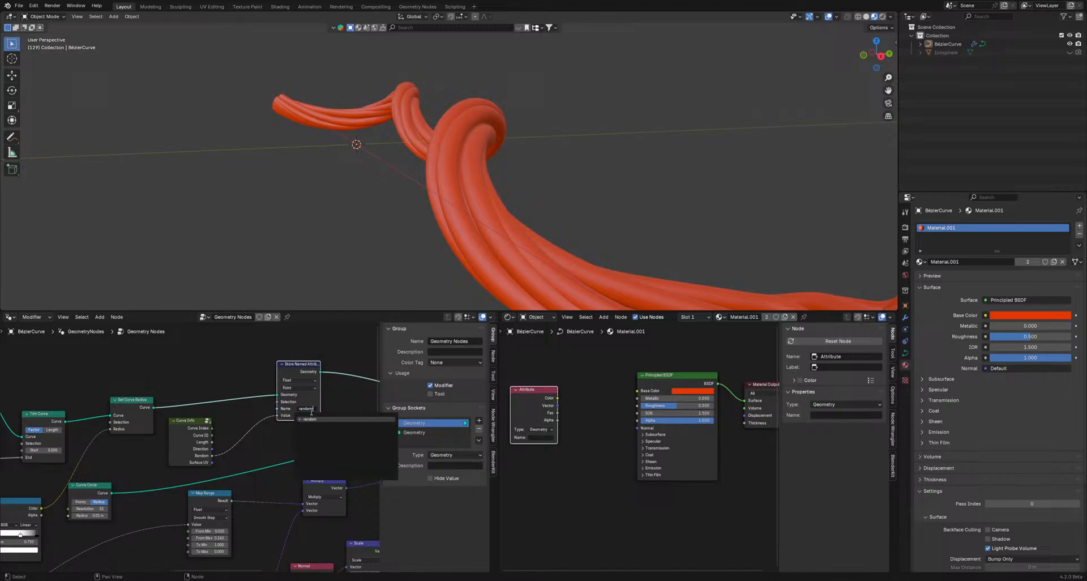
text( value)
key(Return)
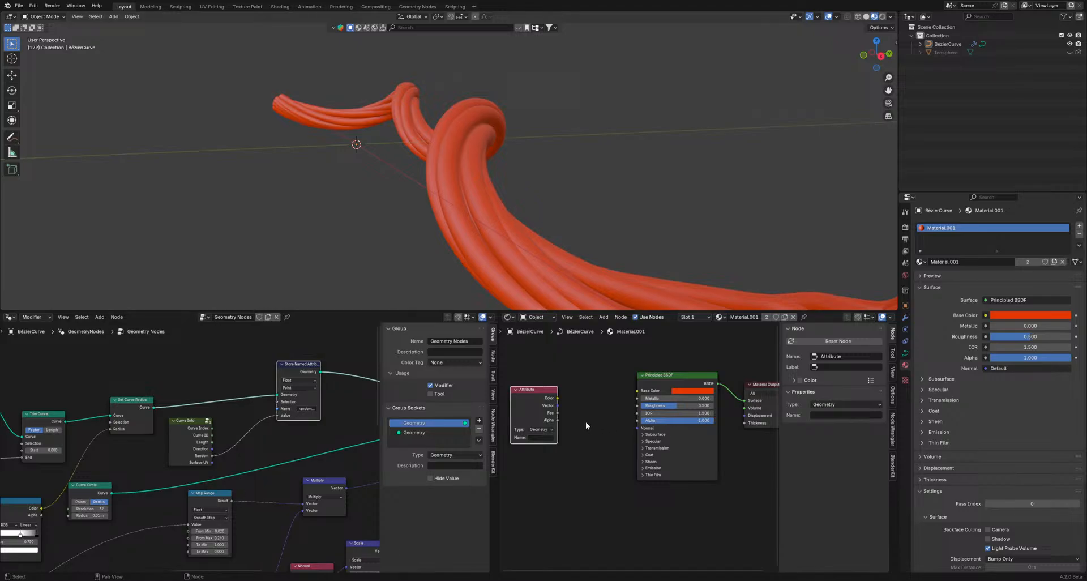
key(shift+a)
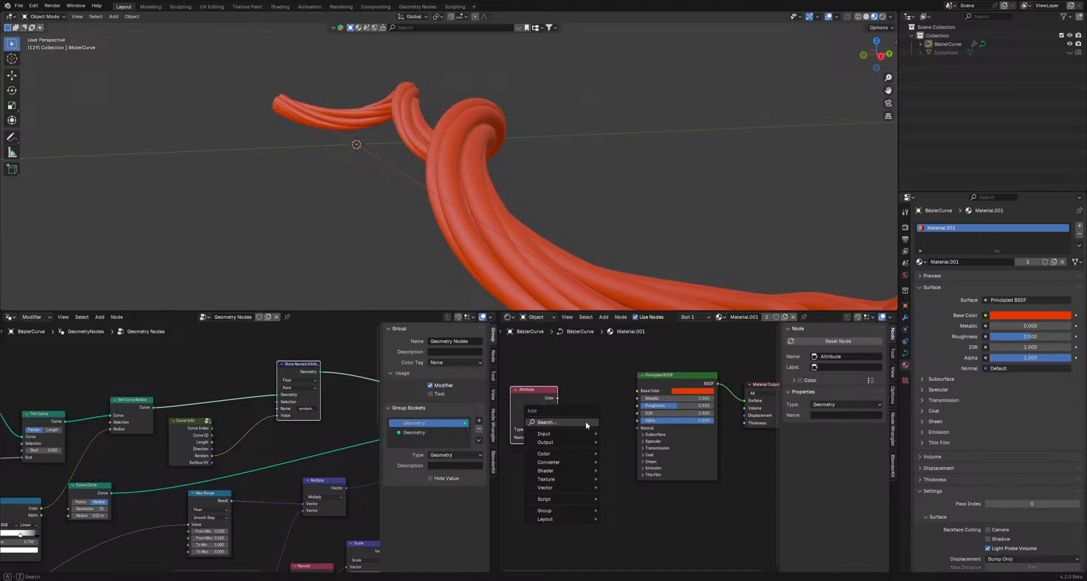
key(Escape)
drag(637, 390, 621, 405)
text(ran)
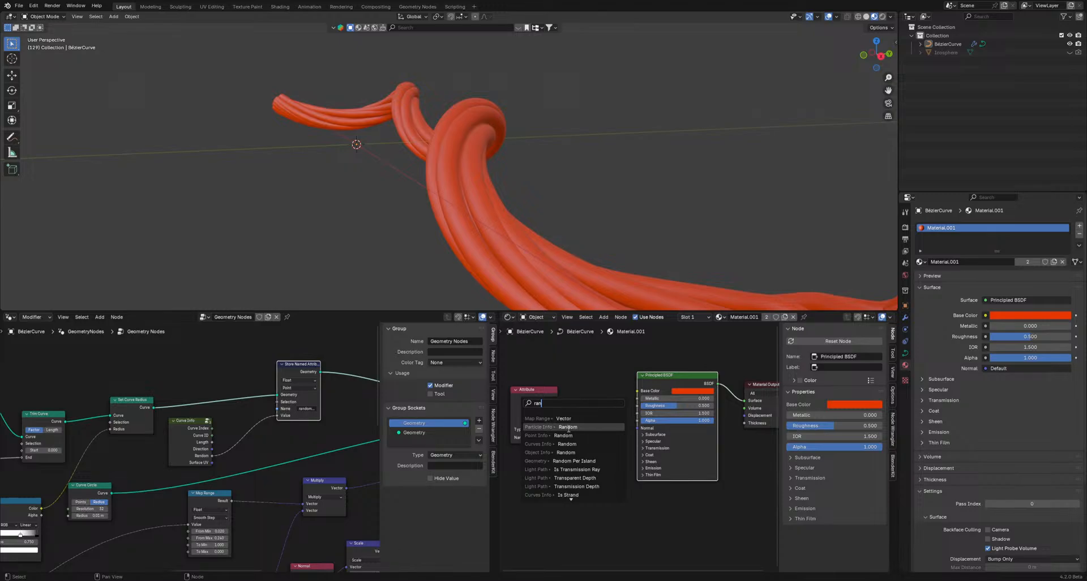
key(Escape)
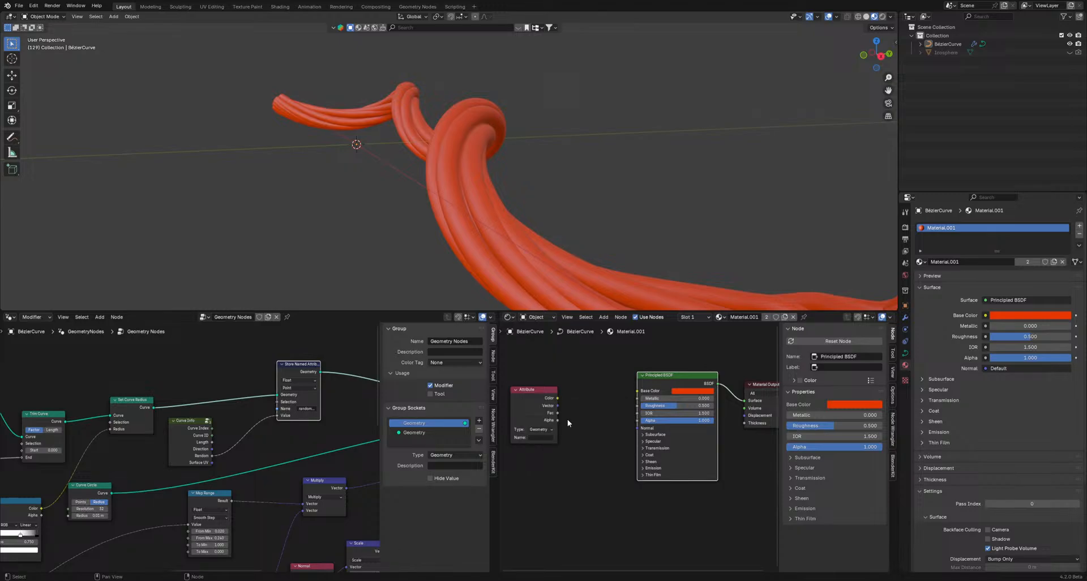
click(567, 419)
- Nudge Curve Info toward Store Named Attribute, and add a Color Ramp node between the Attribute and Principled BSDF nodes in the material
drag(192, 441, 195, 440)
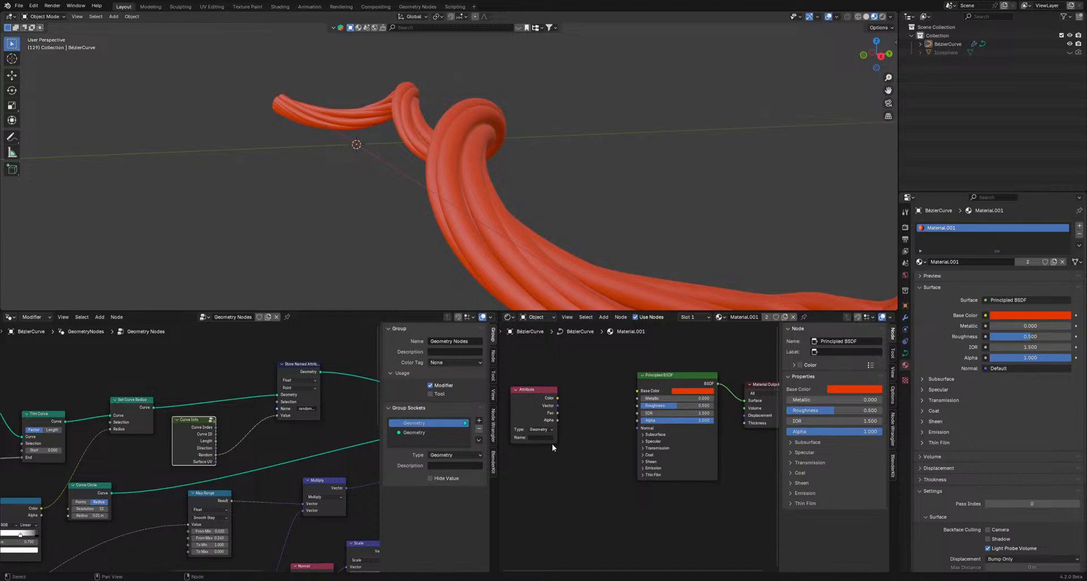
click(541, 429)
click(532, 416)
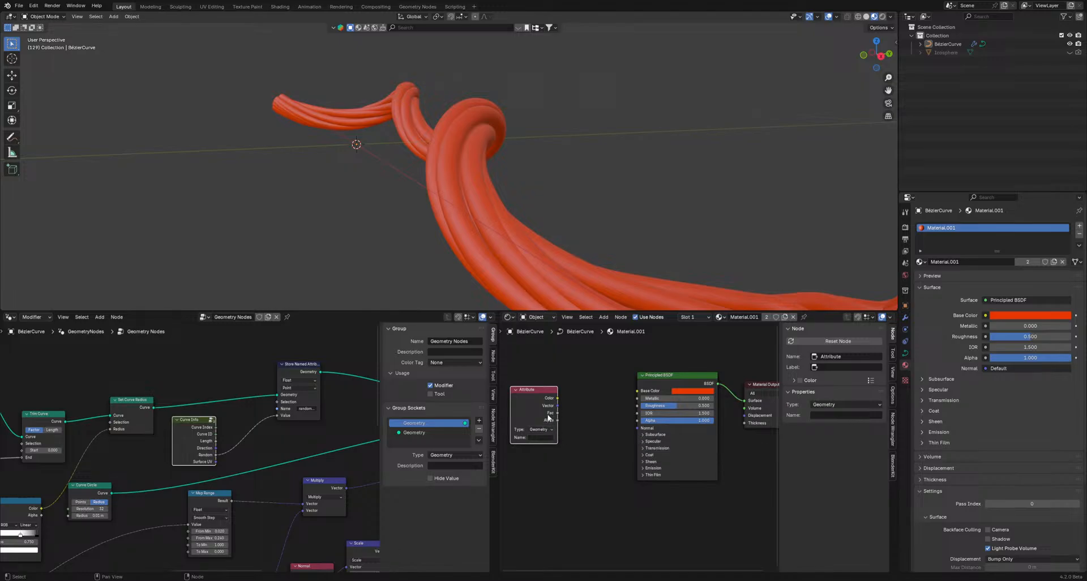
middle_drag(572, 405, 618, 412)
scroll(618, 413, down, 2)
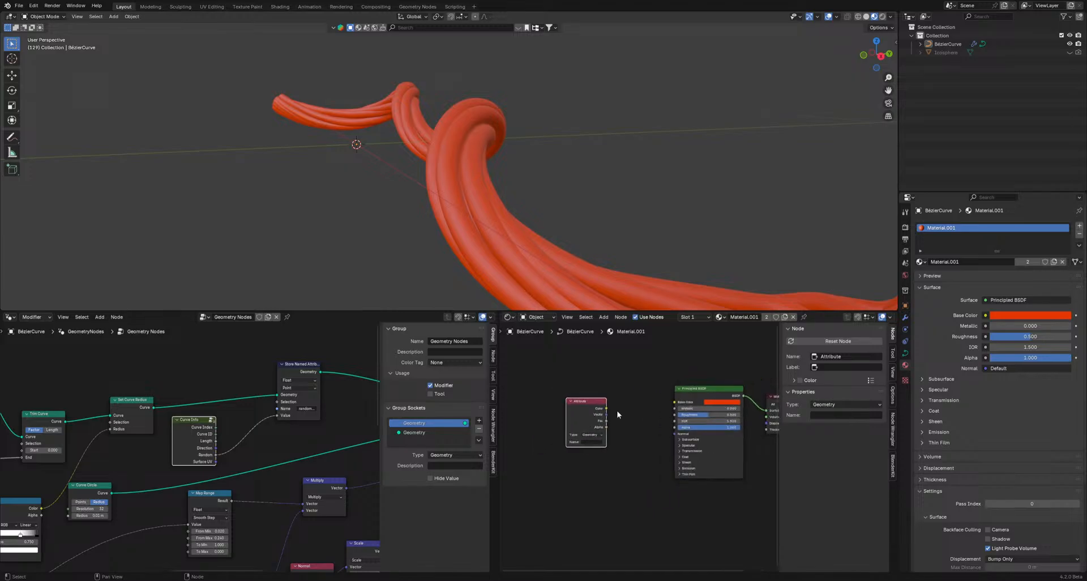
key(shift+a)
text(col)
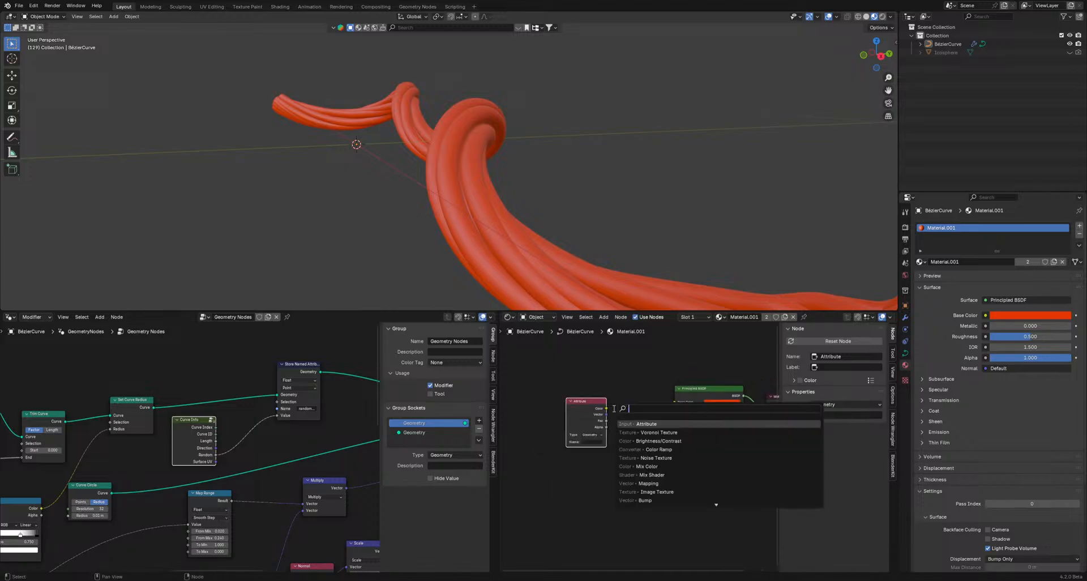
key(Down)
key(Return)
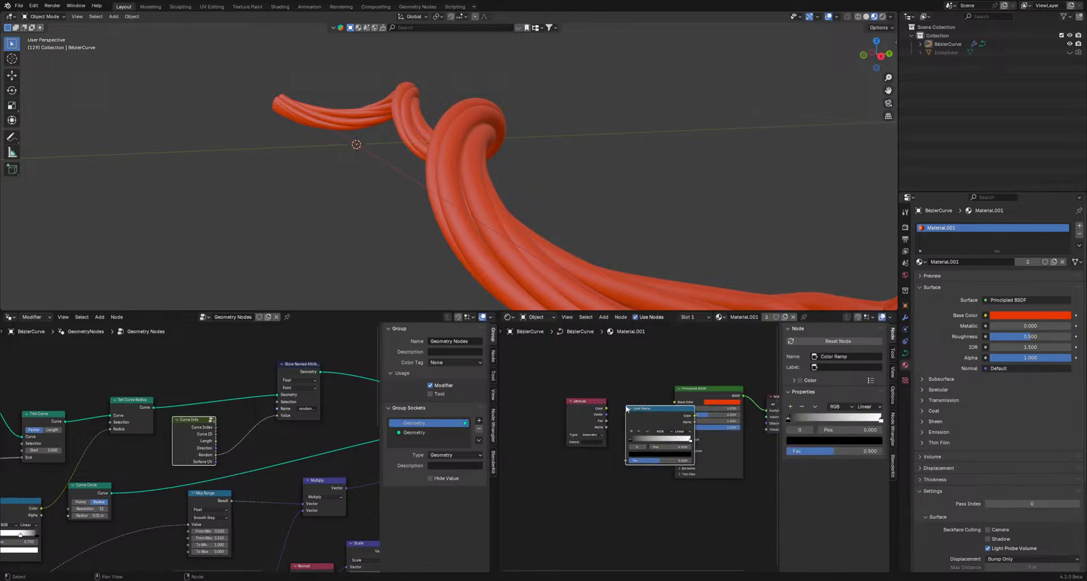
click(635, 418)
drag(579, 411, 529, 398)
drag(640, 418, 601, 405)
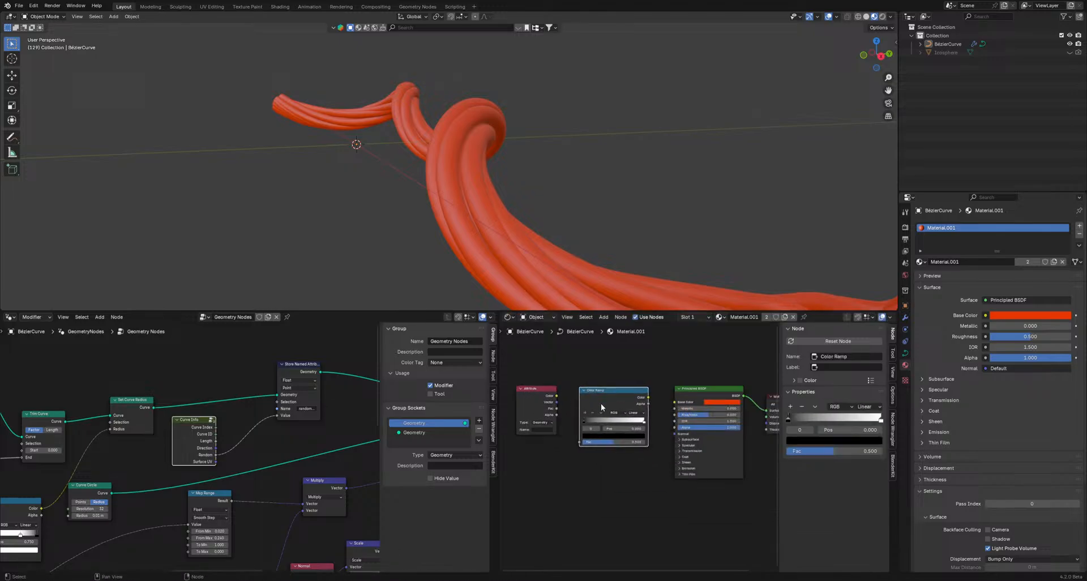
- Add two stops to the Color Ramp, colouring the one at 0.250 deep purple and the one at 0.500 green
click(586, 413)
click(586, 413)
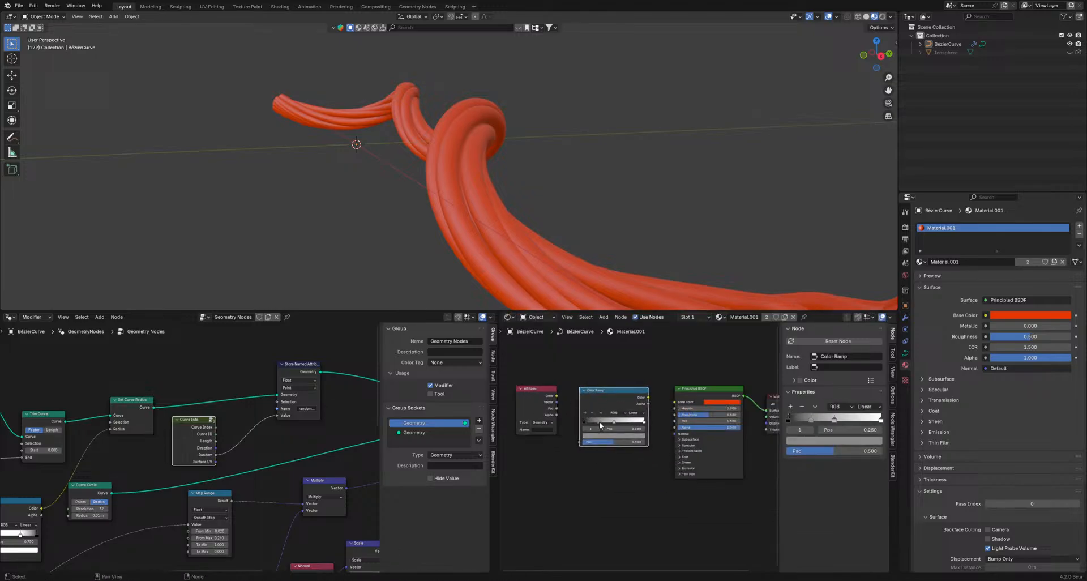
click(600, 436)
click(605, 399)
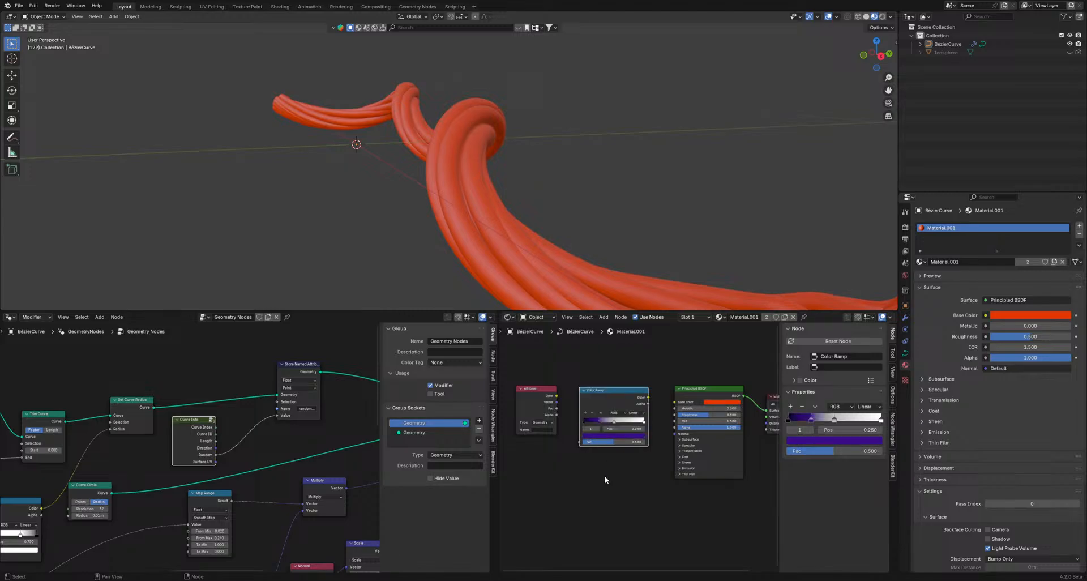
click(612, 419)
click(614, 435)
click(607, 373)
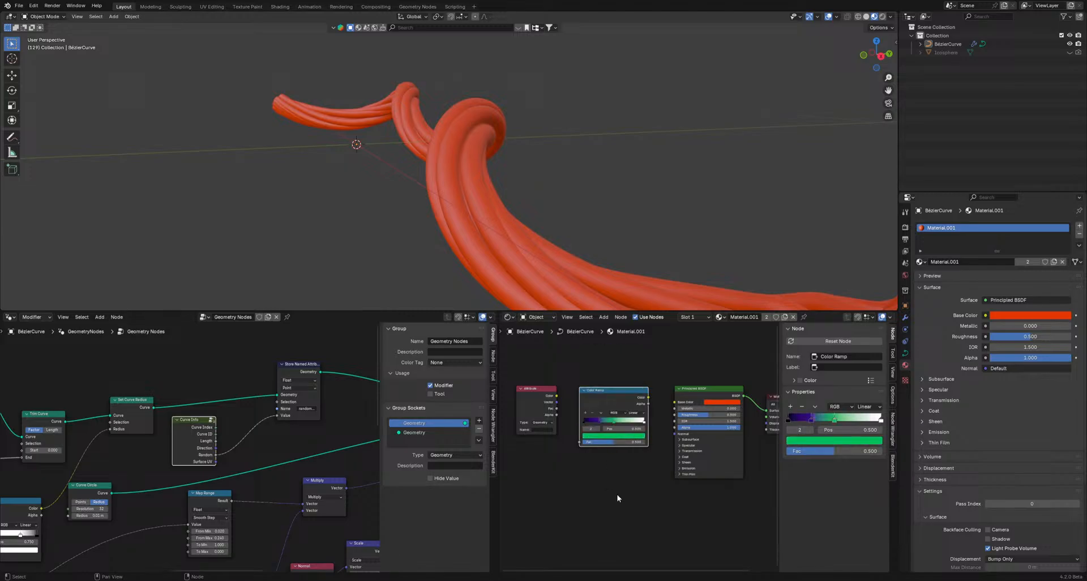
- Add another Color Ramp stop at 0.711, between the green and white stops, and colour it brownish orange
drag(614, 423, 632, 422)
click(592, 413)
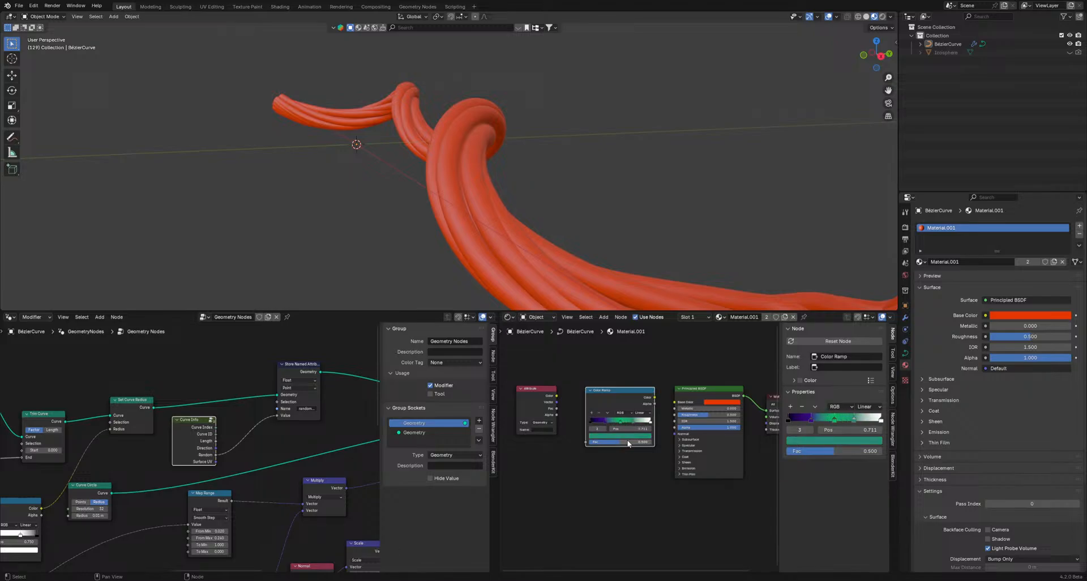
click(630, 436)
click(603, 391)
- Set the Attribute node's name to test1 and route its Fac output through the Color Ramp into the Principled BSDF's Base Color
scroll(589, 419, up, 2)
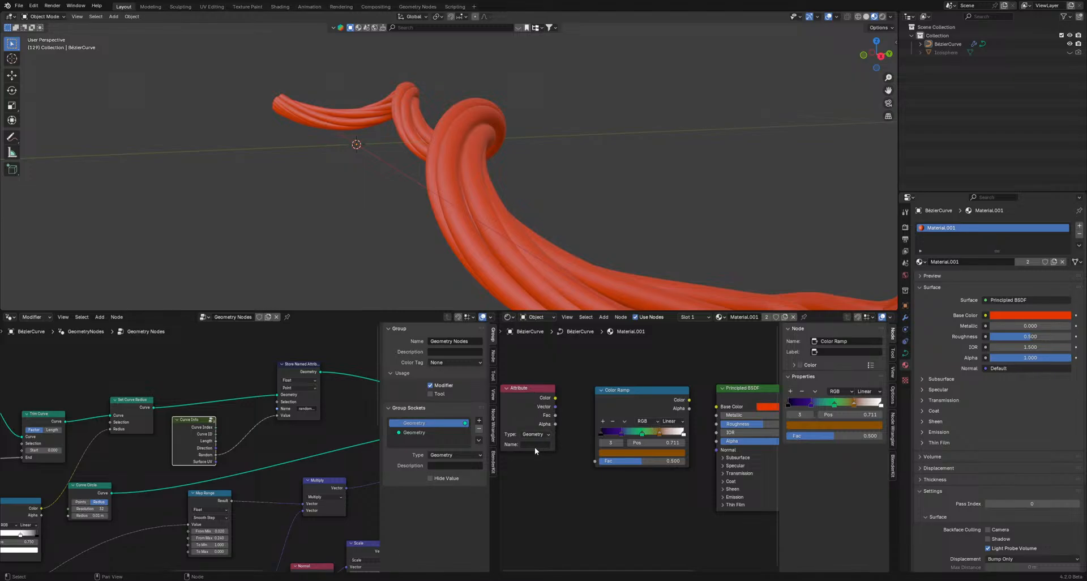
text(test1)
drag(555, 419, 595, 461)
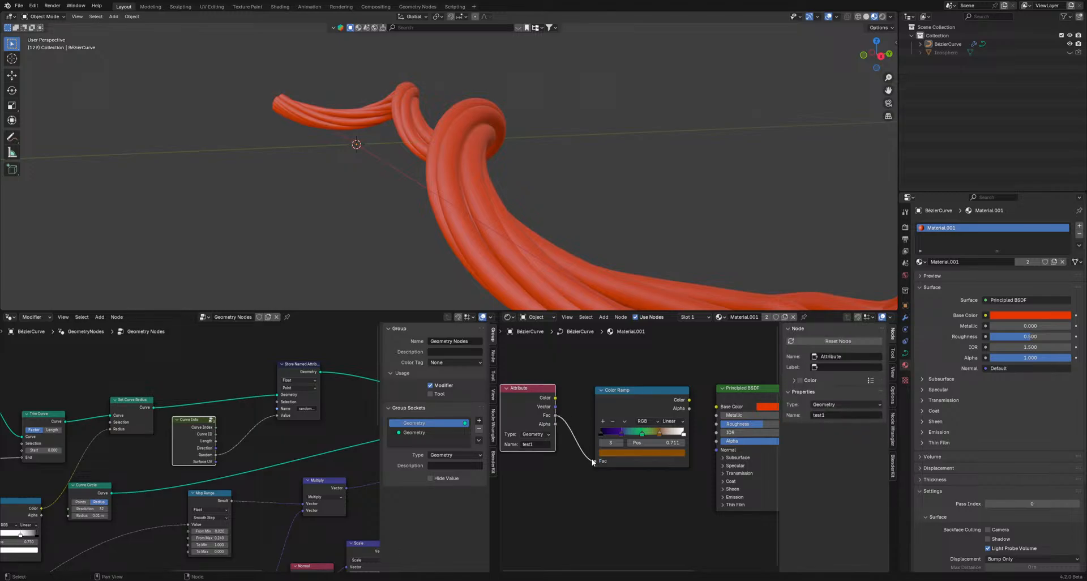
middle_drag(651, 483, 602, 508)
drag(640, 426, 667, 432)
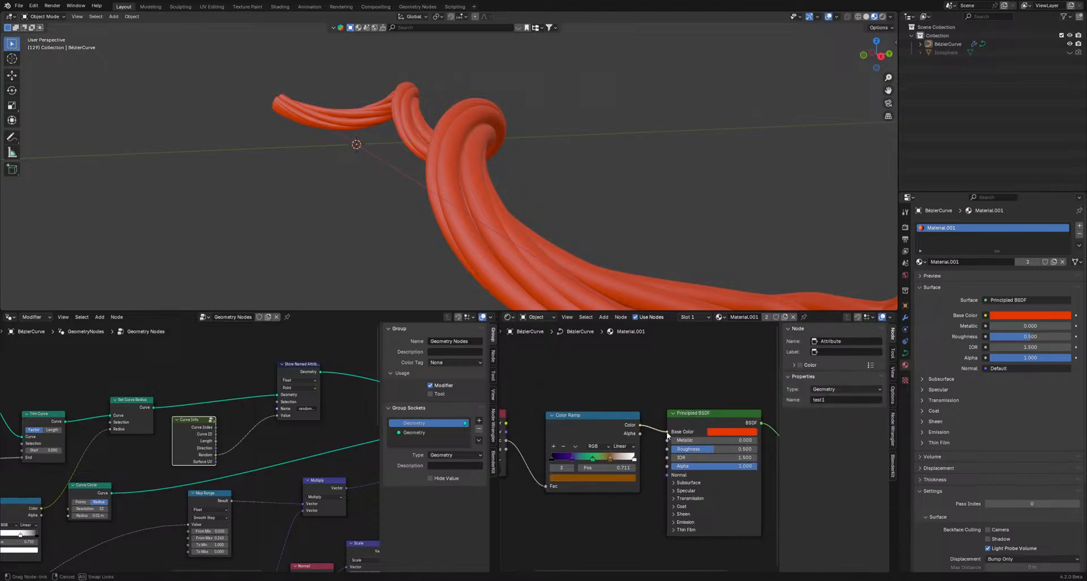
scroll(653, 442, down, 2)
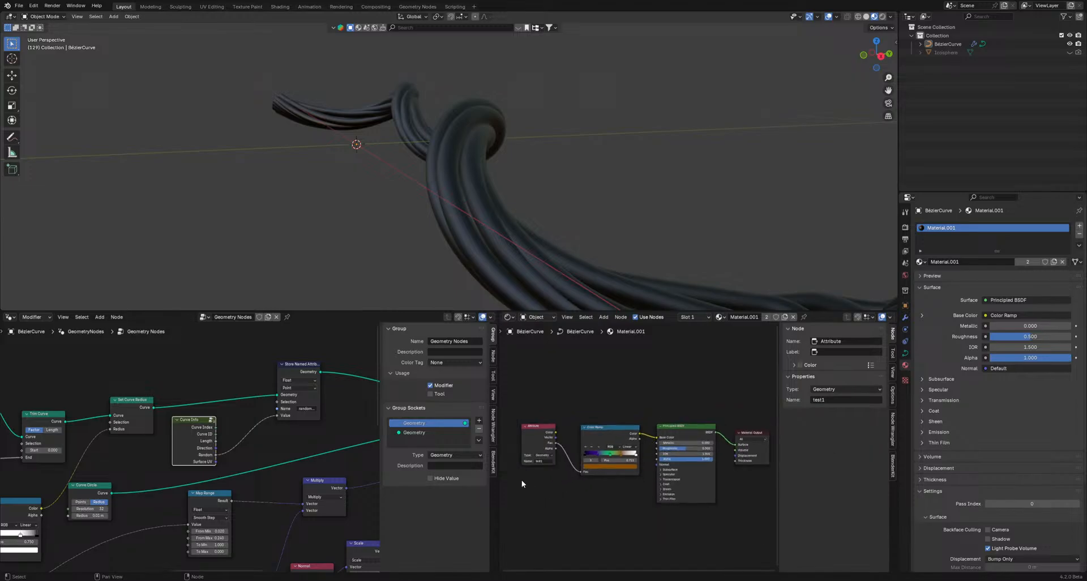
- Try the Instancer and Object types on the material's Attribute node, then return it to Geometry
middle_drag(522, 480, 589, 480)
scroll(590, 479, up, 4)
click(598, 459)
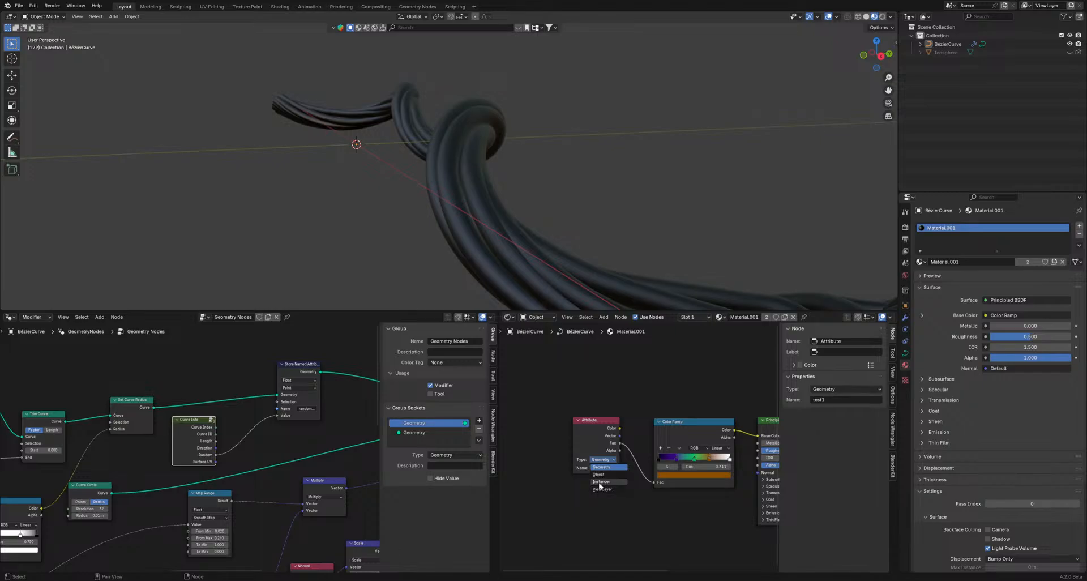
click(601, 482)
click(601, 474)
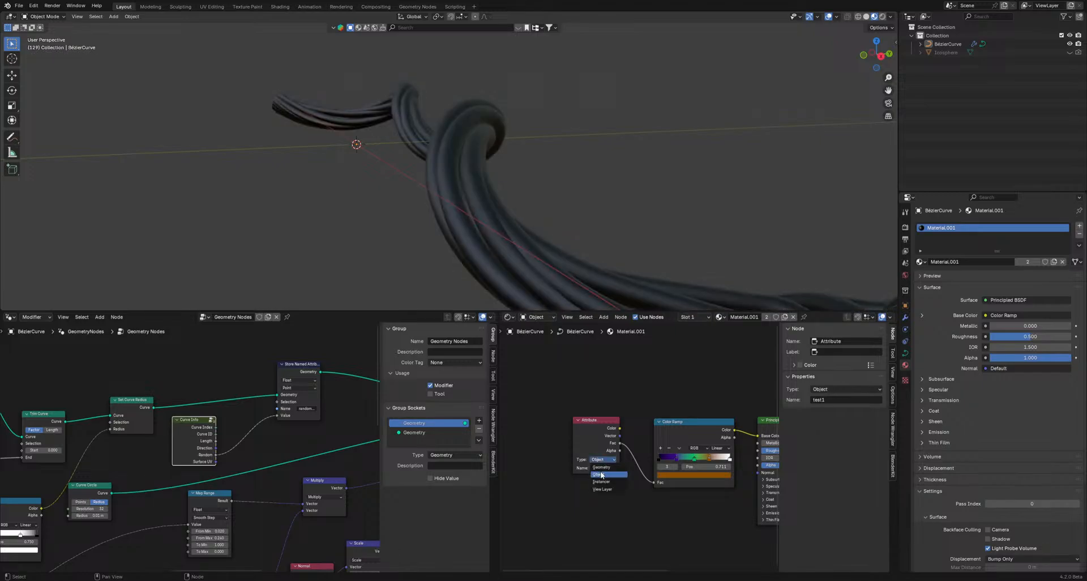
click(601, 467)
- Try the Face Corner and Spline domains on Store Named Attribute, settle on Instance, and set the Attribute node's type to Instancer
scroll(199, 450, up, 1)
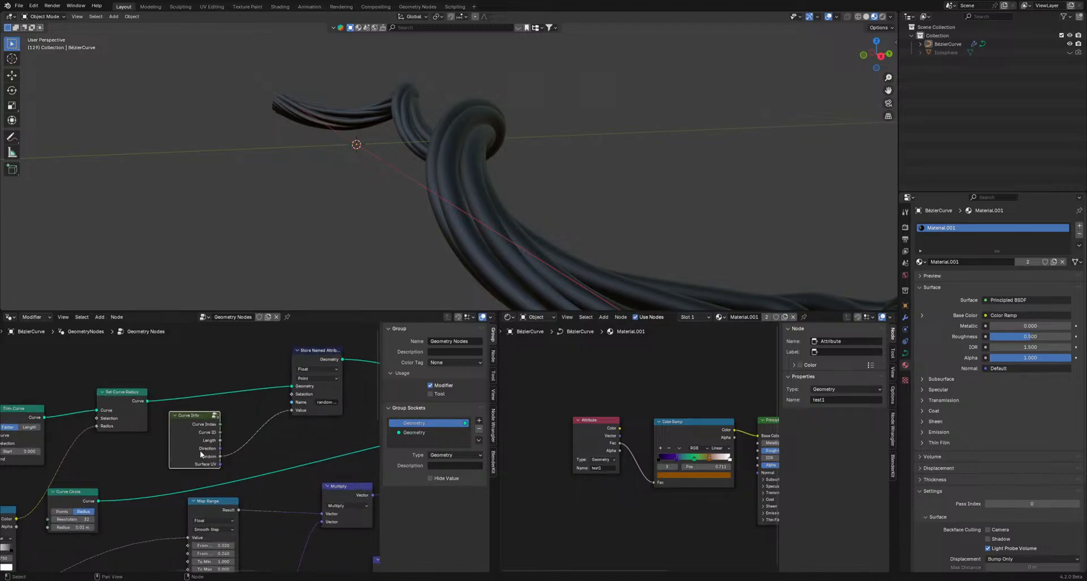
click(307, 379)
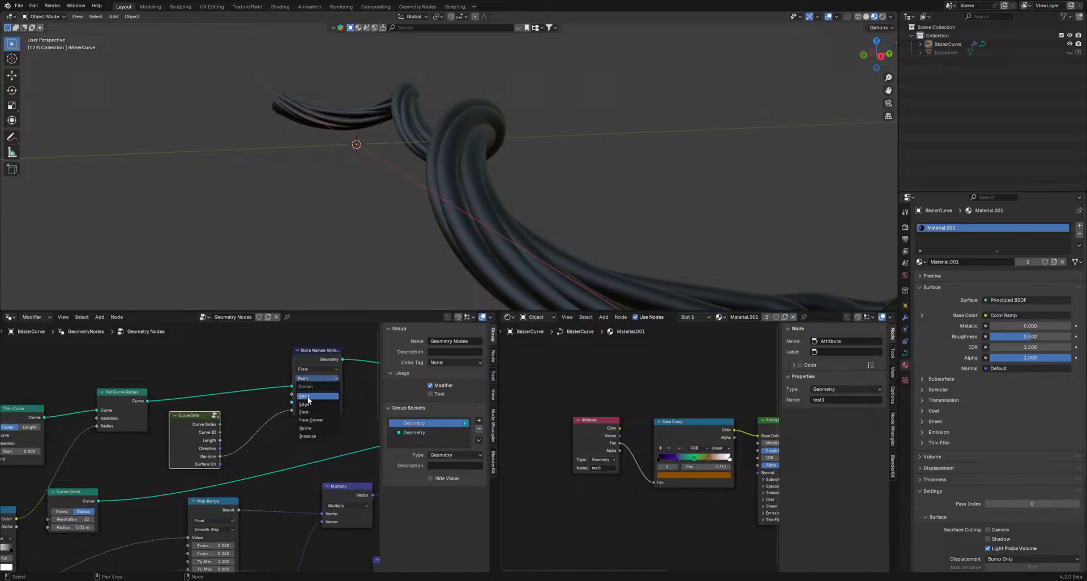
click(310, 420)
click(318, 381)
click(307, 429)
click(317, 378)
click(302, 437)
click(603, 459)
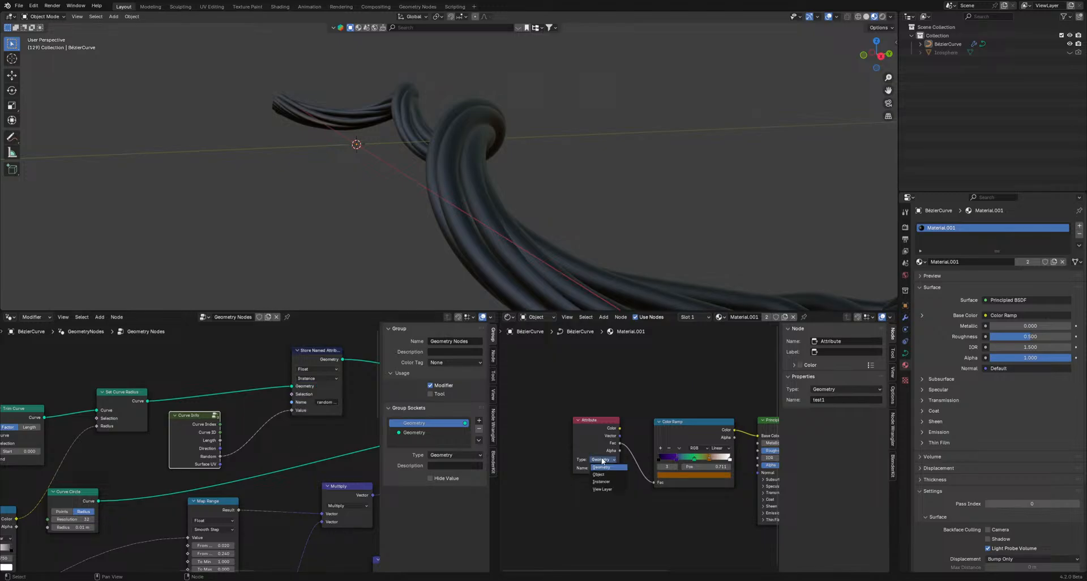
click(603, 484)
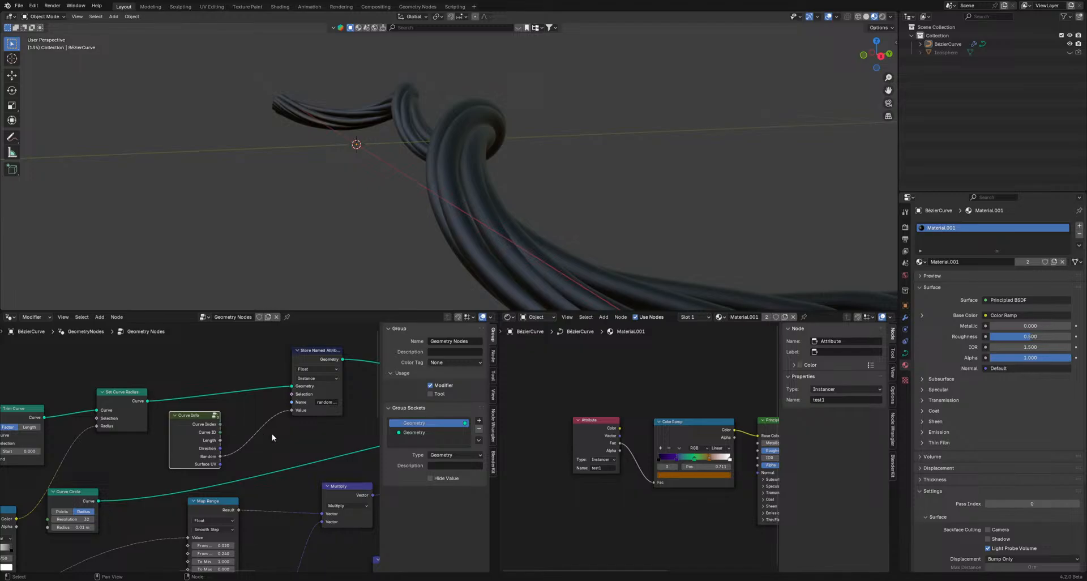
- Move Store Named Attribute between Curve to Mesh and Set Material, and reconnect Curve Info's Random output to its Value input
scroll(302, 411, down, 5)
middle_drag(374, 425, 257, 406)
scroll(296, 416, down, 6)
scroll(303, 424, up, 2)
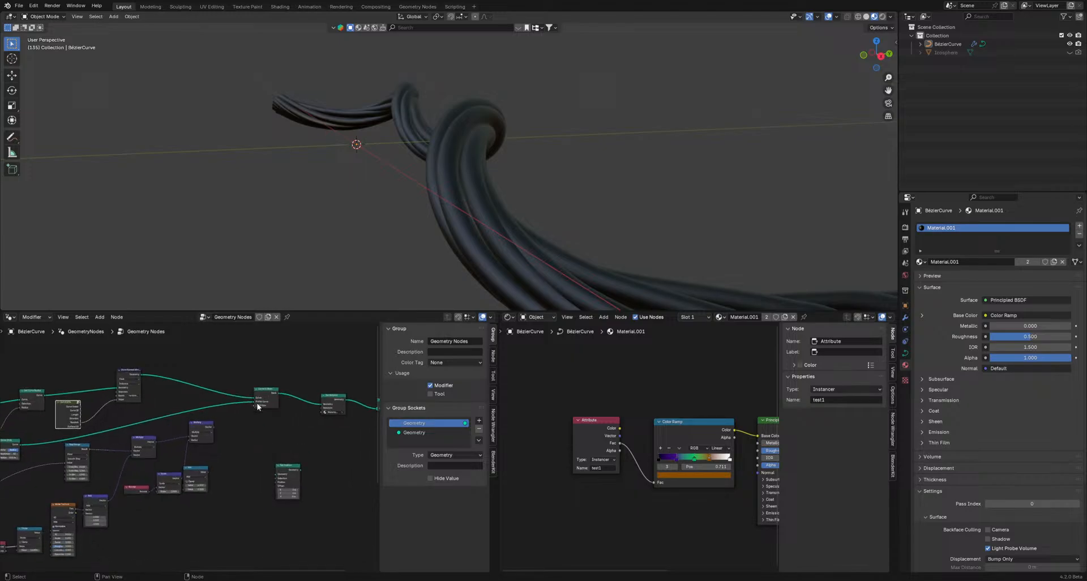
alt+drag(125, 373, 269, 402)
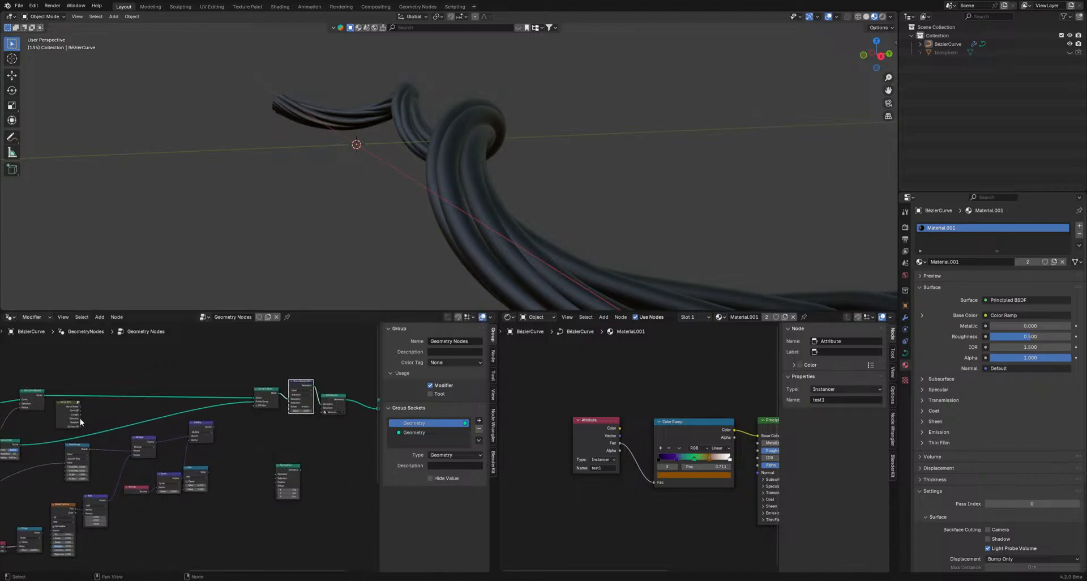
drag(79, 423, 289, 410)
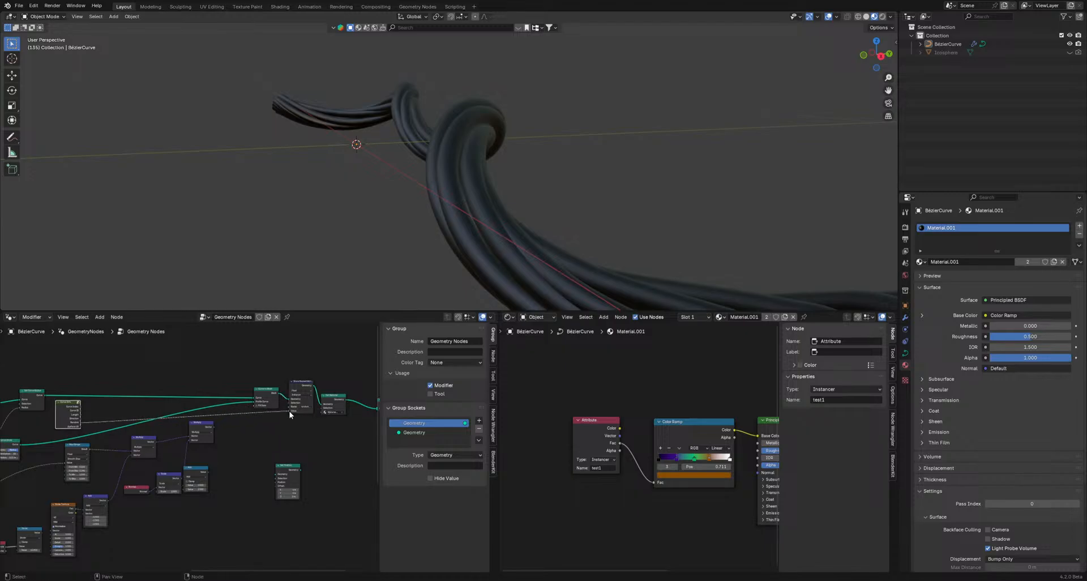
- Set the attribute name to test in both Store Named Attribute and the material's Attribute node
scroll(289, 410, up, 2)
scroll(289, 410, up, 2)
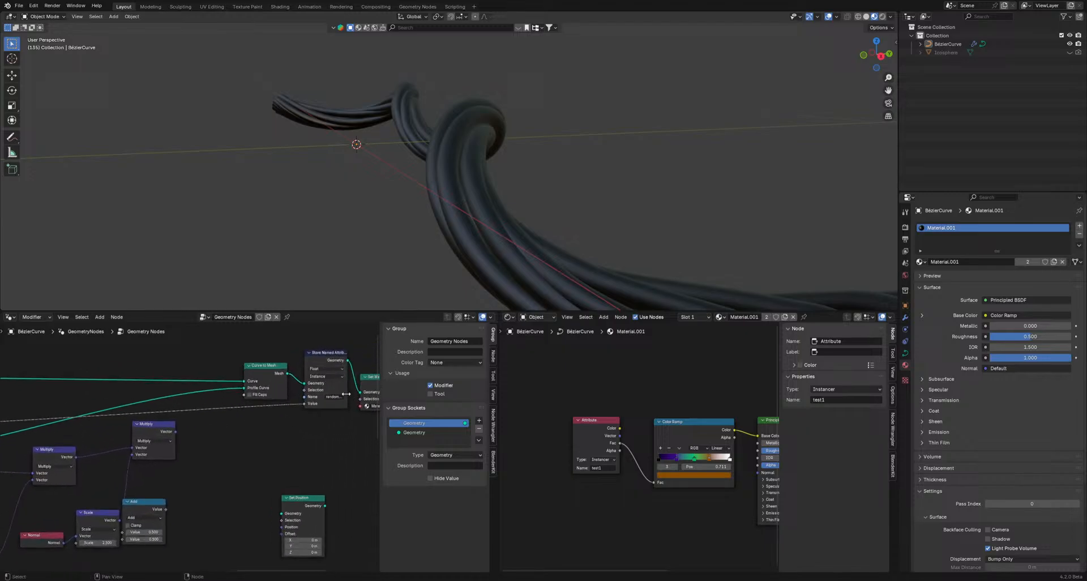
click(338, 396)
text(test)
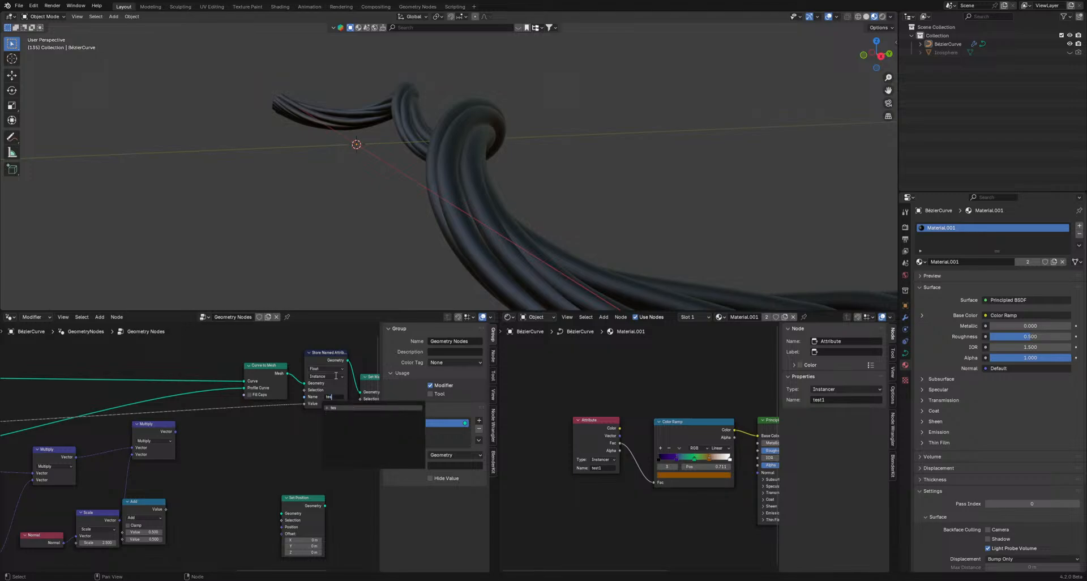
key(Return)
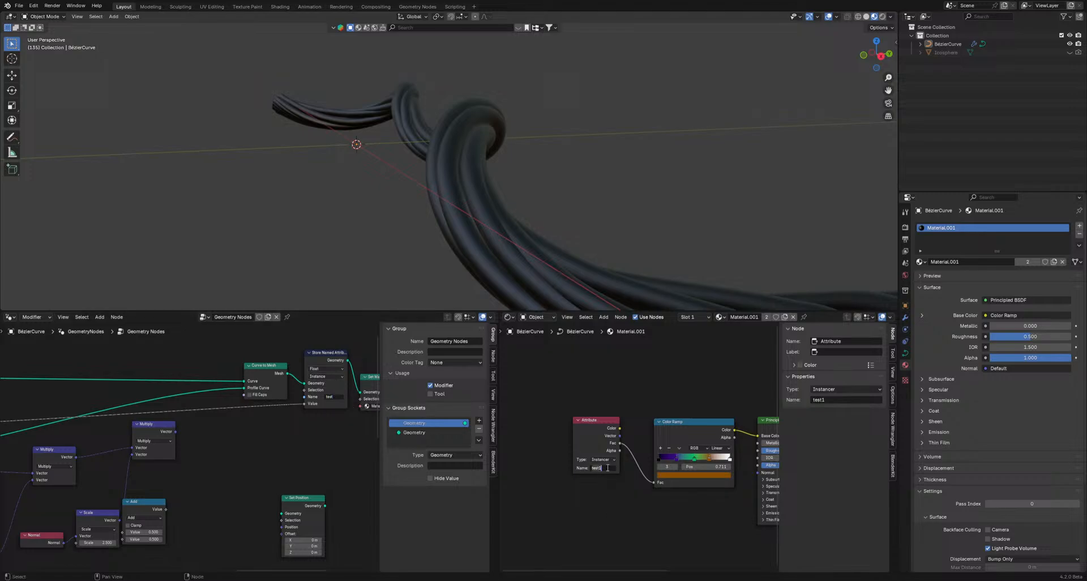
key(Return)
- Set Store Named Attribute's domain to Face Corner and the material's Attribute node type to Geometry
click(322, 376)
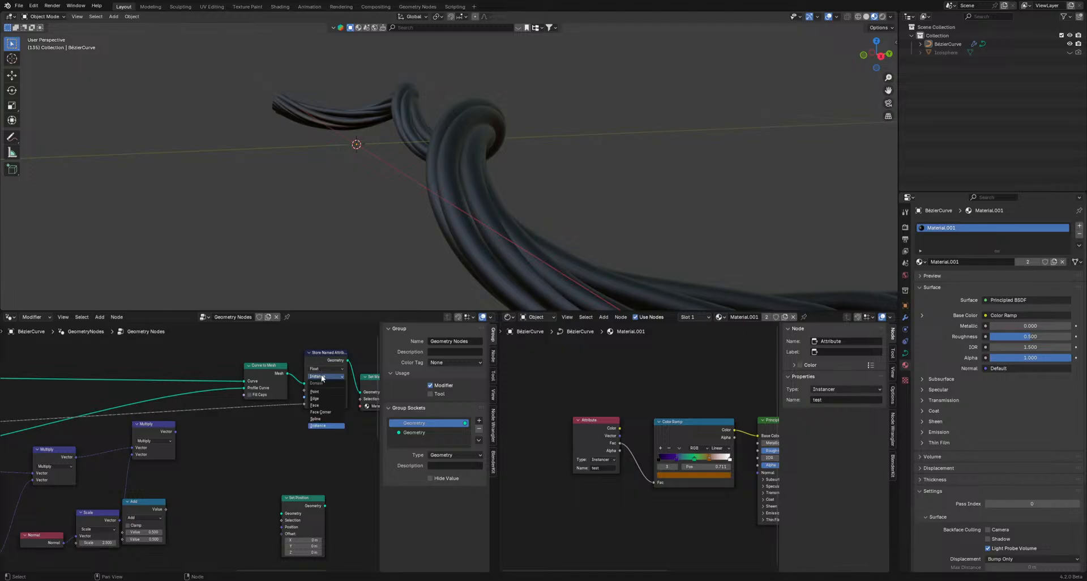
click(321, 412)
click(602, 459)
click(599, 464)
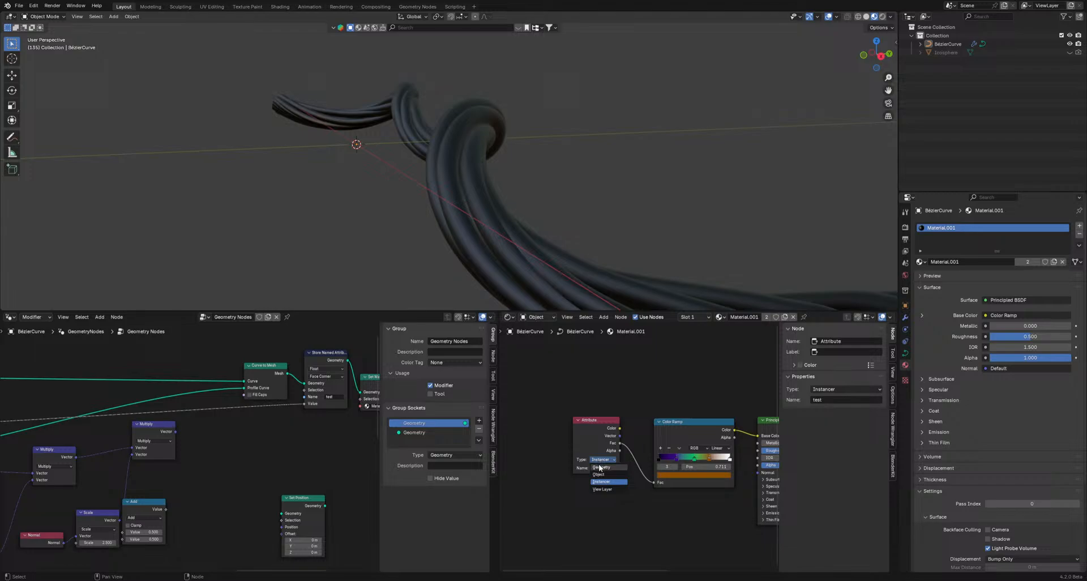
scroll(298, 366, down, 4)
middle_drag(297, 374, 327, 401)
scroll(266, 362, up, 5)
scroll(243, 404, down, 5)
scroll(328, 402, up, 1)
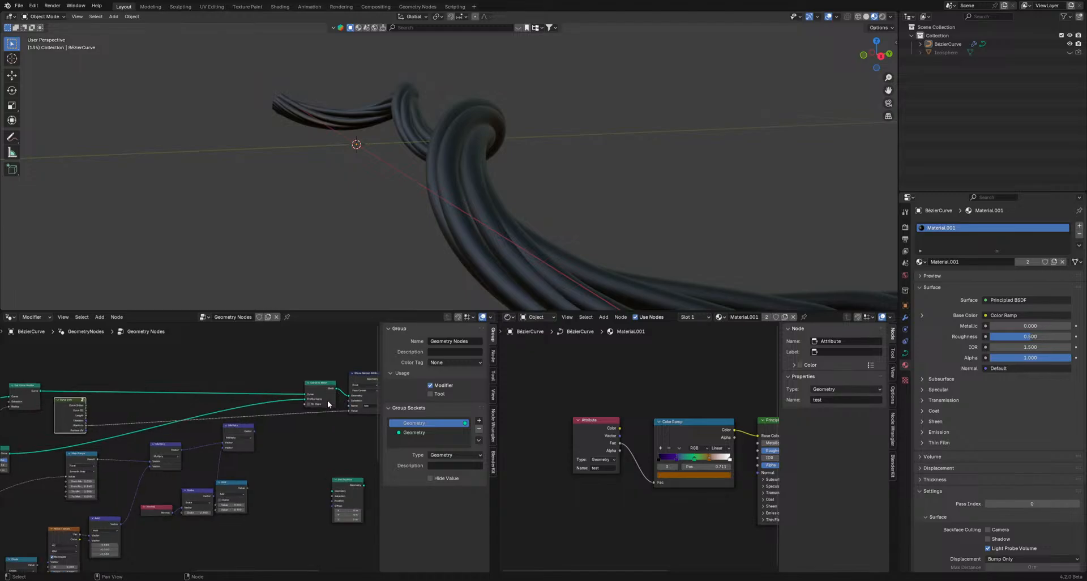
- Set the Attribute node's type to Instancer and preview its Color output directly on the strands
click(601, 481)
middle_drag(587, 403, 516, 368)
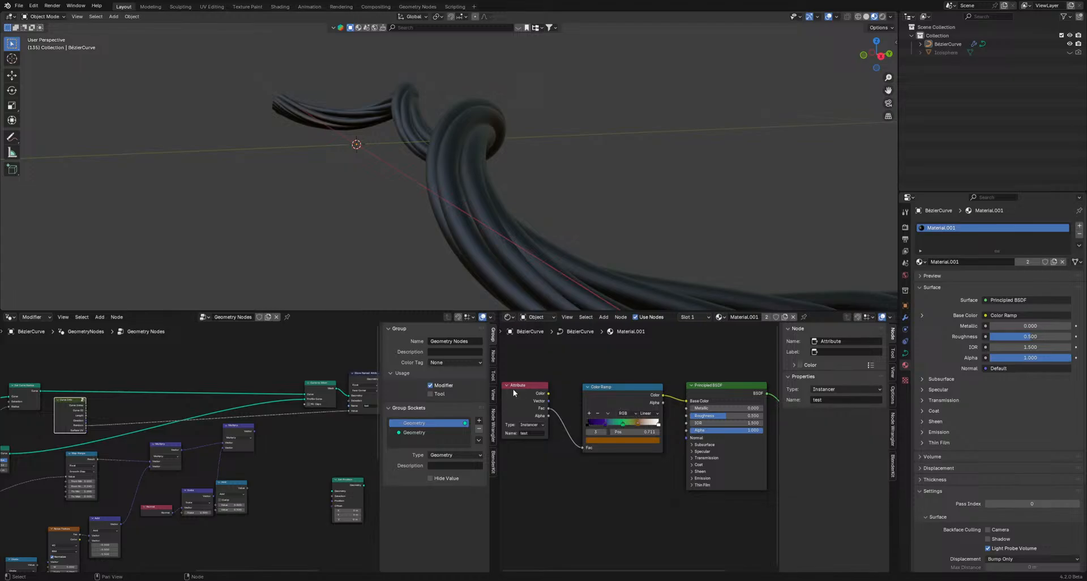
middle_drag(532, 400, 612, 399)
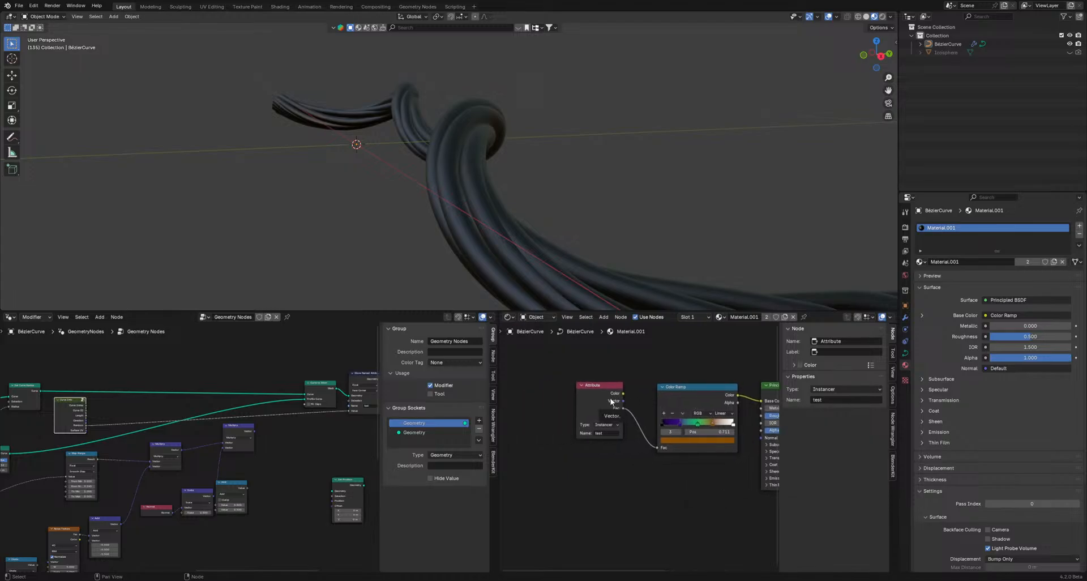
ctrl+shift+click(611, 399)
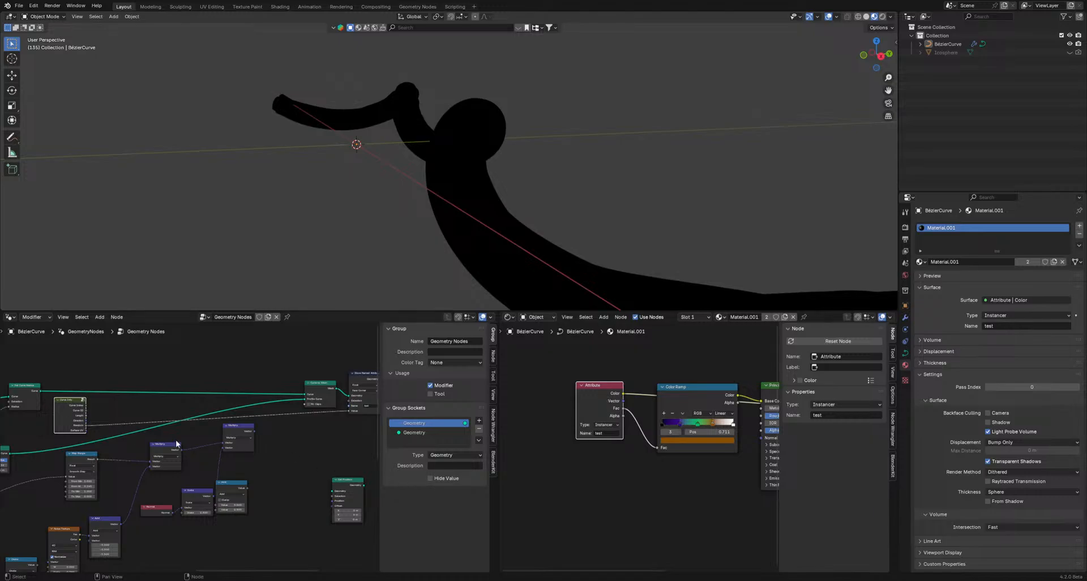
- Move the Curve Info node along the tree to just below Curve to Mesh
middle_drag(175, 439, 16, 471)
scroll(279, 416, up, 3)
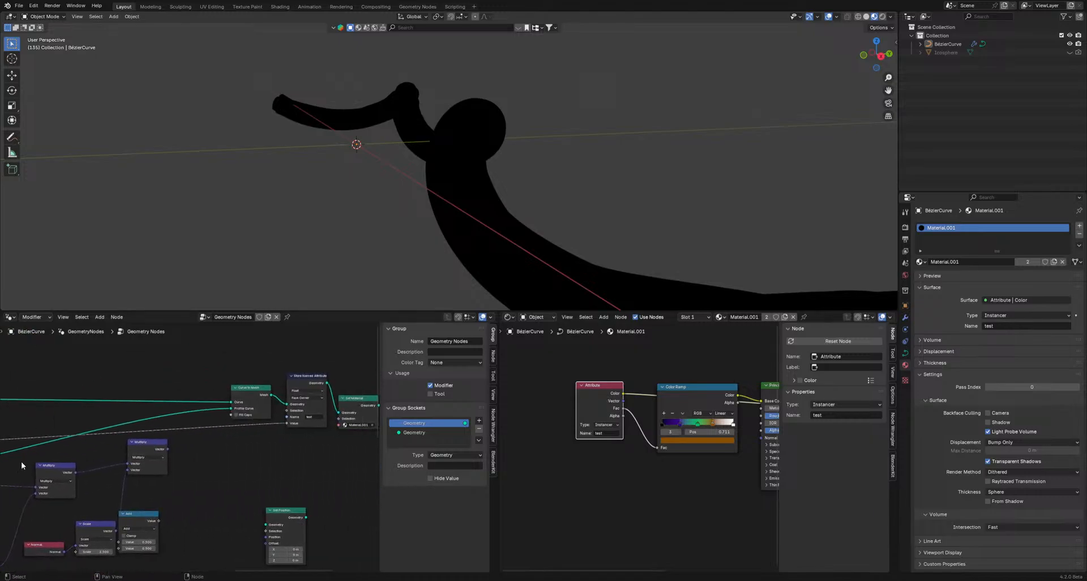
middle_drag(38, 422, 129, 433)
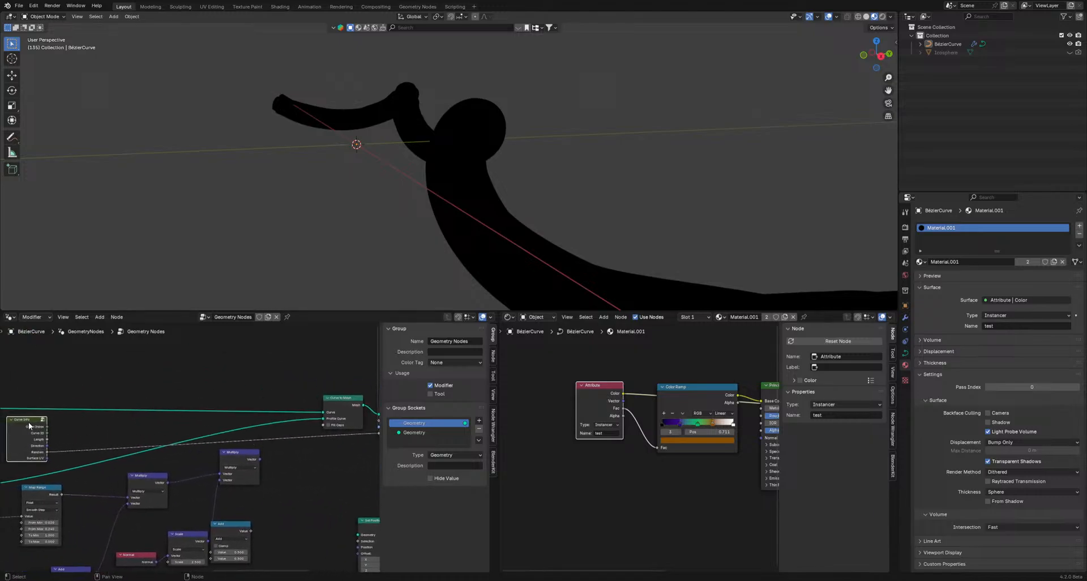
drag(29, 426, 303, 460)
middle_drag(331, 448, 293, 443)
- Insert a Color Ramp between Curve Info's Random output and Store Named Attribute's Value input
key(shift+a)
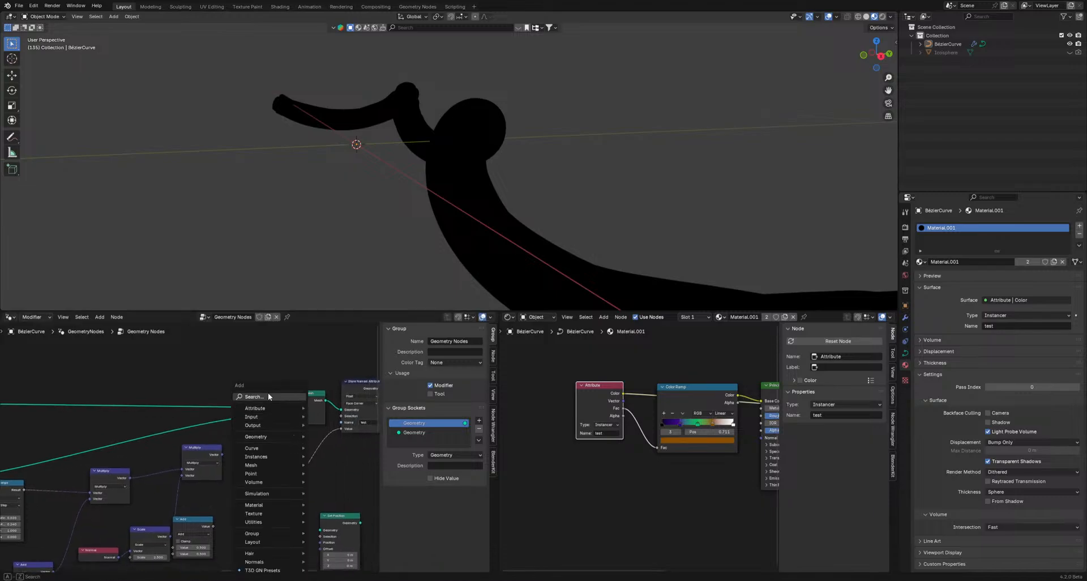
text(color ramp)
key(Return)
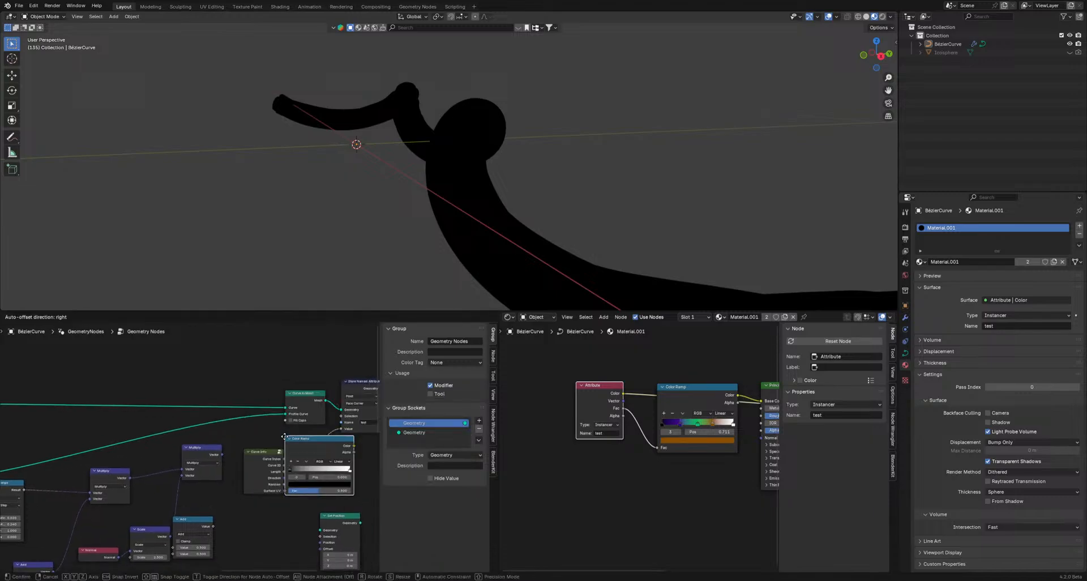
click(294, 428)
drag(302, 460, 326, 465)
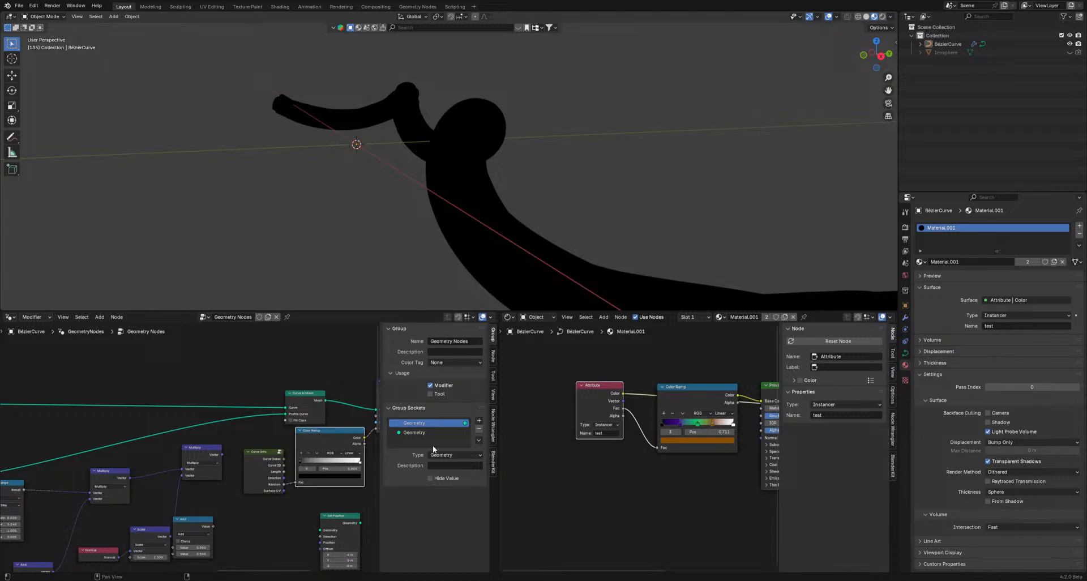
- Set the material's Attribute type to Geometry and try flipping the Color Ramp in the geometry nodes
middle_drag(623, 411, 567, 408)
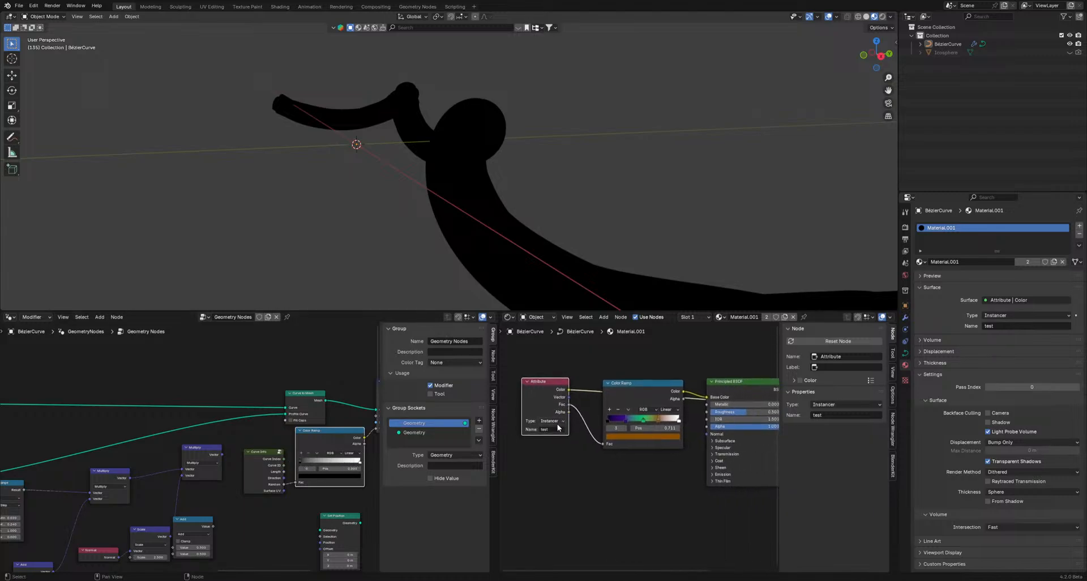
click(547, 421)
click(554, 432)
click(317, 453)
click(324, 461)
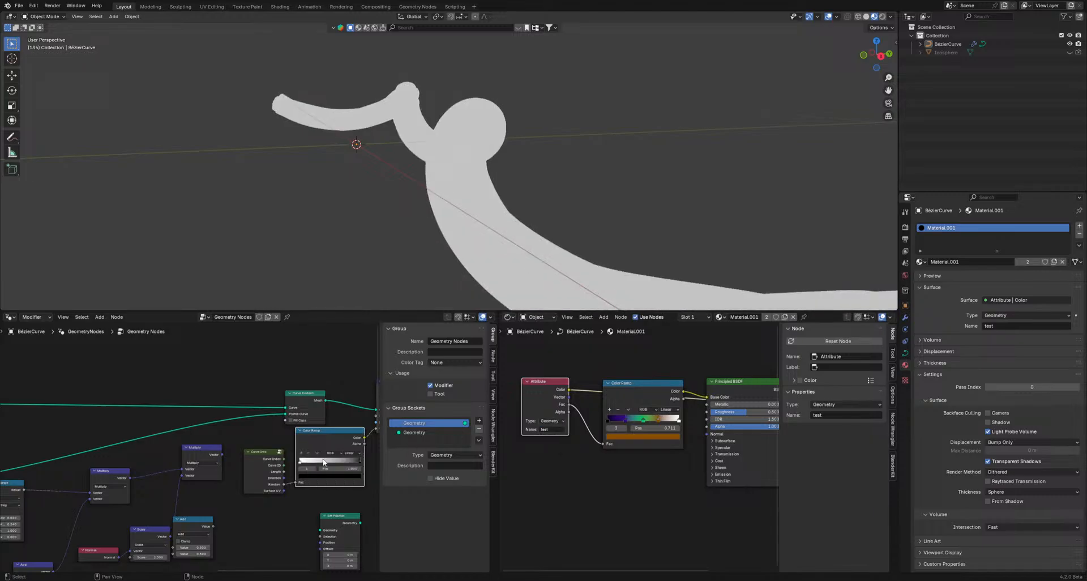
click(317, 452)
click(321, 461)
- Delete the Color Ramp from the geometry nodes and output the Principled BSDF in the material again
drag(329, 463, 213, 361)
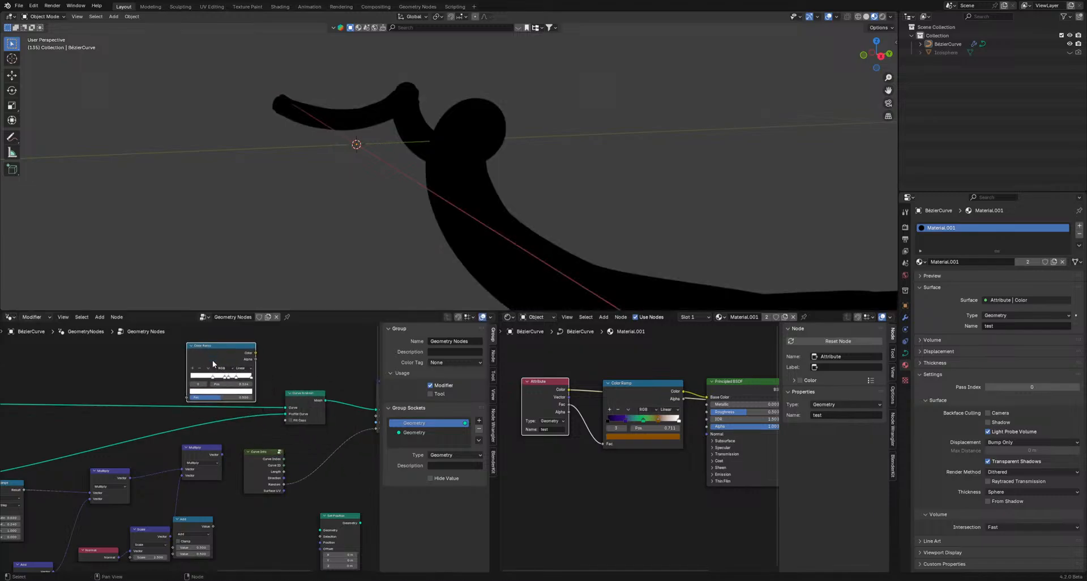
key(x)
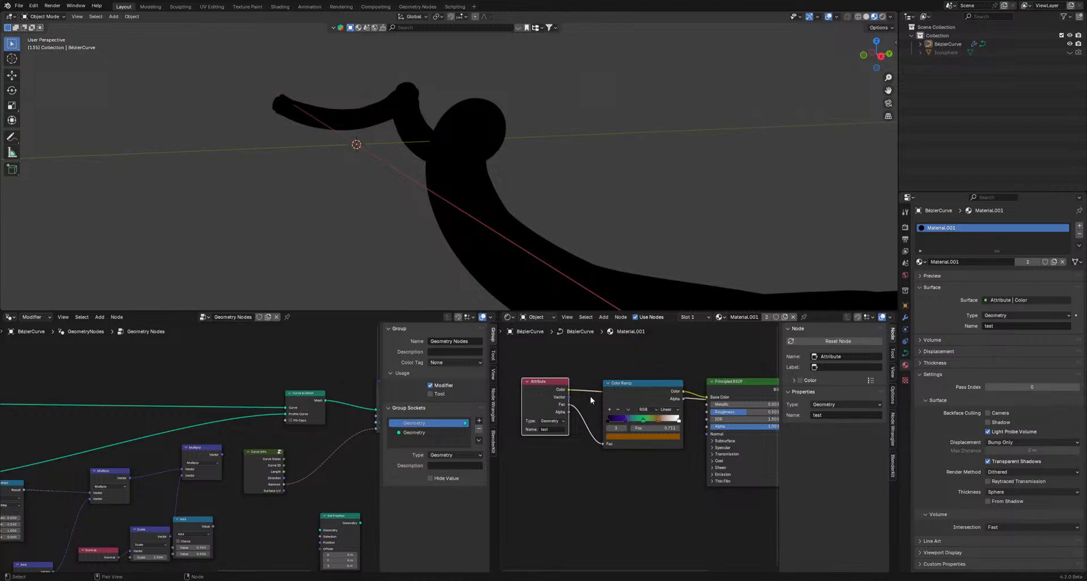
middle_drag(692, 409, 607, 409)
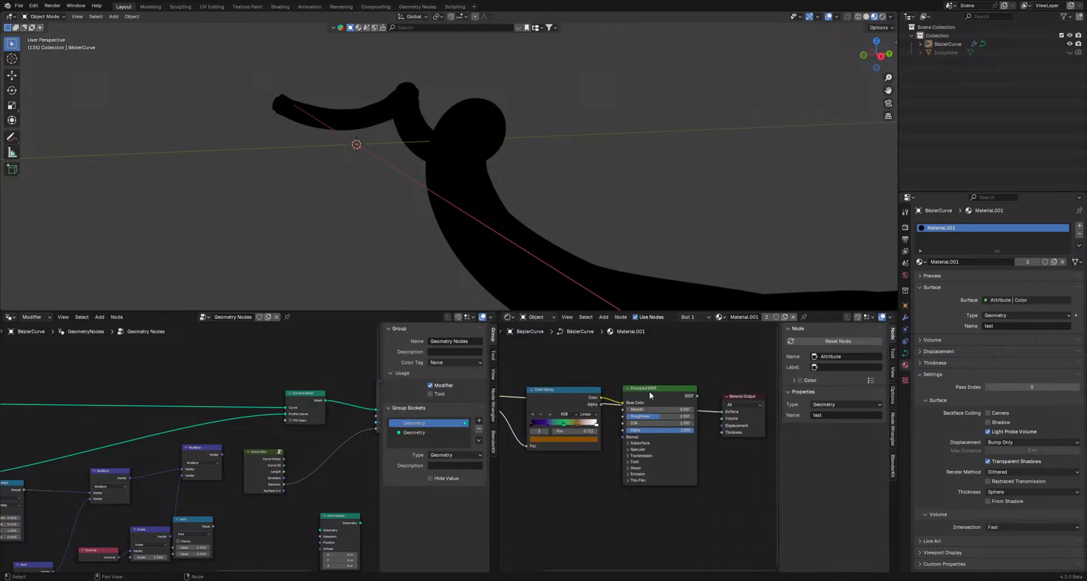
click(656, 398)
middle_drag(513, 424, 621, 411)
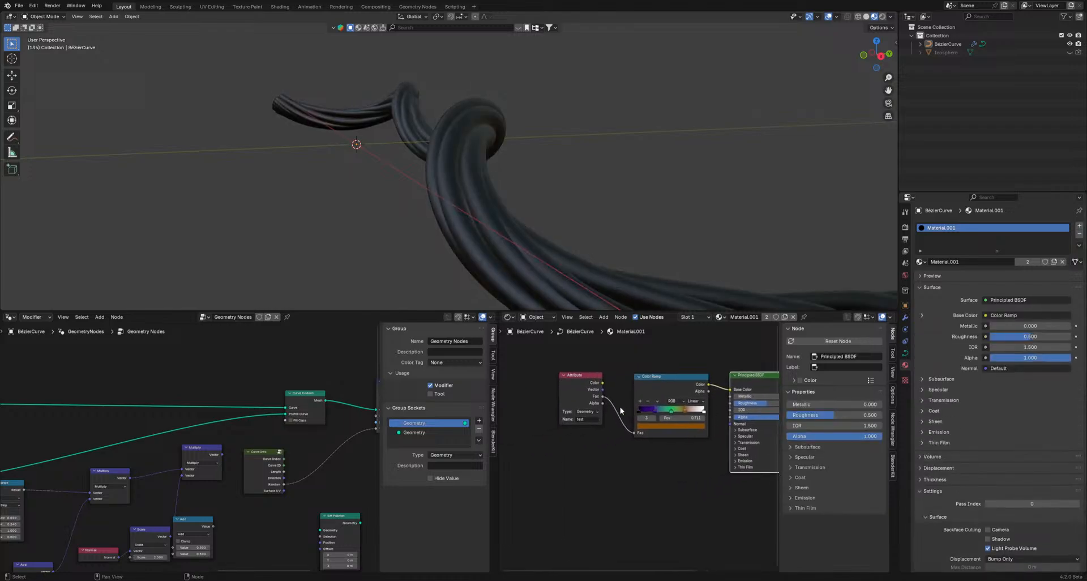
- Keep the Attribute node's type on Geometry and try the Point, Edge and Instance domains on Store Named Attribute
click(587, 412)
click(588, 425)
click(588, 413)
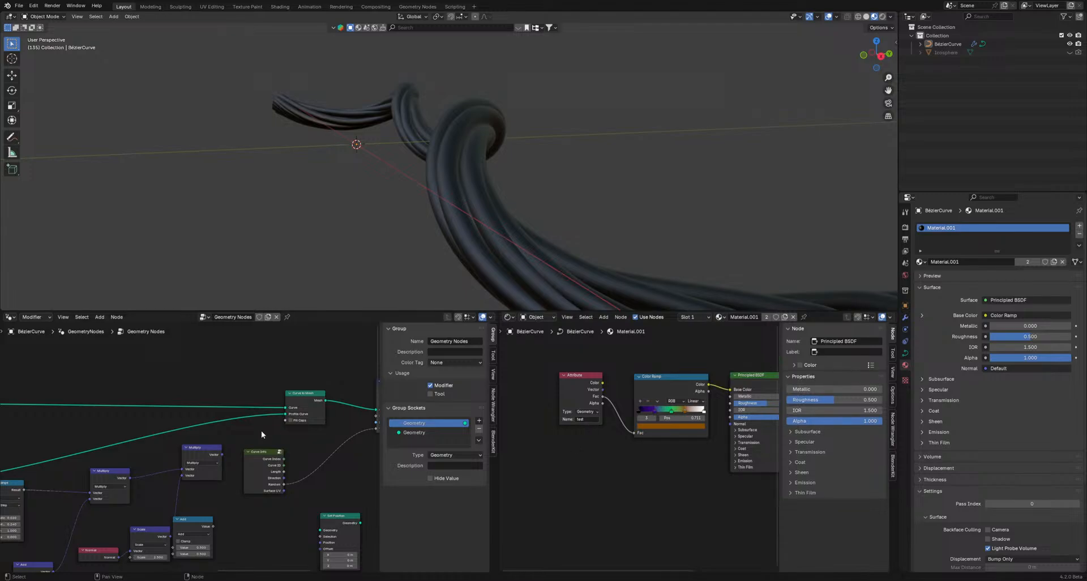
middle_drag(260, 430, 208, 420)
scroll(298, 418, up, 1)
mouse_move(318, 409)
middle_down()
mouse_move(328, 412)
mouse_move(303, 416)
middle_up()
click(321, 398)
click(325, 412)
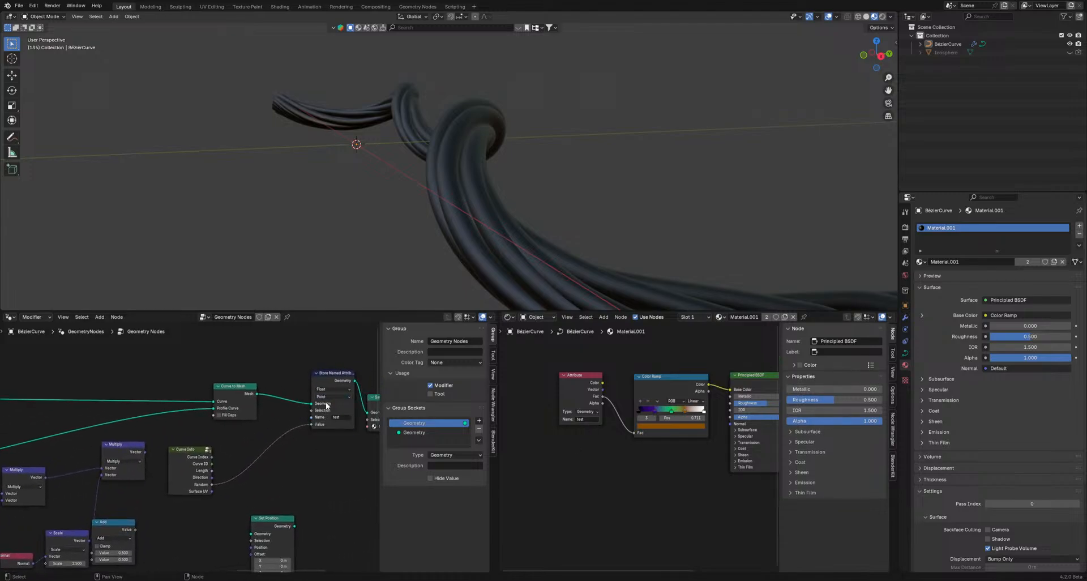
click(325, 398)
click(324, 419)
click(333, 389)
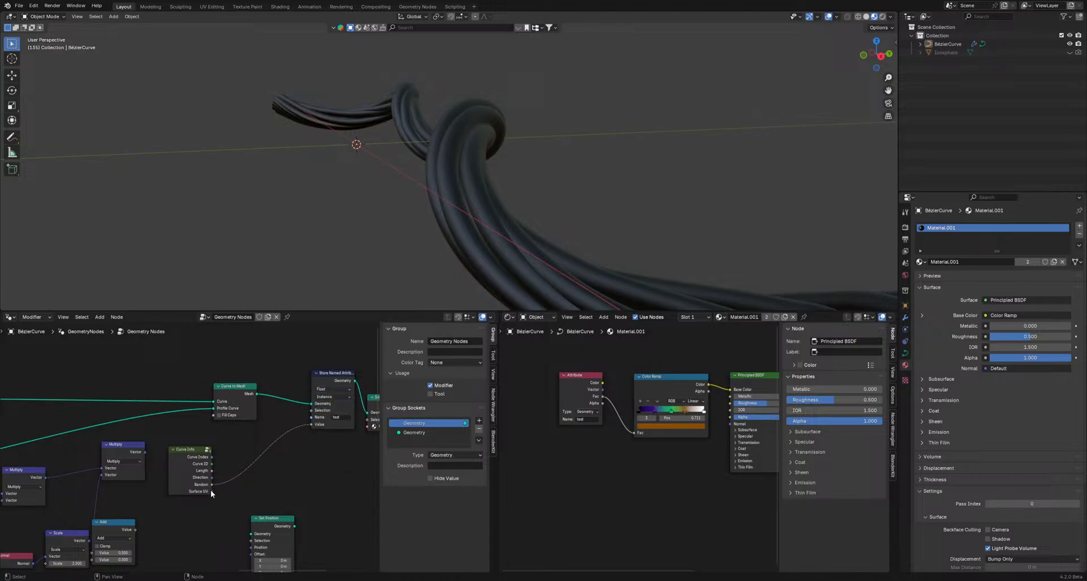
- Try the Face, Face Corner and Spline domains on Store Named Attribute
middle_drag(337, 408, 322, 418)
click(318, 408)
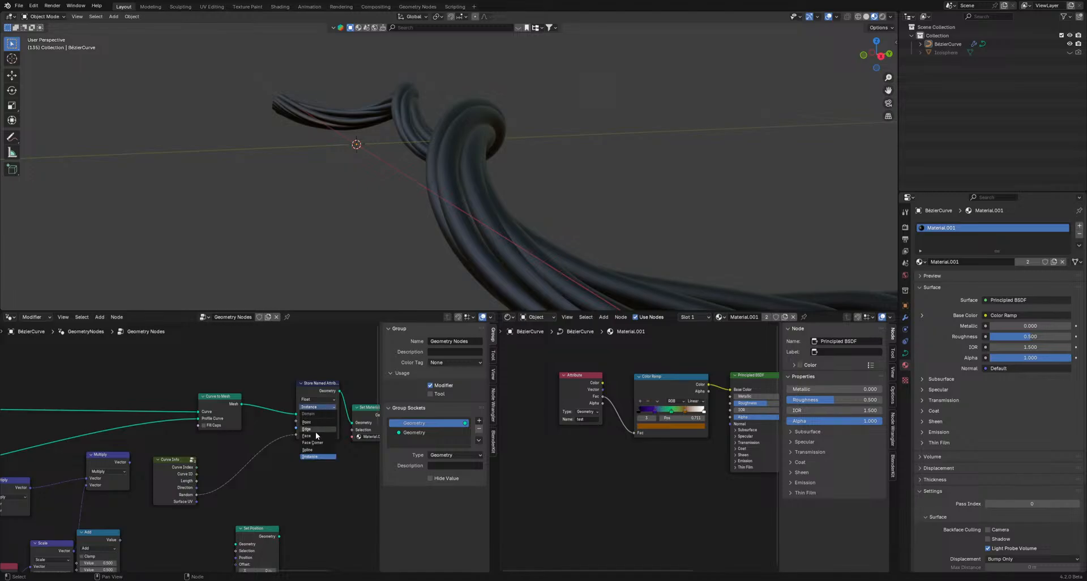
click(312, 435)
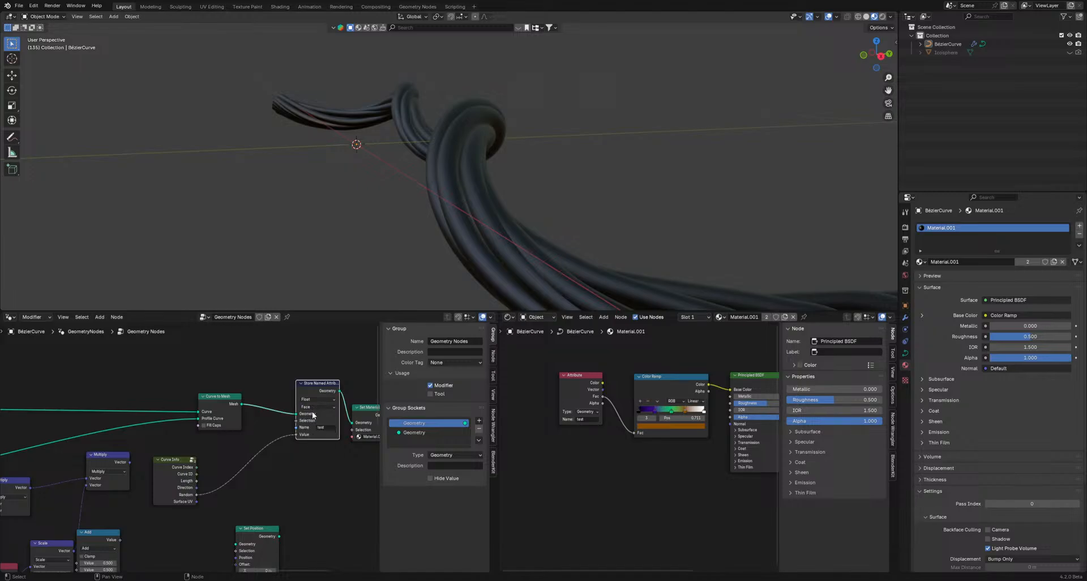
click(318, 407)
click(306, 444)
click(309, 408)
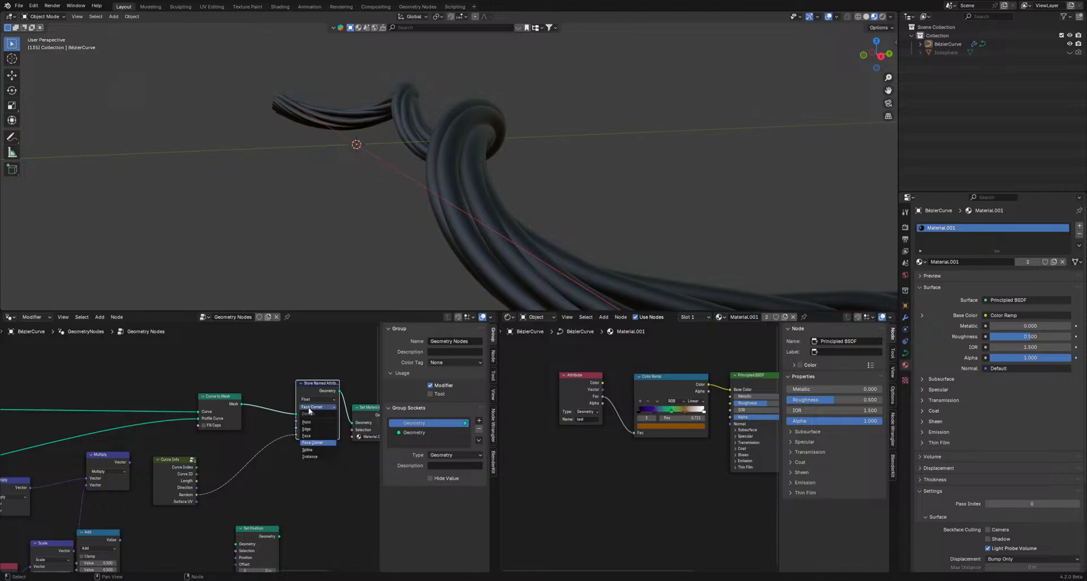
click(307, 451)
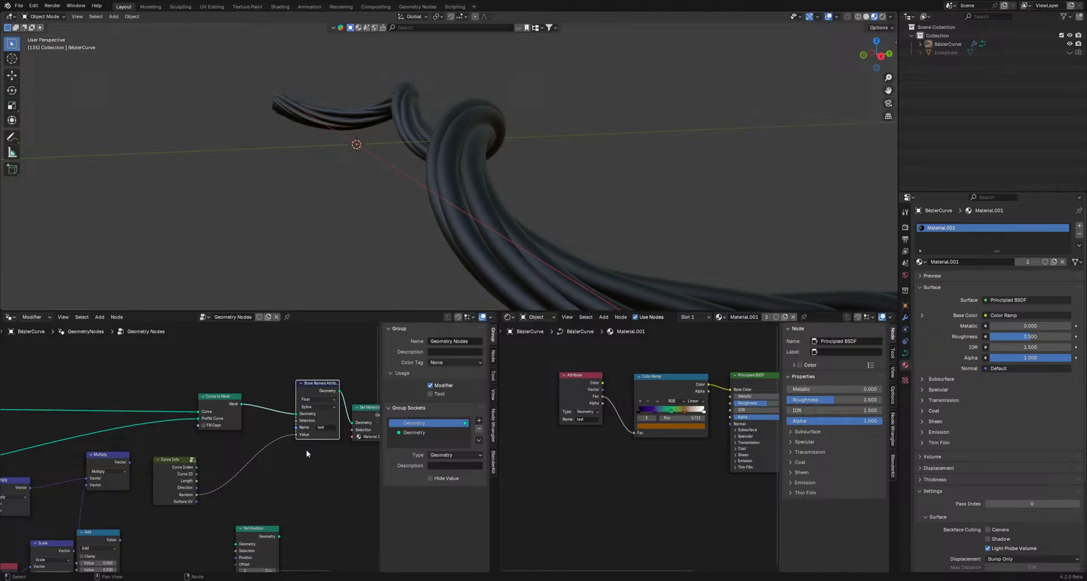
- Set the Attribute node's type to Instancer and feed its Color output into the Color Ramp's Fac input
click(589, 412)
click(590, 434)
middle_drag(667, 422, 648, 434)
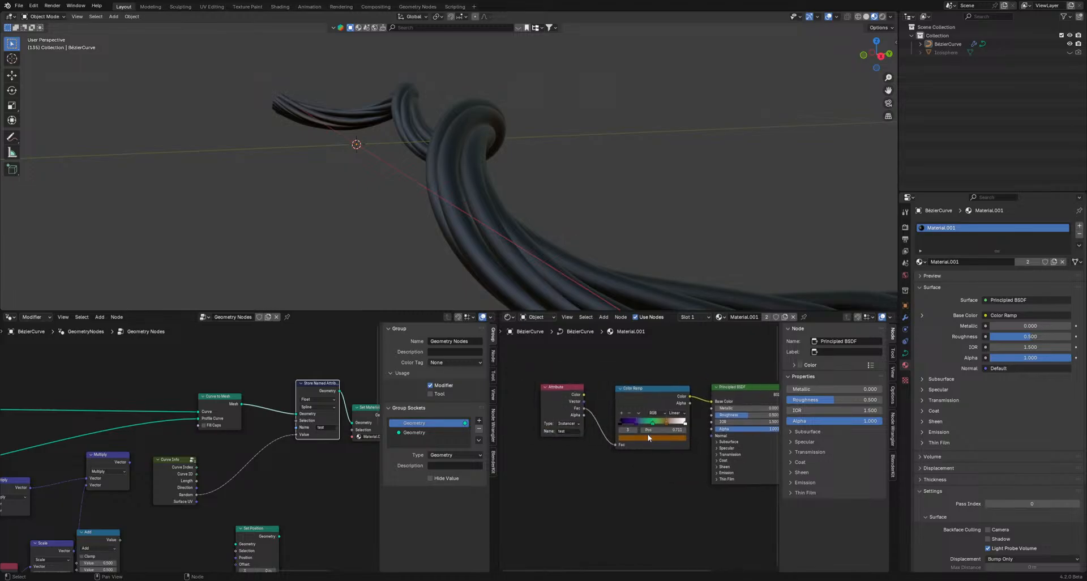
drag(585, 404, 616, 449)
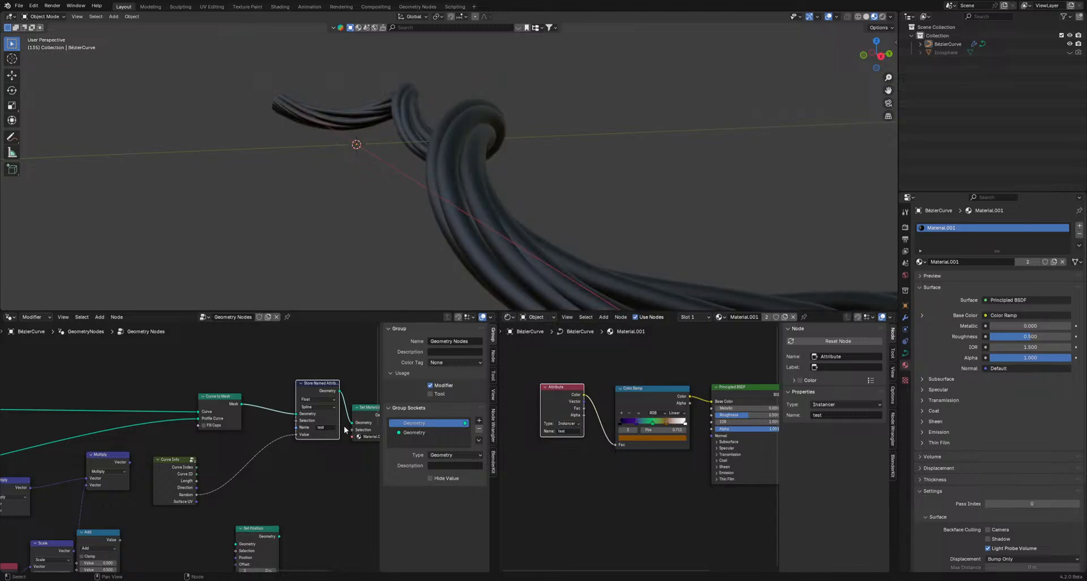
- Try the Point and Face domains on Store Named Attribute
scroll(331, 420, up, 2)
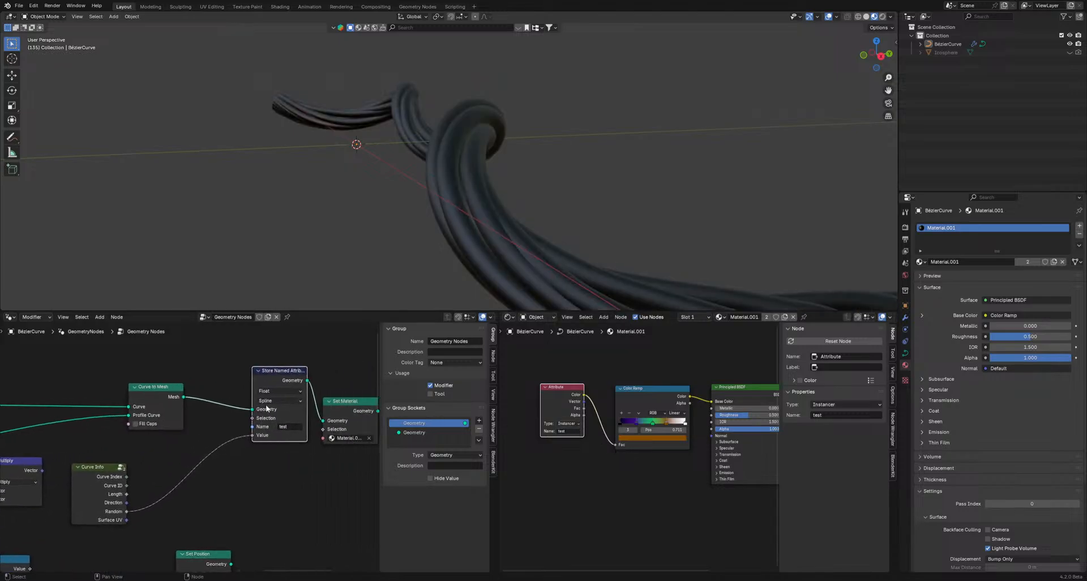
click(279, 401)
click(270, 420)
click(271, 401)
click(273, 413)
click(273, 400)
click(271, 437)
- Set Store Named Attribute's domain to Instance and the material's Attribute node type to Geometry
click(275, 400)
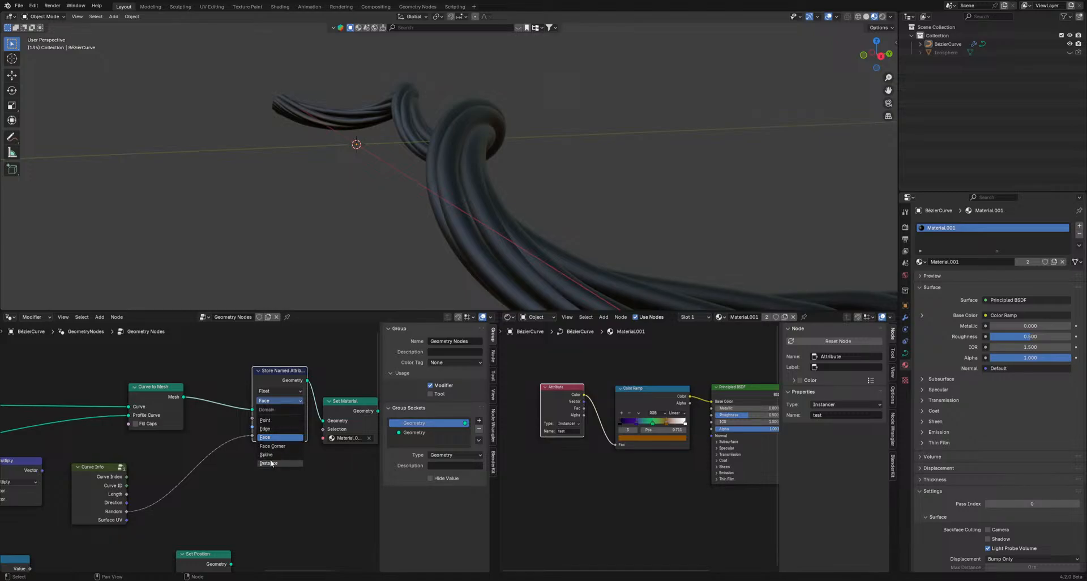
click(270, 462)
click(267, 400)
click(275, 462)
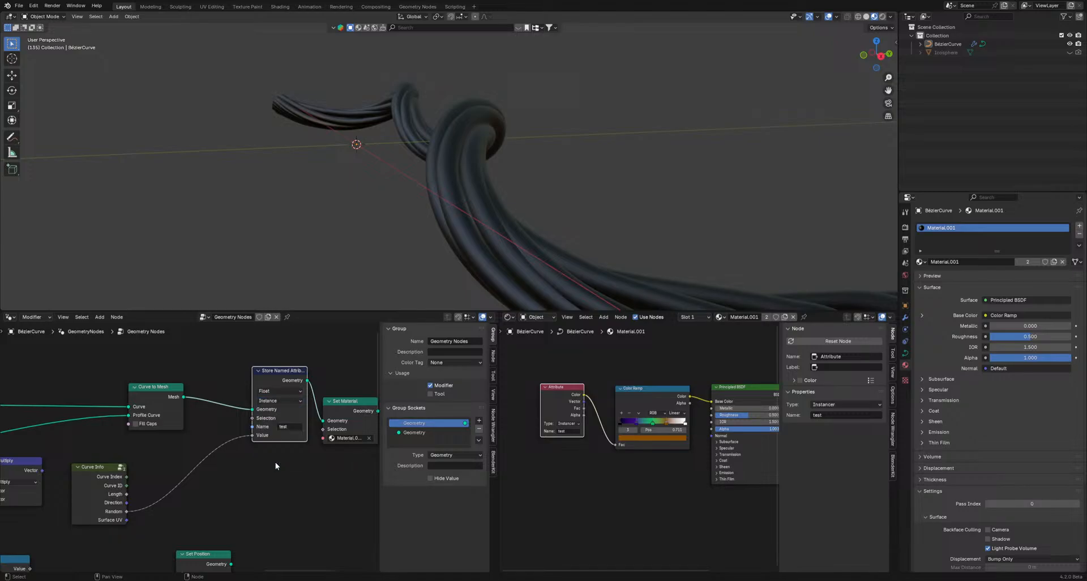
click(569, 423)
click(570, 432)
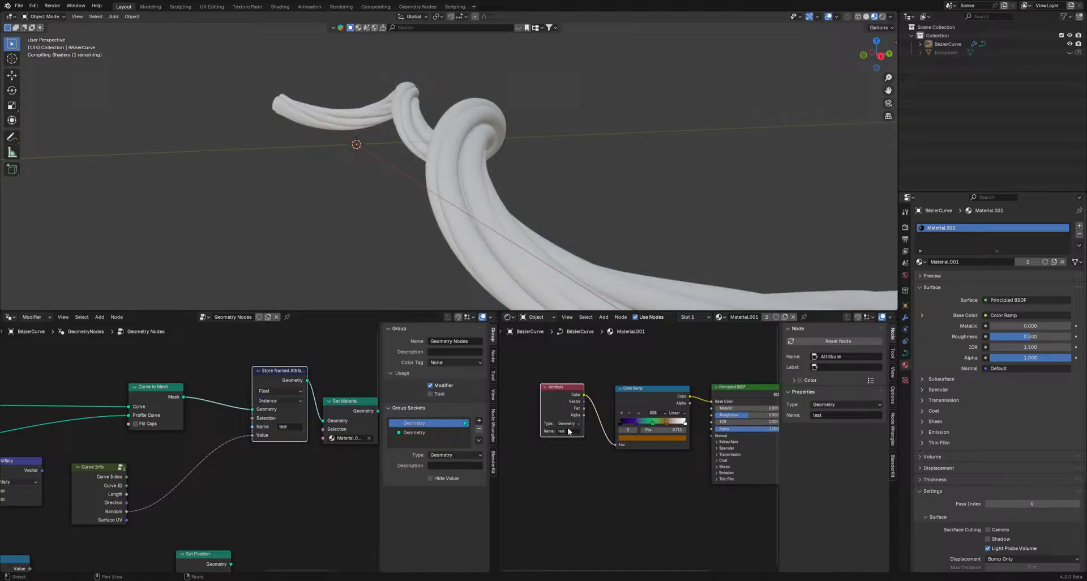
- Move the Curve Info node closer to Store Named Attribute, directly below Curve to Mesh
scroll(172, 465, down, 1)
middle_drag(146, 499, 173, 488)
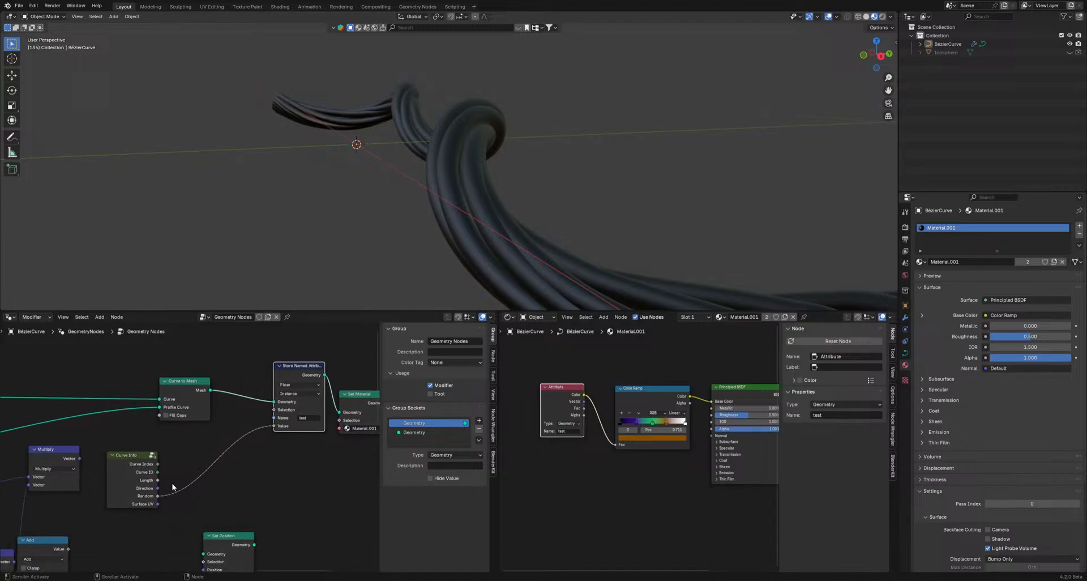
drag(145, 470, 196, 460)
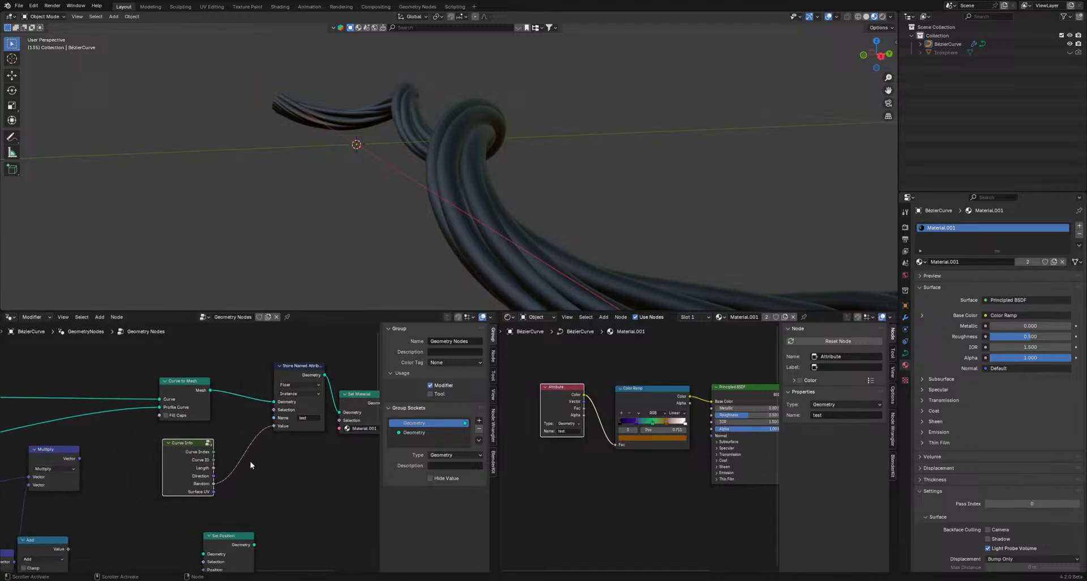
- Detach Store Named Attribute from after Curve to Mesh and insert it in the curve link just before Curve to Mesh
scroll(253, 459, down, 3)
scroll(253, 456, down, 2)
middle_drag(251, 457, 301, 450)
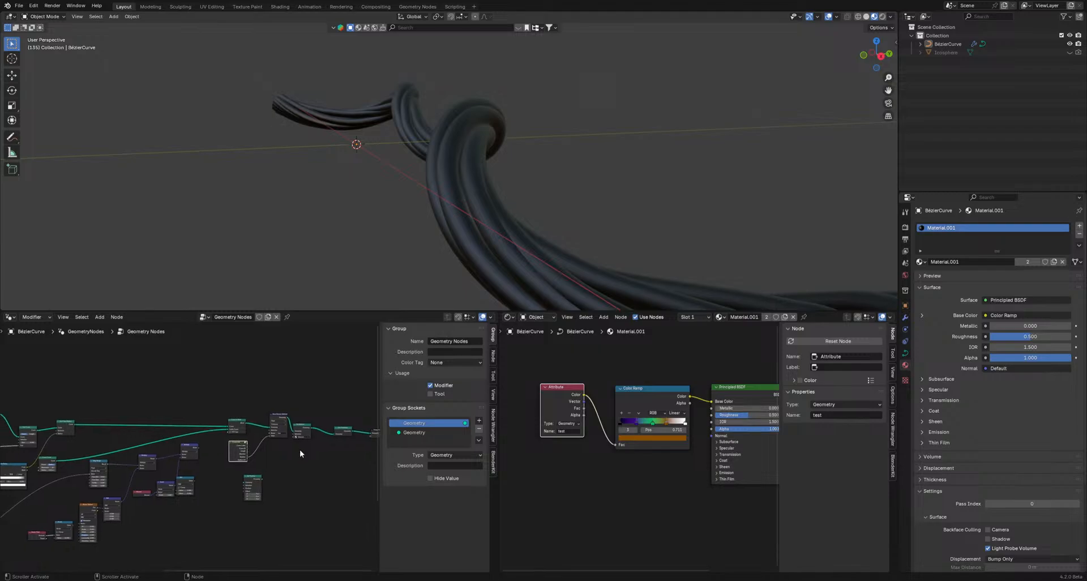
scroll(290, 410, up, 1)
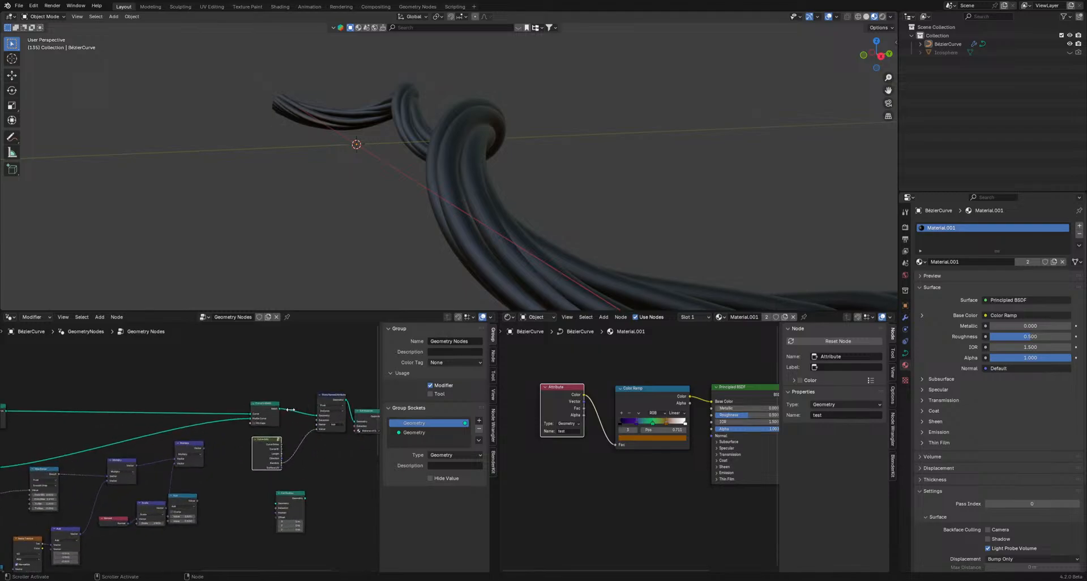
alt+drag(332, 405, 176, 405)
middle_drag(295, 432, 321, 427)
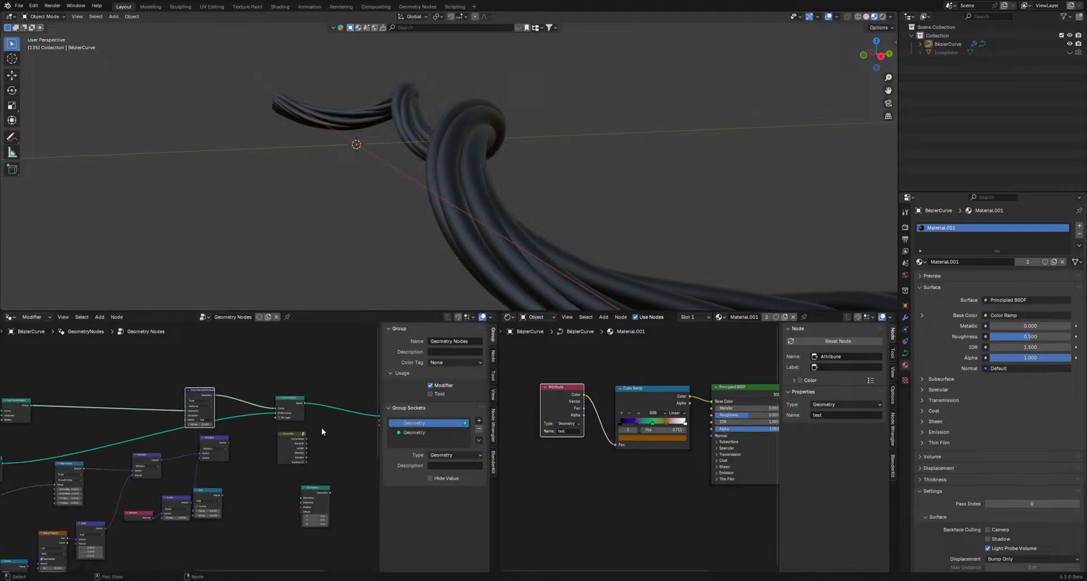
- Move Store Named Attribute upstream to directly after Trim Curve and bring the Curve Info node back below it
click(291, 442)
drag(291, 442, 212, 417)
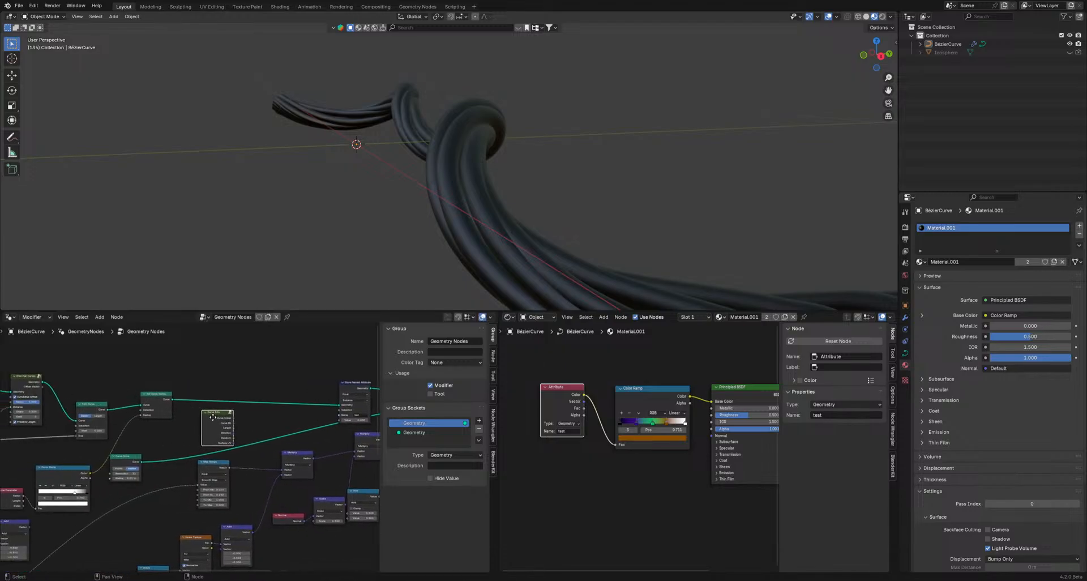
drag(355, 383, 117, 378)
middle_drag(180, 417, 348, 409)
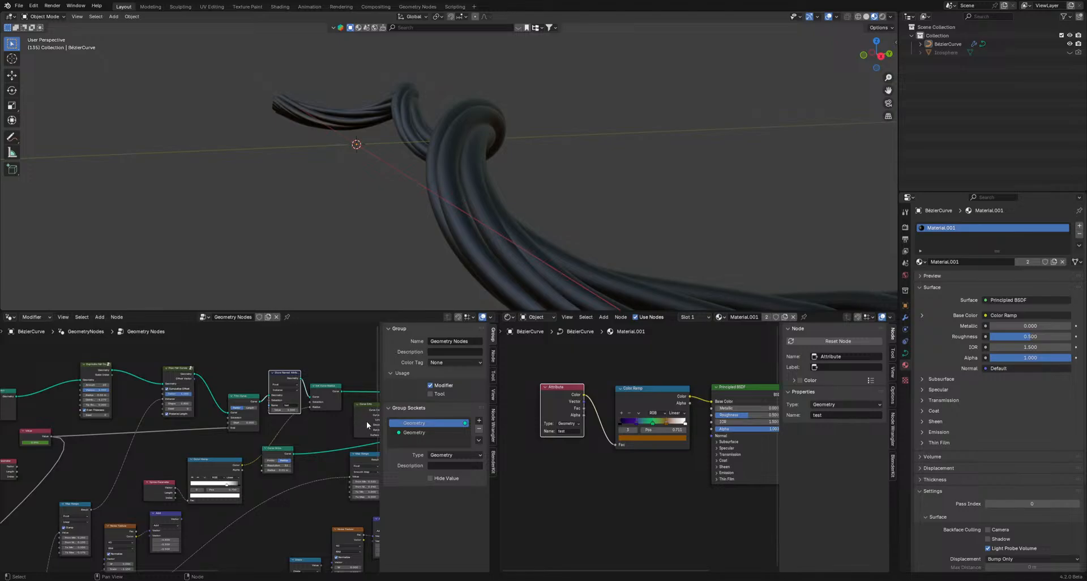
drag(366, 420, 295, 397)
scroll(180, 468, up, 2)
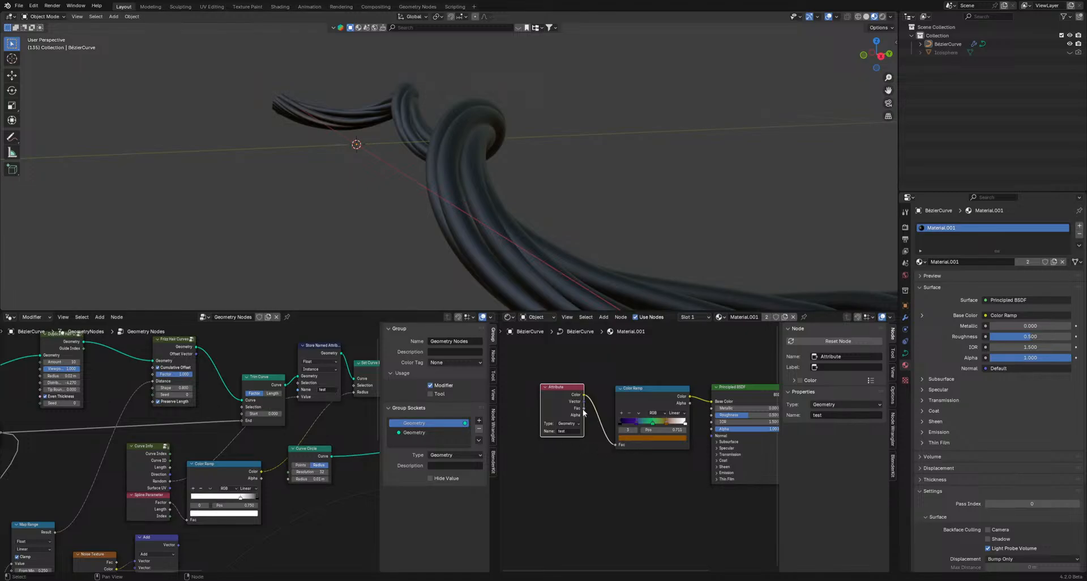
- Feed the Attribute node's Fac output into the Color Ramp, try other attribute types and return the type to Geometry
drag(584, 408, 615, 445)
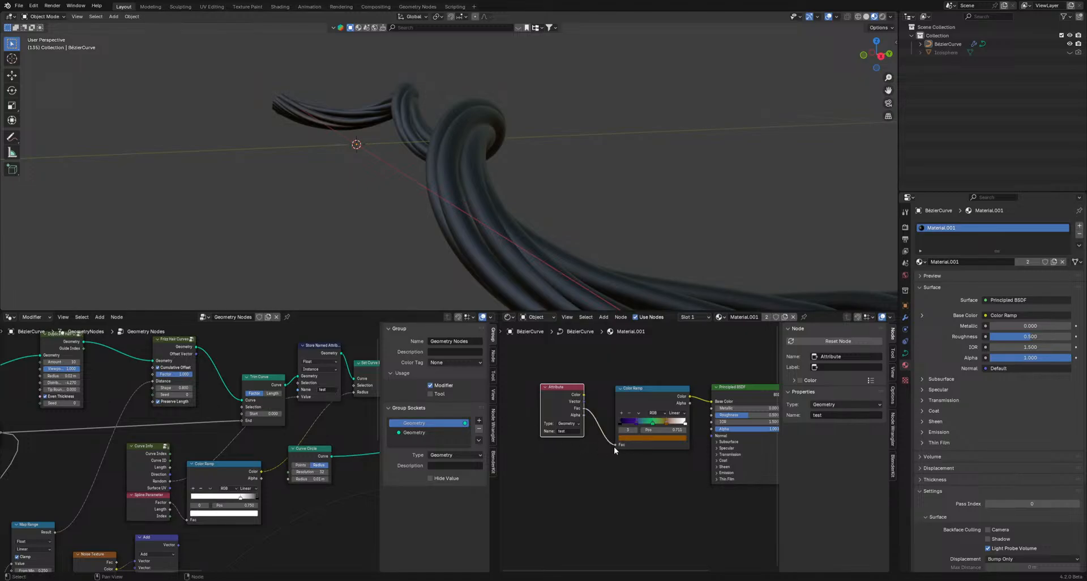
click(567, 423)
click(572, 442)
click(569, 423)
click(566, 437)
click(568, 423)
click(566, 430)
- Set Store Named Attribute's domain to Point and move the Trim Curve and Curve Info nodes up for a tidier layout
drag(280, 385, 263, 352)
click(319, 368)
click(310, 385)
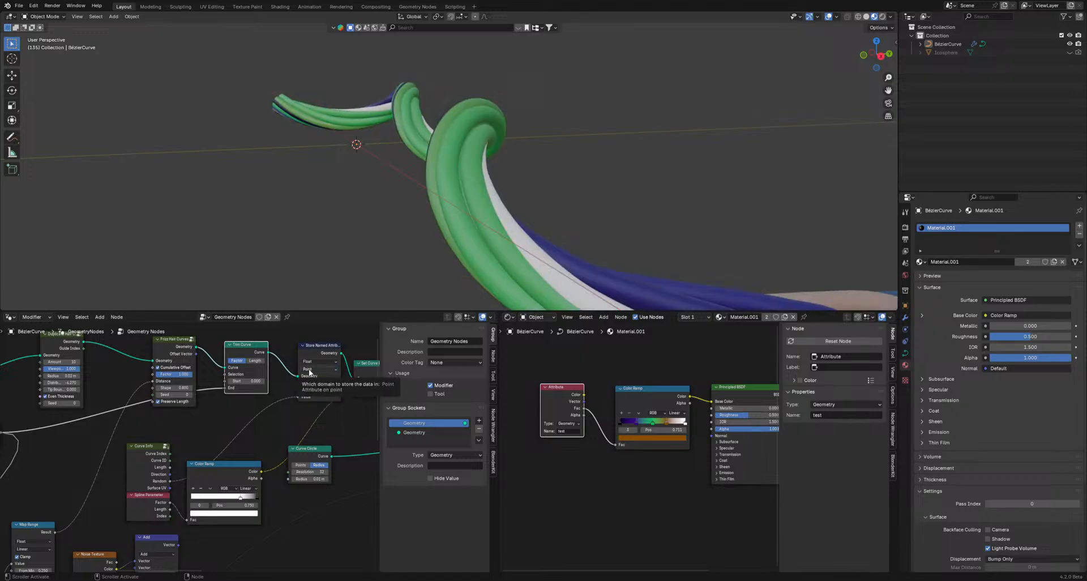
drag(146, 459, 153, 437)
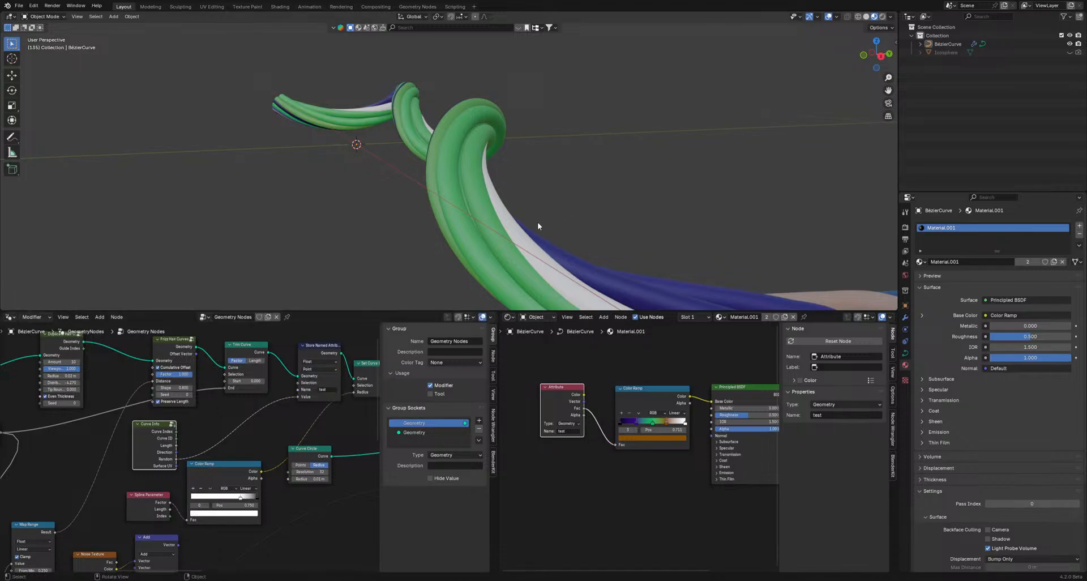
mouse_move(538, 222)
middle_down()
mouse_move(474, 229)
mouse_move(531, 233)
middle_up()
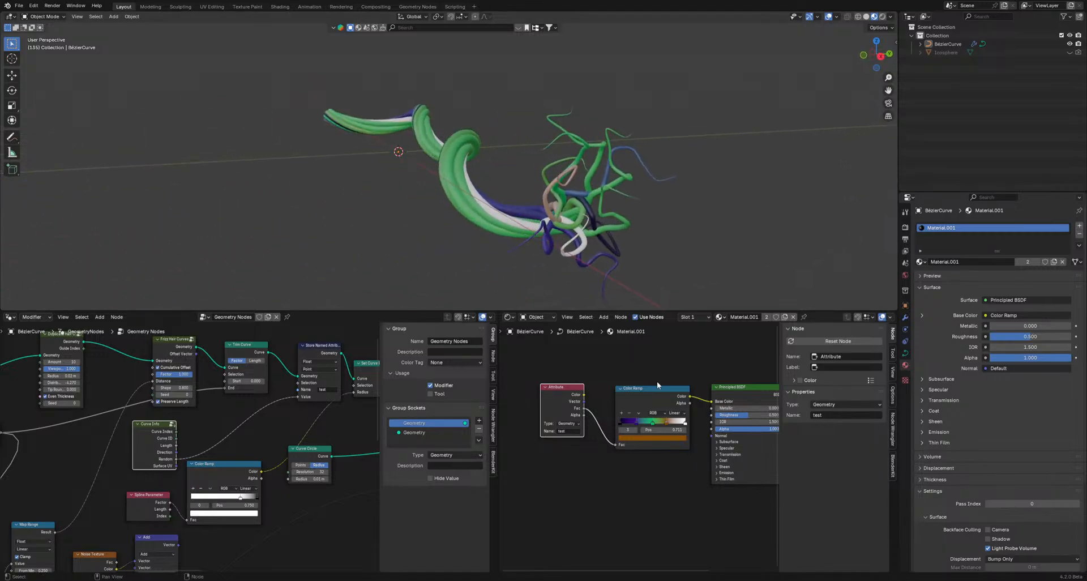
- Move the material Color Ramp's orange stop to position 0.575 and set the ramp's interpolation to Constant
drag(664, 424, 671, 423)
click(675, 413)
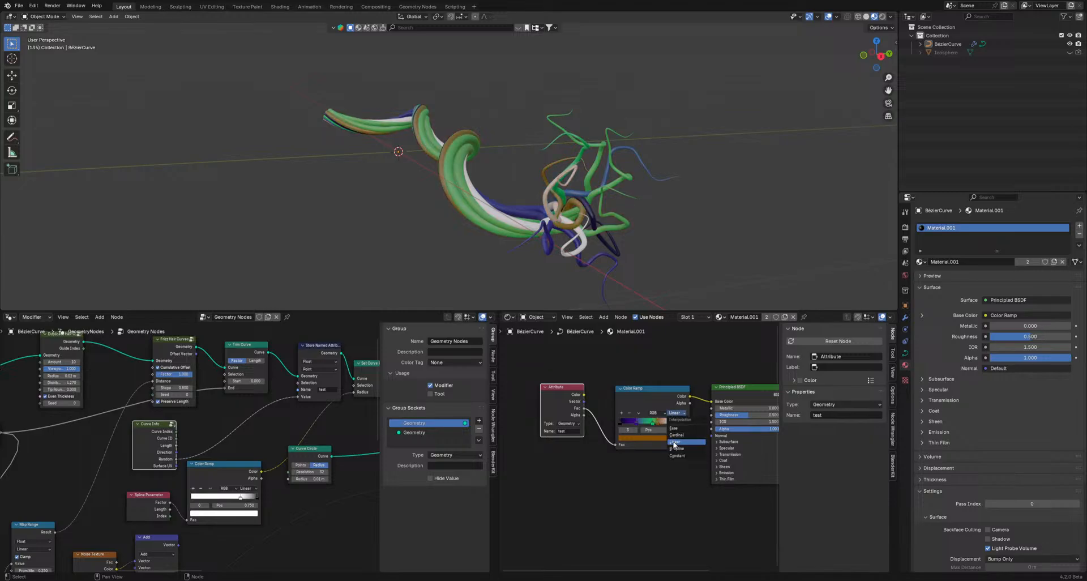
click(676, 455)
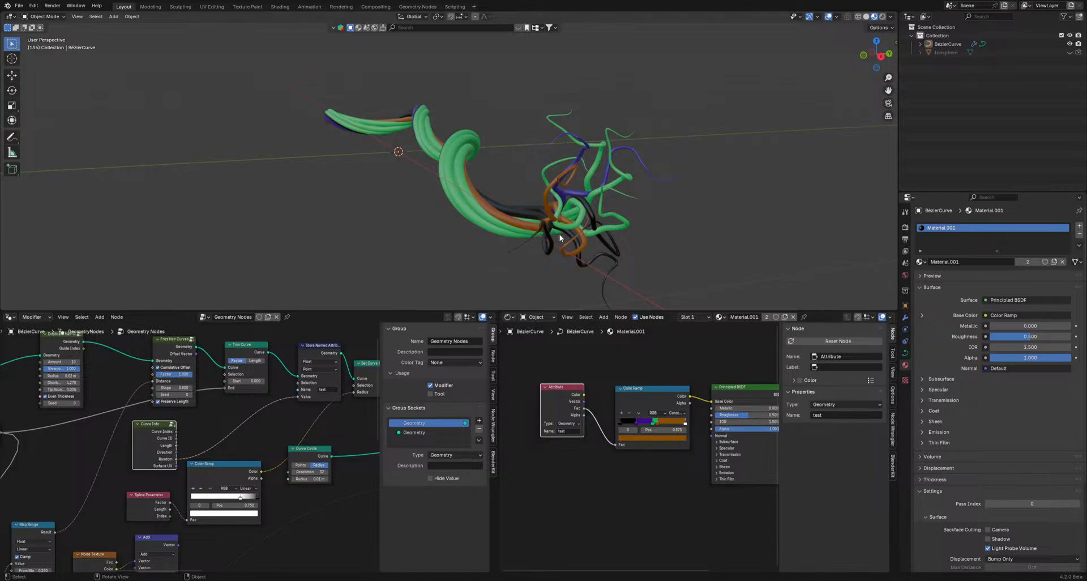
middle_drag(555, 226, 589, 220)
scroll(277, 399, up, 2)
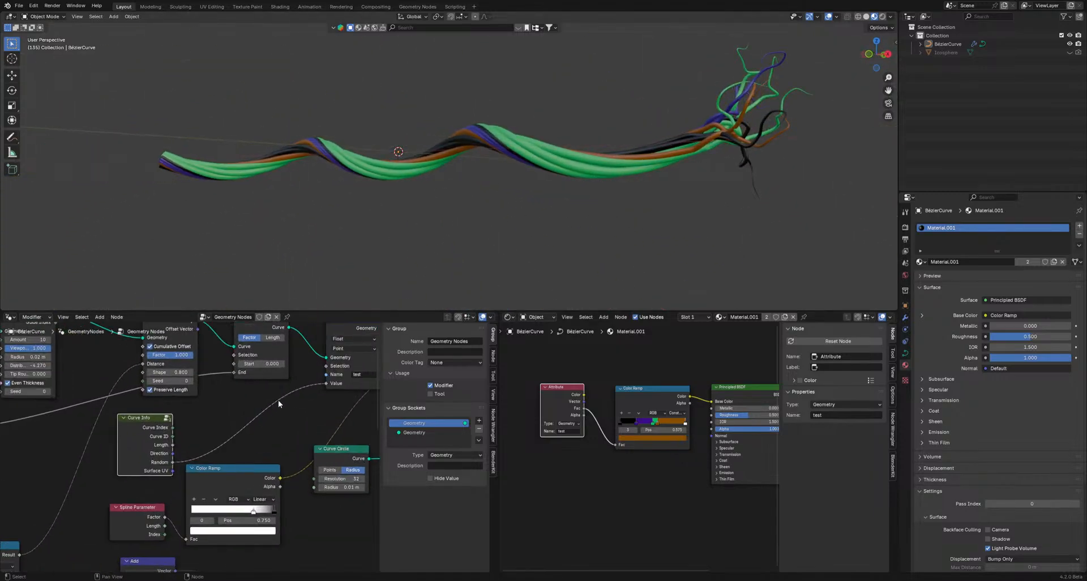
- Tidy the Store Named Attribute and Curve Info nodes, and try the Edge domain before returning it to Point
drag(334, 368, 330, 363)
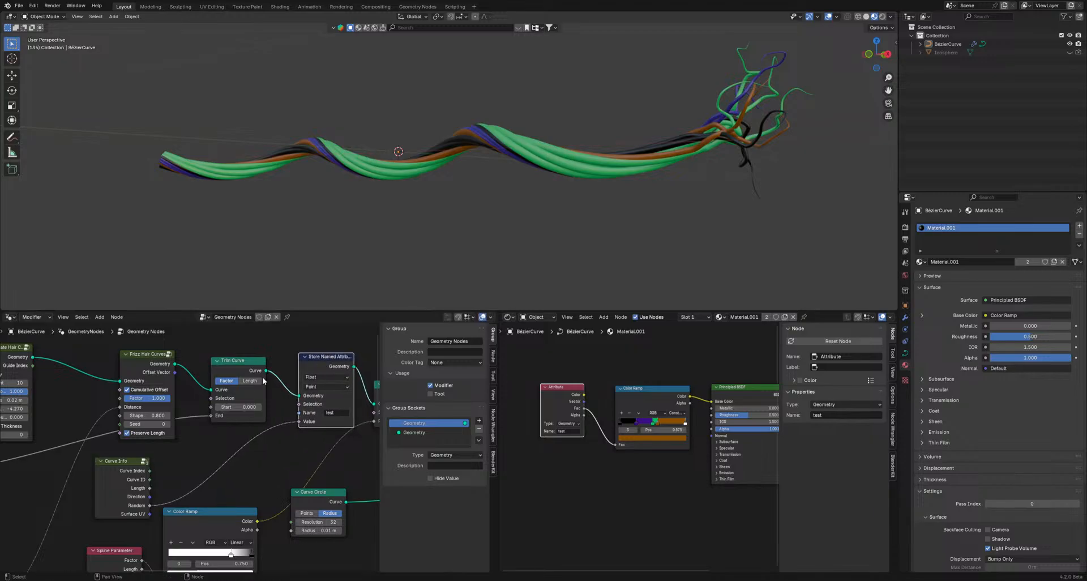
drag(121, 460, 147, 449)
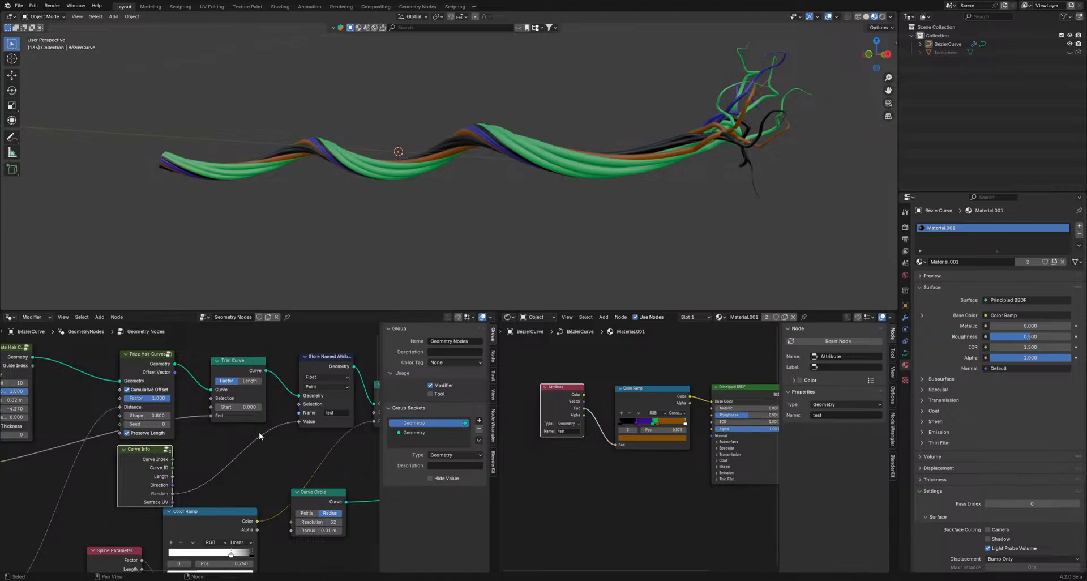
click(323, 387)
click(317, 432)
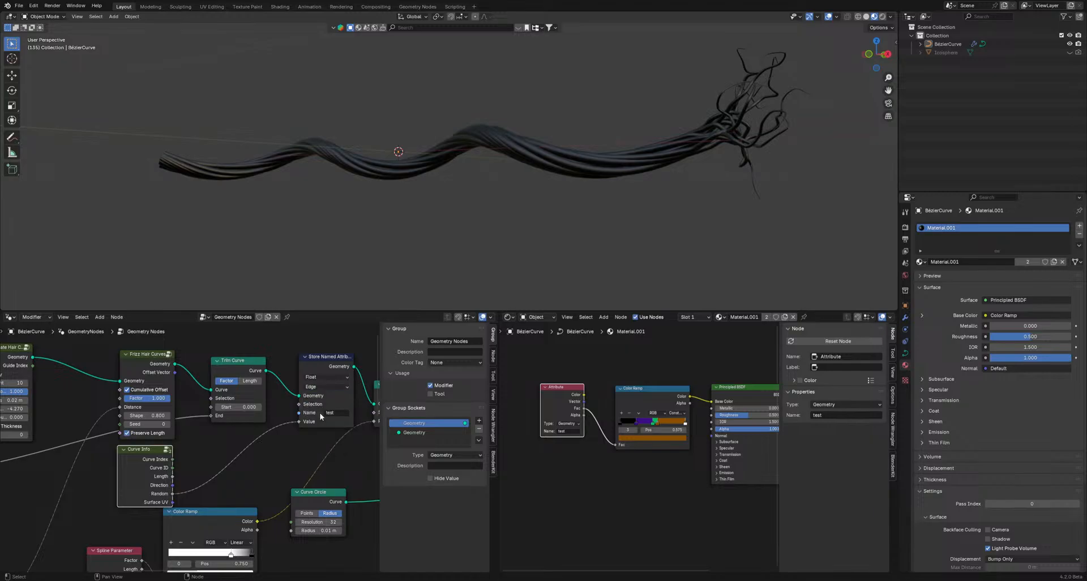
click(320, 409)
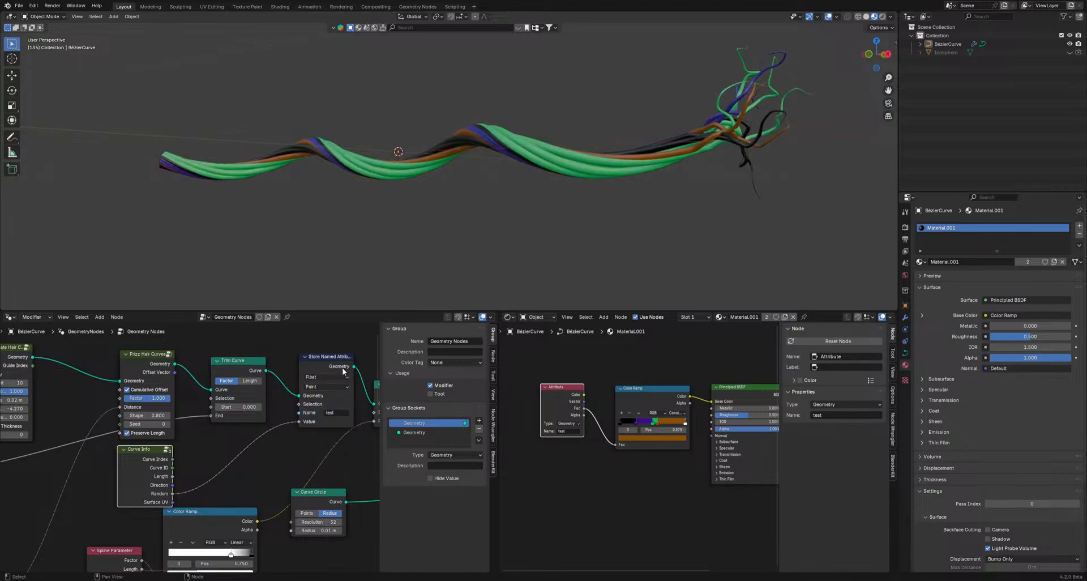
drag(344, 372, 336, 367)
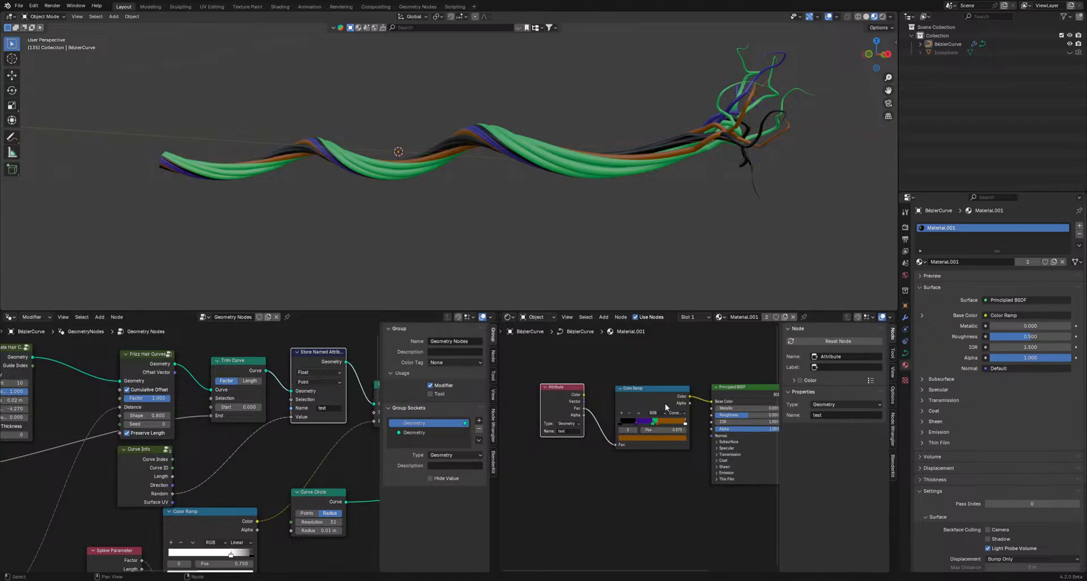
- Move the material Color Ramp's orange stop to position 0.693 and reposition the Color Ramp and Attribute nodes
scroll(682, 414, down, 1)
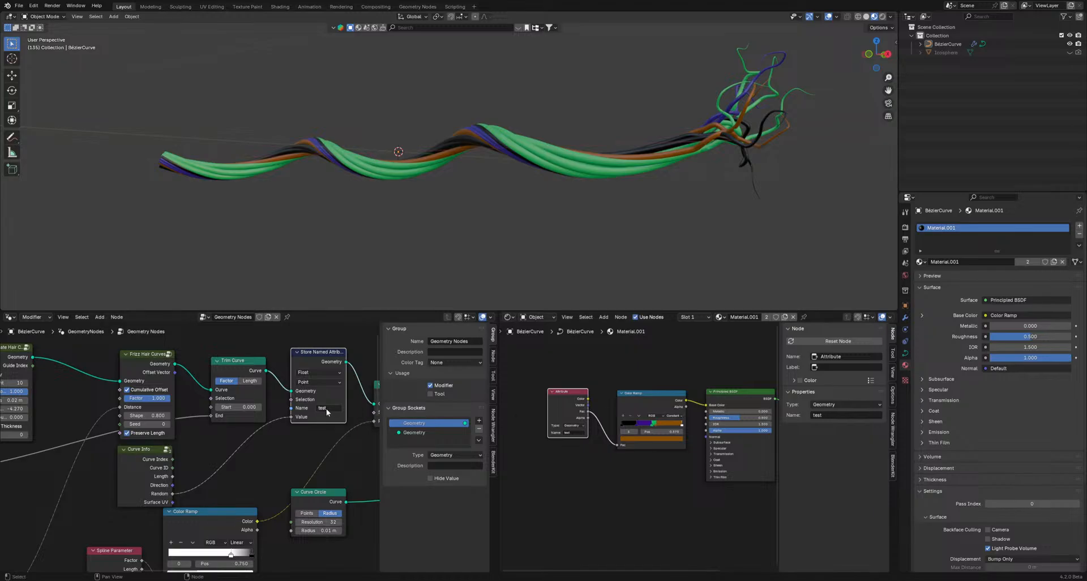
scroll(554, 433, up, 3)
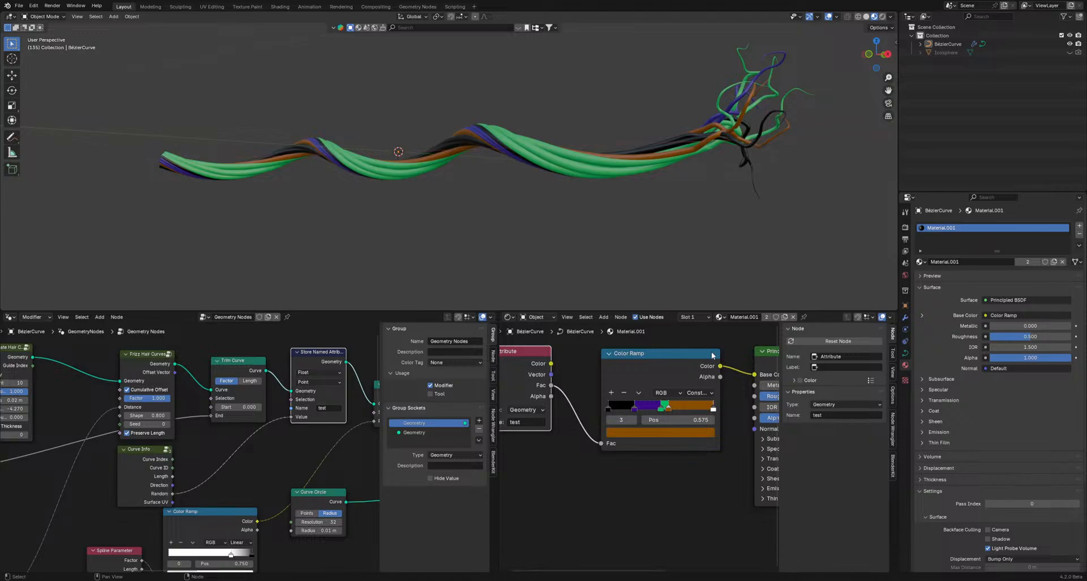
middle_drag(712, 355, 668, 367)
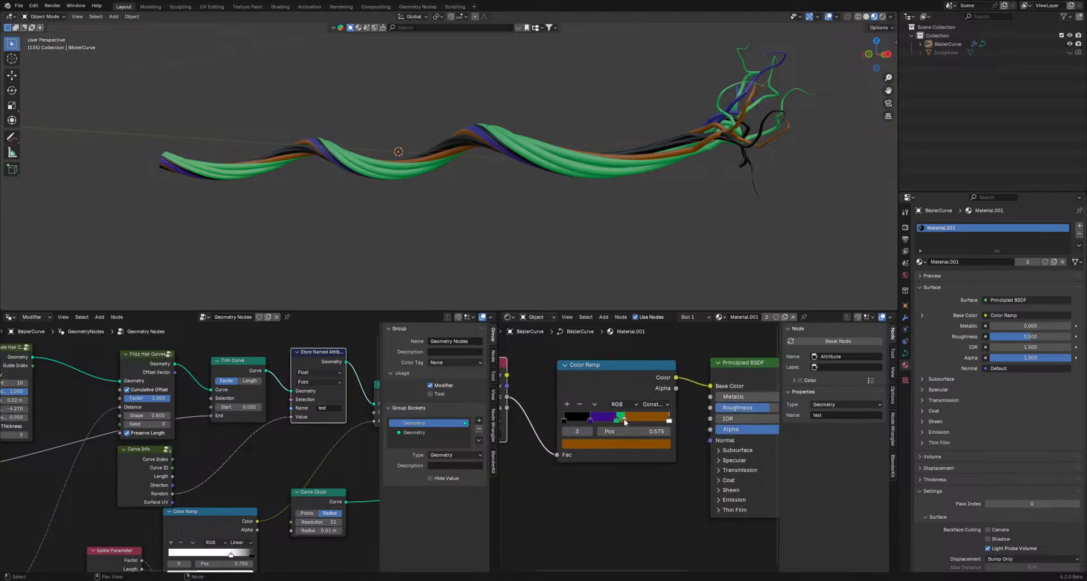
drag(632, 424, 638, 424)
click(634, 387)
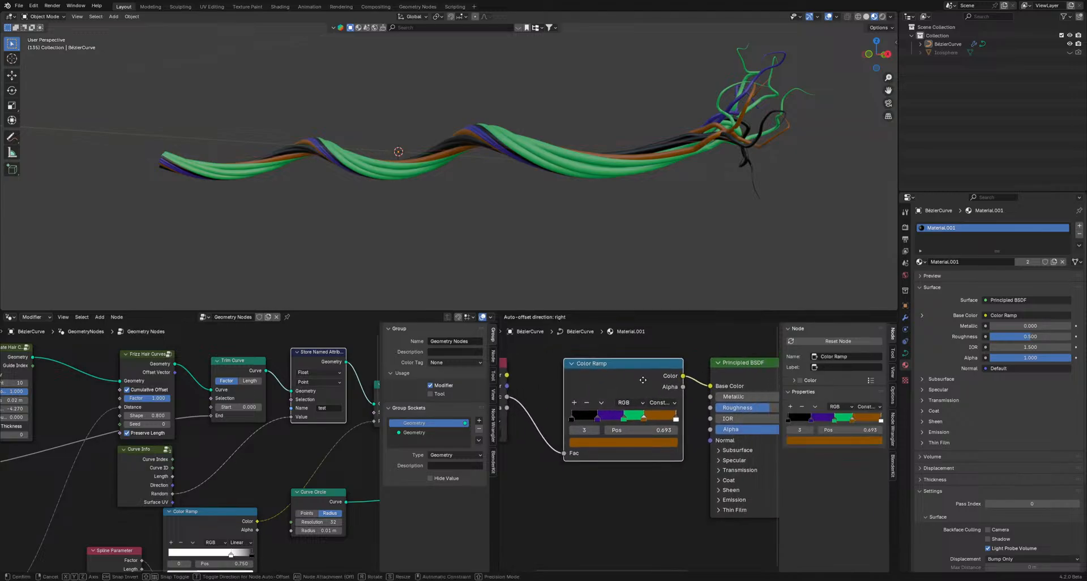
scroll(668, 414, down, 2)
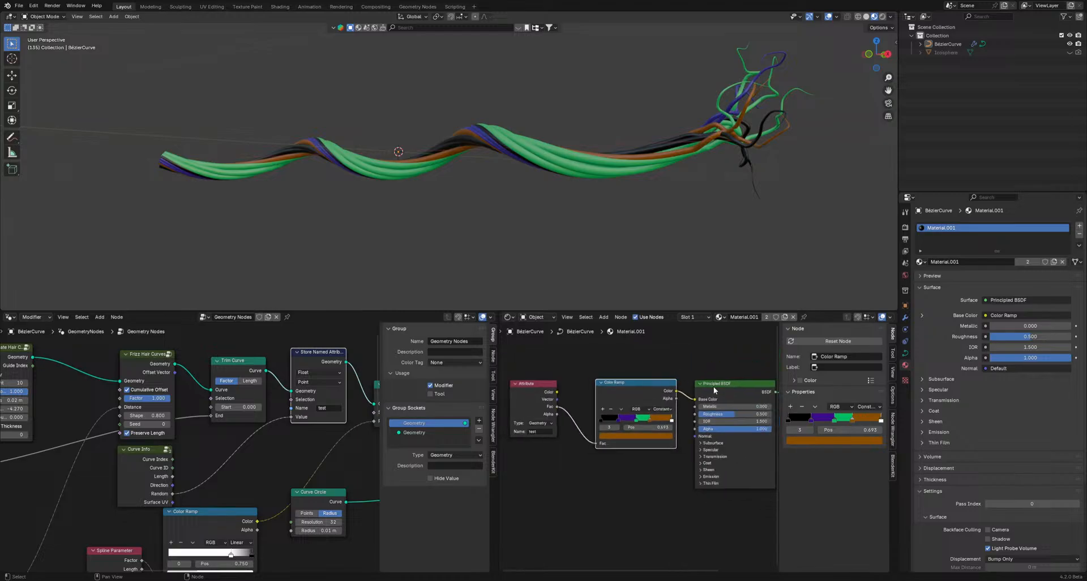
mouse_move(529, 392)
mouse_down()
mouse_move(566, 373)
mouse_move(537, 404)
mouse_up()
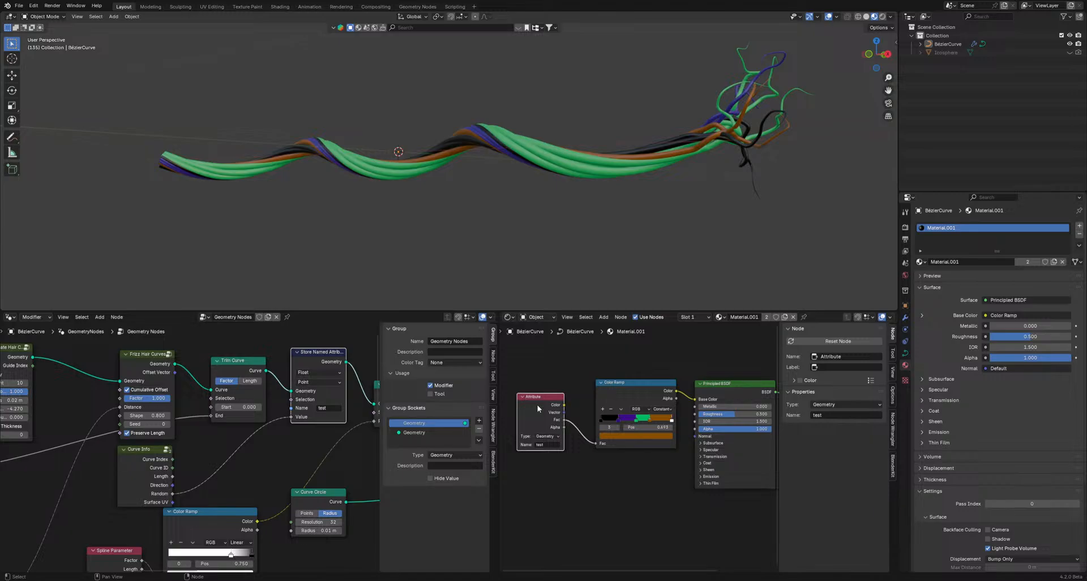
key(Home)
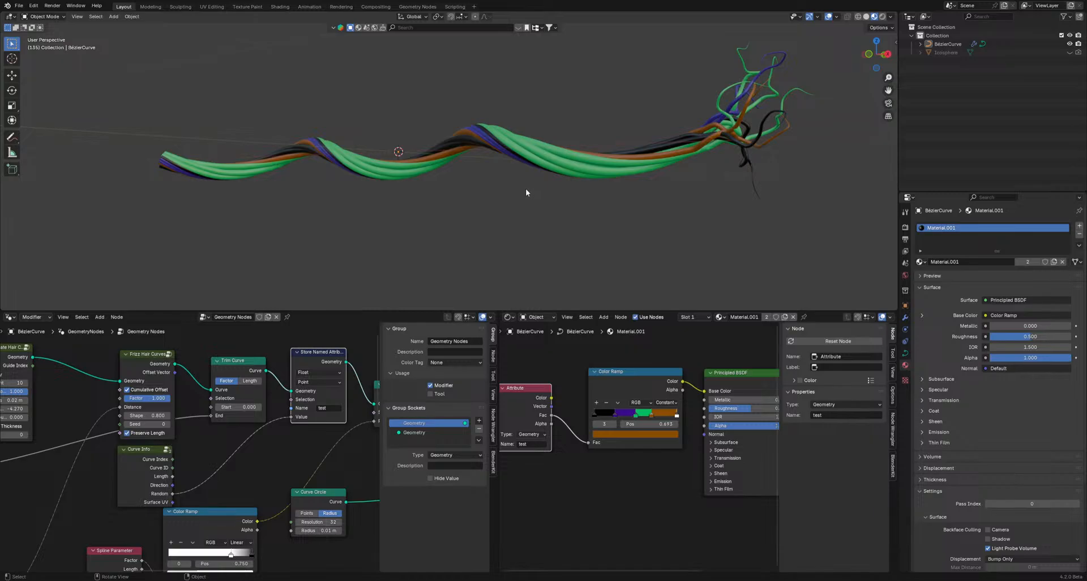
- Play the animation with the coloured strands viewed from the opposite side, and stop it at frame 121
middle_drag(526, 189, 771, 207)
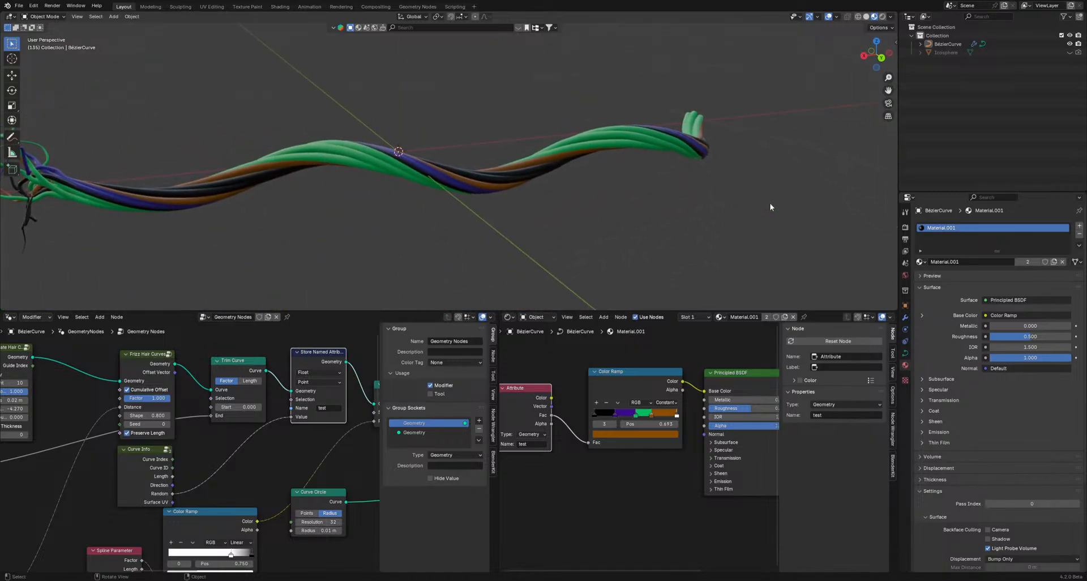
key(space)
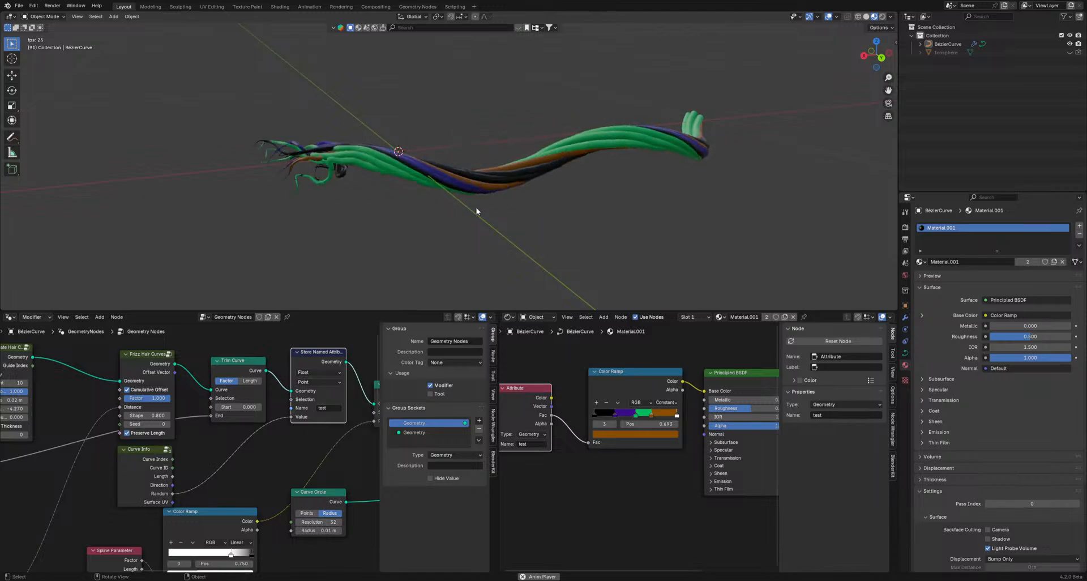
key(space)
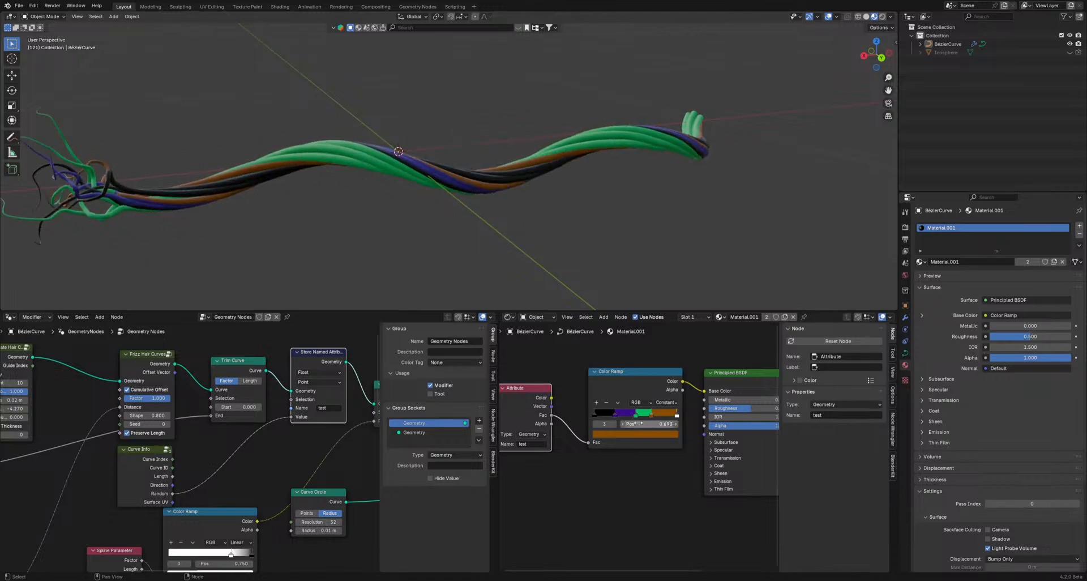
- Change the purple Color Ramp stop at position 0.227 to a bright, fully saturated yellow
click(615, 415)
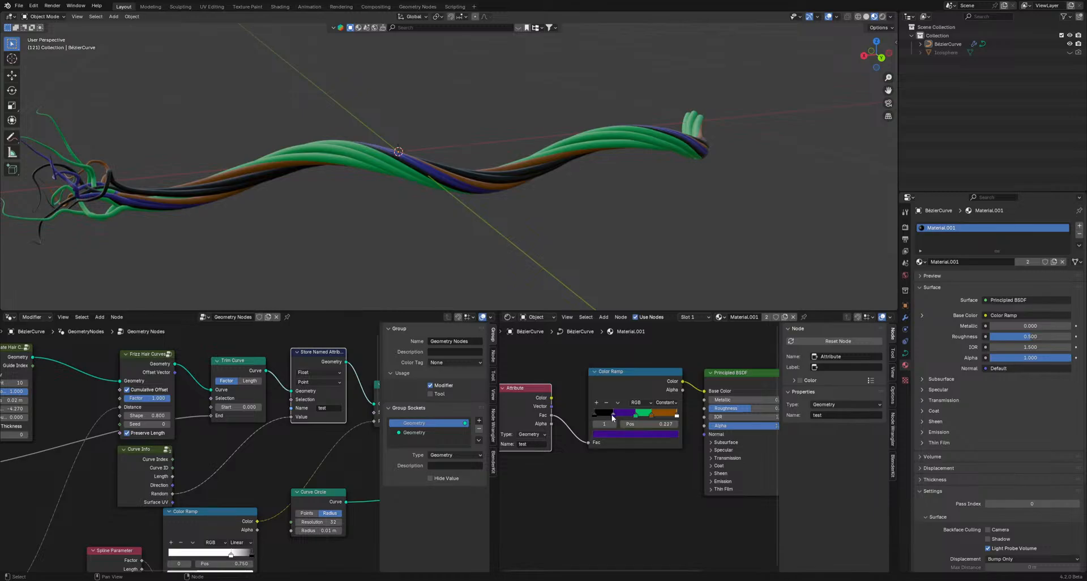
click(611, 436)
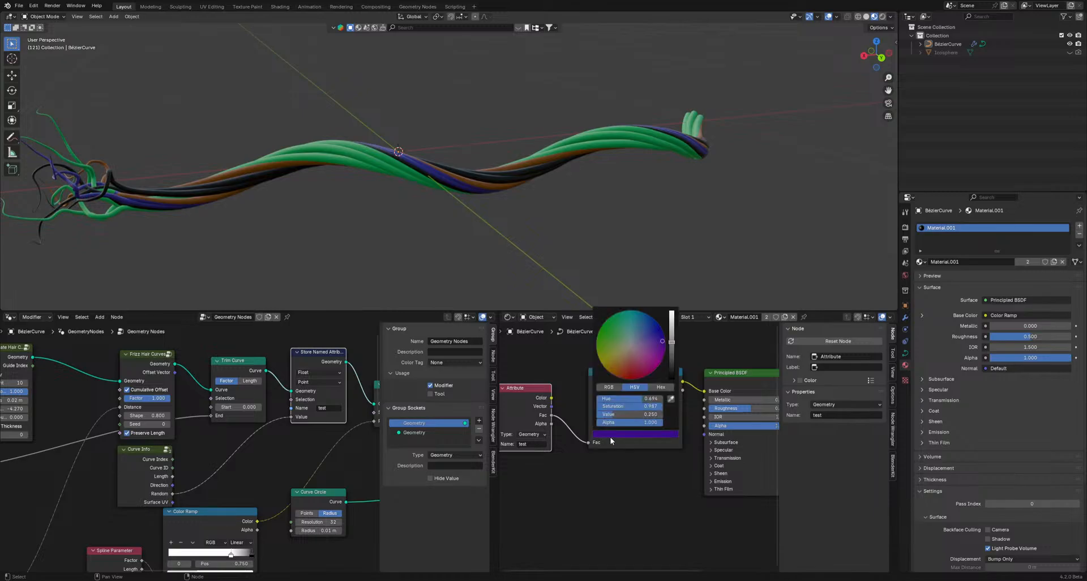
drag(621, 365, 606, 368)
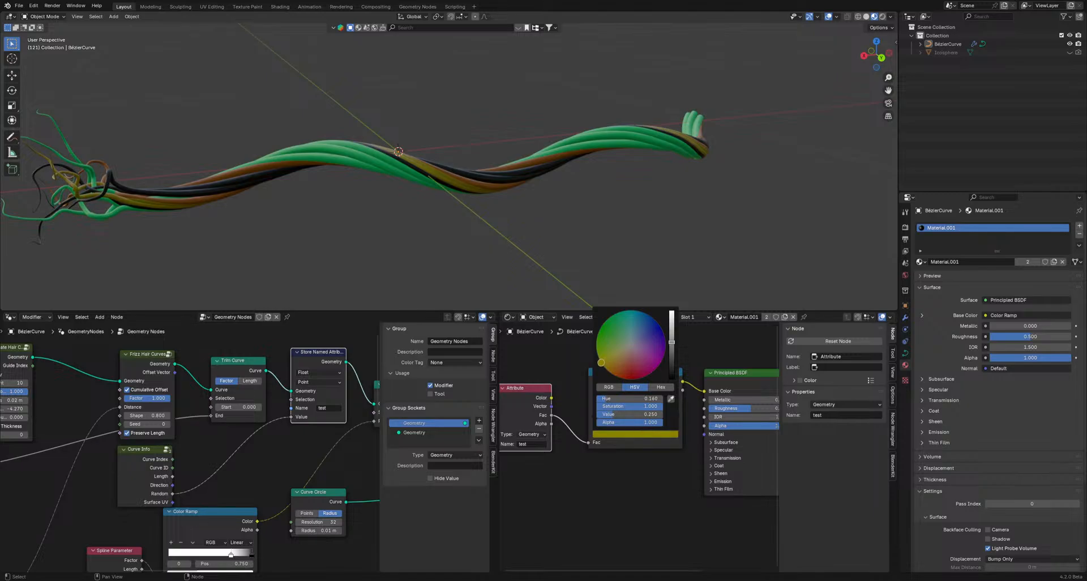
drag(674, 338, 674, 318)
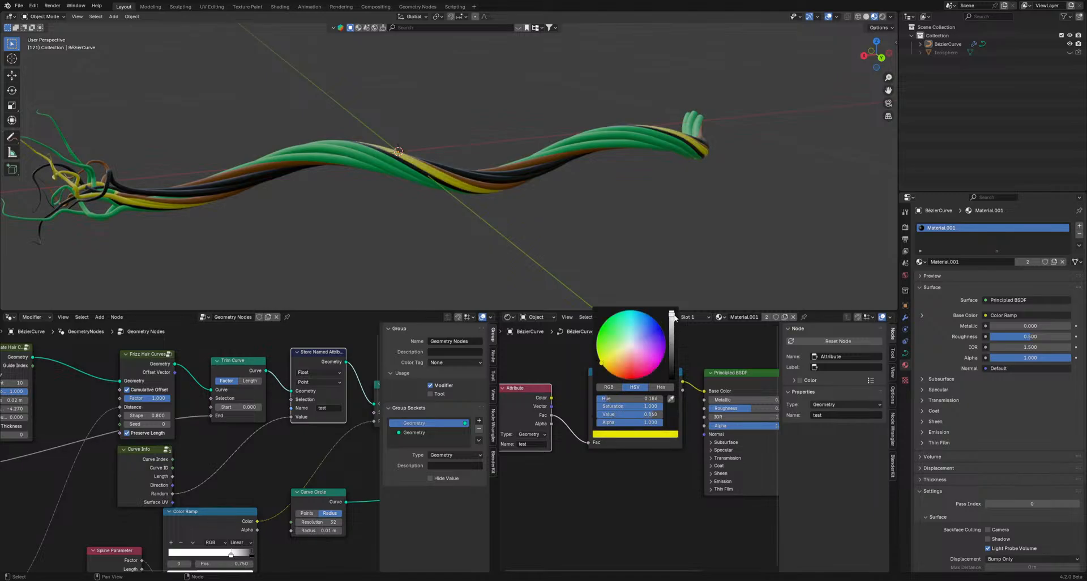
- Change the green Color Ramp stop at position 0.500 to red
click(636, 415)
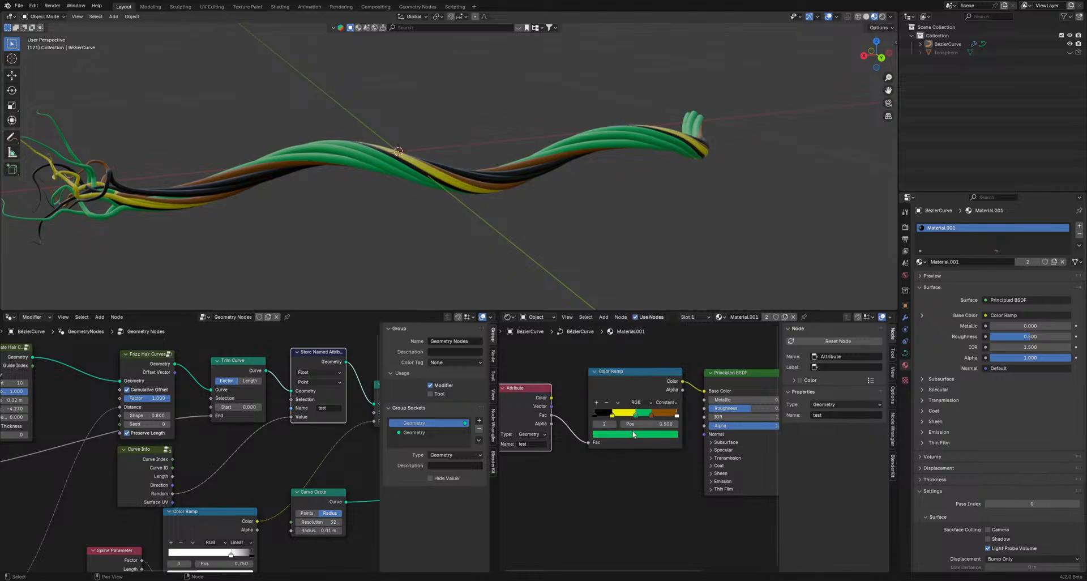
click(635, 434)
click(621, 374)
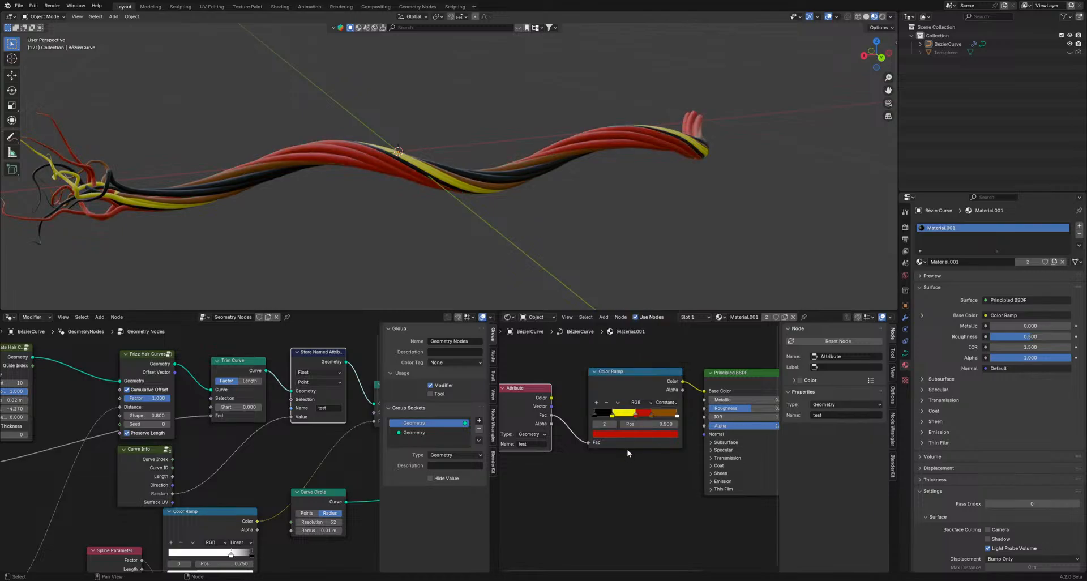
- Remove the orange stop from the material's Color Ramp and place the red stop at position 0.477
click(607, 403)
drag(637, 417, 666, 417)
click(607, 403)
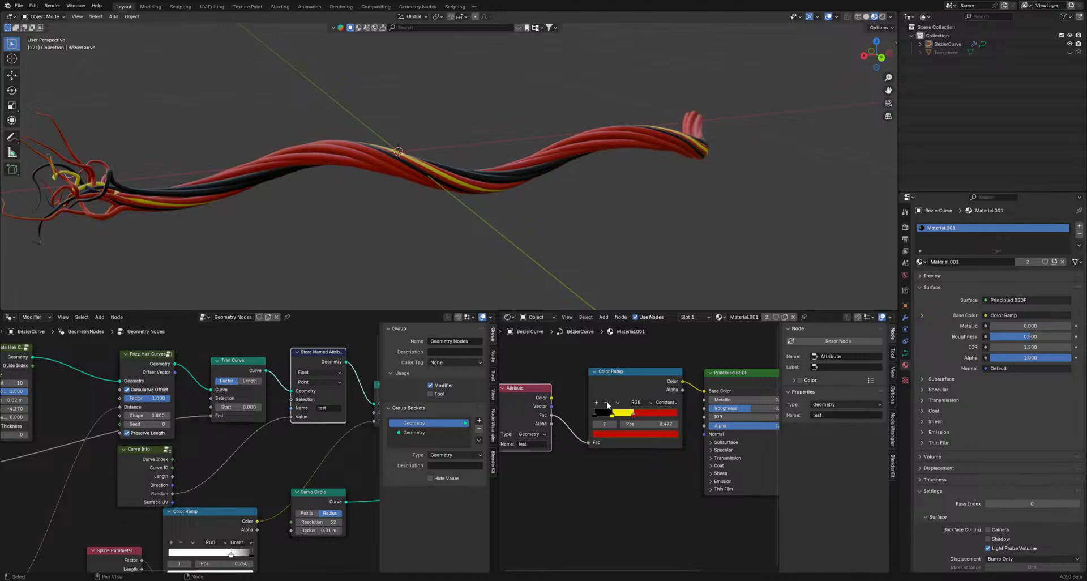
- Change the red stop at position 0.477 in the material's Color Ramp to a light grey
click(636, 437)
mouse_move(637, 341)
mouse_down()
mouse_move(661, 327)
mouse_move(632, 344)
mouse_up()
middle_drag(383, 158, 212, 148)
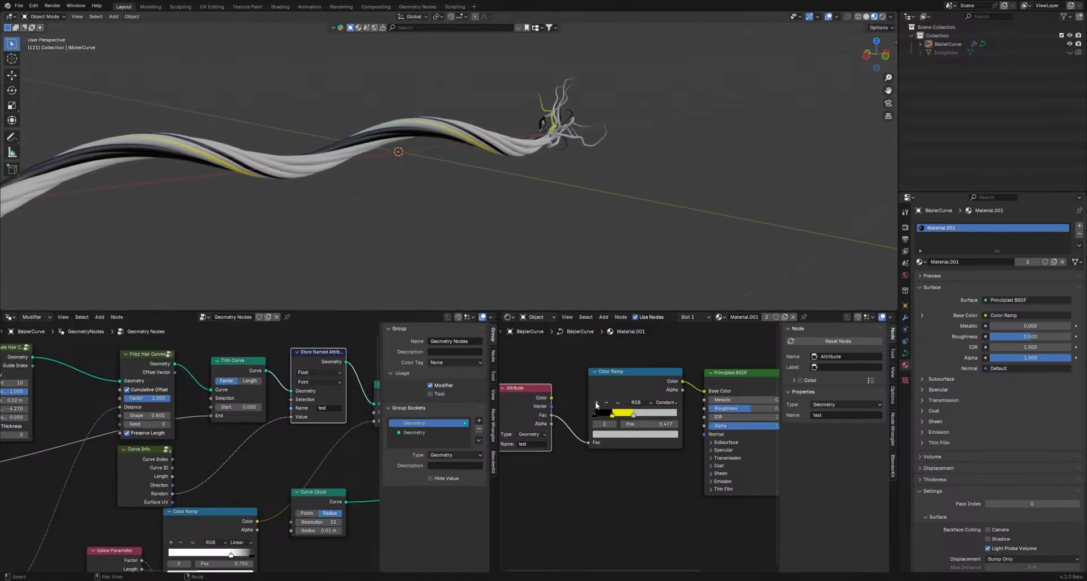
- Add another stop beyond the light grey one in the material's Color Ramp and colour it saturated red
drag(627, 419, 646, 418)
click(642, 436)
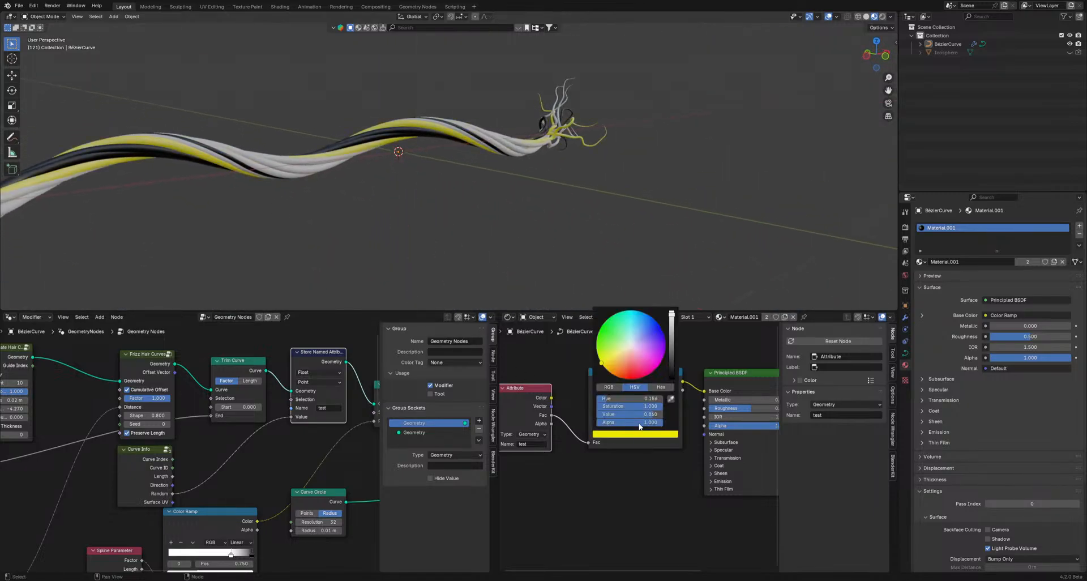
drag(633, 364, 629, 380)
- Play the animation while viewing the four-coloured strands from several sides, and stop it at frame 121
key(space)
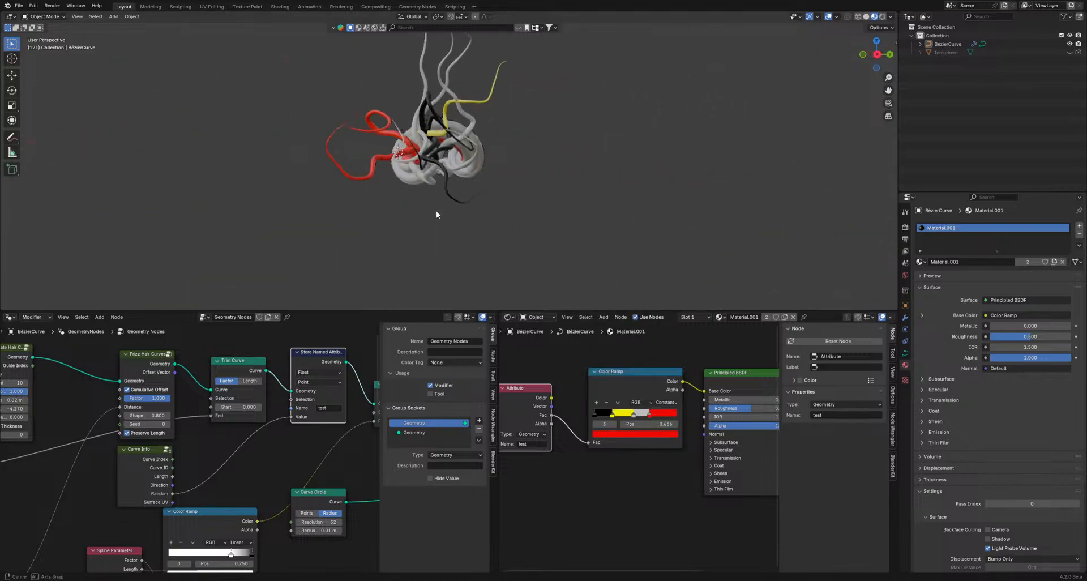
middle_drag(284, 202, 474, 215)
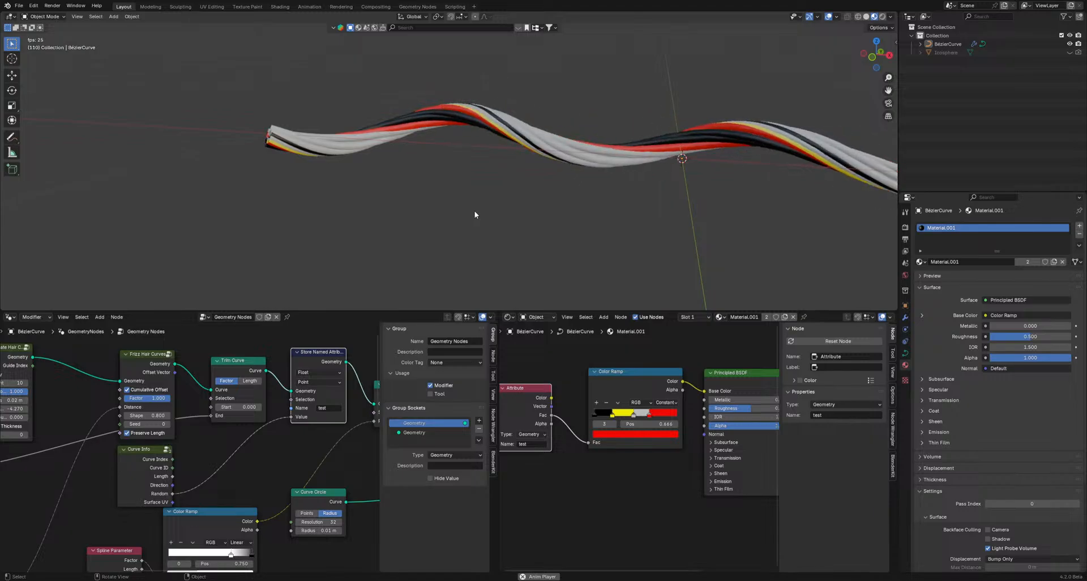
scroll(475, 215, down, 3)
middle_drag(502, 195, 439, 177)
key(space)
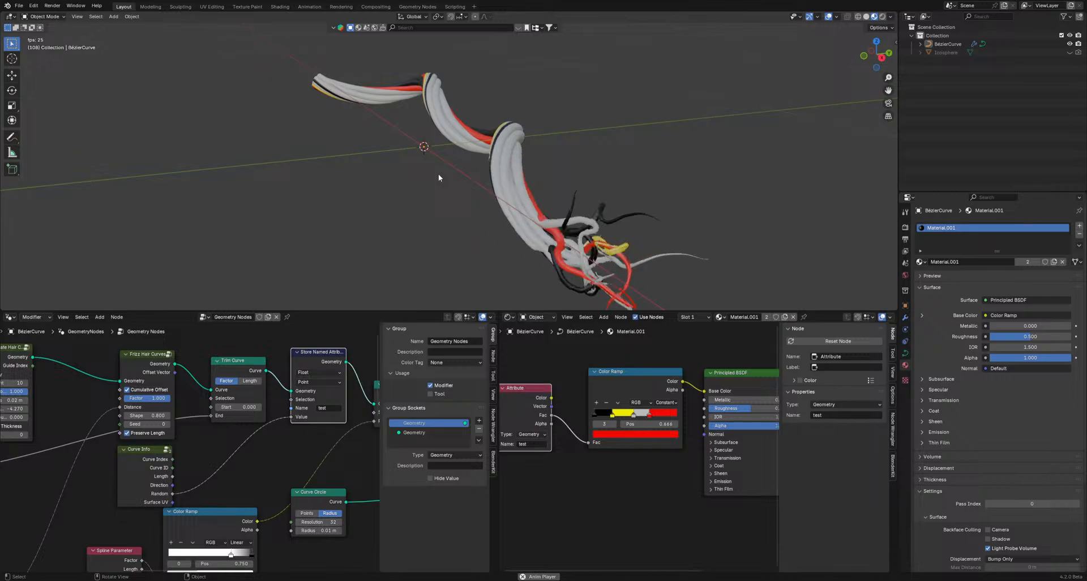
key(space)
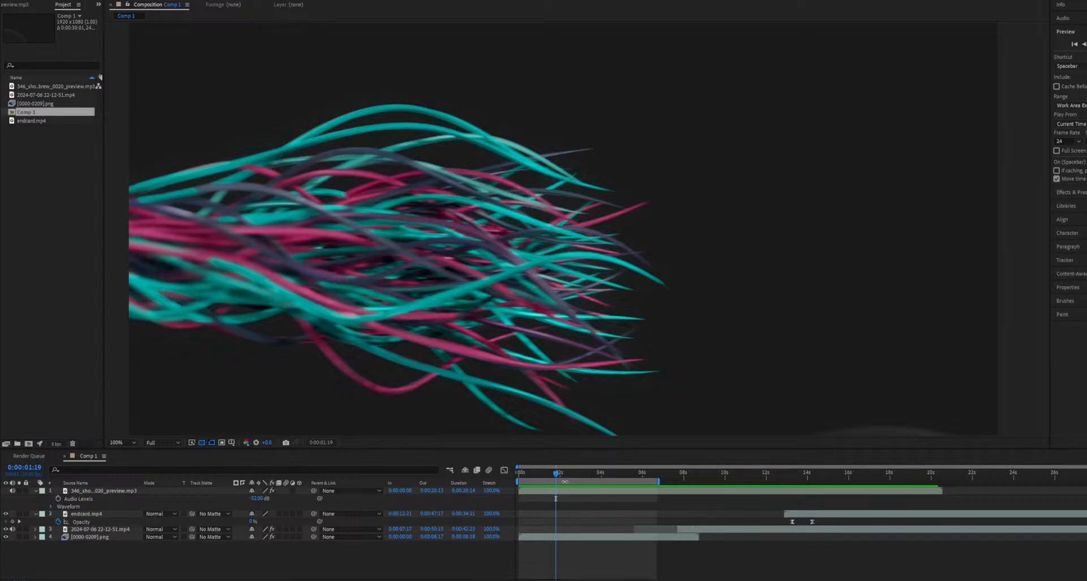
- Switch to After Effects and preview the rendered strands in Comp 1 from the start of the timeline
drag(555, 475, 515, 475)
key(space)
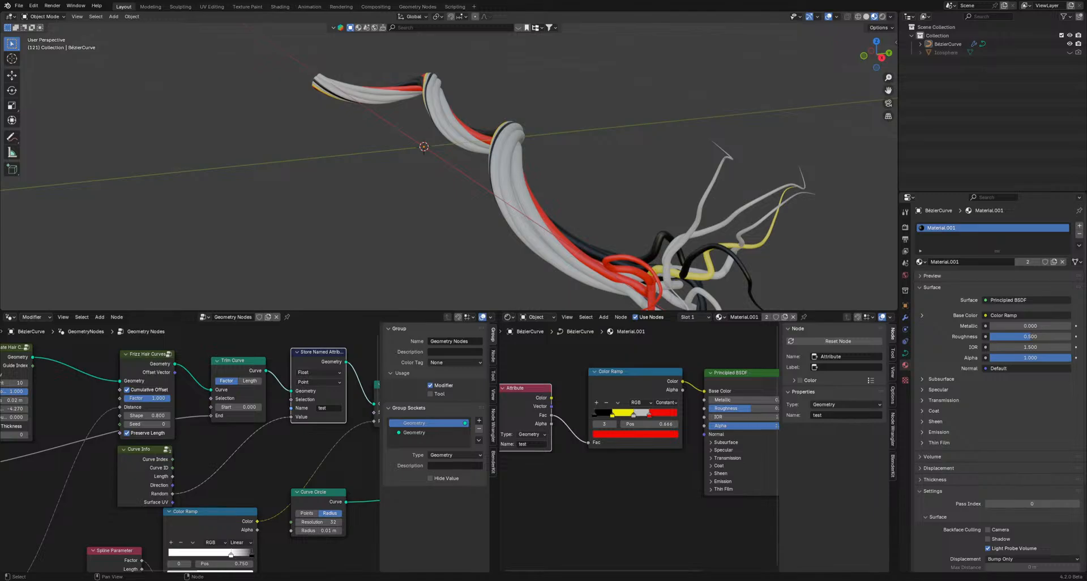
- Switch to Blender, replay the strand animation, stop it at frame 4 and make the node editors slightly taller
key(space)
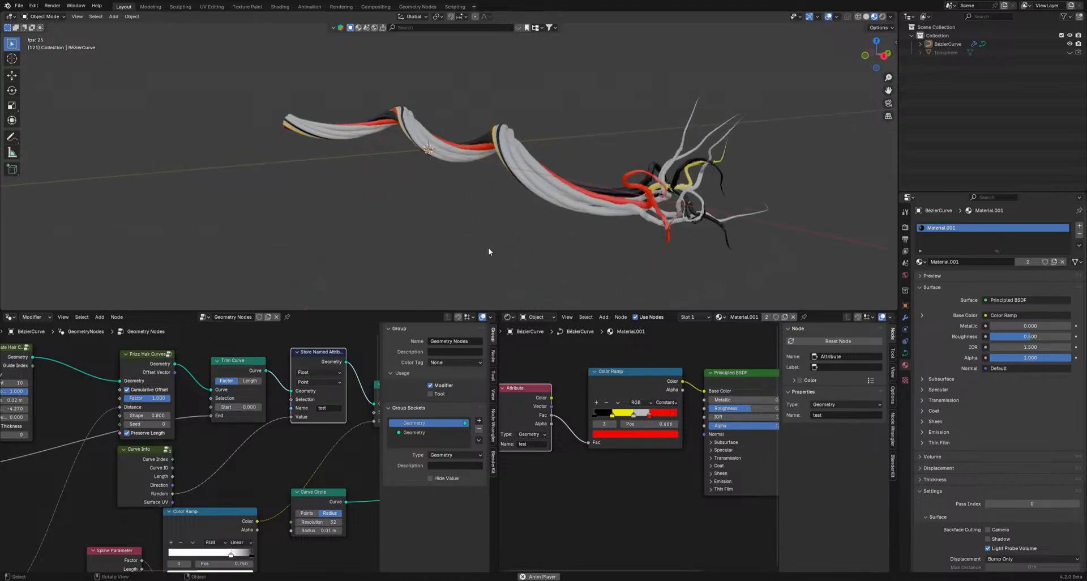
key(space)
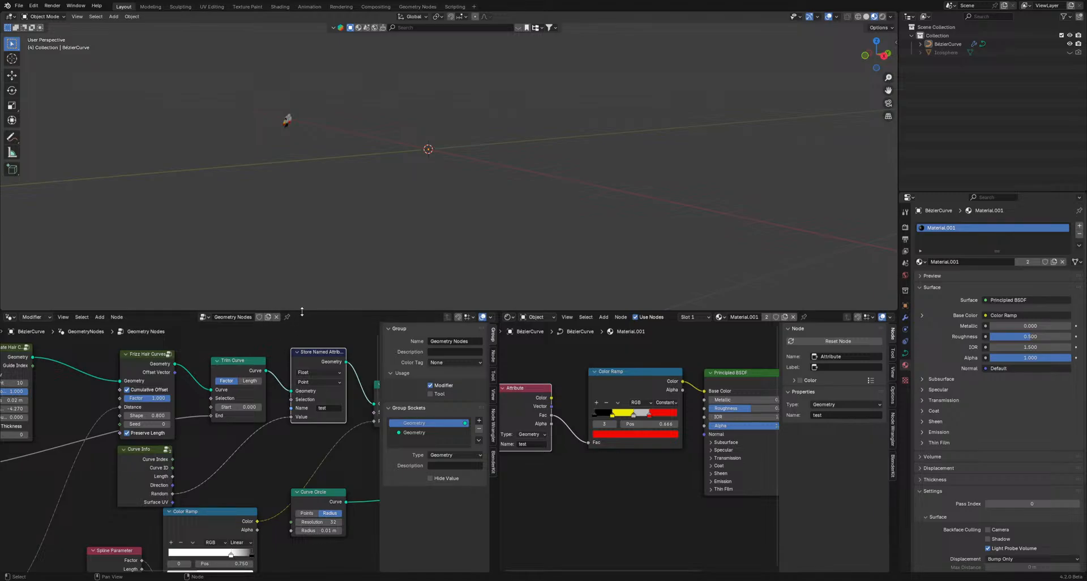
drag(301, 310, 305, 305)
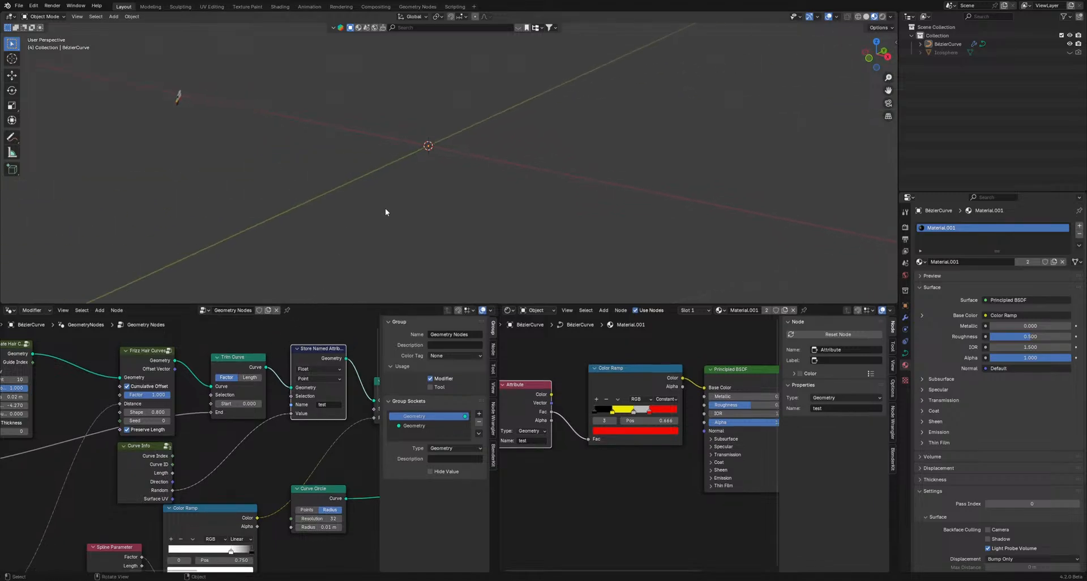
- Edit BézierCurve in top view, stop playback at frame 75 and rotate the control point at its far end by -217°
key(KP_7)
click(97, 214)
scroll(226, 215, down, 3)
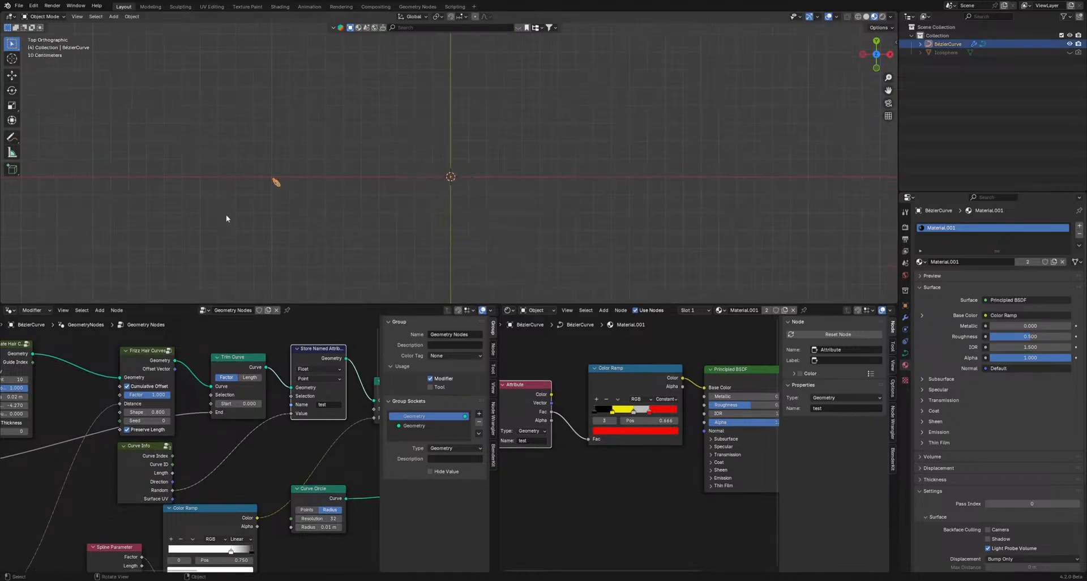
key(Tab)
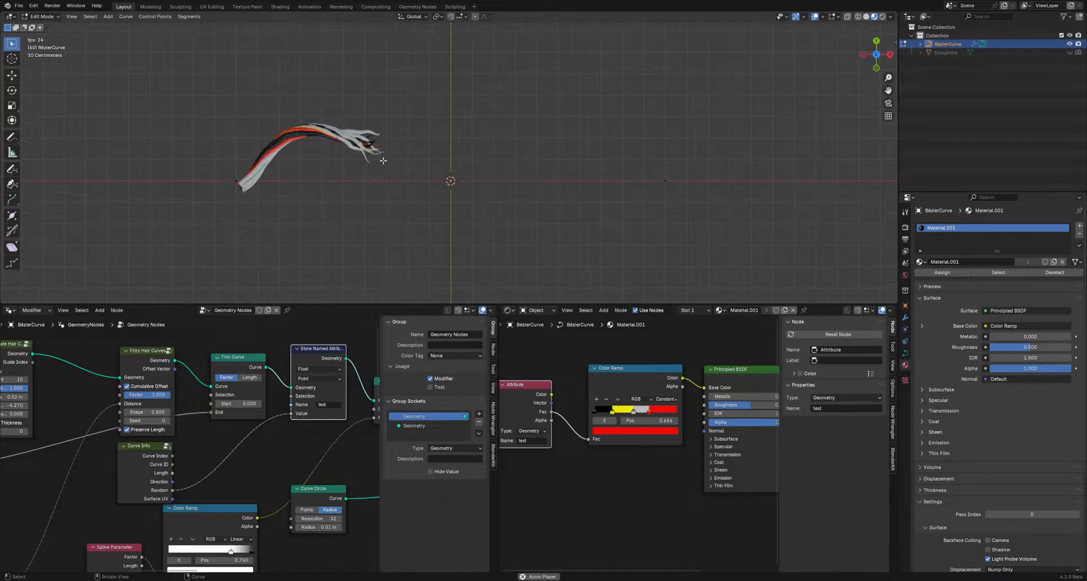
key(space)
drag(642, 160, 688, 200)
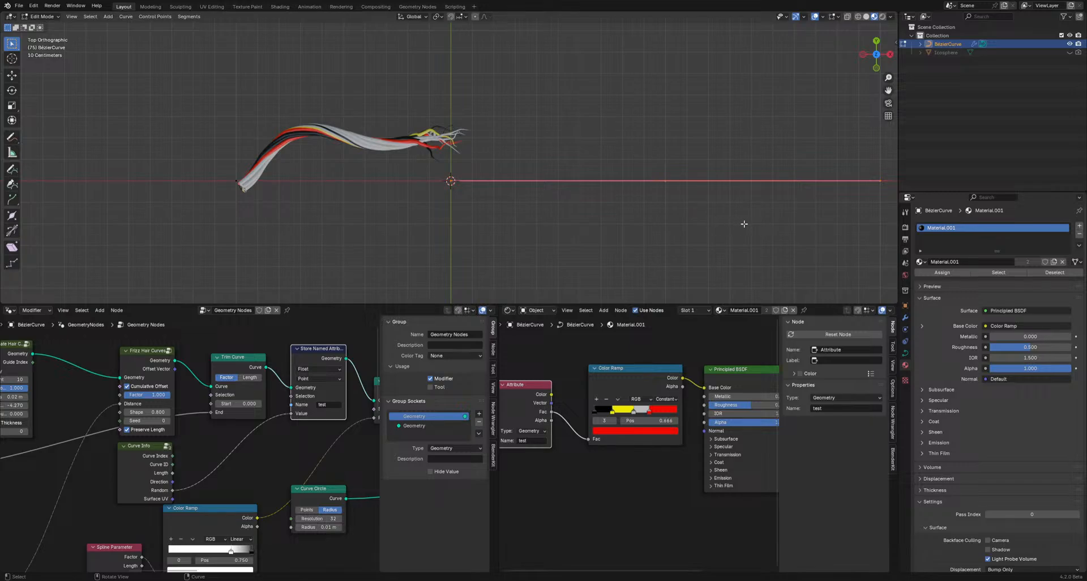
key(r)
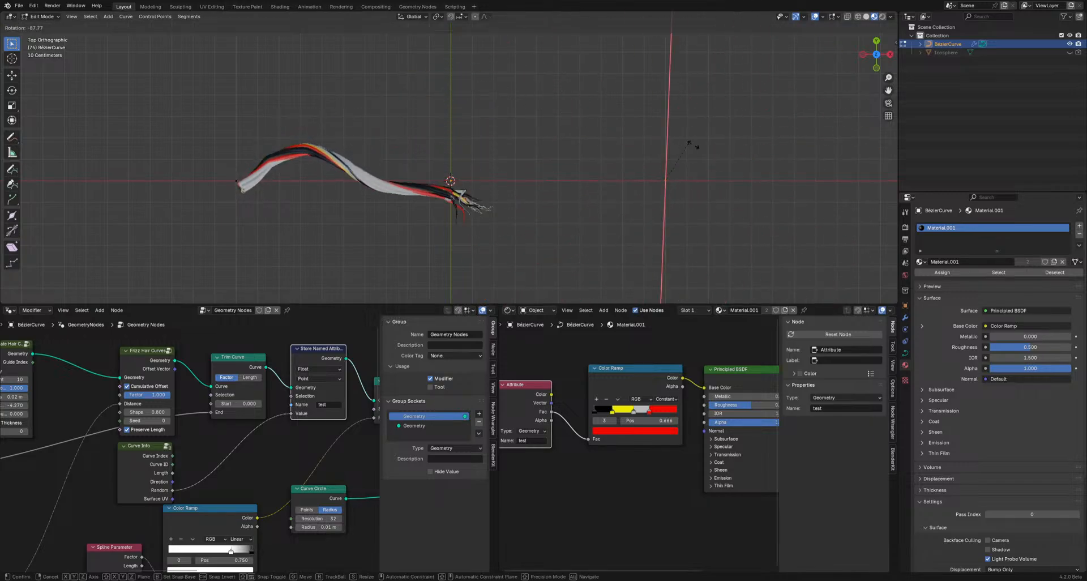
click(615, 188)
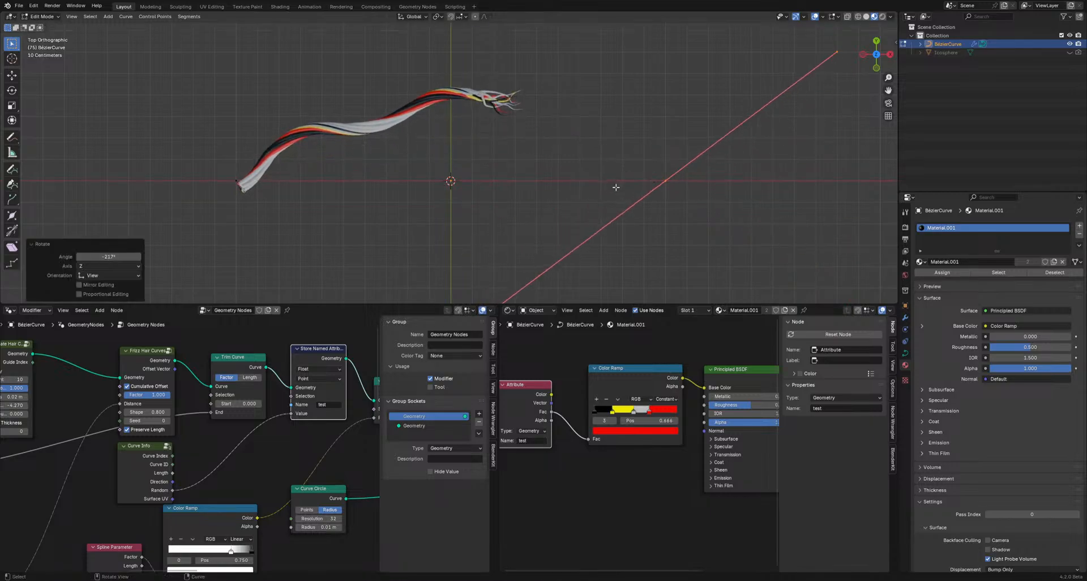
- Subdivide the whole curve with one cut and select only the new middle control point
key(a)
right_click(441, 170)
click(421, 168)
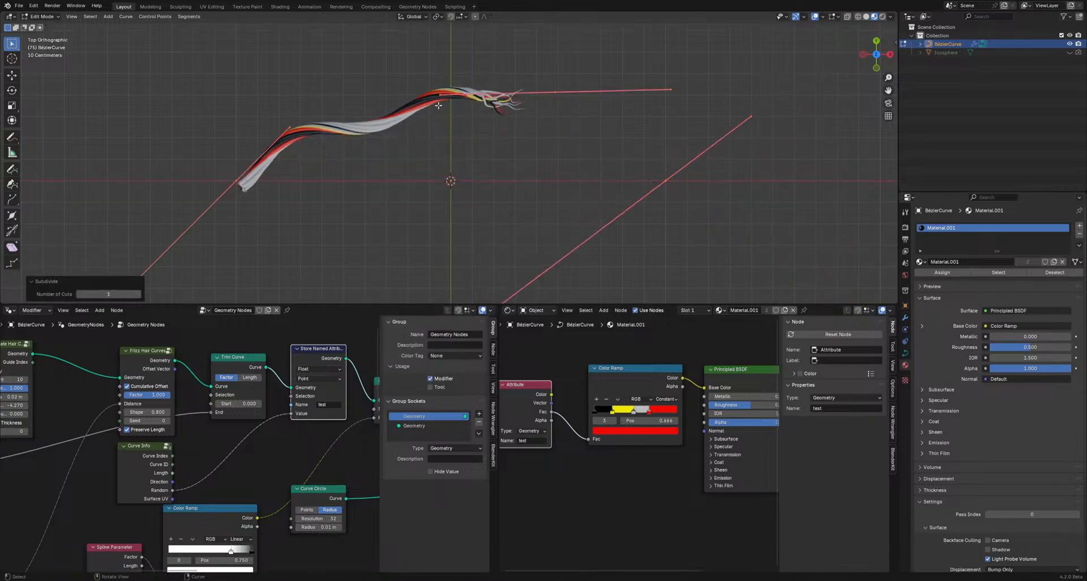
drag(437, 65, 521, 146)
drag(521, 59, 572, 117)
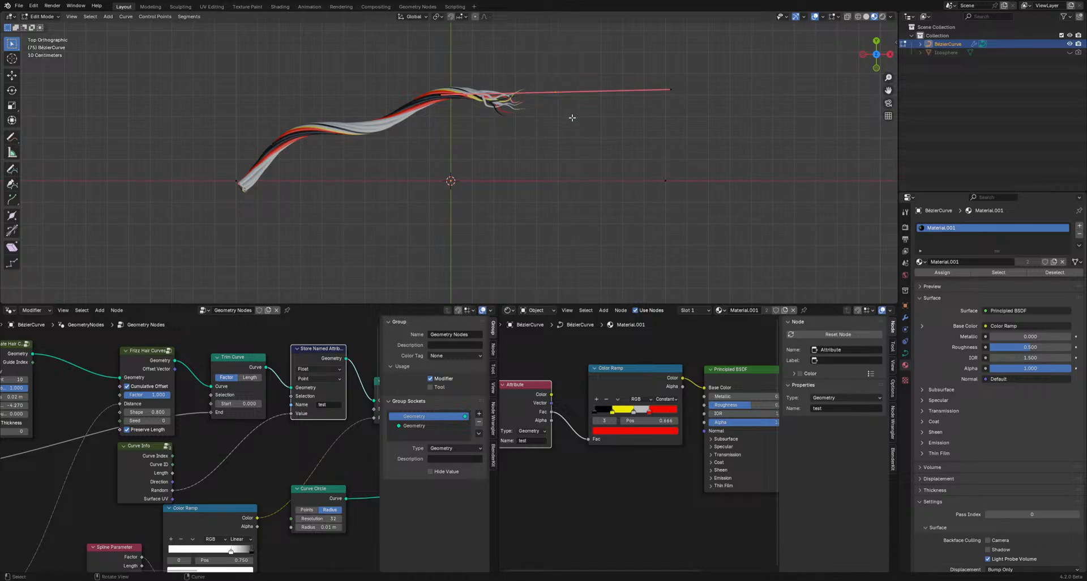
- Hide the selected middle control point and try to reselect it together with the curve's other points
key(h)
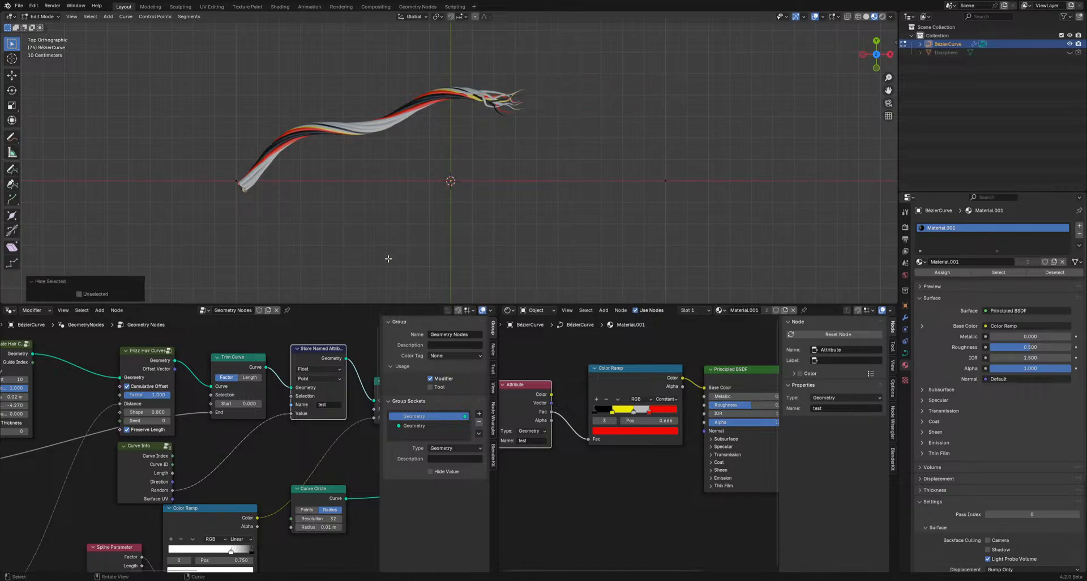
drag(419, 60, 670, 140)
key(Tab)
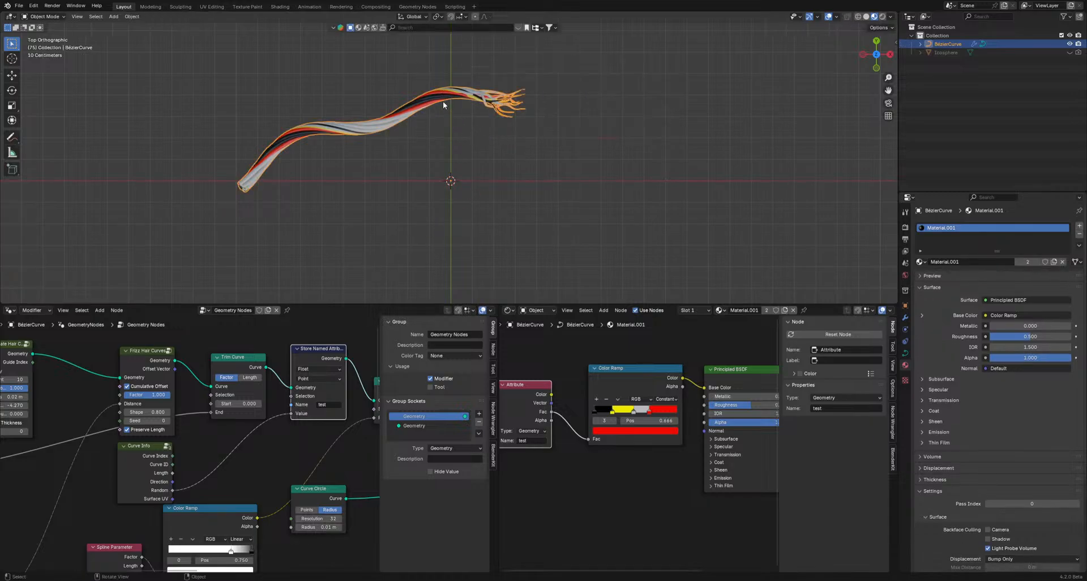
drag(395, 58, 541, 115)
key(Tab)
drag(378, 62, 552, 124)
drag(685, 207, 131, 141)
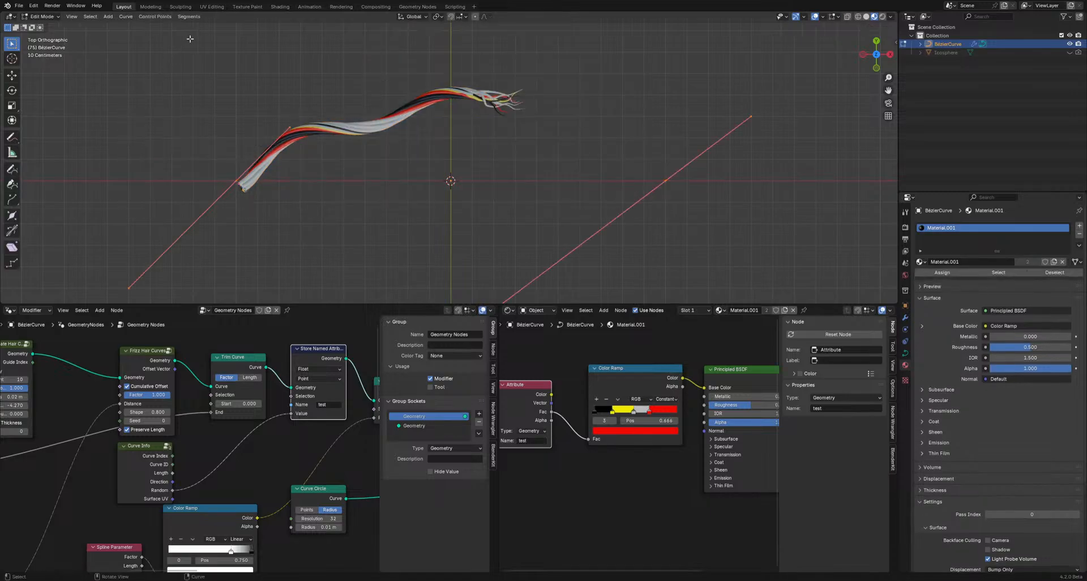
scroll(419, 140, down, 1)
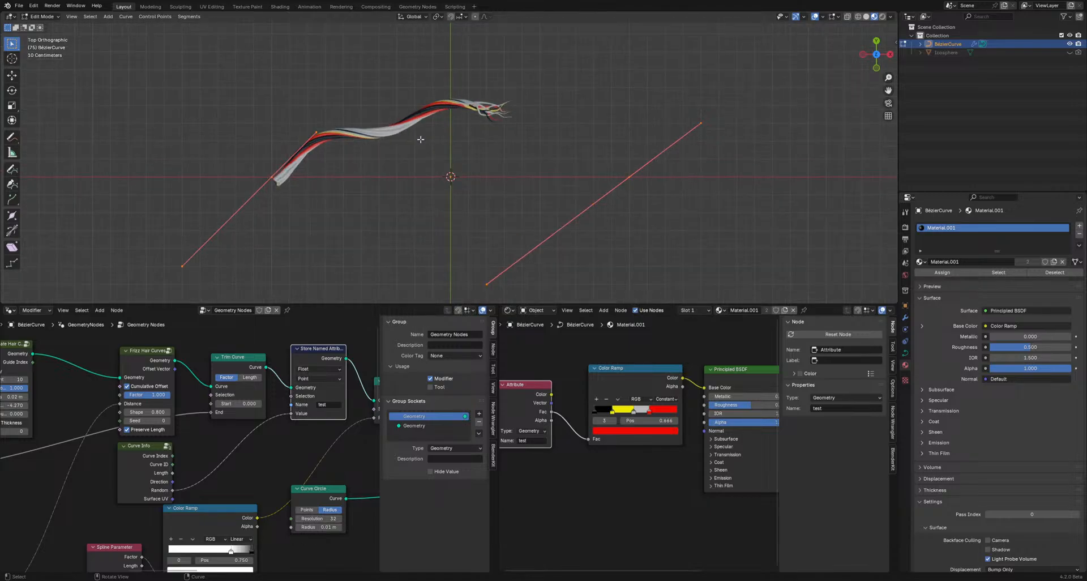
- Try subdividing the curve again with one cut between its two visible end points
right_click(417, 139)
click(408, 140)
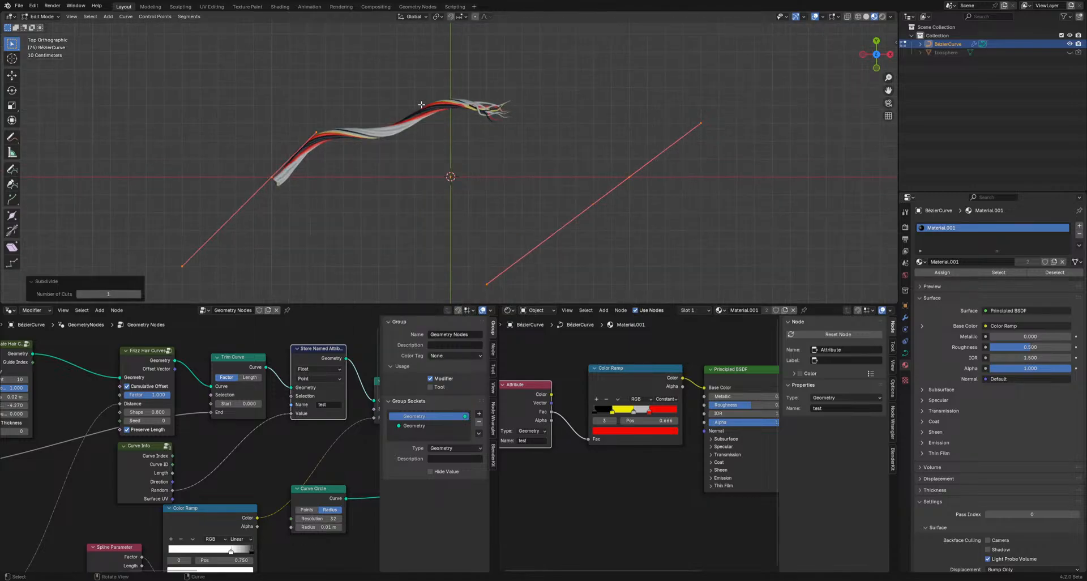
key(Tab)
key(Tab)
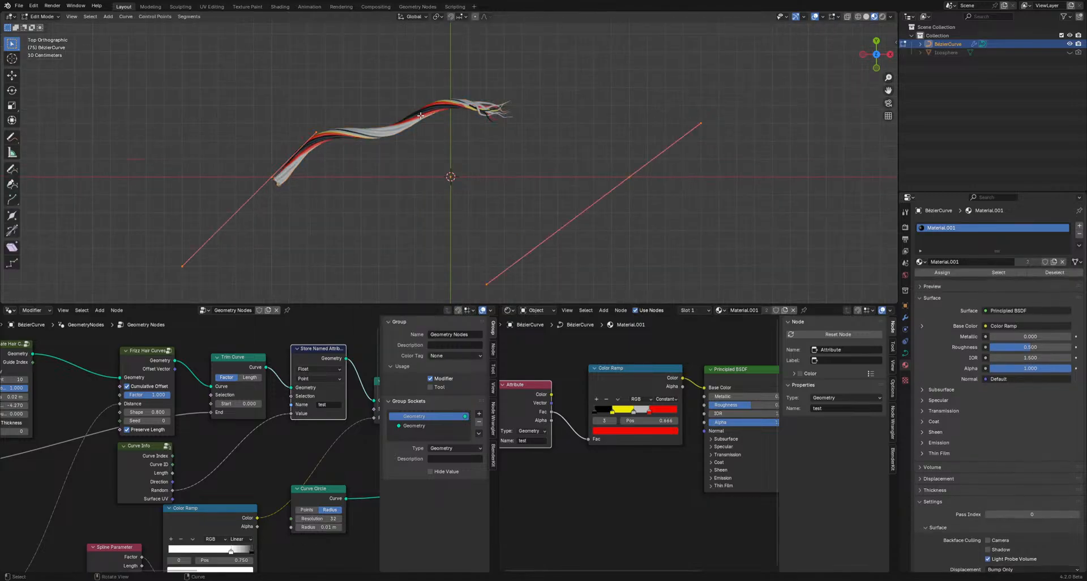
scroll(422, 113, down, 3)
scroll(420, 115, up, 4)
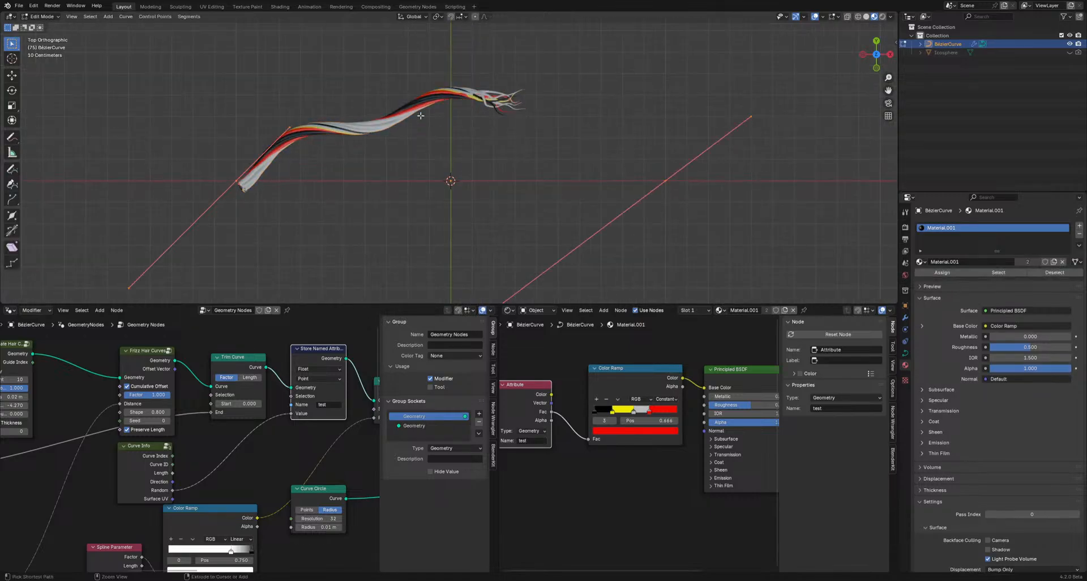
- Undo the second subdivision and the hiding, back to the selected middle control point in Edit Mode
key(ctrl+z)
key(ctrl+z)
key(ctrl+z)
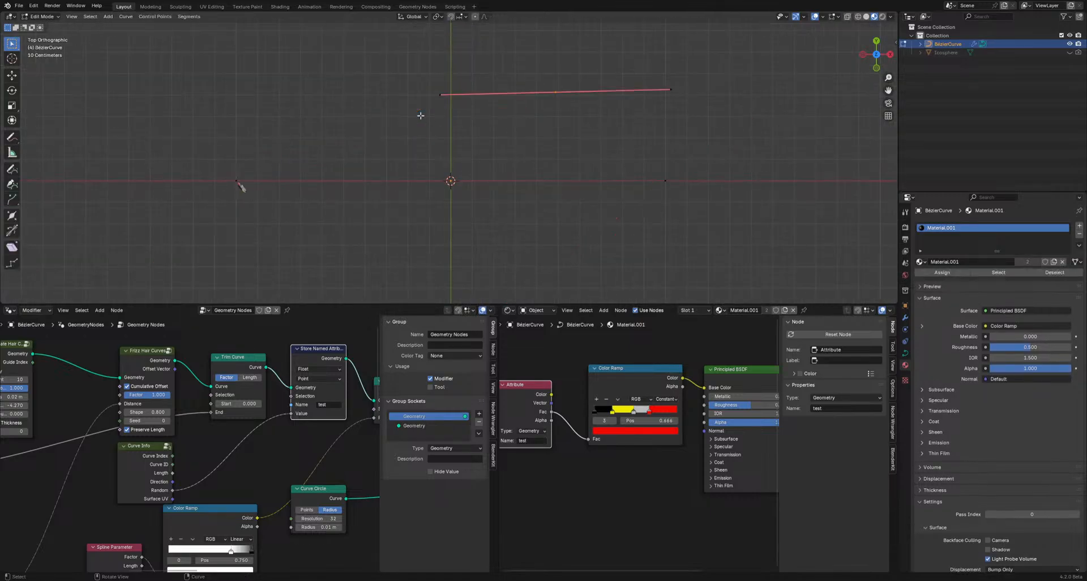
key(Tab)
key(Tab)
- Move the middle control point about -0.63 m in X and -0.83 m in Y, and play the animation to frame 71
key(g)
click(440, 13)
key(space)
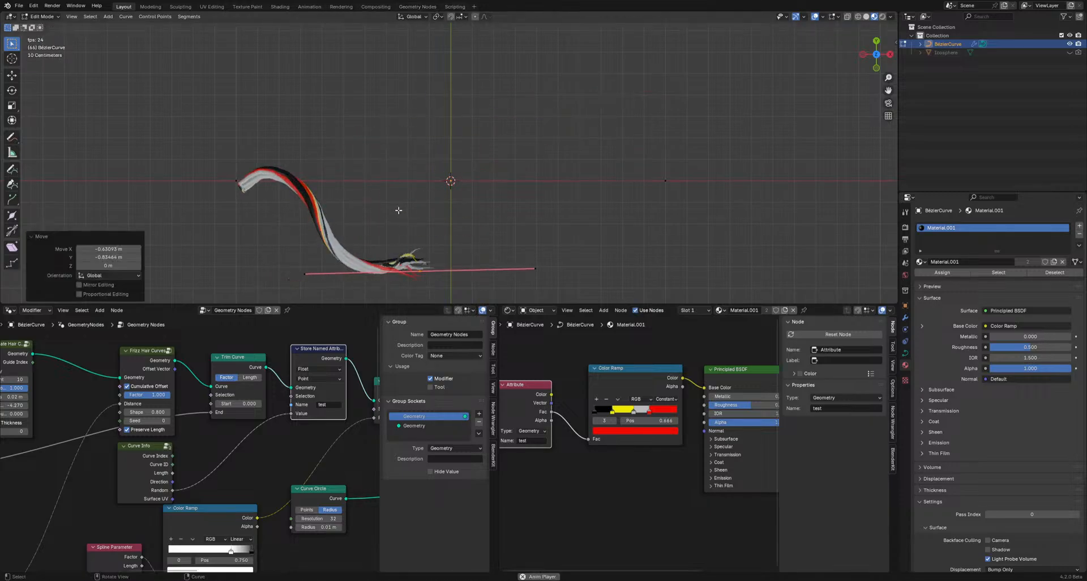
key(space)
- Move the middle control point about 0.28 m in X and 0.63 m in Y, and resume the animation
key(g)
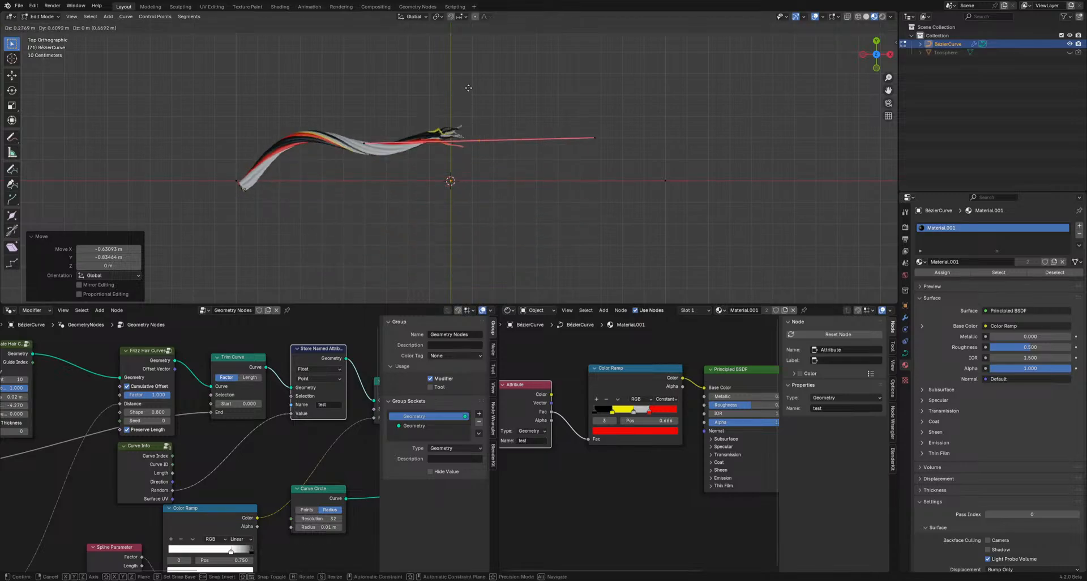
click(469, 85)
key(space)
- Lower the middle control point in perspective view by about 0.31 m in Z, shifting it about 0.25 m in X and -0.10 m in Y
middle_drag(468, 85, 535, 138)
key(g)
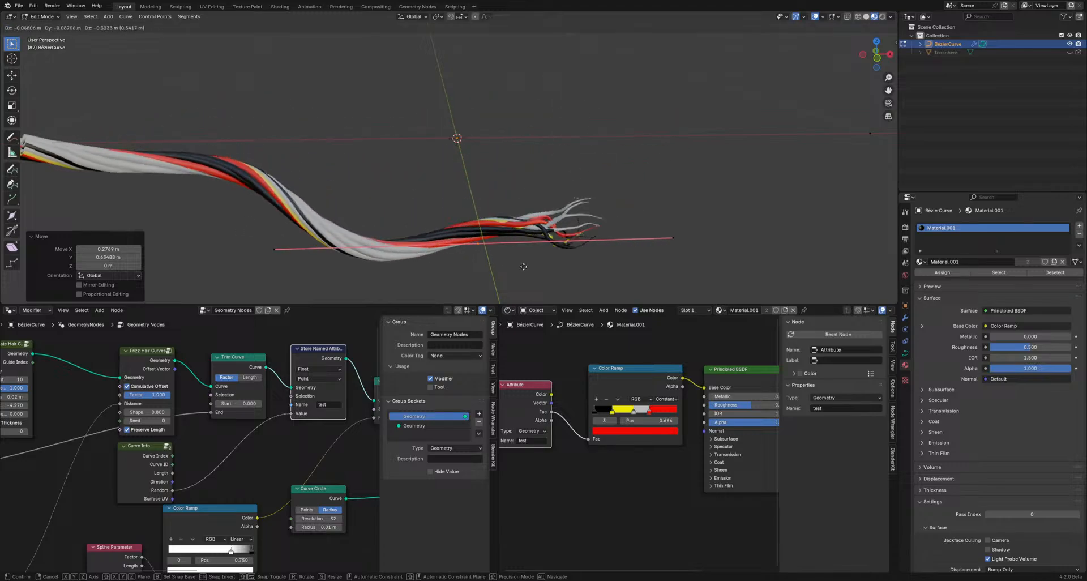
click(616, 210)
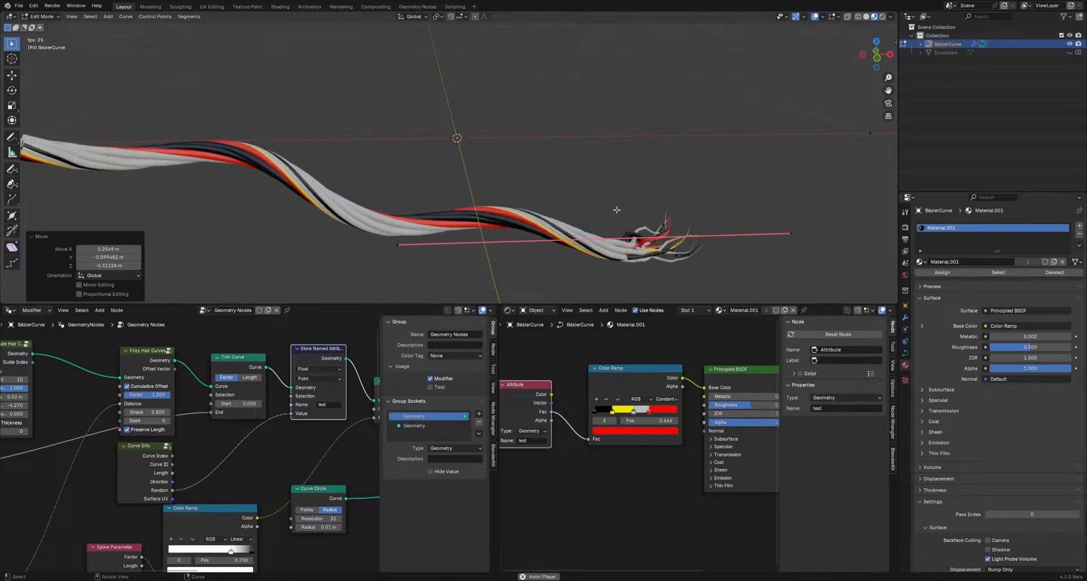
- Increase the Amount of the Duplicate Hair Curves node to 24
scroll(225, 405, down, 2)
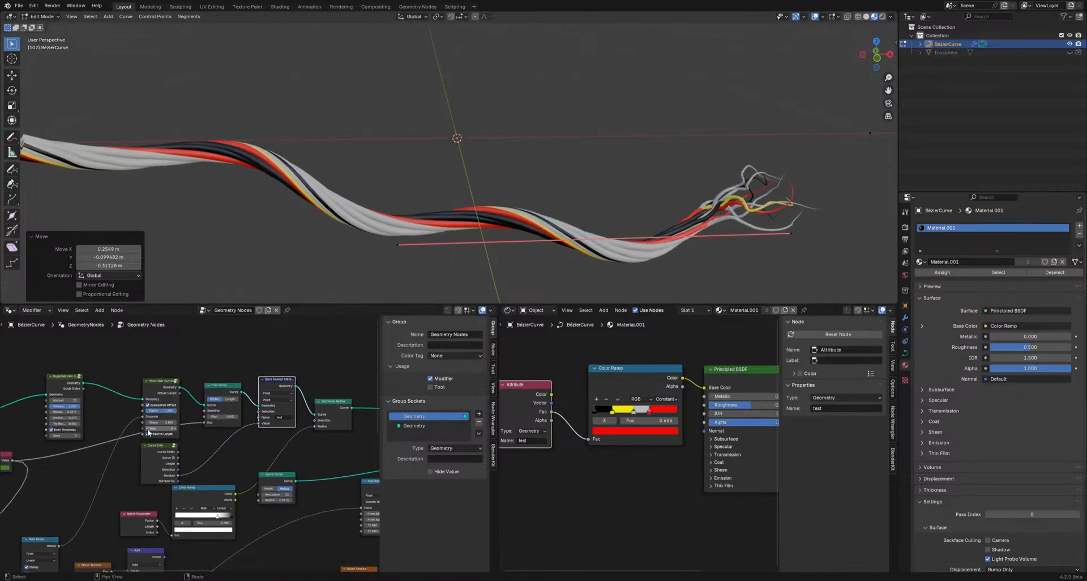
middle_drag(148, 433, 292, 431)
scroll(213, 389, up, 5)
drag(214, 383, 273, 384)
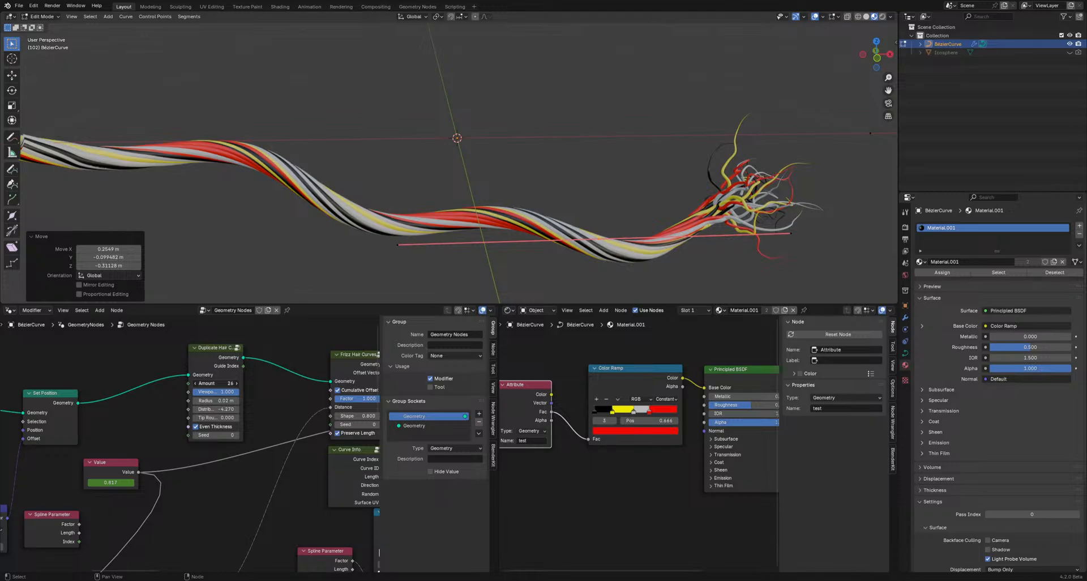
- Add a fifth stop to the material's Color Ramp, place the last stop at position 0.812 and colour it green
middle_drag(665, 156, 385, 144)
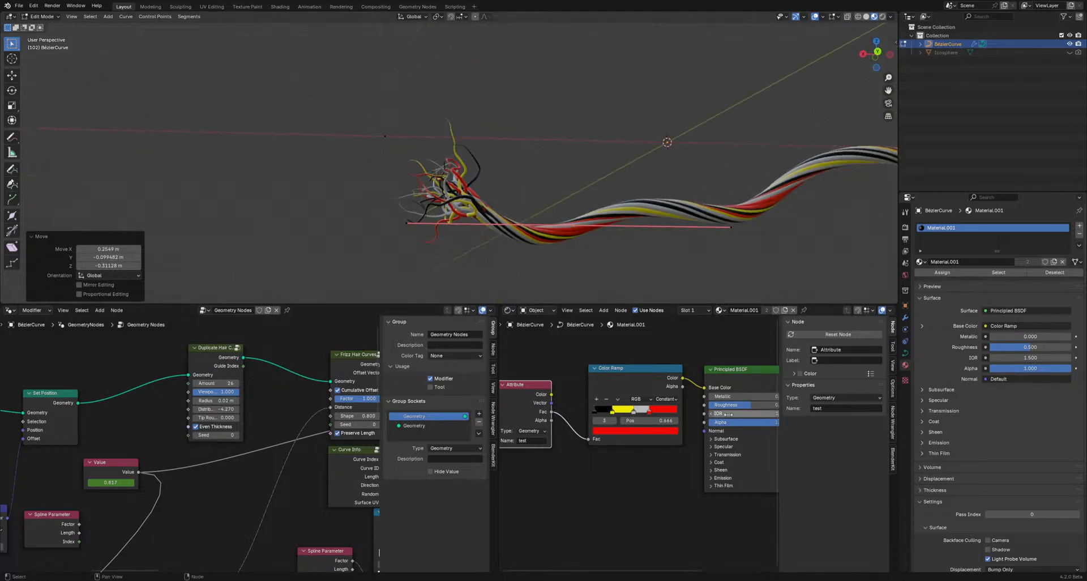
click(597, 399)
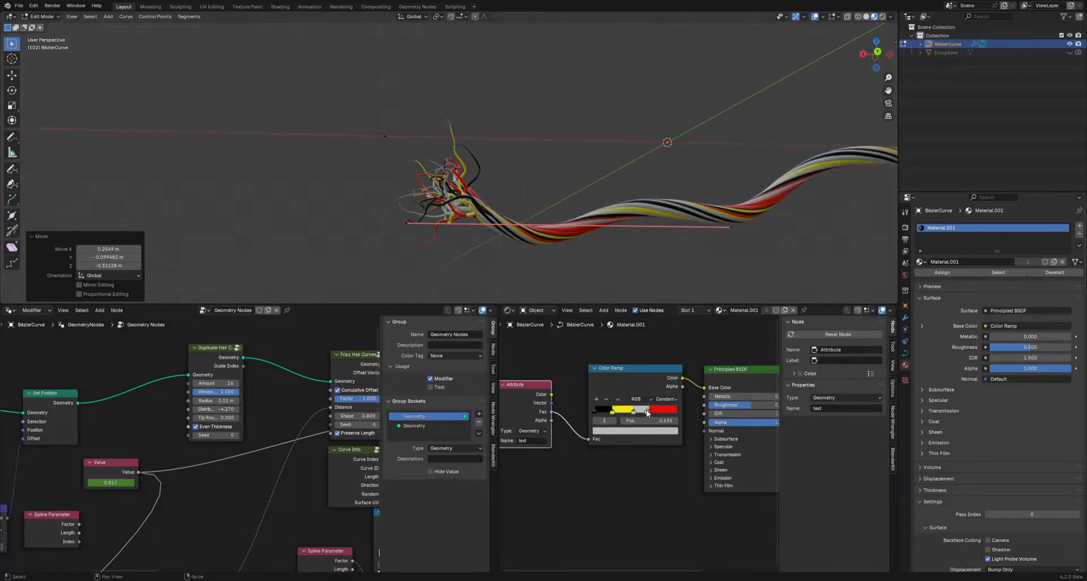
drag(647, 414, 661, 414)
click(643, 434)
click(609, 313)
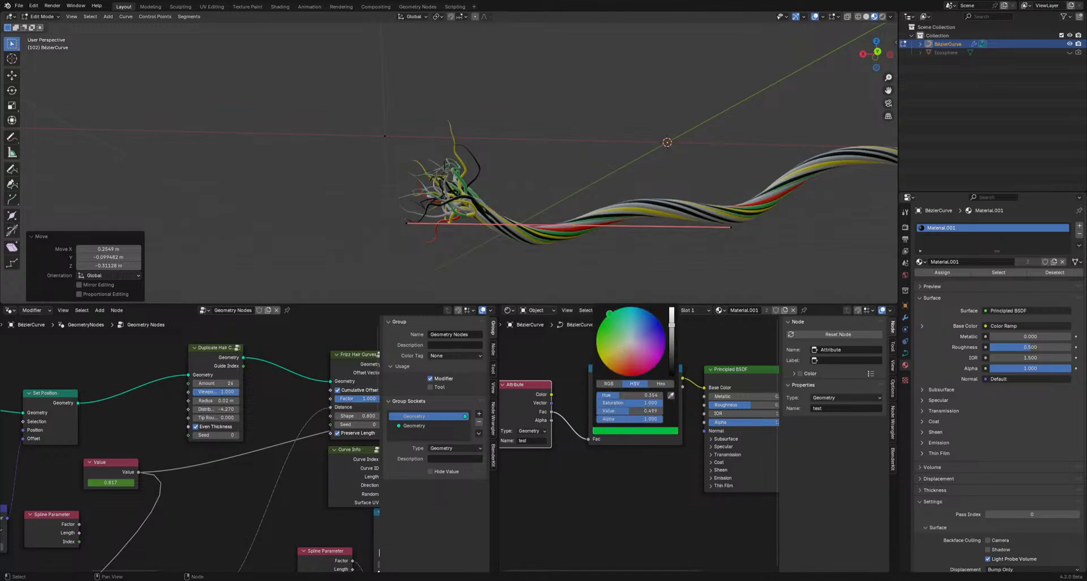
scroll(677, 252, up, 3)
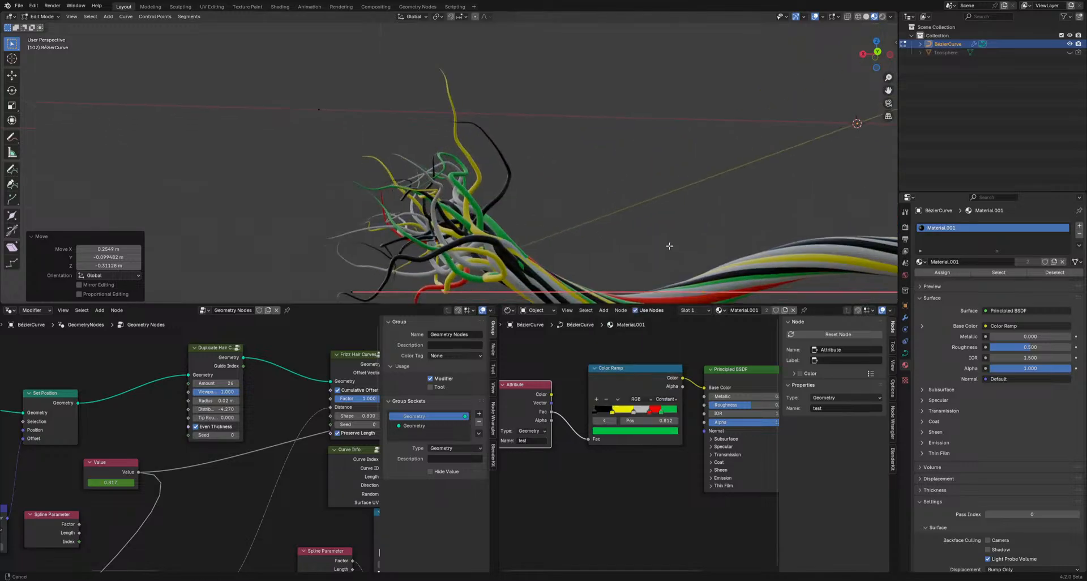
- Set the Duplicate Hair Curves node's Radius to 0.03 m and its distribution shape to -7.590
shift+middle_drag(669, 245, 378, 201)
middle_drag(275, 408, 313, 426)
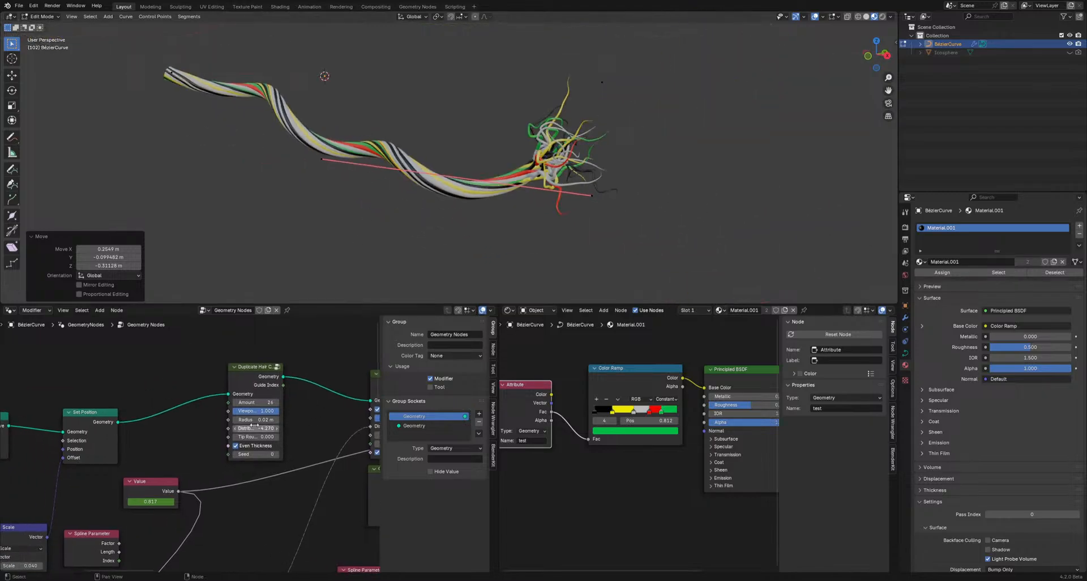
drag(253, 421, 280, 413)
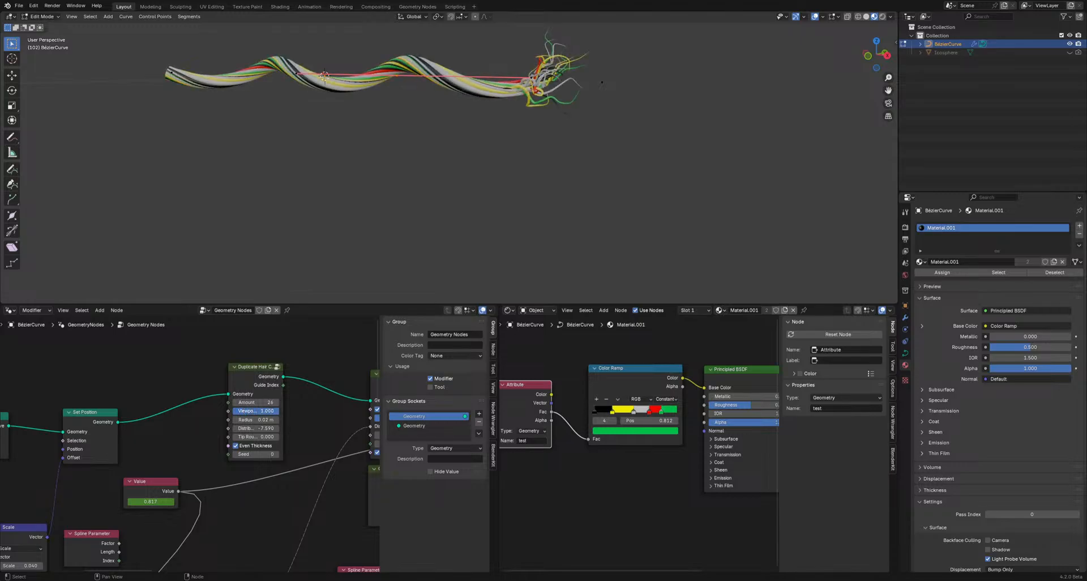
middle_drag(412, 123, 762, 209)
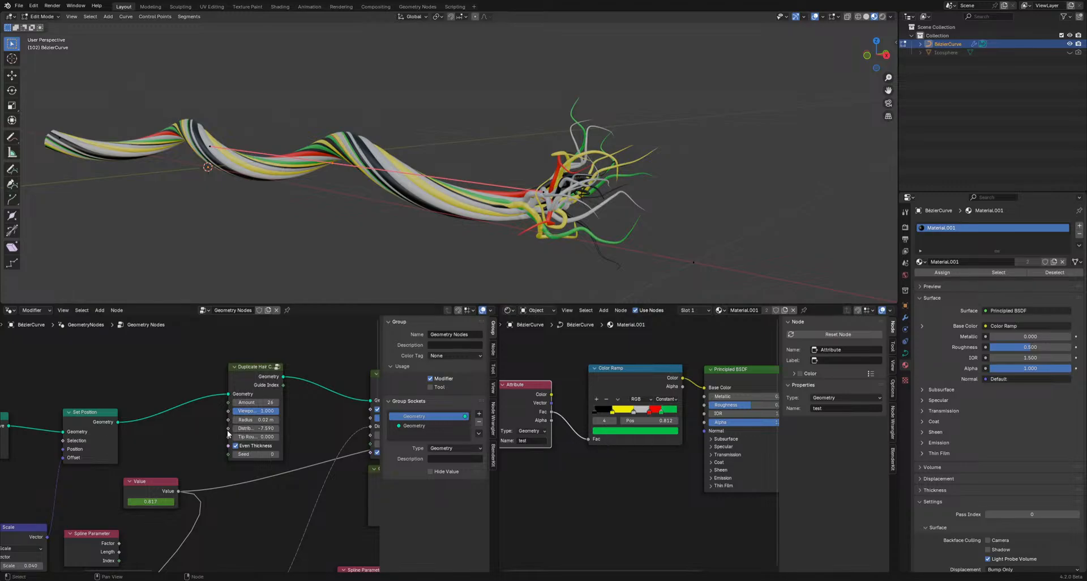
- Select the keyframed Value node and change the shader editor area into a Timeline
scroll(204, 434, down, 4)
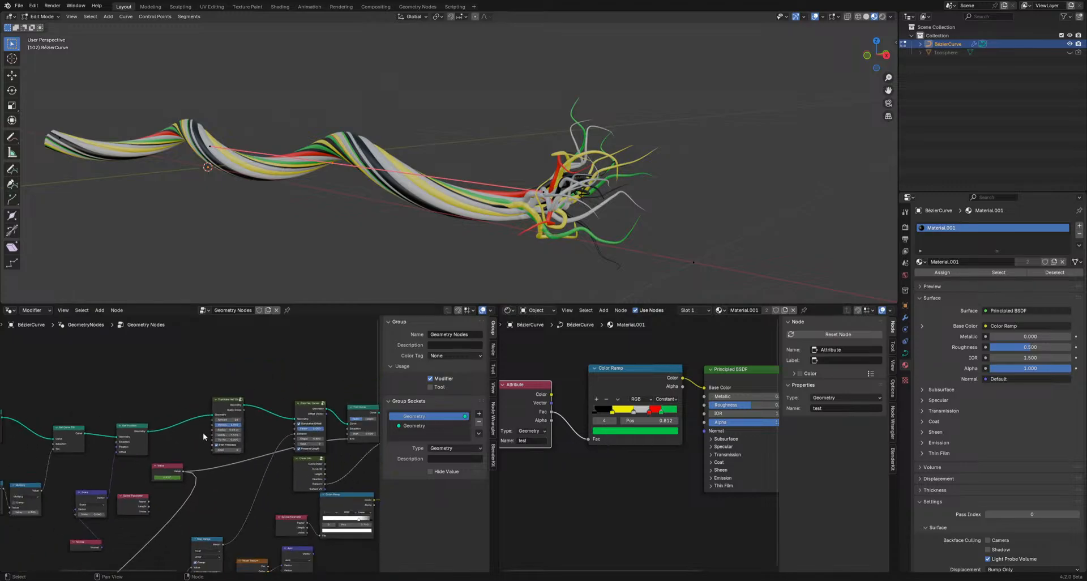
middle_drag(204, 435, 254, 397)
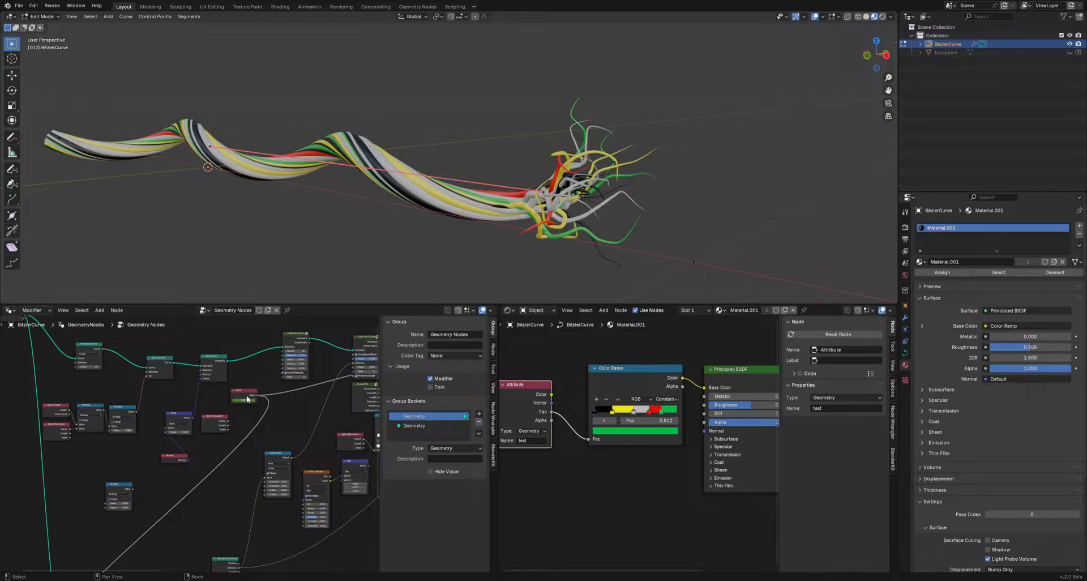
drag(247, 399, 263, 405)
scroll(256, 425, down, 4)
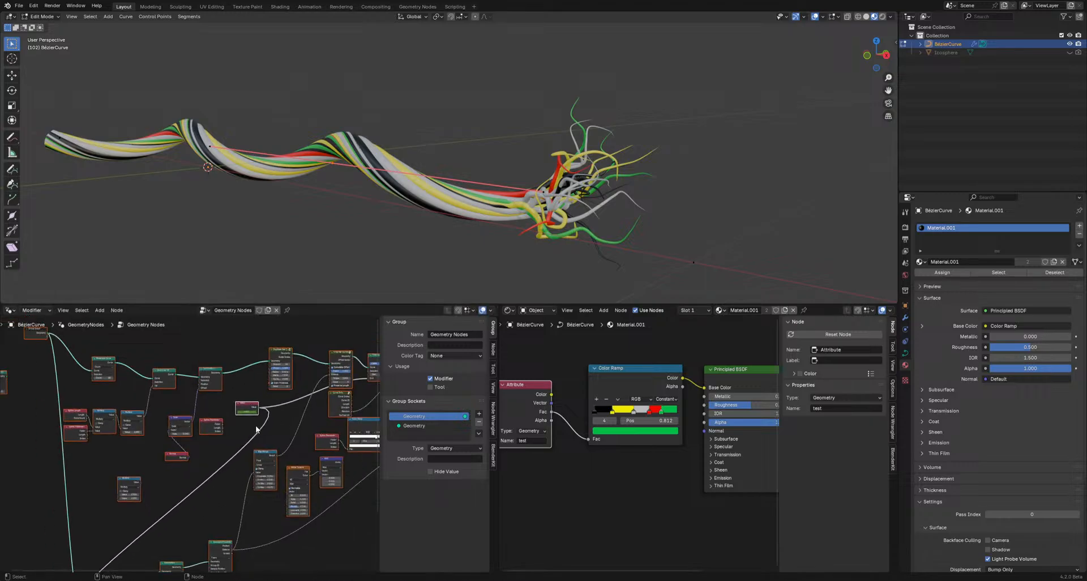
middle_drag(256, 425, 228, 414)
click(260, 423)
scroll(232, 415, up, 8)
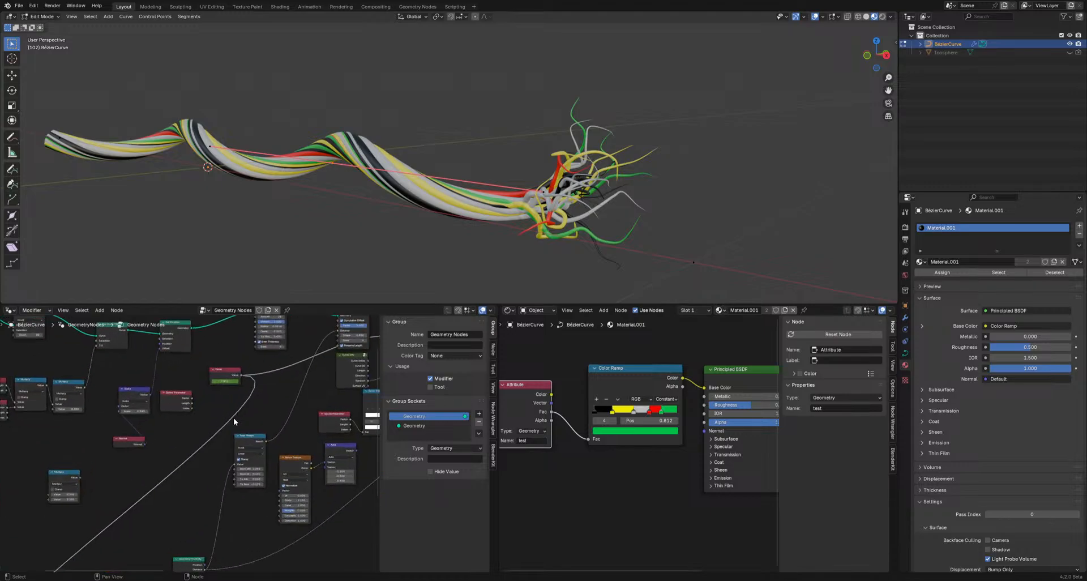
middle_drag(251, 329, 250, 382)
mouse_move(251, 382)
mouse_down()
mouse_move(259, 377)
mouse_move(261, 397)
mouse_up()
click(511, 312)
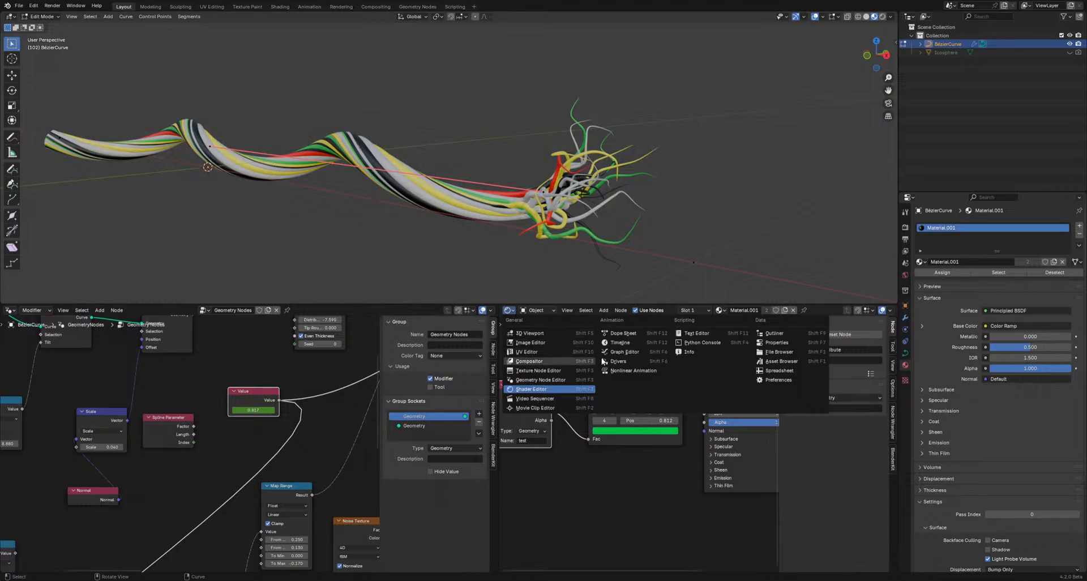
click(629, 347)
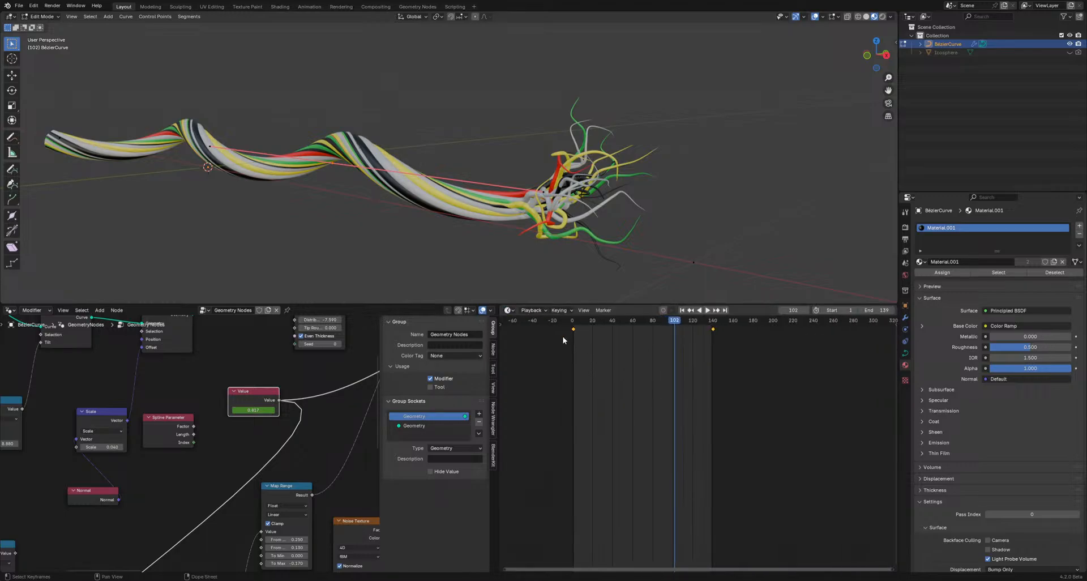
- Play the animation to preview the growing strands, pause it, and inspect the whole cable from another angle
middle_drag(250, 416, 179, 435)
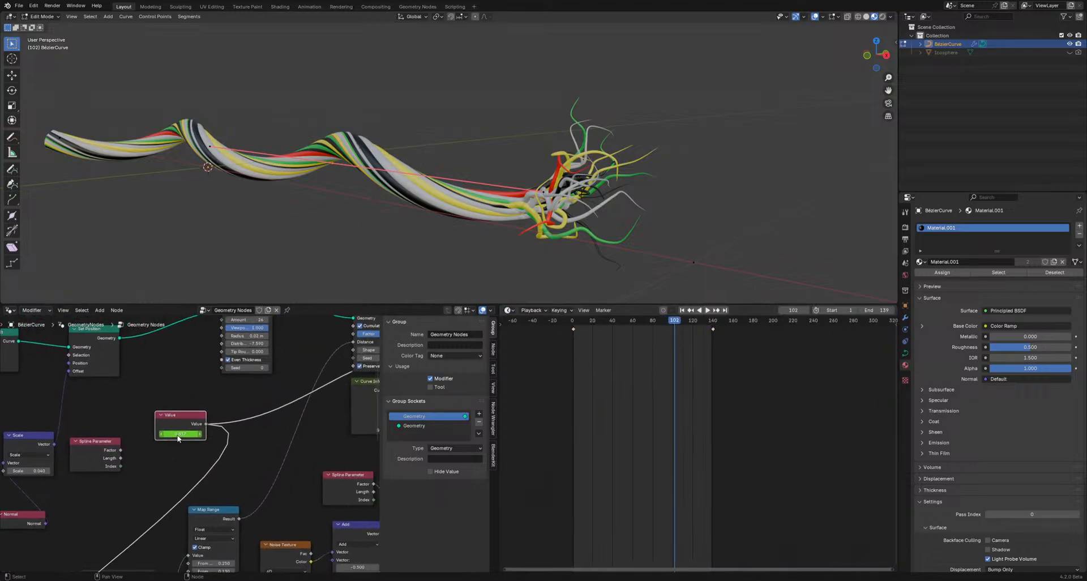
key(space)
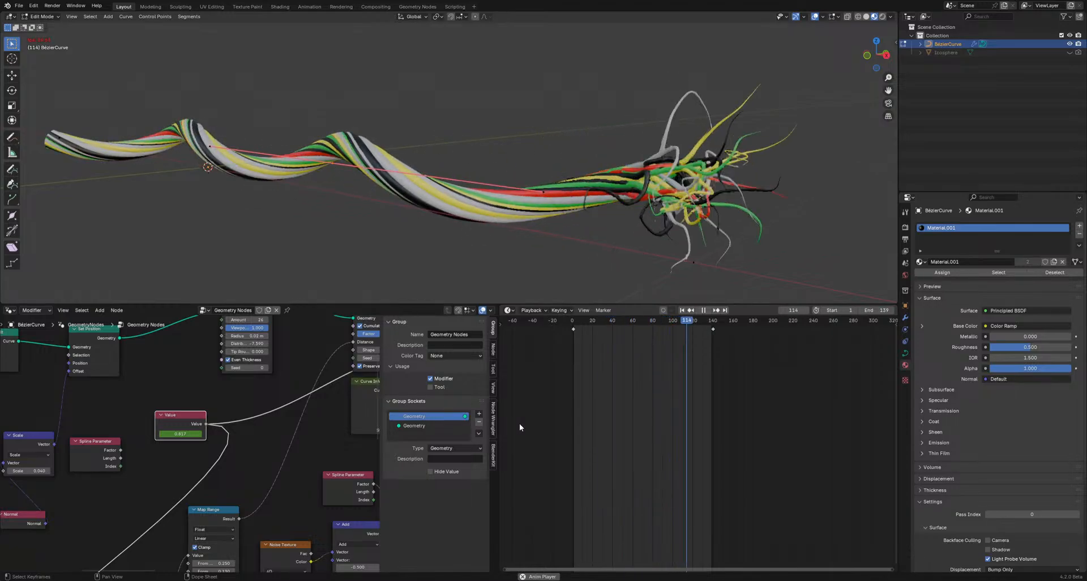
key(space)
scroll(174, 177, down, 5)
middle_drag(175, 177, 266, 213)
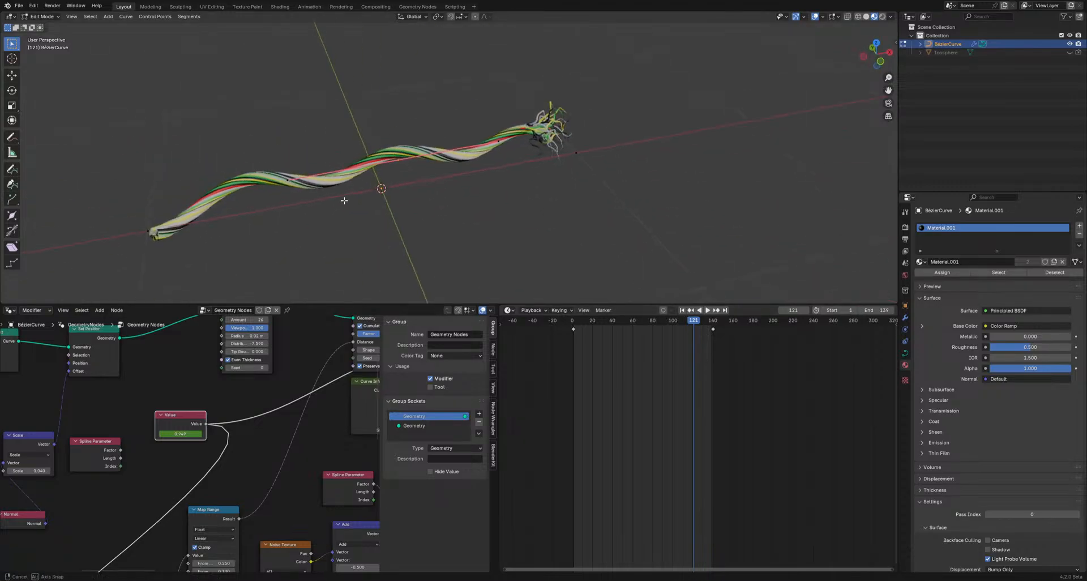
- Raise the Multiply value feeding Set Curve Tilt to 30.180, preview the twist in playback, and lower the value again
scroll(136, 409, down, 7)
middle_drag(98, 425, 254, 449)
scroll(148, 446, up, 5)
middle_drag(148, 447, 252, 426)
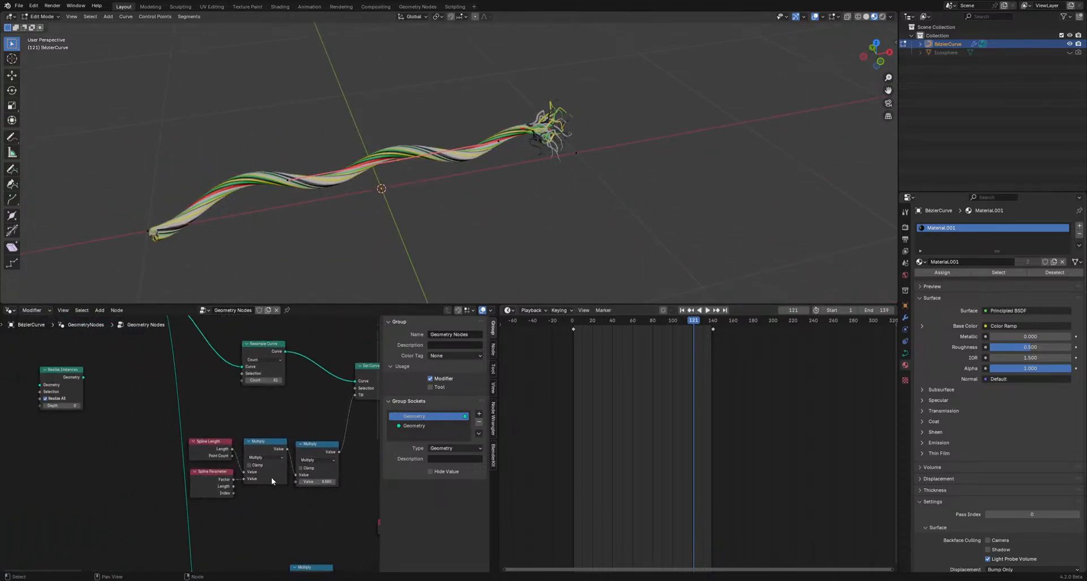
middle_drag(274, 479, 260, 449)
scroll(290, 427, up, 4)
drag(281, 436, 453, 436)
key(space)
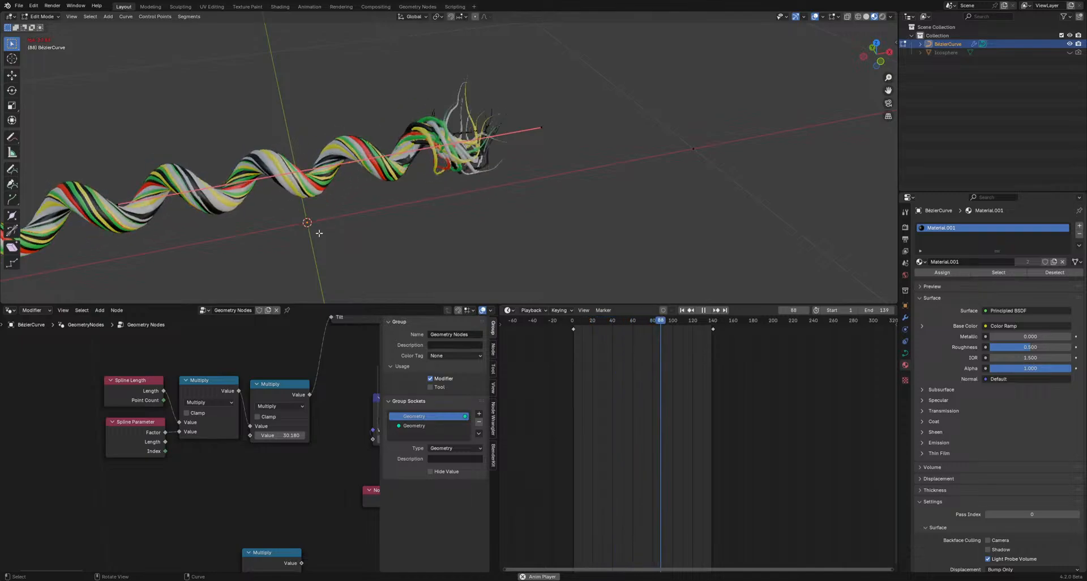
middle_drag(315, 229, 267, 248)
mouse_move(280, 434)
mouse_down()
mouse_move(333, 434)
mouse_move(163, 433)
mouse_move(280, 436)
mouse_up()
- Increase the Scale value of the Normal offset feeding Set Position to widen the spiral
scroll(270, 416, down, 7)
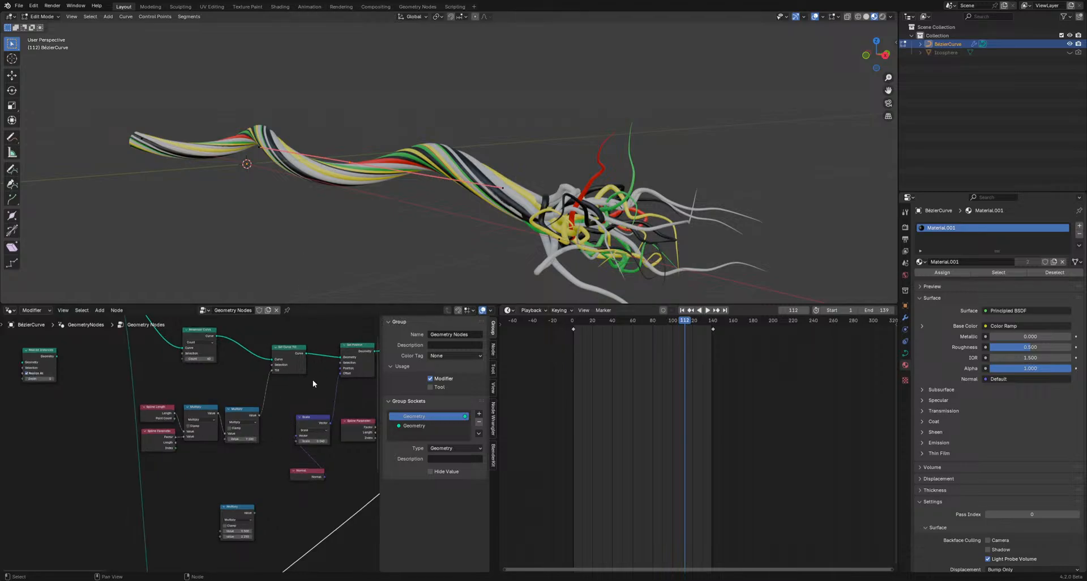
drag(311, 441, 422, 441)
scroll(339, 226, down, 6)
middle_drag(340, 226, 410, 245)
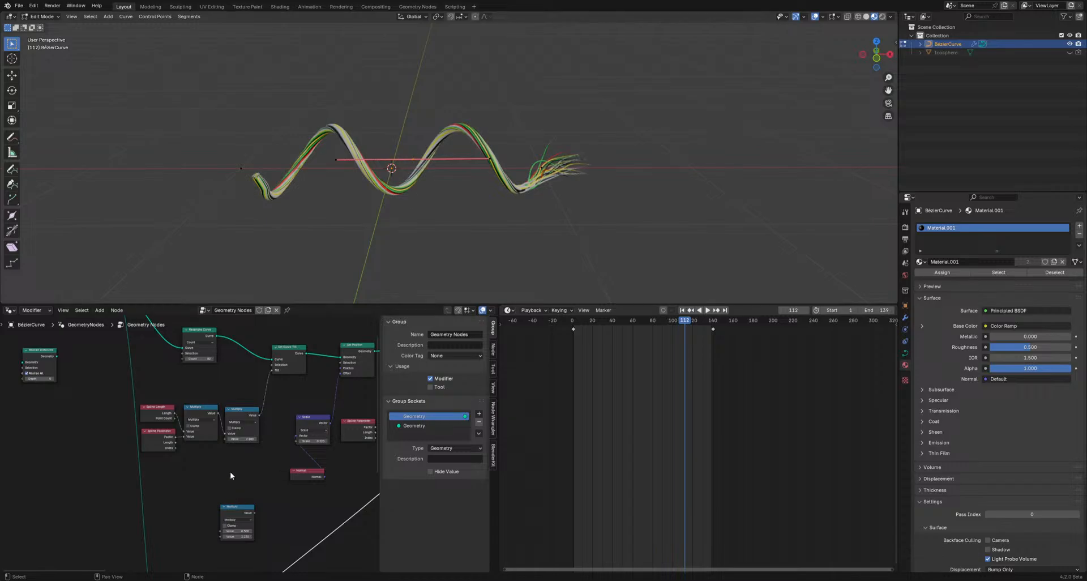
- Increase the Multiply value feeding Set Curve Tilt for more coils and preview the spiral in playback
drag(244, 439, 267, 439)
key(space)
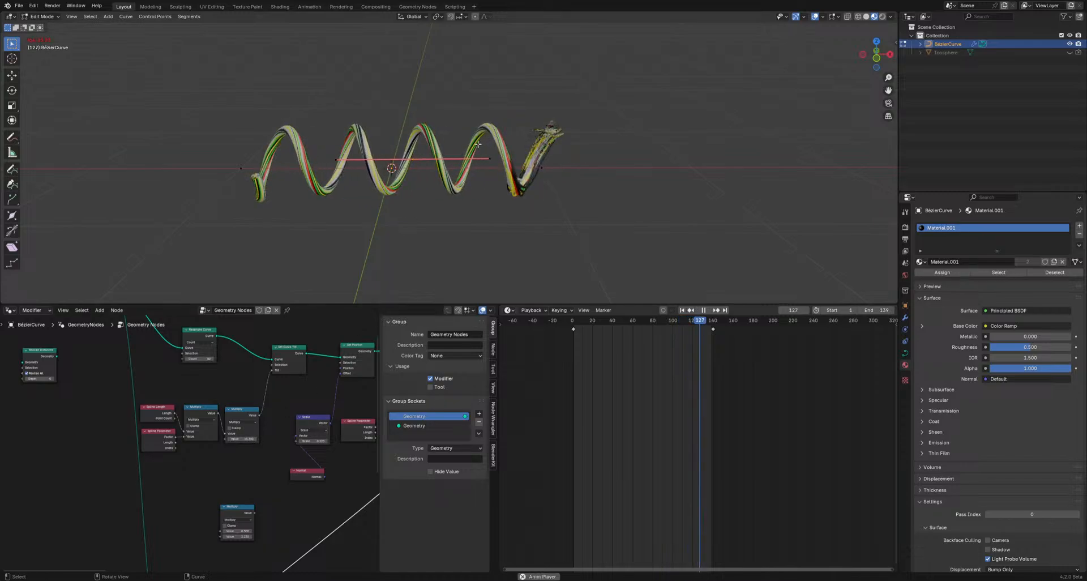
scroll(406, 161, up, 3)
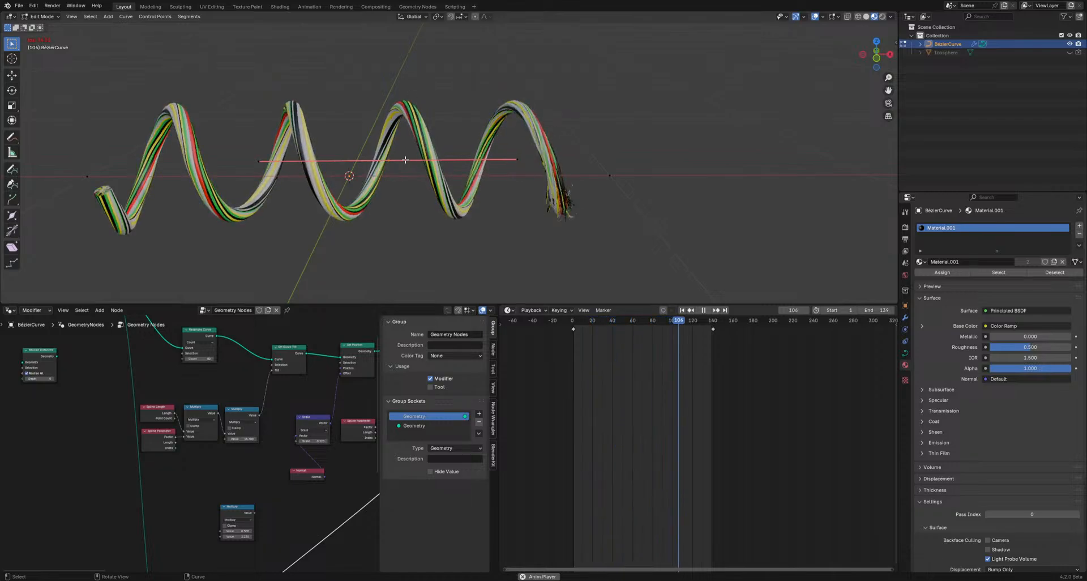
key(space)
- Undo the recent spiral, strand and curve edits, and replay the animation up to frame 121
key(ctrl+z)
key(ctrl+z)
key(ctrl+z)
key(ctrl+z)
key(ctrl+z)
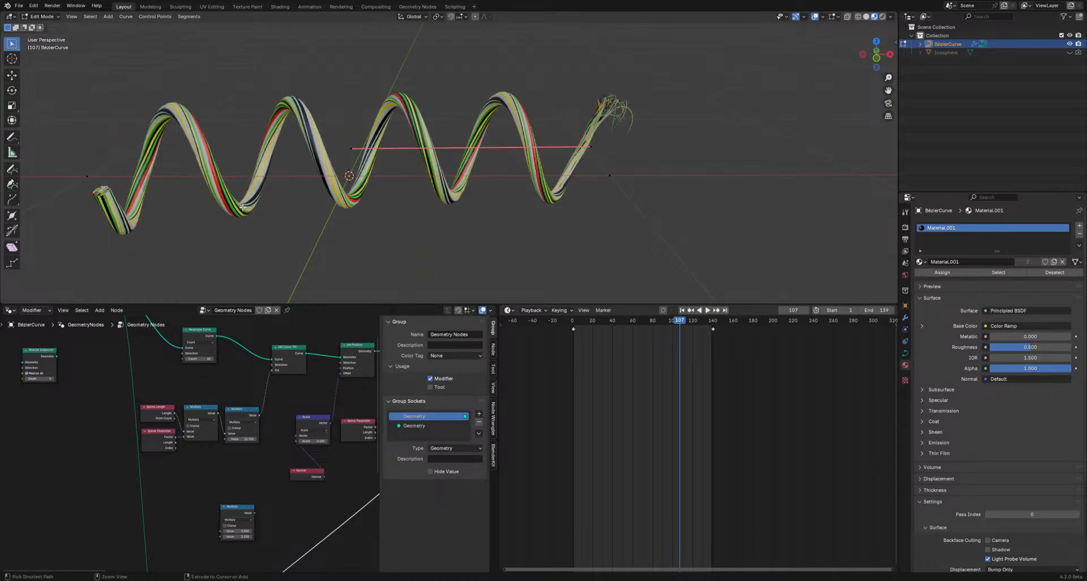
key(space)
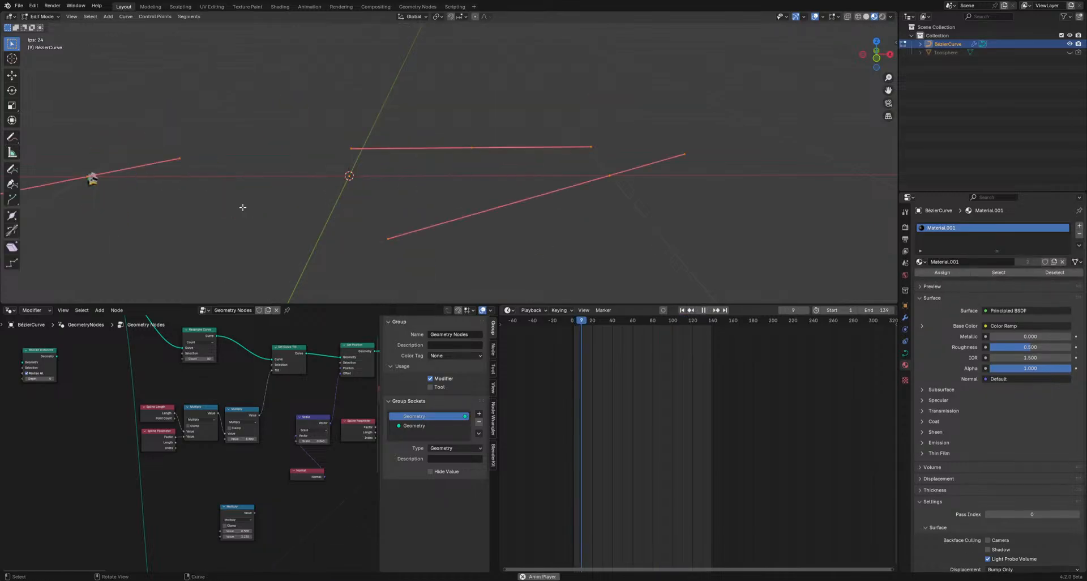
scroll(249, 189, up, 3)
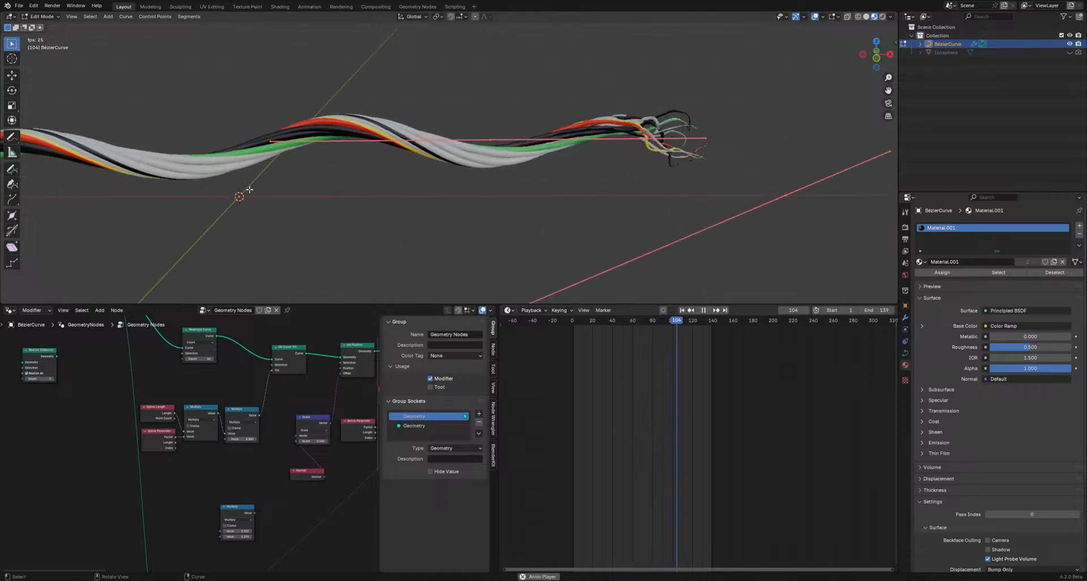
key(space)
middle_drag(249, 190, 474, 260)
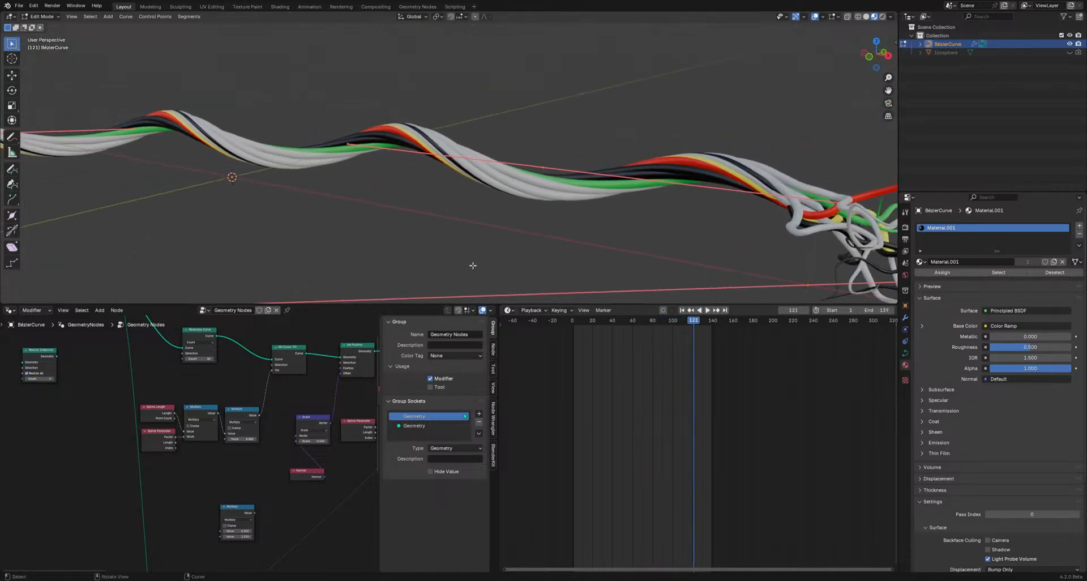
- Leave Edit Mode, enlarge the 3D viewport around the frayed cable end, and deselect the curve
scroll(533, 220, down, 4)
key(Tab)
shift+middle_drag(532, 221, 381, 204)
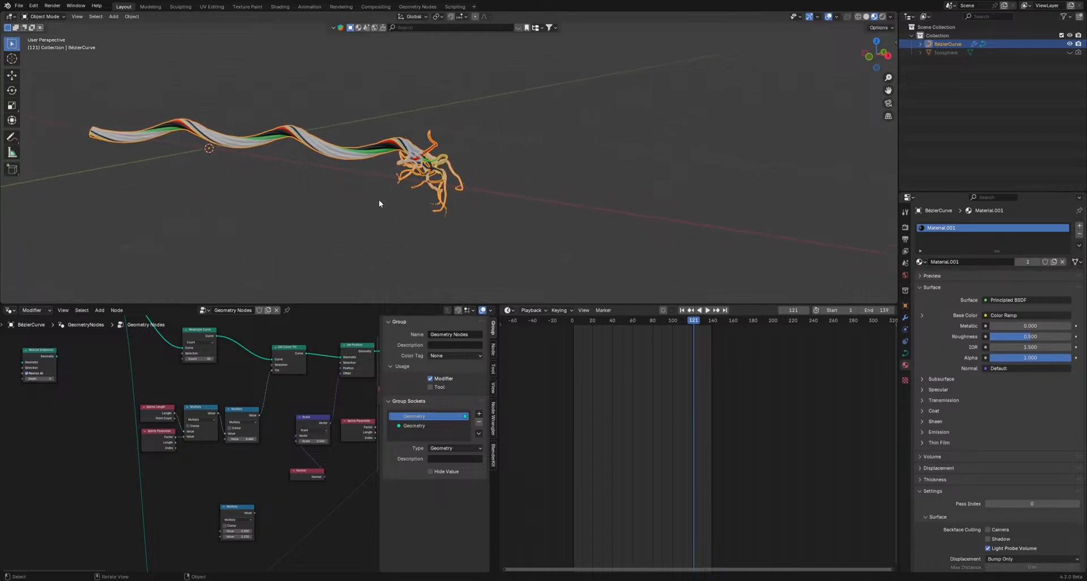
scroll(382, 235, up, 4)
drag(343, 306, 346, 448)
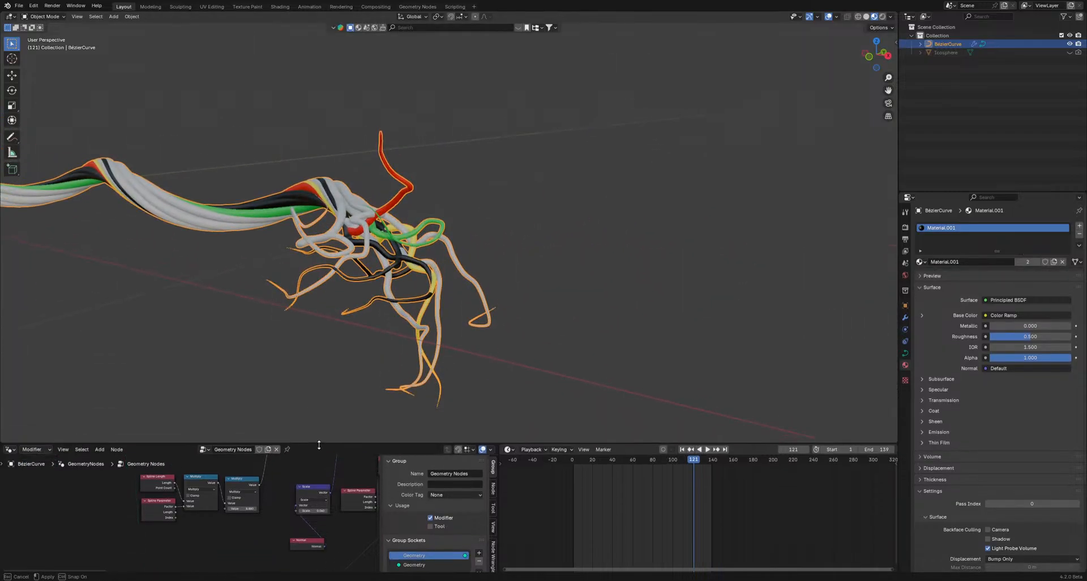
shift+middle_drag(348, 358, 467, 294)
click(435, 306)
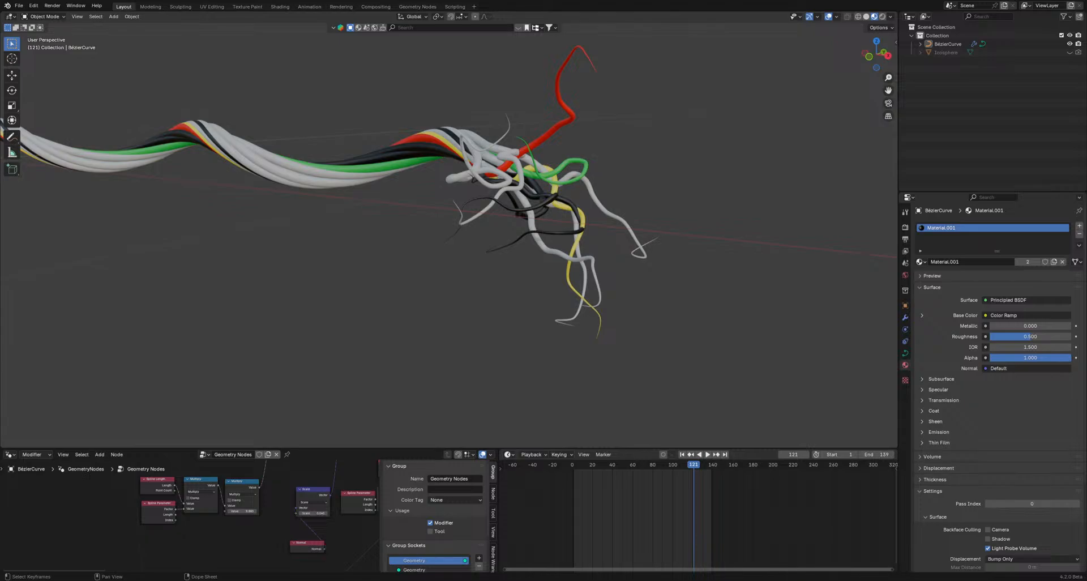
- Enlarge the geometry node editor over the viewport and timeline, and hide its sidebar
drag(310, 448, 333, 297)
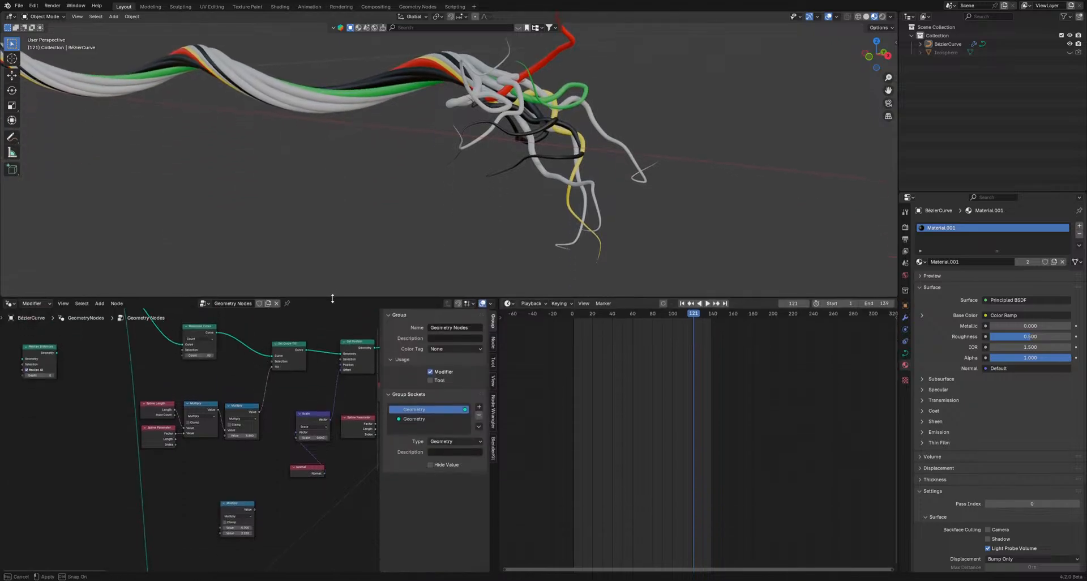
scroll(270, 400, down, 10)
middle_drag(278, 394, 227, 371)
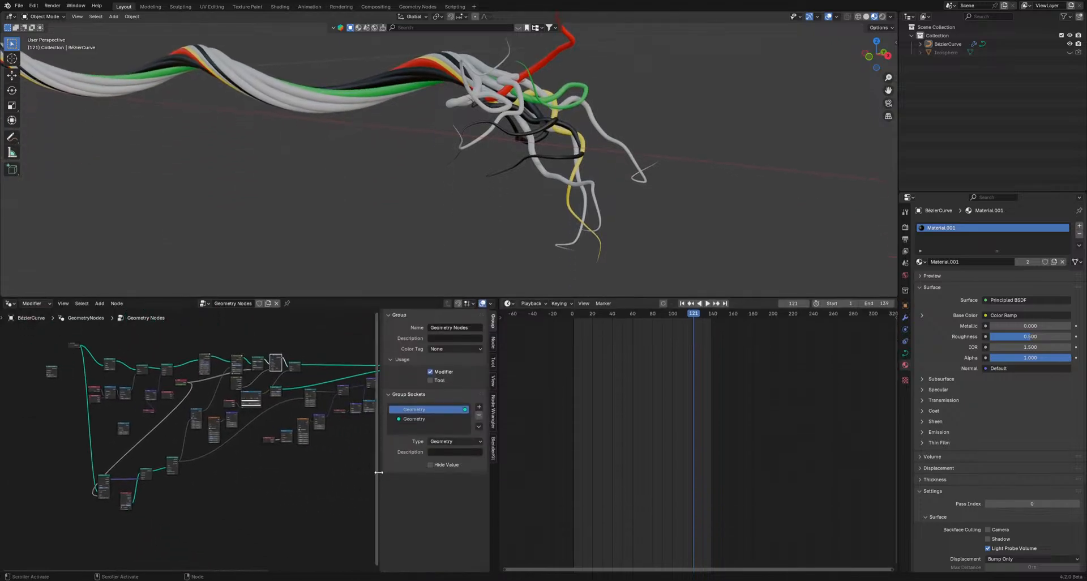
drag(377, 461, 437, 469)
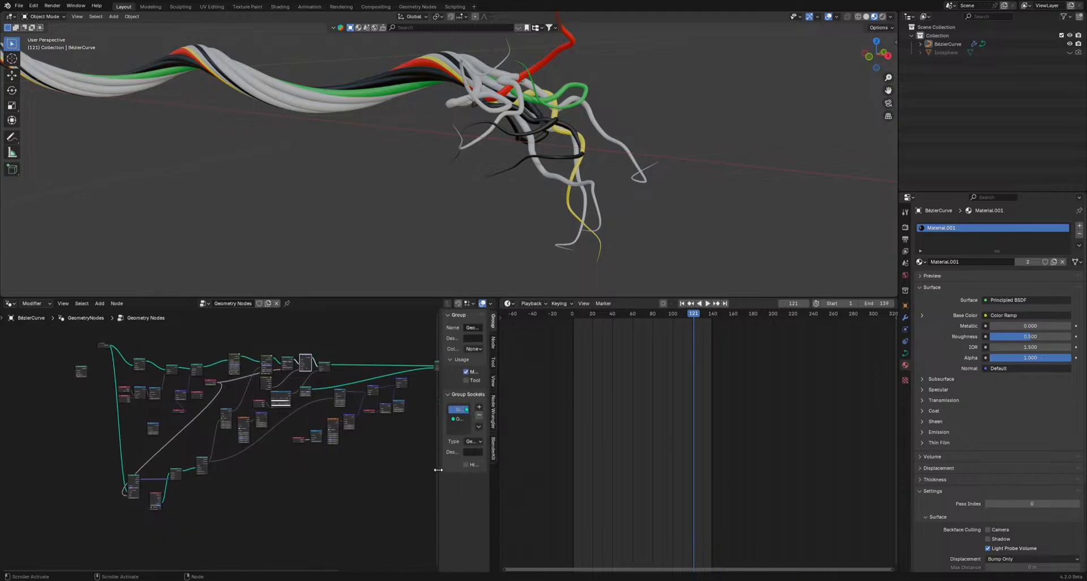
key(n)
drag(498, 489, 835, 467)
scroll(510, 419, up, 6)
middle_drag(510, 419, 572, 480)
scroll(456, 404, up, 5)
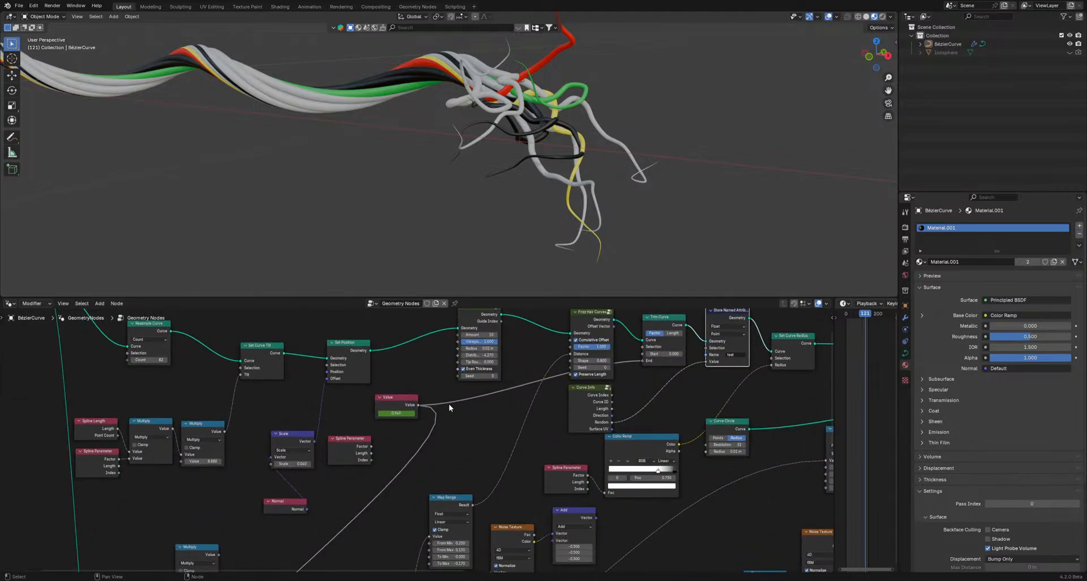
- Examine the keyframed Value node and the full Geometry Nodes tree from Group Input through the strand and radius nodes
drag(410, 399, 478, 417)
scroll(447, 422, up, 1)
scroll(456, 418, up, 1)
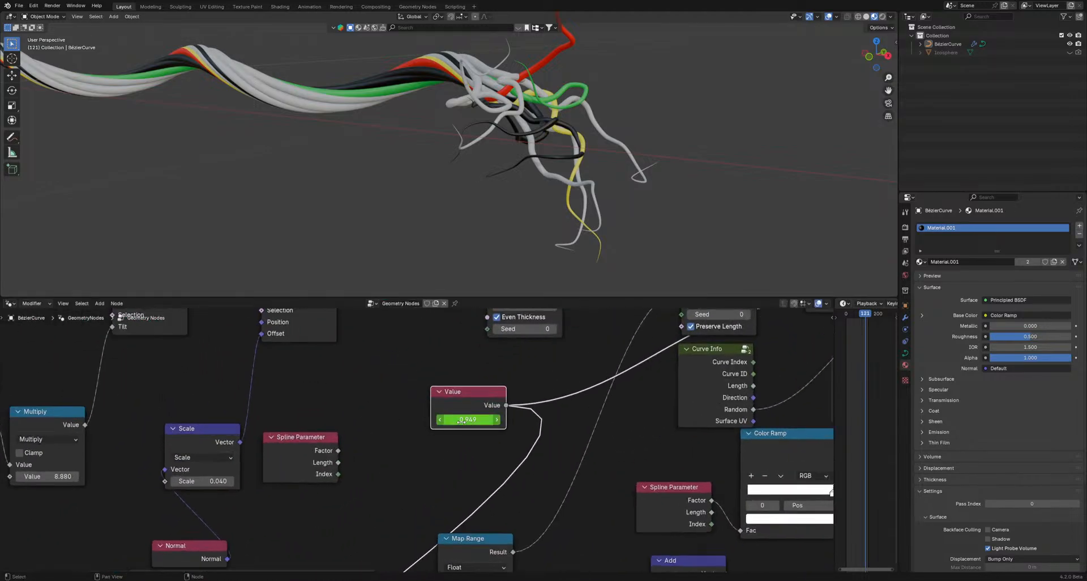
scroll(566, 406, down, 12)
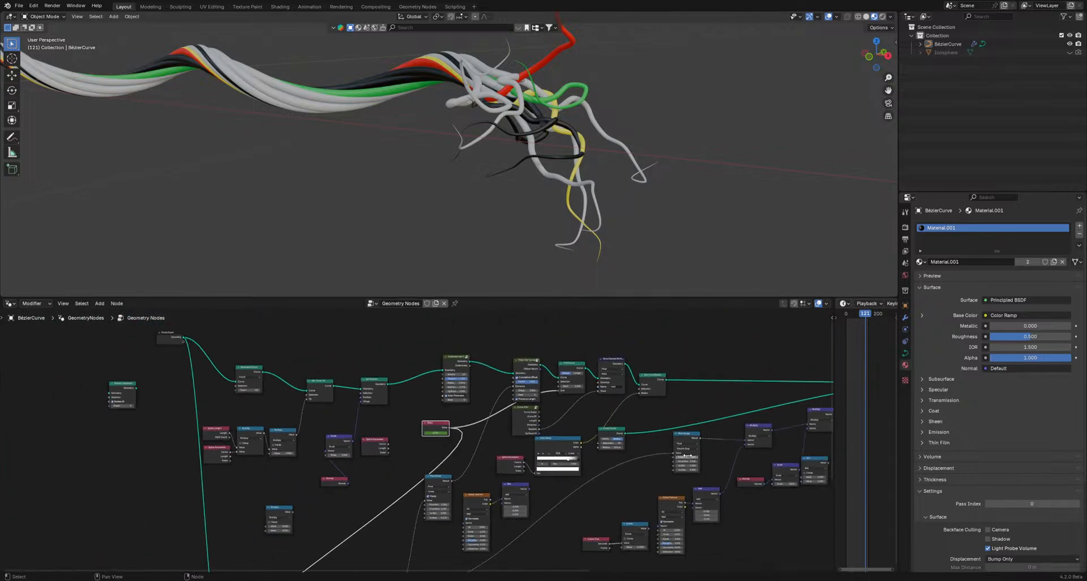
middle_drag(673, 443, 586, 414)
scroll(586, 413, down, 2)
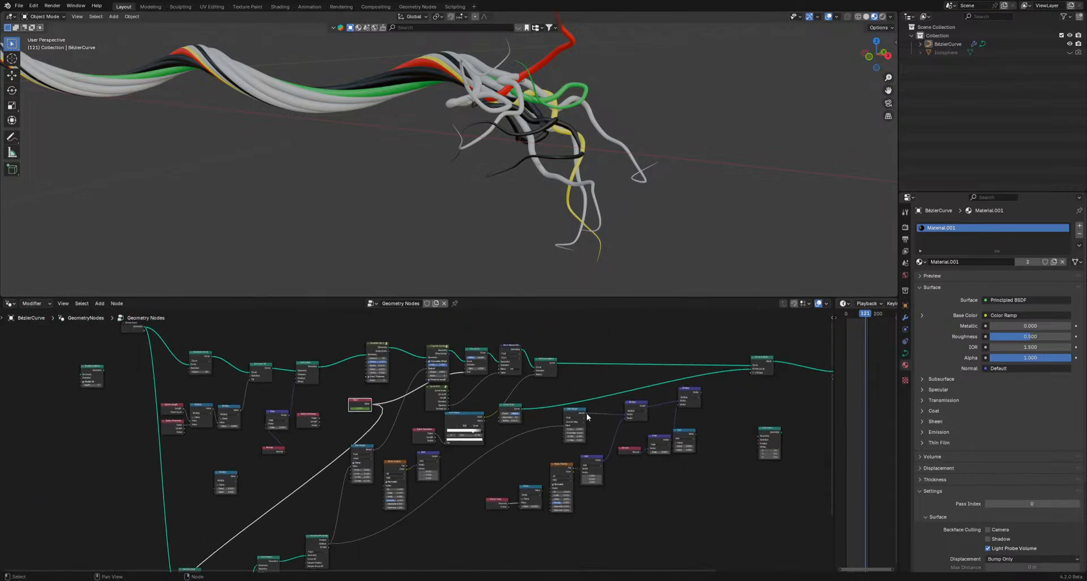
scroll(335, 374, up, 2)
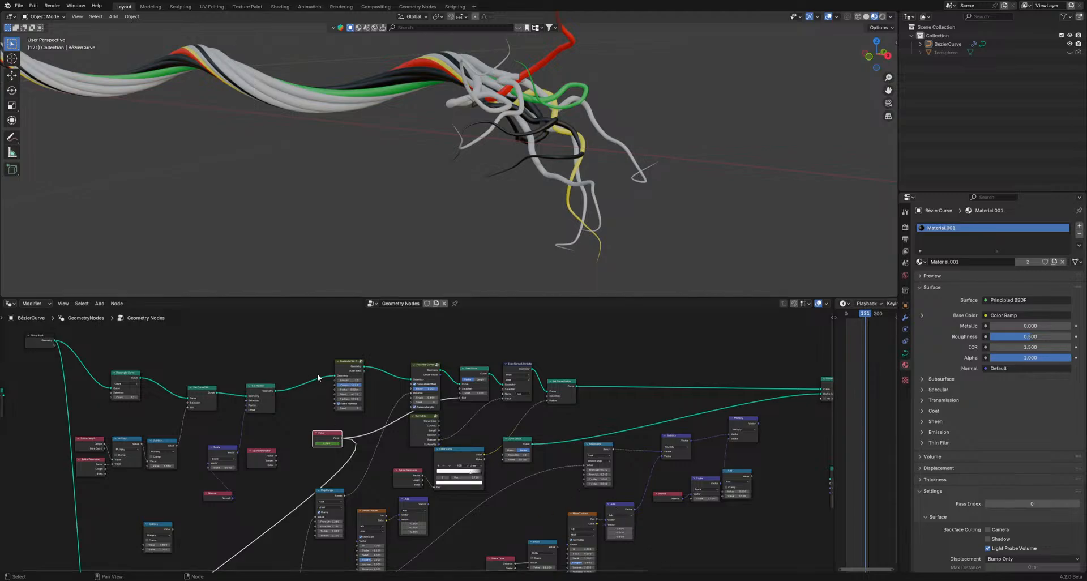
scroll(334, 375, up, 2)
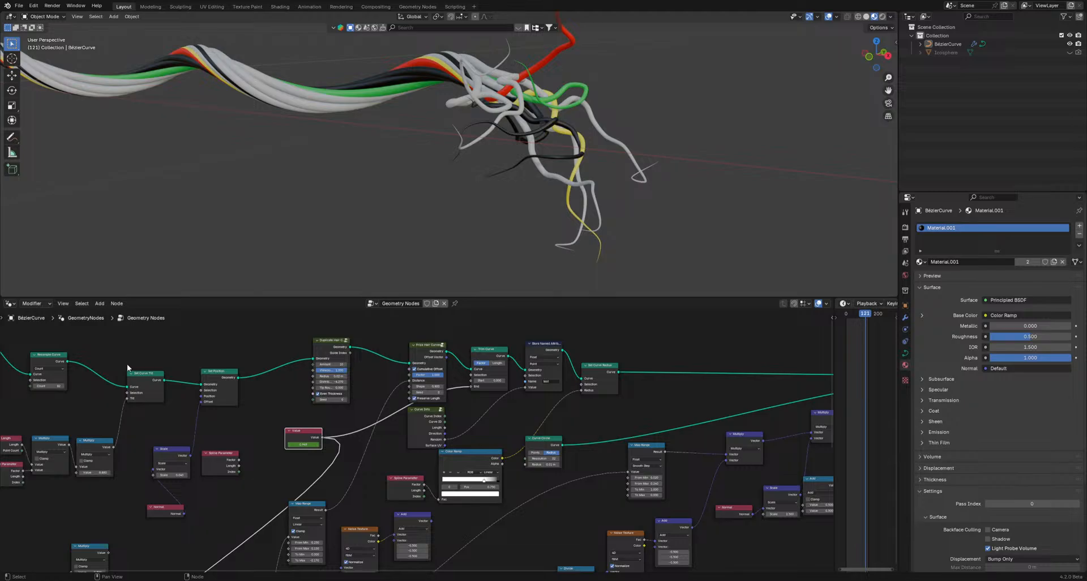
middle_drag(127, 364, 340, 408)
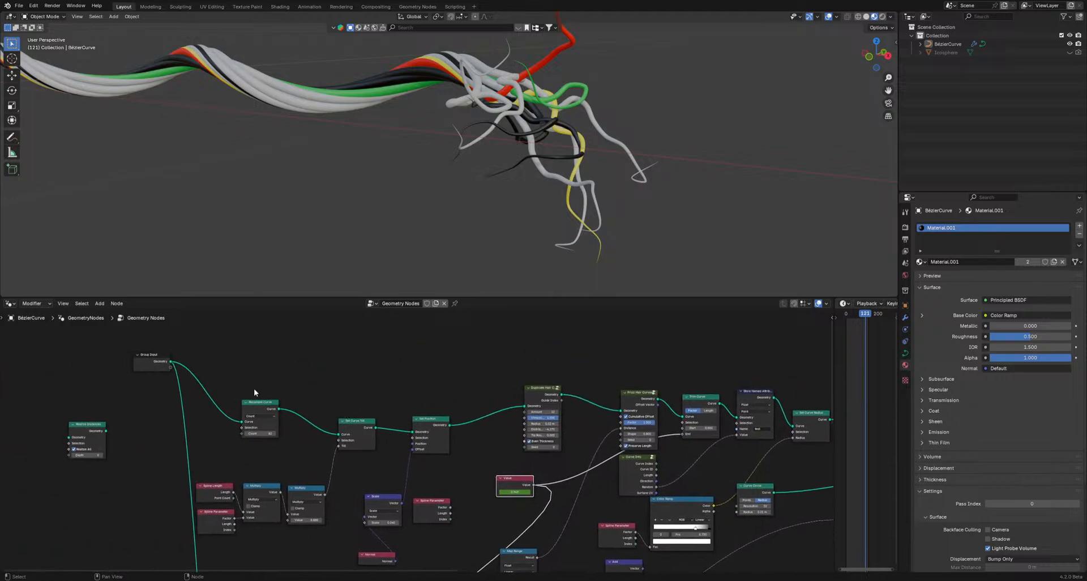
- Preview the Group Input node's raw curve in the viewport through a Viewer node
drag(236, 368, 450, 461)
middle_drag(249, 359, 366, 371)
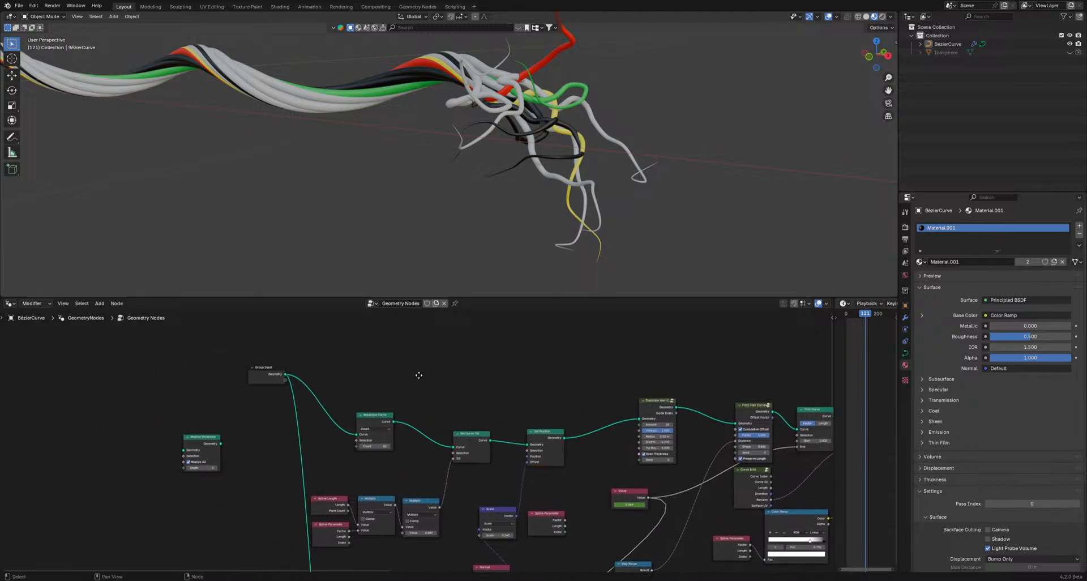
click(256, 379)
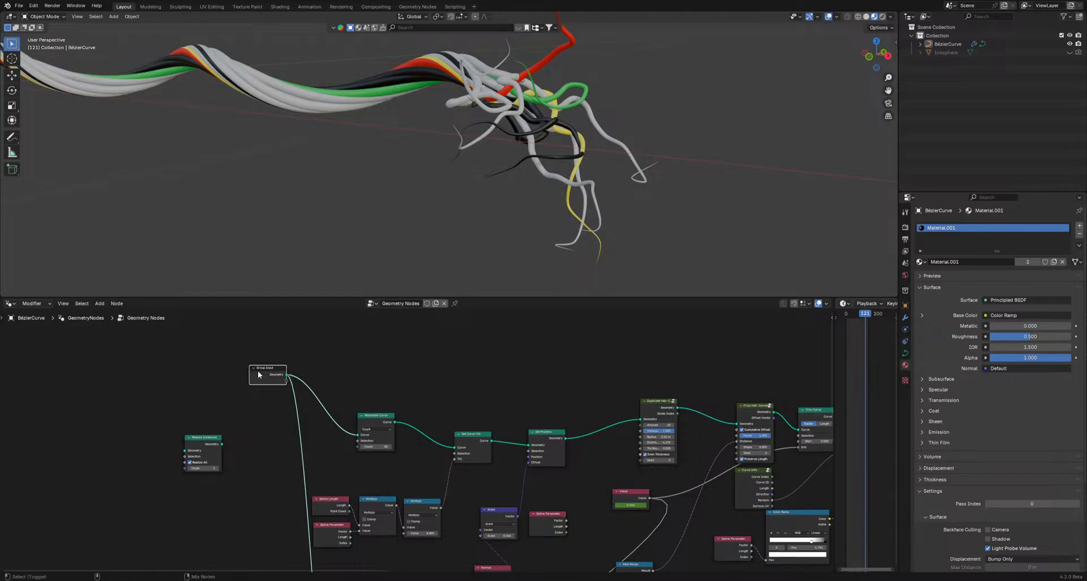
ctrl+shift+click(257, 371)
middle_drag(266, 130, 317, 178)
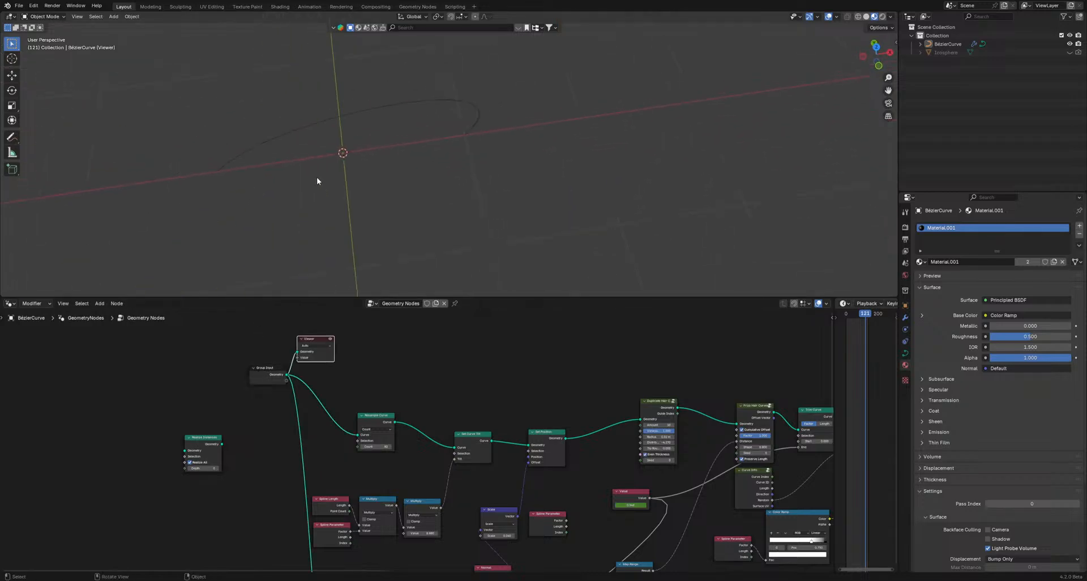
- Select the Bézier curve and its bend point, check it in and out of Edit Mode, and delete the Viewer node
click(453, 101)
key(Tab)
drag(410, 78, 474, 114)
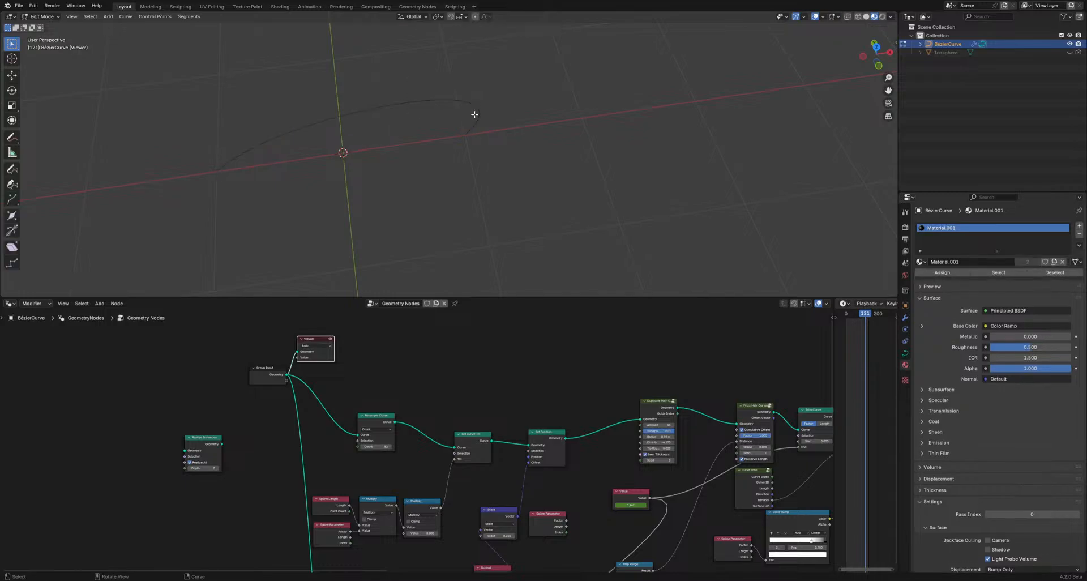
key(Tab)
key(Tab)
key(Tab)
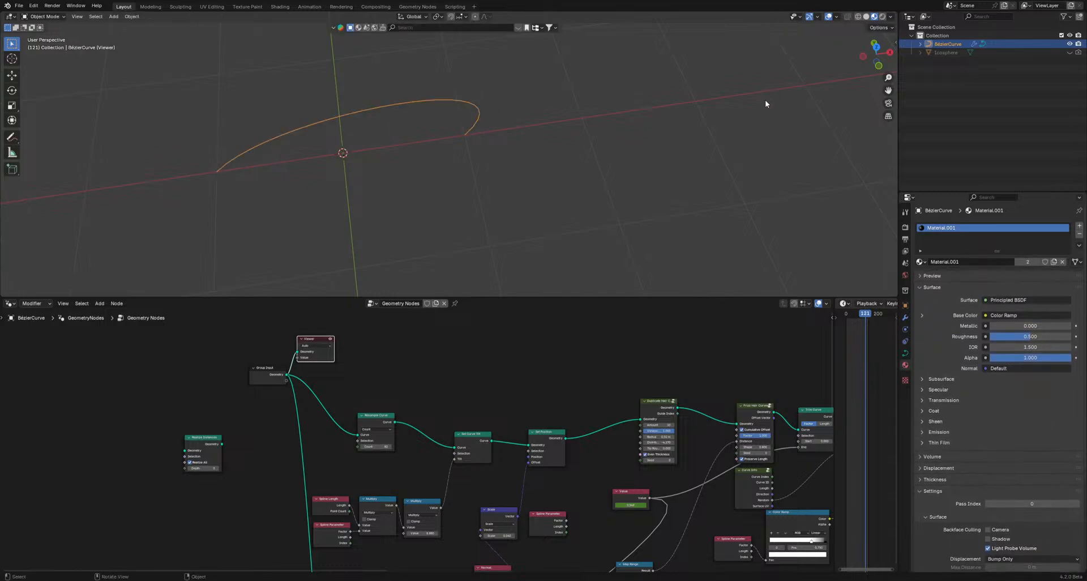
click(315, 338)
key(x)
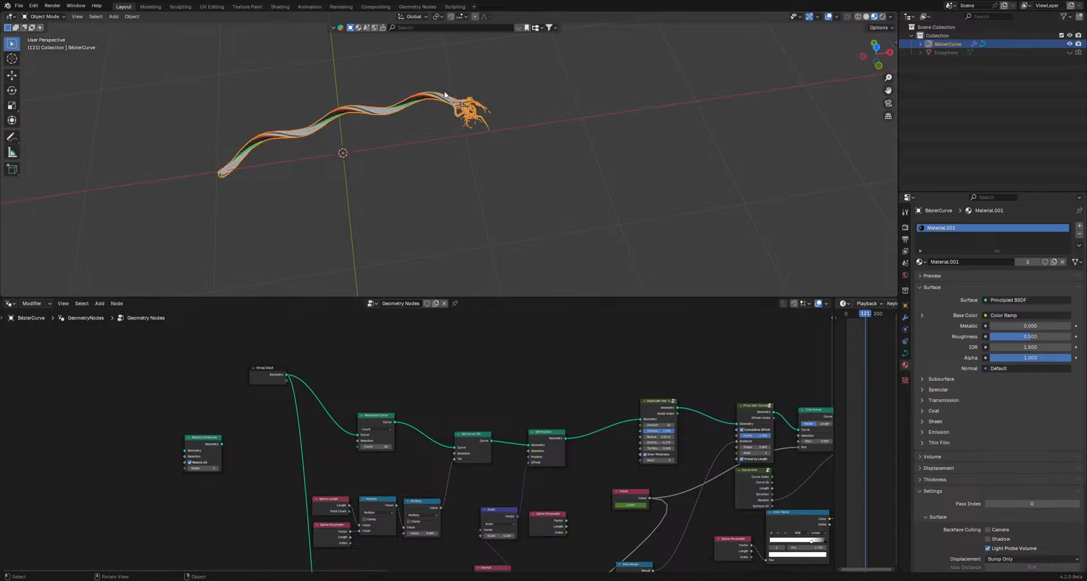
- Move the curve's middle control point by about -0.77, -0.94 and -0.66 m in X, Y and Z, and briefly preview the raw curve
key(Tab)
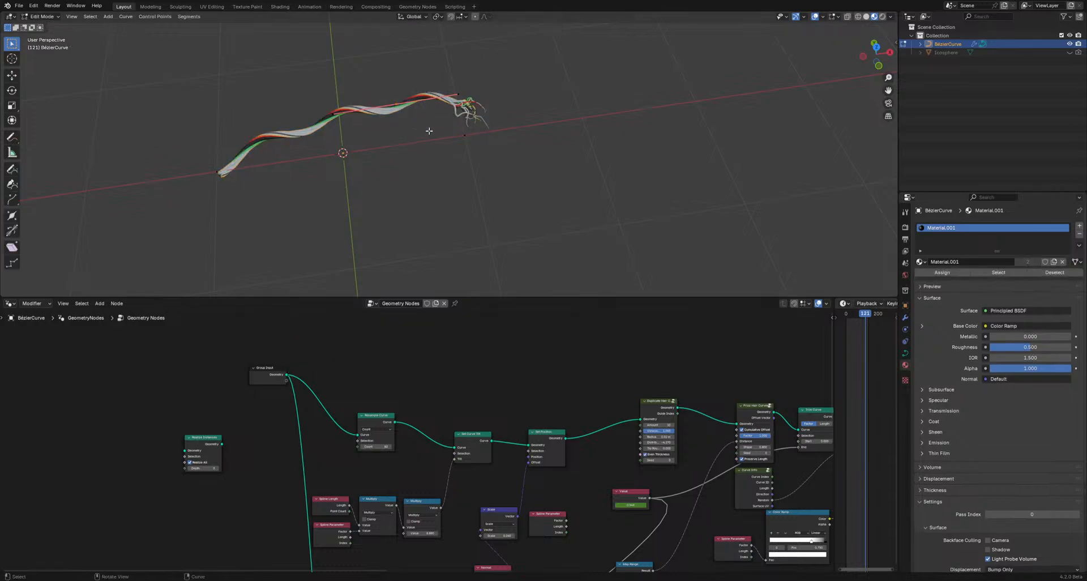
key(g)
click(409, 247)
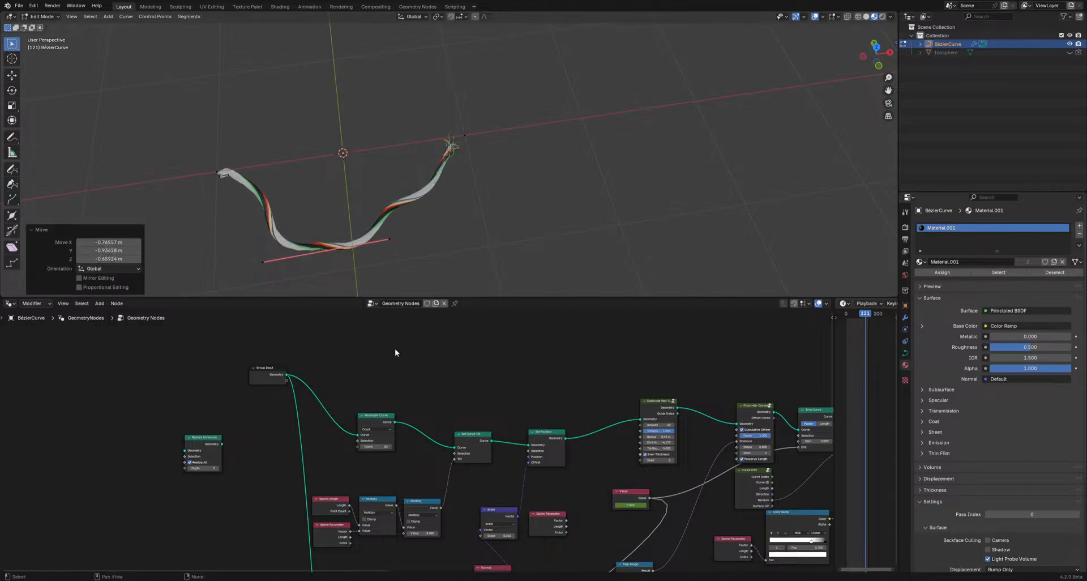
ctrl+shift+click(270, 375)
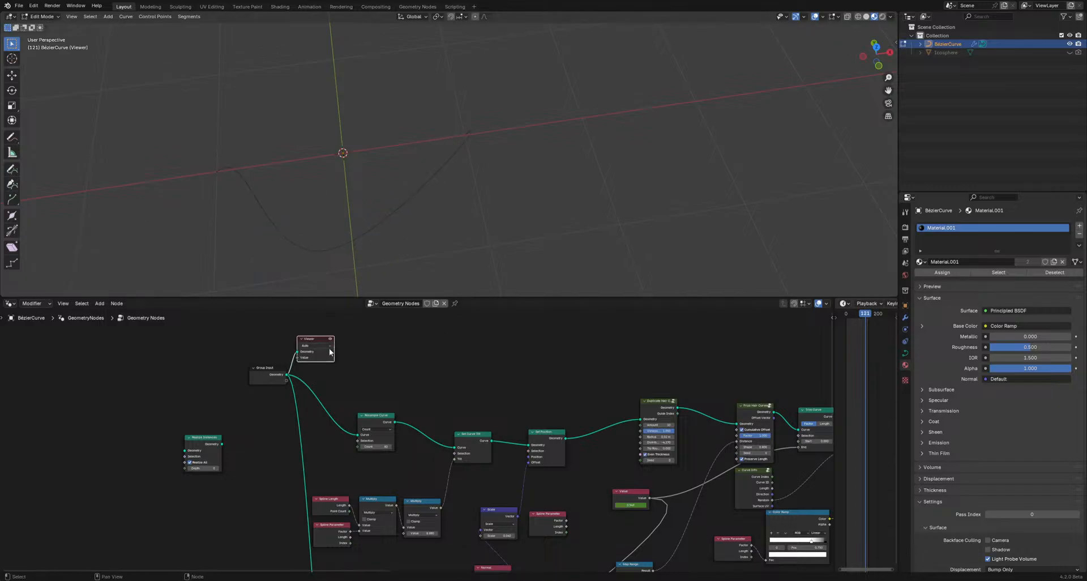
key(Delete)
- Reduce the Resample Curve node's Count to 2, and raise it to 3 to compare the cable's shape
scroll(390, 423, up, 4)
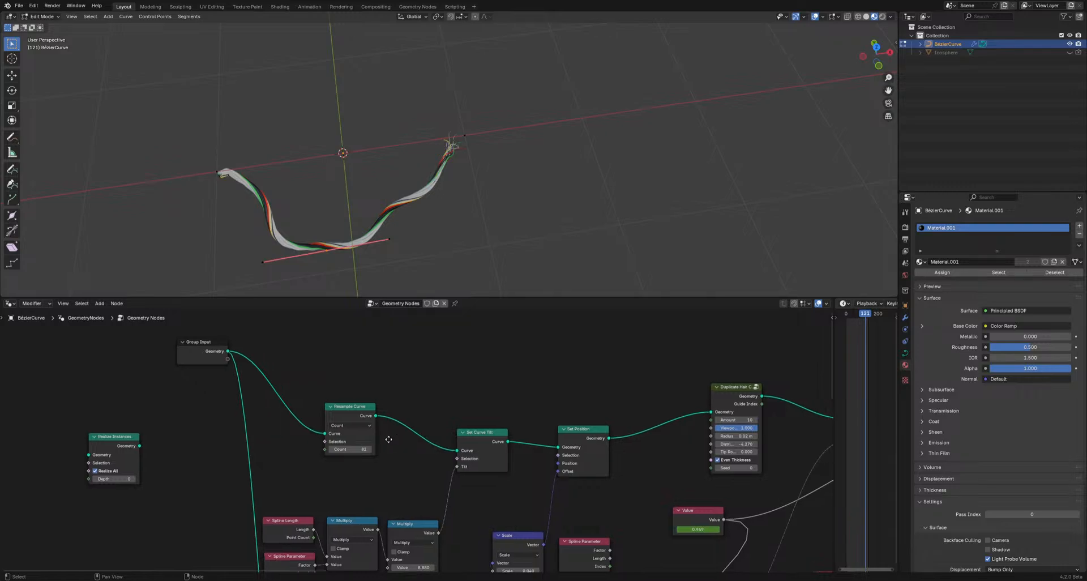
drag(326, 453, 288, 453)
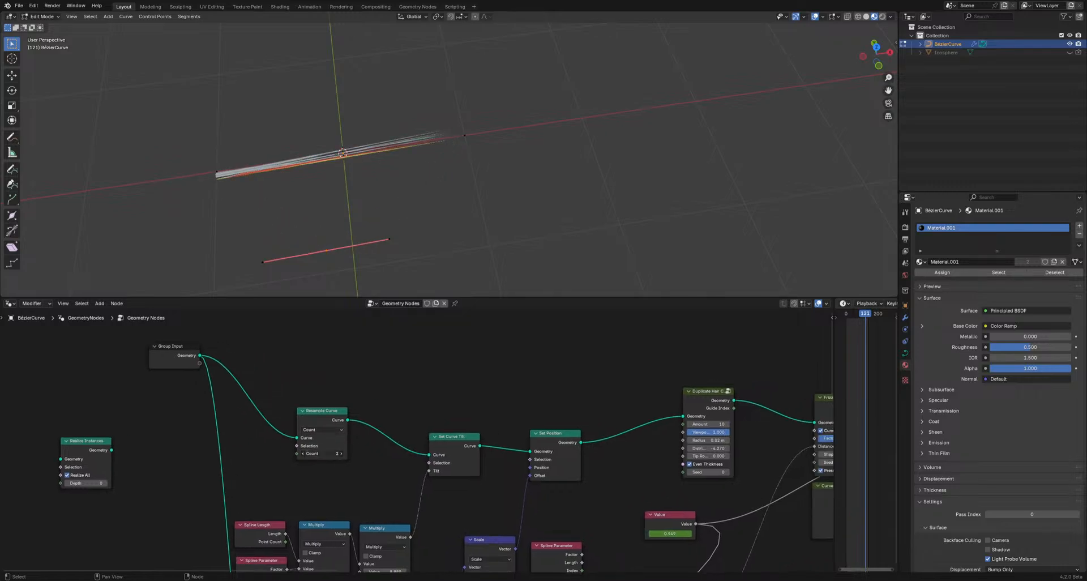
scroll(327, 190, up, 5)
shift+middle_drag(328, 189, 551, 180)
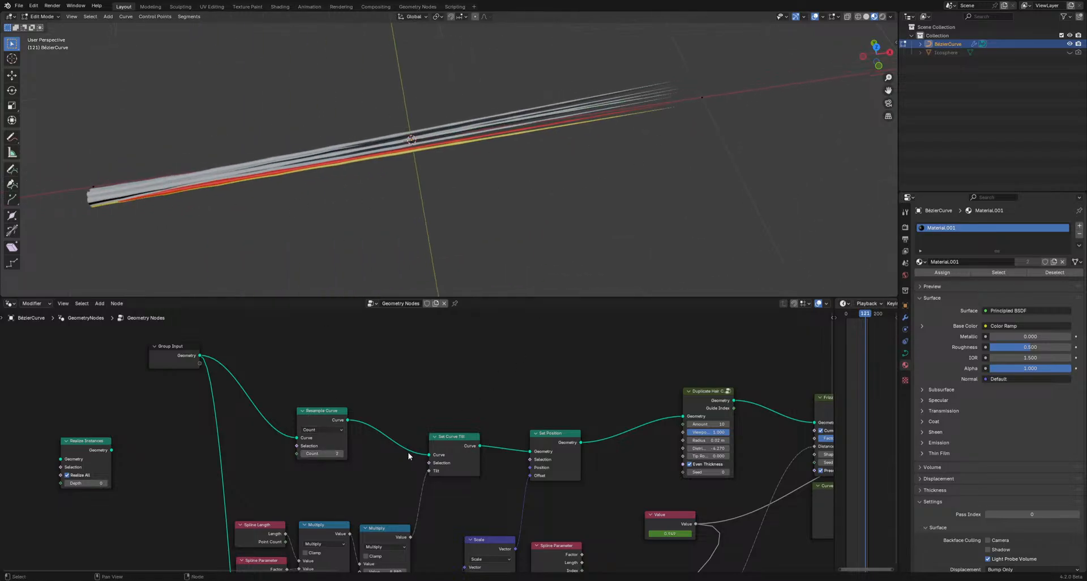
click(342, 455)
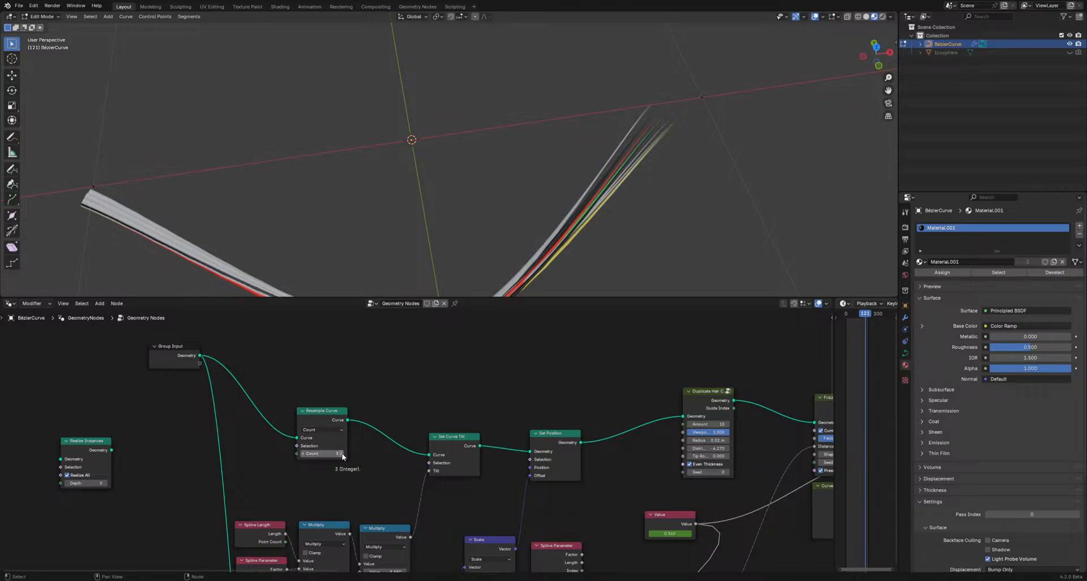
scroll(352, 194, down, 4)
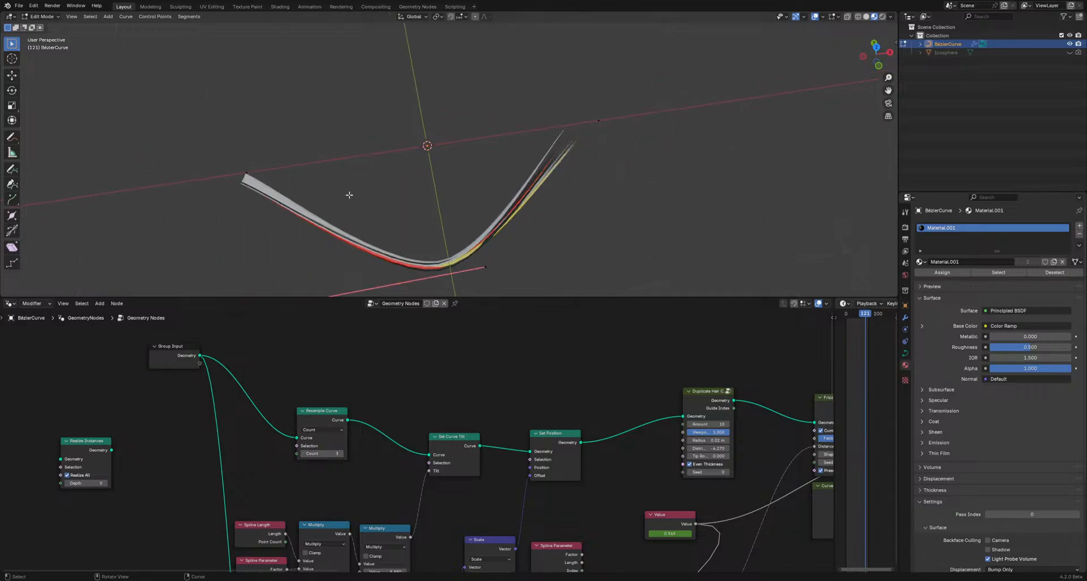
- Raise the Resample Curve node's Count in single increments to 24, and check the cable from a lower angle
click(342, 455)
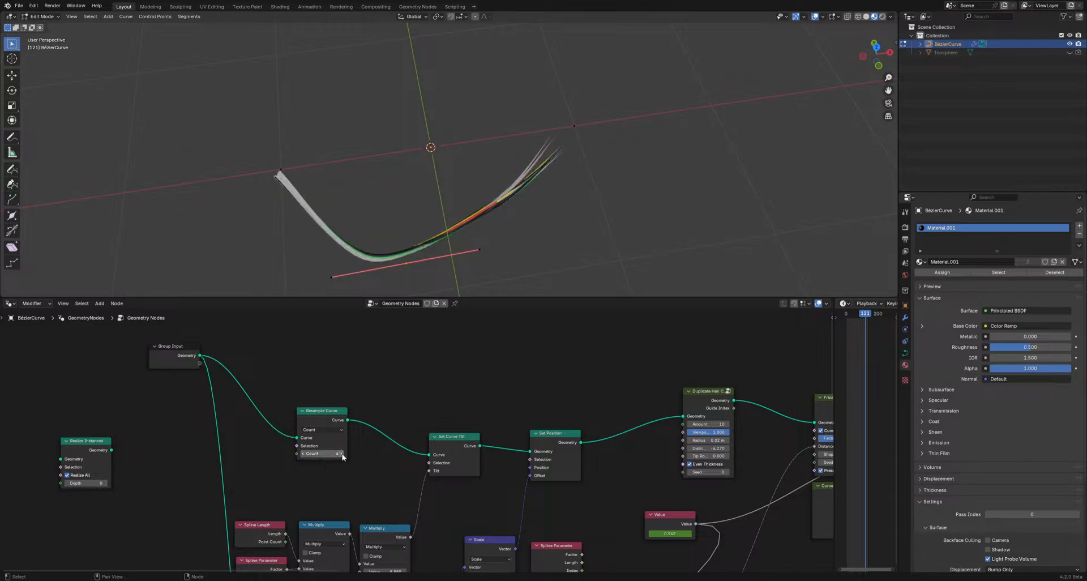
click(342, 454)
click(342, 454)
click(341, 454)
click(342, 454)
click(342, 454)
click(342, 454)
click(342, 454)
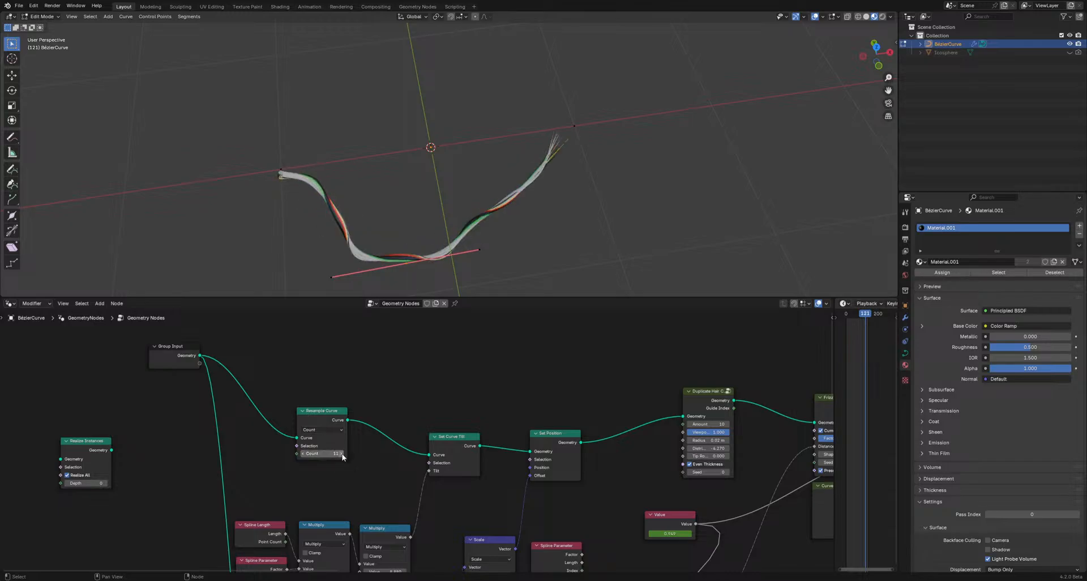
click(342, 454)
click(342, 454)
click(342, 454)
click(342, 454)
click(341, 454)
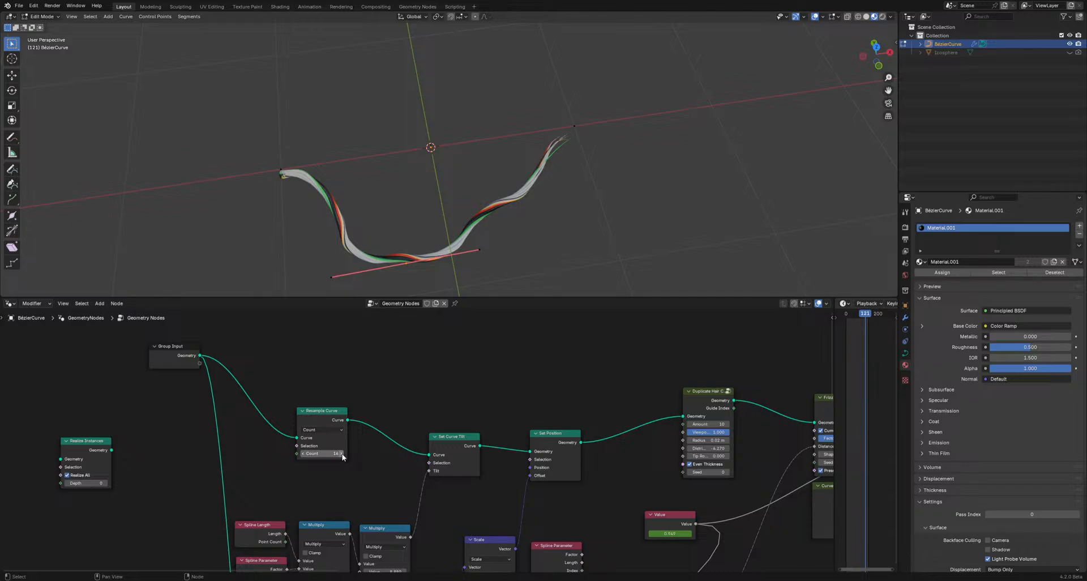
click(341, 454)
click(342, 454)
click(342, 454)
click(342, 454)
click(341, 454)
click(342, 455)
click(342, 454)
click(342, 454)
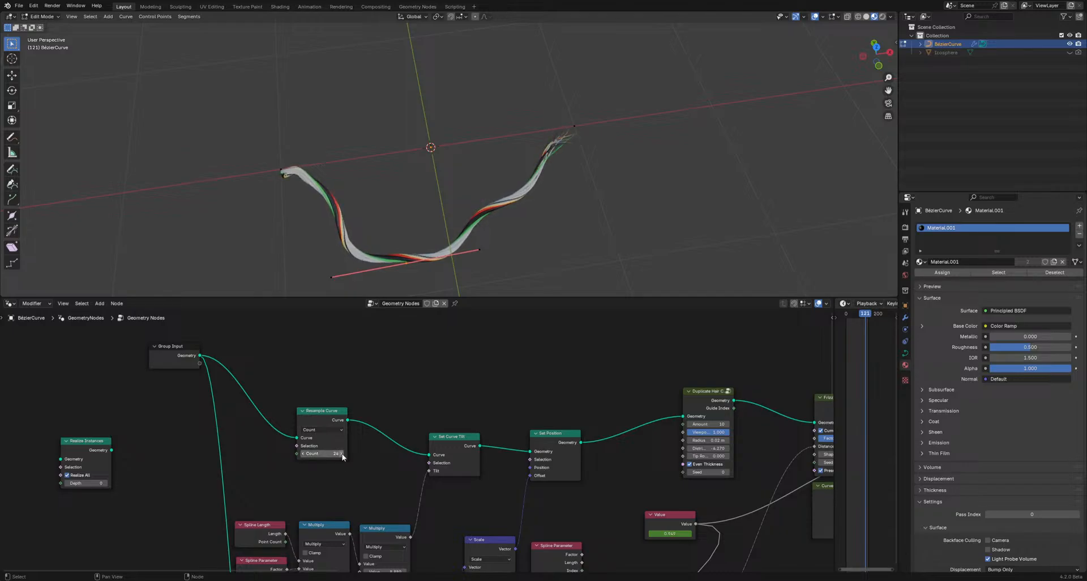
middle_drag(558, 243, 536, 182)
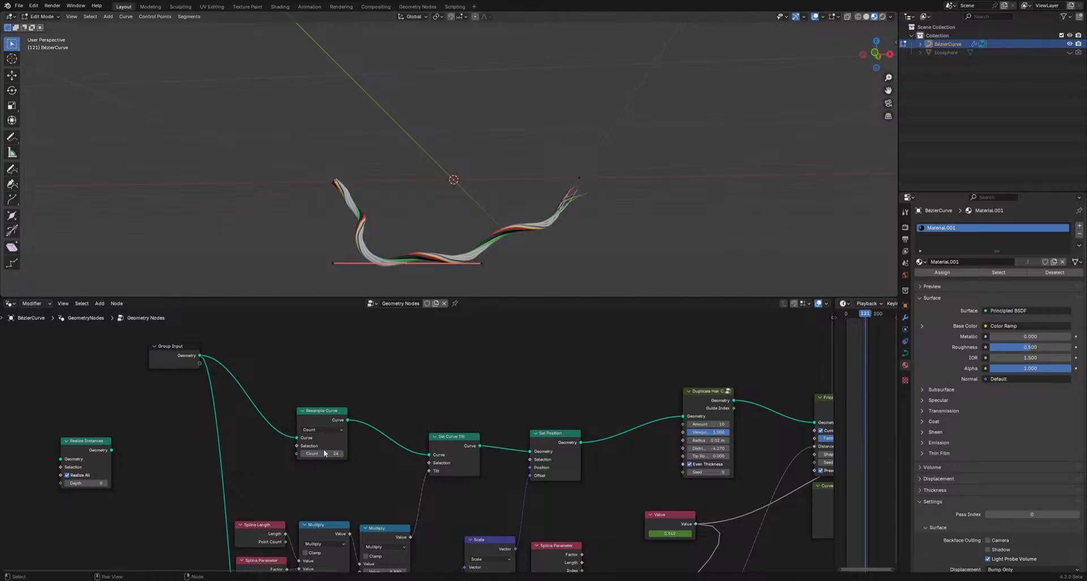
- Move the Set Curve Tilt node up, and compare the Set Position and Resample Curve outputs through a Viewer node
middle_drag(481, 459, 462, 432)
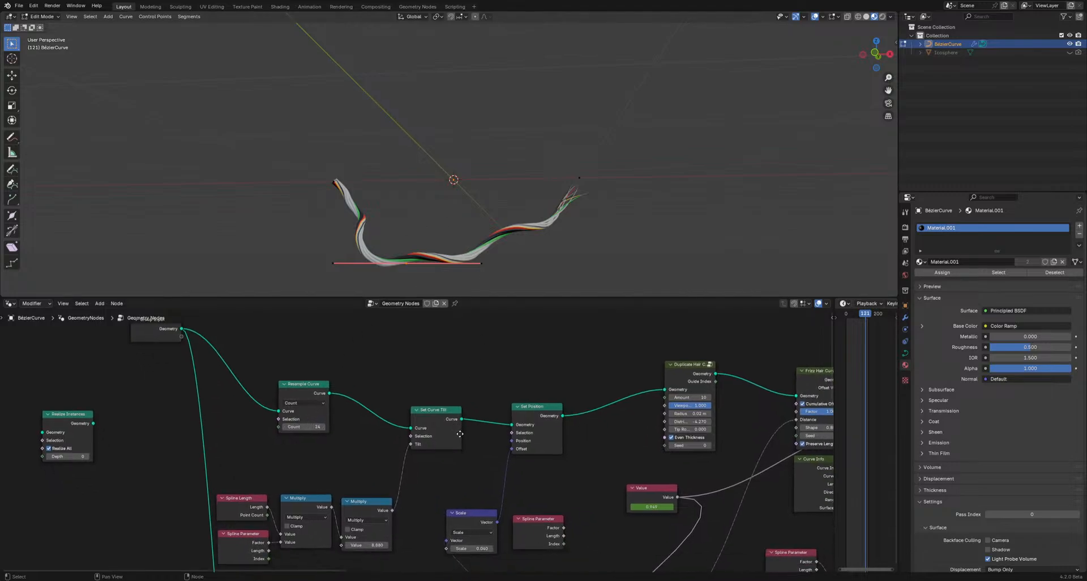
drag(437, 410, 425, 380)
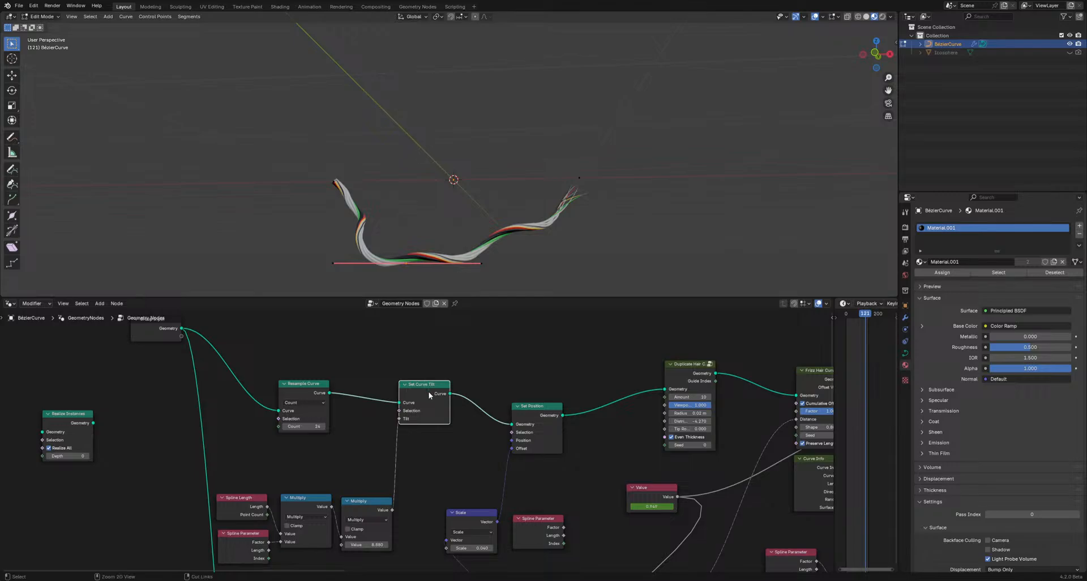
ctrl+shift+click(534, 414)
middle_drag(424, 219, 289, 145)
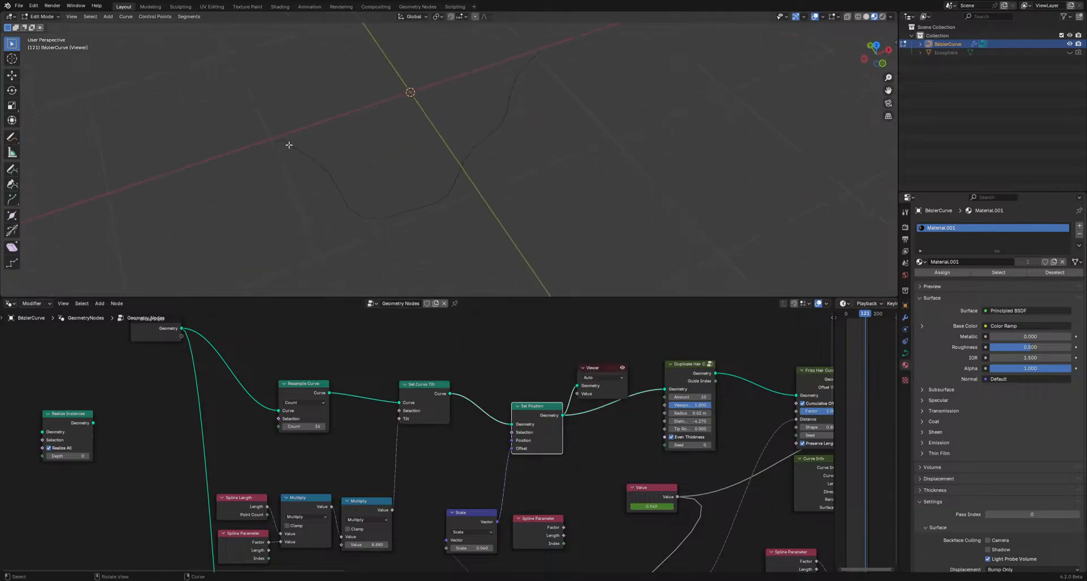
ctrl+shift+click(305, 390)
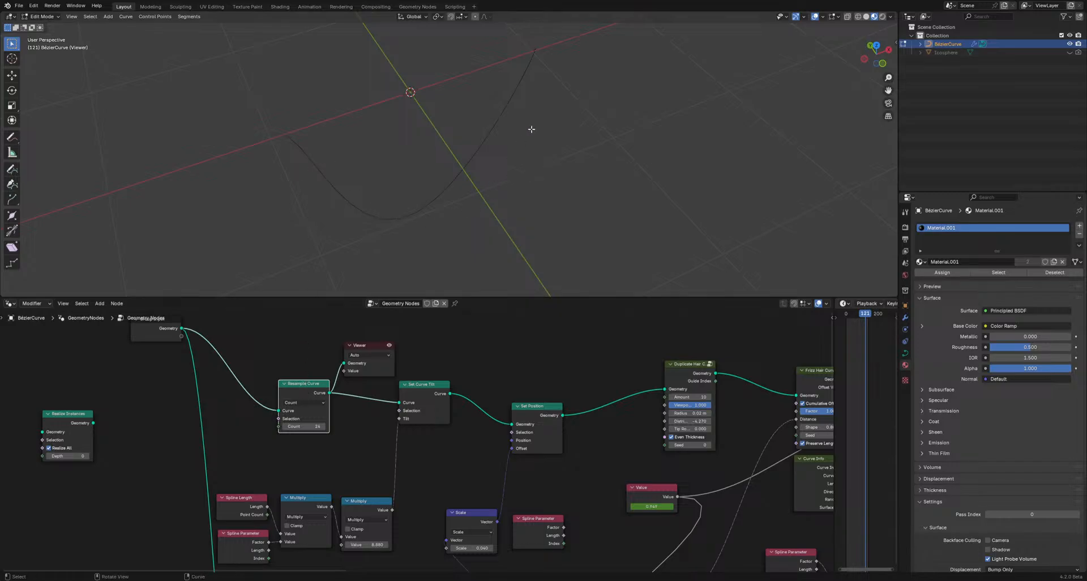
ctrl+shift+click(547, 409)
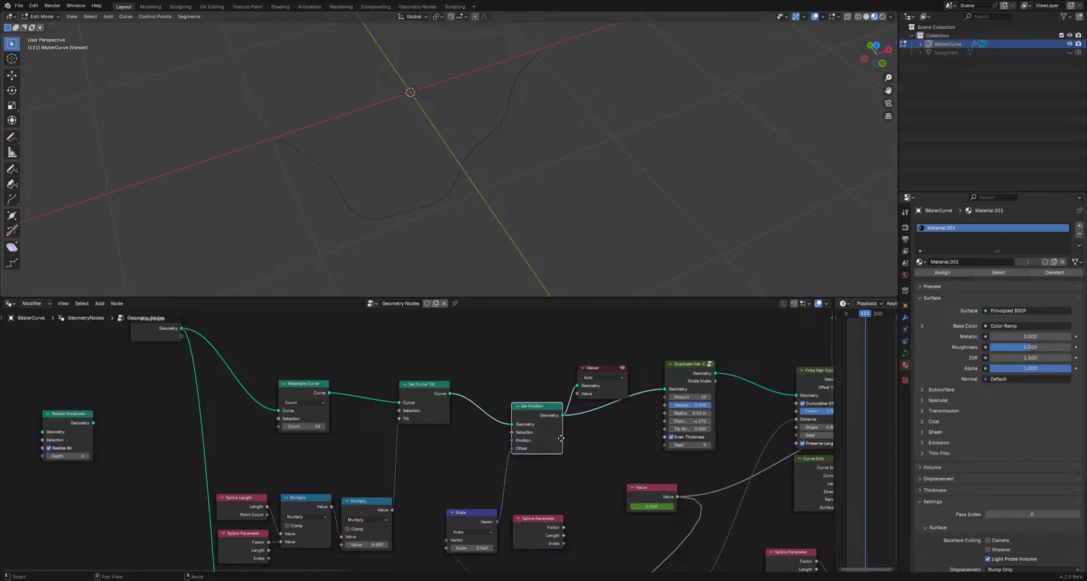
- Examine the Spline Length, Spline Parameter and Multiply nodes that drive the tilt, and delete the Viewer node
middle_drag(561, 438, 497, 372)
drag(407, 449, 385, 436)
drag(170, 408, 359, 514)
click(430, 461)
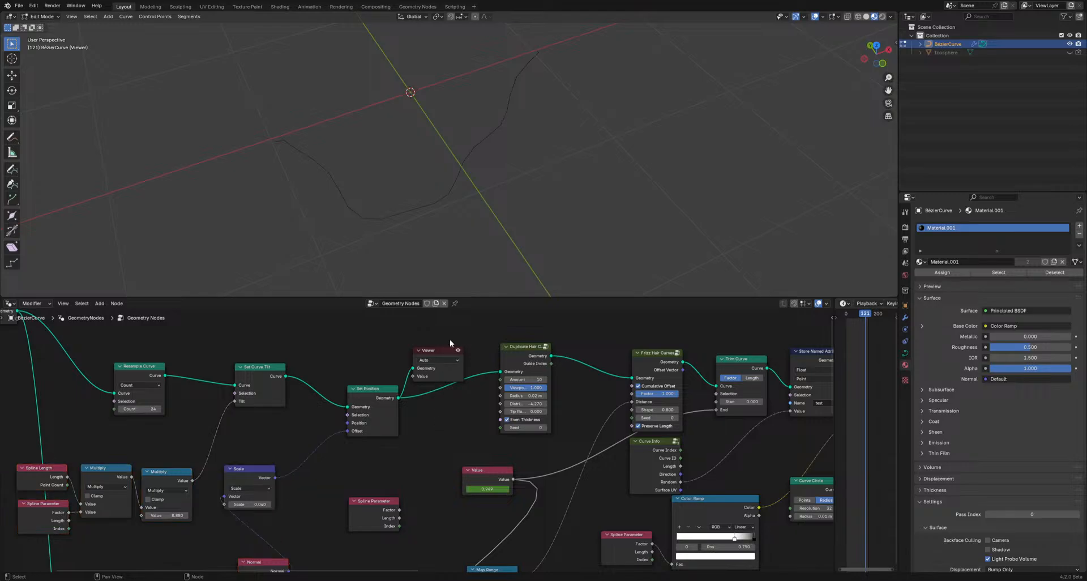
click(443, 352)
key(x)
- Preview the Set Position output and the Duplicate Hair Curves output, and inspect the duplicated strands closely
middle_drag(511, 358, 376, 383)
drag(240, 423, 251, 410)
ctrl+shift+click(249, 398)
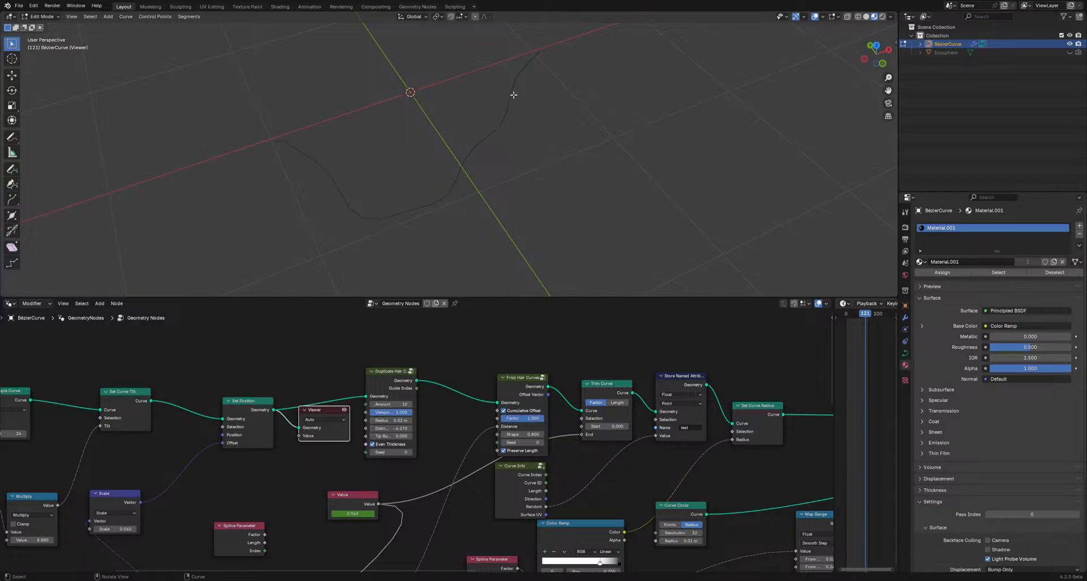
ctrl+shift+click(388, 374)
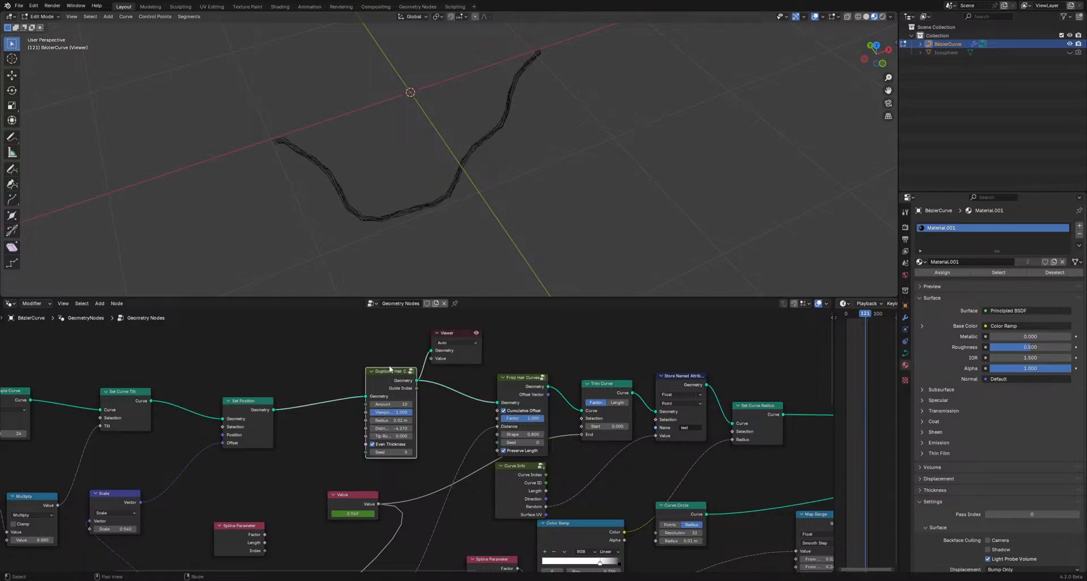
scroll(364, 209, up, 4)
shift+middle_drag(364, 209, 652, 216)
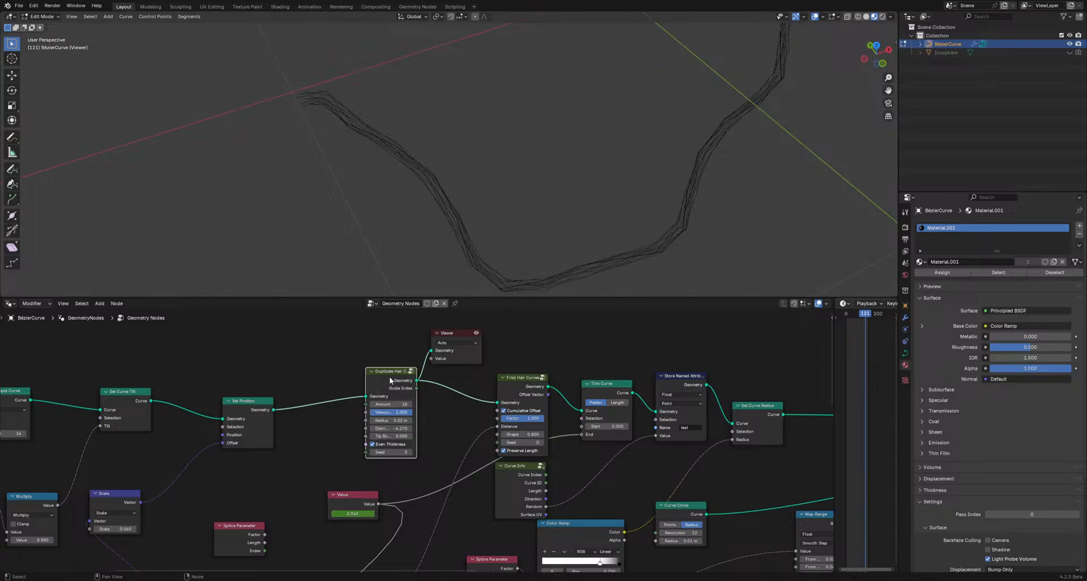
middle_drag(420, 367, 365, 360)
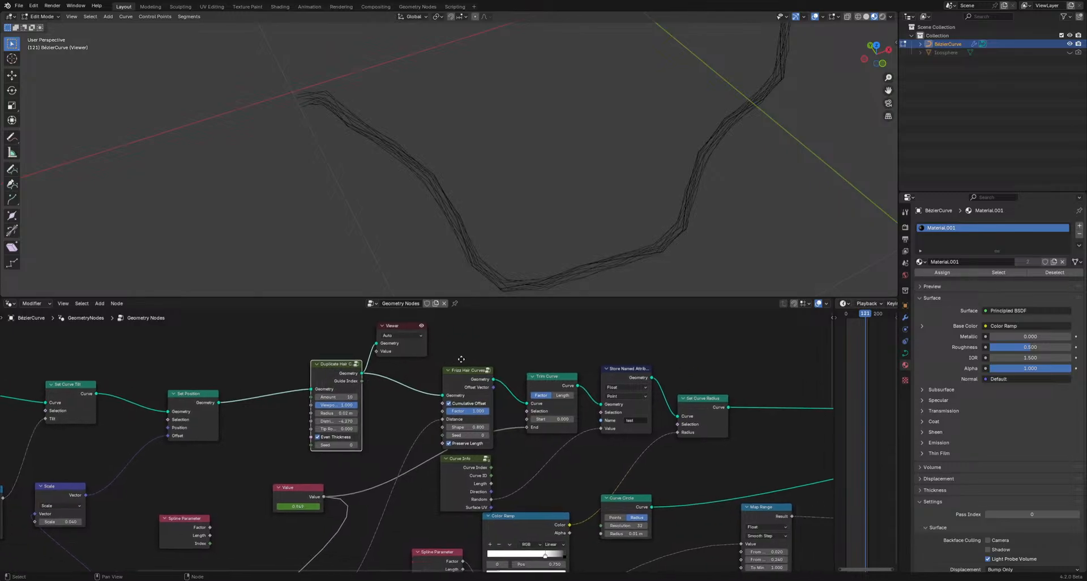
- Preview the Frizz Hair Curves output at the frayed cable end, and move that node slightly up
ctrl+shift+click(459, 397)
scroll(581, 152, down, 4)
middle_drag(581, 151, 519, 147)
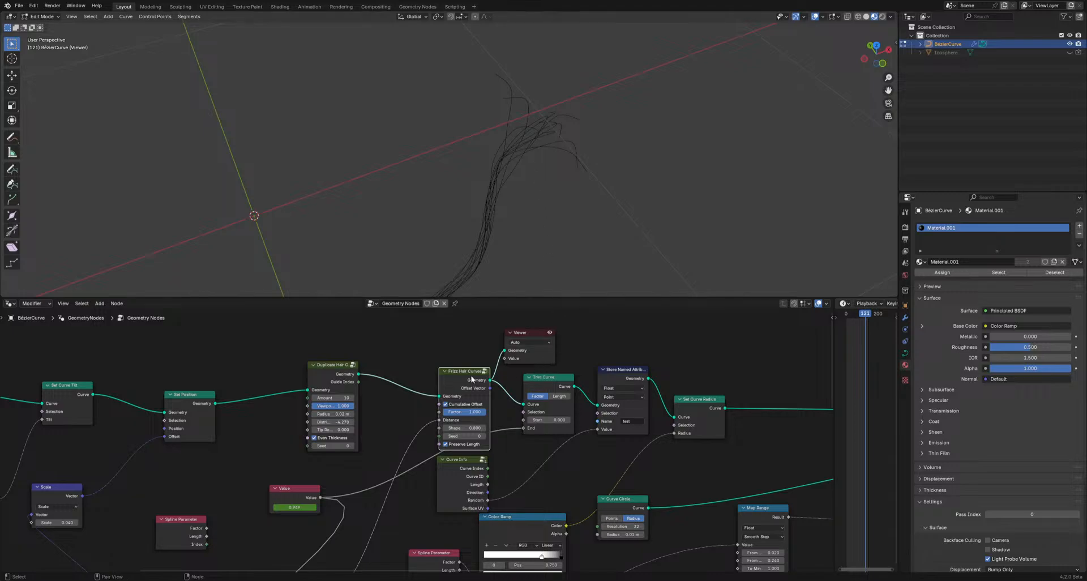
drag(468, 373, 442, 342)
- Locate and select the Geometry Proximity node that feeds the Map Range and Noise Texture nodes
scroll(439, 498, down, 2)
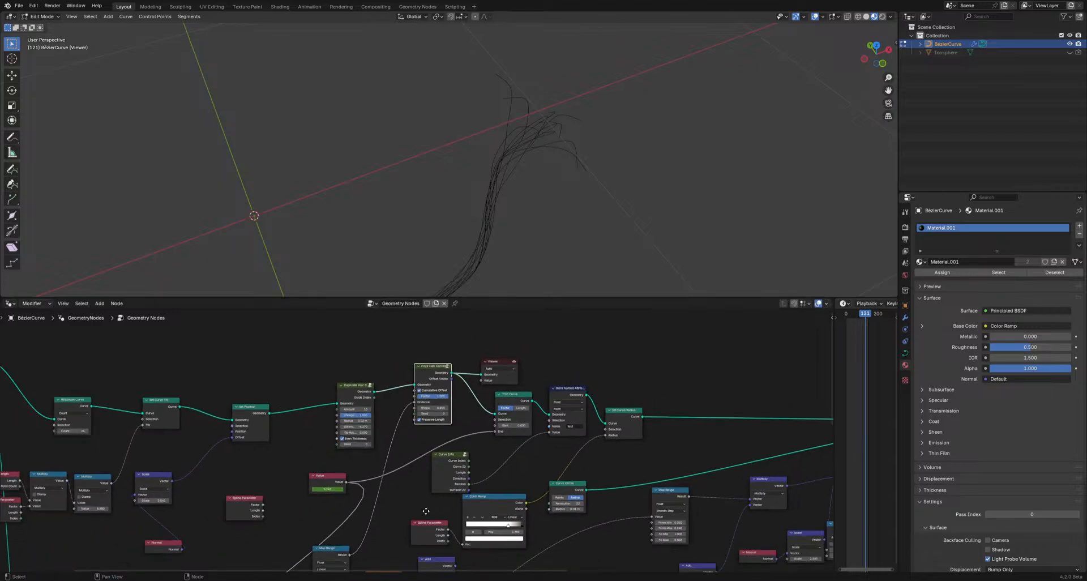
middle_drag(440, 499, 599, 289)
drag(421, 482, 419, 400)
click(419, 399)
scroll(419, 399, up, 2)
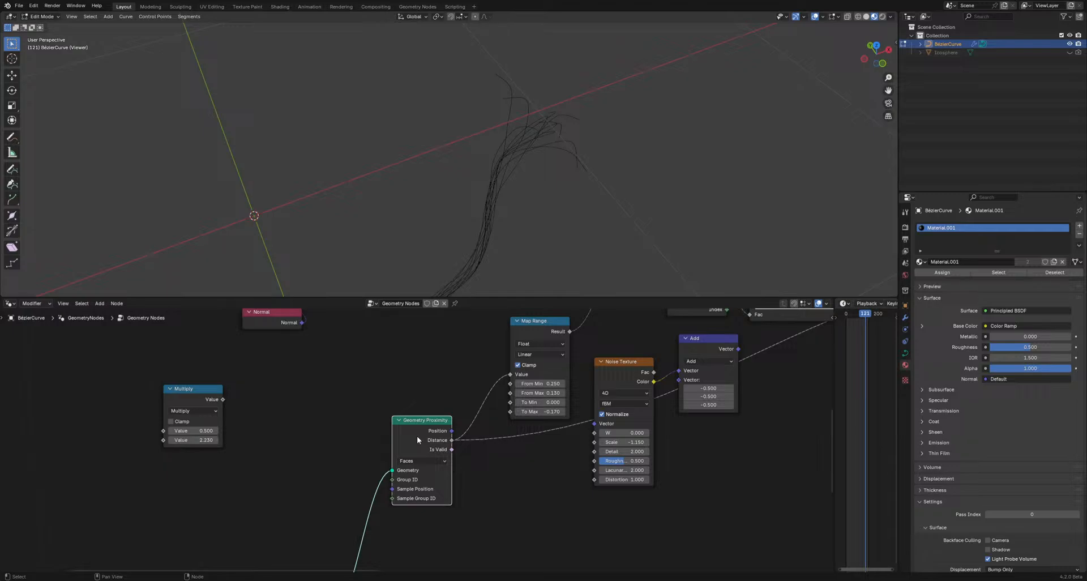
- Move the Set Position and Object Info nodes closer to Geometry Proximity, and examine their connections with Sample Curve
middle_drag(350, 535, 394, 417)
drag(352, 488, 383, 440)
middle_drag(348, 463, 409, 390)
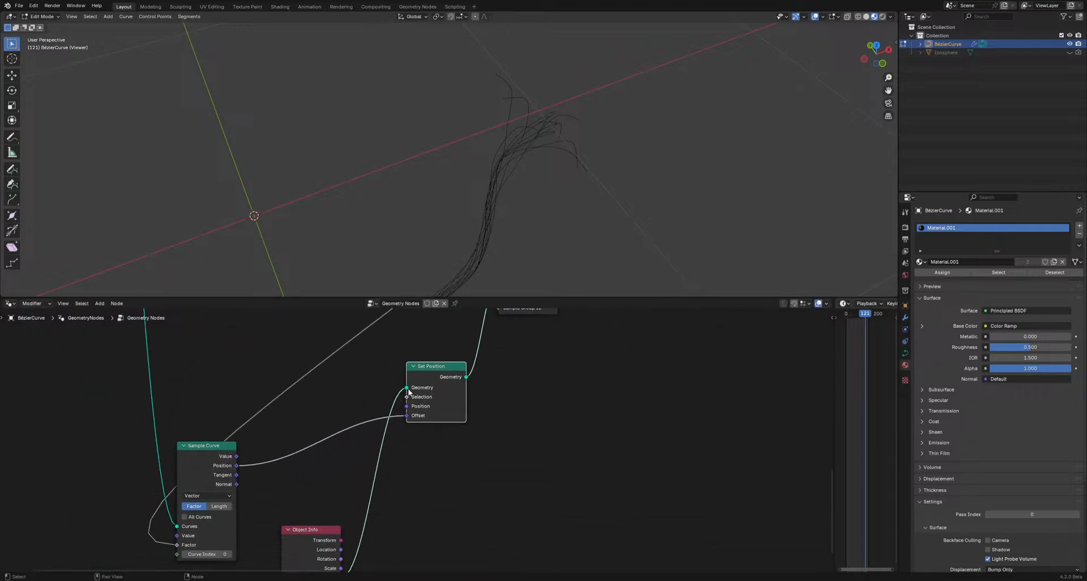
drag(306, 558, 323, 472)
middle_drag(456, 389, 459, 497)
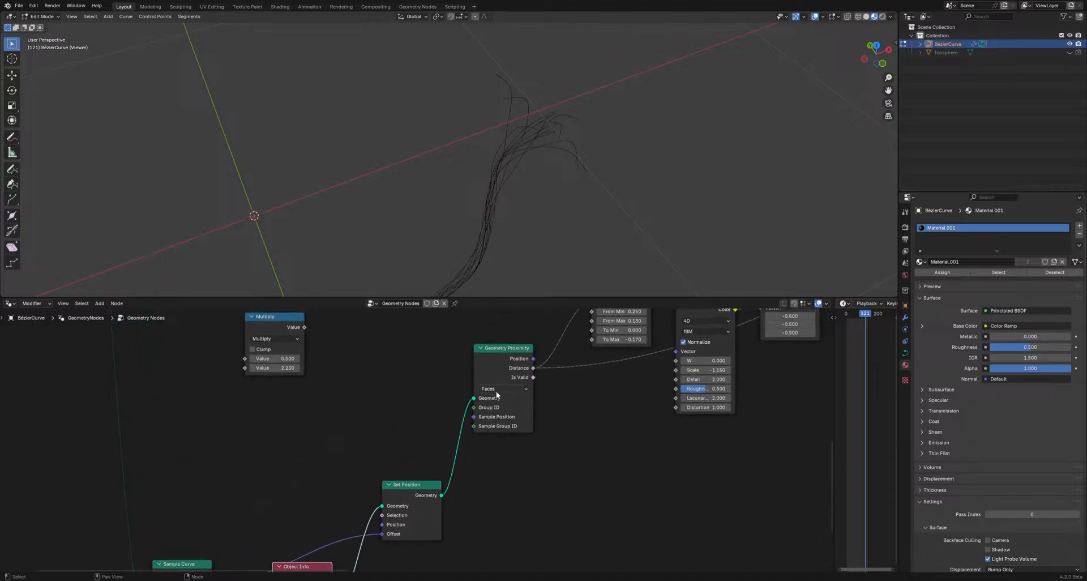
scroll(496, 391, down, 3)
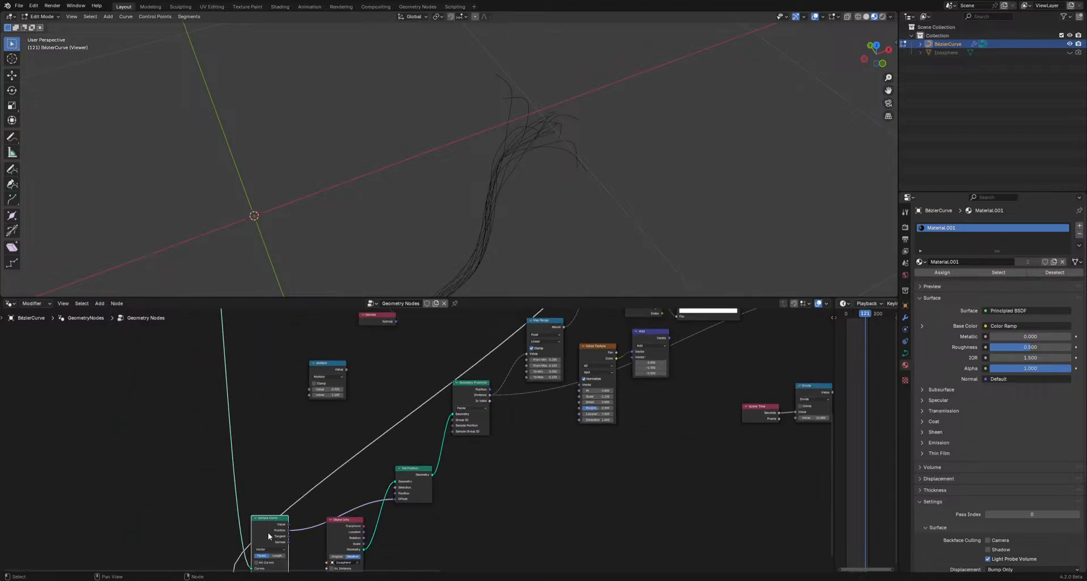
- Move the Sample Curve node up beside its Set Position node, and preview the Trim Curve output at the frayed cable end
drag(268, 535, 294, 476)
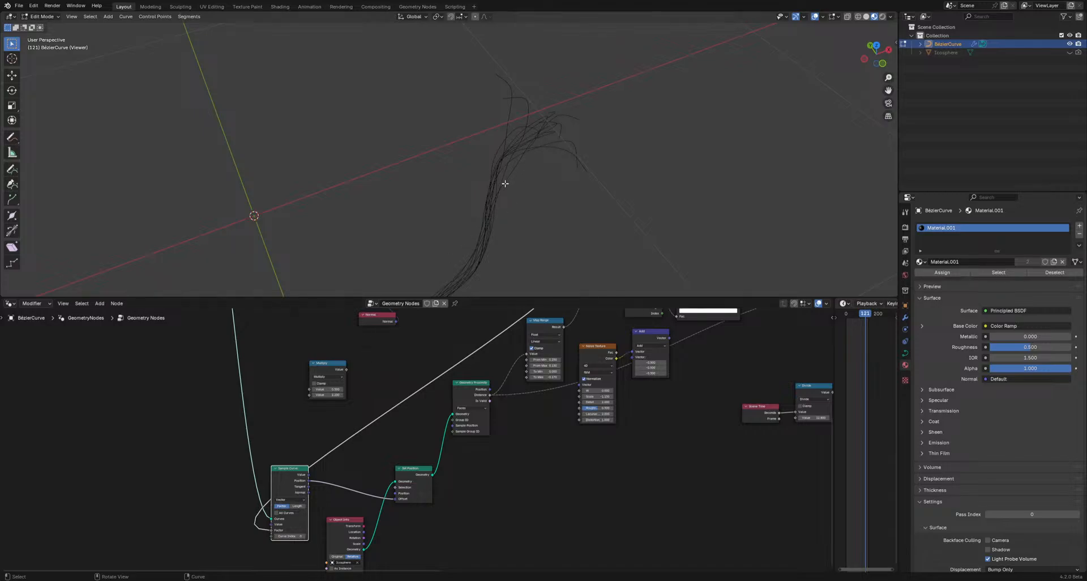
scroll(457, 332, down, 6)
middle_drag(458, 331, 385, 485)
scroll(385, 485, up, 4)
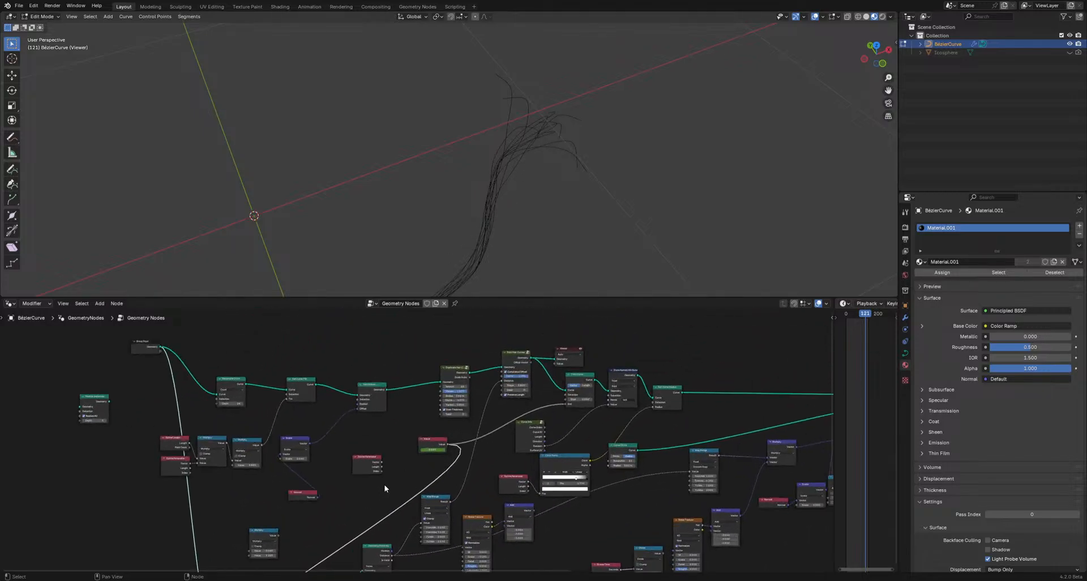
scroll(578, 427, up, 1)
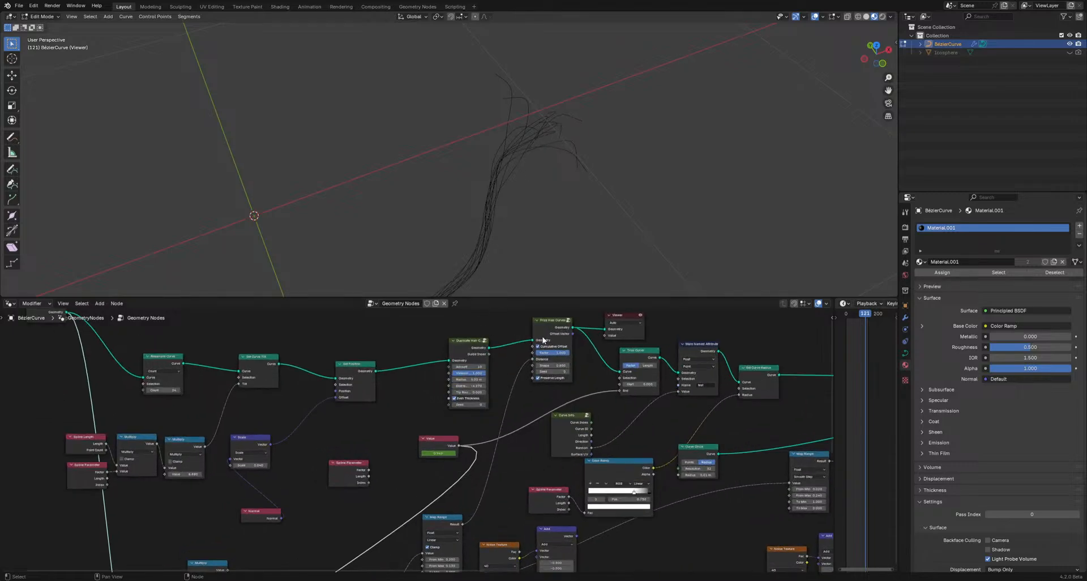
middle_drag(529, 349, 452, 416)
scroll(461, 425, up, 3)
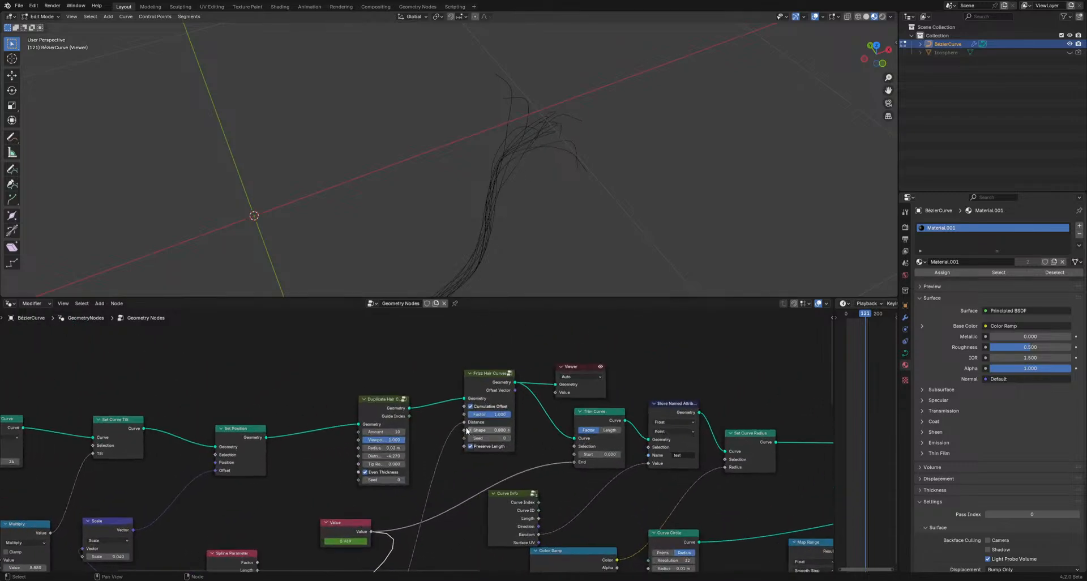
click(598, 414)
ctrl+shift+click(598, 413)
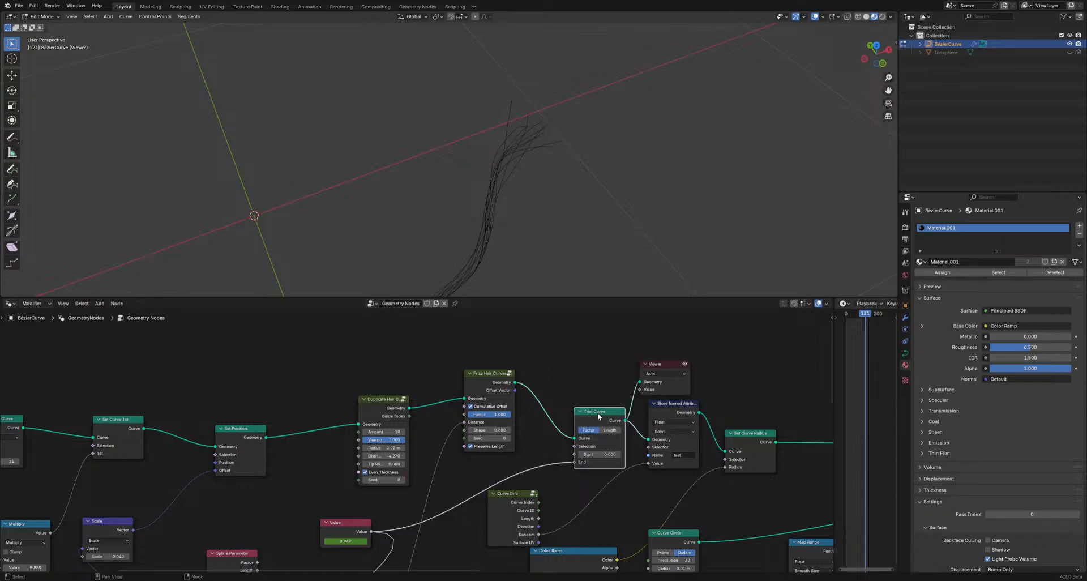
- Follow Trim Curve's End link back to the Value node, and move that node slightly to the right
middle_drag(597, 412, 496, 360)
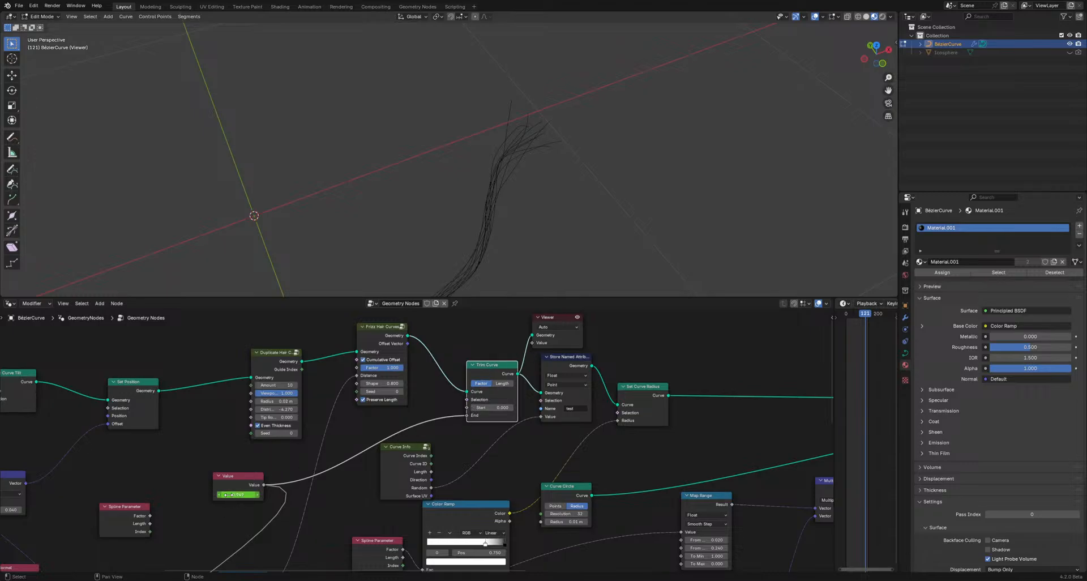
drag(462, 415, 468, 416)
middle_drag(323, 505, 364, 378)
drag(271, 357, 291, 354)
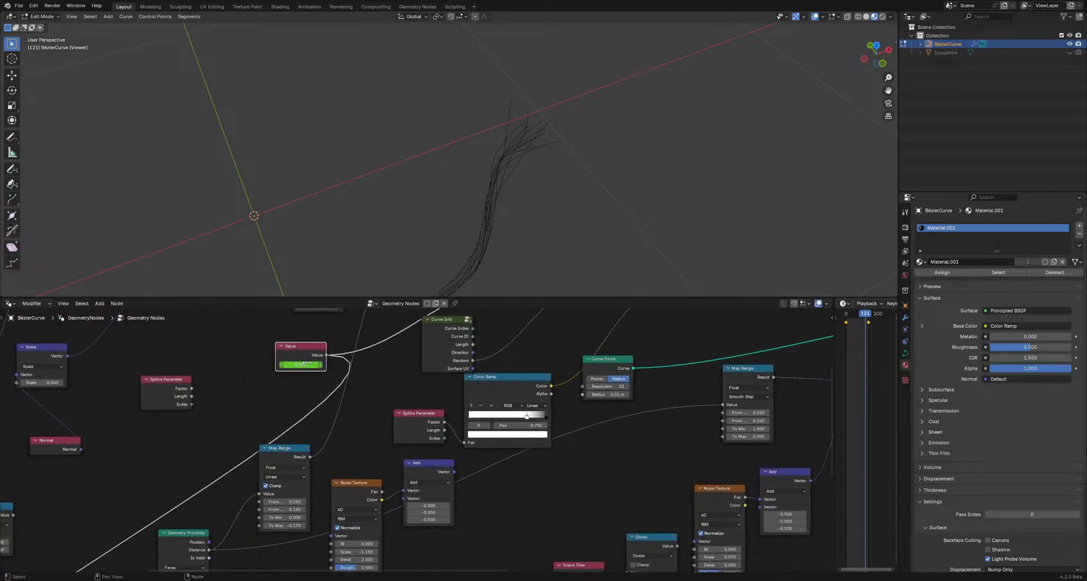
- Trace the Value link to Sample Curve and Geometry Proximity, and examine the Map Range node that feeds Frizz Hair Curves' Distance
scroll(284, 416, down, 4)
middle_drag(247, 498, 580, 306)
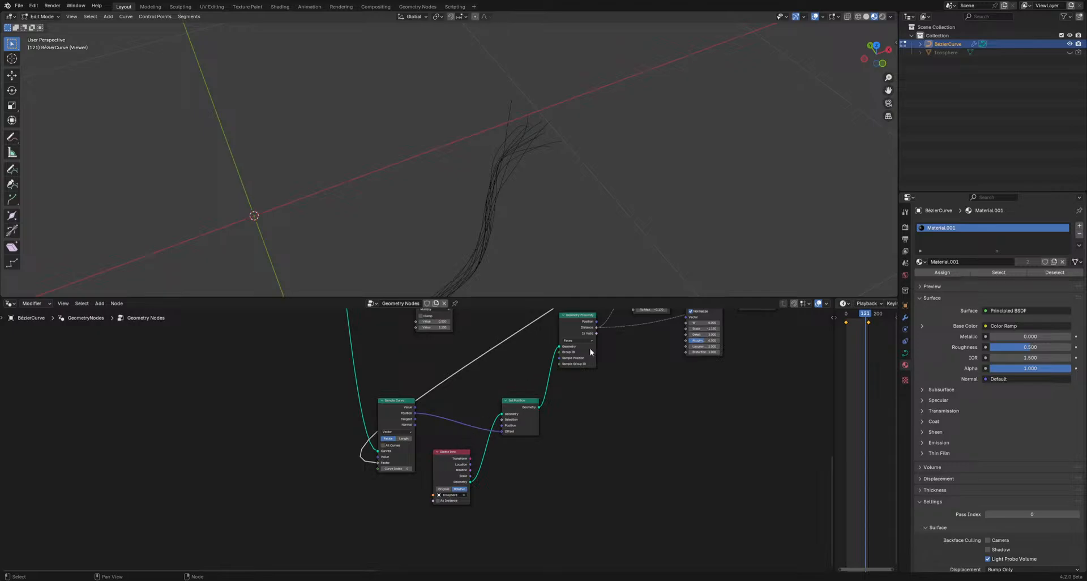
middle_drag(649, 351, 508, 327)
scroll(521, 362, up, 3)
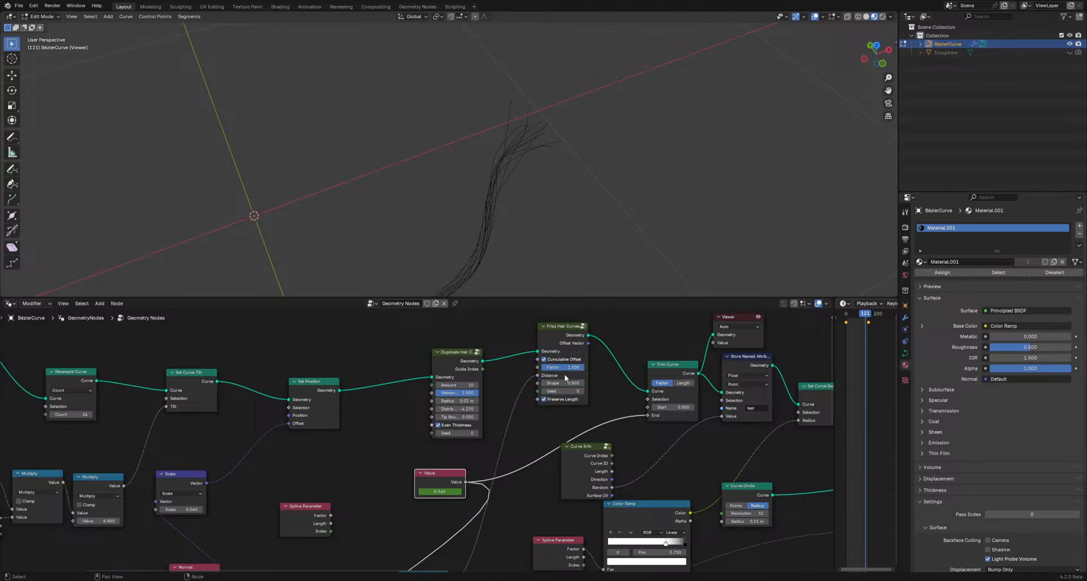
middle_drag(516, 481, 535, 351)
shift+drag(445, 508, 452, 507)
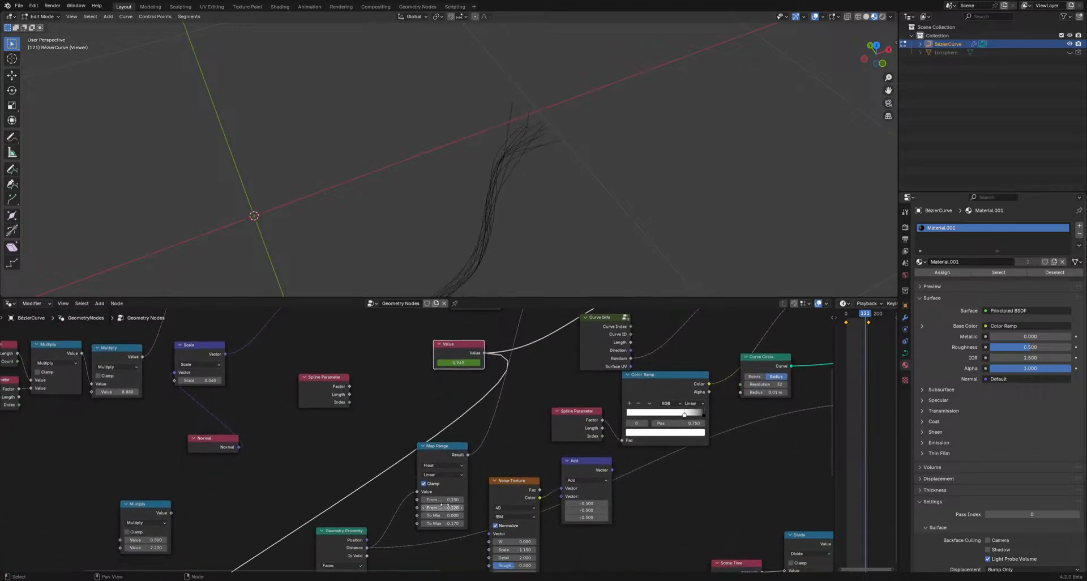
scroll(596, 440, down, 2)
scroll(597, 440, up, 2)
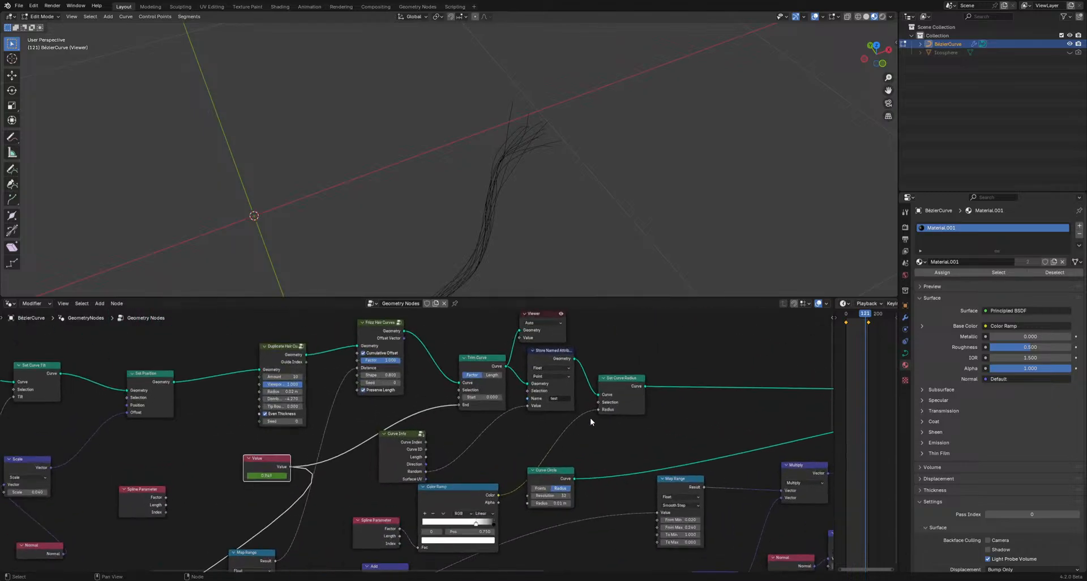
- Move the Curve Info node closer to Store Named Attribute, and inspect the trimmed strands at the cable end
mouse_move(555, 351)
mouse_down()
mouse_move(564, 355)
mouse_move(554, 355)
mouse_up()
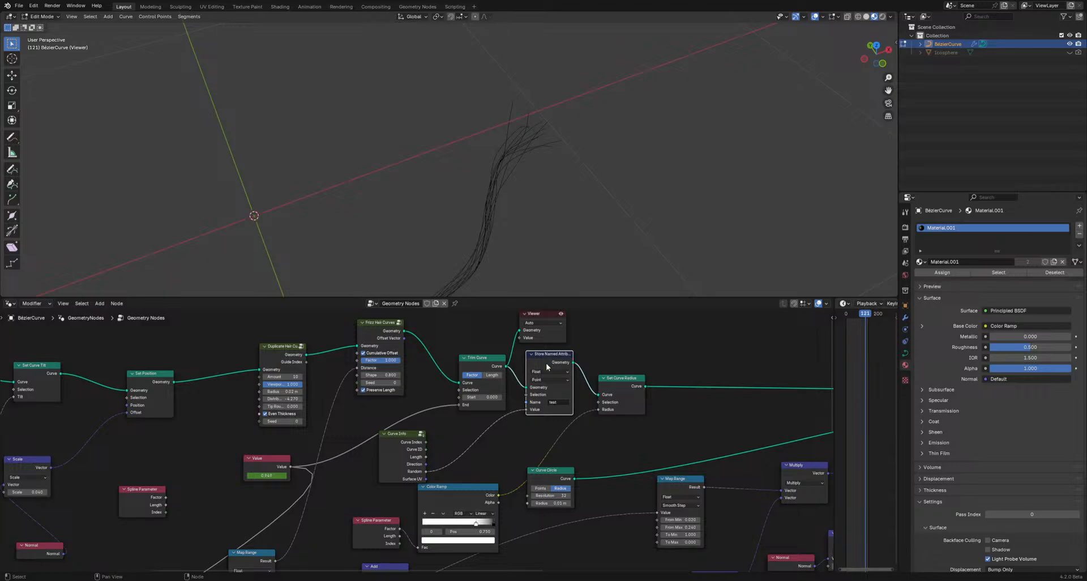
drag(410, 451, 454, 442)
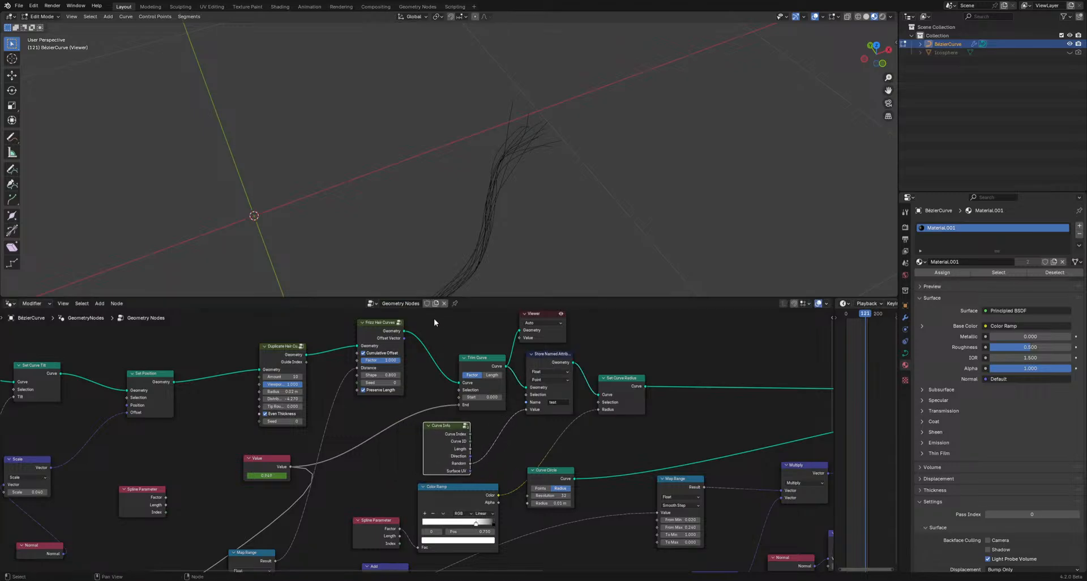
scroll(504, 145, up, 4)
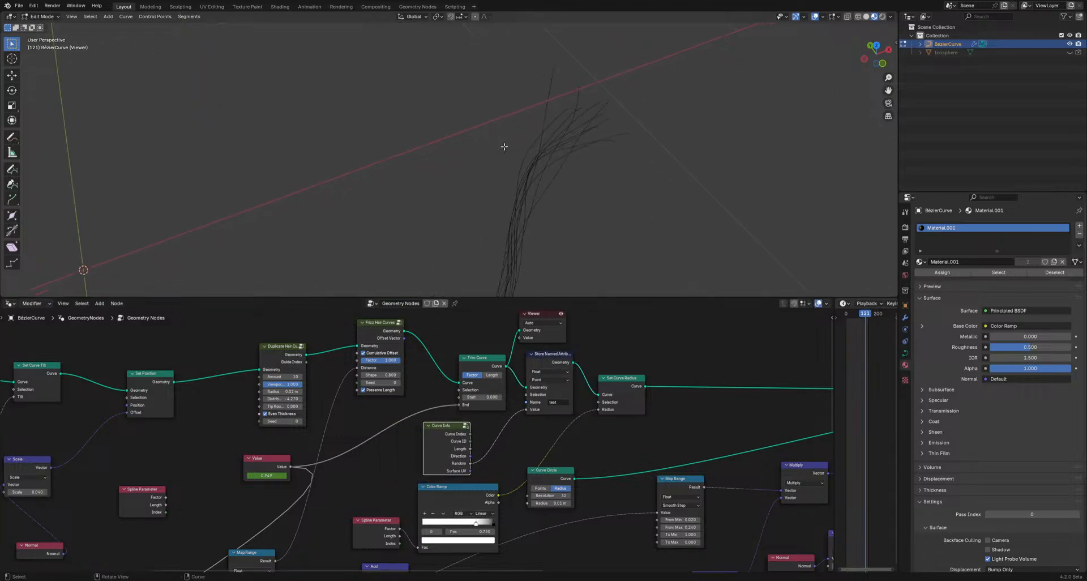
shift+middle_drag(527, 211, 490, 161)
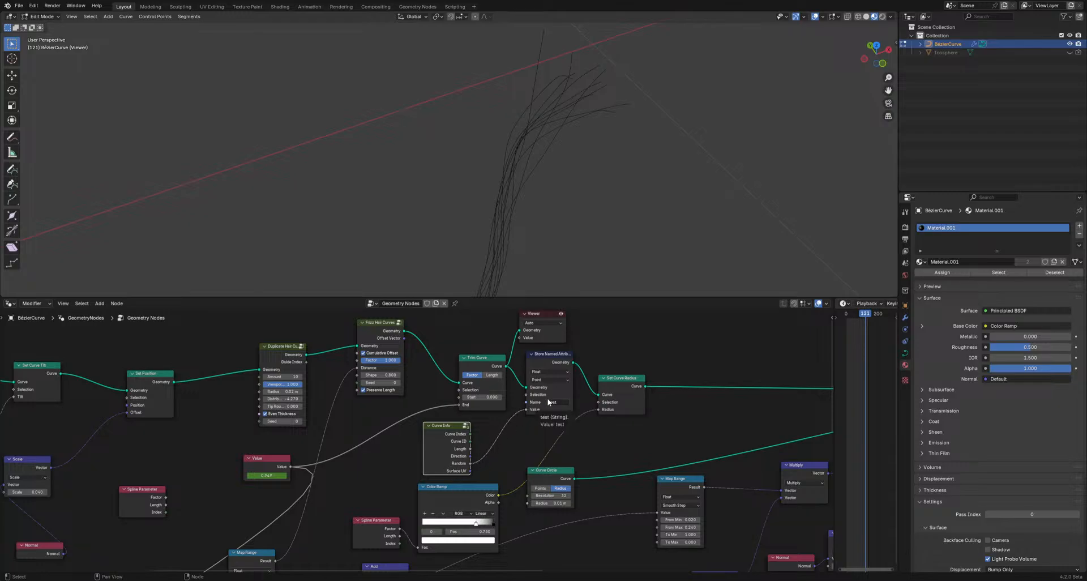
- Nudge the Store Named Attribute node upward and keep its attribute name as test
drag(542, 358, 545, 355)
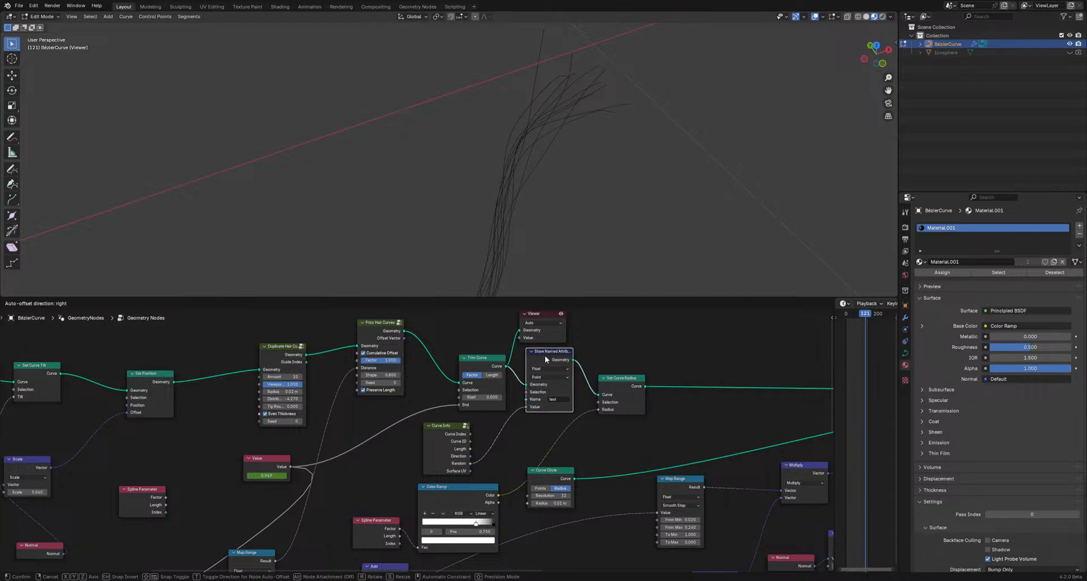
click(561, 400)
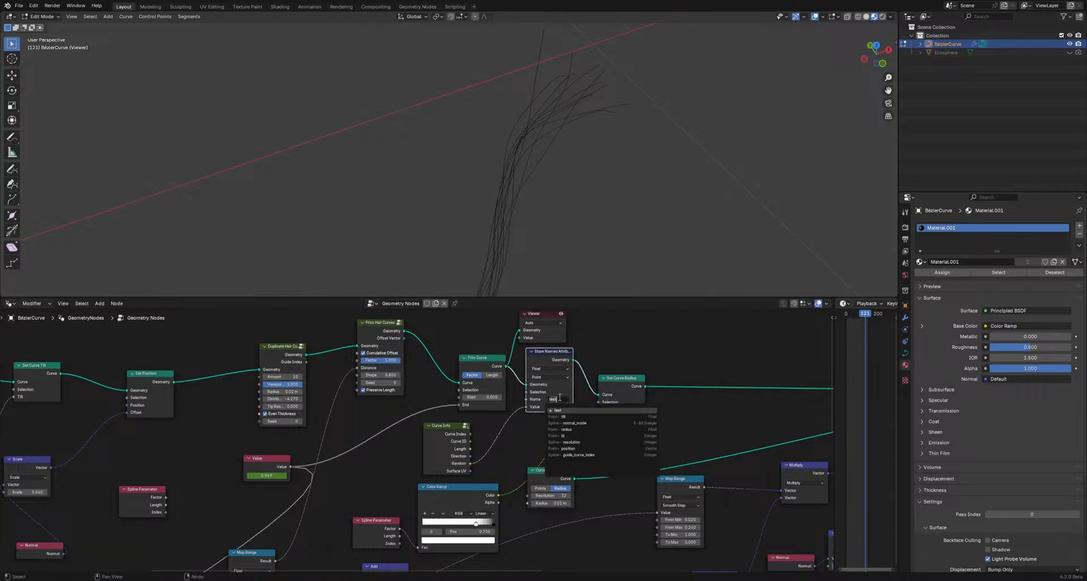
key(Return)
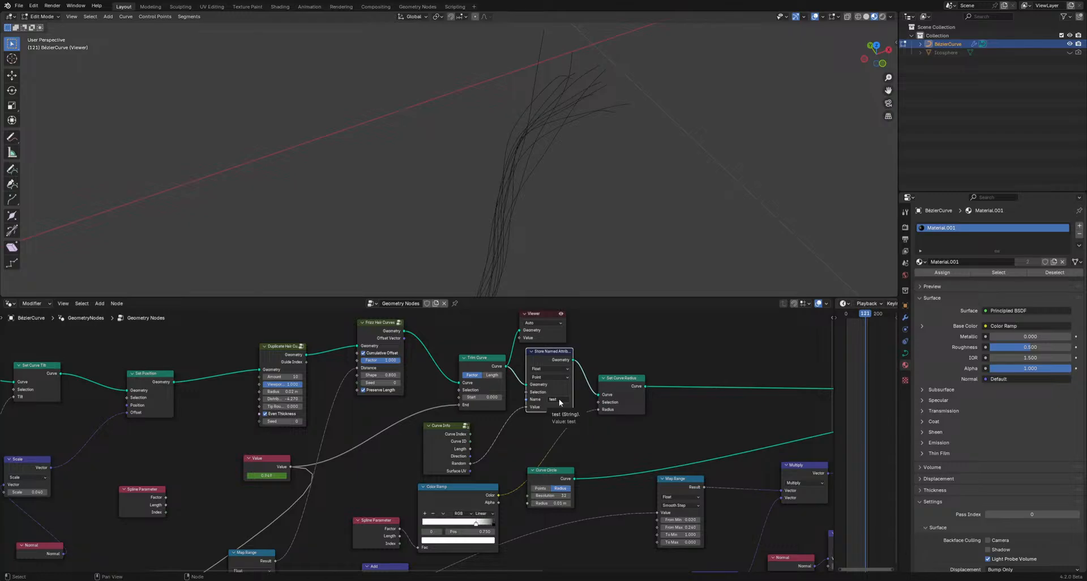
- Move the Set Curve Radius and Curve Circle nodes to the right, closer to the Curve to Mesh node
middle_drag(718, 426, 499, 453)
drag(409, 407, 500, 368)
drag(333, 508, 584, 422)
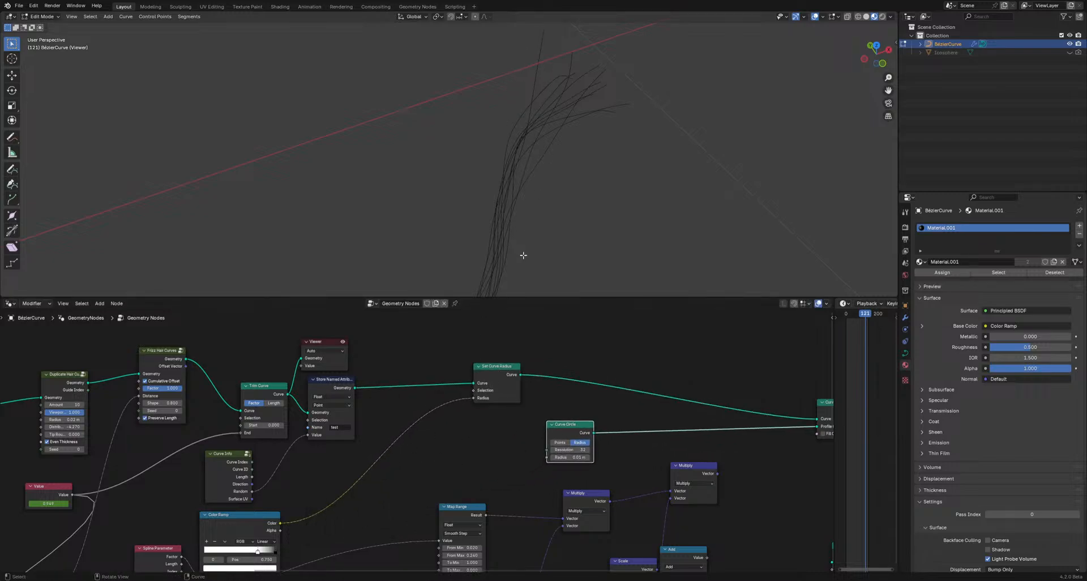
drag(577, 428, 668, 420)
middle_drag(732, 422, 718, 393)
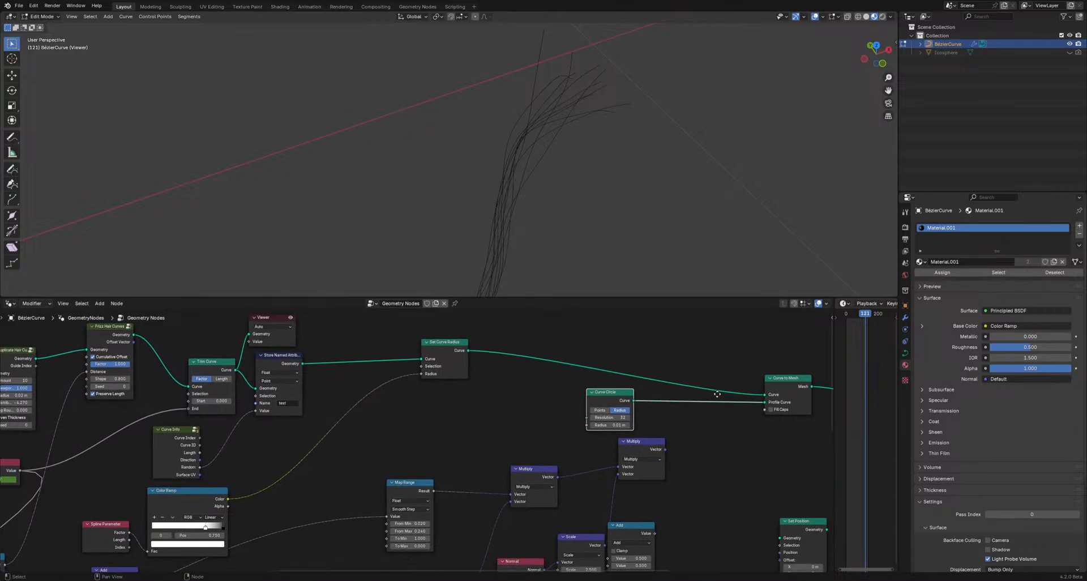
- Move the Color Ramp node closer to Set Curve Radius, and place its Spline Parameter node just beside the ramp
middle_drag(460, 408, 605, 347)
drag(342, 441, 481, 384)
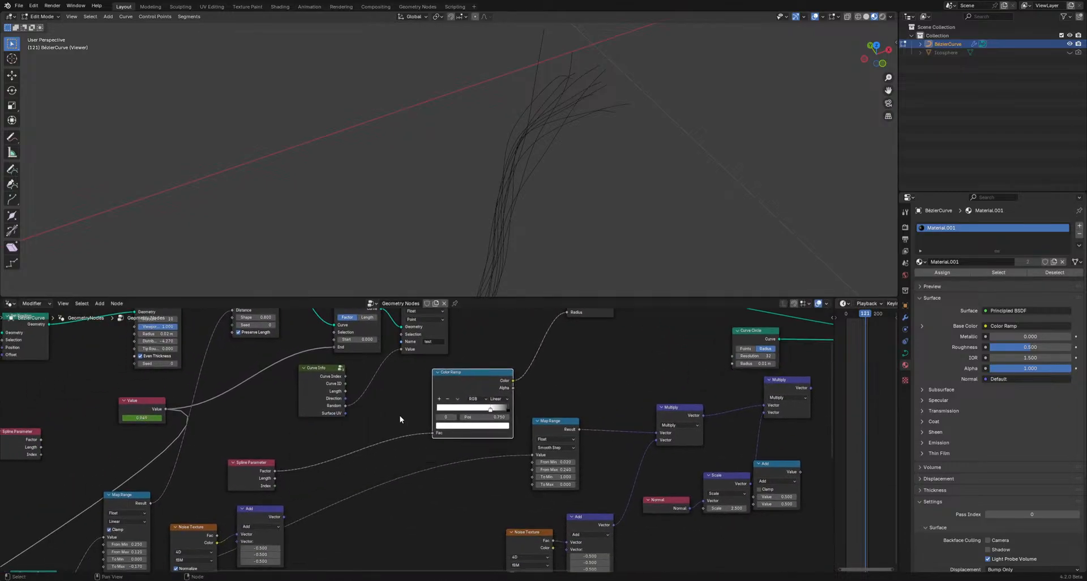
drag(238, 476, 339, 450)
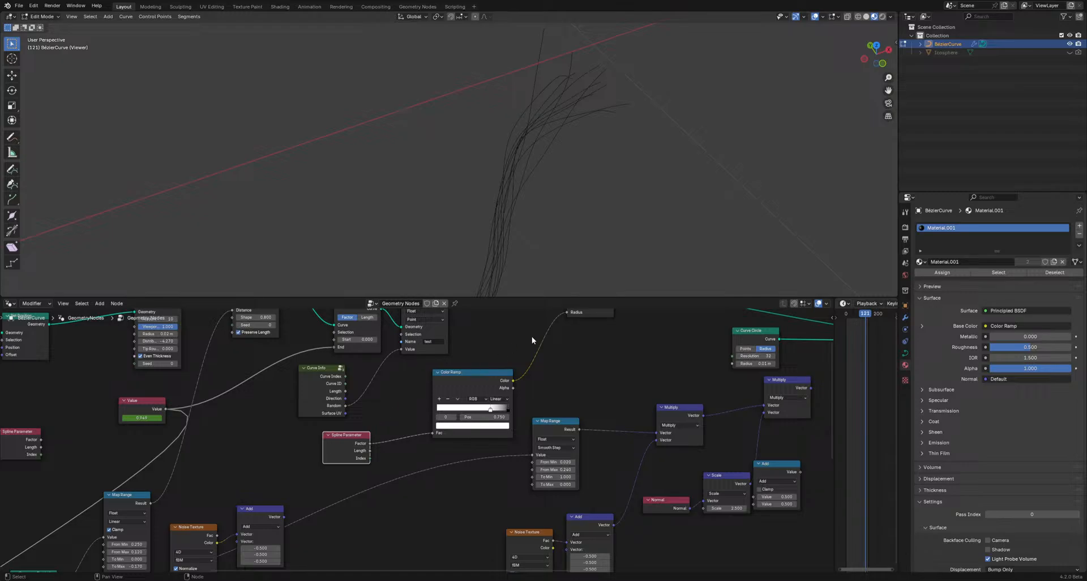
middle_drag(531, 336, 545, 412)
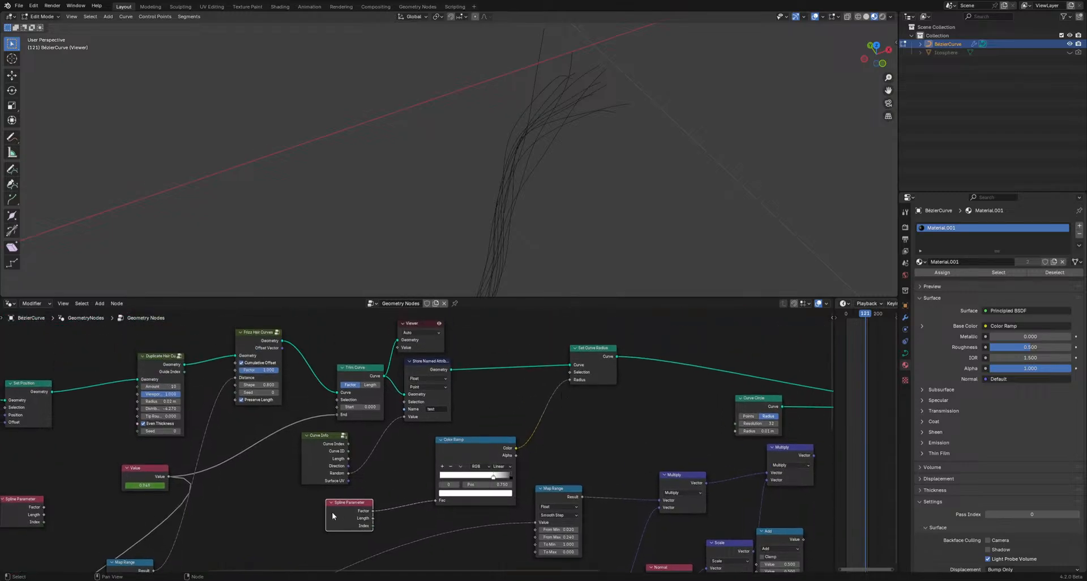
drag(347, 514, 358, 508)
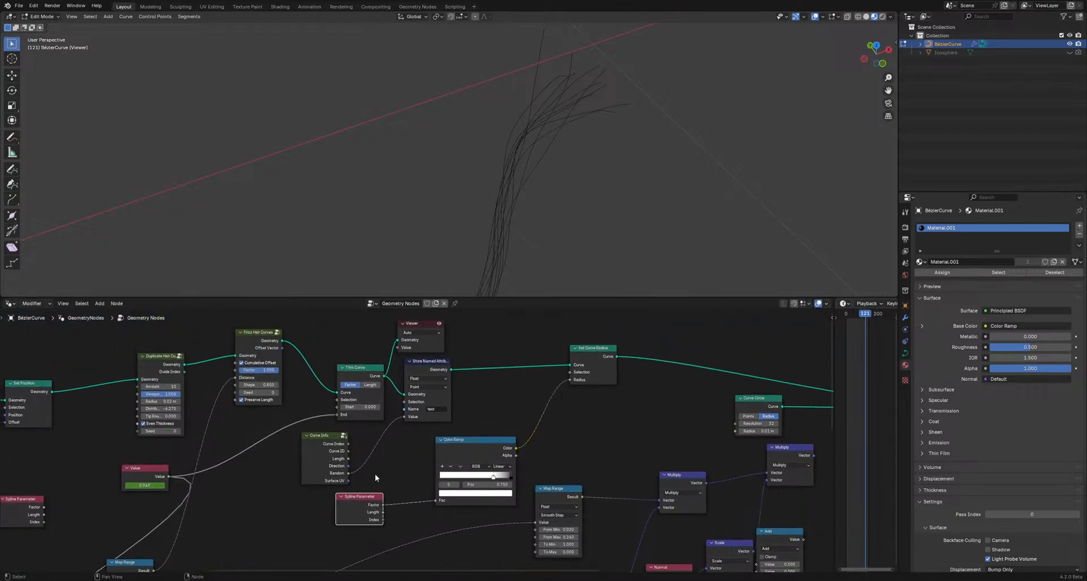
- Preview the Curve to Mesh output, and inspect the strand mesh both up close and along the whole cable
middle_drag(460, 196, 453, 258)
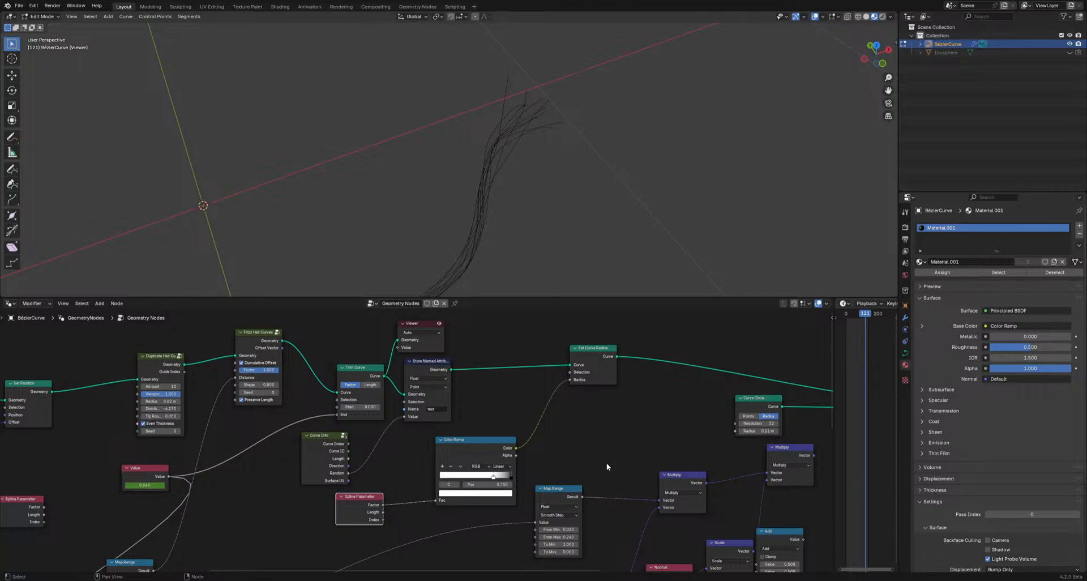
middle_drag(586, 463, 294, 463)
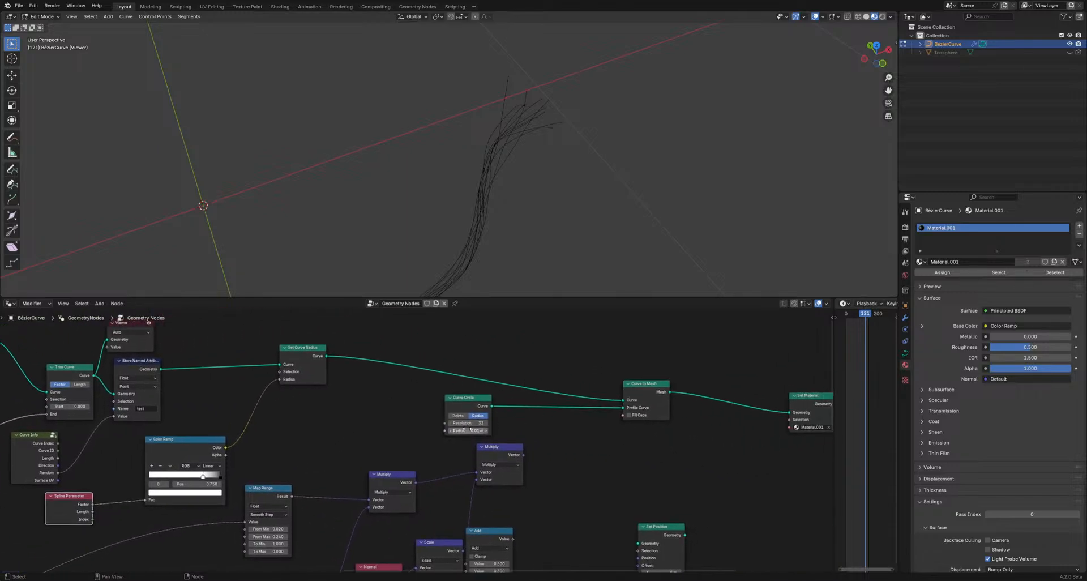
ctrl+shift+click(641, 388)
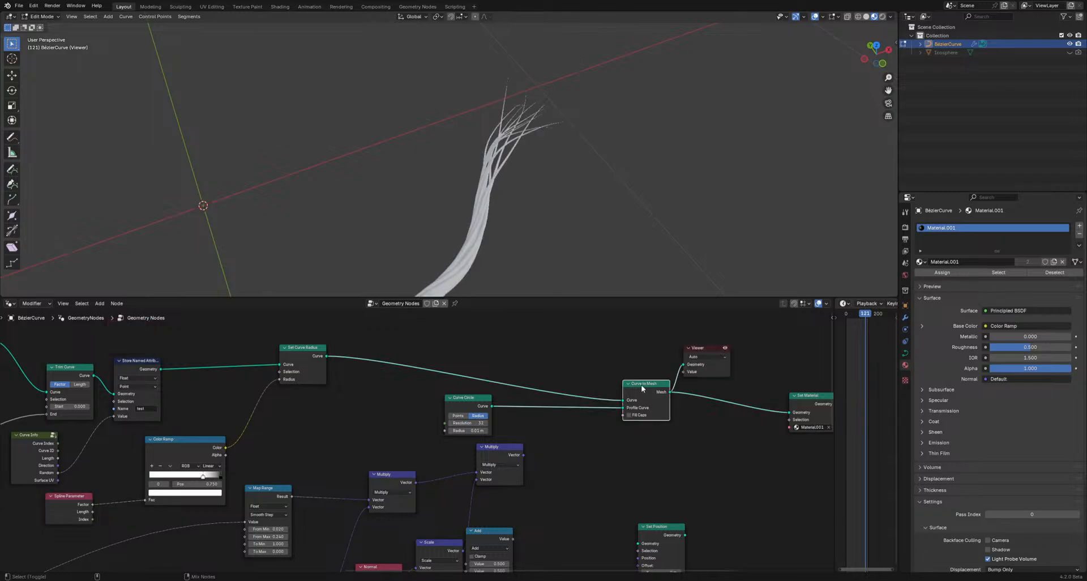
scroll(541, 238, up, 3)
shift+middle_drag(541, 238, 453, 168)
scroll(462, 189, down, 10)
shift+middle_drag(473, 223, 530, 177)
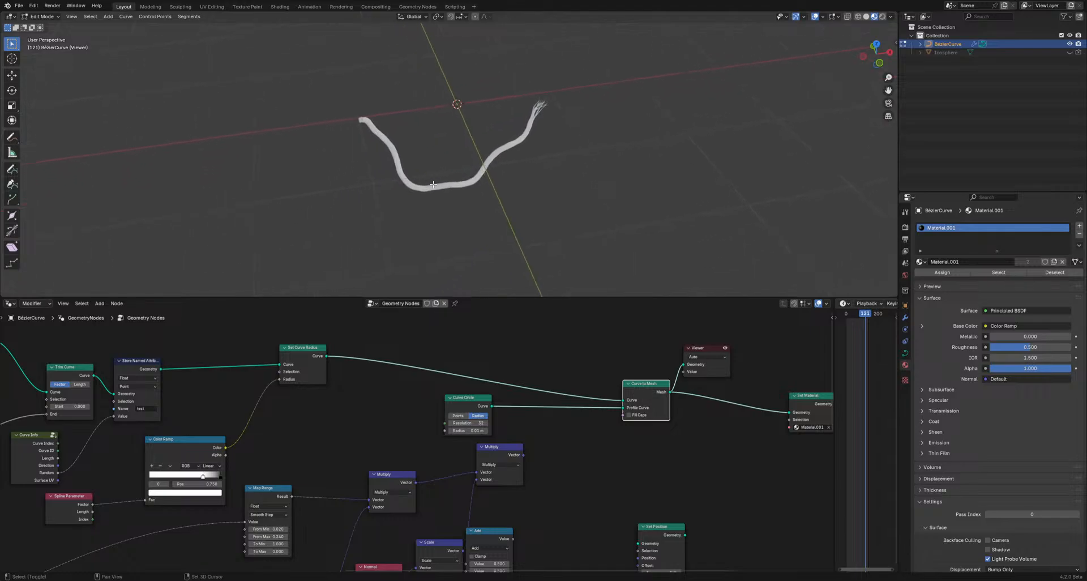
scroll(460, 194, up, 6)
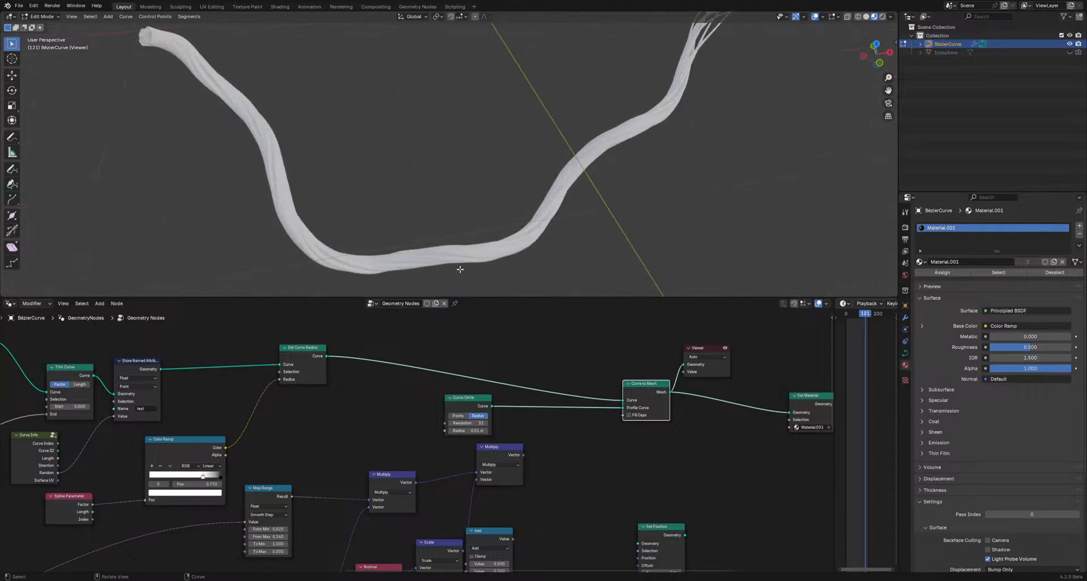
- Move the Curve Circle node next to Curve to Mesh's Profile Curve input, and inspect the twisted strand surfaces closely
drag(459, 409, 564, 440)
scroll(544, 210, up, 4)
scroll(543, 210, up, 1)
shift+middle_drag(568, 191, 541, 112)
scroll(579, 213, up, 1)
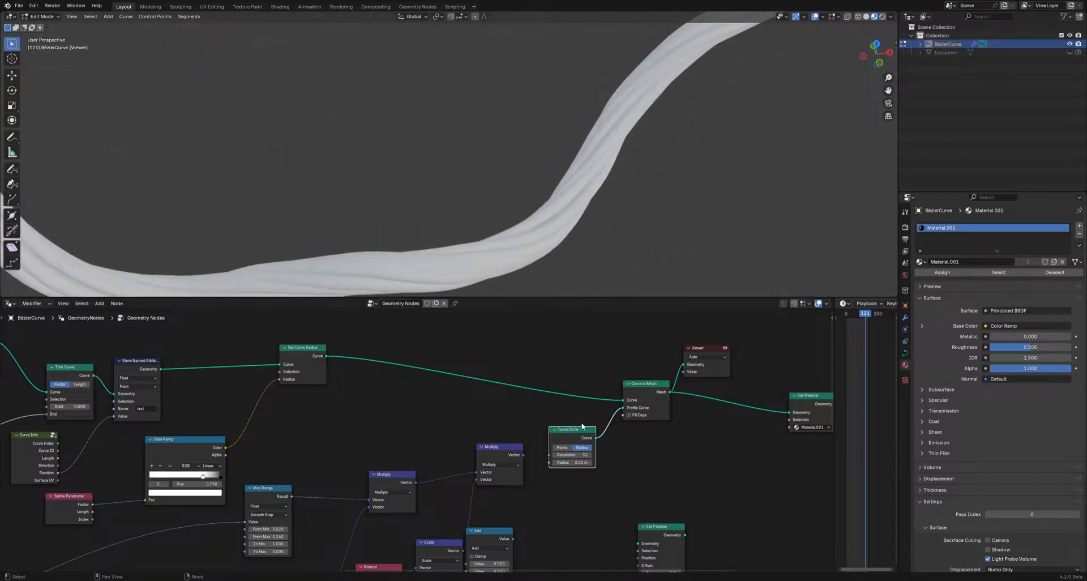
scroll(470, 131, down, 3)
scroll(467, 187, up, 3)
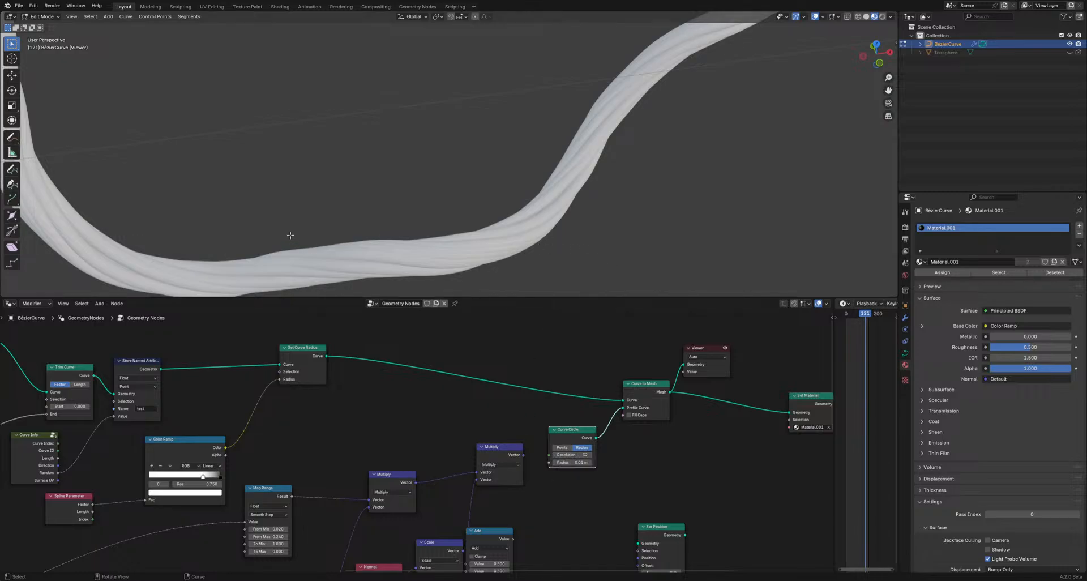
scroll(294, 235, down, 3)
scroll(397, 277, up, 2)
drag(588, 440, 594, 415)
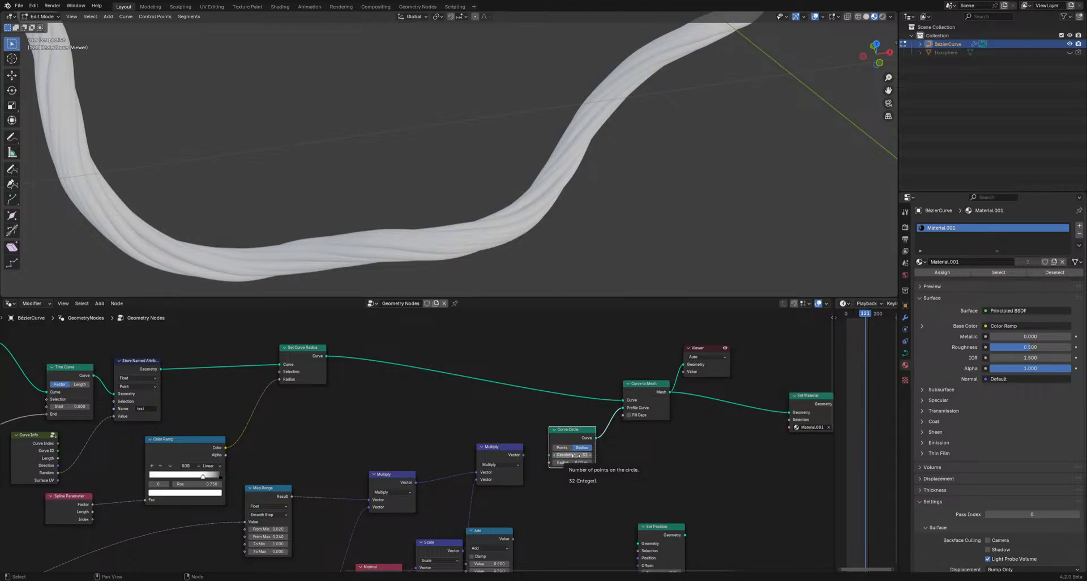
- Set the Curve Circle's resolution to 10, and inspect the cable mesh from another angle
shift+drag(575, 455, 578, 455)
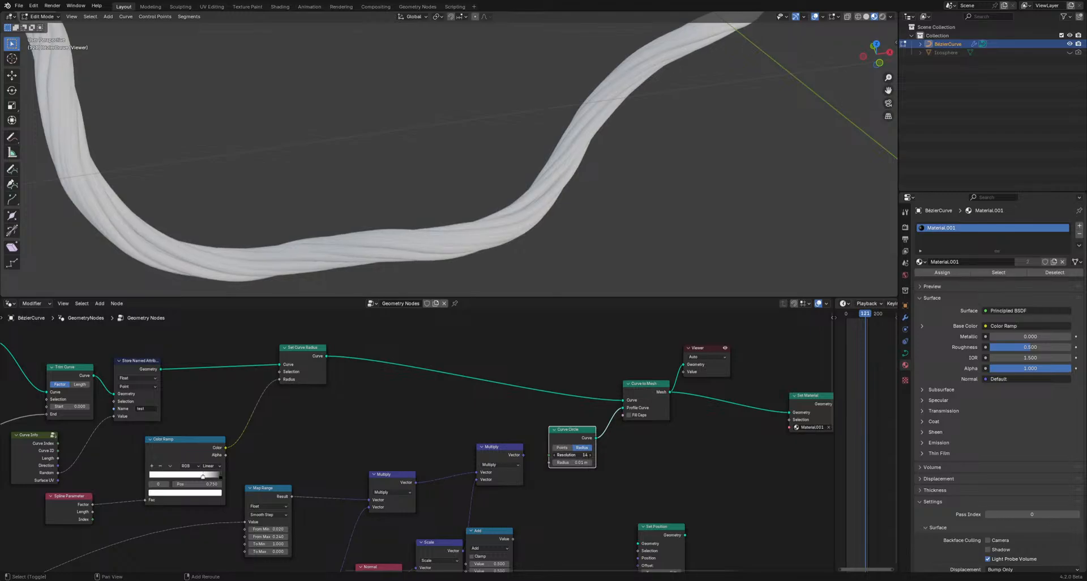
click(585, 455)
text(10)
key(Return)
middle_drag(457, 160, 395, 150)
scroll(442, 194, down, 5)
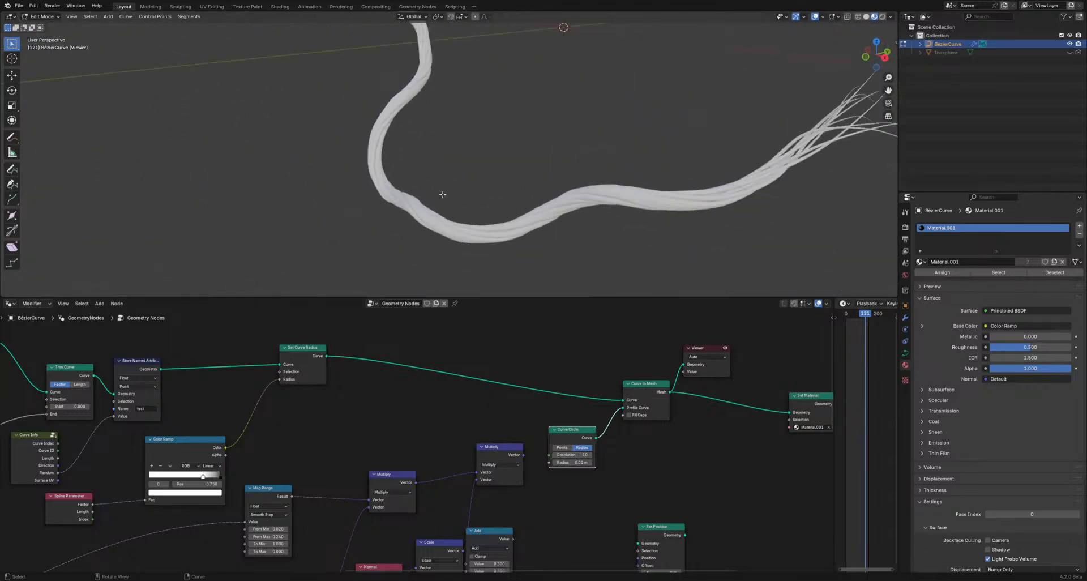
scroll(524, 207, up, 3)
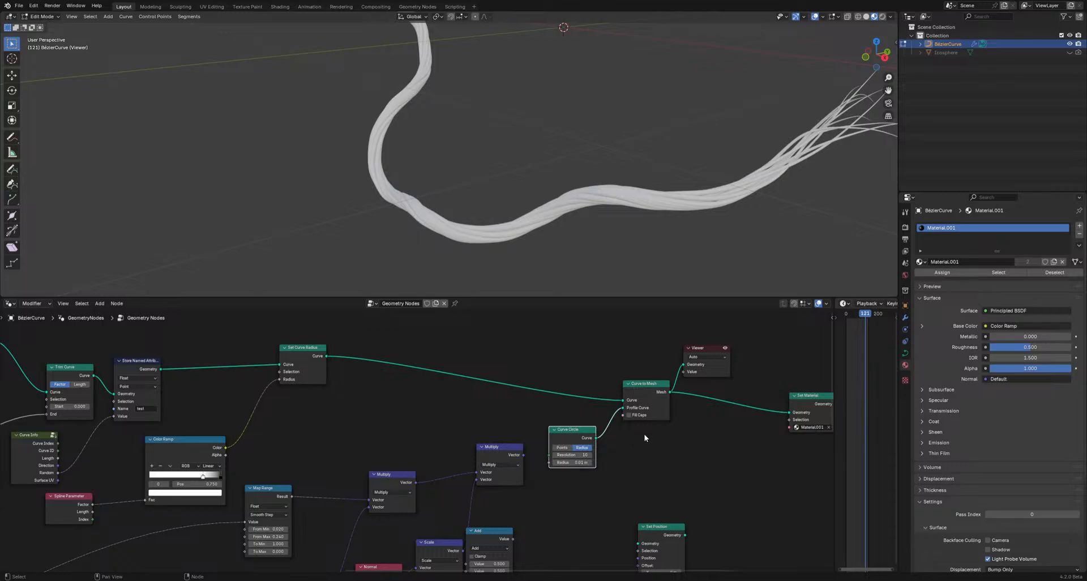
- Move the Set Material node beside Curve to Mesh, and preview its output in the viewport
middle_drag(644, 437, 471, 427)
drag(640, 391, 593, 395)
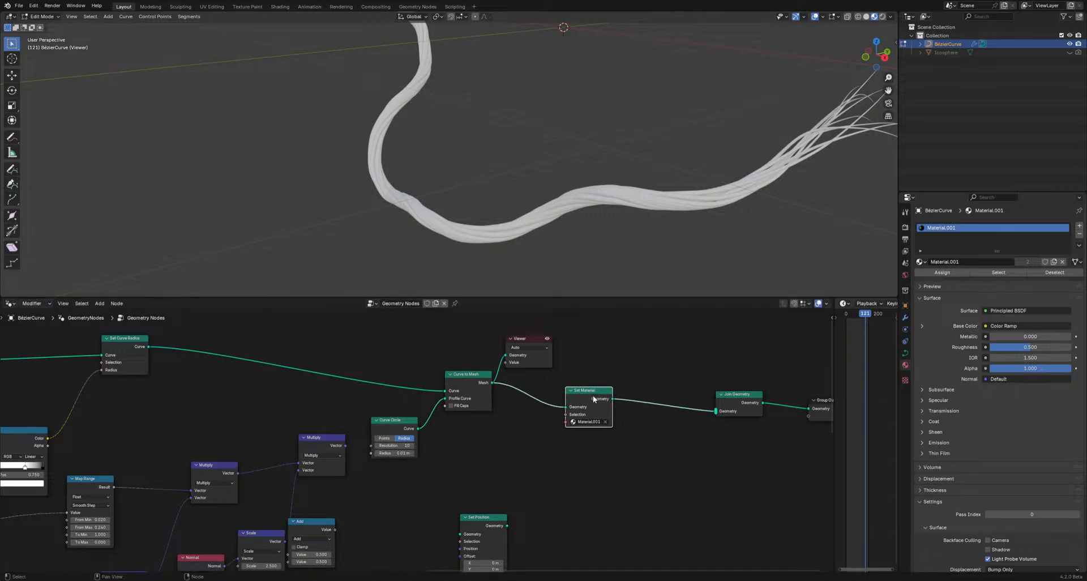
ctrl+shift+click(592, 401)
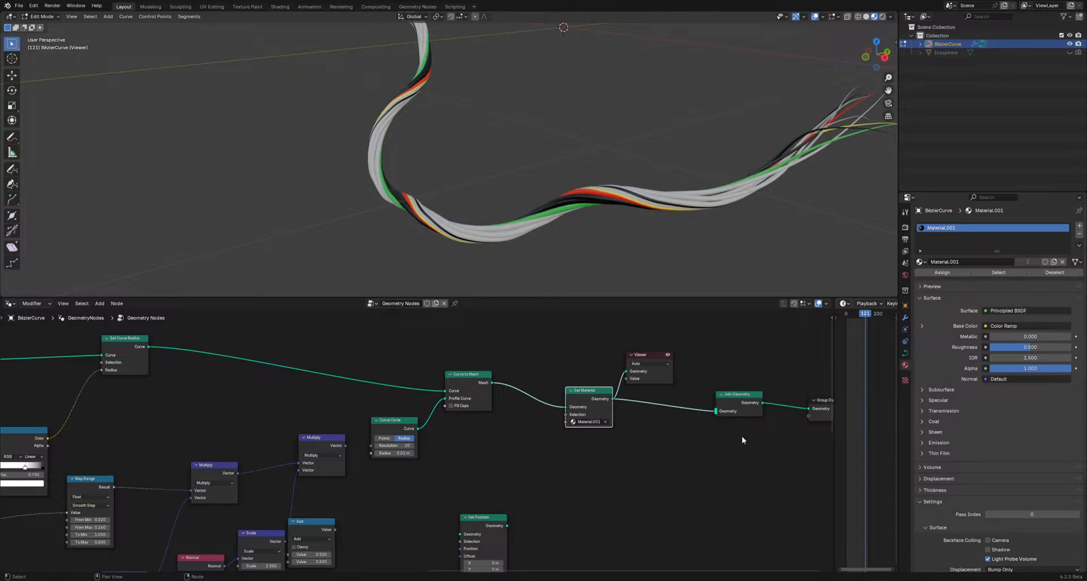
- Try detaching Join Geometry from the chain and deleting it together with the Viewer node, and undo the node changes
scroll(716, 412, down, 2)
alt+drag(641, 421, 642, 471)
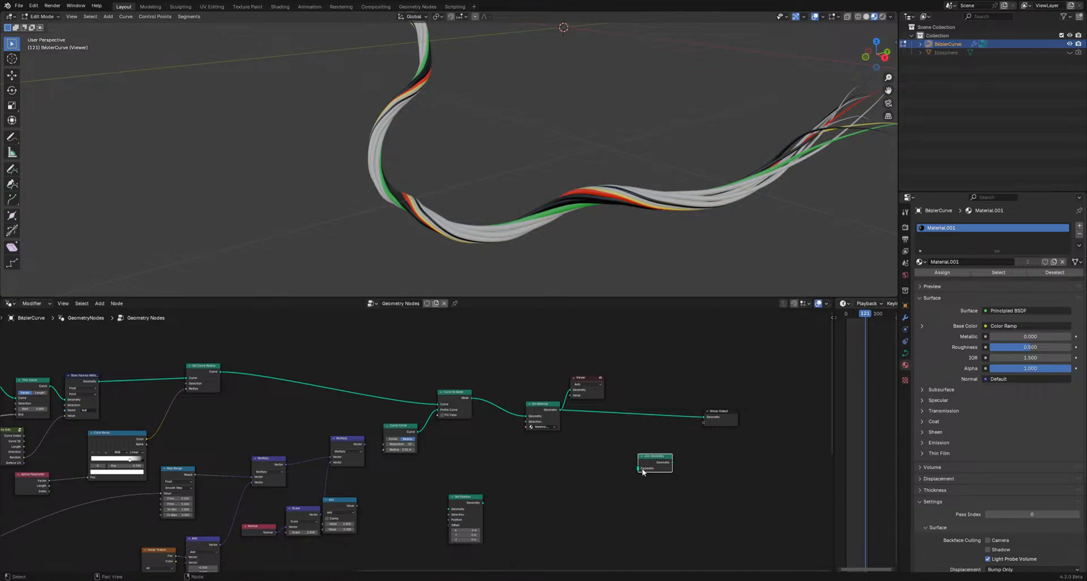
drag(596, 383, 650, 380)
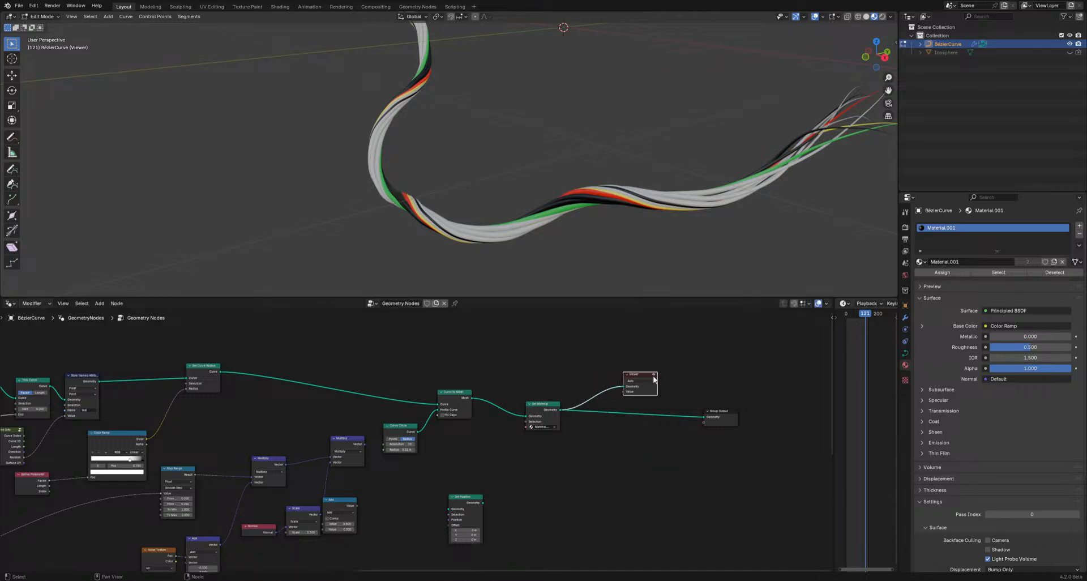
click(639, 448)
click(648, 375)
key(ctrl+x)
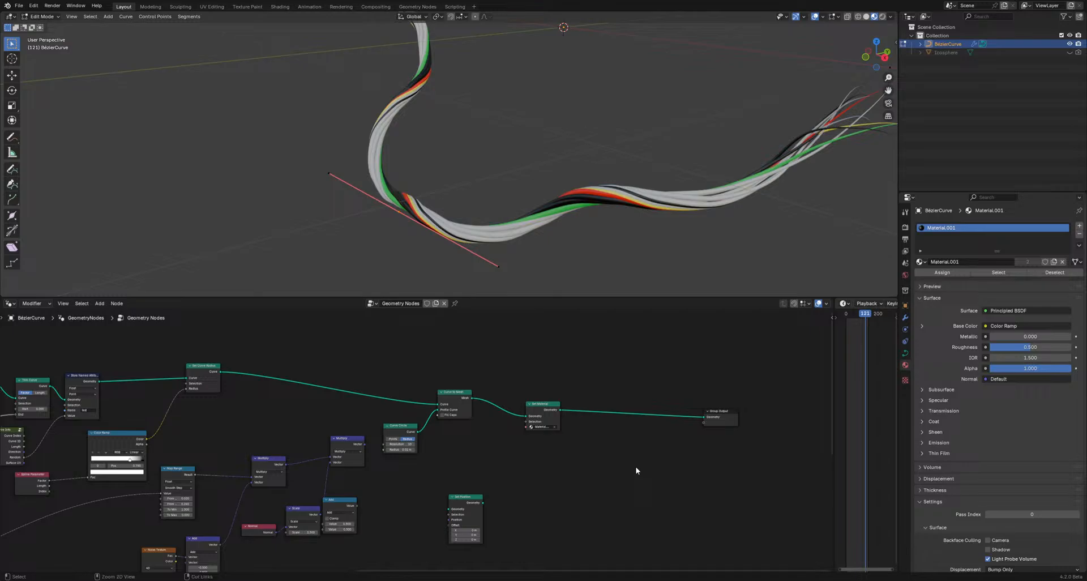
key(Tab)
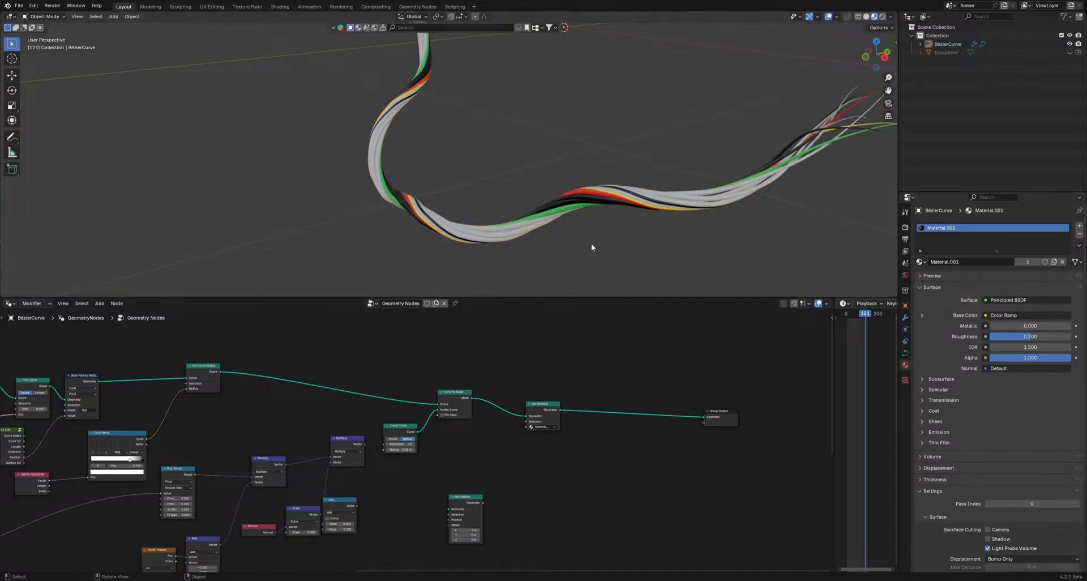
key(ctrl+z)
scroll(663, 406, up, 2)
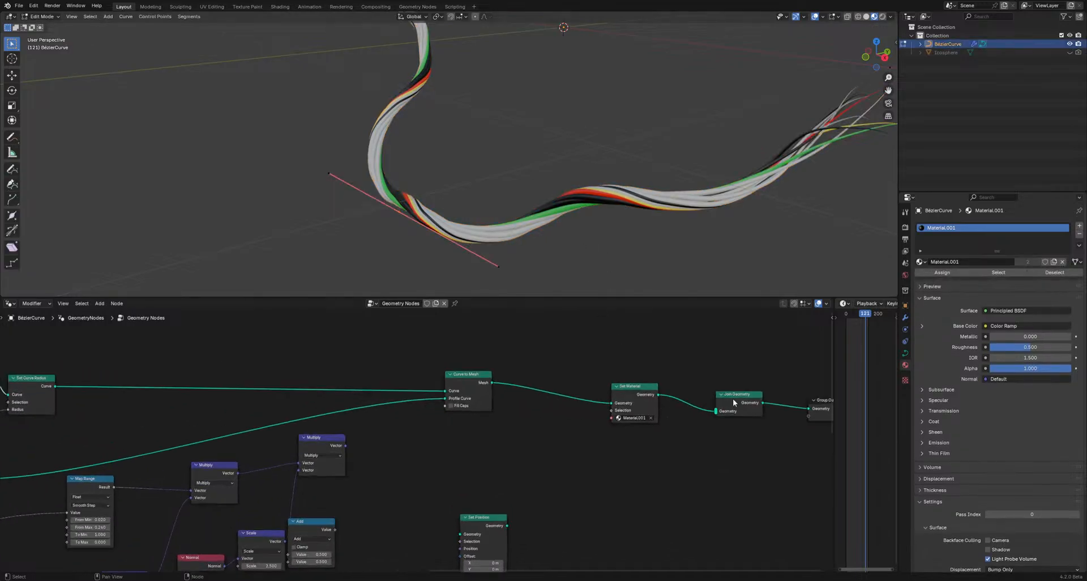
- Connect the geometry output of the node branch that positions the sphere to Join Geometry
scroll(362, 496, down, 2)
middle_drag(361, 500, 432, 412)
middle_drag(56, 476, 366, 409)
scroll(391, 445, down, 5)
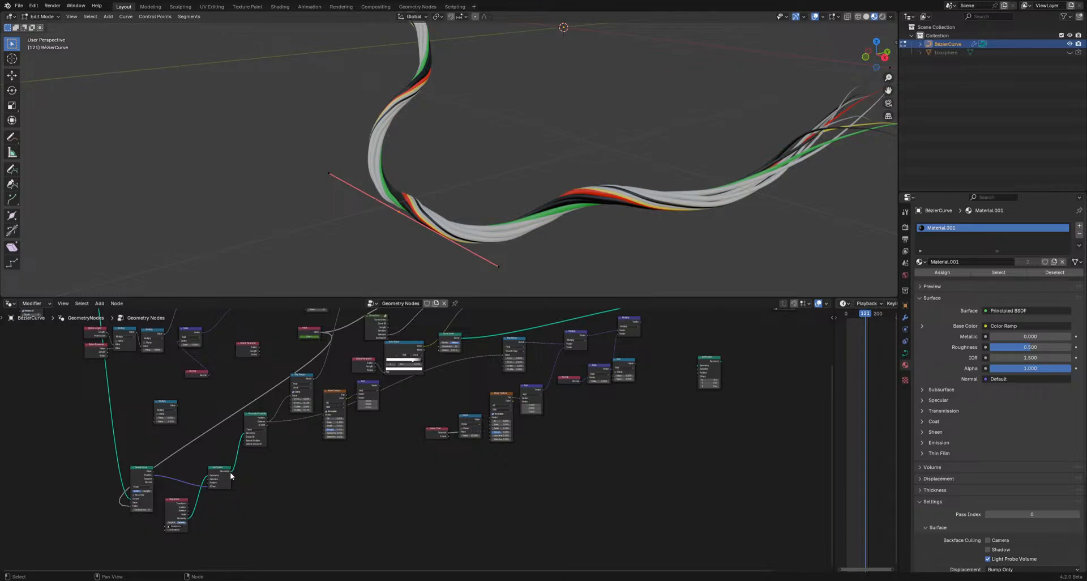
drag(230, 471, 762, 337)
- Play the animation and examine how the frayed strand tips move with the sphere, both up close and from farther away
scroll(615, 199, down, 6)
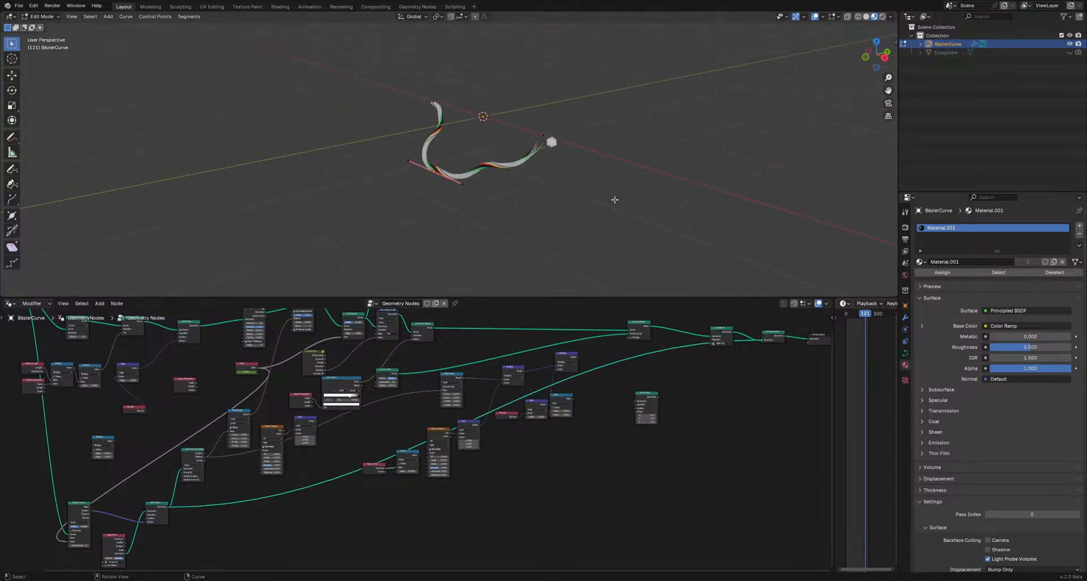
scroll(614, 199, up, 5)
key(space)
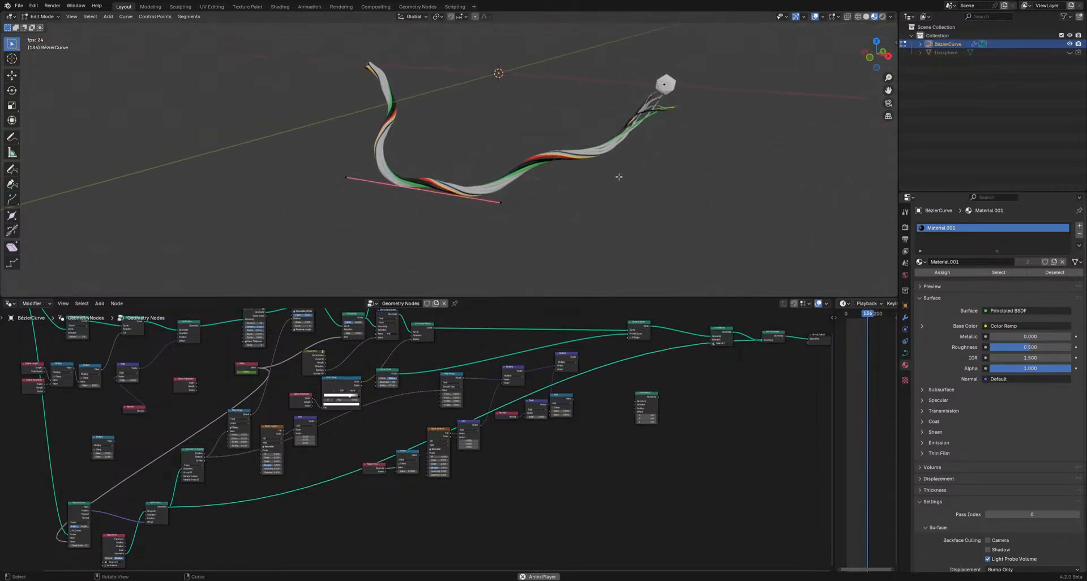
scroll(376, 114, up, 3)
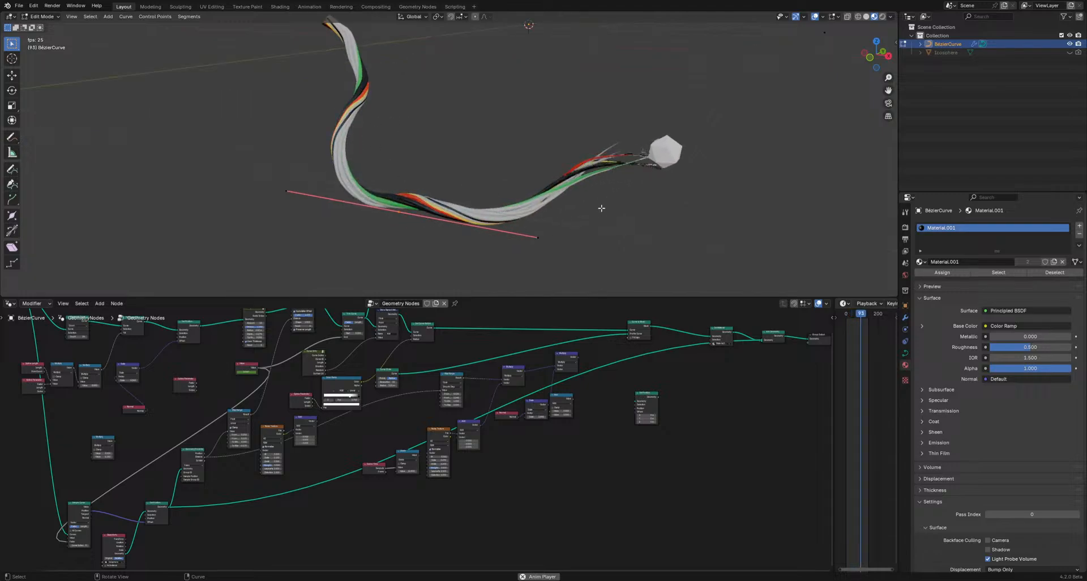
scroll(501, 452, down, 2)
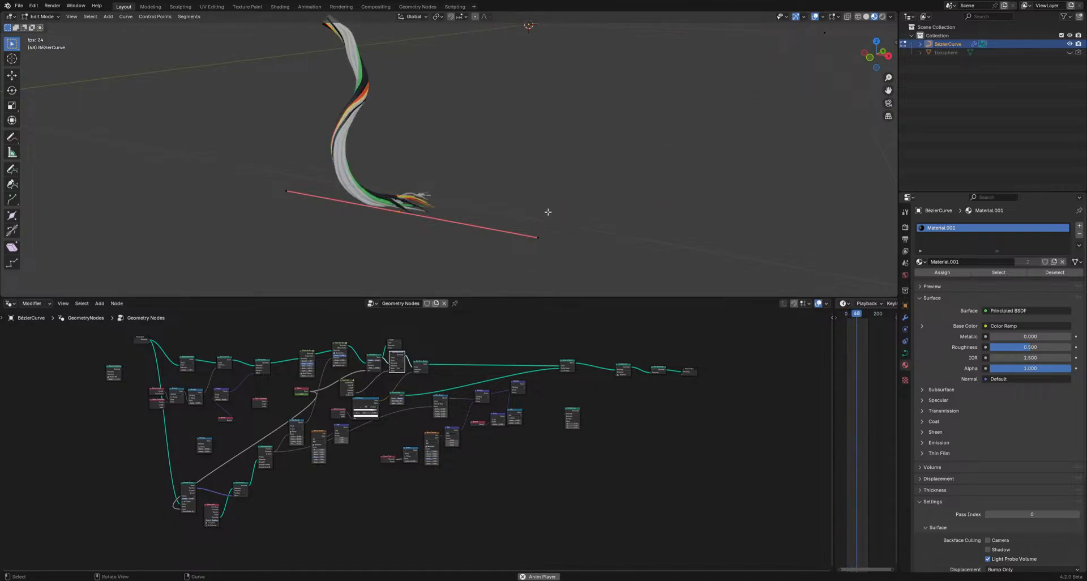
key(space)
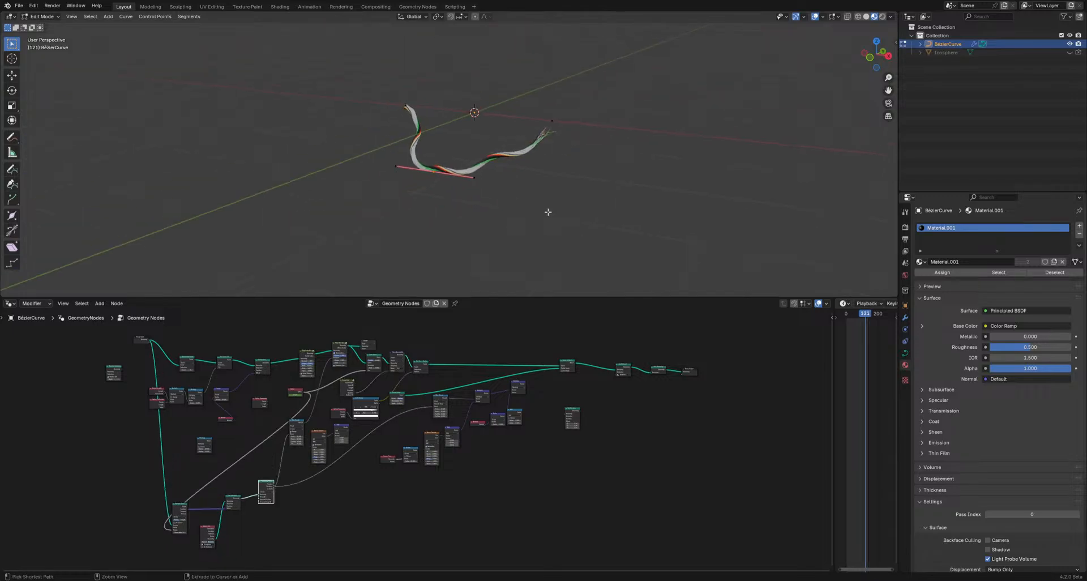
- Replay the animation without the sphere to examine the strand tips, and undo the last changes
key(space)
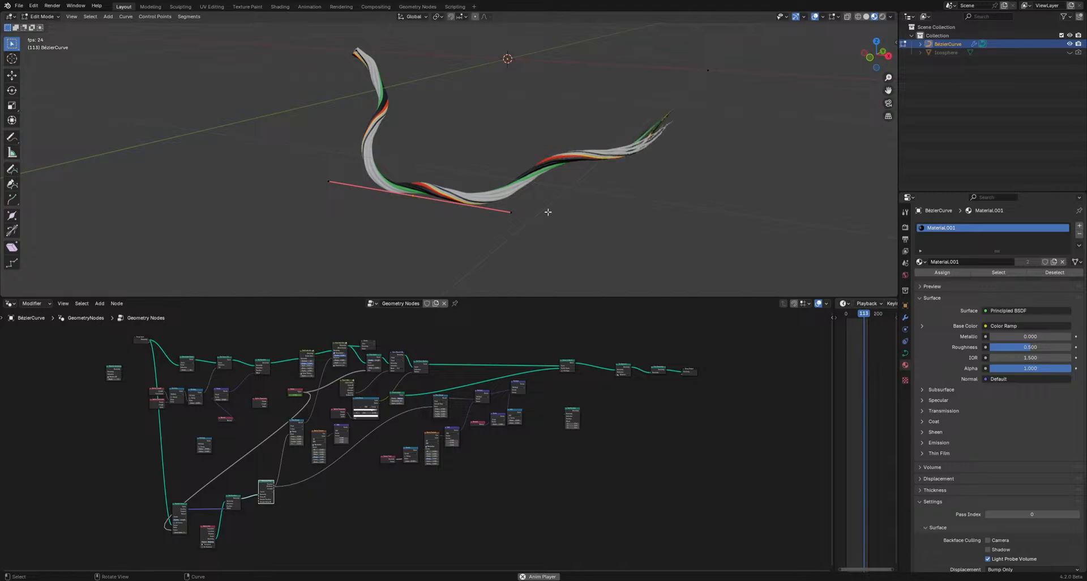
key(space)
scroll(405, 525, up, 2)
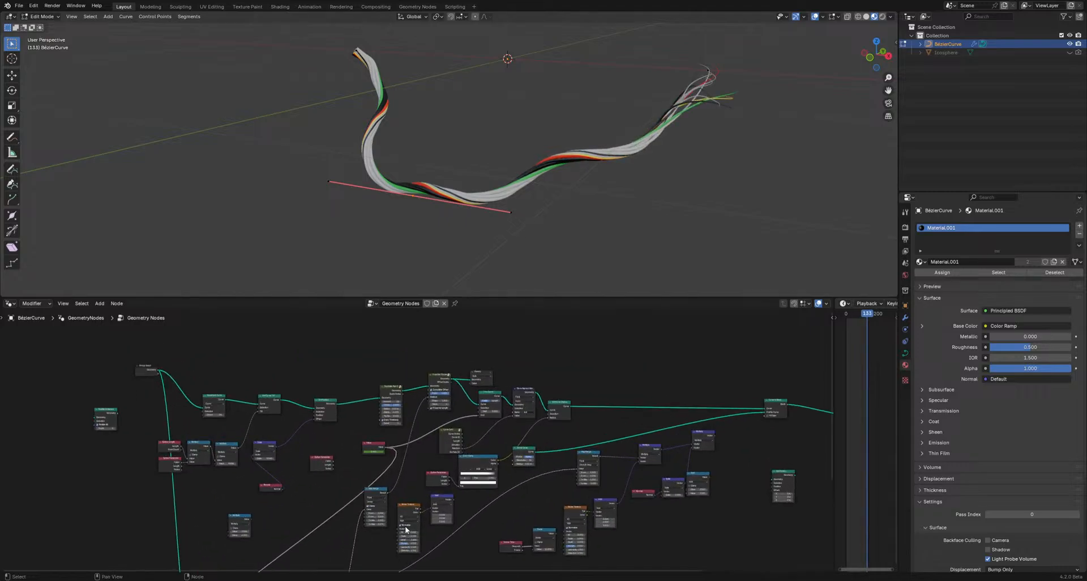
scroll(405, 526, up, 4)
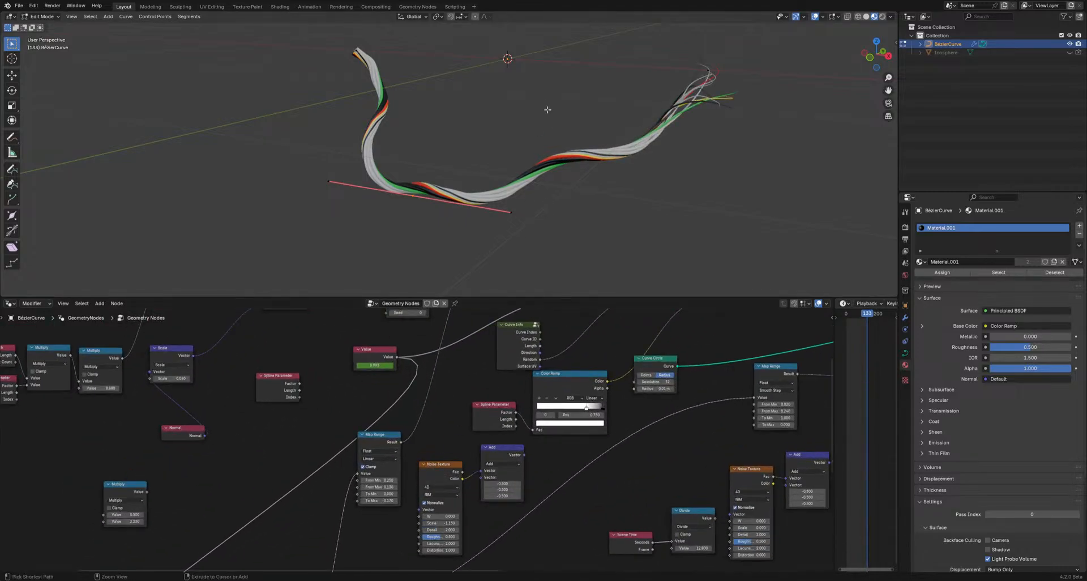
key(ctrl+z)
key(ctrl+z)
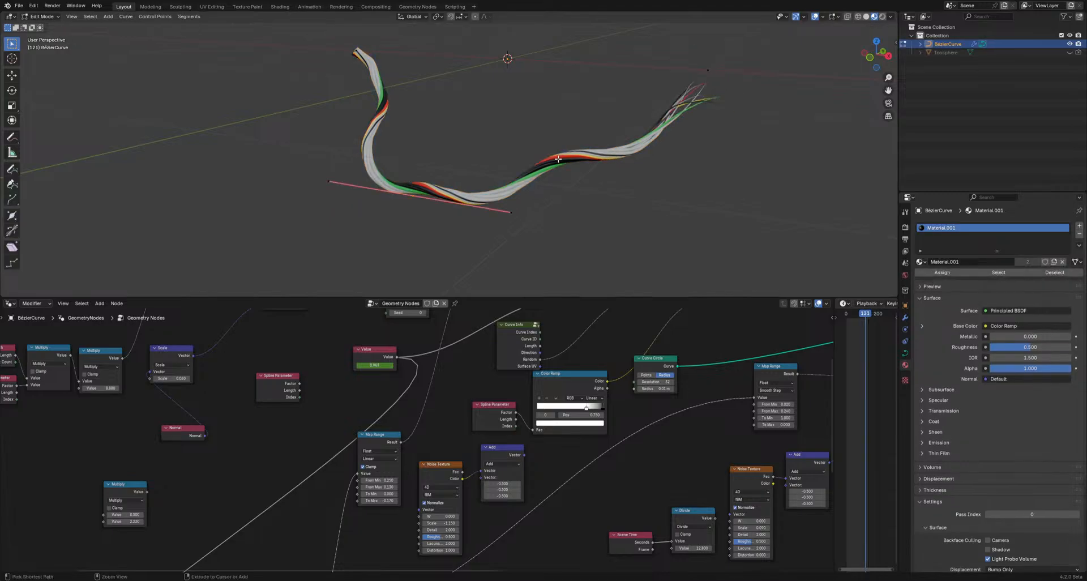
- Try a higher To Max value in the Map Range node beside the Noise Texture while playing the strand animation in Object Mode
key(Tab)
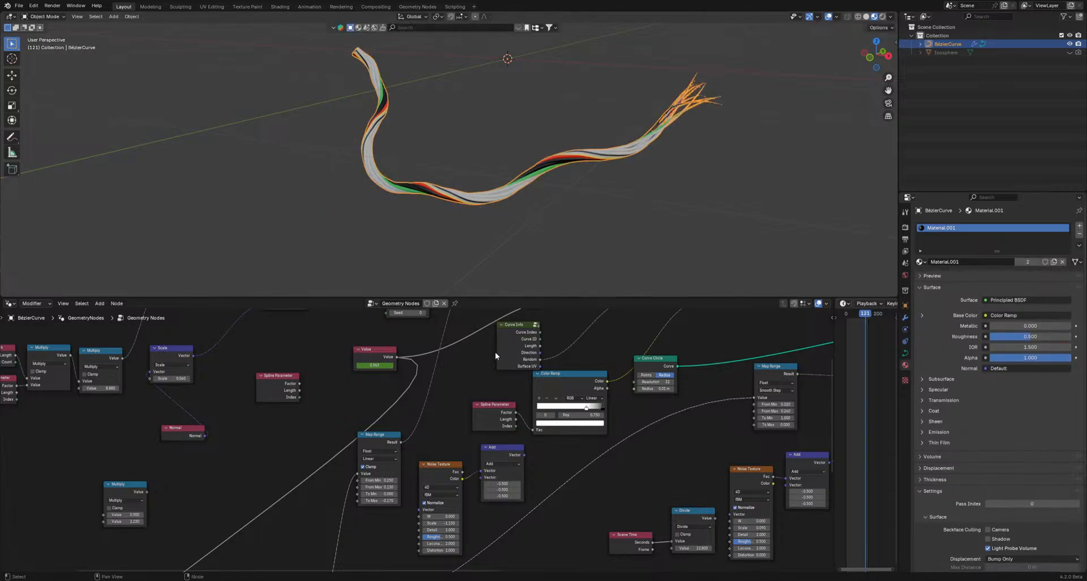
shift+drag(380, 480, 376, 453)
key(space)
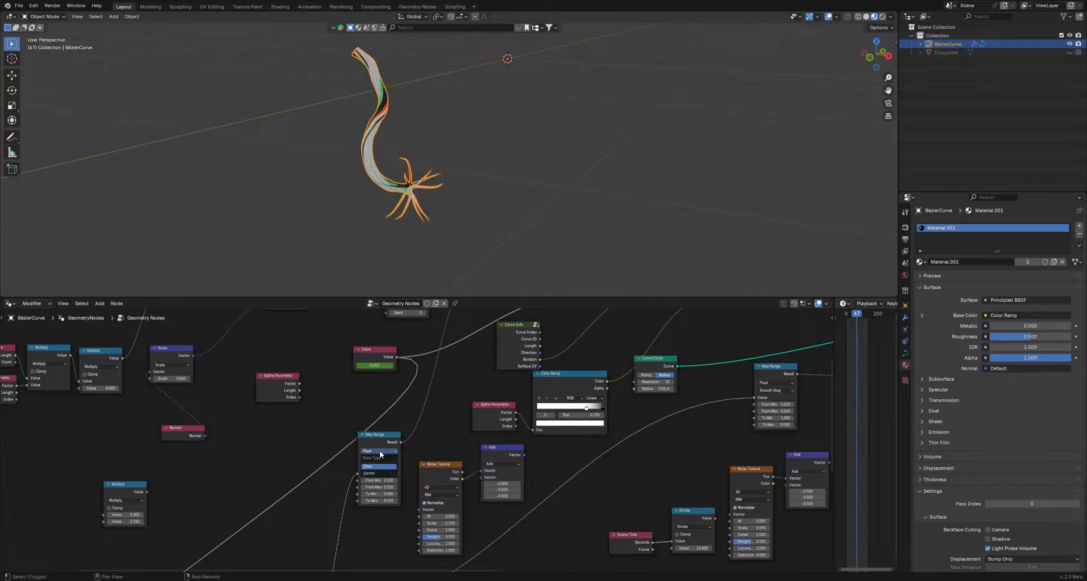
mouse_move(379, 501)
mouse_down()
mouse_move(335, 500)
mouse_move(346, 501)
mouse_up()
key(space)
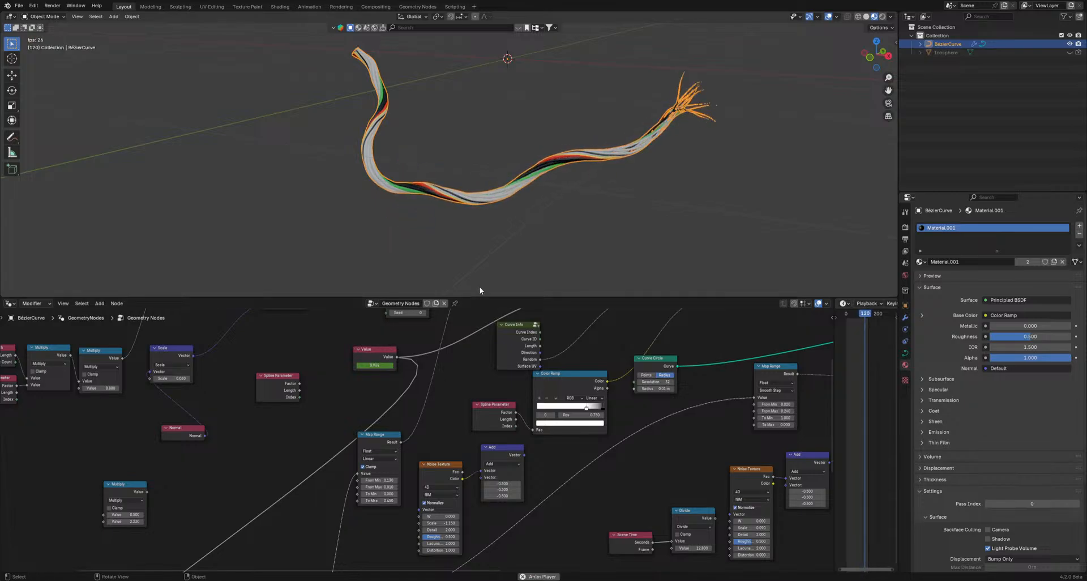
key(space)
key(Tab)
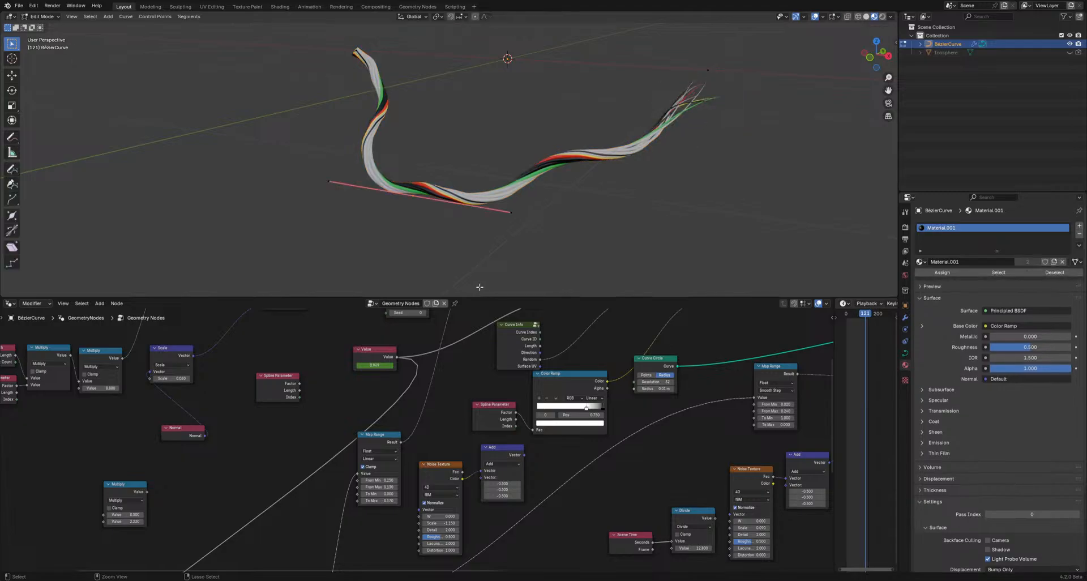
- Enlarge the 3D viewport by lowering its border with the node editor, with the whole cable in view
scroll(466, 260, down, 7)
scroll(465, 226, up, 6)
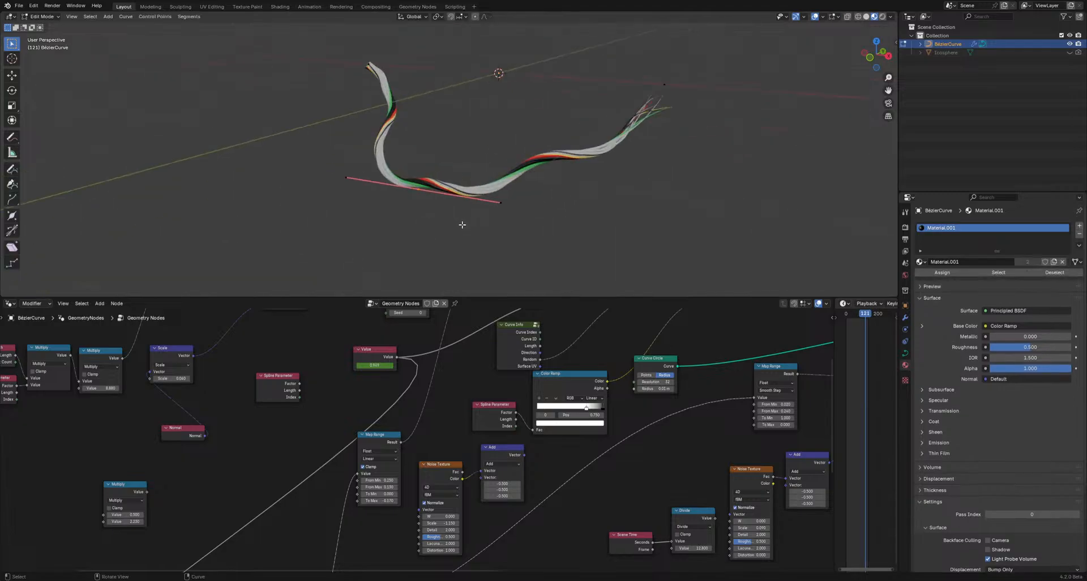
click(472, 294)
drag(472, 295, 471, 340)
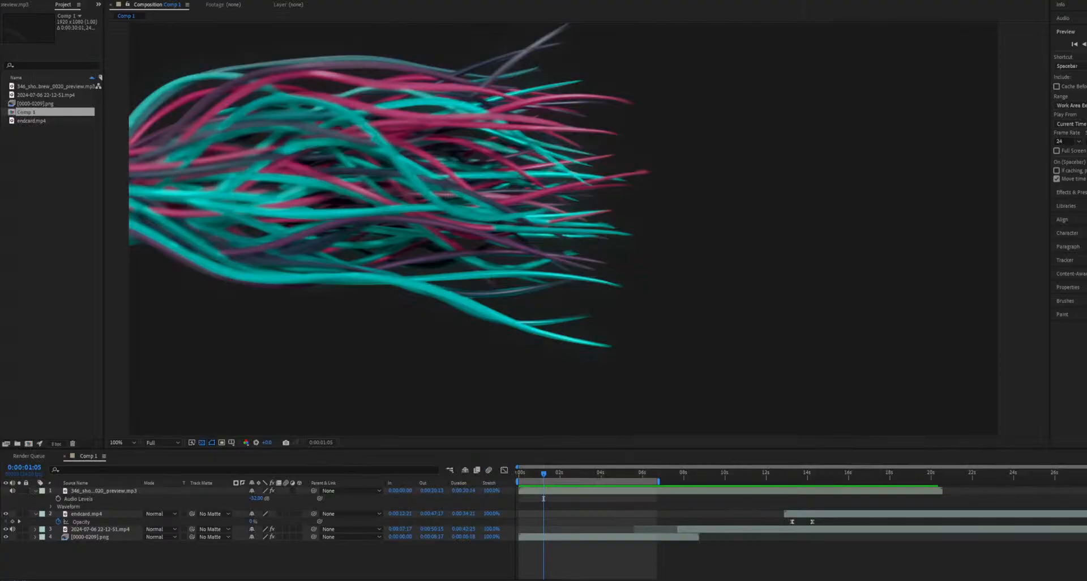
- Switch to After Effects and play the Comp 1 preview of the rendered cable, with the composition view at 50%
key(space)
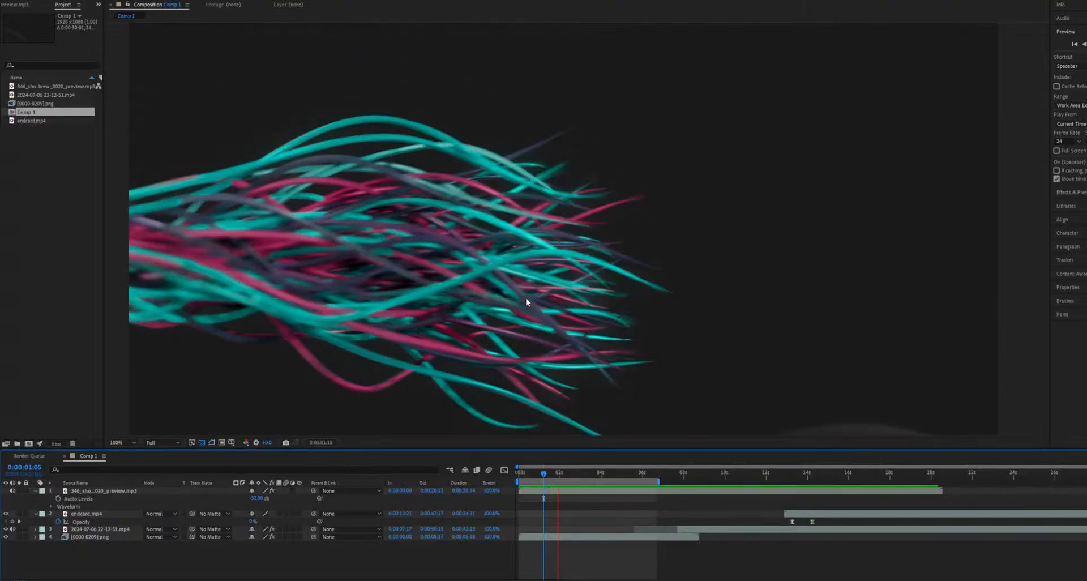
scroll(526, 298, down, 1)
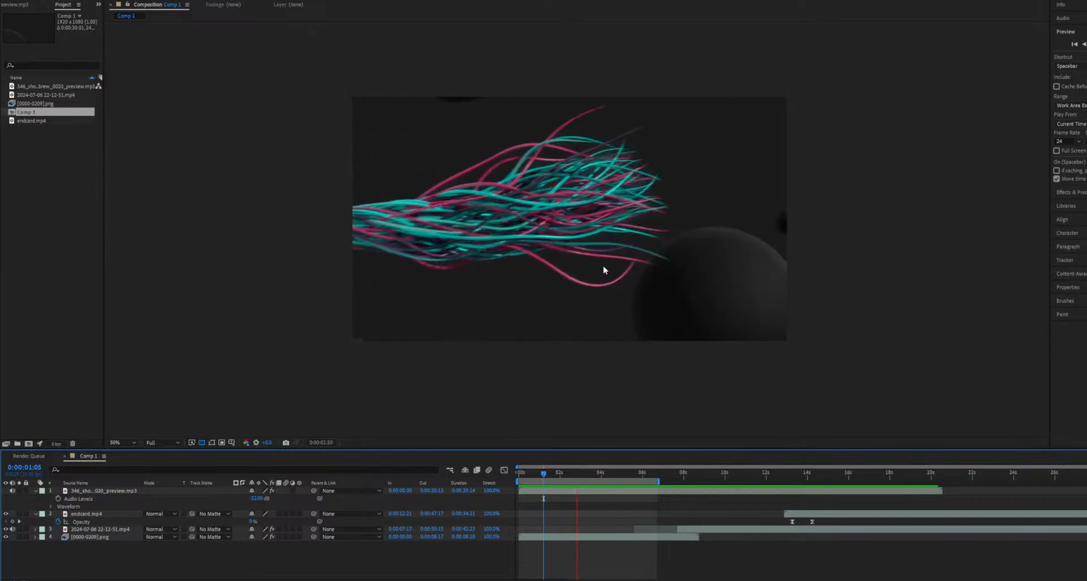
key(space)
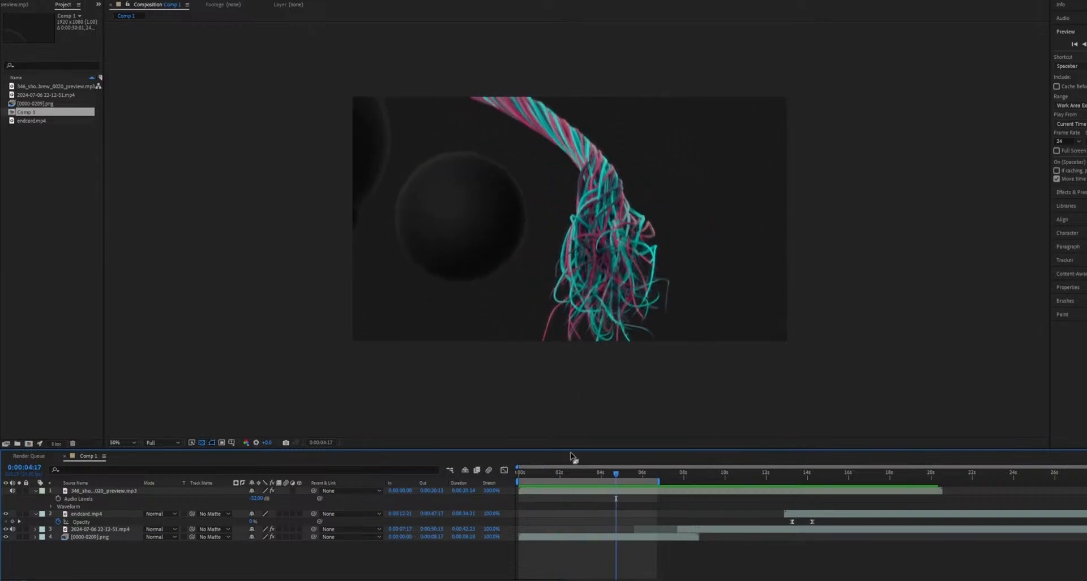